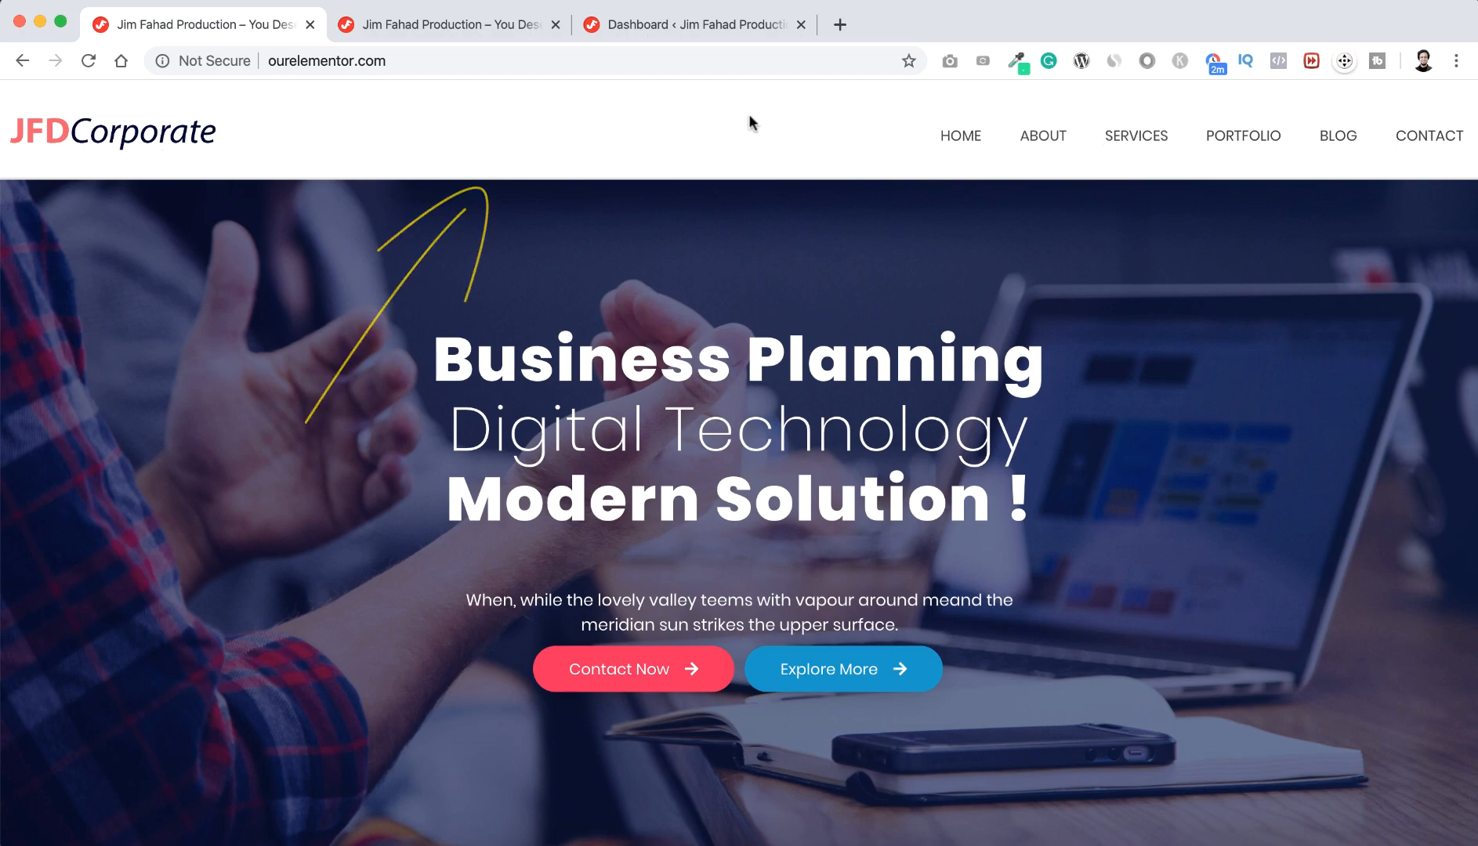
# Examine the finished demo homepage and locate Phlox Core Elements among the tutorial site's installed plugins
pyautogui.scroll(-2, 664, 392)
pyautogui.scroll(-20, 665, 392)
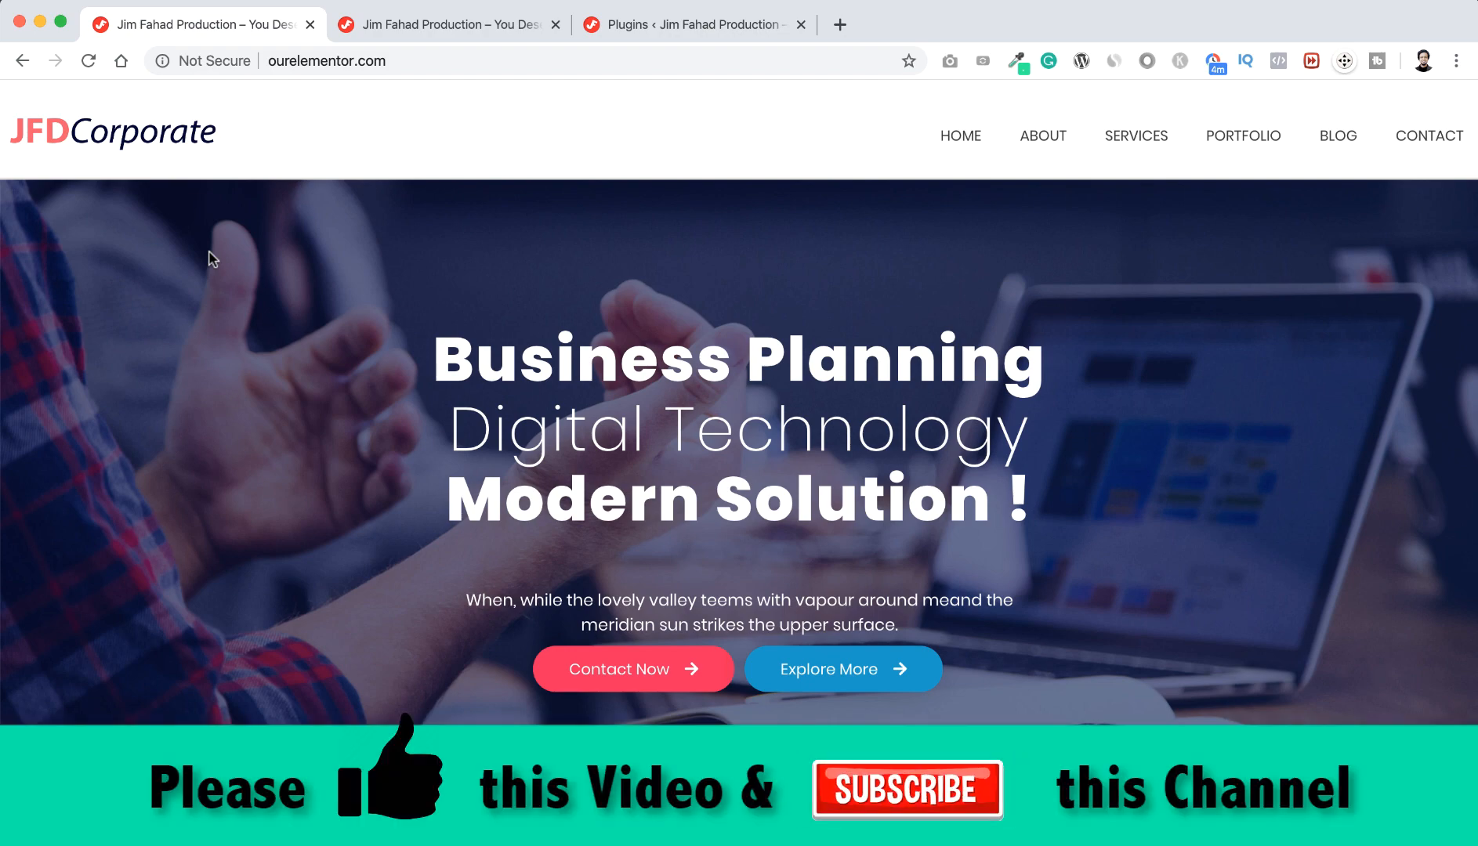
pyautogui.click(611, 29)
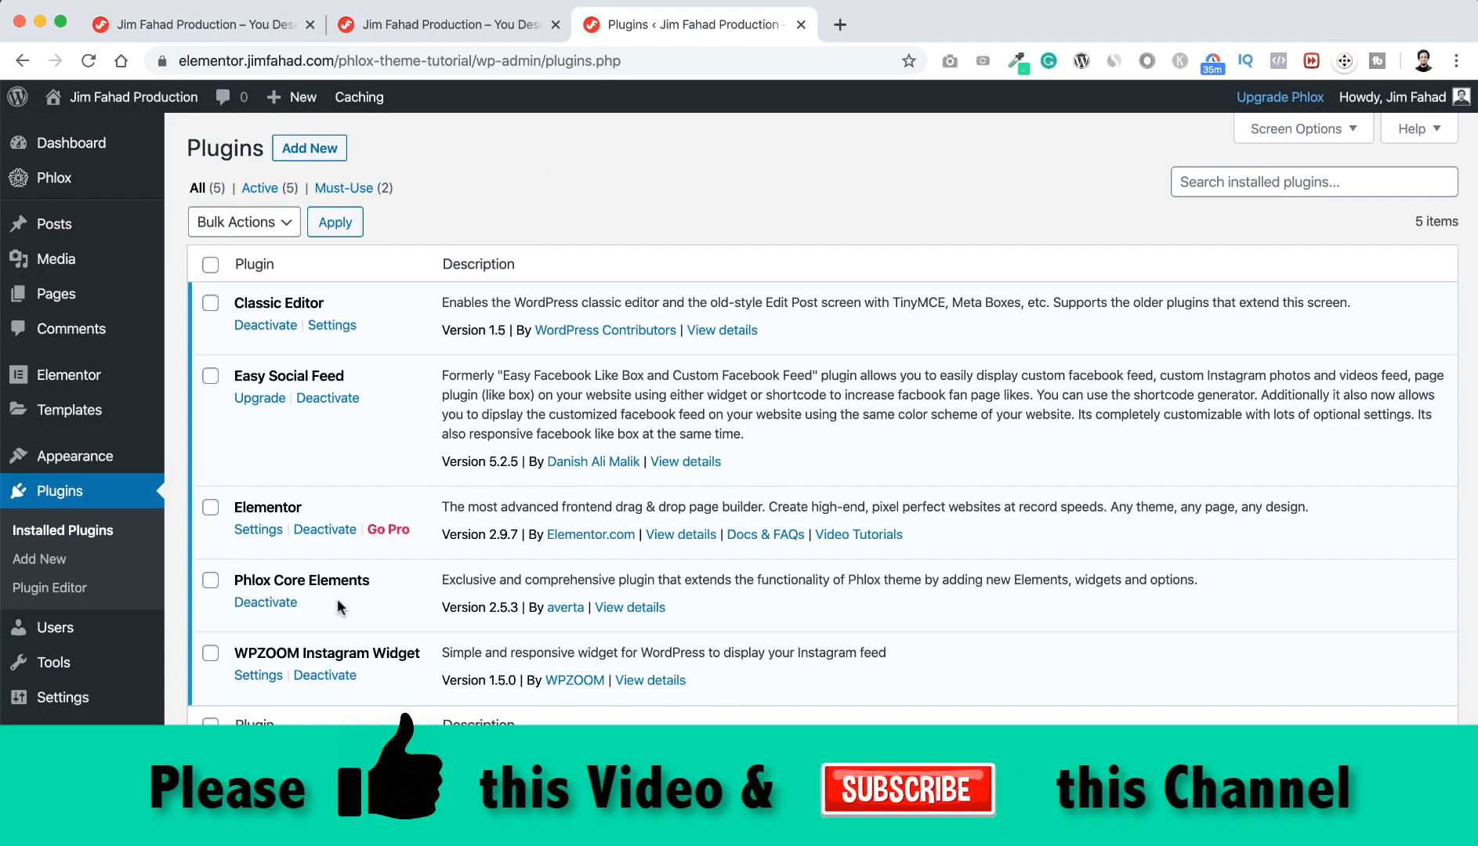
pyautogui.moveTo(233, 580); pyautogui.dragTo(369, 580)
pyautogui.click(365, 578)
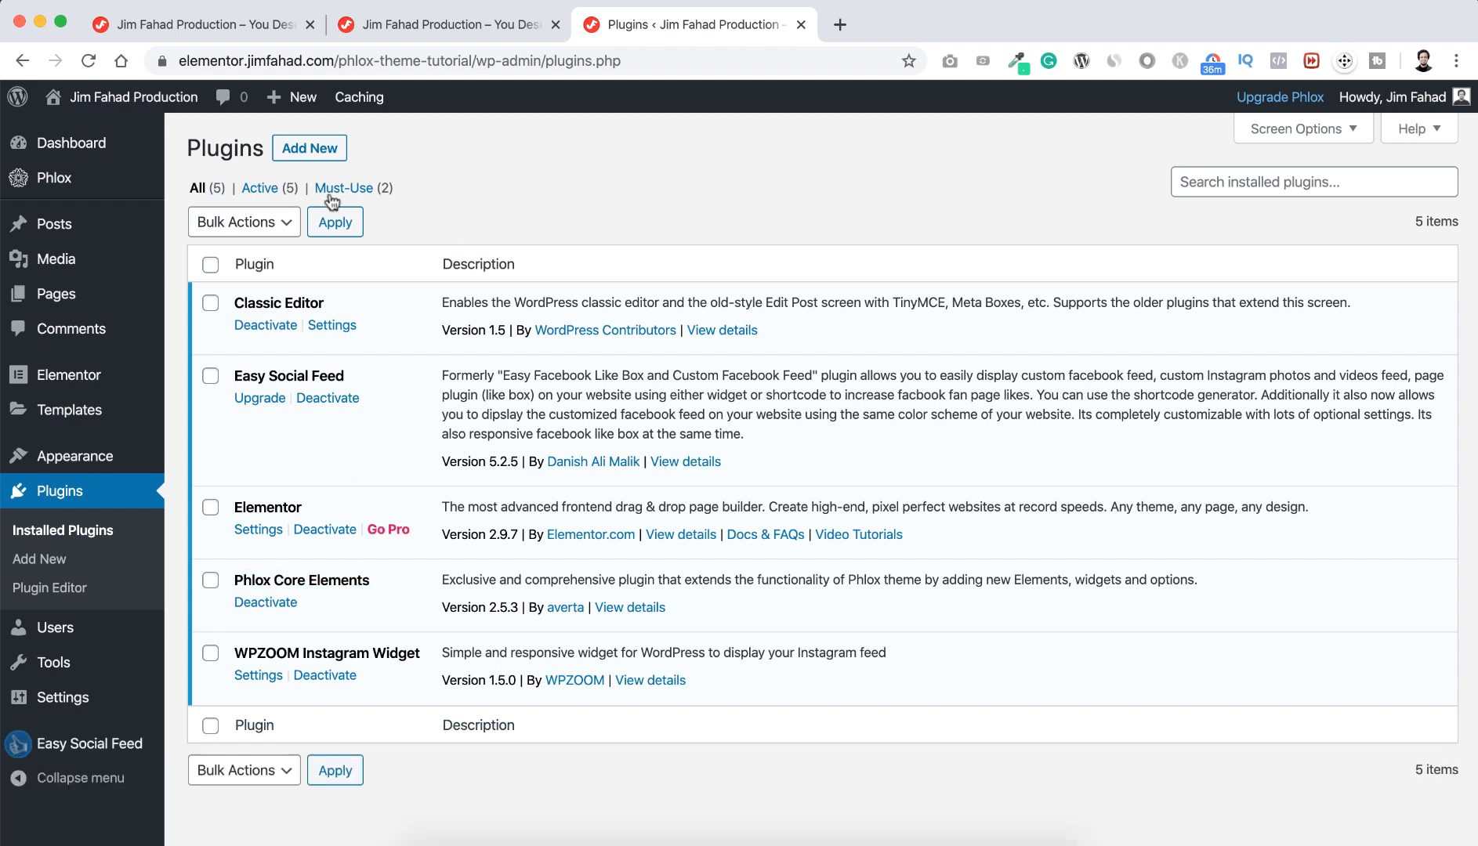
# Search the plugins available to add for "phlox core"
pyautogui.click(323, 149)
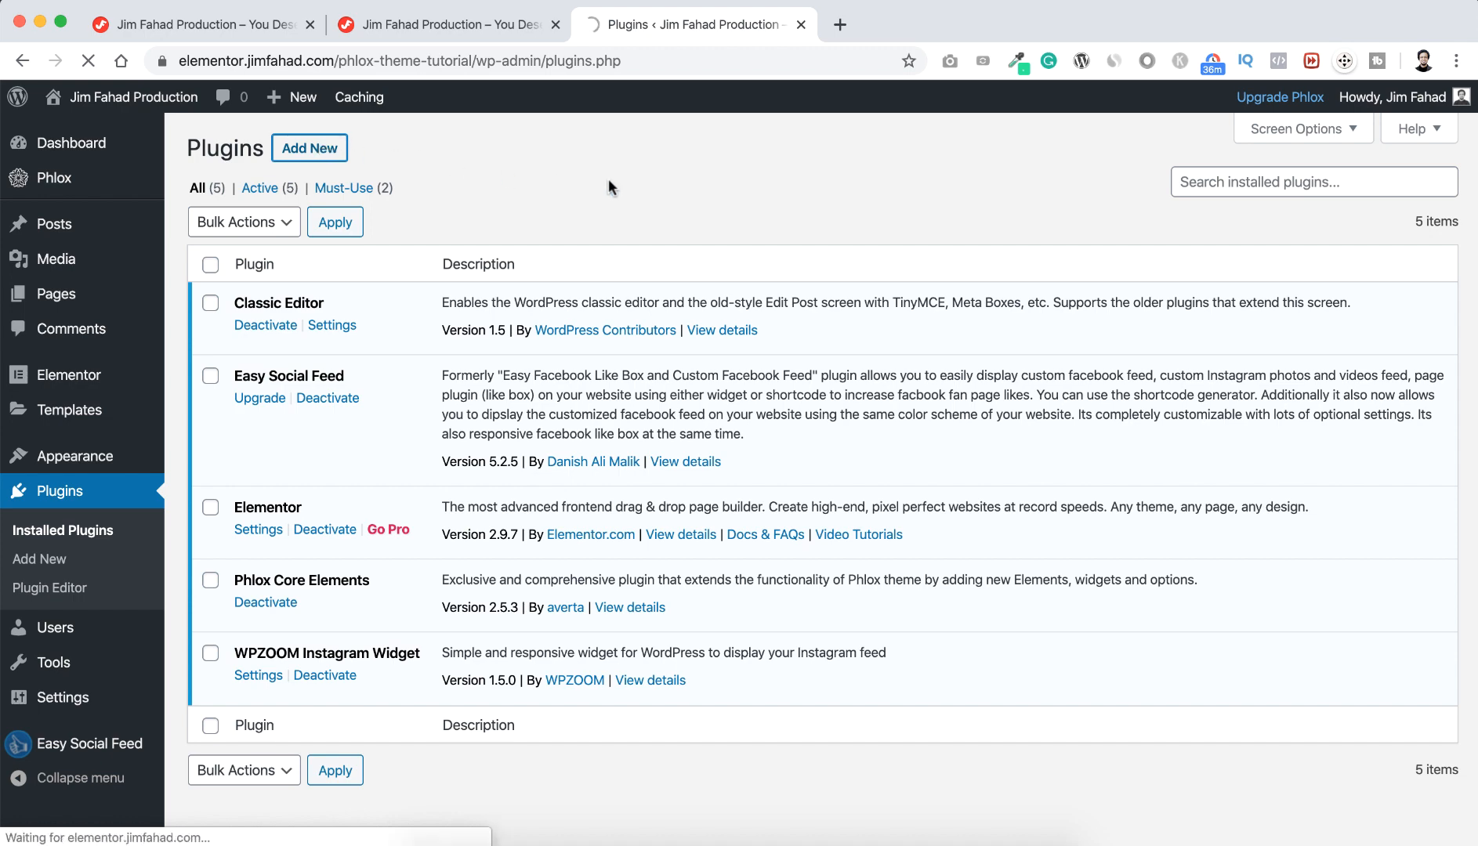
pyautogui.write('phlox')
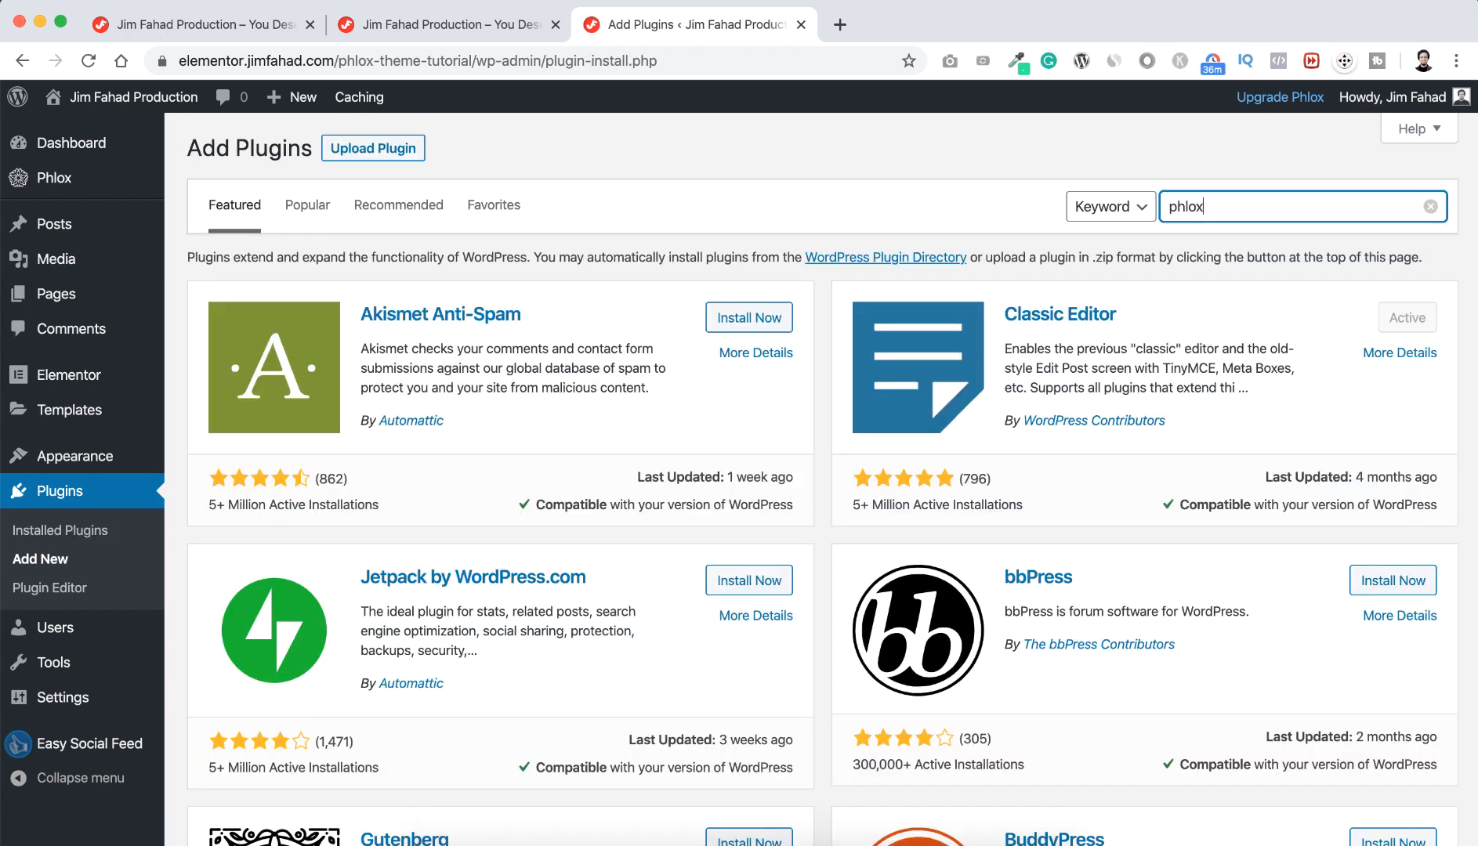
pyautogui.write(' core')
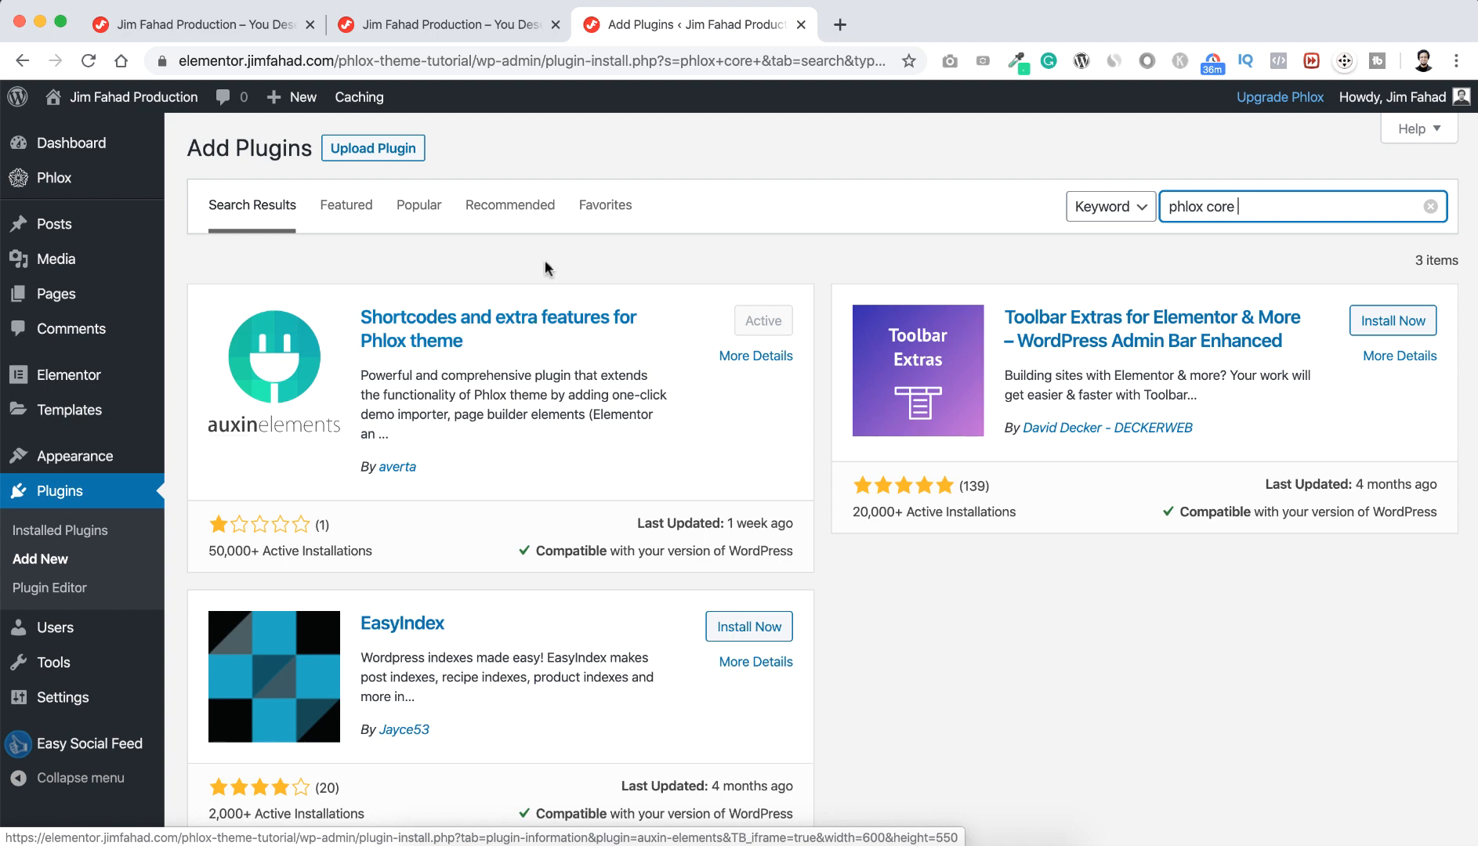
# Review the tutorial site's homepage from its current header down to the footer
pyautogui.click(499, 25)
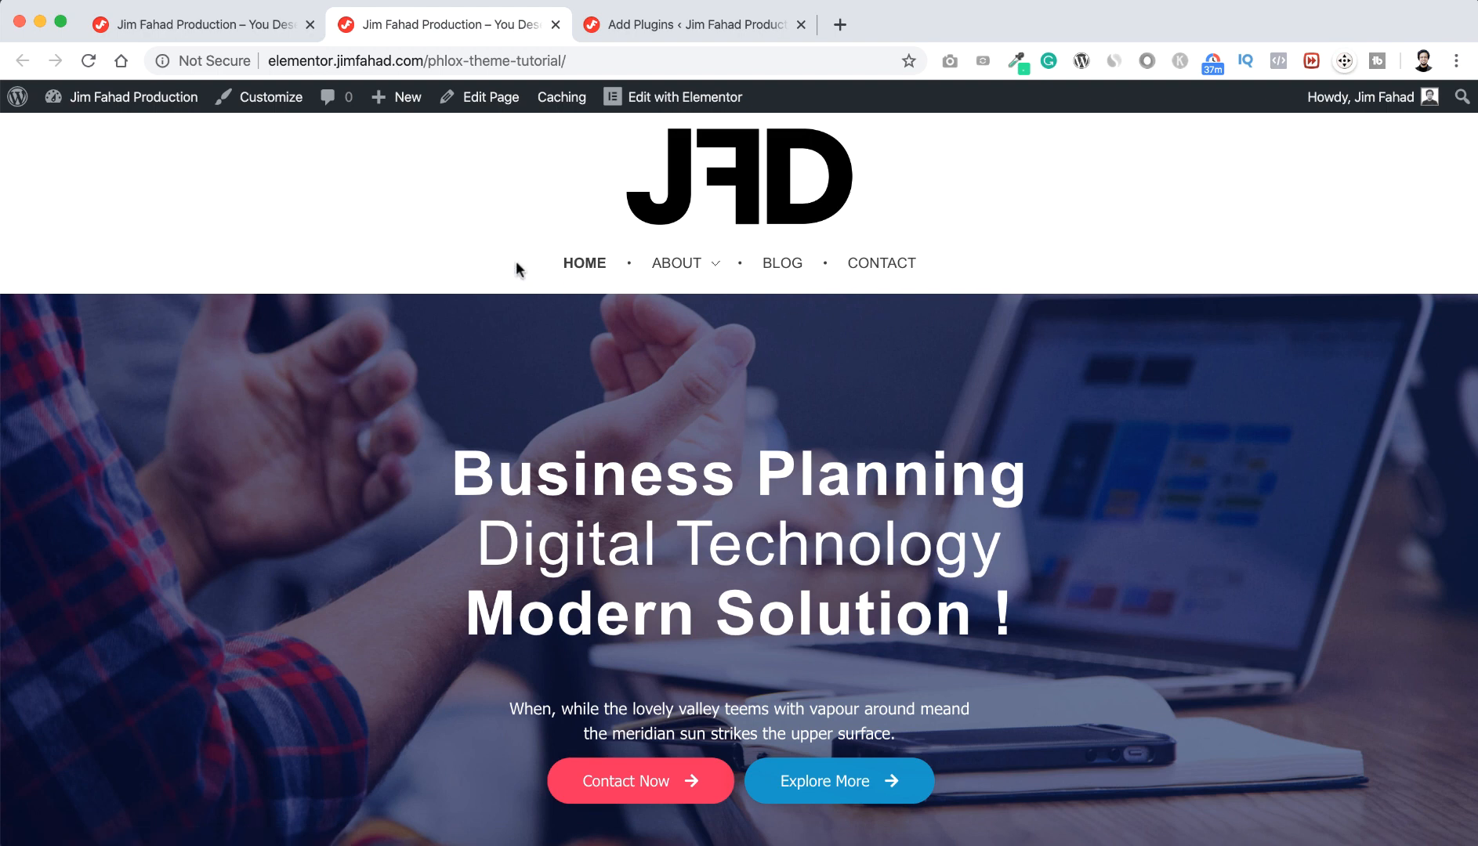
pyautogui.scroll(-20, 427, 502)
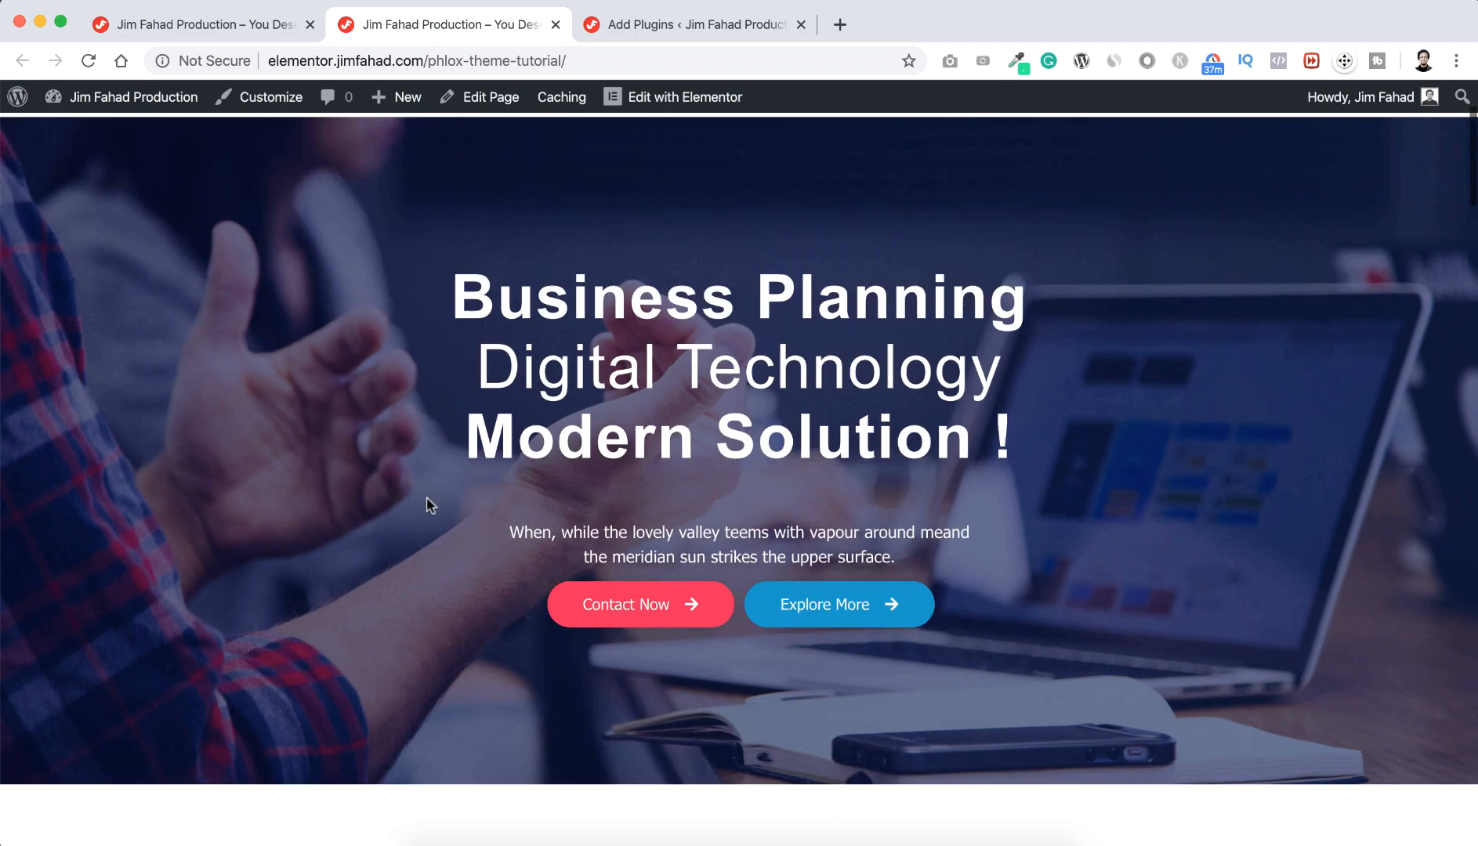
pyautogui.scroll(-2, 427, 497)
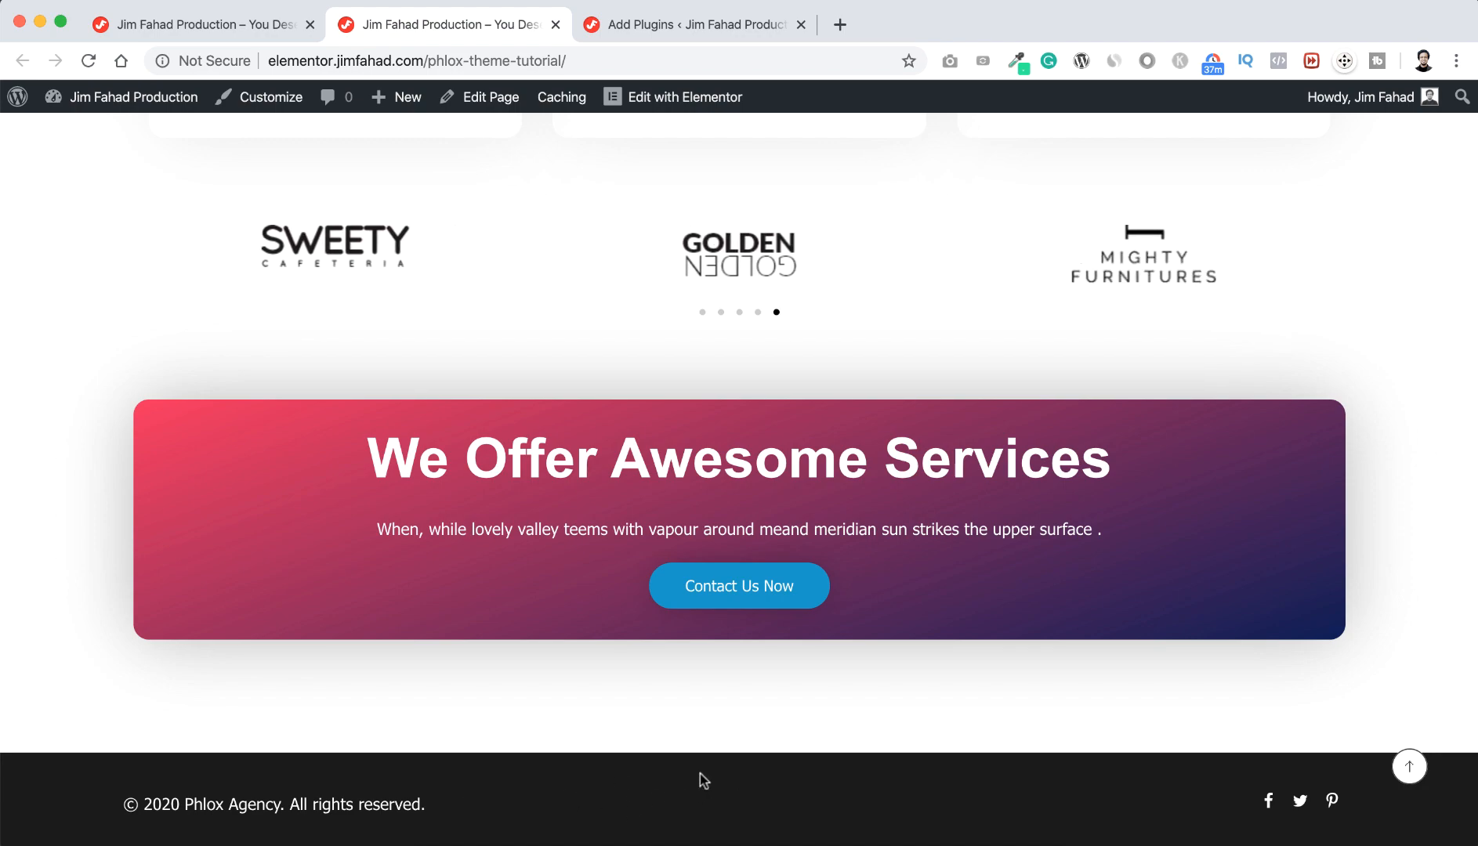
pyautogui.scroll(3, 610, 460)
pyautogui.scroll(20, 611, 460)
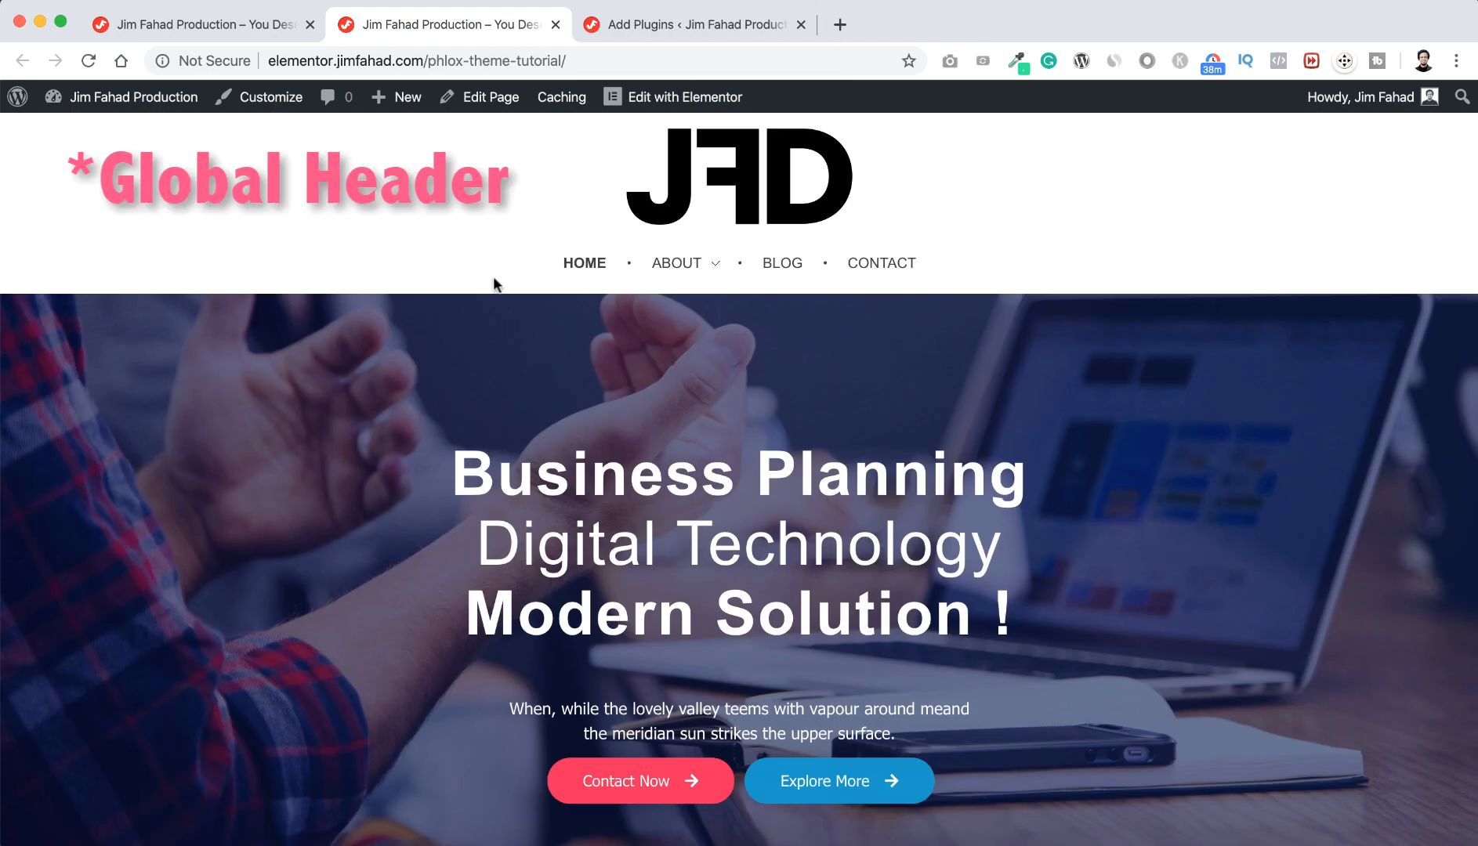
# From the tutorial site's dashboard, create a new Elementor template of type Header named "JFD Header"
pyautogui.moveTo(117, 97)
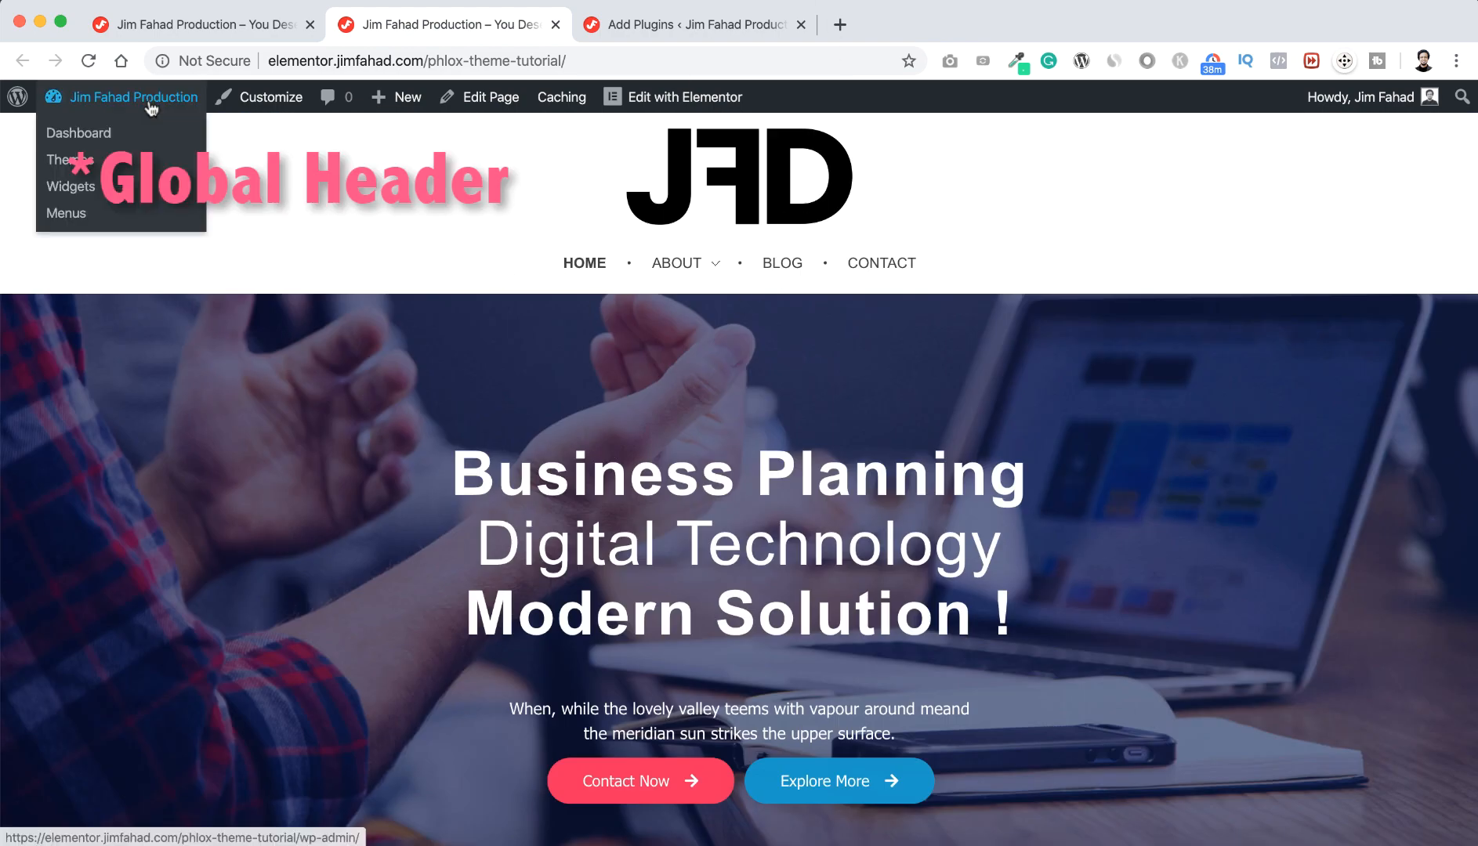
pyautogui.click(107, 135)
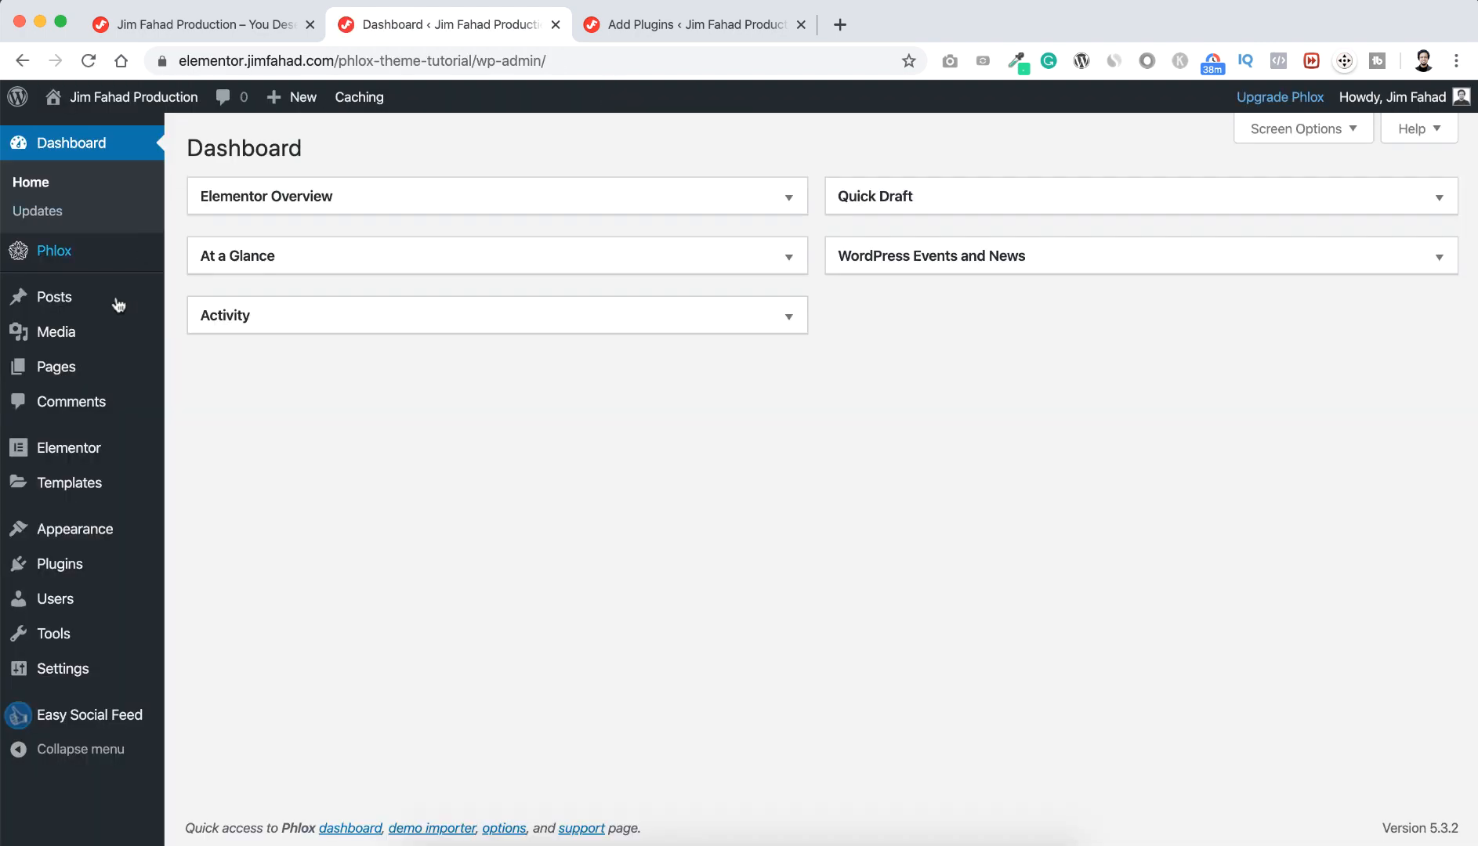
pyautogui.moveTo(91, 455)
pyautogui.moveTo(74, 488)
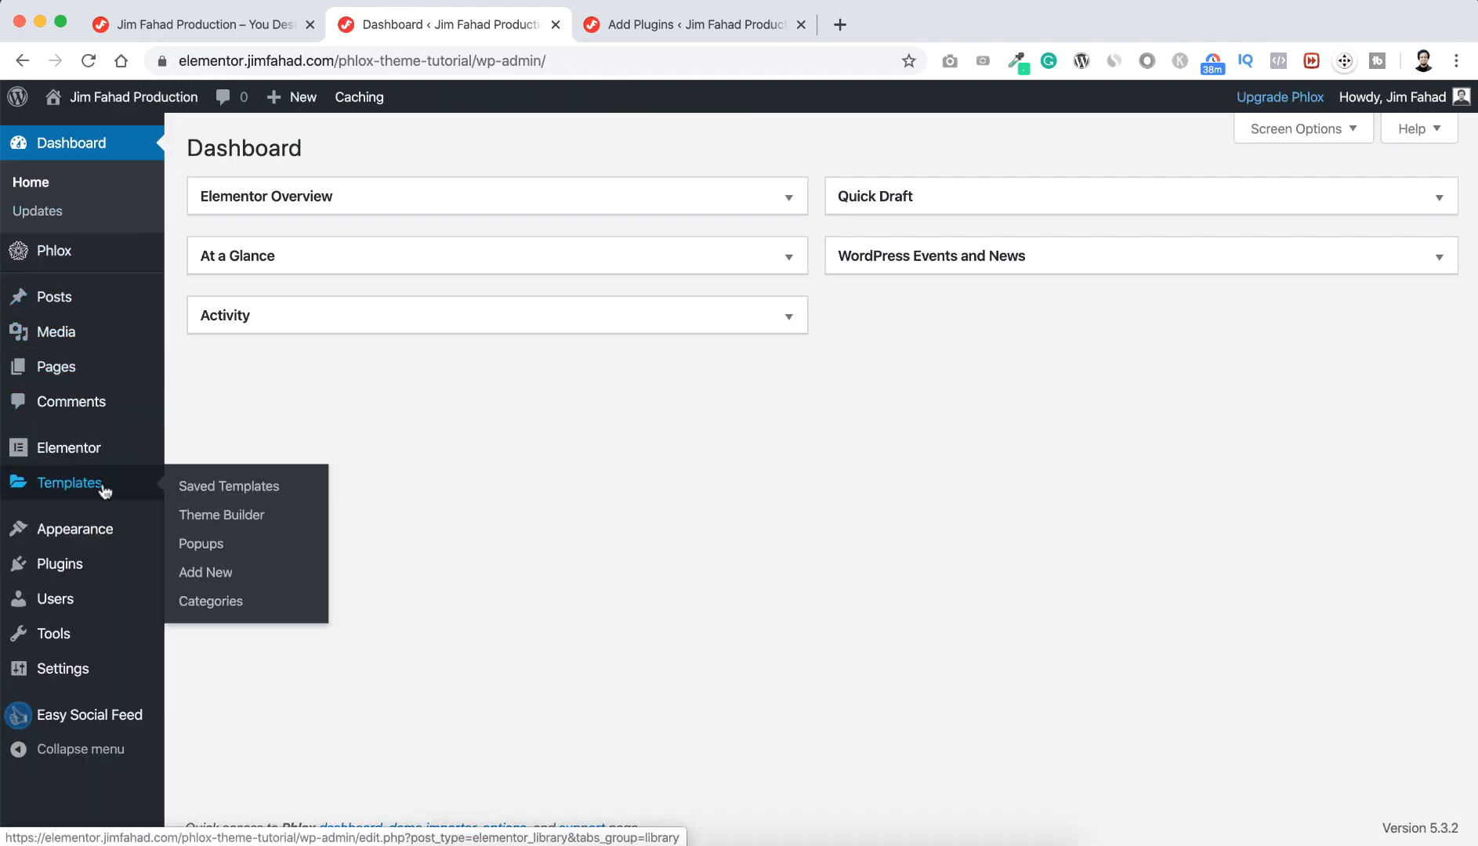
pyautogui.click(210, 571)
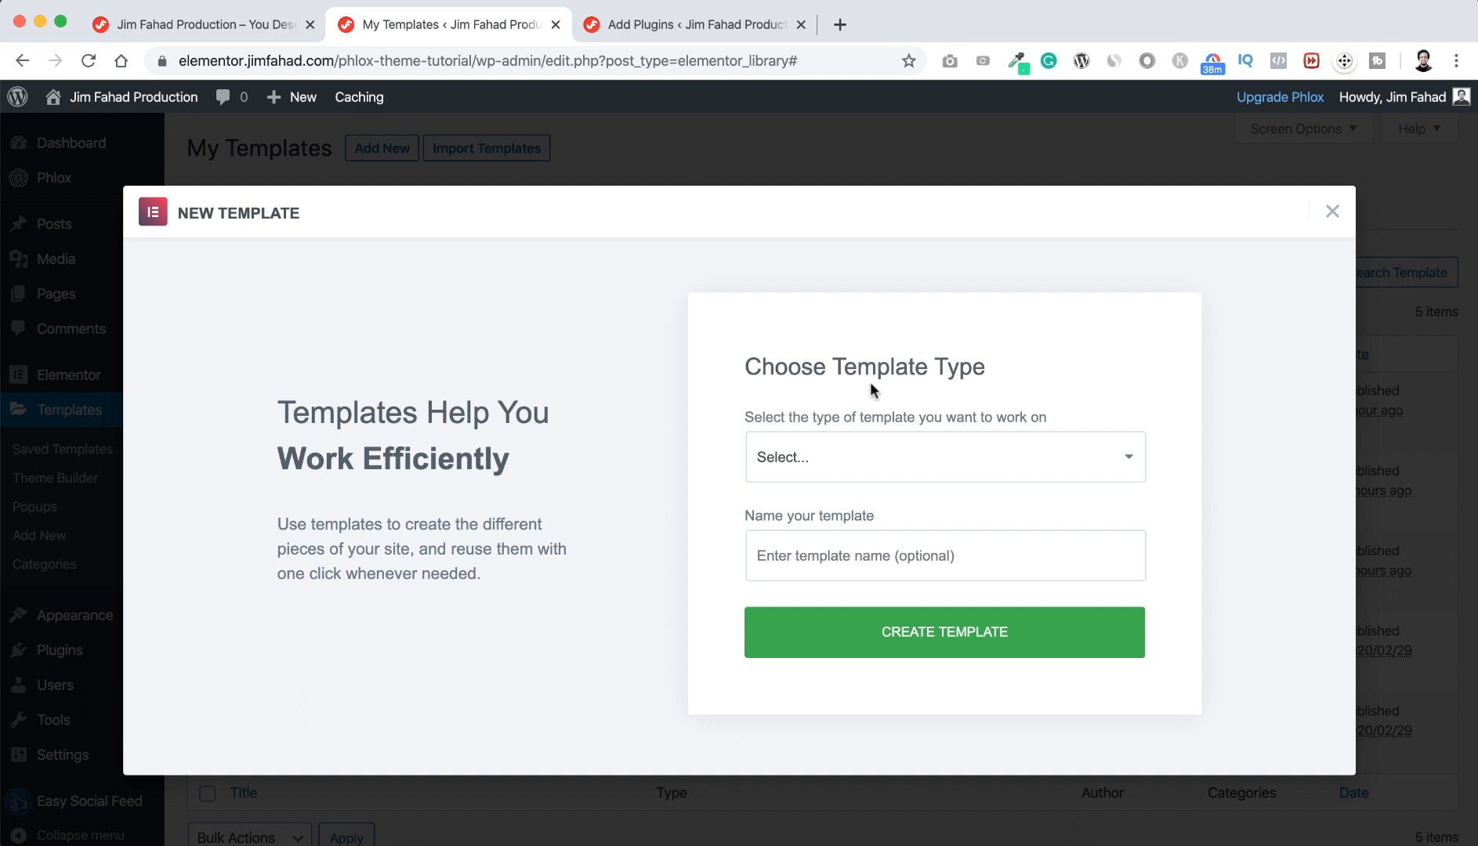
pyautogui.click(868, 458)
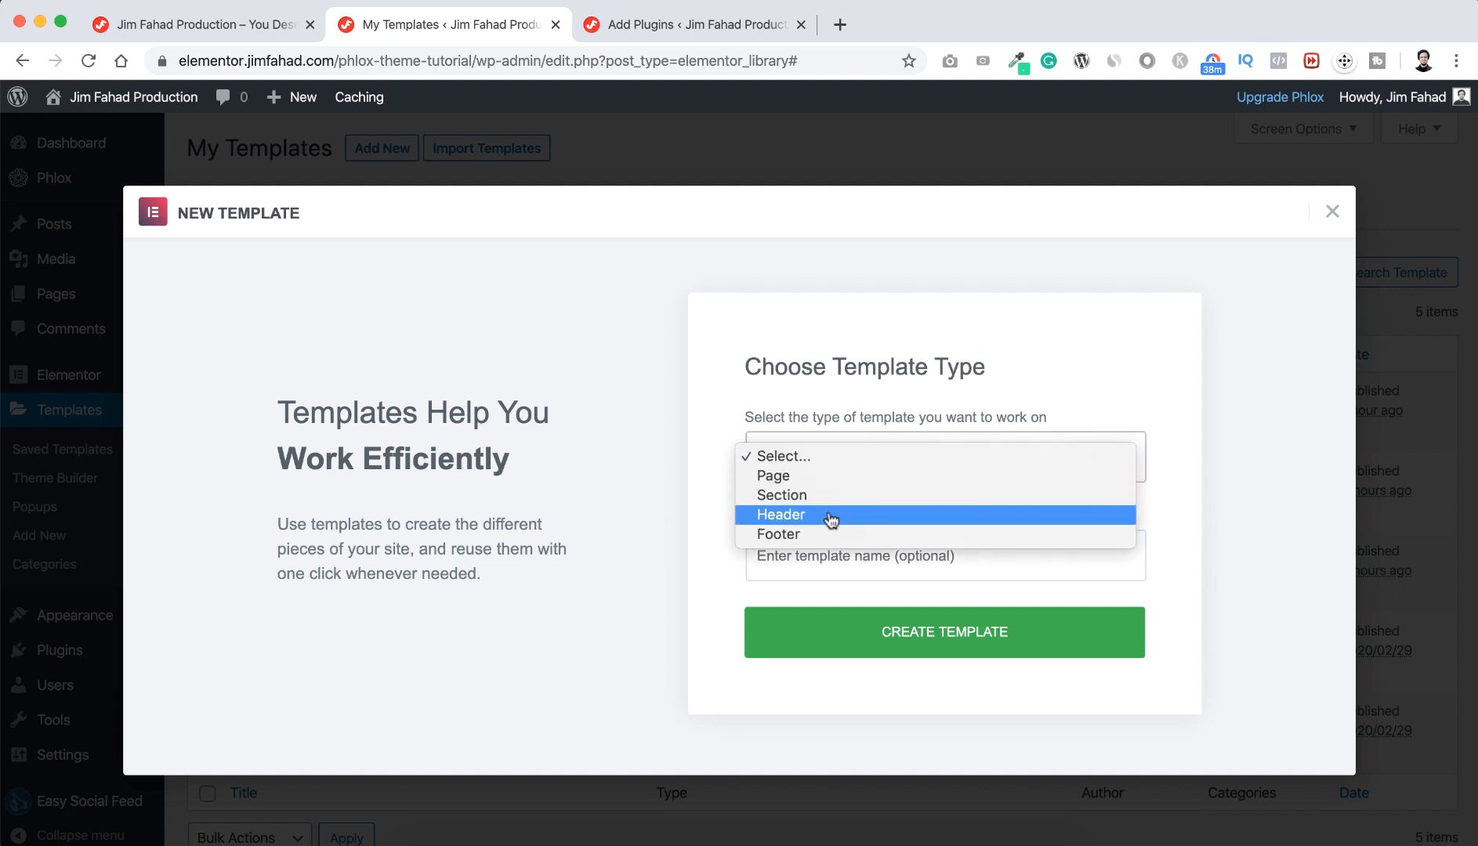
pyautogui.click(831, 519)
pyautogui.click(824, 555)
pyautogui.write('J')
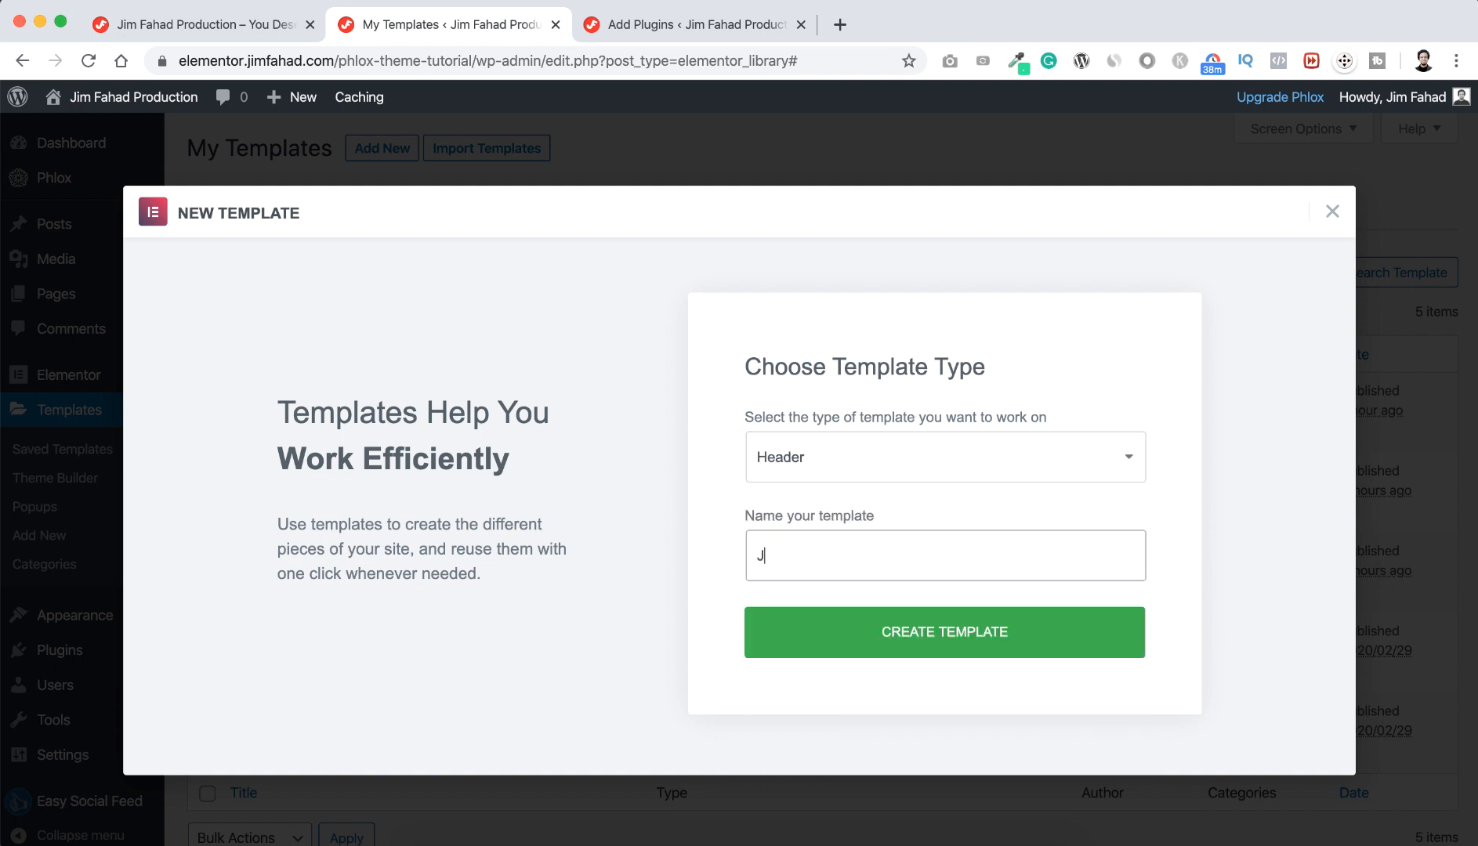
pyautogui.write('FD Header')
pyautogui.click(933, 639)
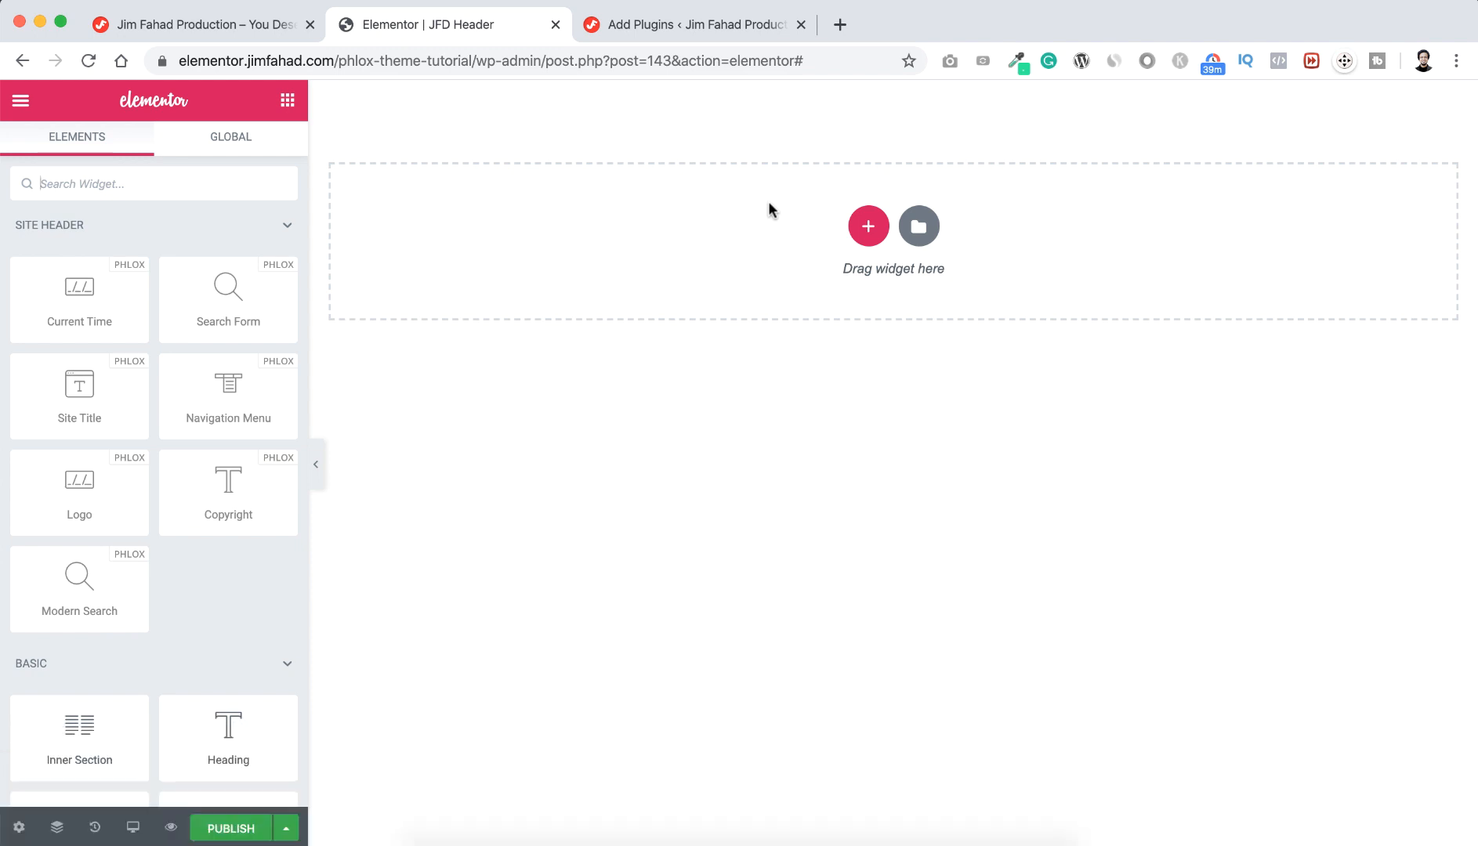
# Add a two-column section with a narrow first and wide second column, and place the Logo widget in the narrow one
pyautogui.click(867, 232)
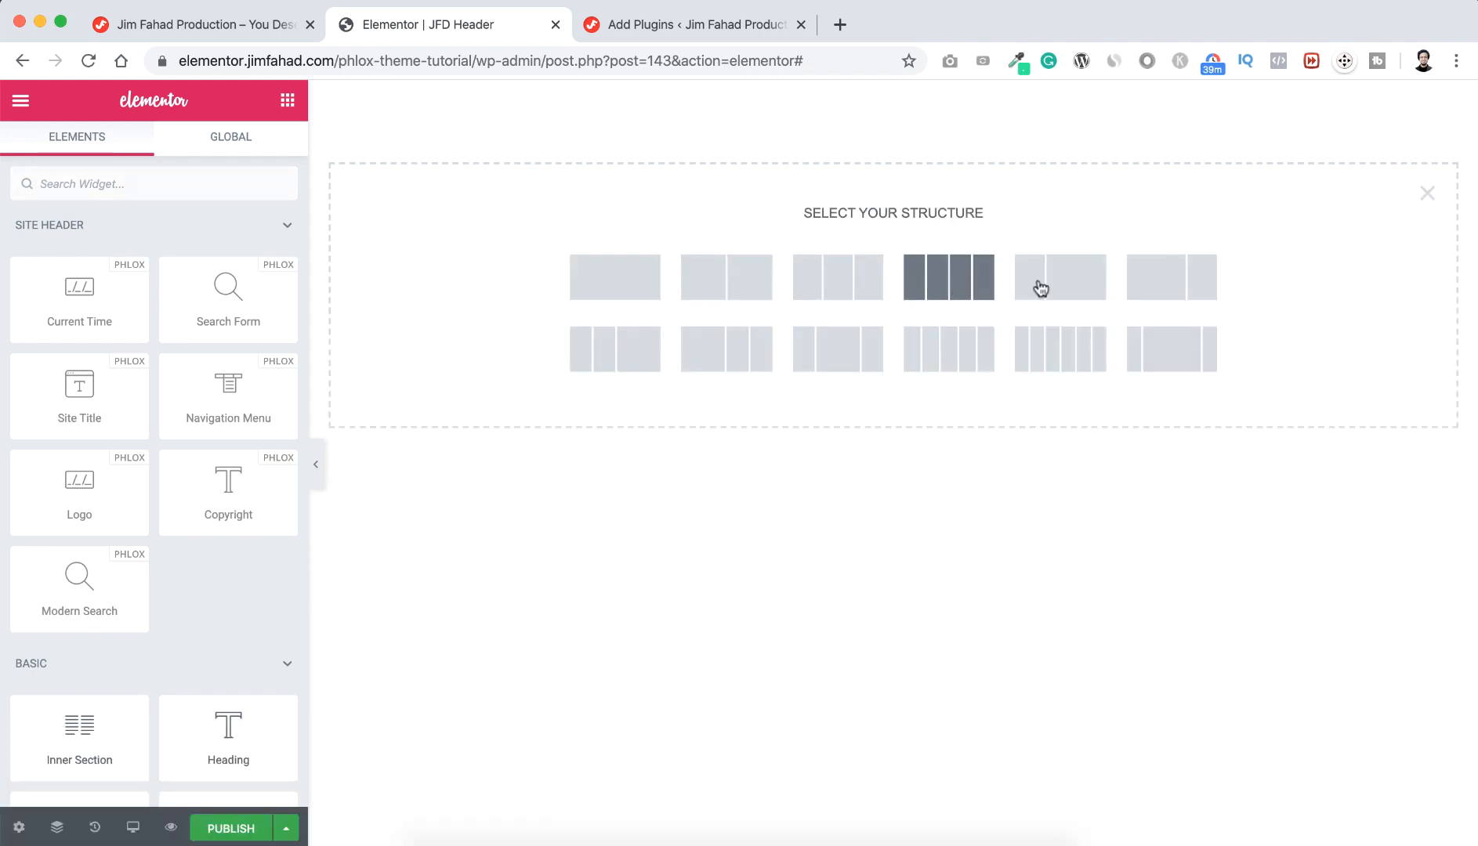
pyautogui.click(1065, 294)
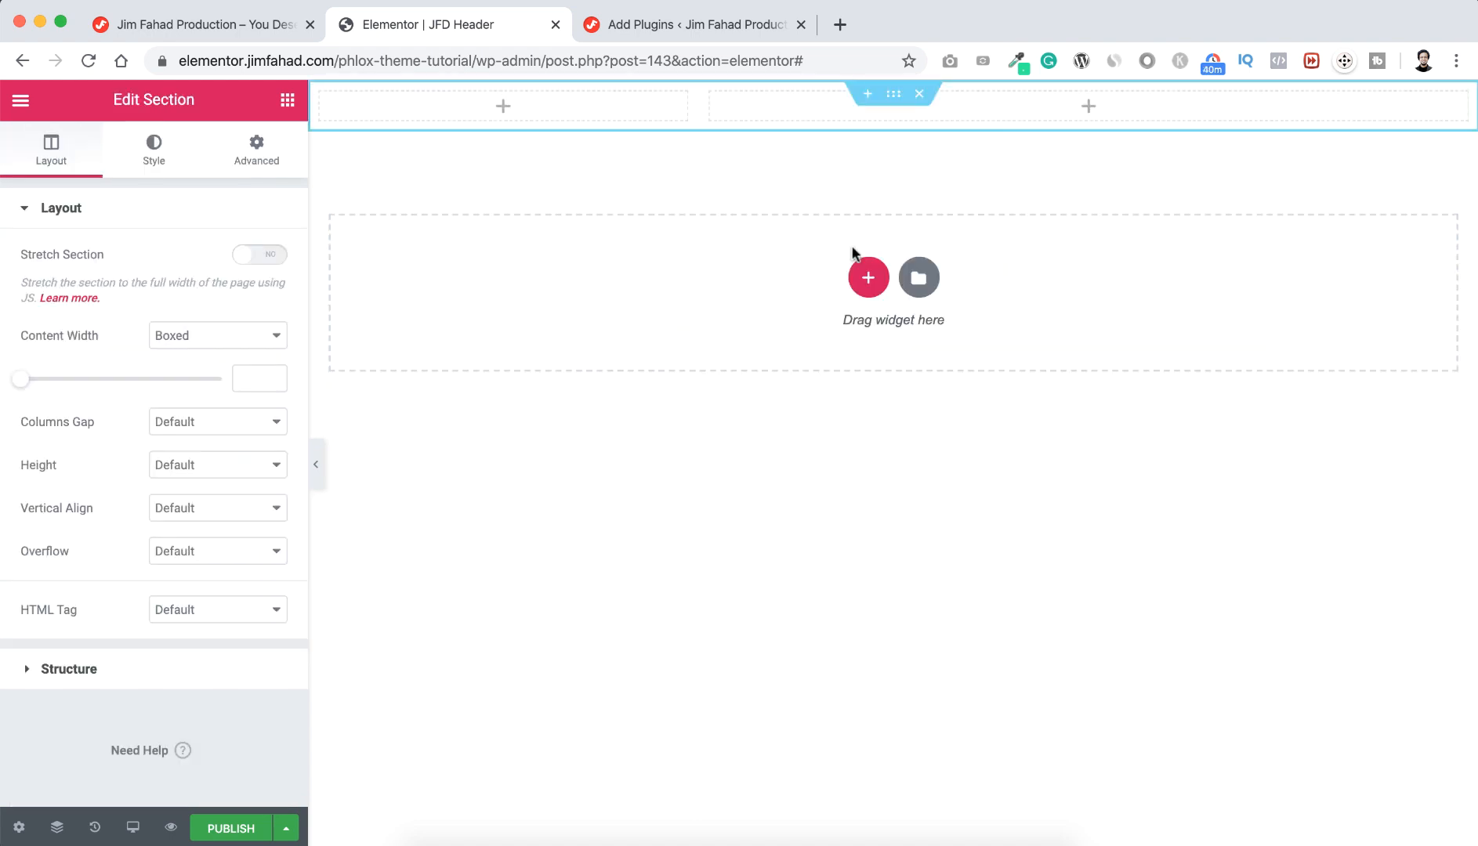
pyautogui.click(499, 108)
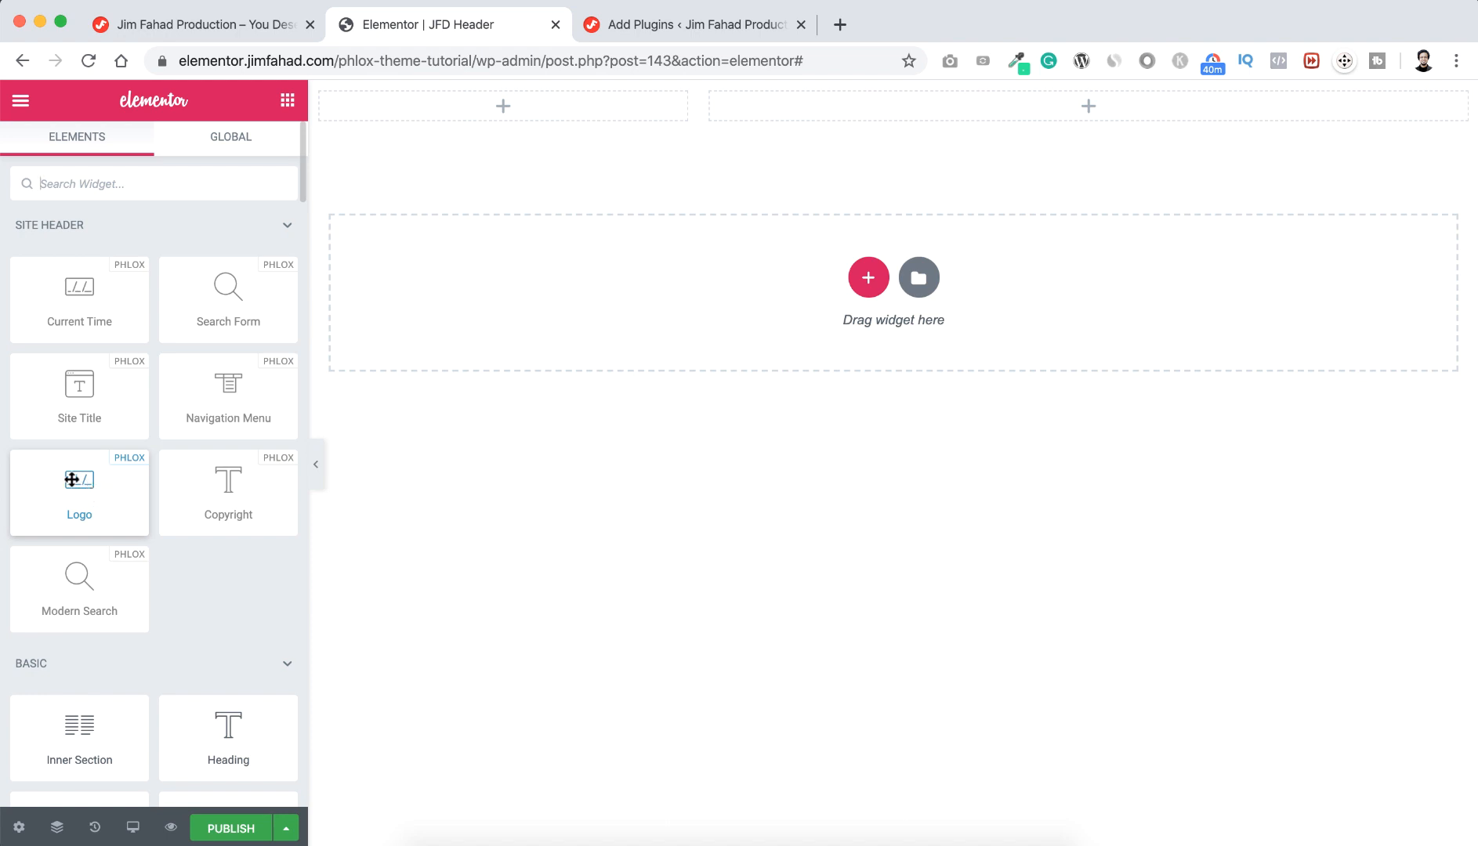
pyautogui.scroll(-4, 122, 624)
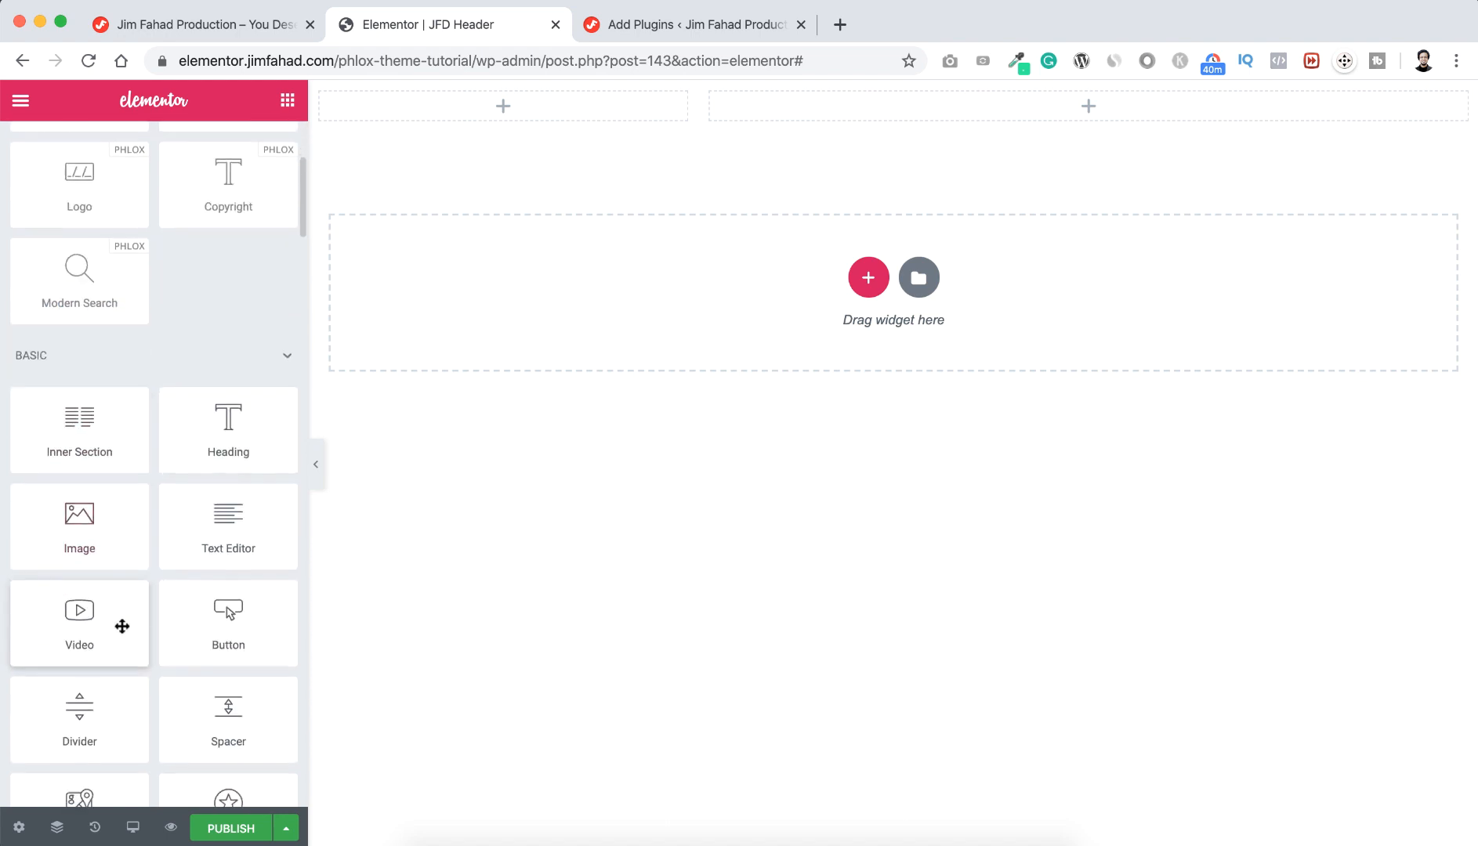
pyautogui.scroll(-2, 122, 626)
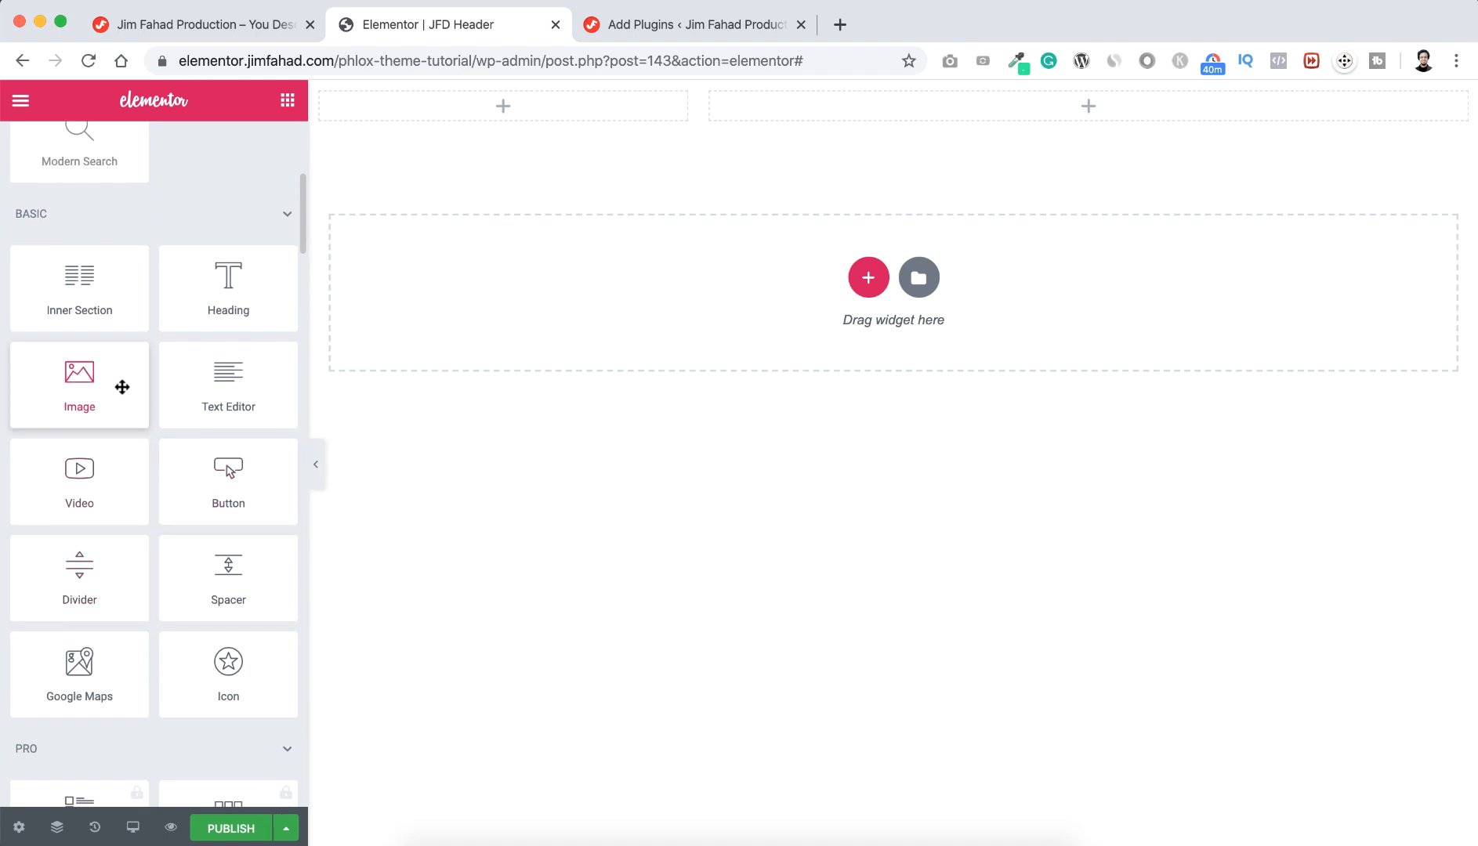
pyautogui.scroll(6, 102, 378)
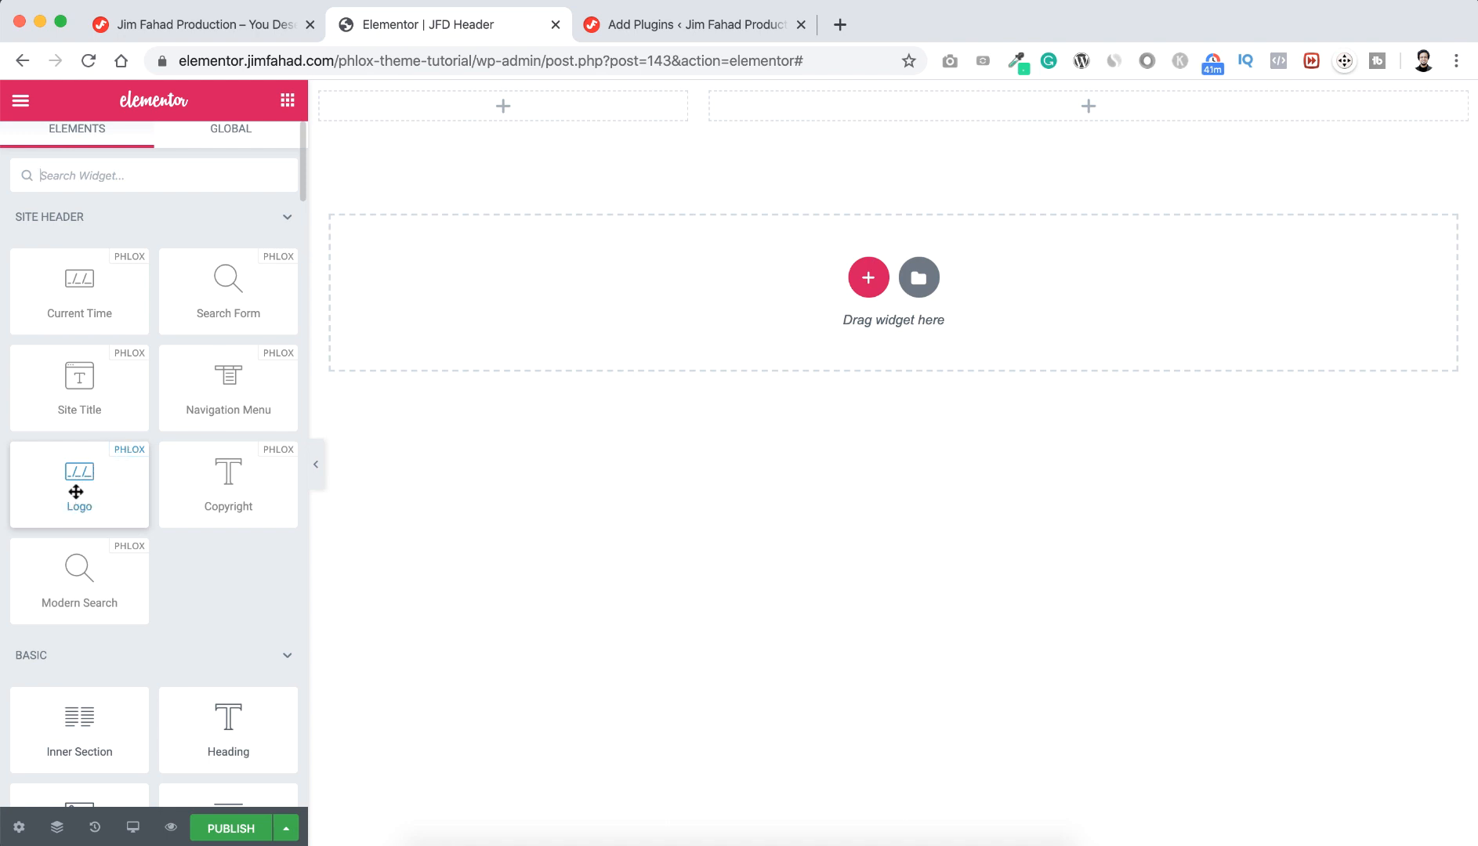
pyautogui.moveTo(76, 491); pyautogui.dragTo(492, 105)
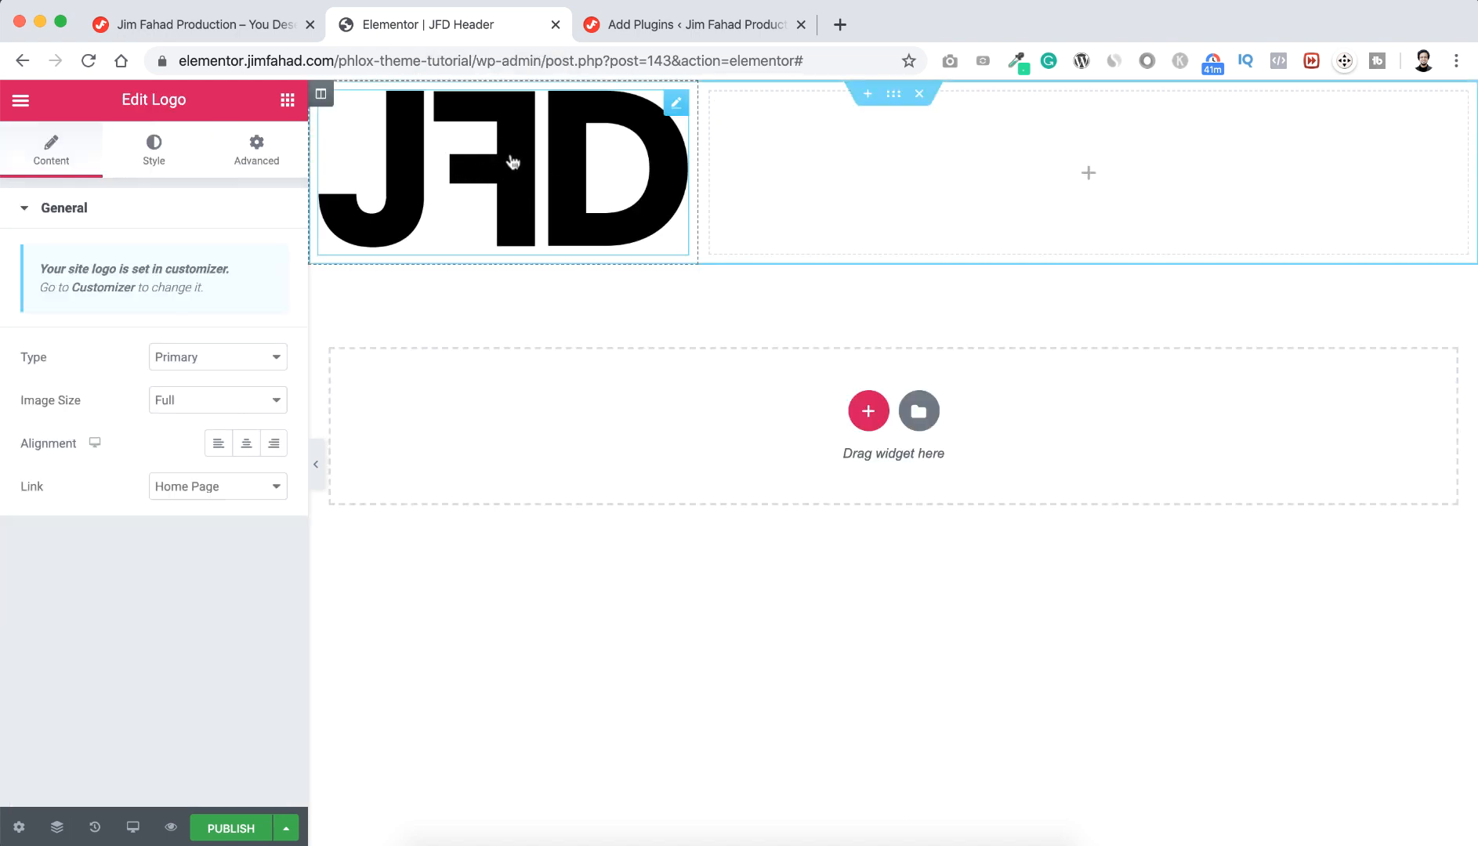
# Choose Home Page as the logo's link and Full as its image size
pyautogui.click(205, 493)
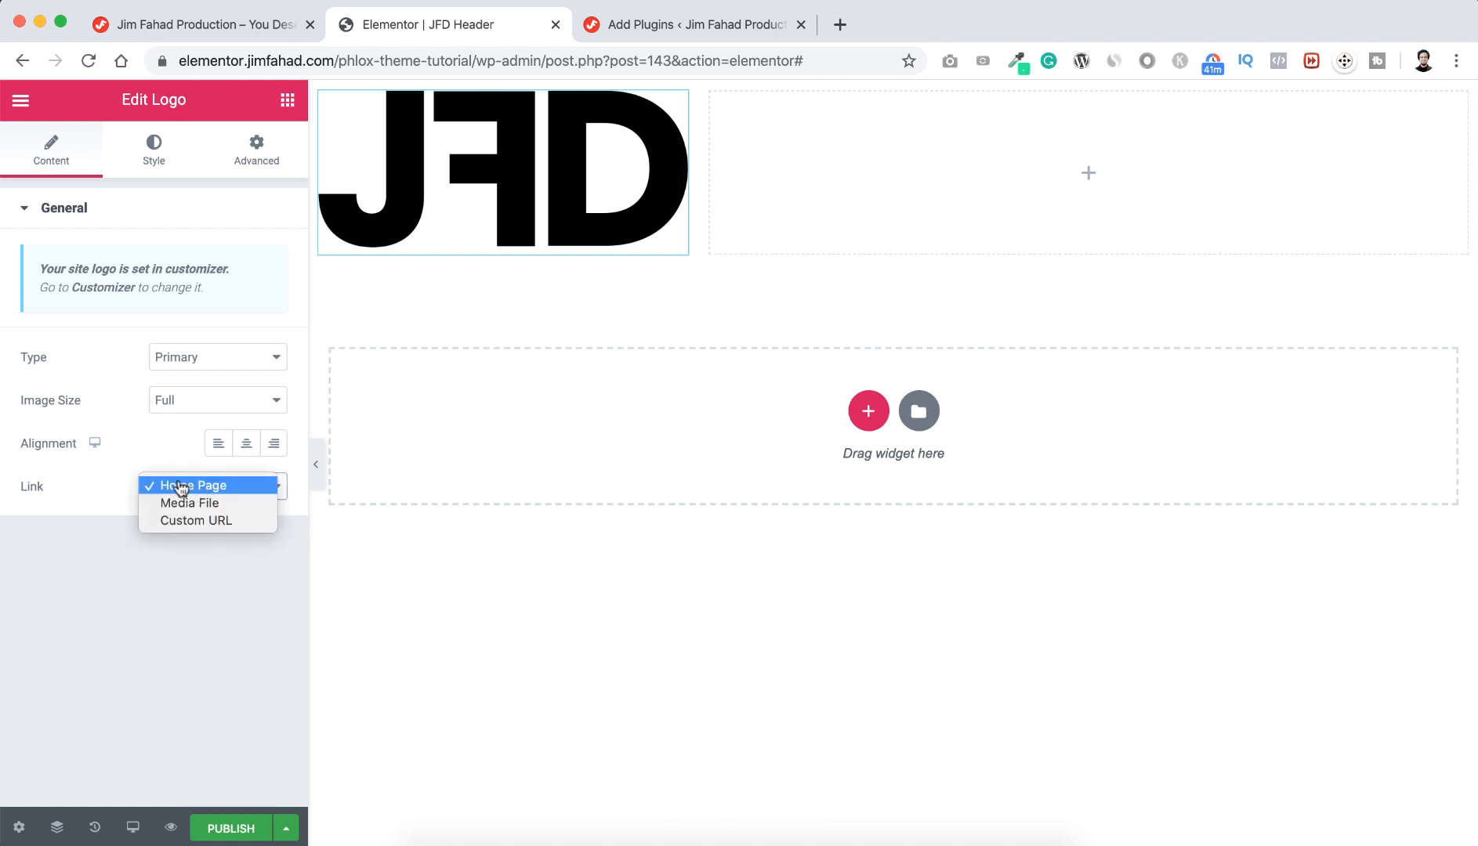
pyautogui.click(181, 487)
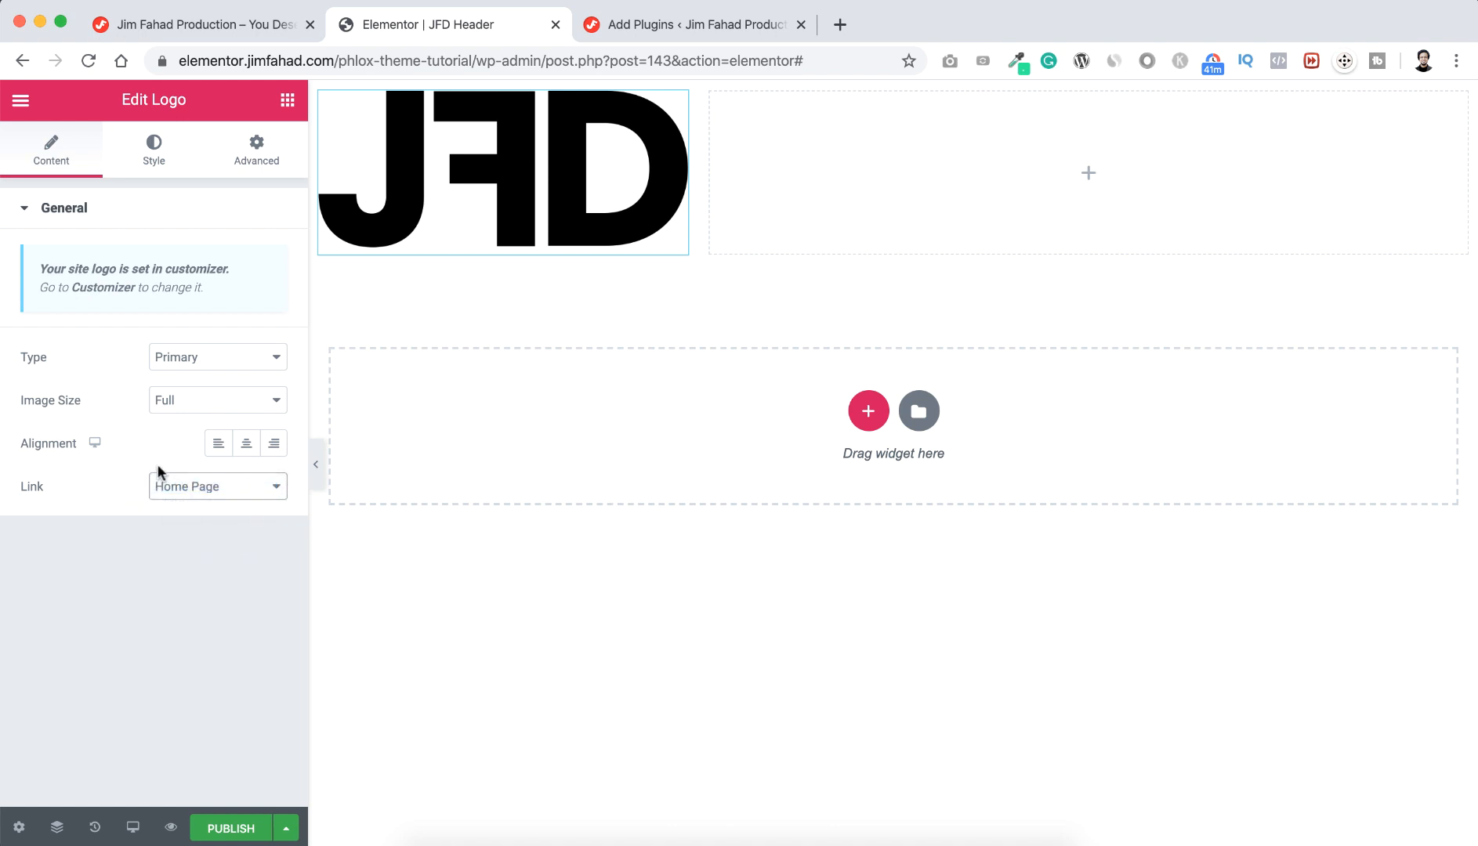
pyautogui.click(211, 403)
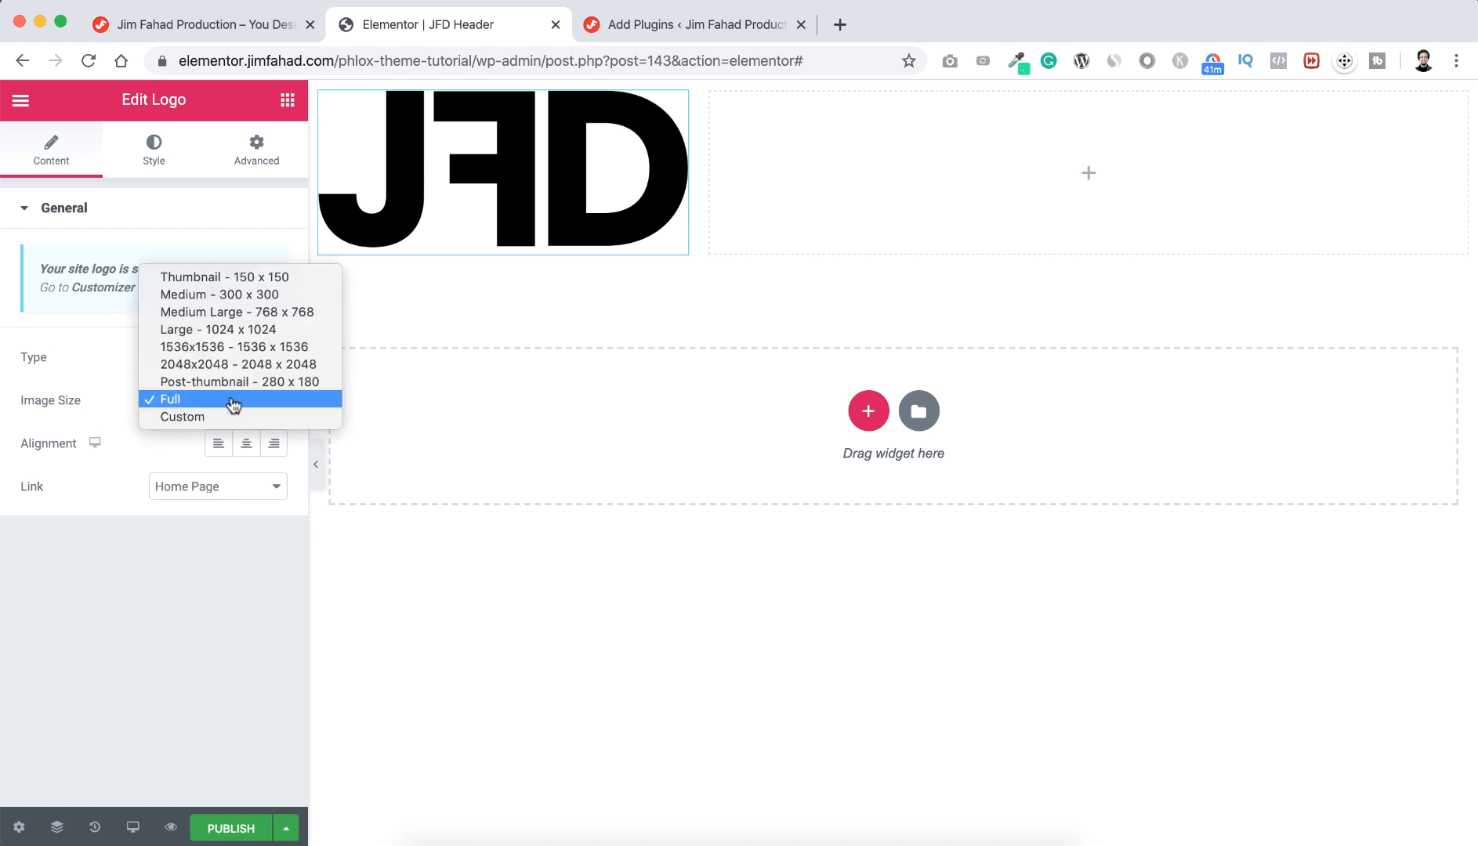
pyautogui.click(180, 401)
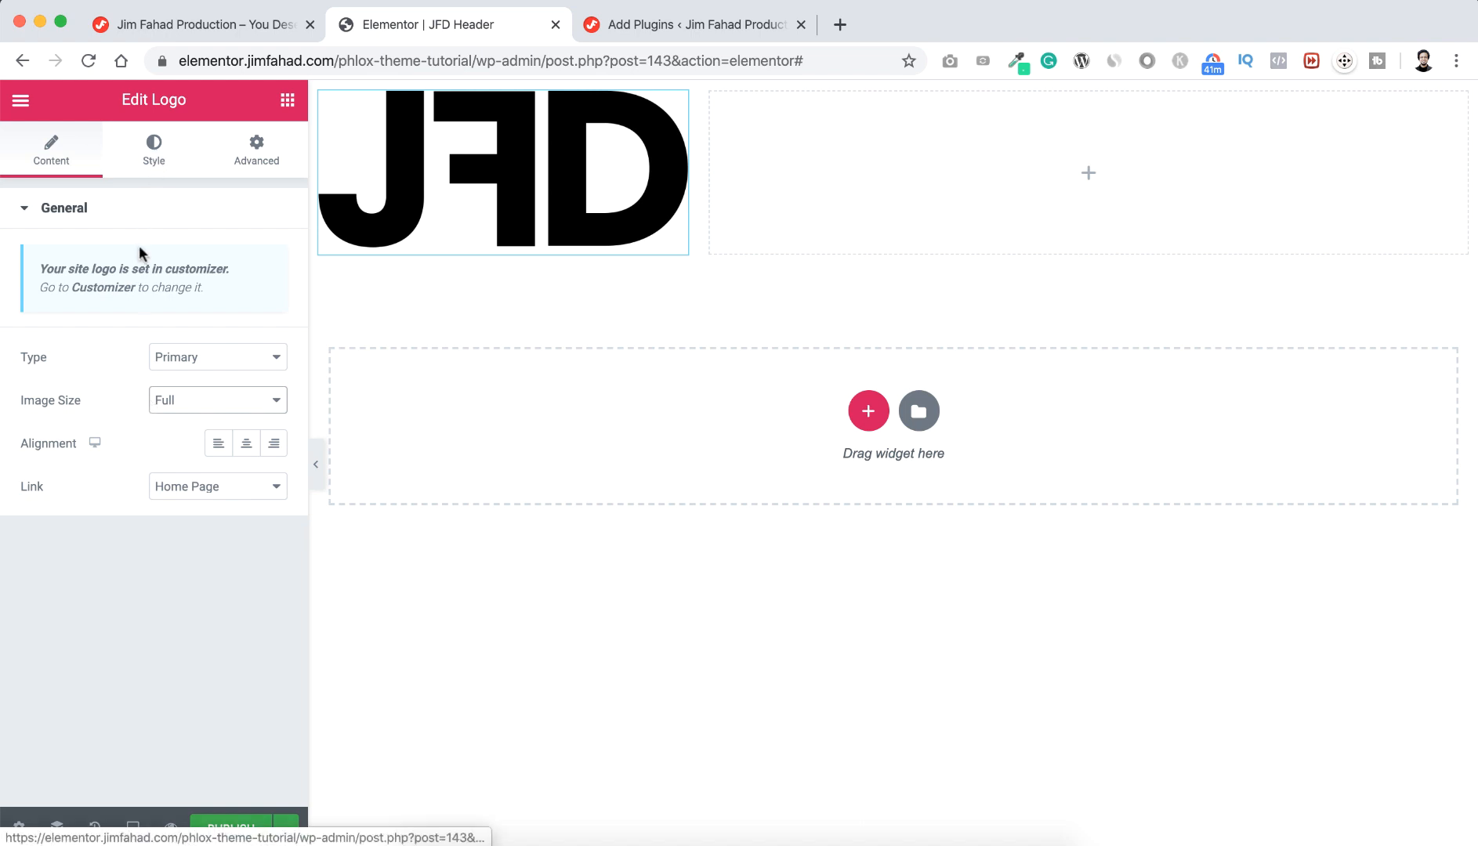
# Switch the logo's width unit to PX and set the width to 100
pyautogui.click(155, 148)
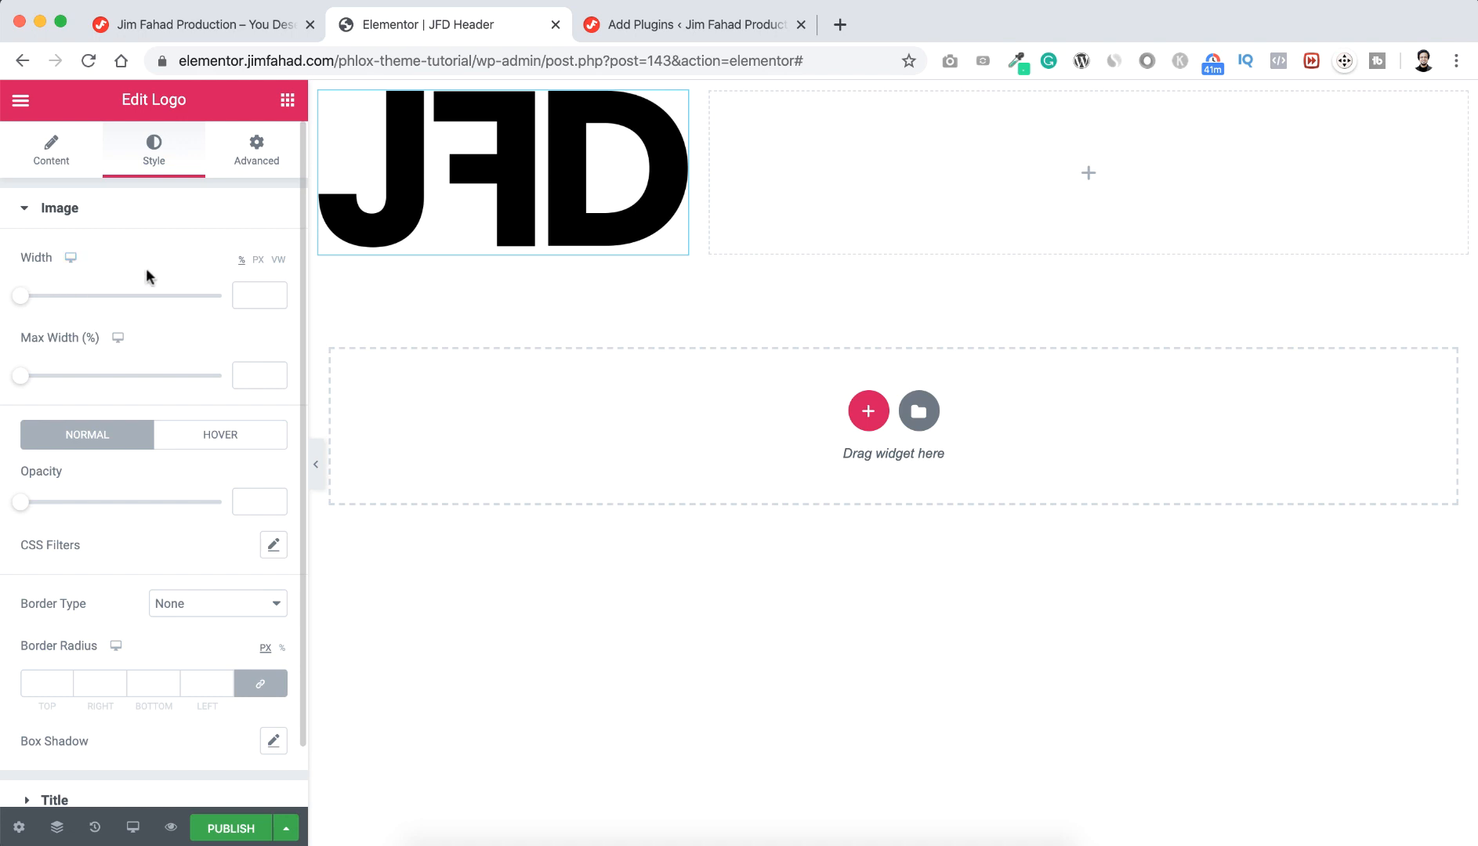
pyautogui.click(258, 262)
pyautogui.click(247, 294)
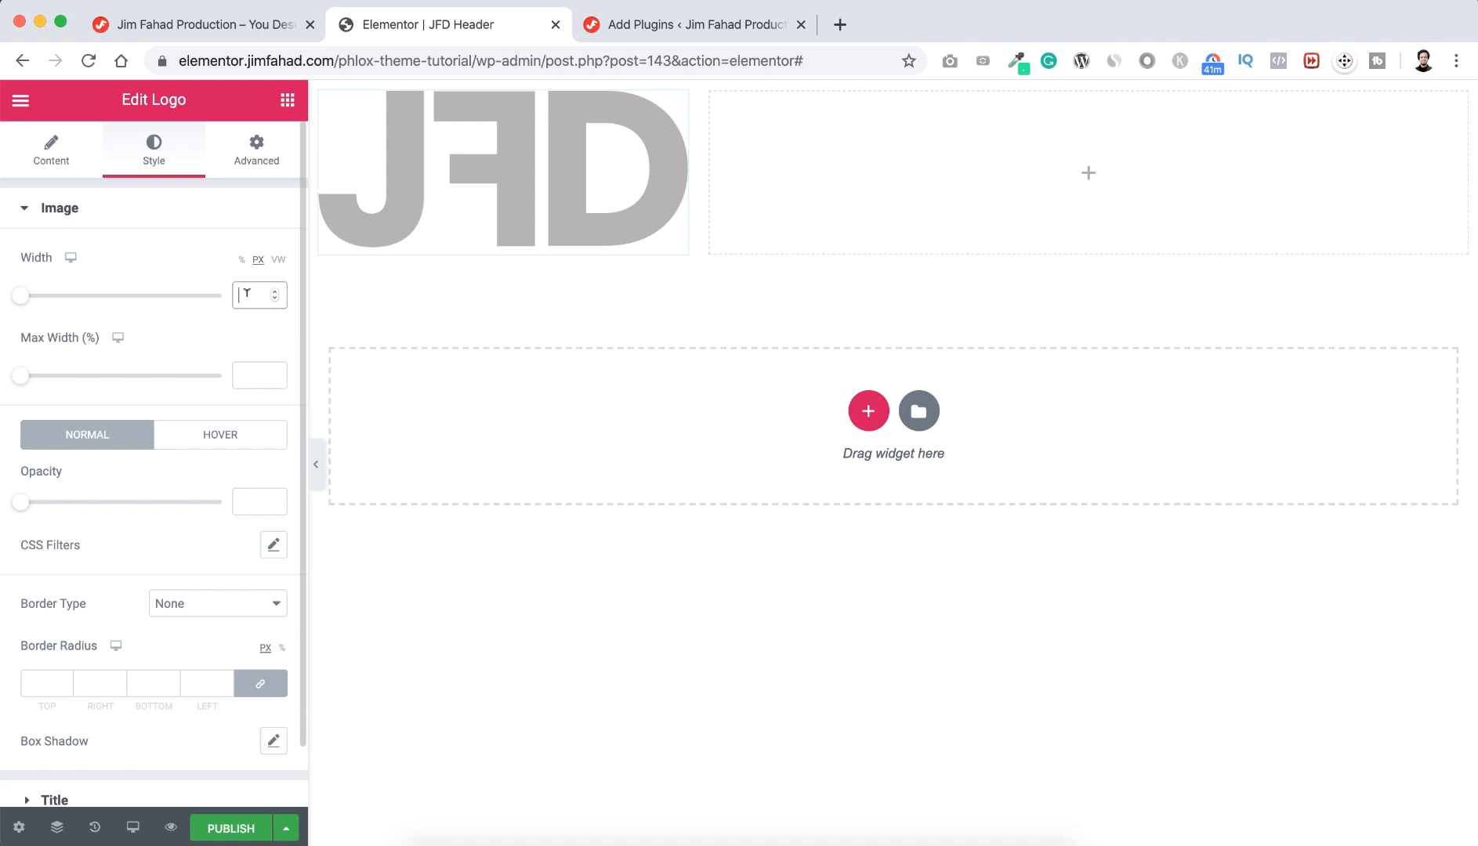
pyautogui.write('220')
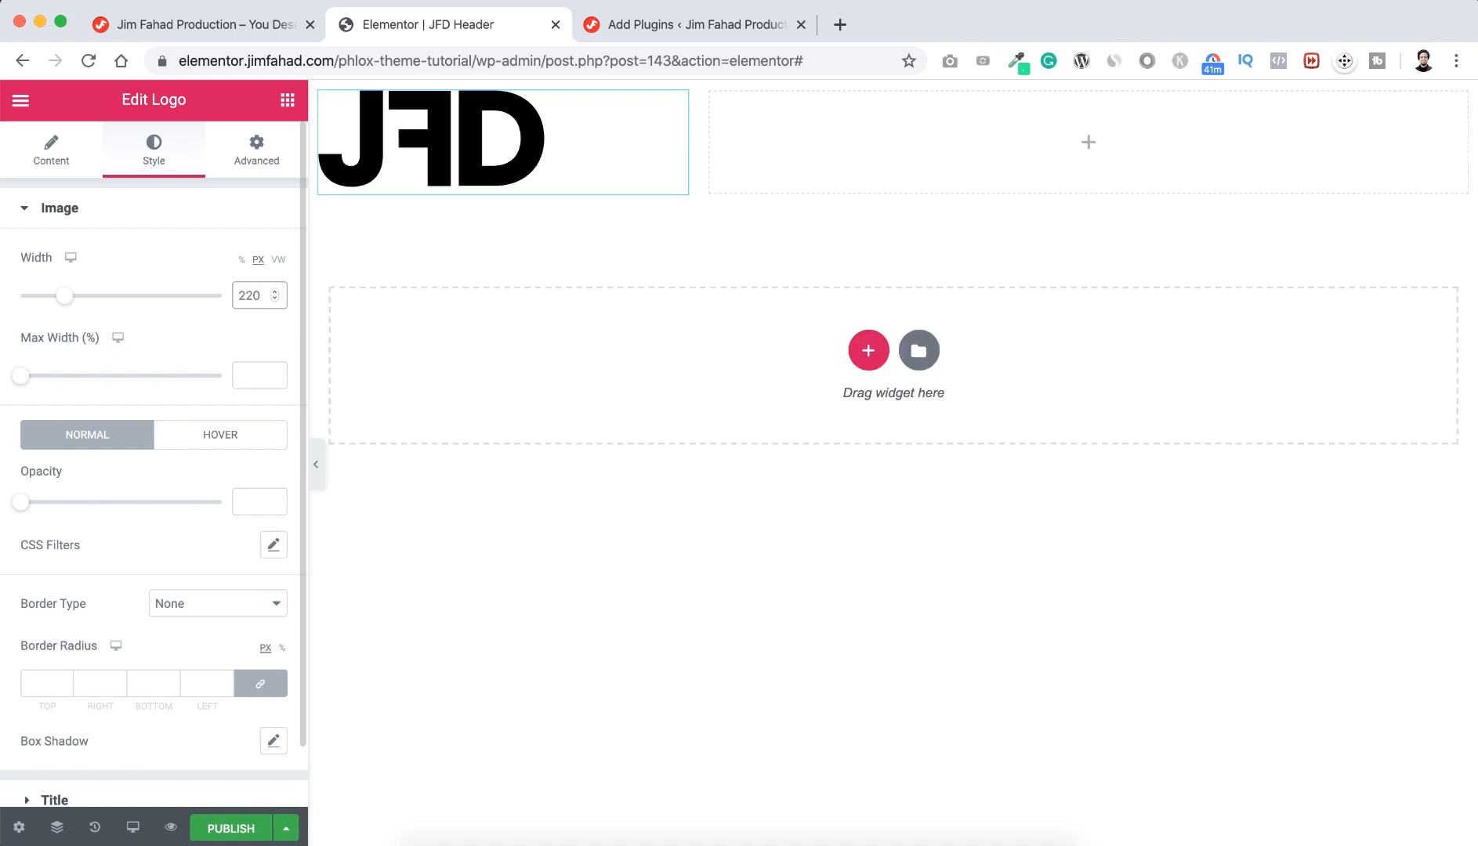
pyautogui.press('BackSpace')
pyautogui.press('BackSpace')
pyautogui.press('BackSpace')
pyautogui.write('100')
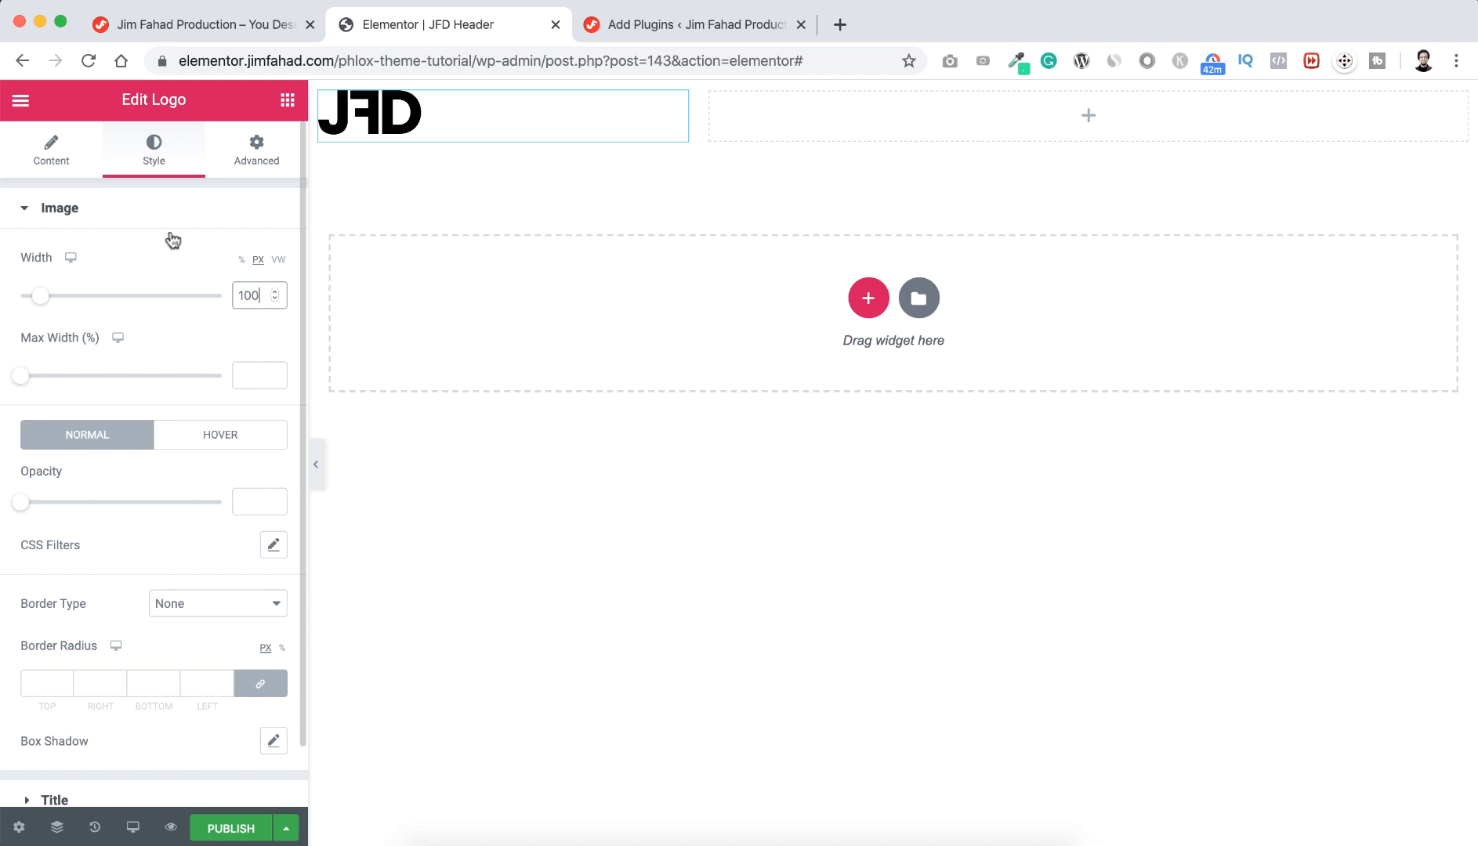
pyautogui.click(256, 153)
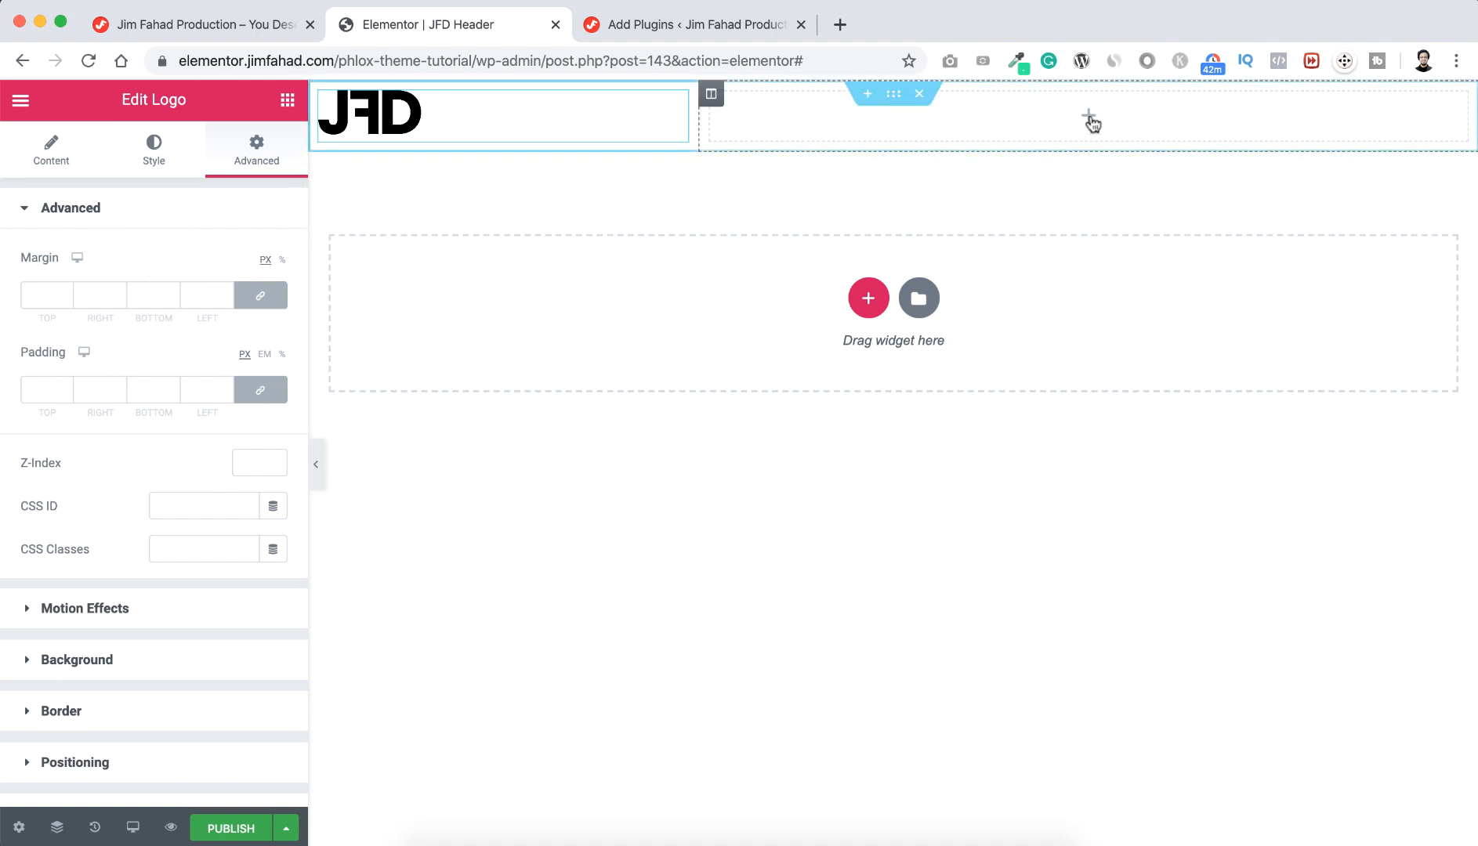
# Place the Phlox Navigation Menu widget in the wide column beside the logo
pyautogui.click(1090, 119)
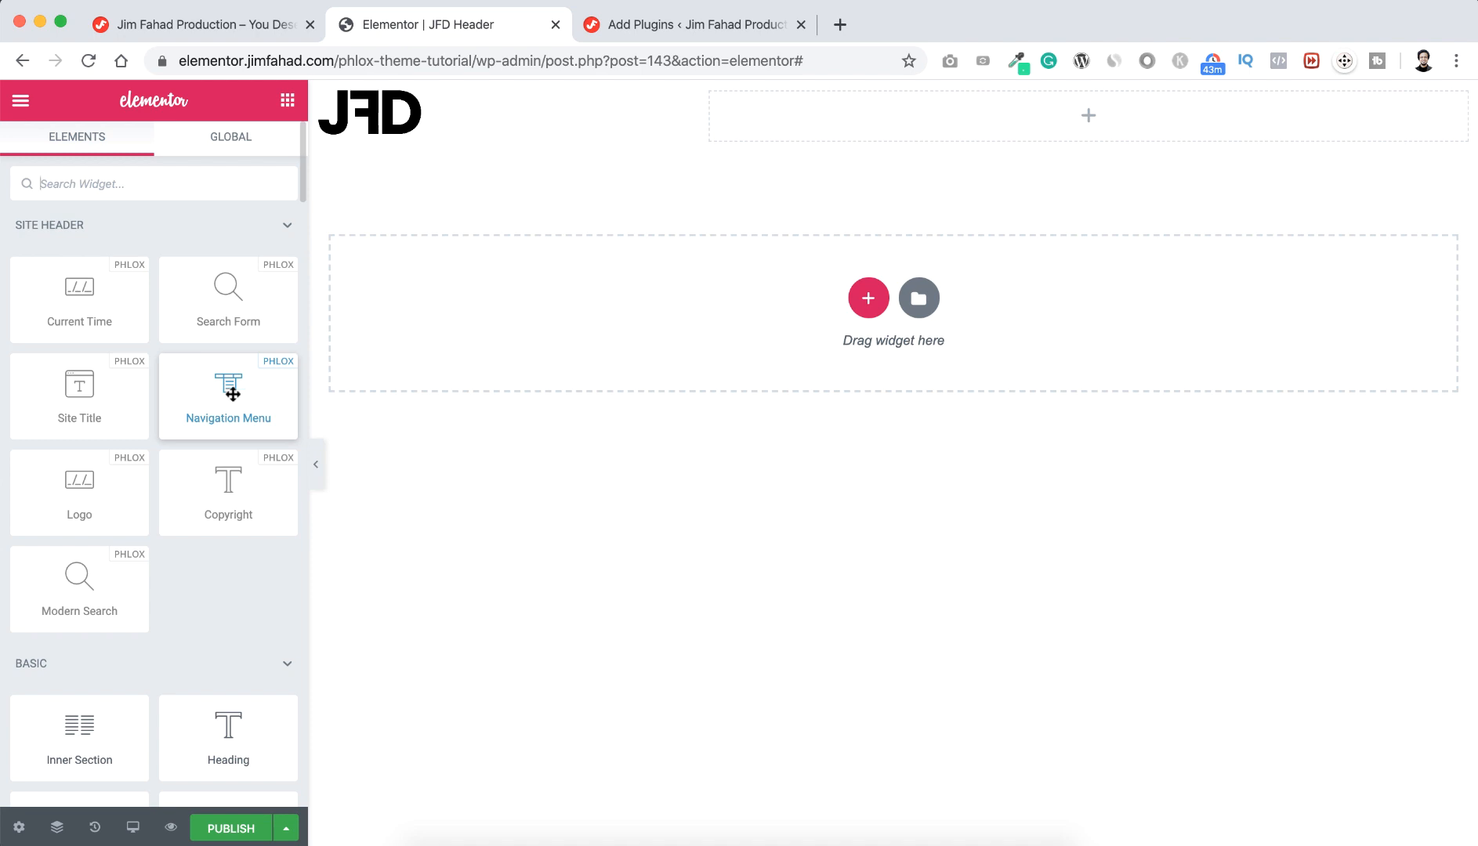
pyautogui.moveTo(227, 392); pyautogui.dragTo(1080, 111)
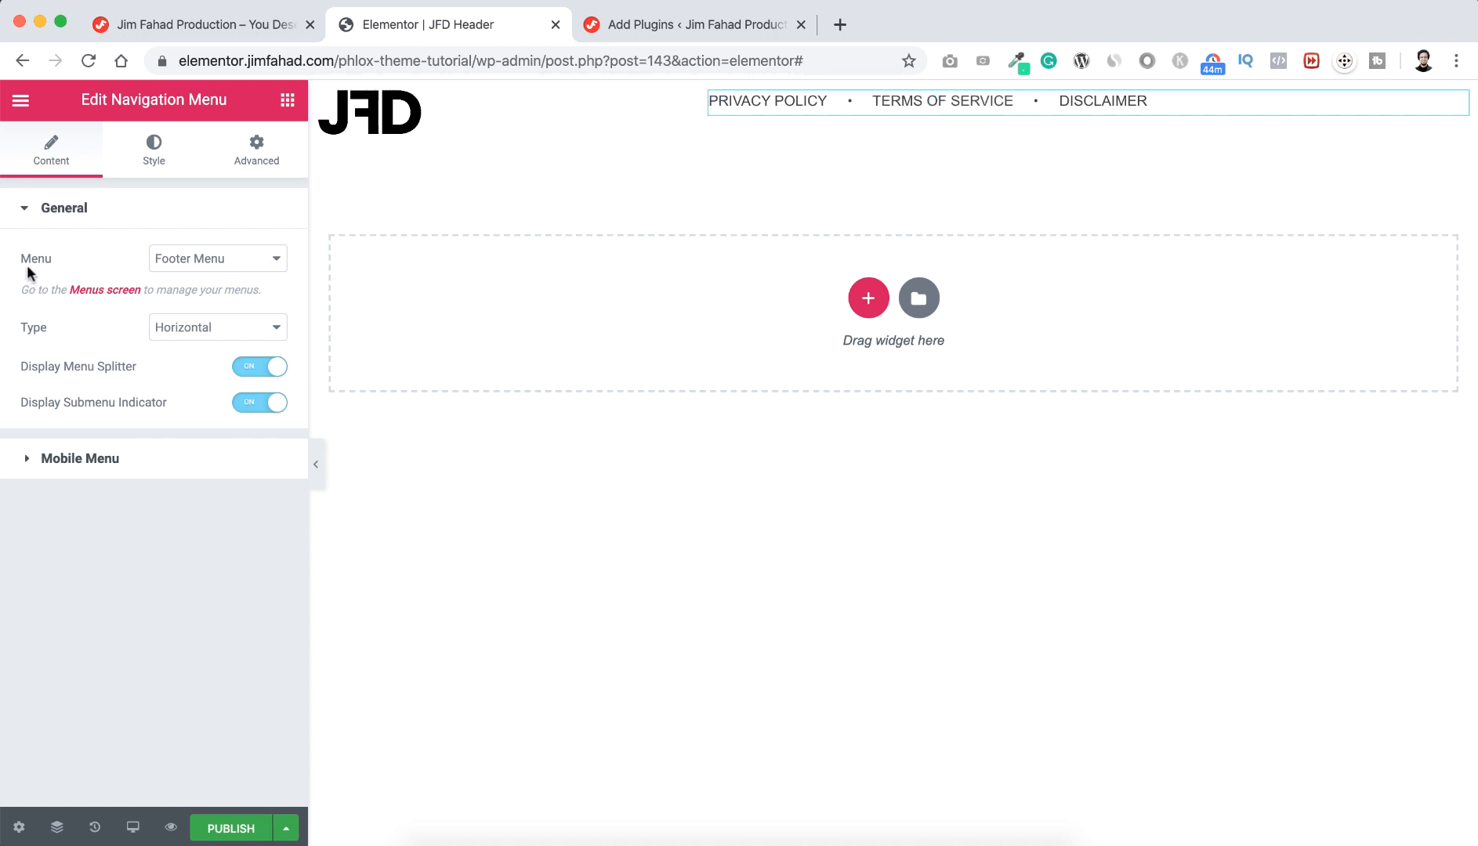
# Choose Header Primary Menu as the navigation widget's menu and turn off its menu splitter
pyautogui.click(202, 266)
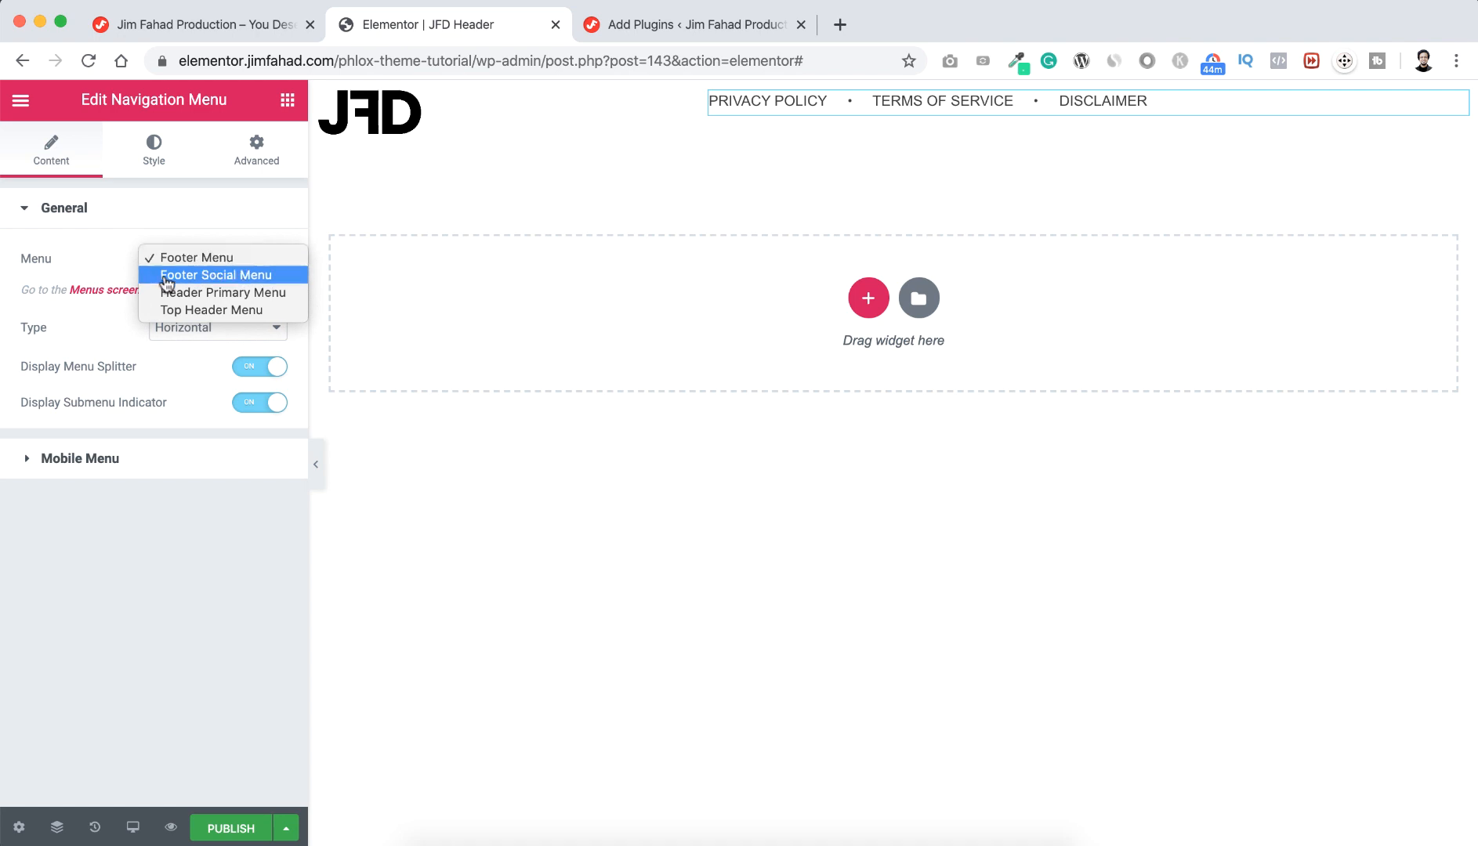
pyautogui.click(178, 296)
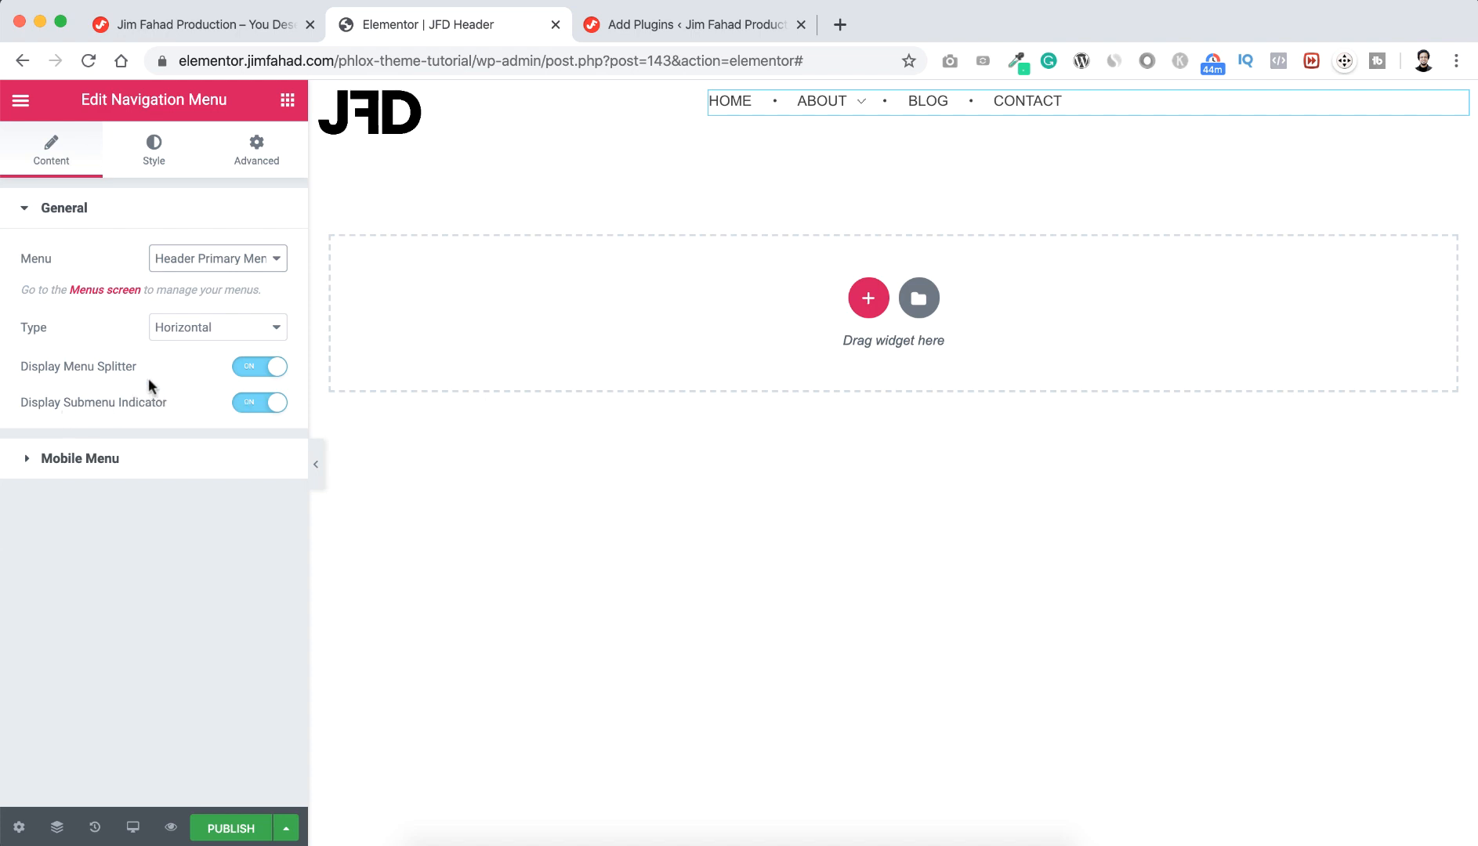
pyautogui.click(251, 375)
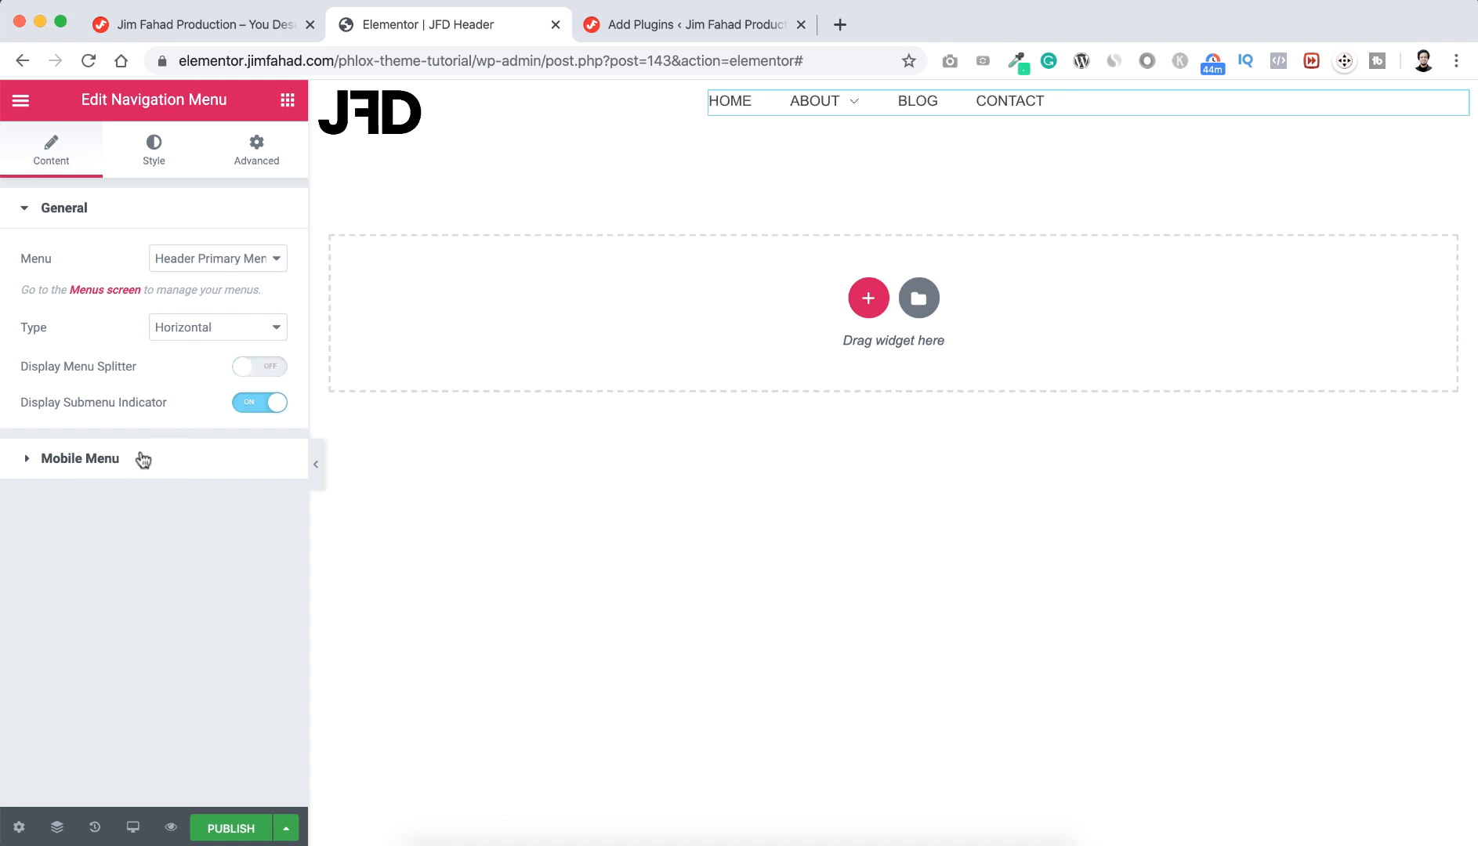
# Align the navigation menu's items to the right of their column
pyautogui.click(155, 157)
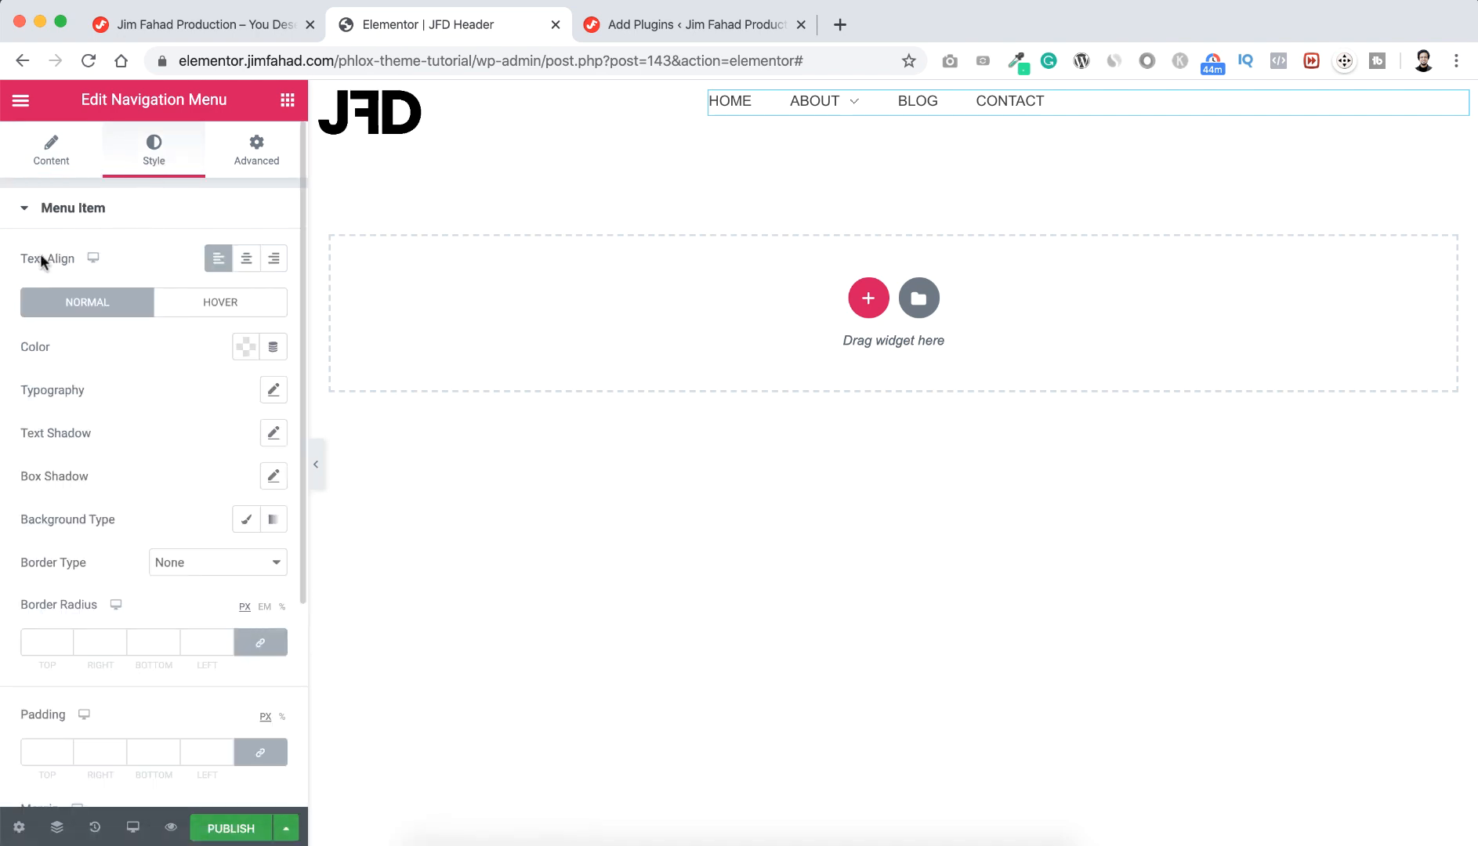
pyautogui.click(275, 259)
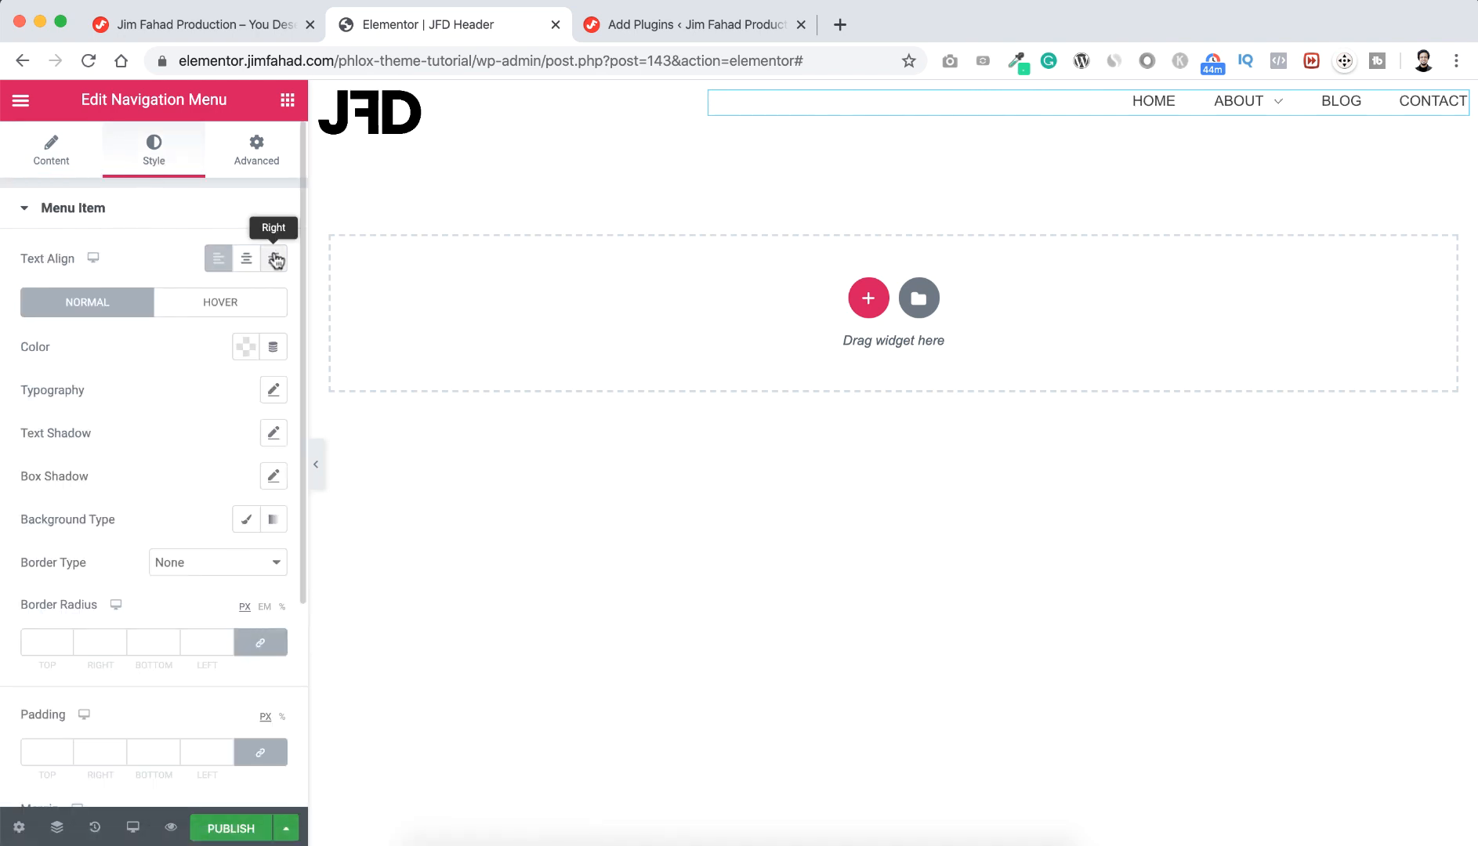
pyautogui.click(274, 161)
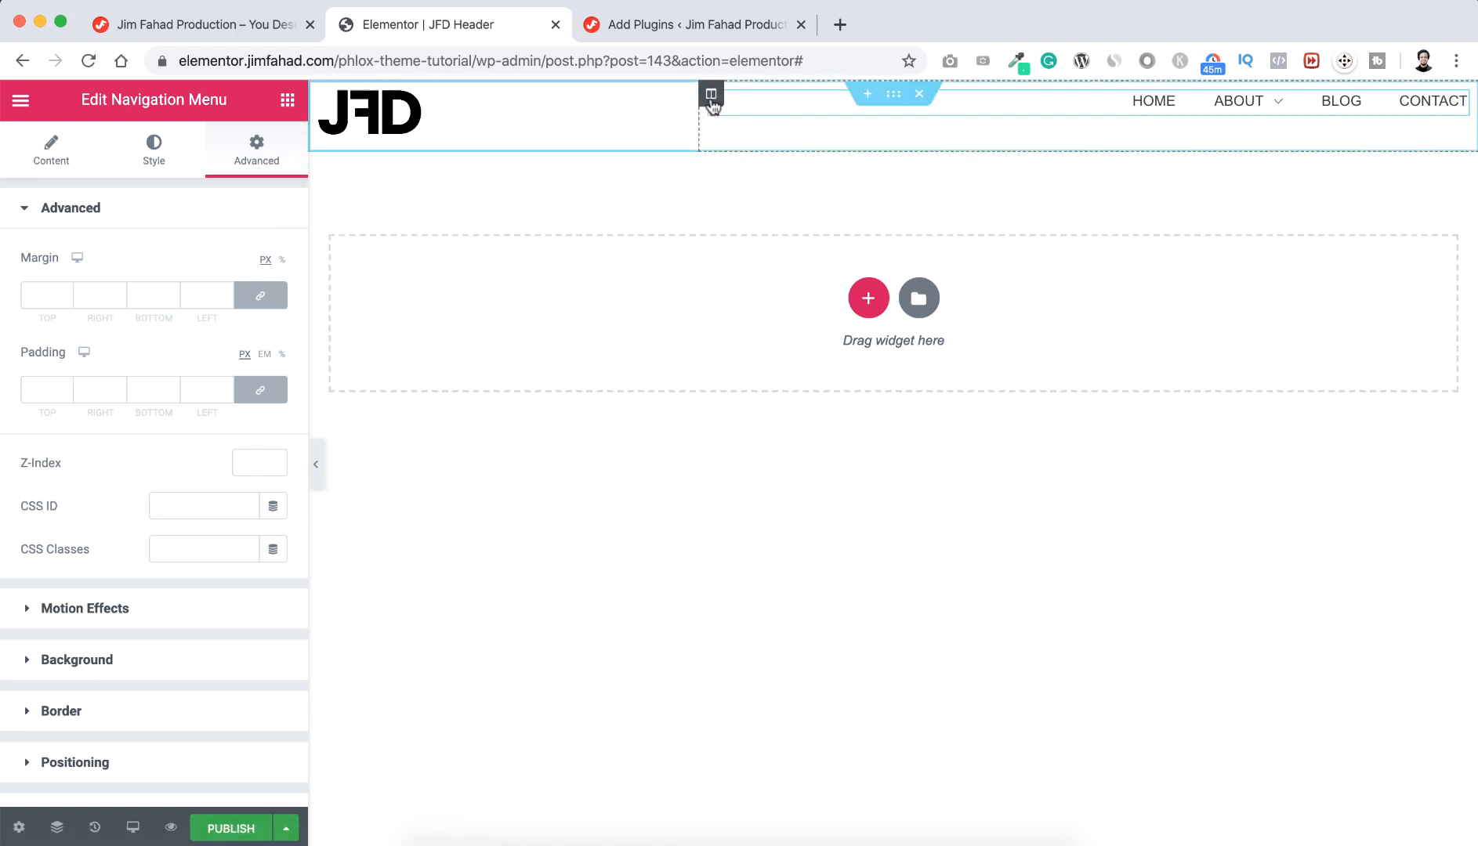
# Set the vertical alignment of the column holding the navigation menu to Middle
pyautogui.click(711, 96)
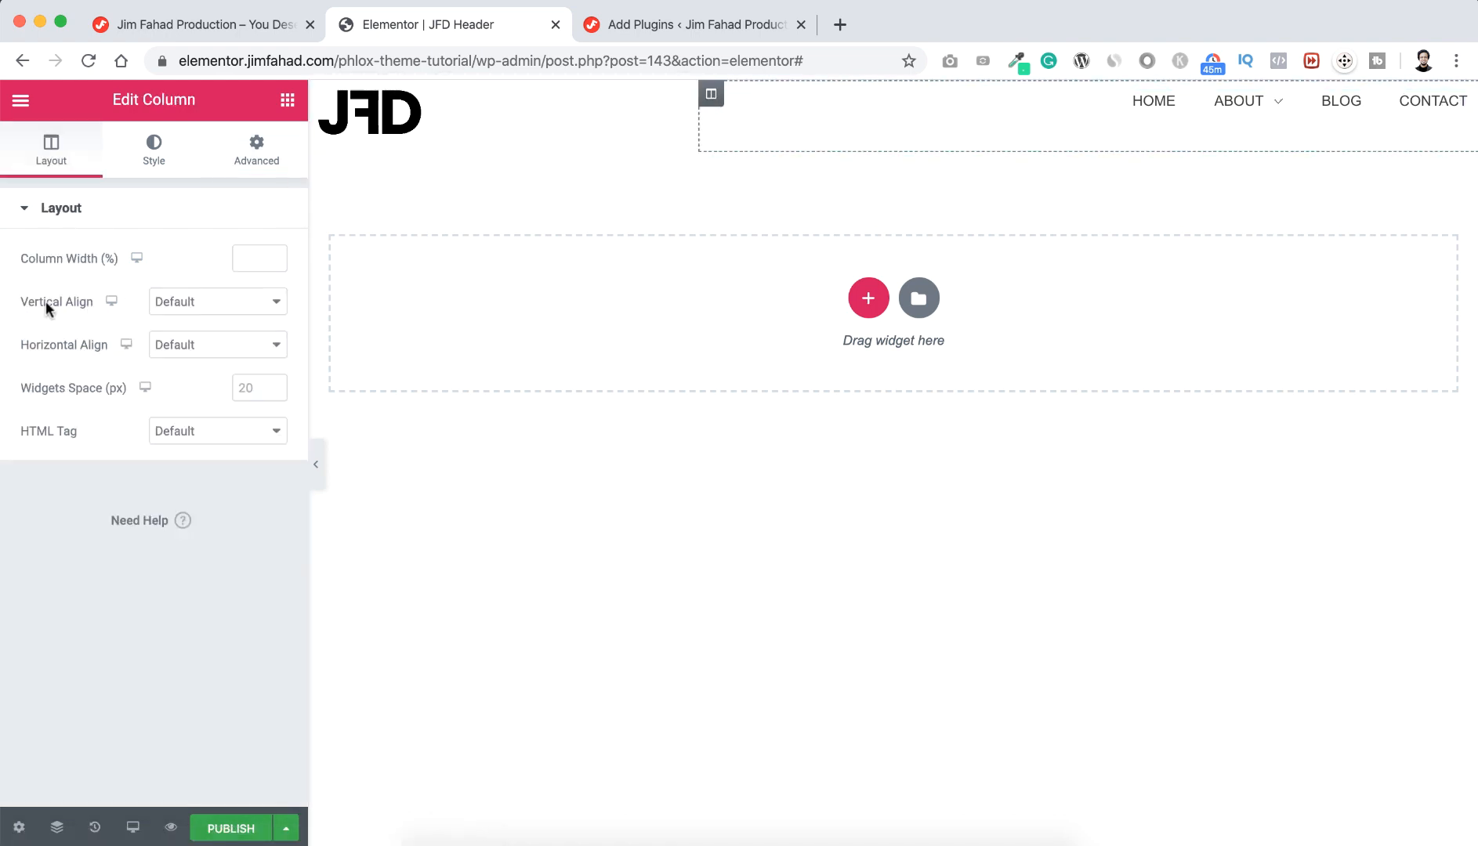
pyautogui.click(176, 303)
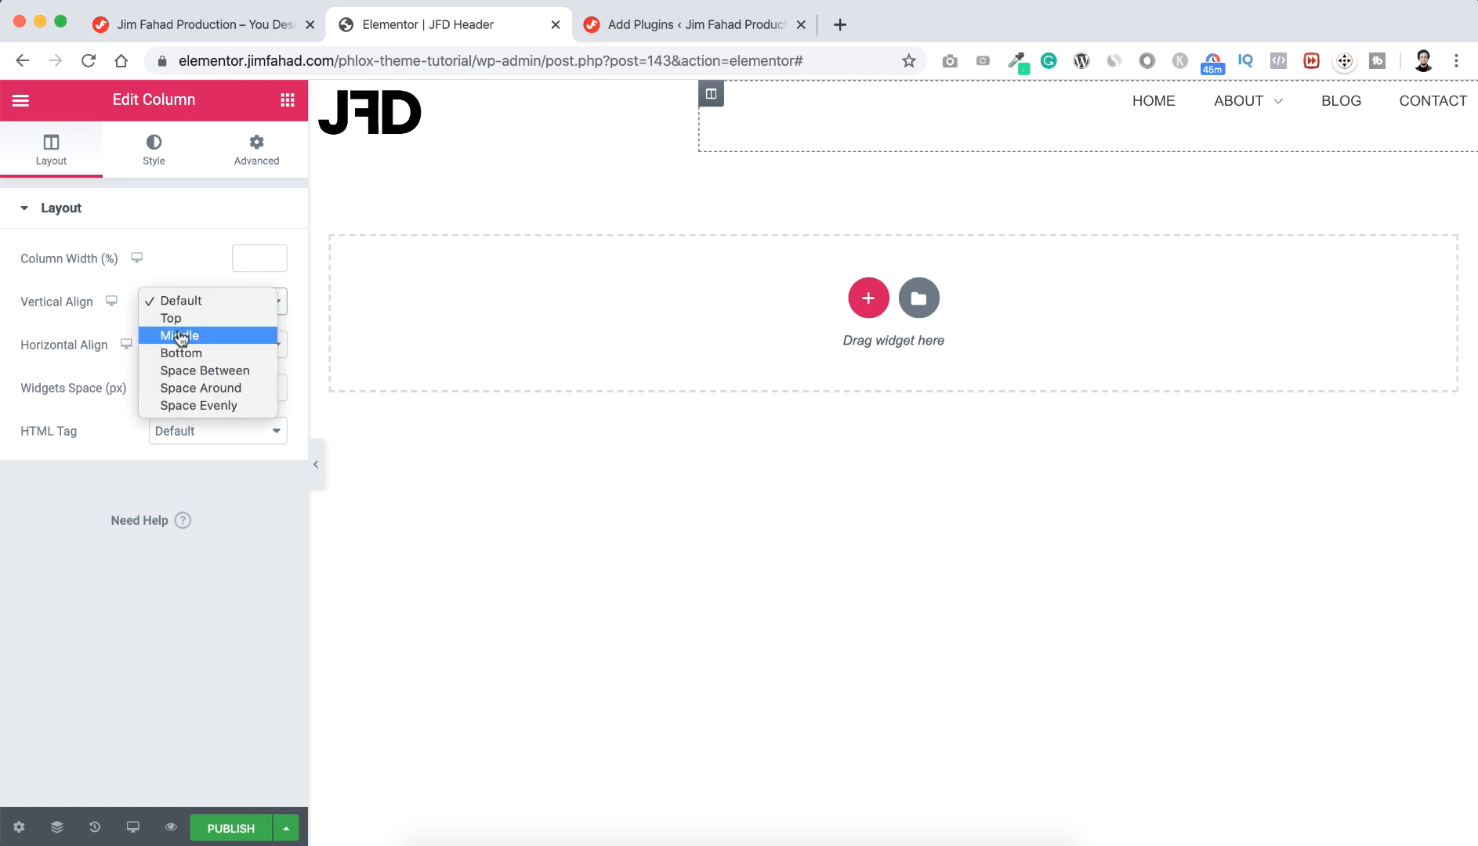
pyautogui.click(179, 335)
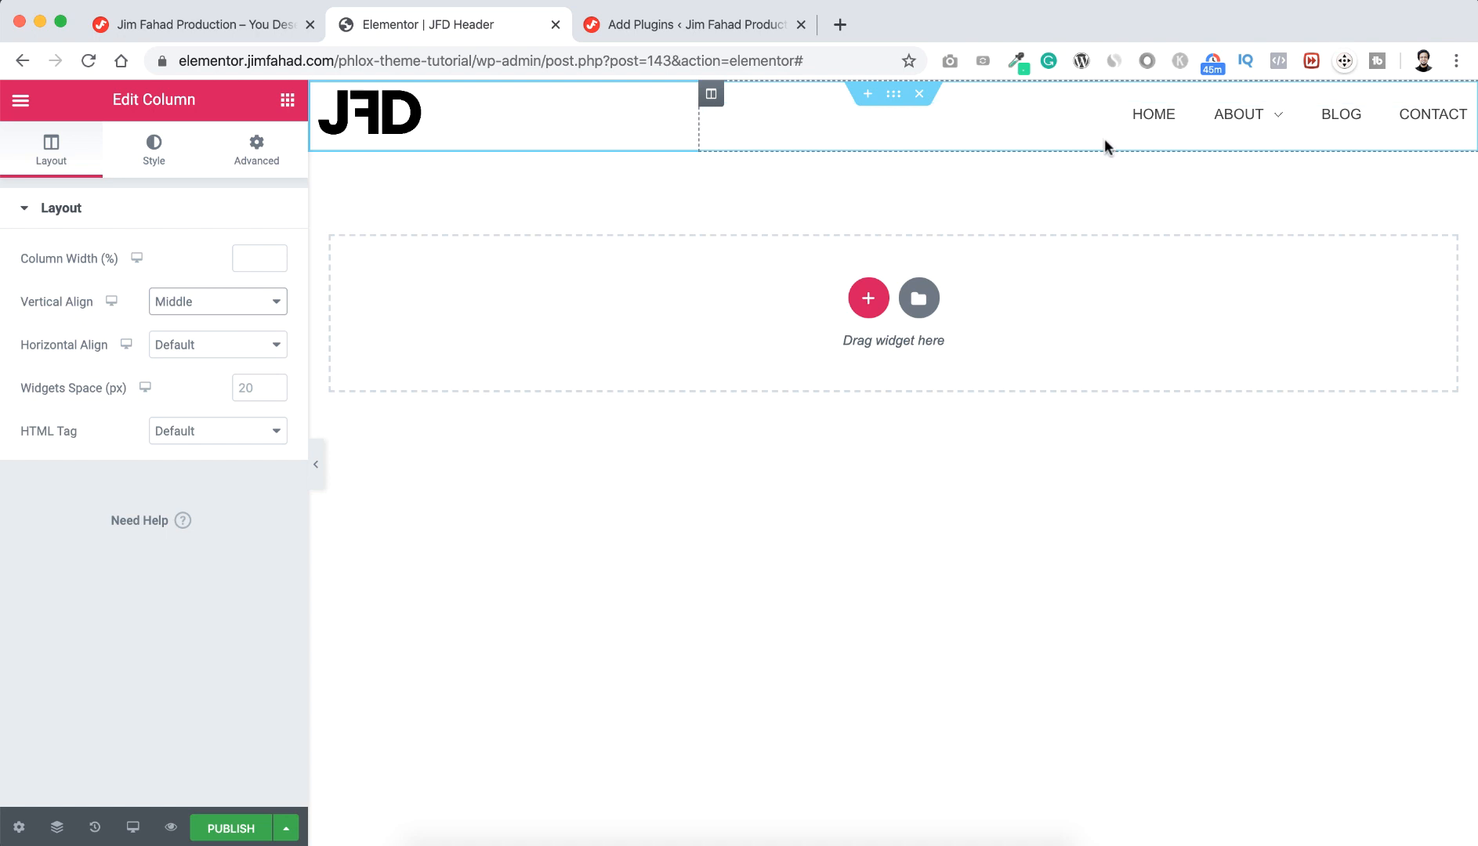
# Stretch the header section to full page width and set its boxed content width to 1600
pyautogui.click(894, 98)
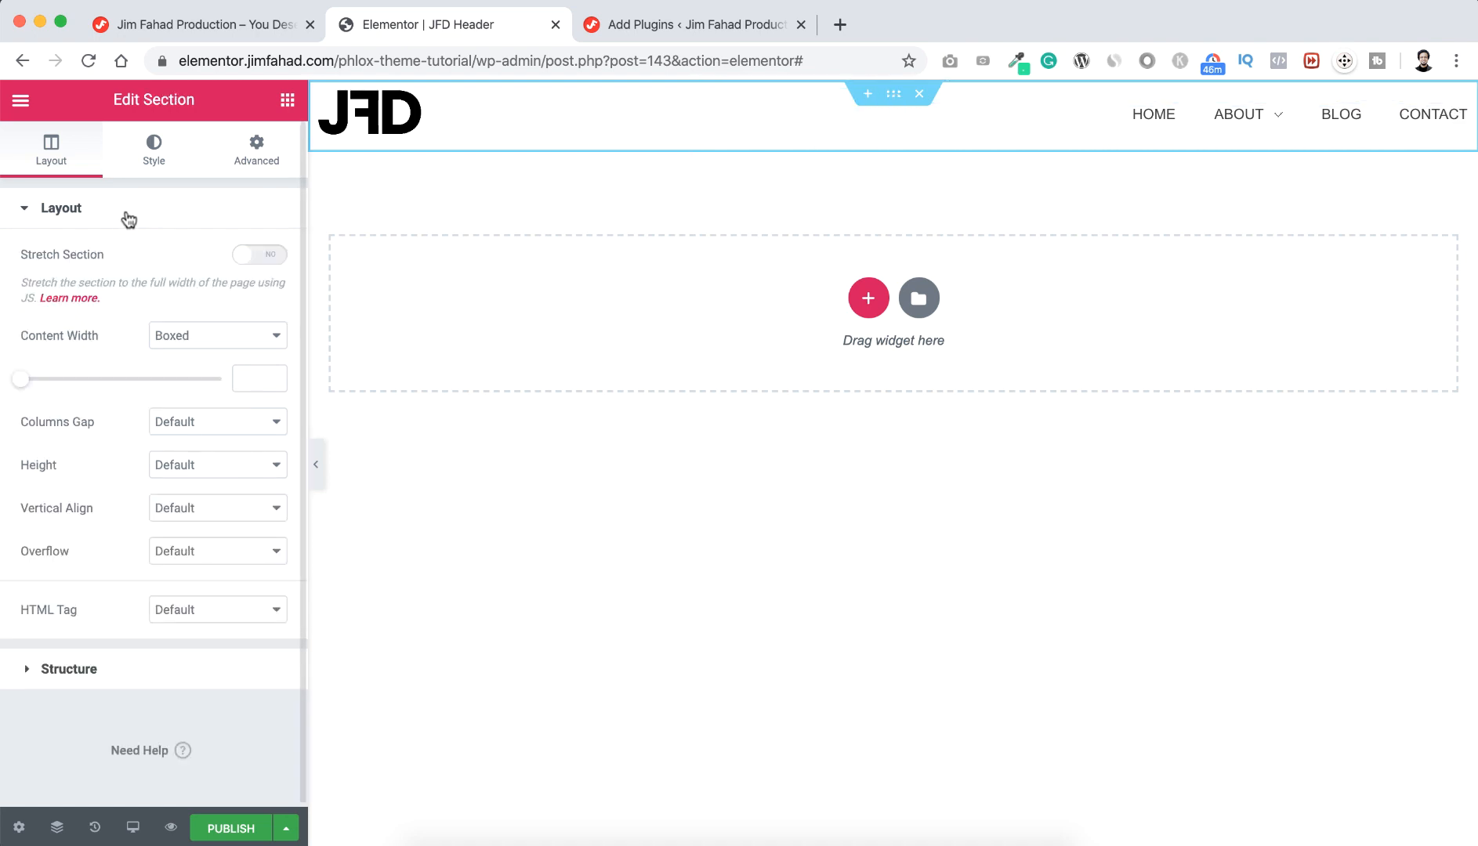
pyautogui.click(261, 259)
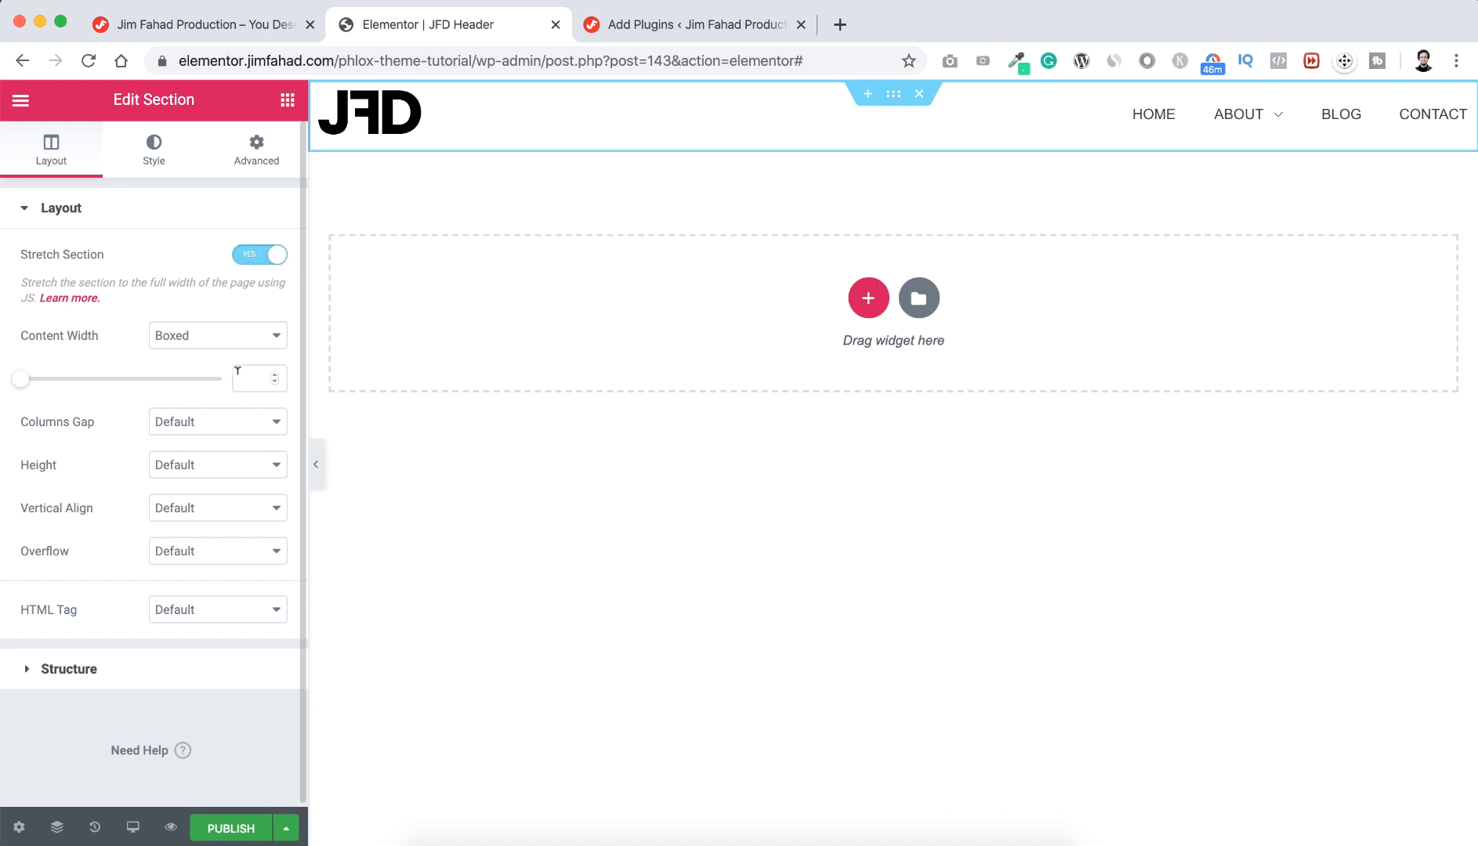
pyautogui.click(241, 375)
pyautogui.write('1600')
# Unlink the header section's padding values and set the top and bottom padding to 10 px
pyautogui.click(257, 149)
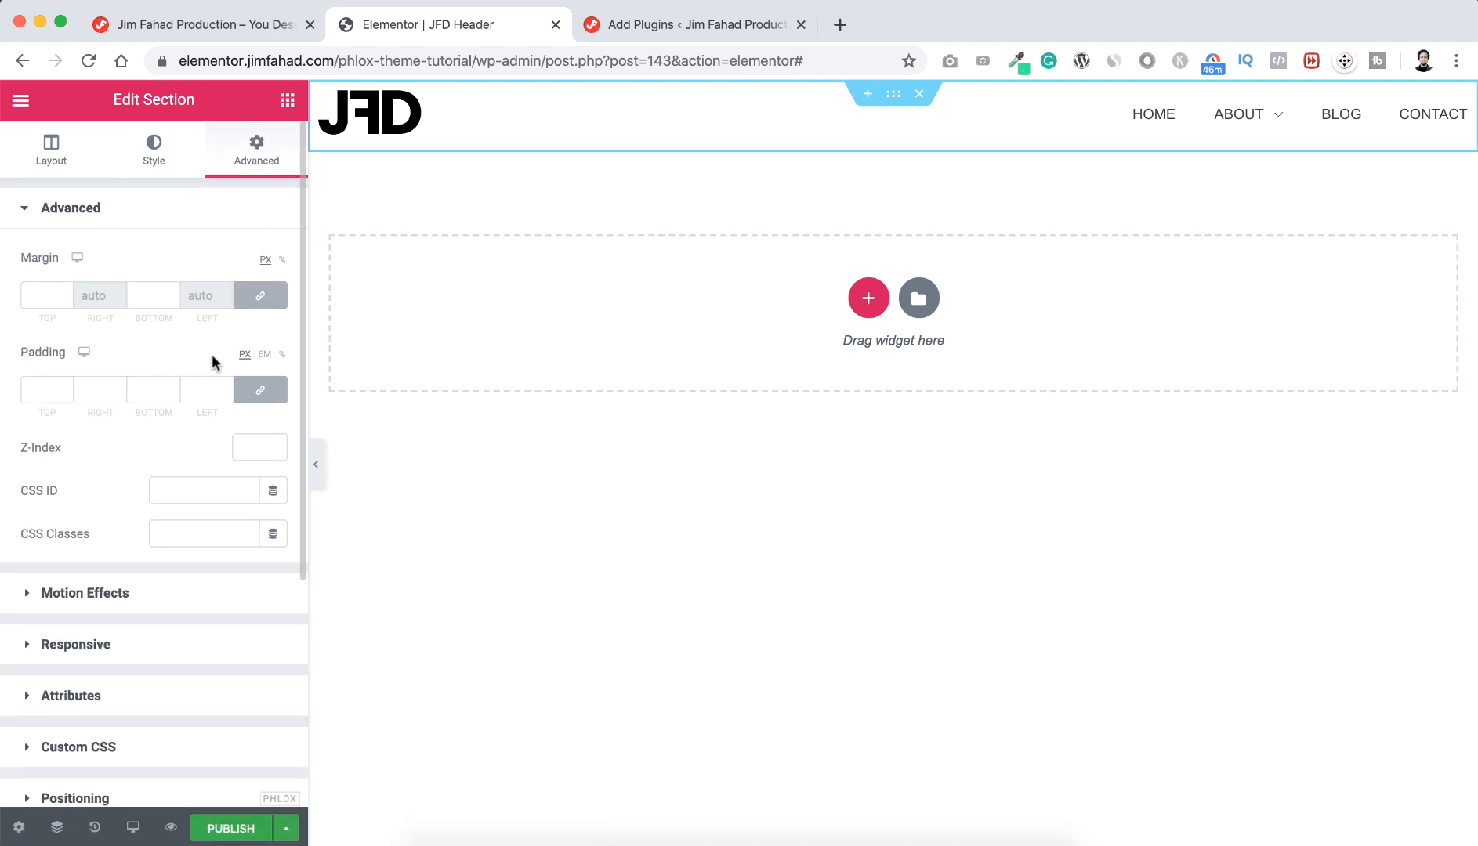
pyautogui.click(260, 390)
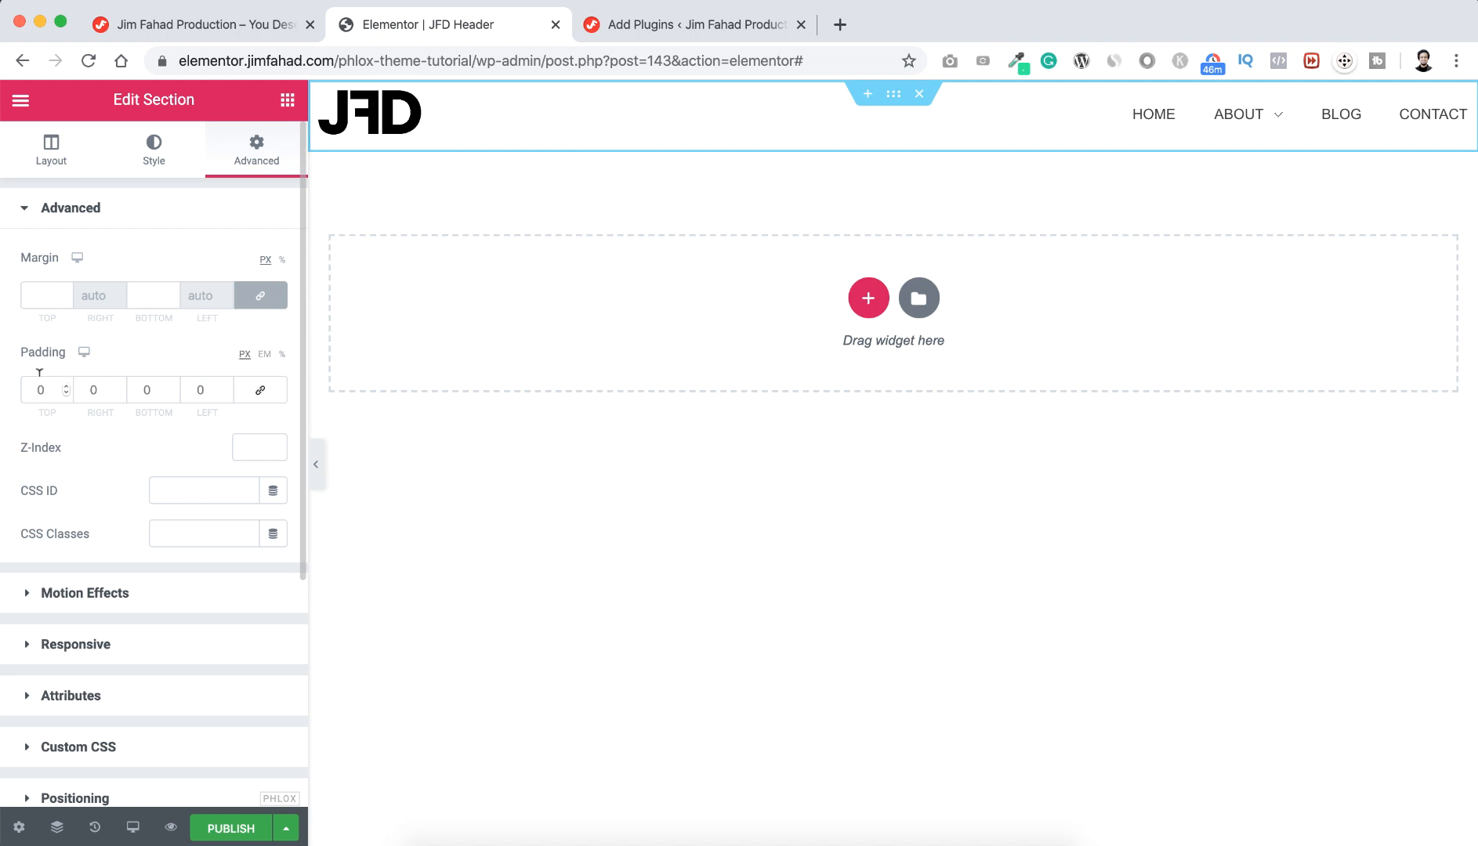
pyautogui.click(36, 390)
pyautogui.write('1')
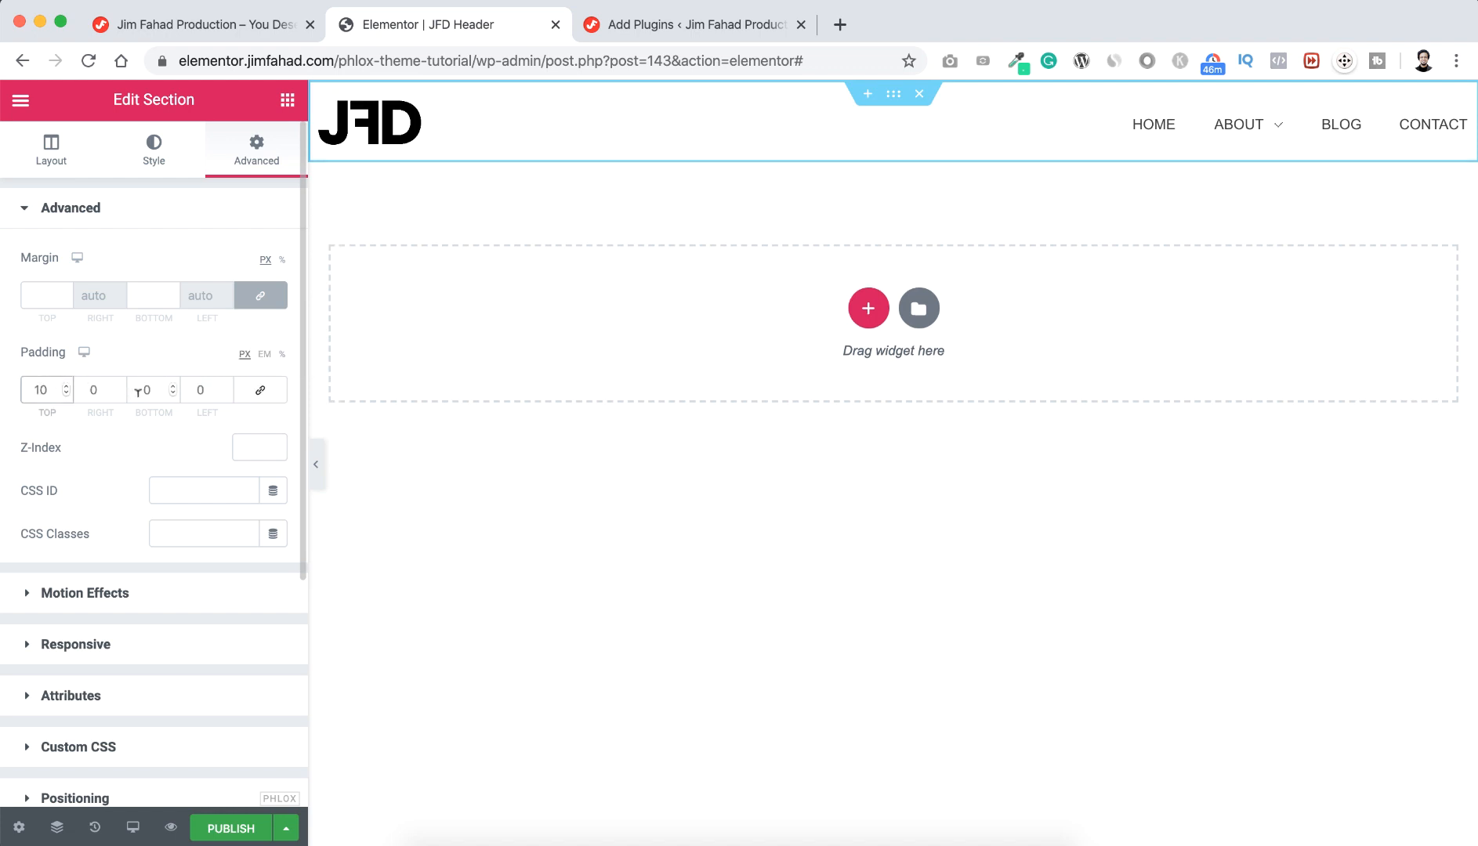
pyautogui.click(138, 389)
pyautogui.write('1')
pyautogui.click(257, 163)
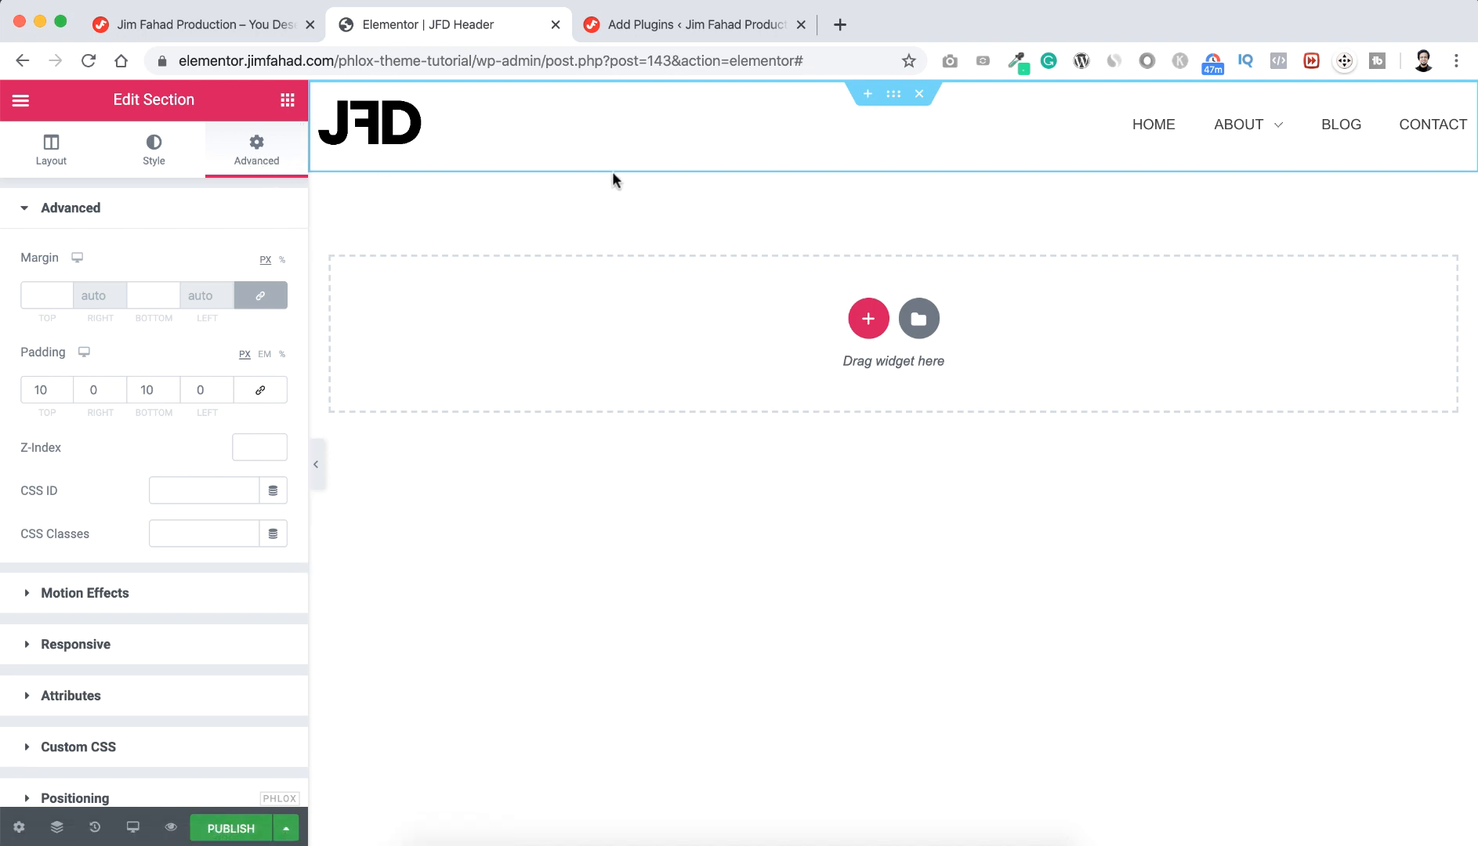
# Give the header section a Solid border with unlinked widths, 1 at the bottom and 0 on the other sides
pyautogui.click(155, 162)
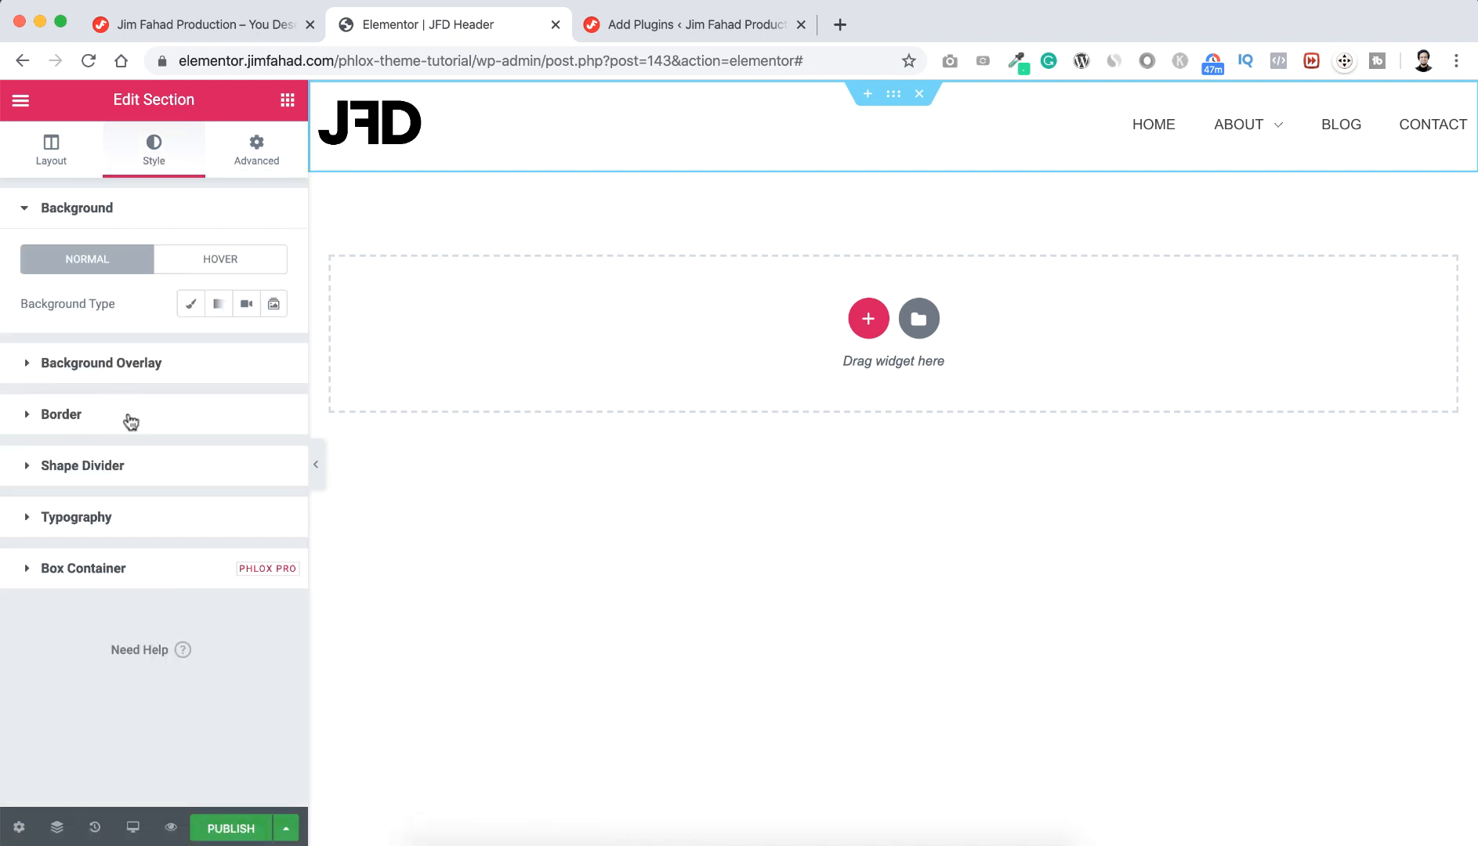
pyautogui.click(126, 418)
pyautogui.click(189, 420)
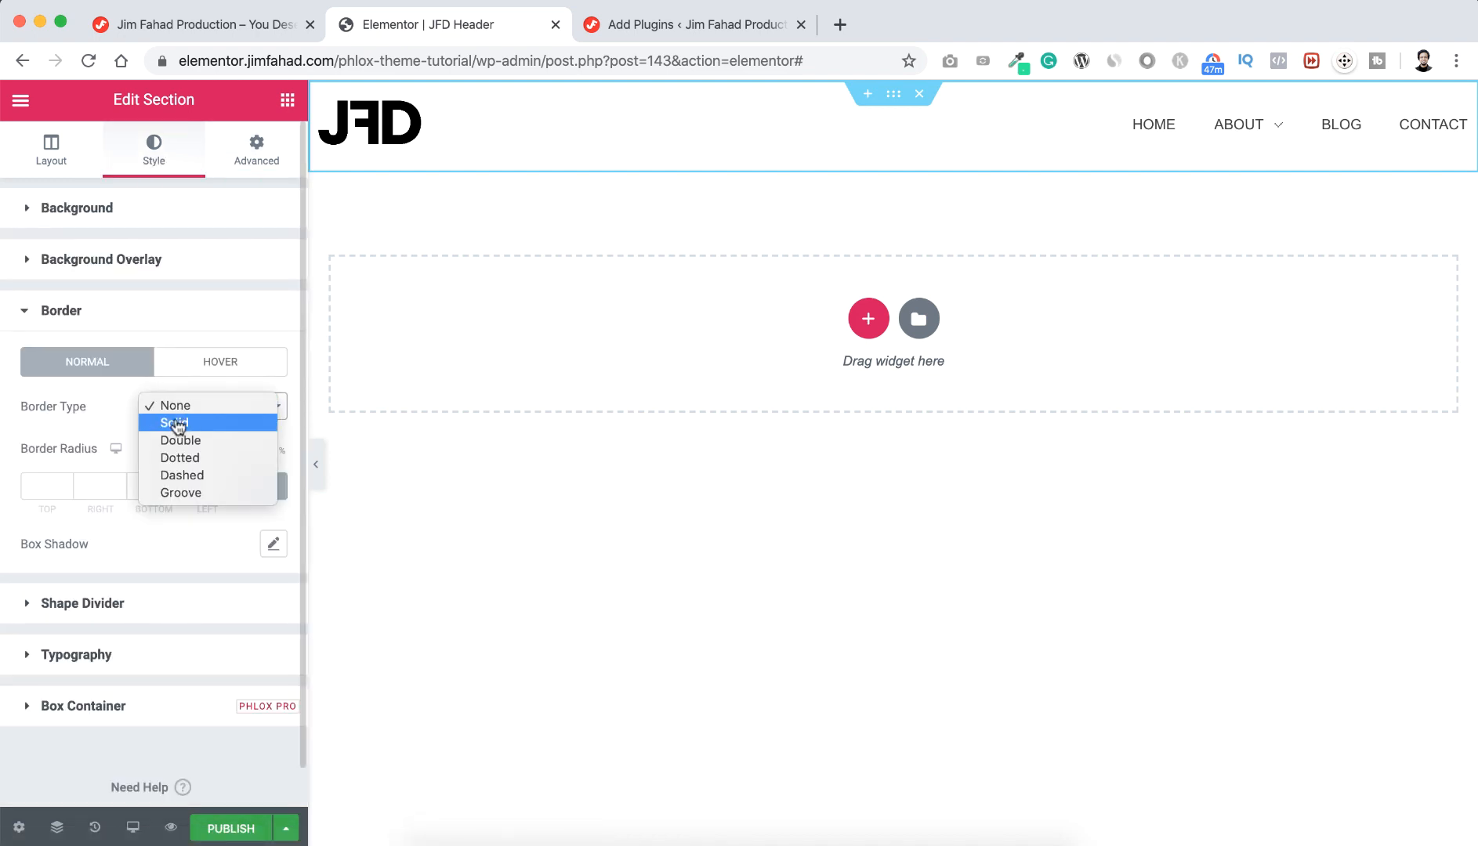
pyautogui.click(180, 424)
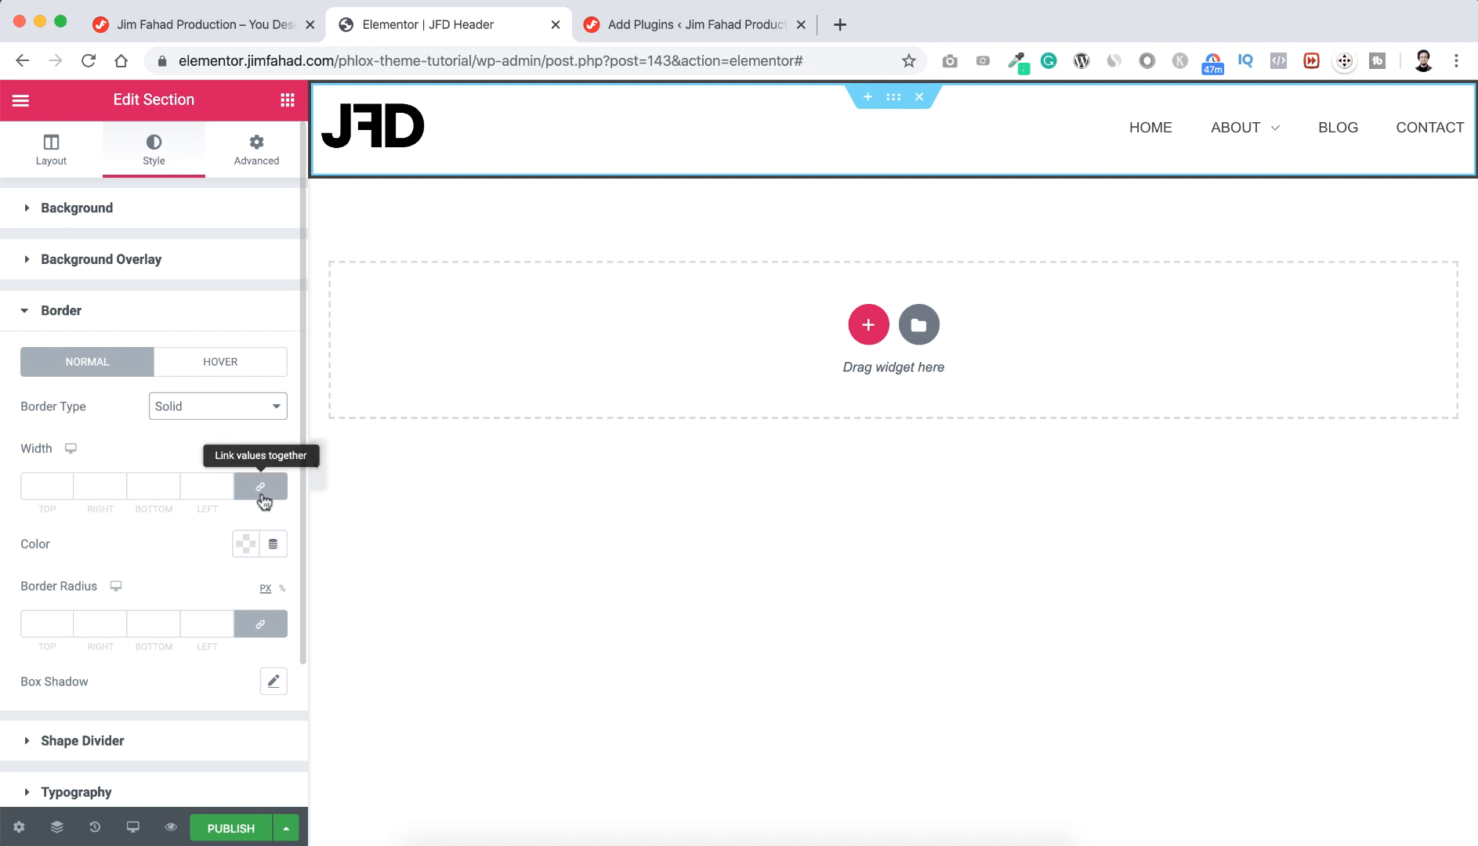
pyautogui.click(262, 490)
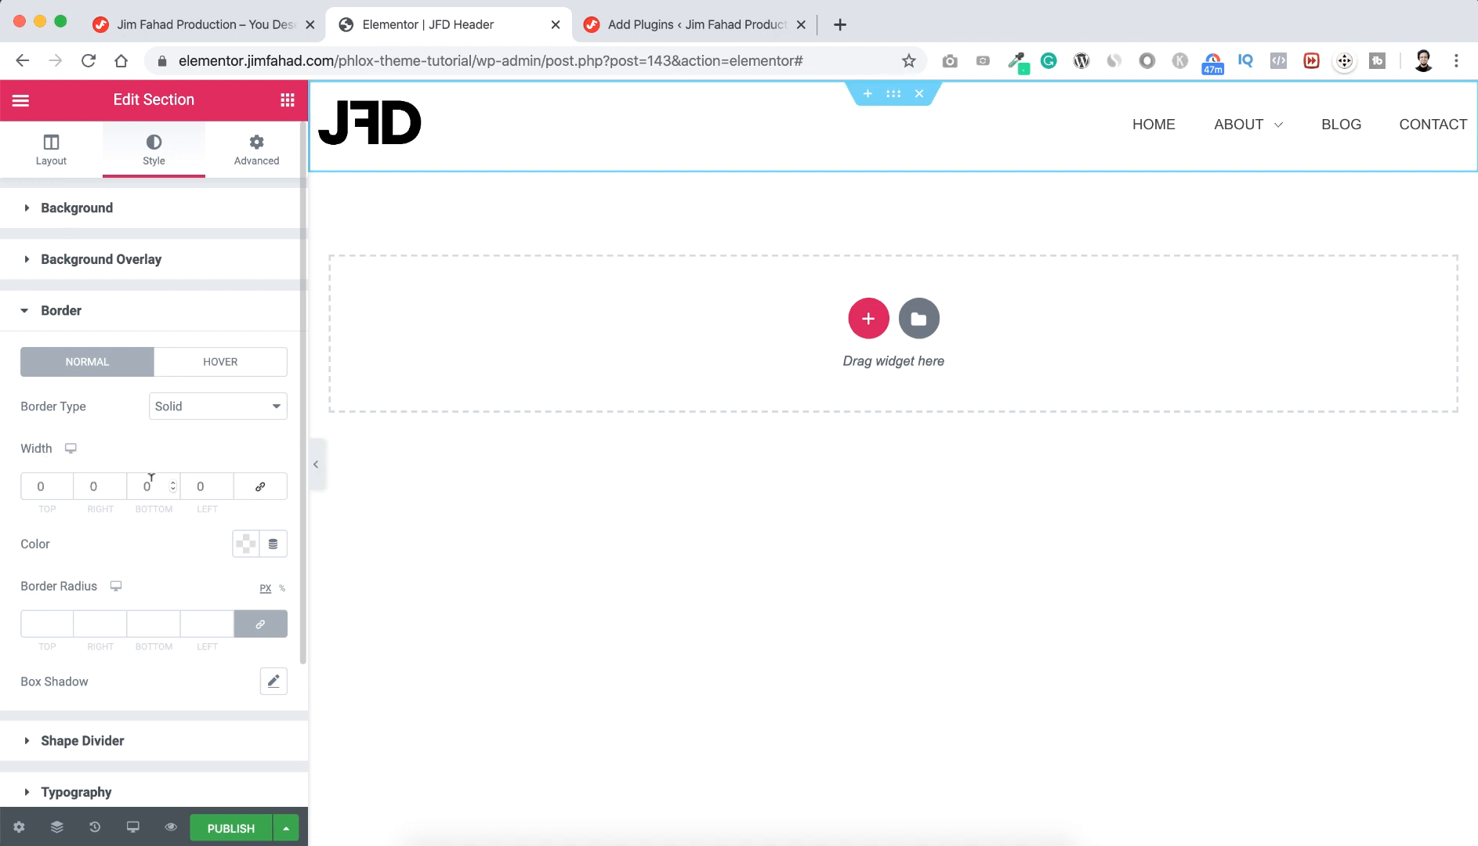
pyautogui.moveTo(152, 480); pyautogui.dragTo(139, 480)
pyautogui.write('1')
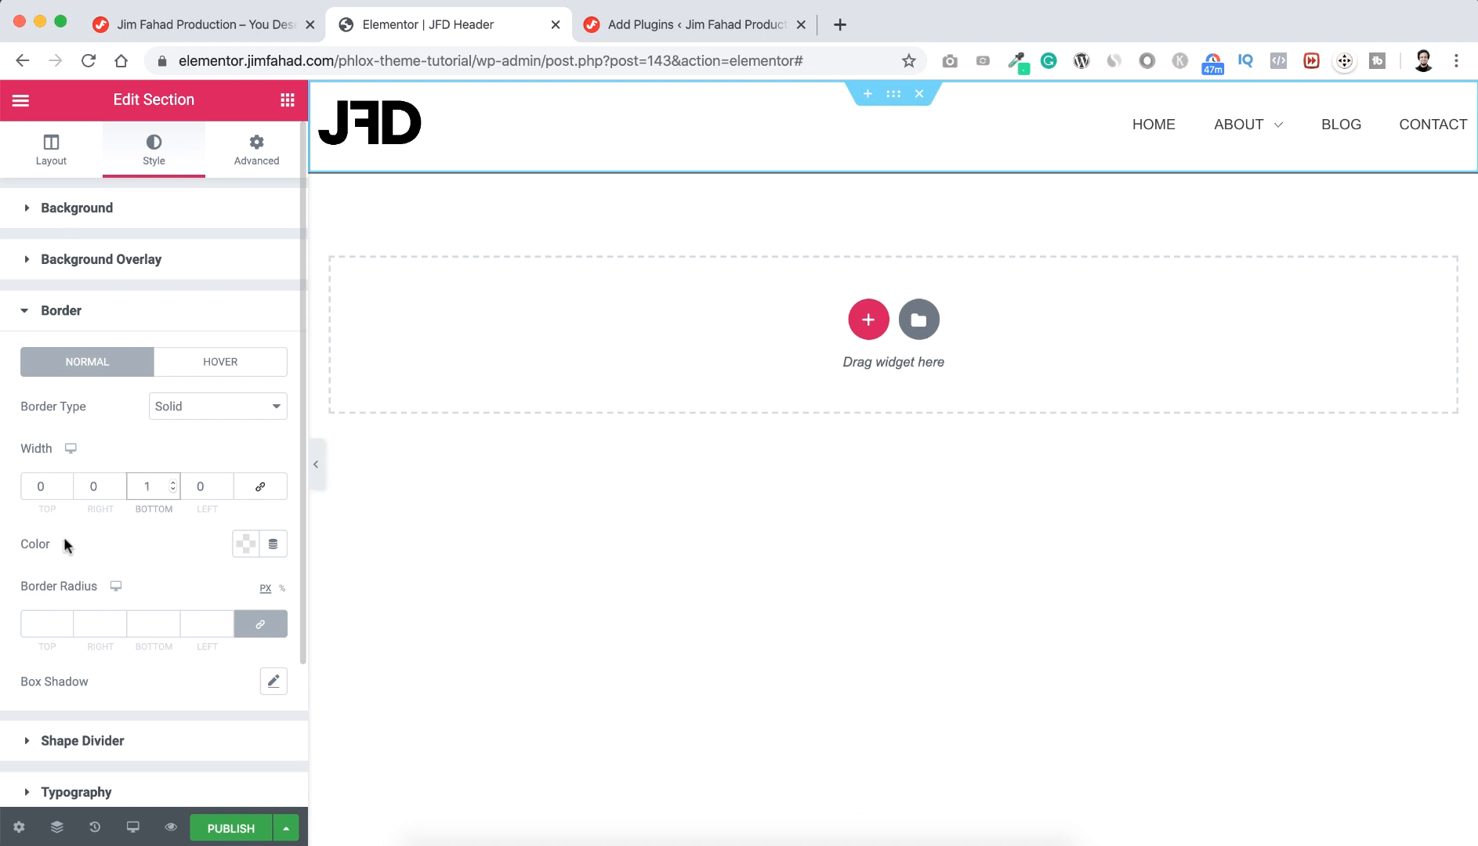
# Color the header section's bottom border light gray
pyautogui.click(245, 544)
pyautogui.click(215, 385)
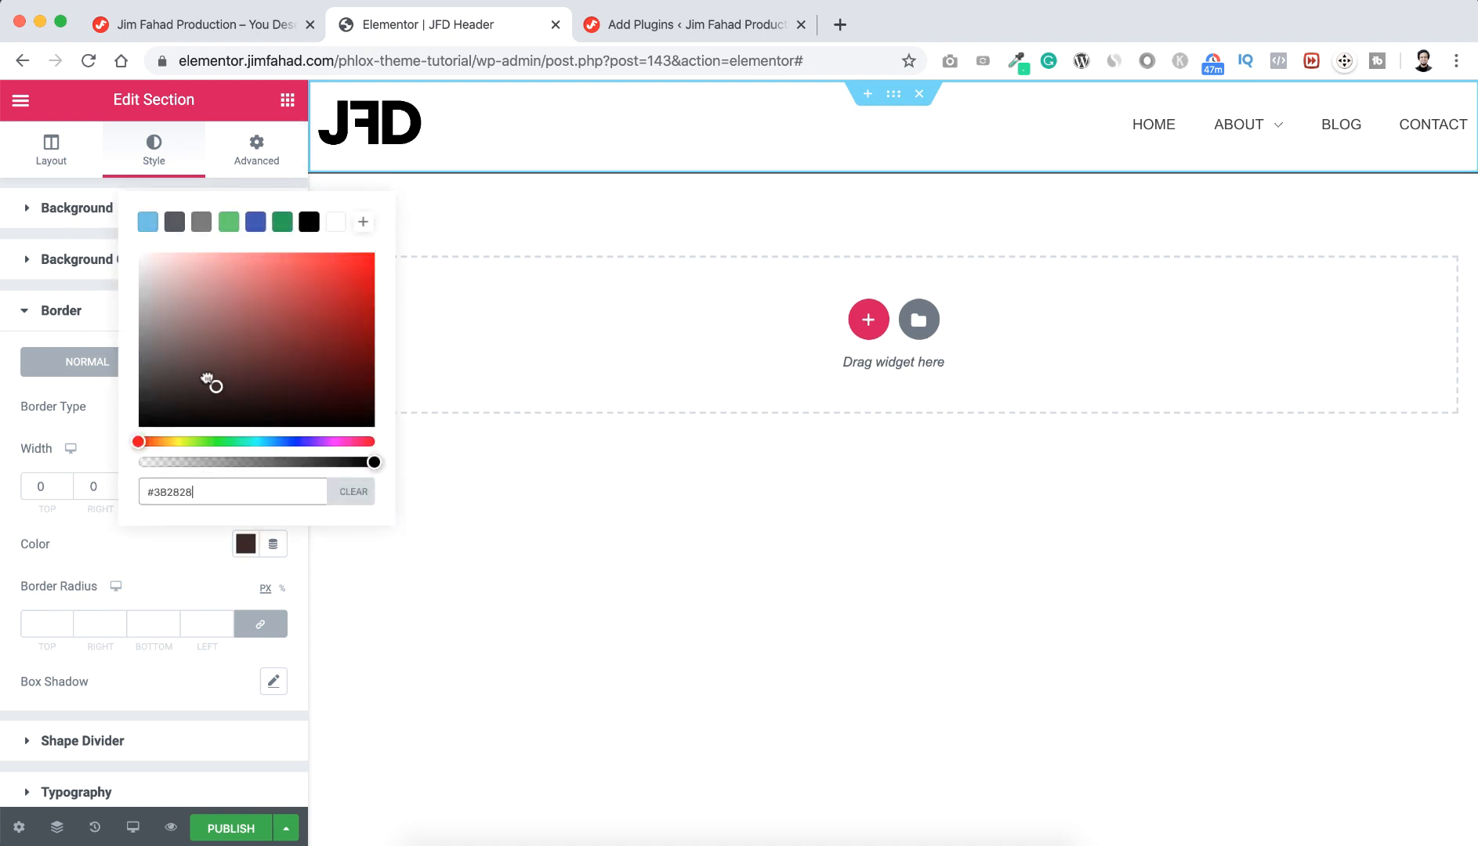
pyautogui.moveTo(209, 381); pyautogui.dragTo(138, 304)
pyautogui.click(79, 546)
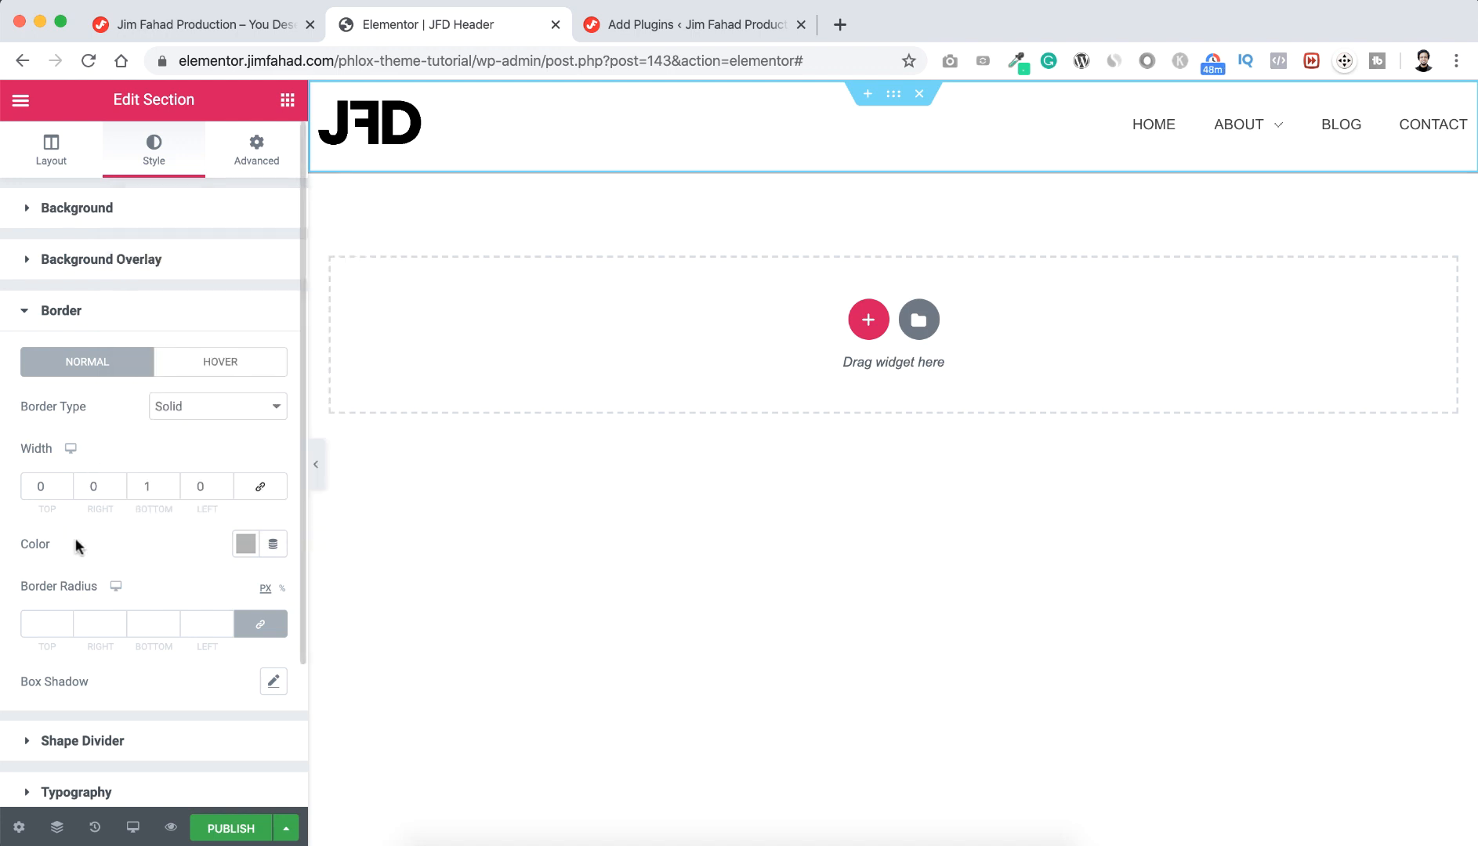
# Publish the header template, exit to the WordPress dashboard and visit the live site
pyautogui.click(228, 828)
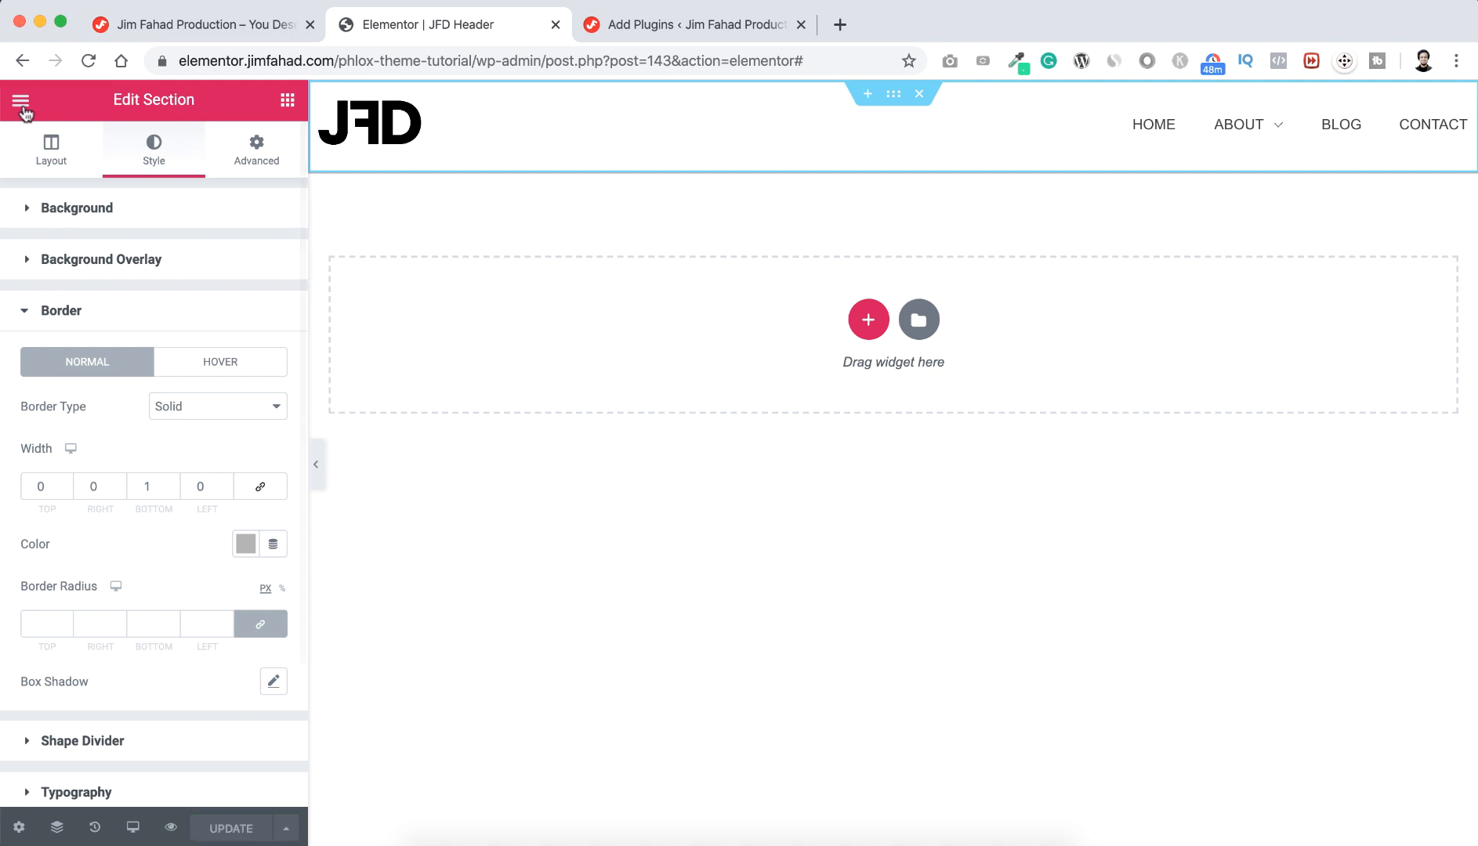
pyautogui.click(21, 102)
pyautogui.click(119, 636)
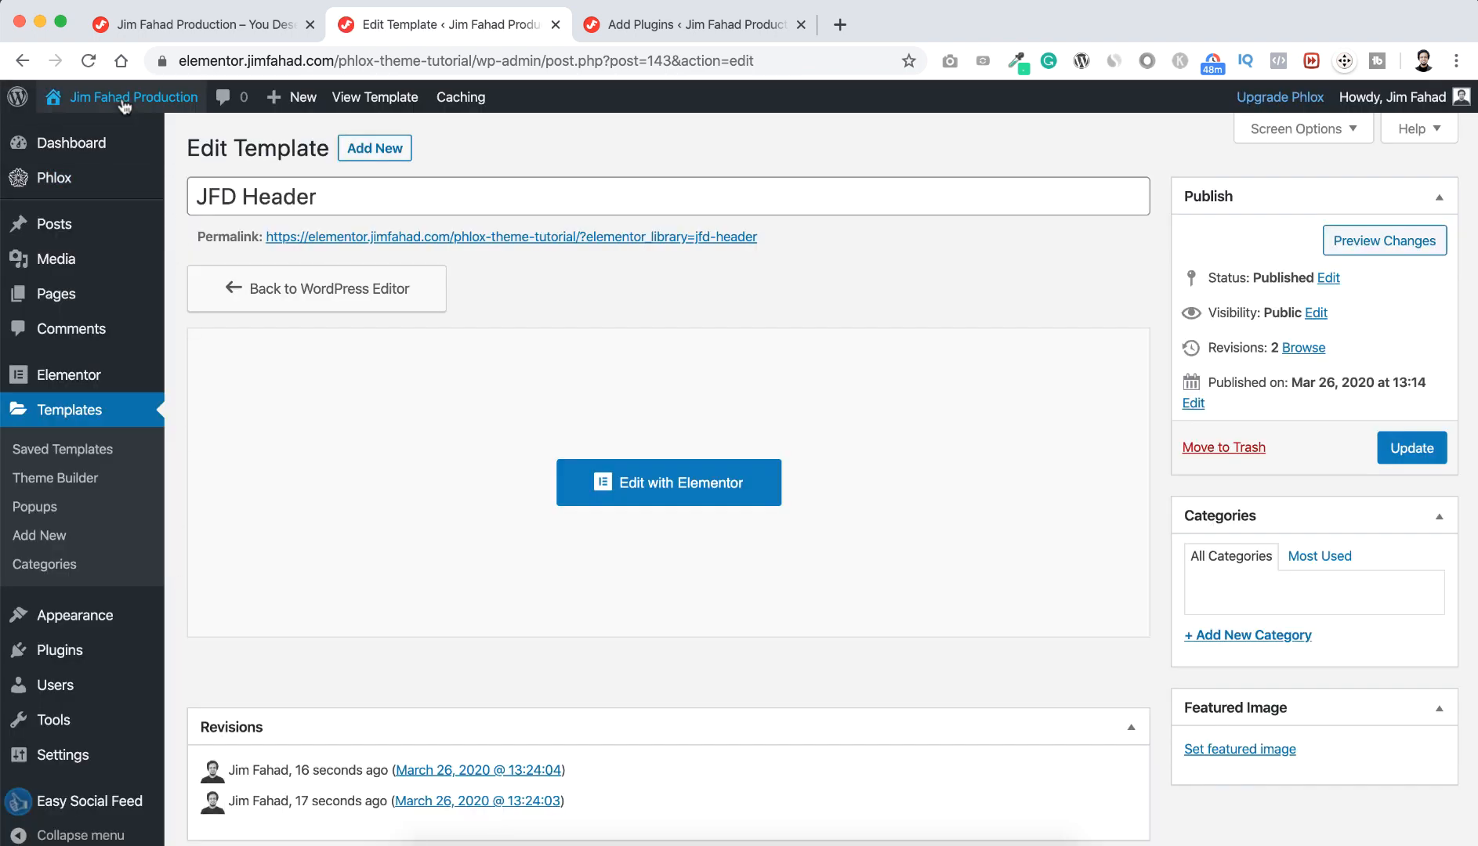
pyautogui.moveTo(123, 104)
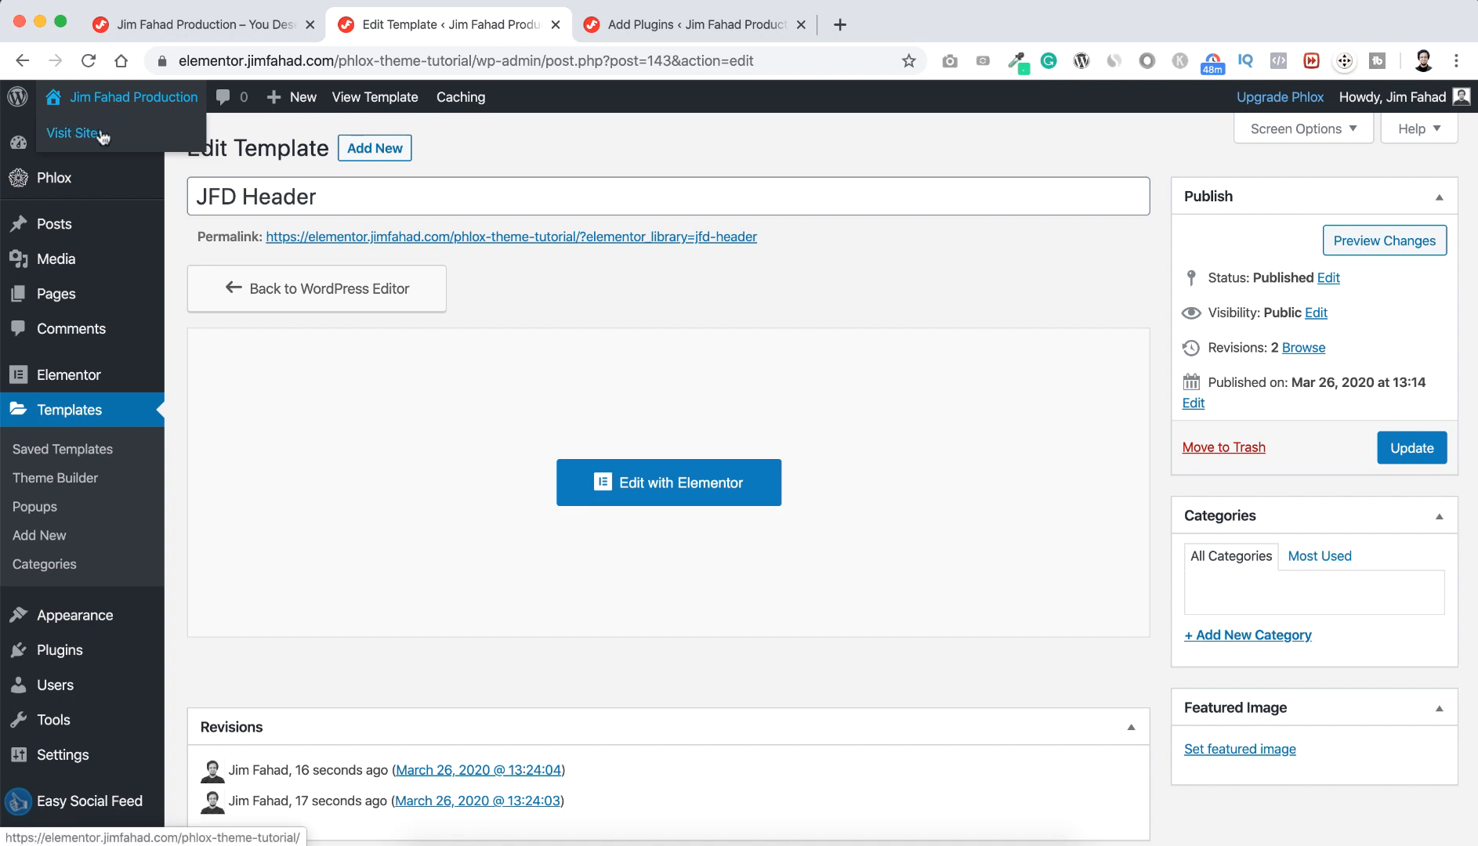
pyautogui.click(97, 136)
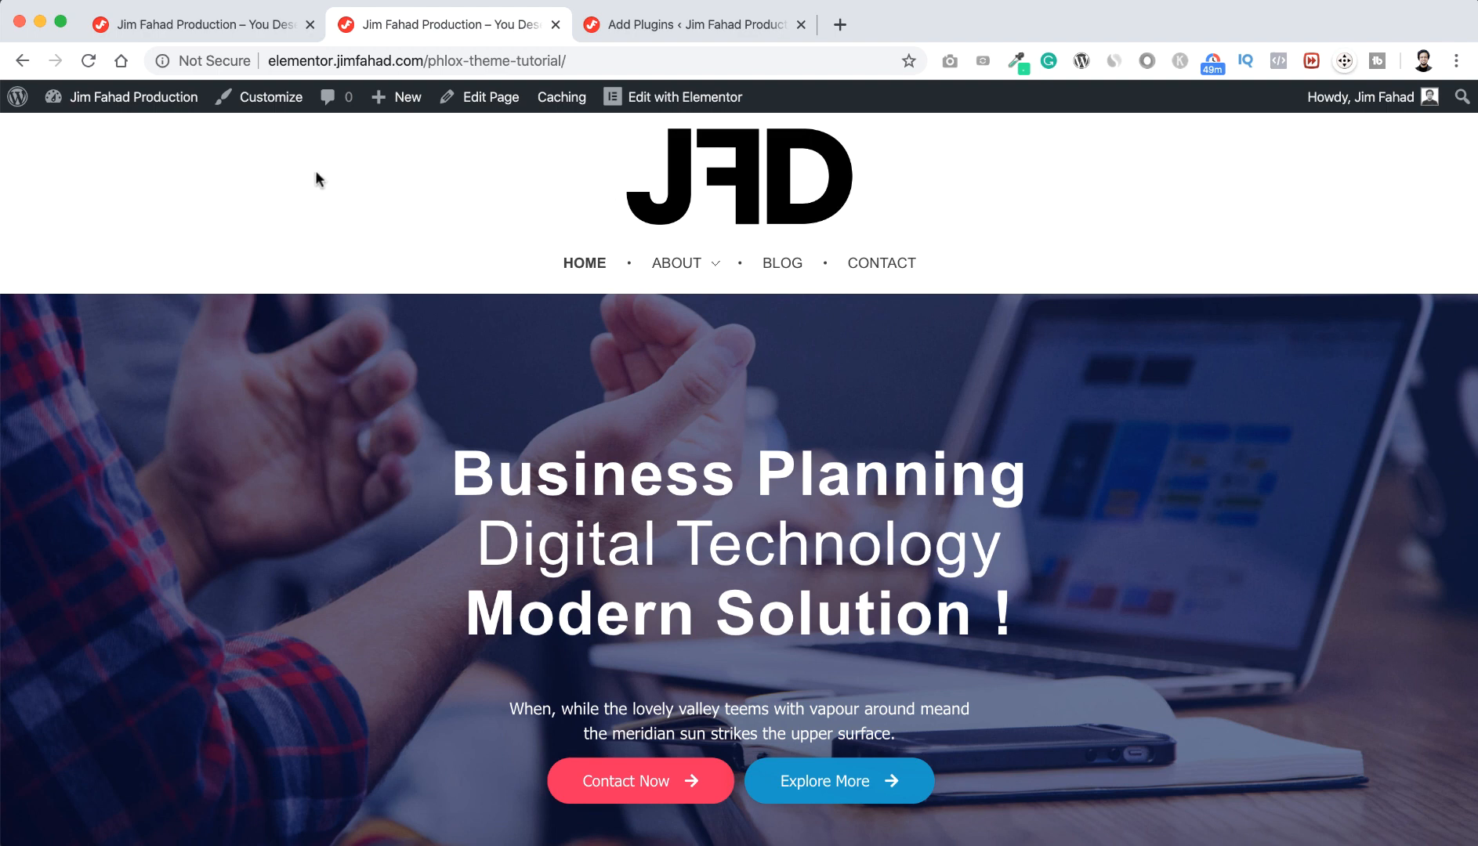
# Open the Header Templates in the theme customizer and select JFD Header as the current header
pyautogui.click(272, 104)
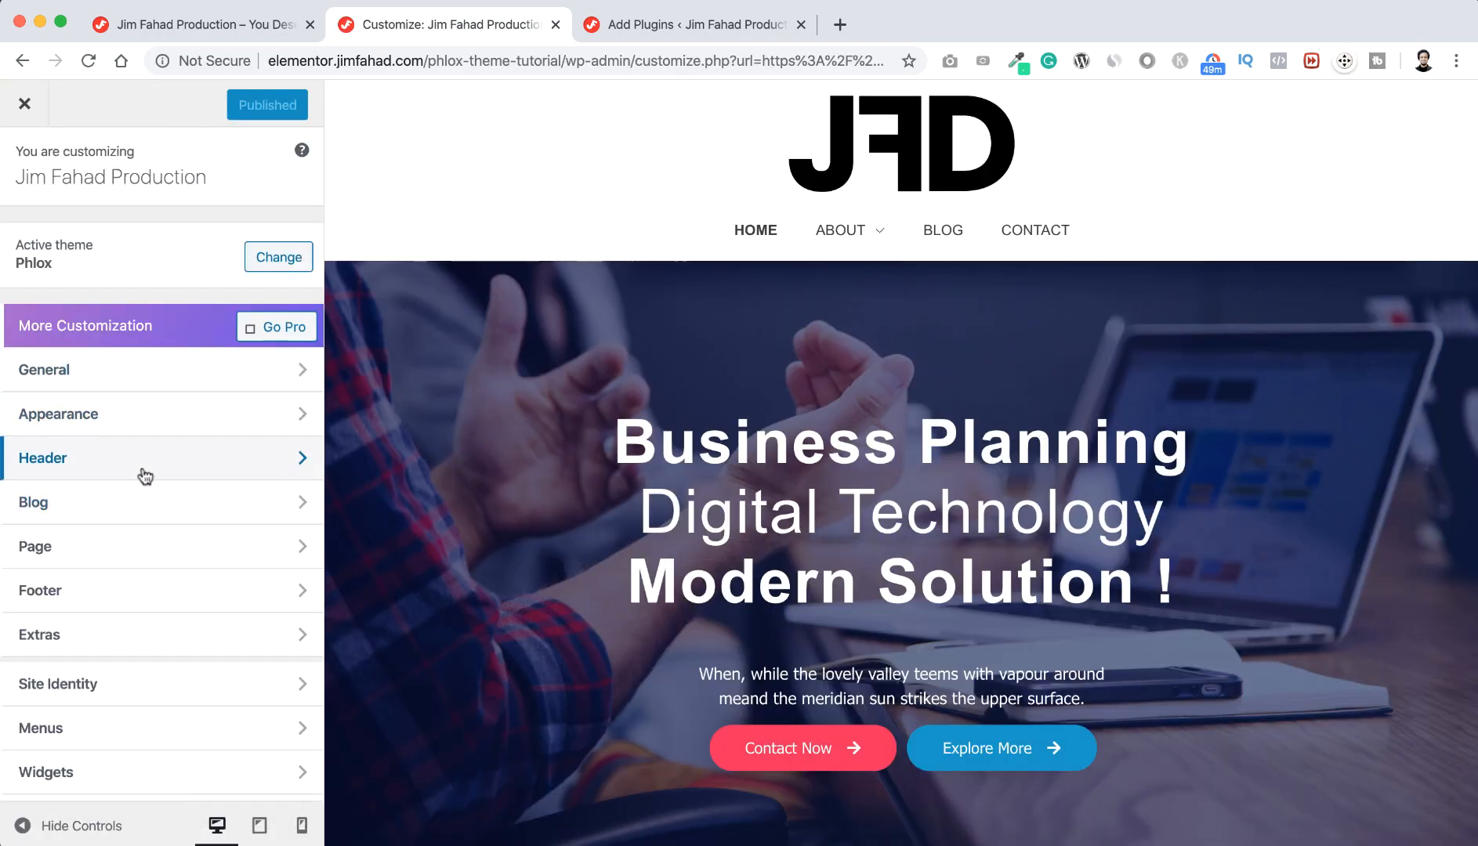
pyautogui.click(120, 470)
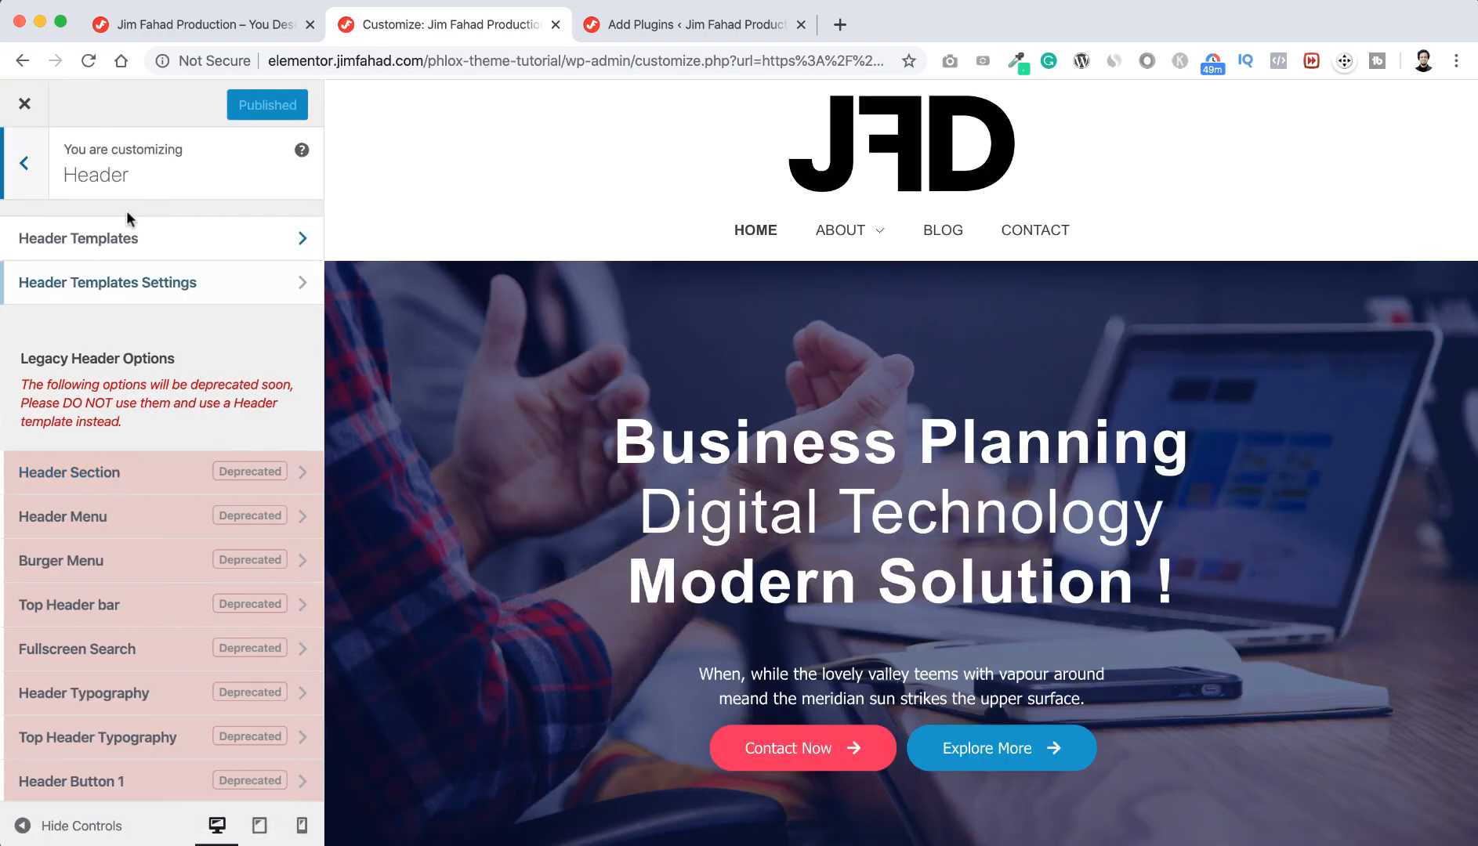
pyautogui.click(149, 239)
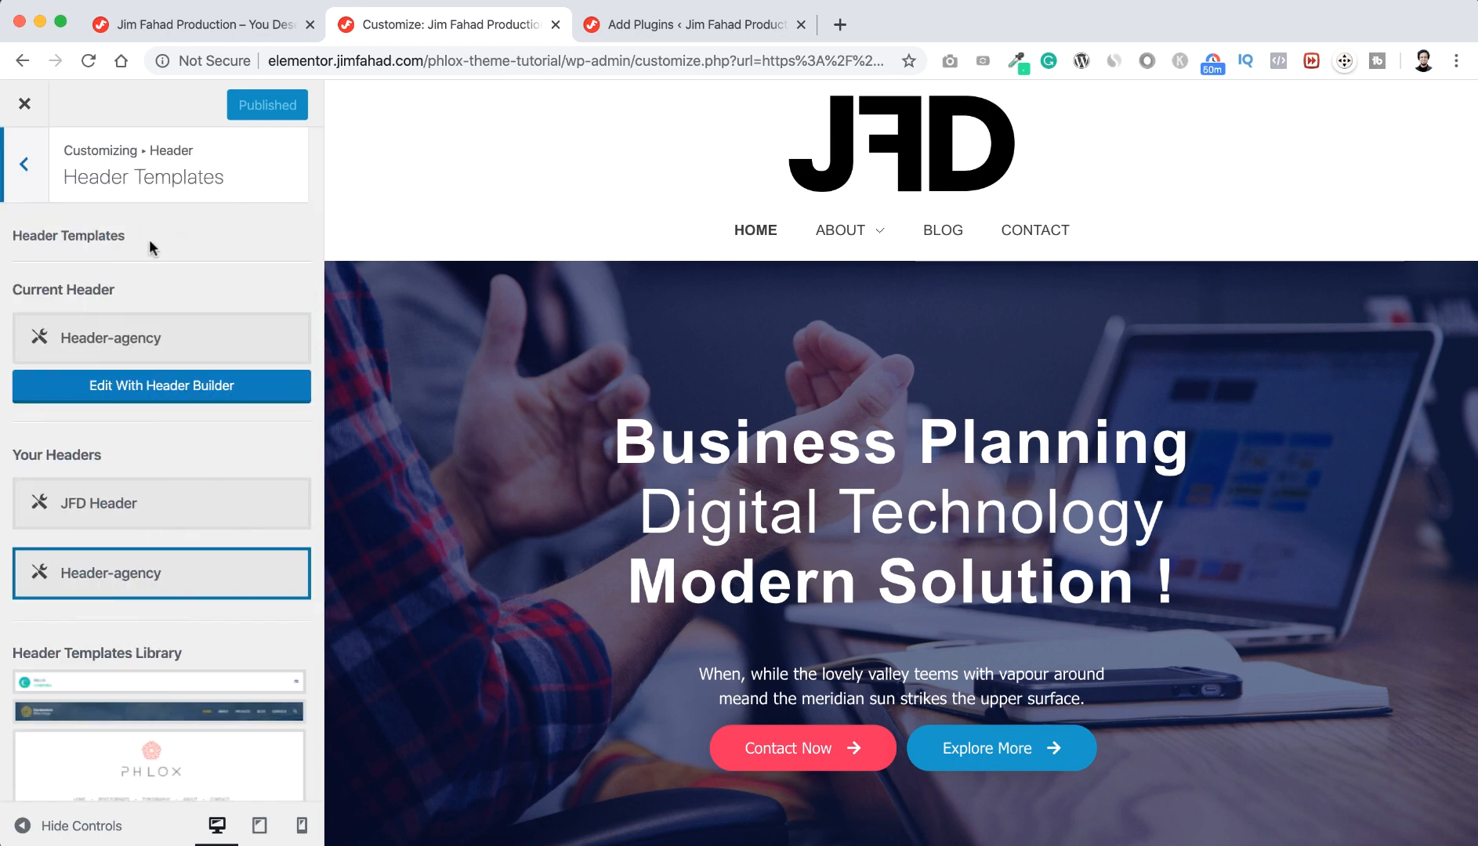
pyautogui.scroll(-2, 160, 450)
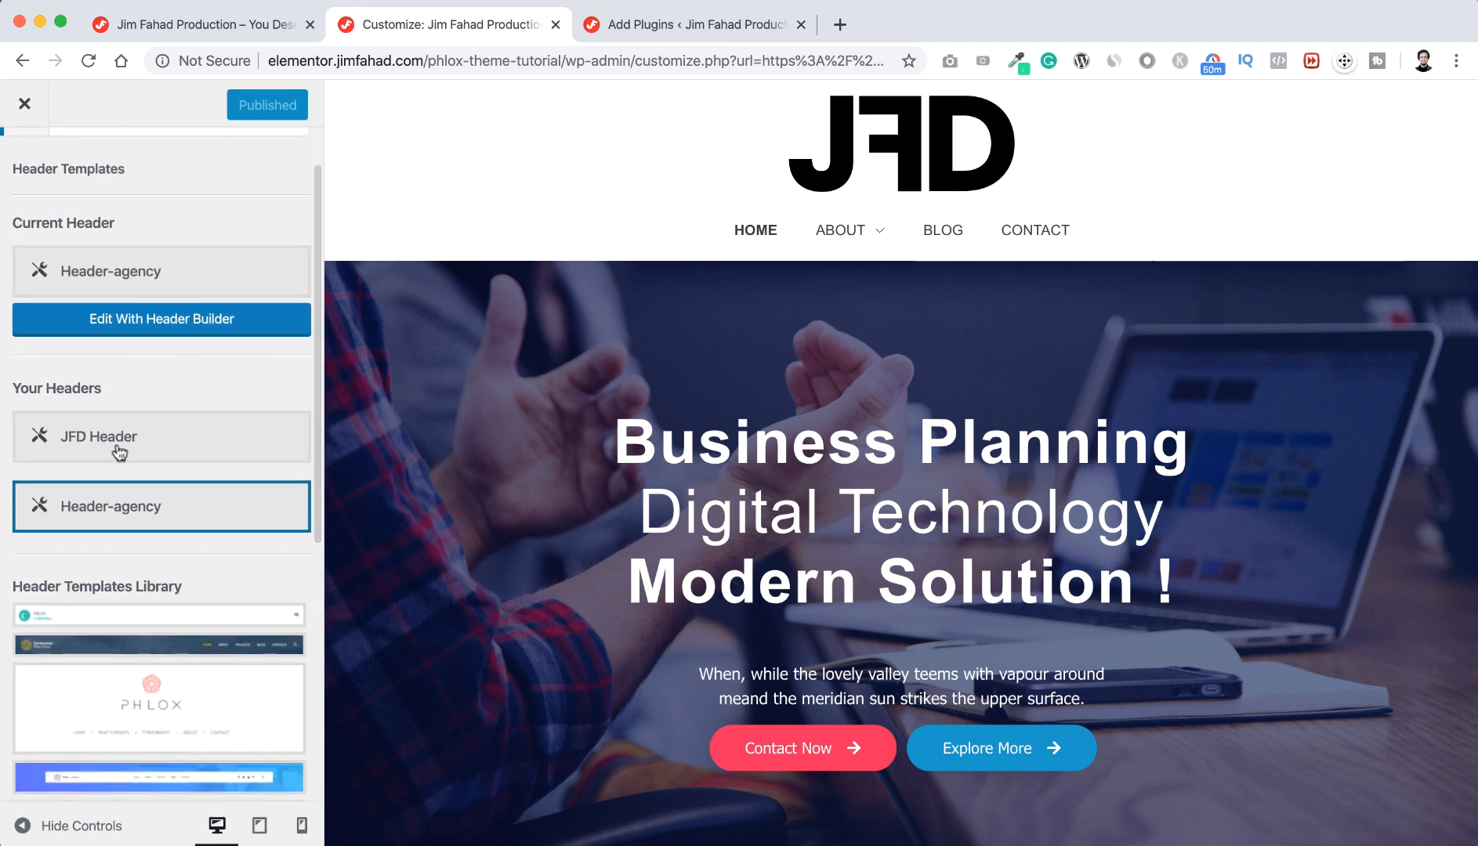
pyautogui.click(163, 440)
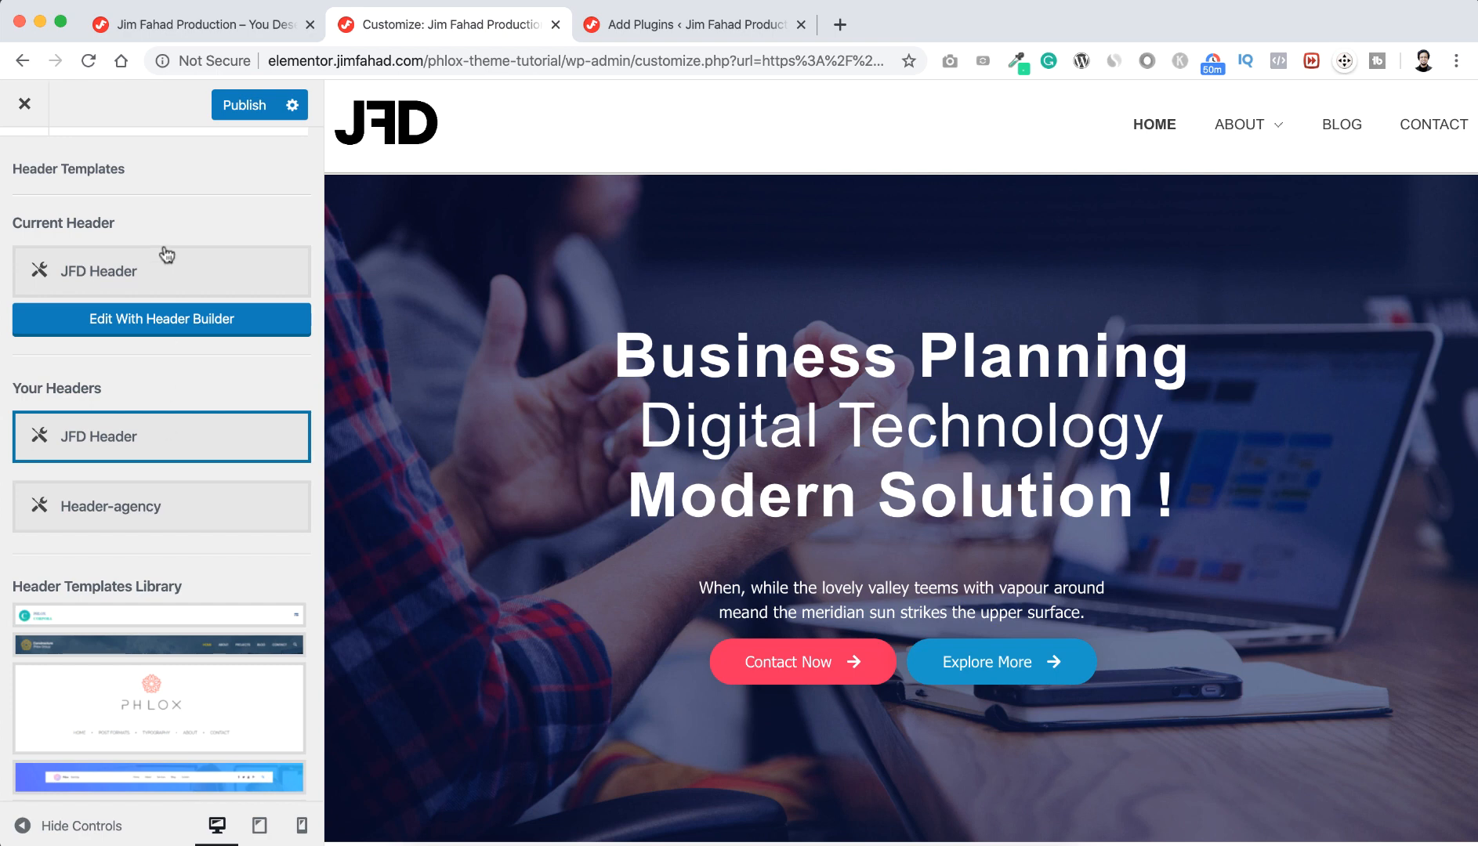
# Open the Header Templates Settings and check how the header behaves in the preview as the page moves
pyautogui.scroll(2, 161, 254)
pyautogui.click(31, 169)
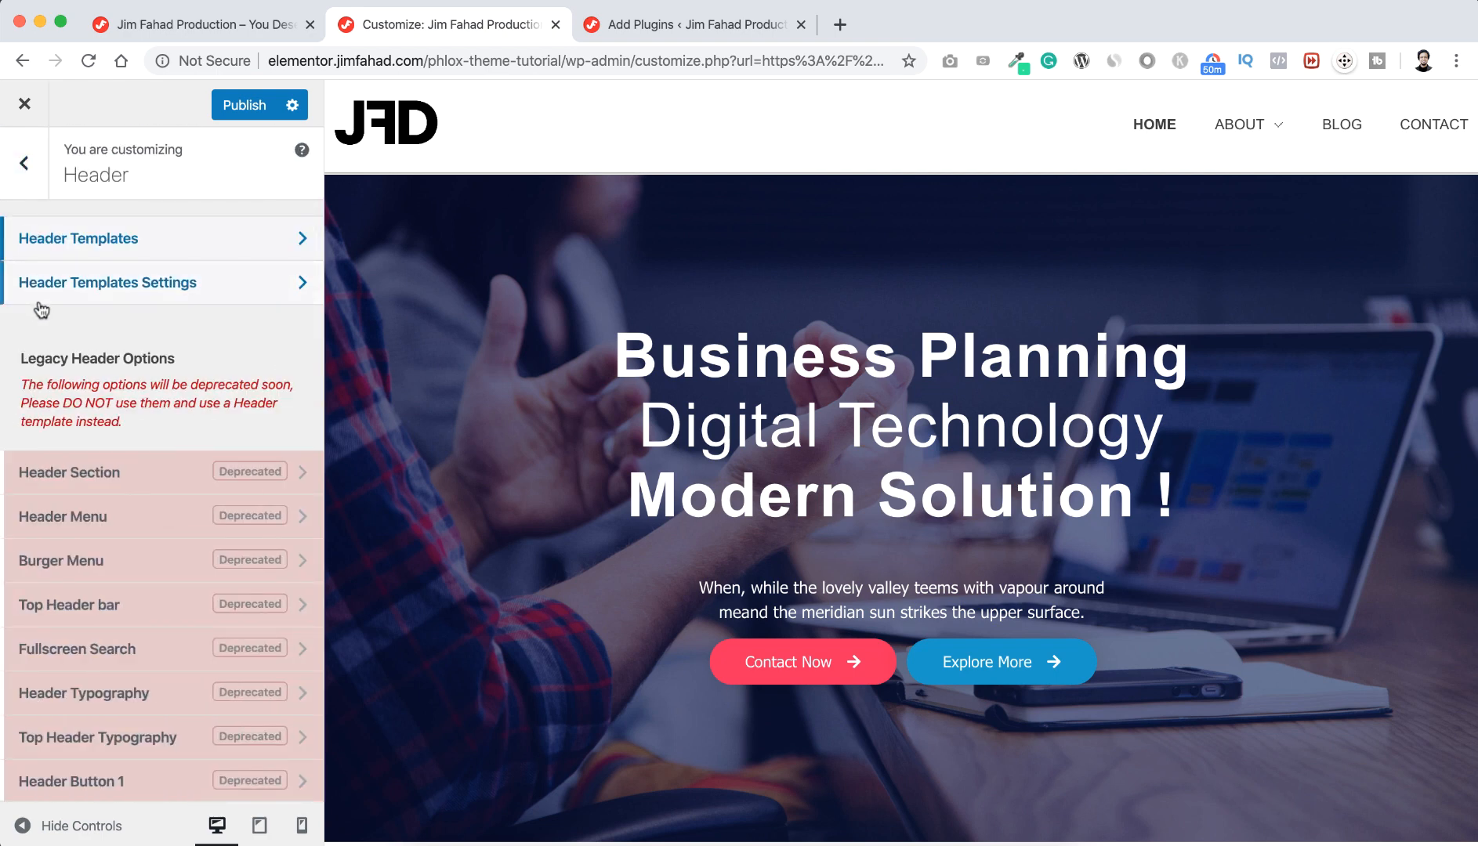
pyautogui.click(146, 286)
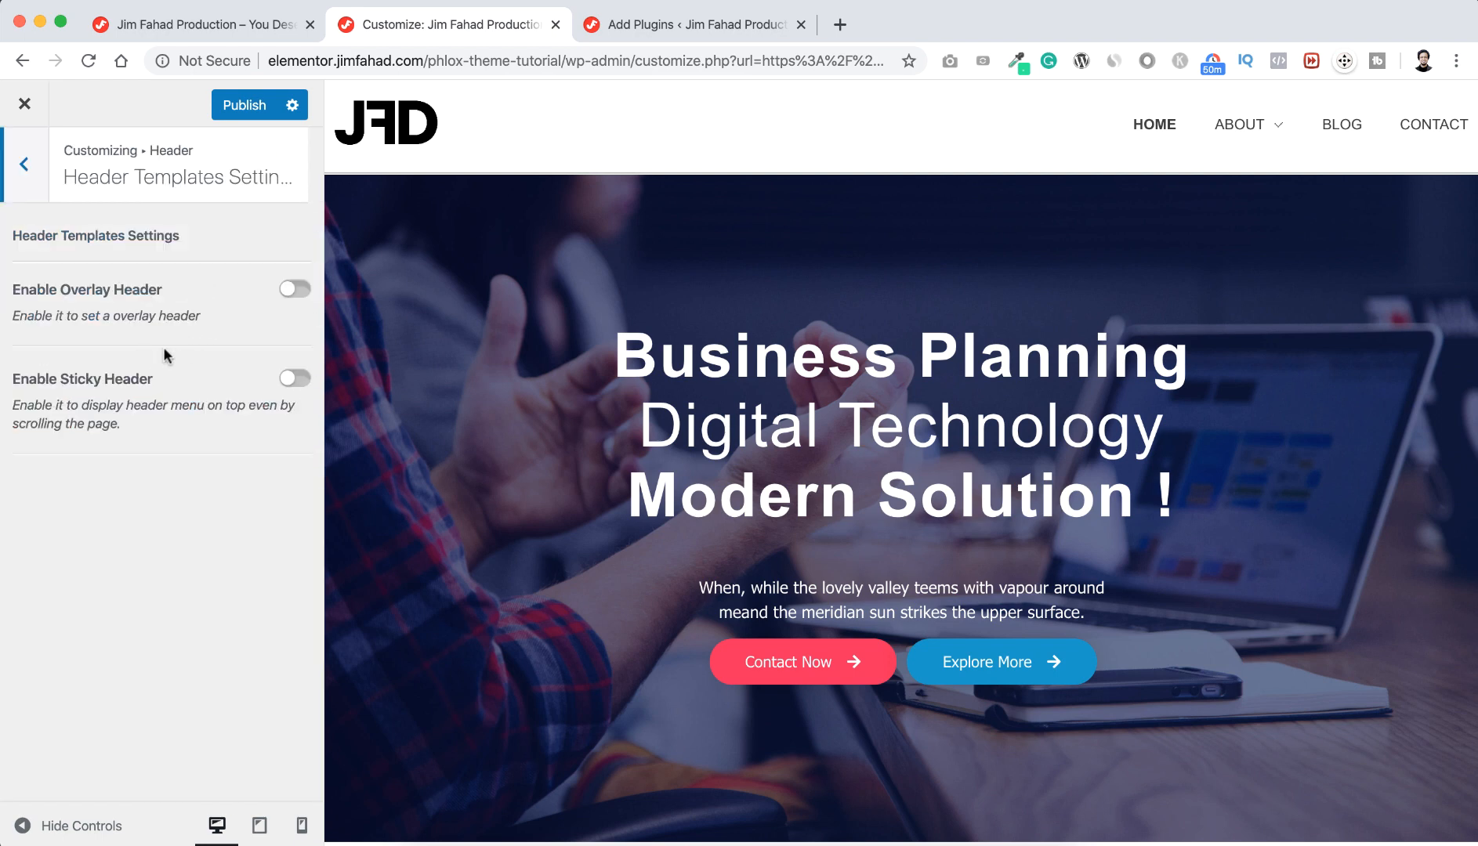
pyautogui.scroll(-3, 571, 465)
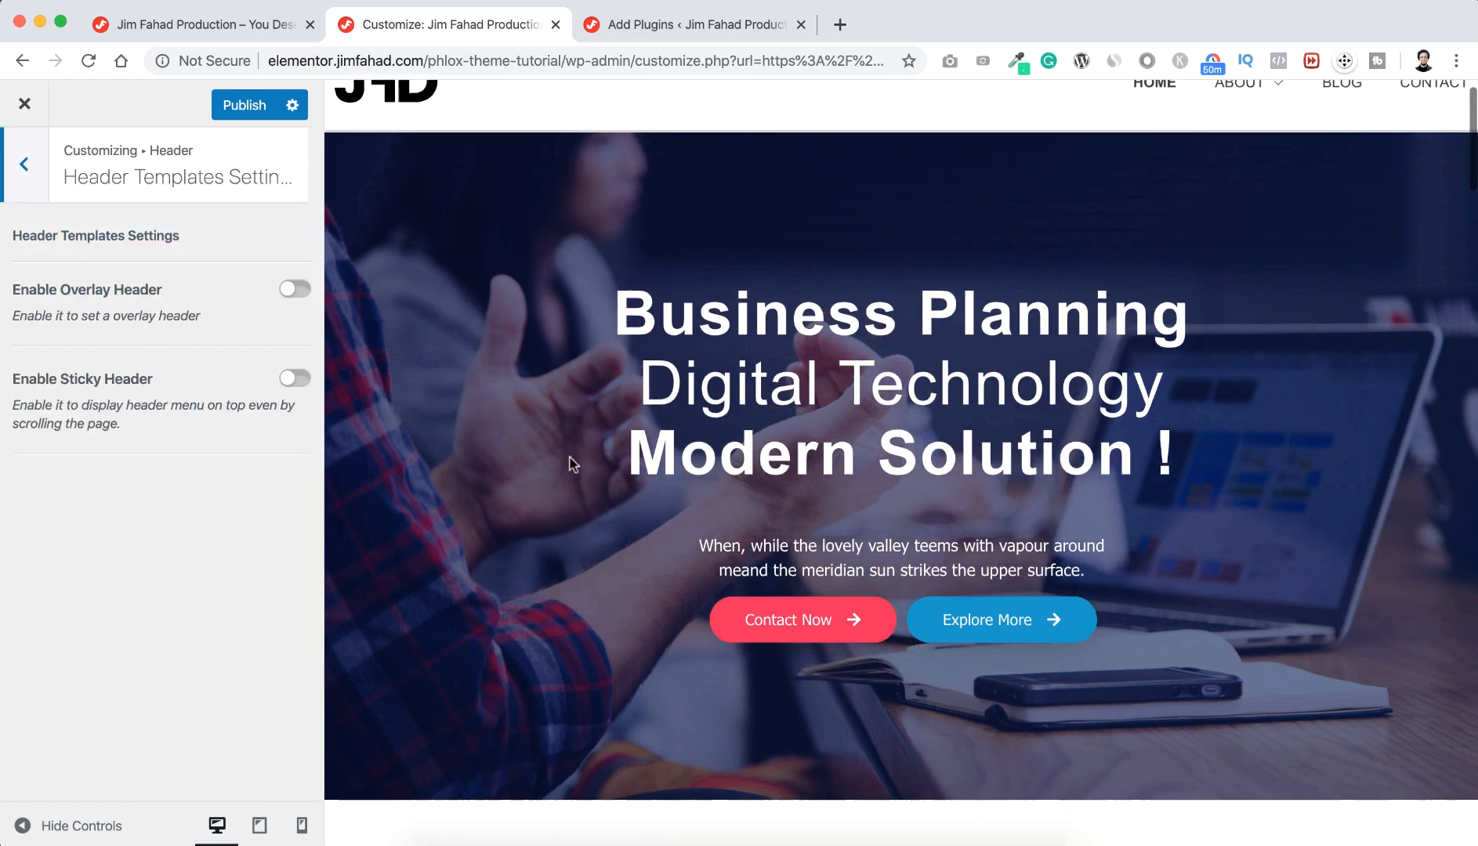
pyautogui.scroll(3, 571, 464)
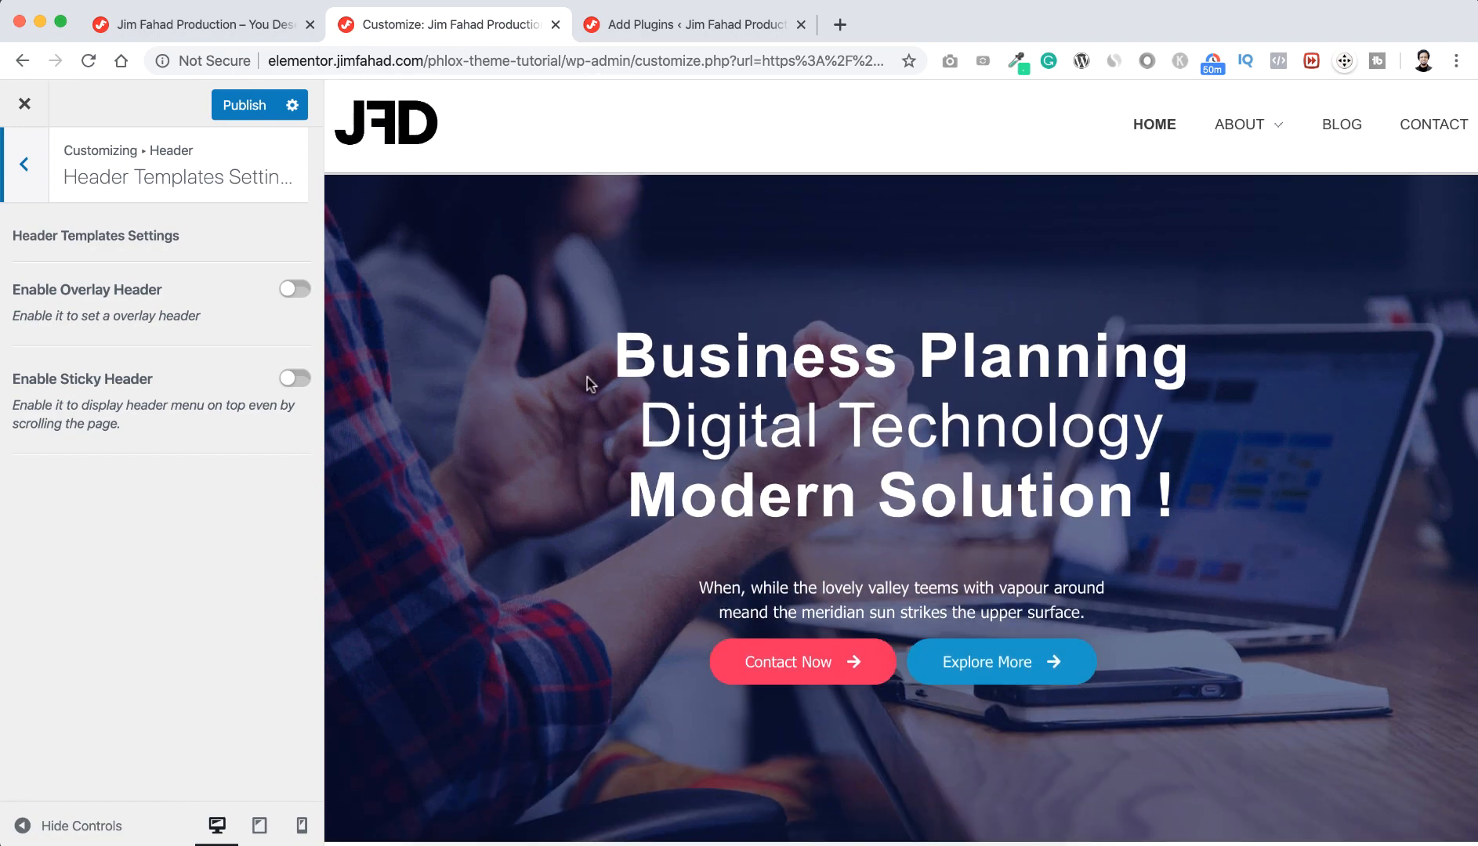
pyautogui.scroll(-2, 587, 382)
pyautogui.scroll(1, 587, 382)
pyautogui.scroll(2, 588, 383)
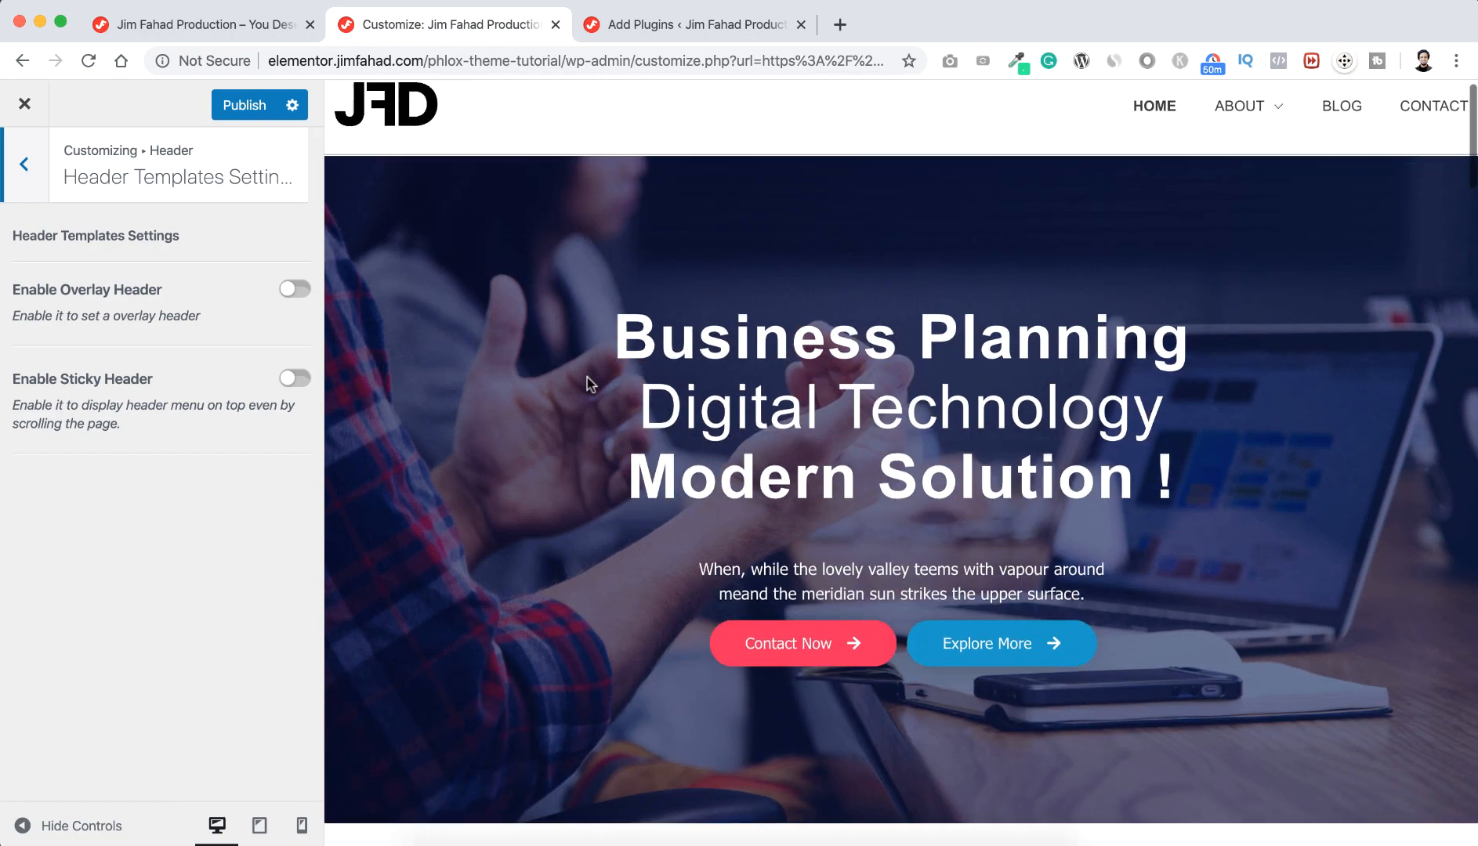
pyautogui.scroll(-1, 588, 383)
pyautogui.scroll(1, 588, 383)
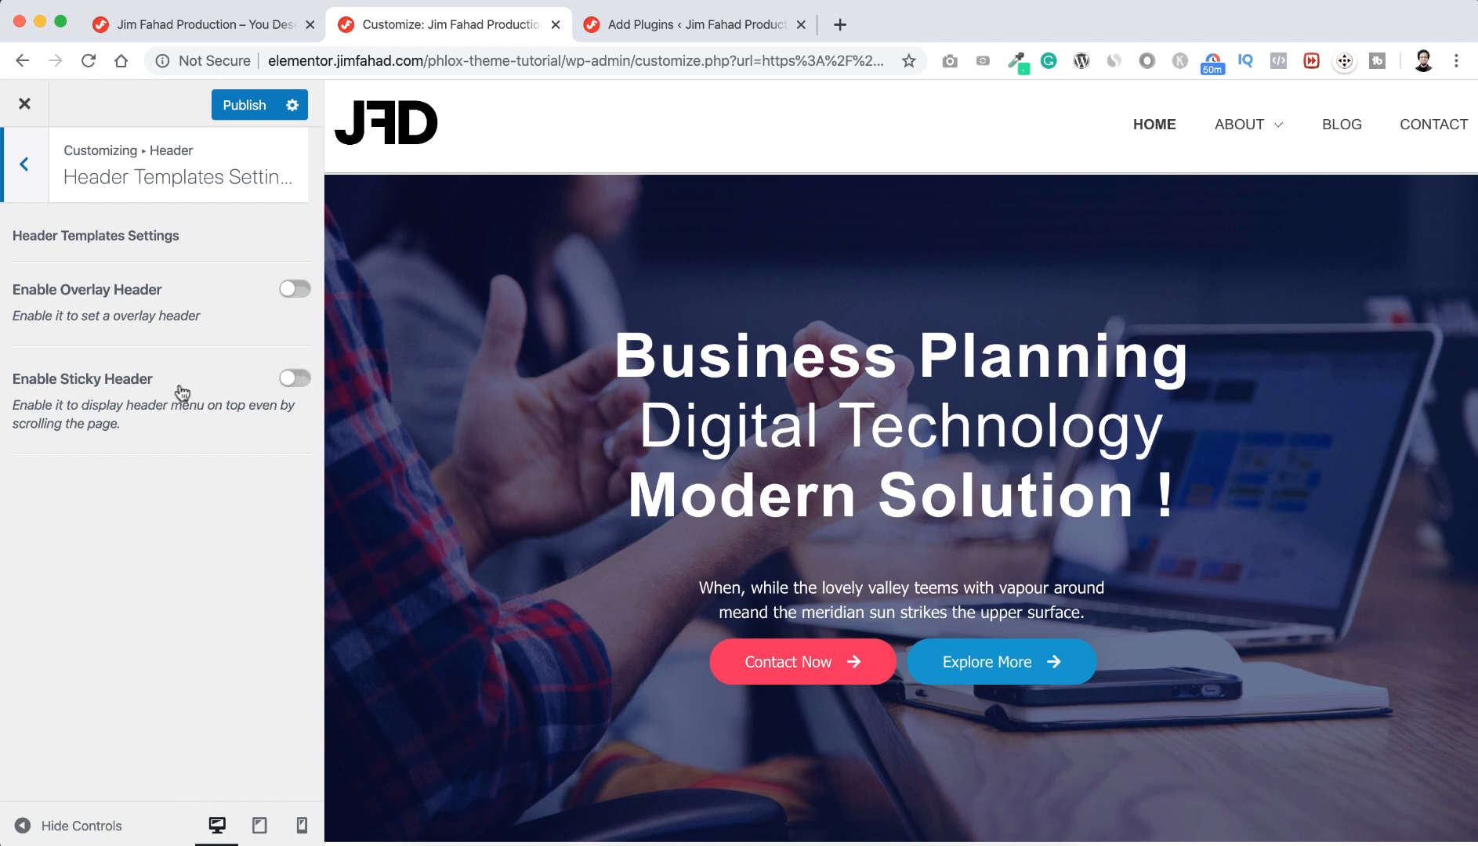
# Enable the sticky header, publish the change and leave the customizer
pyautogui.click(295, 379)
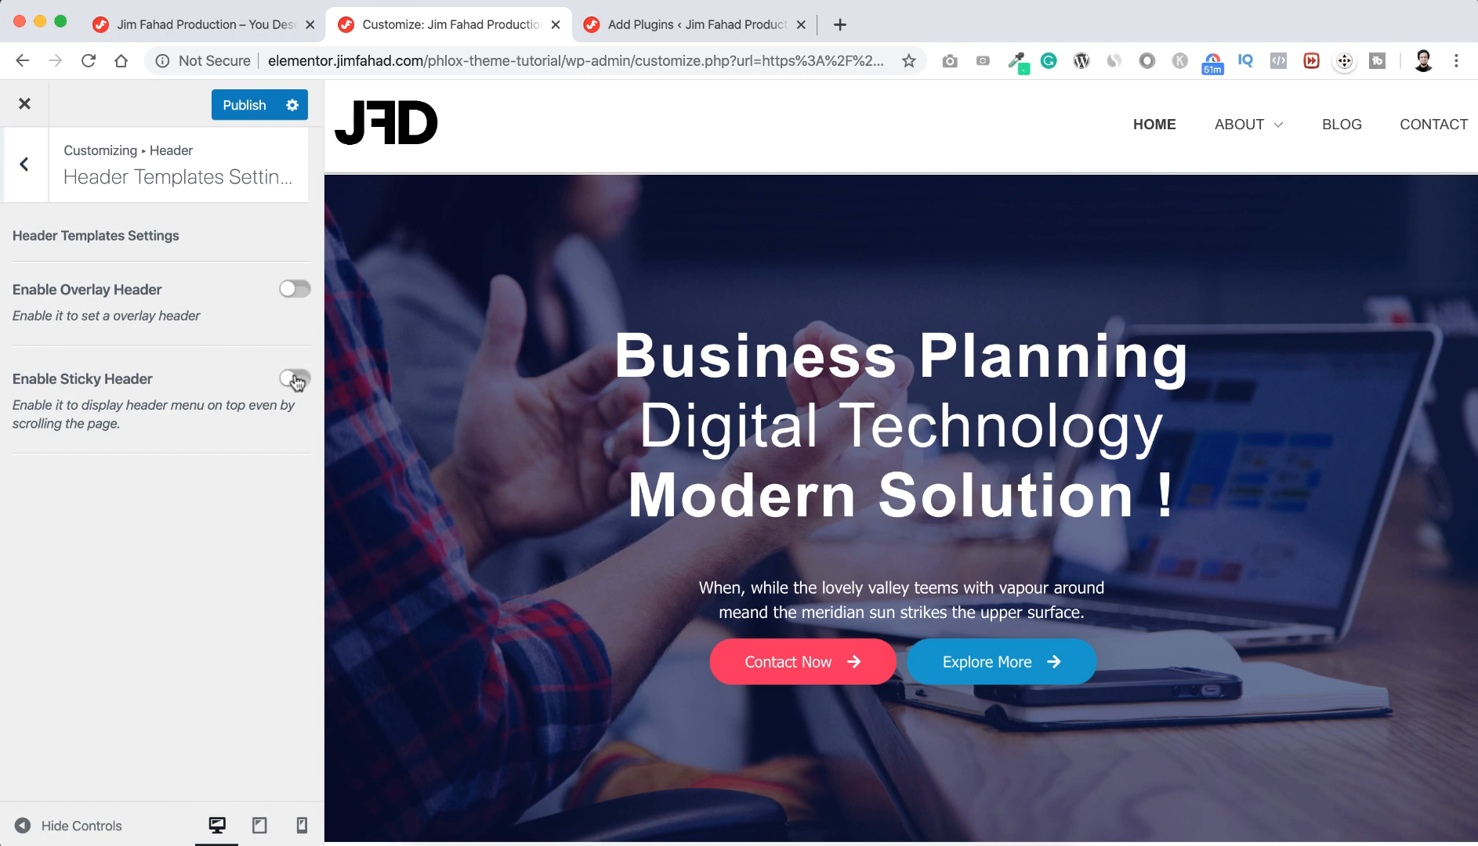
pyautogui.click(245, 104)
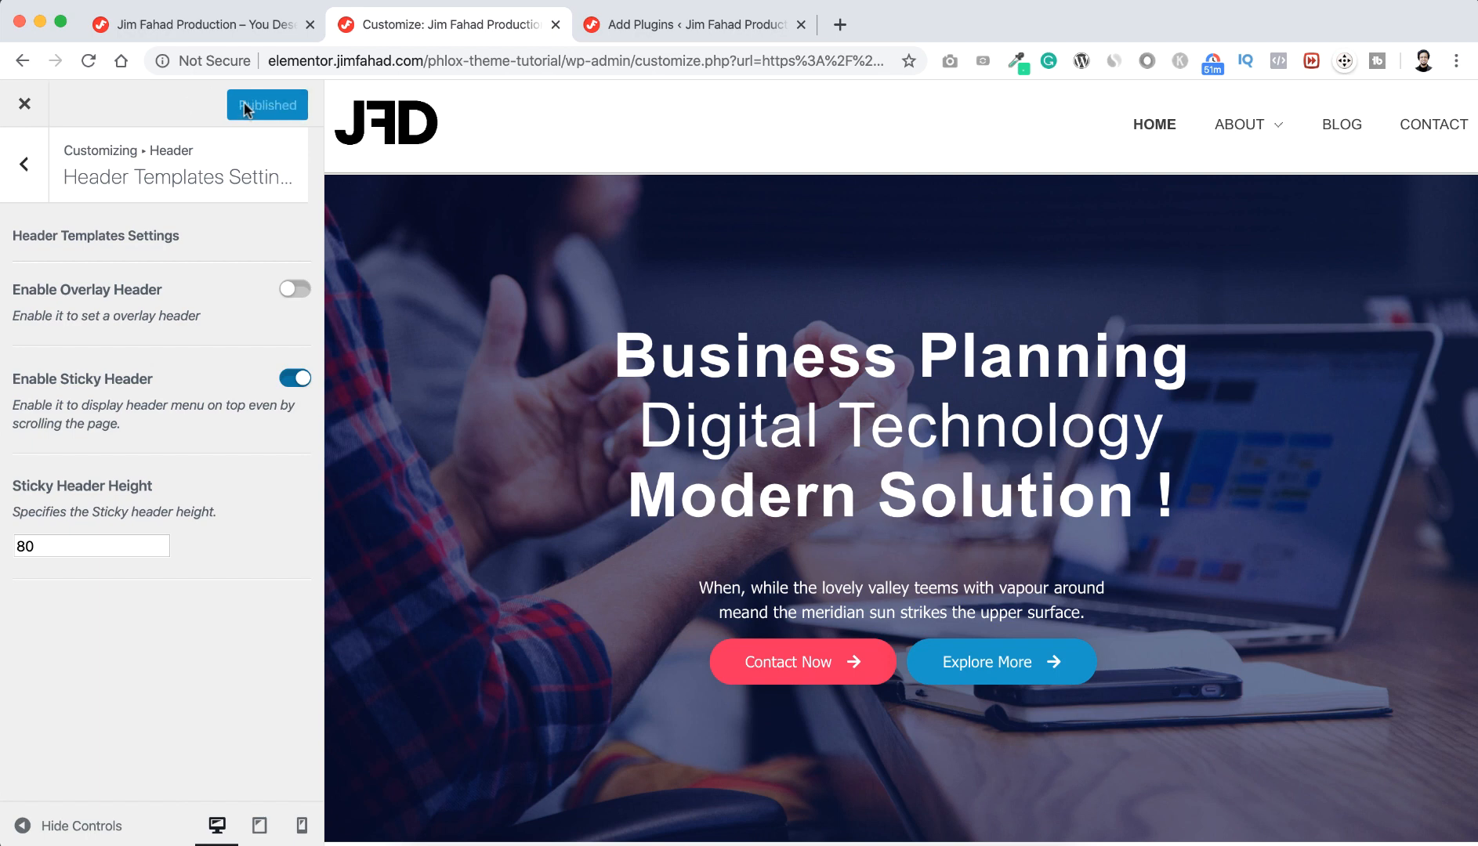
pyautogui.click(26, 110)
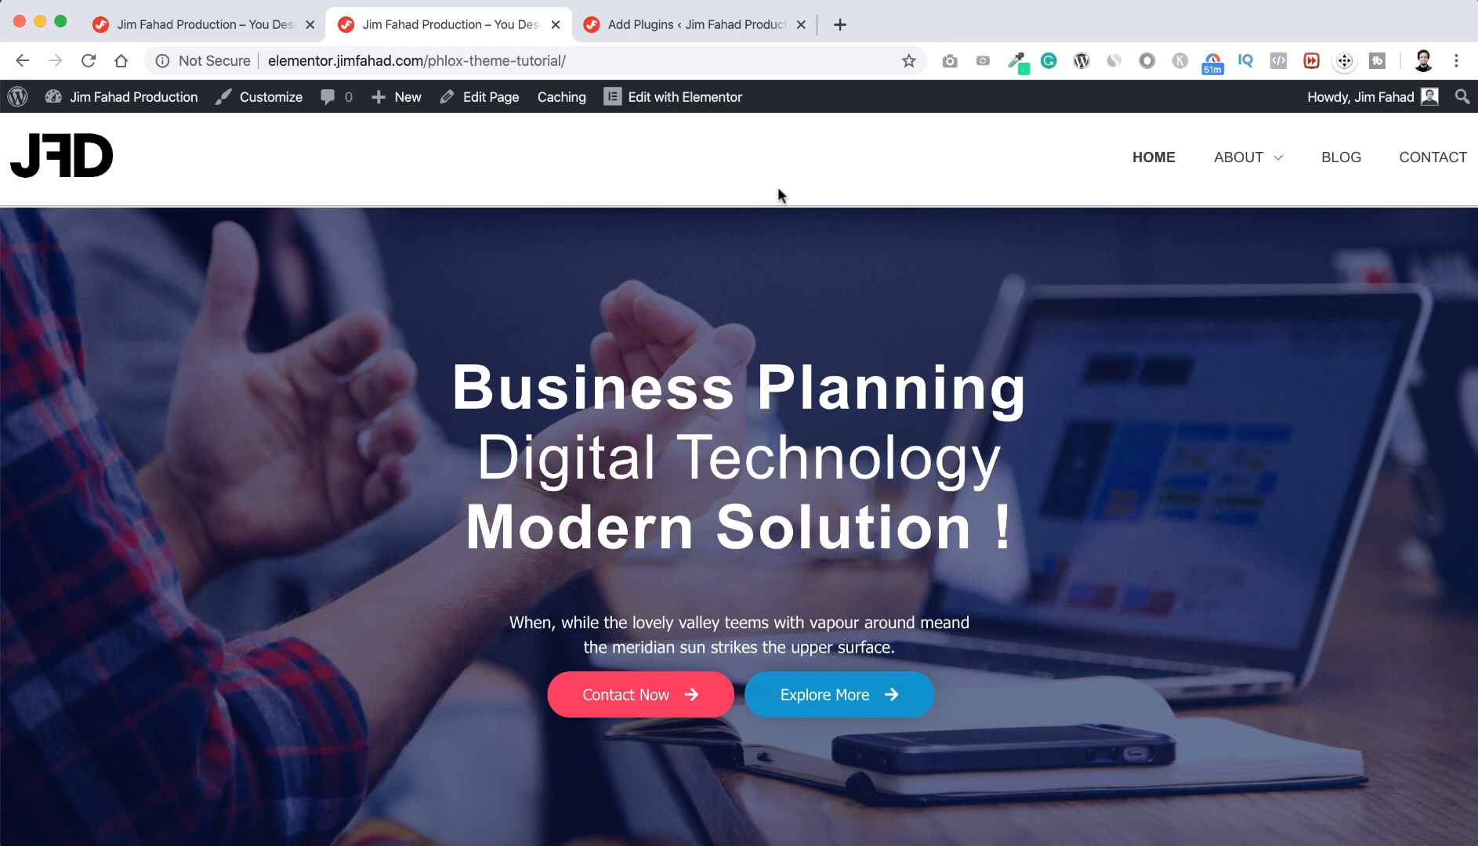
# Examine the sticky header against the hero and Our Services sections of the live home page
pyautogui.scroll(-6, 1031, 450)
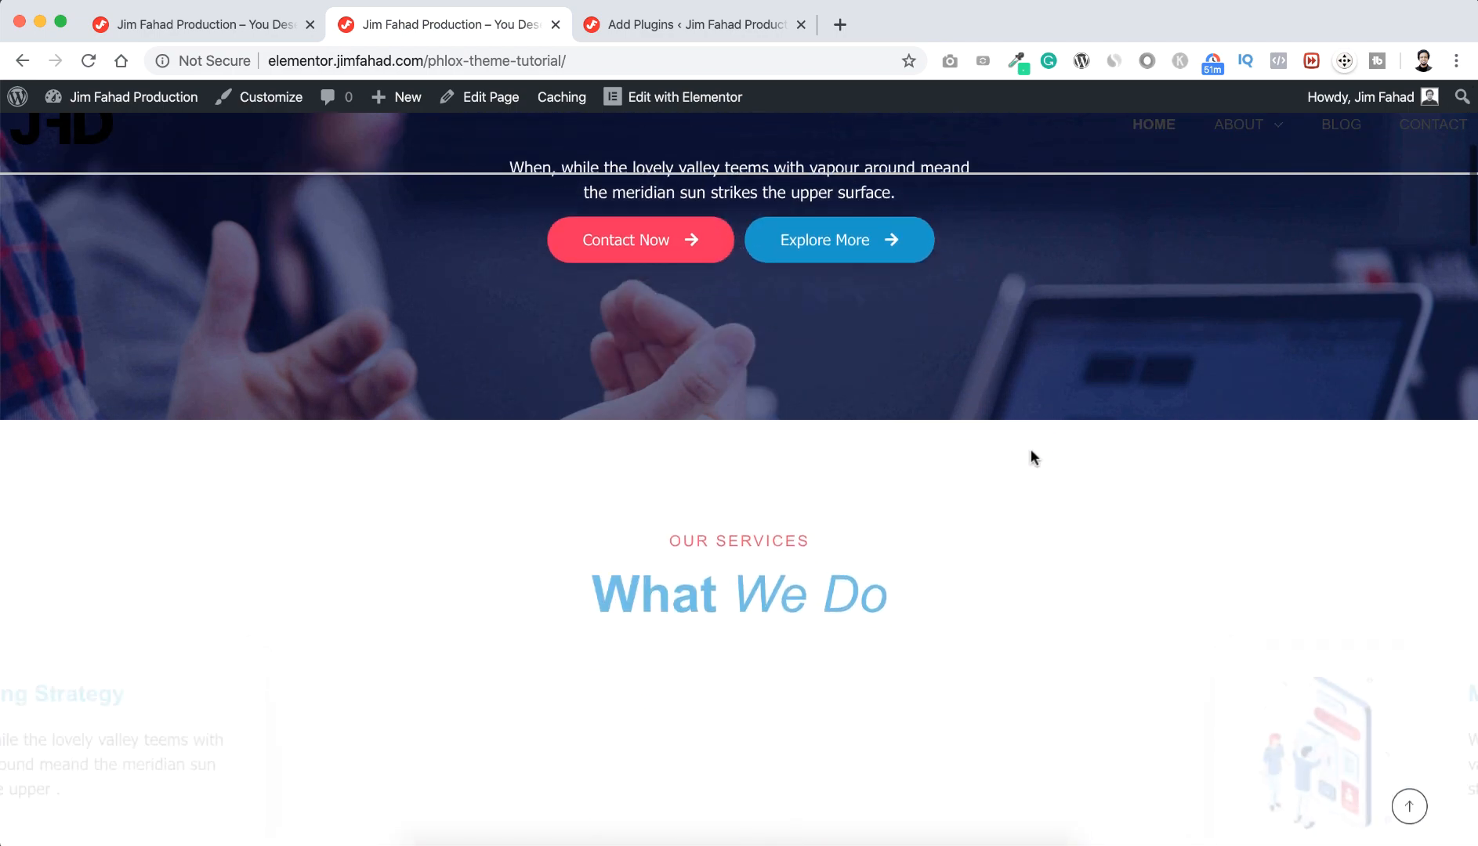
pyautogui.scroll(-8, 1031, 452)
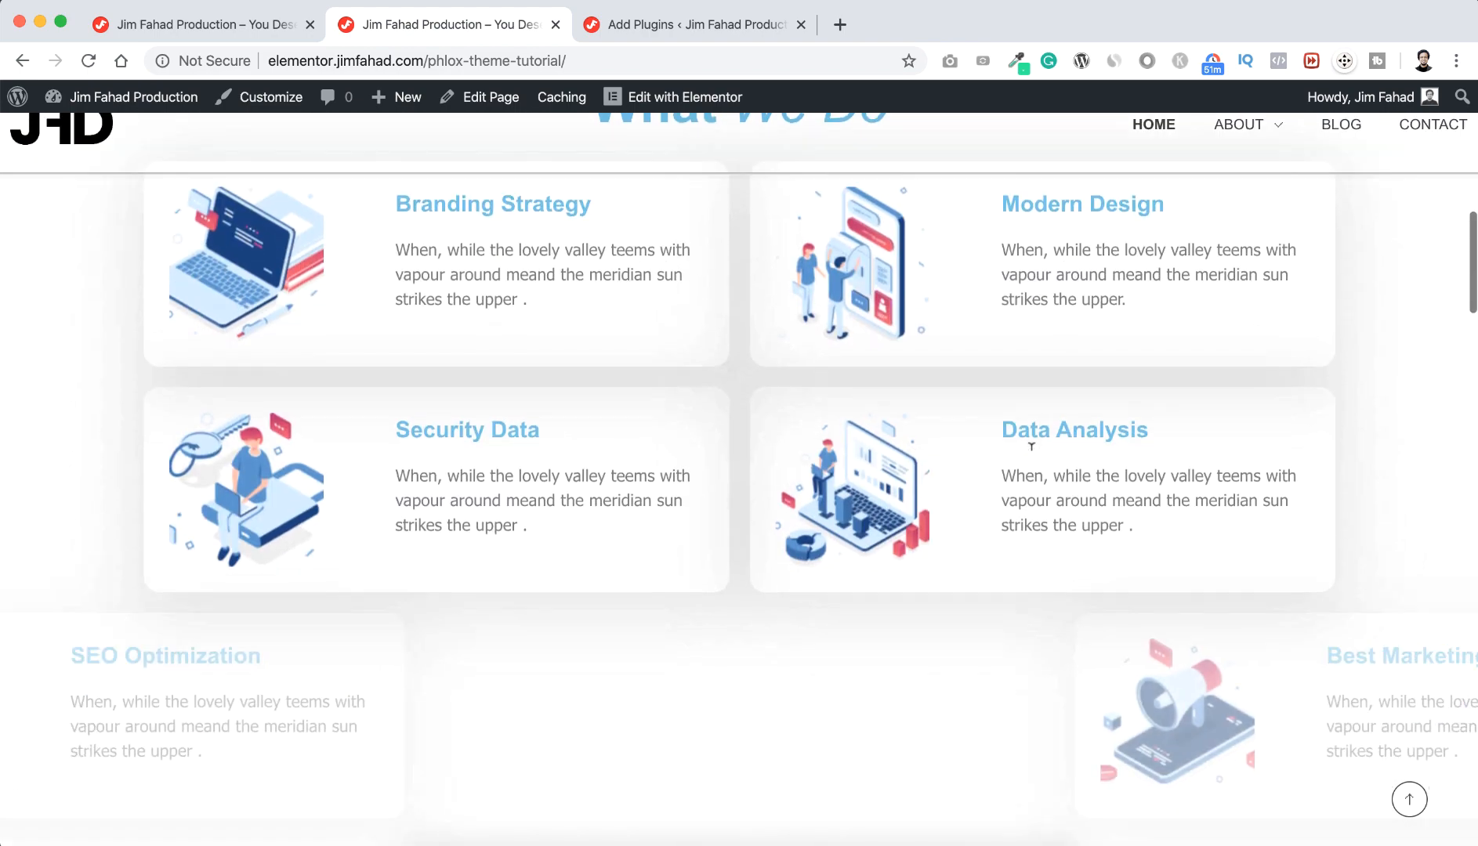
pyautogui.scroll(14, 1031, 449)
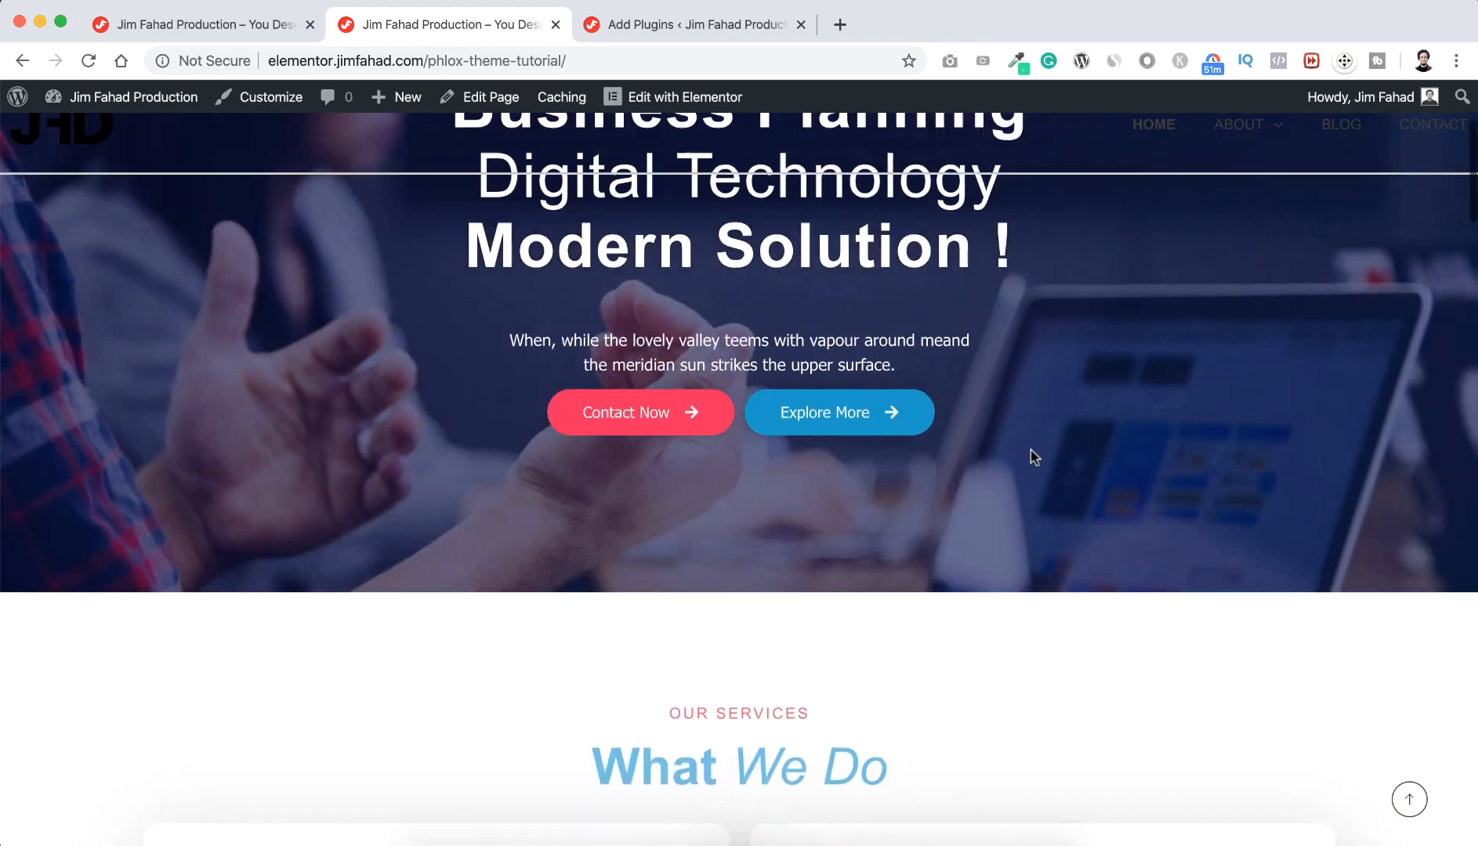
pyautogui.scroll(-5, 1030, 451)
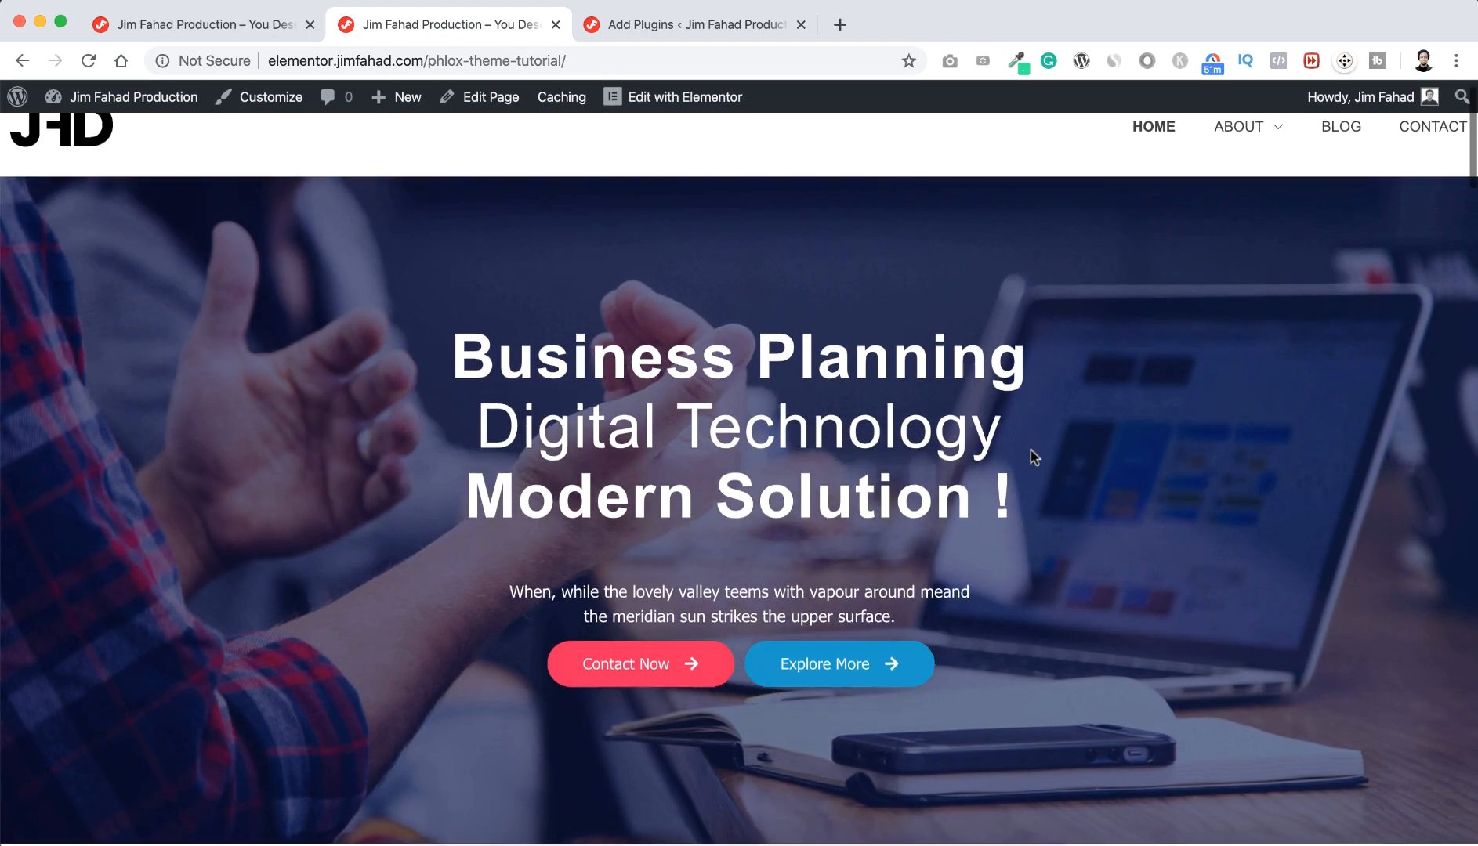
pyautogui.scroll(-2, 1029, 451)
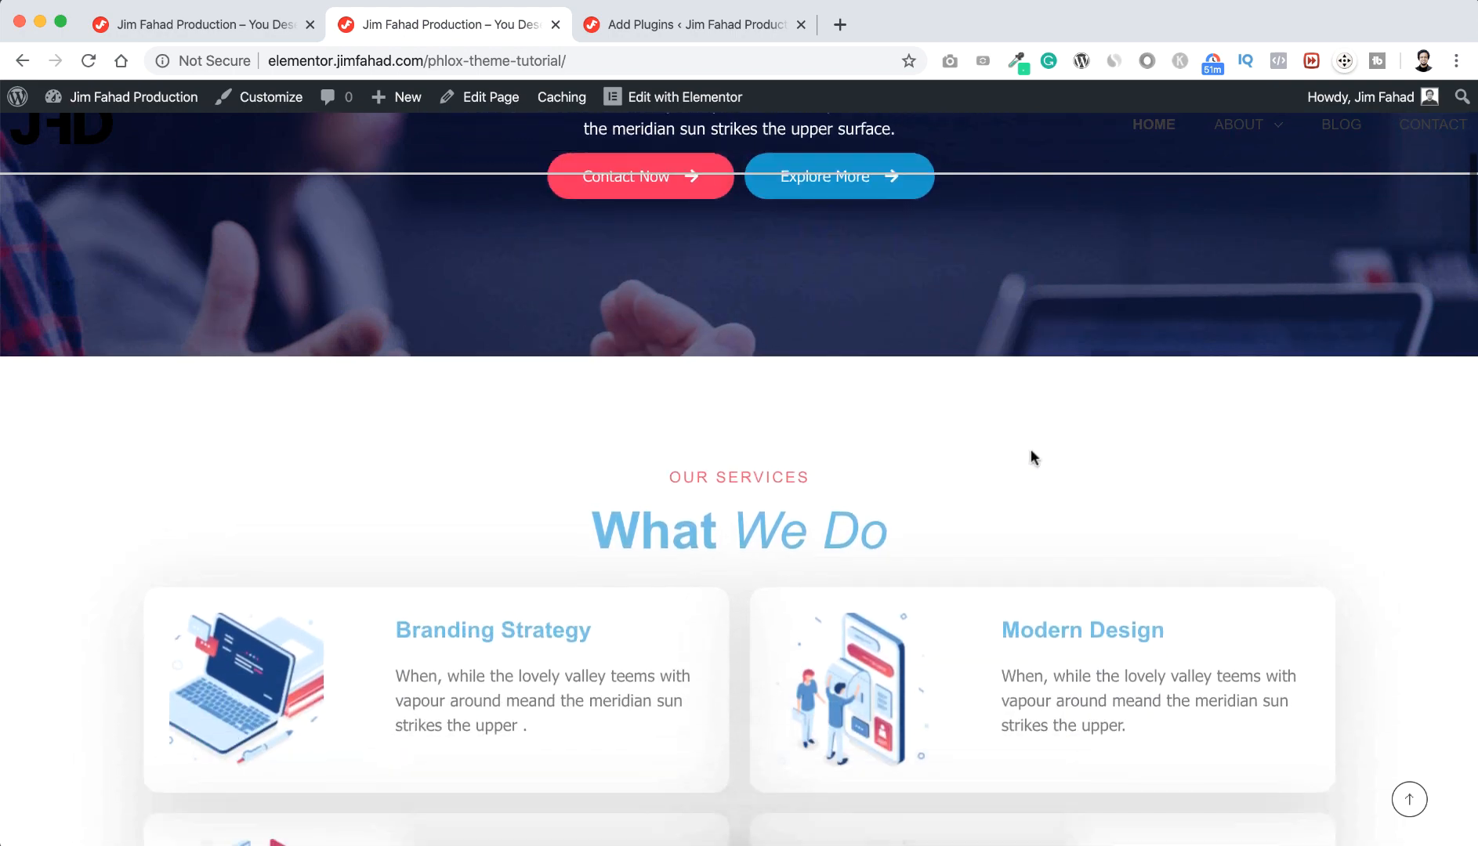
pyautogui.scroll(7, 1030, 450)
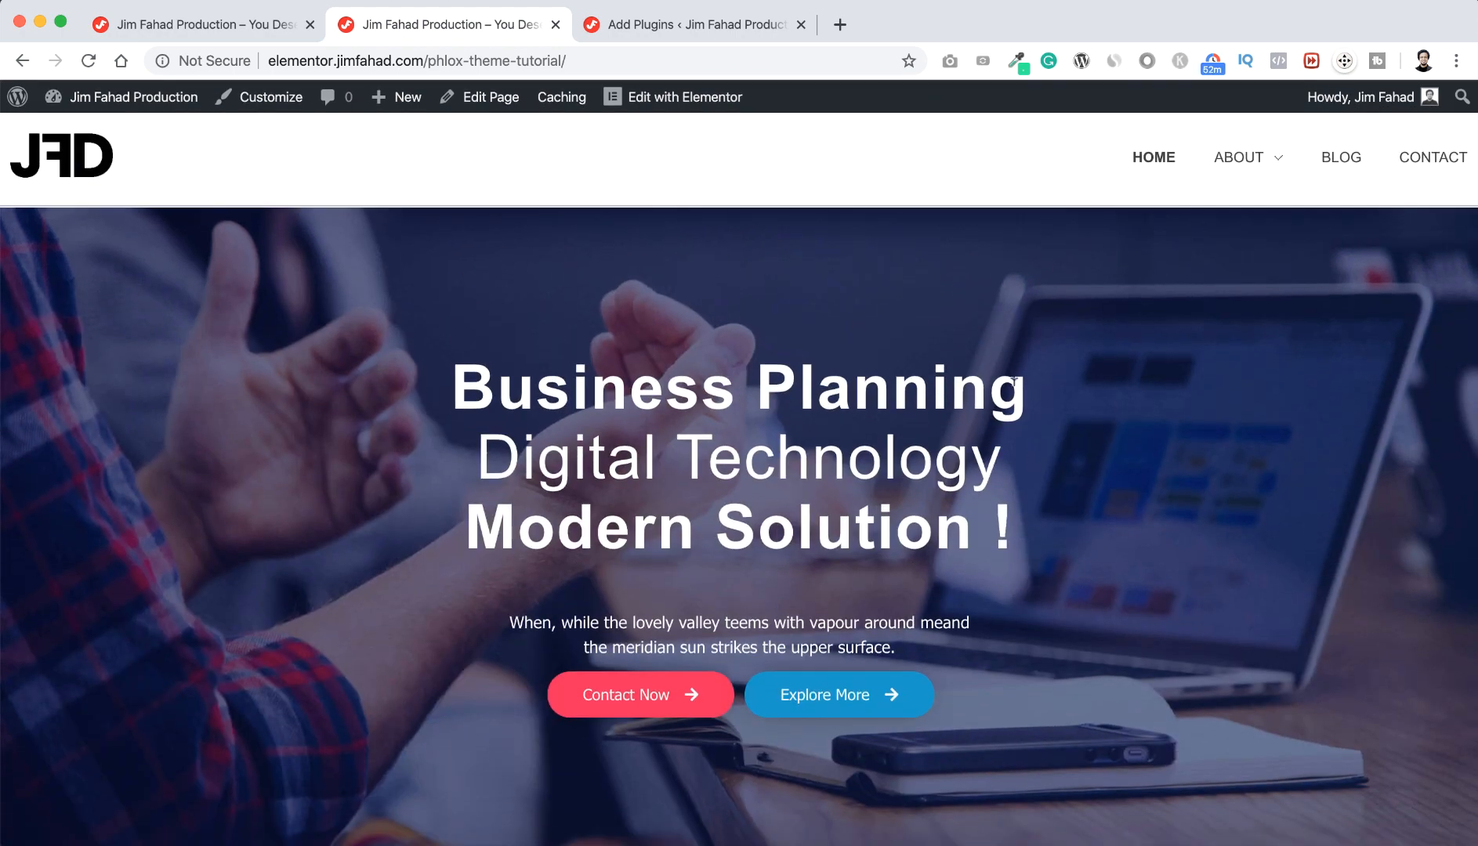
# Find JFD Header among the saved header templates in the WordPress dashboard and open it for editing with Elementor
pyautogui.moveTo(633, 95)
pyautogui.moveTo(139, 107)
pyautogui.click(102, 138)
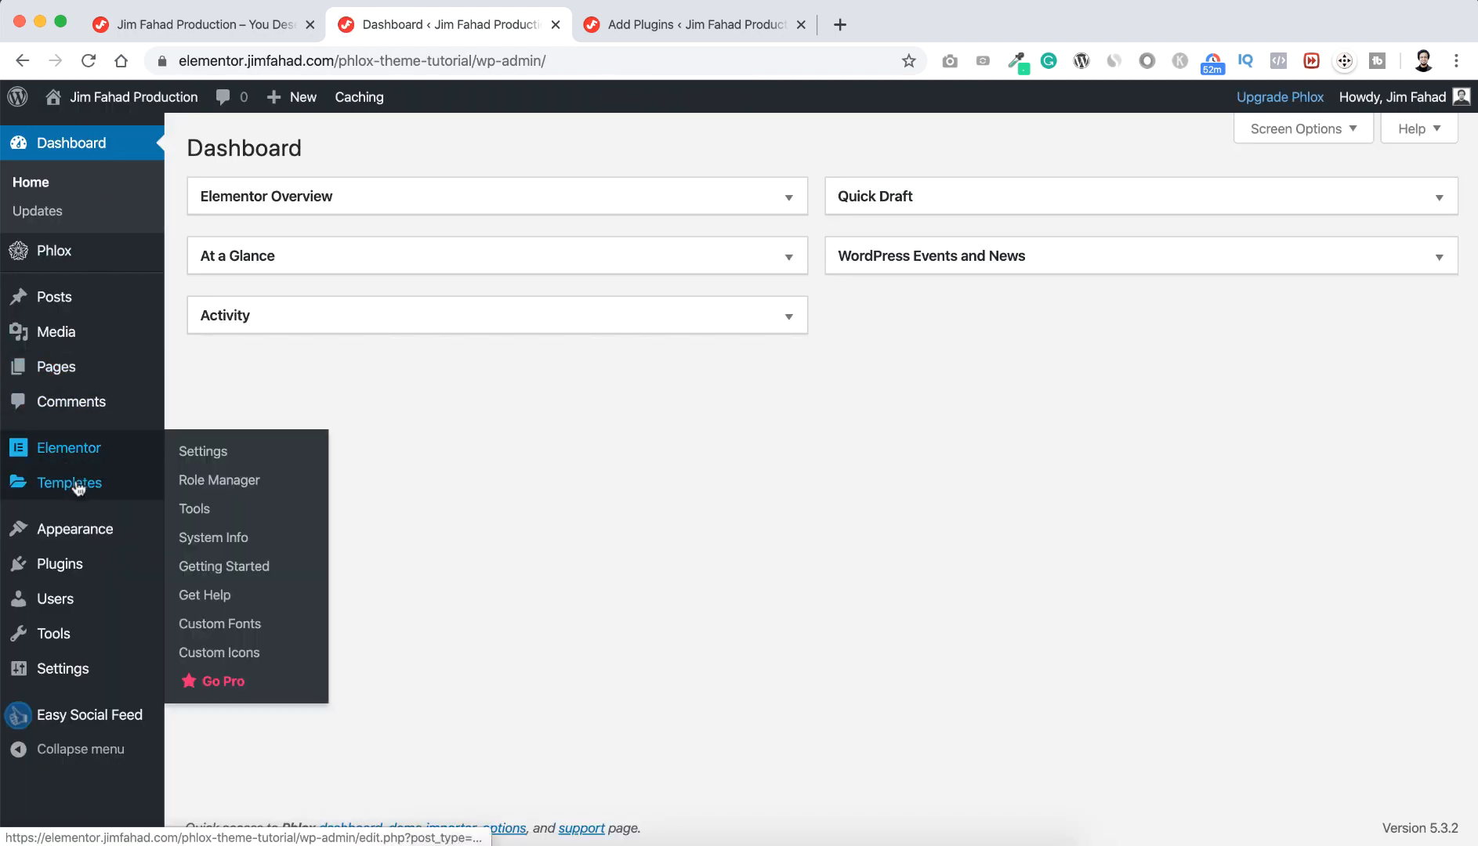
pyautogui.moveTo(83, 488)
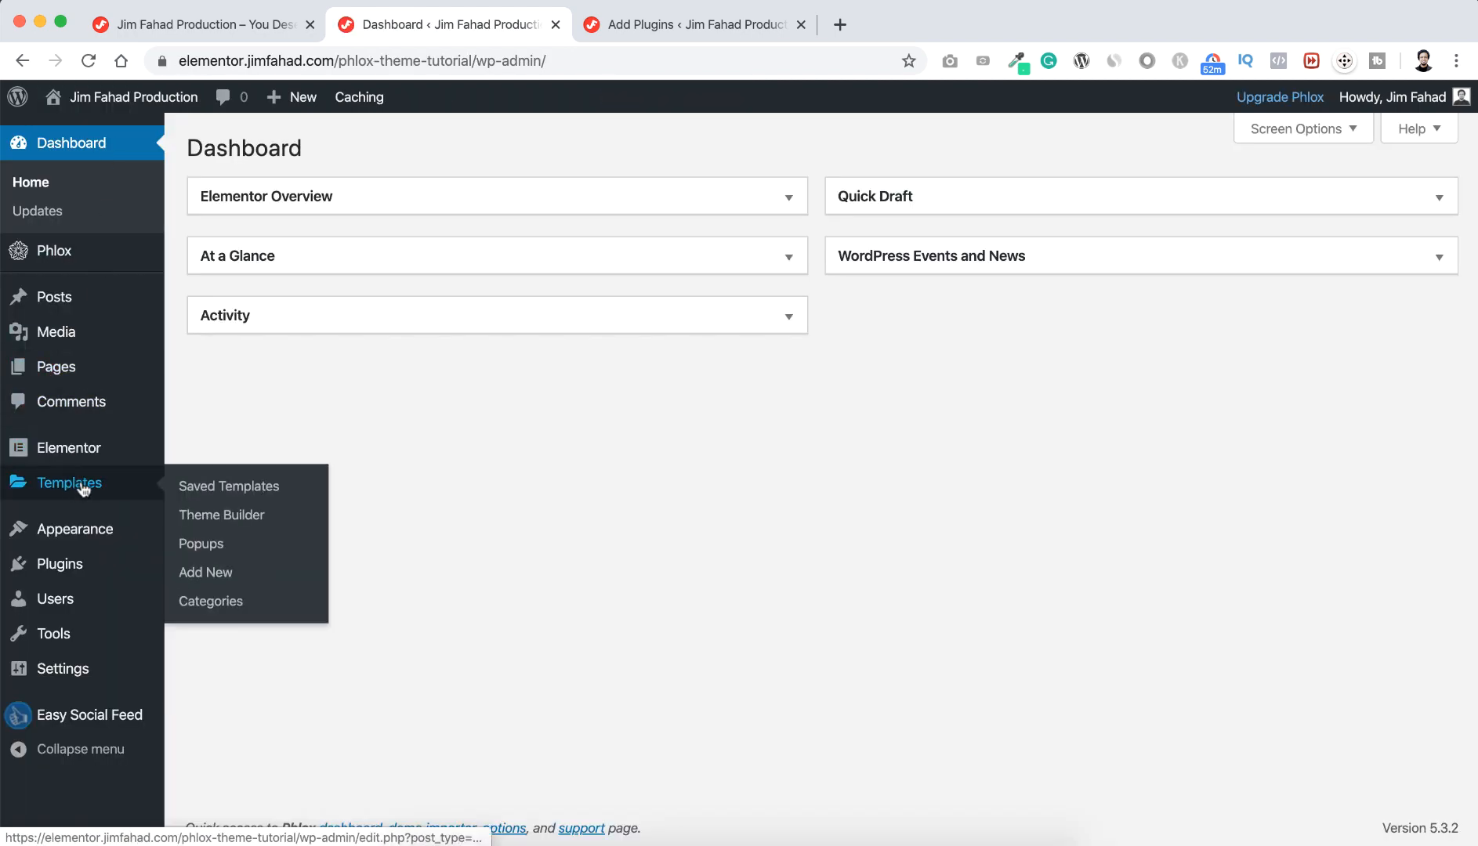
pyautogui.click(243, 491)
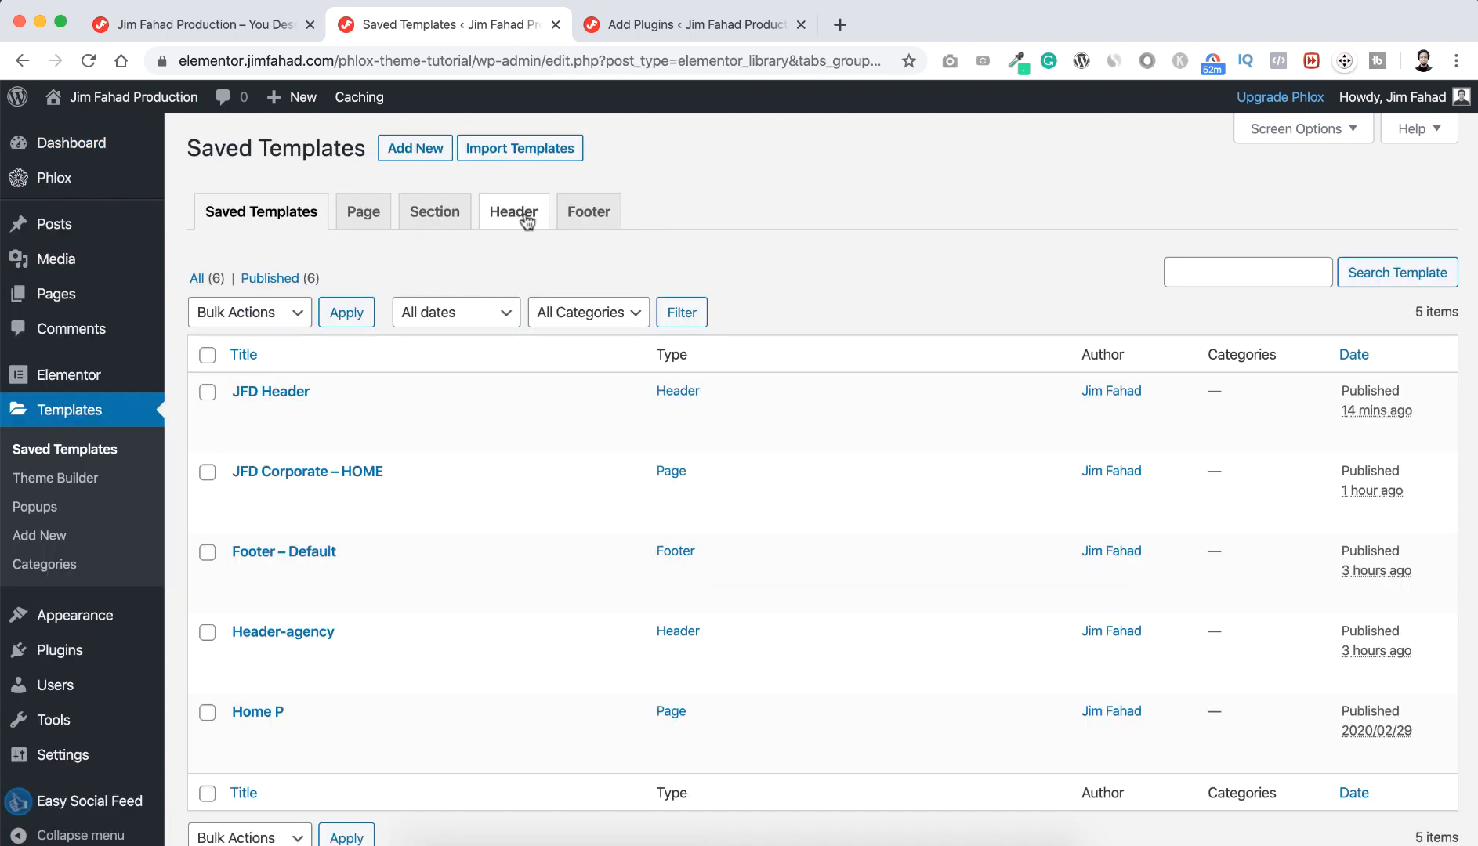
pyautogui.click(526, 221)
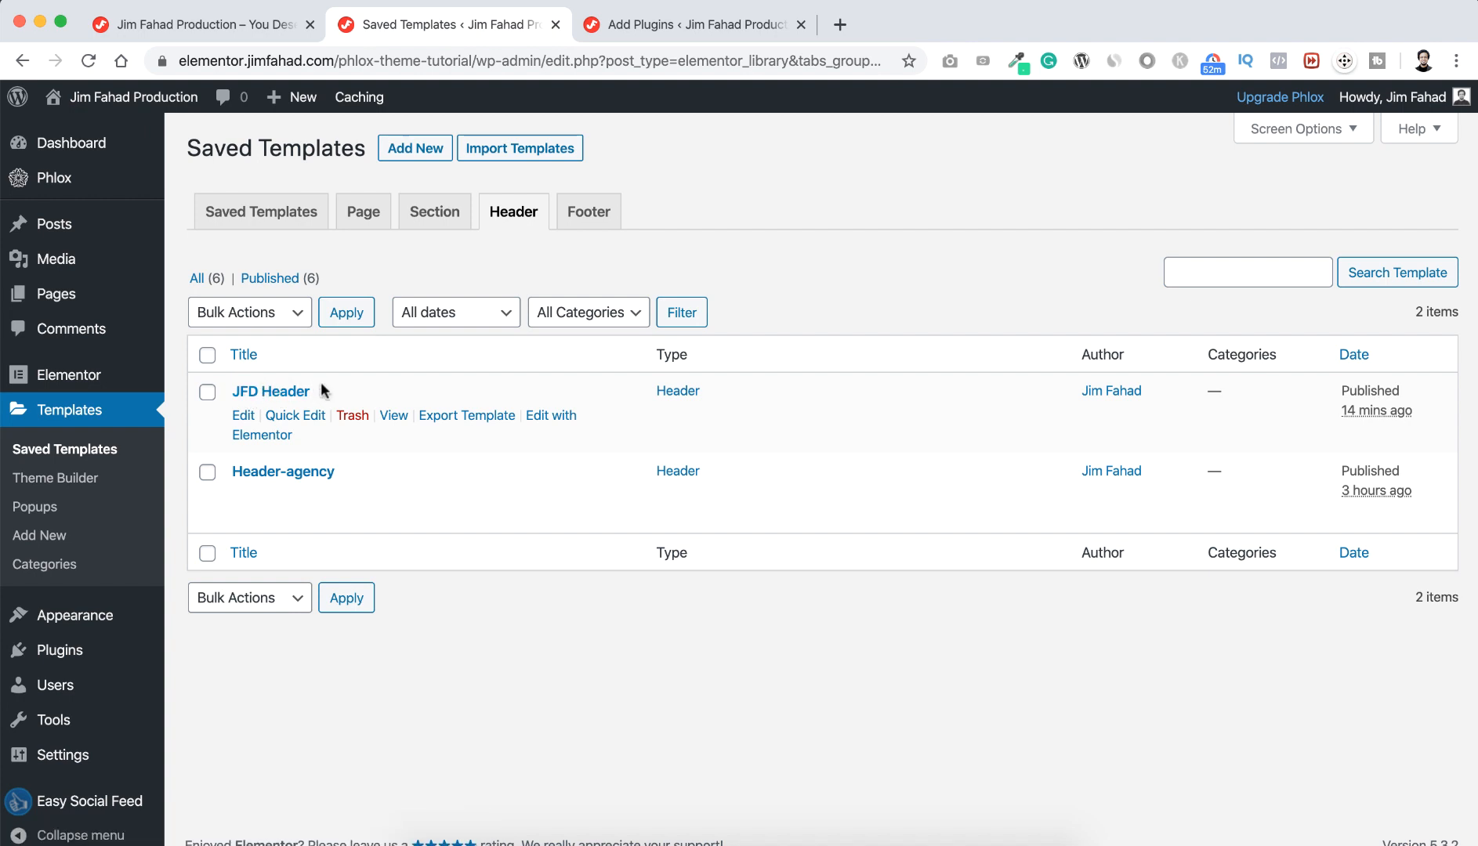
pyautogui.click(554, 420)
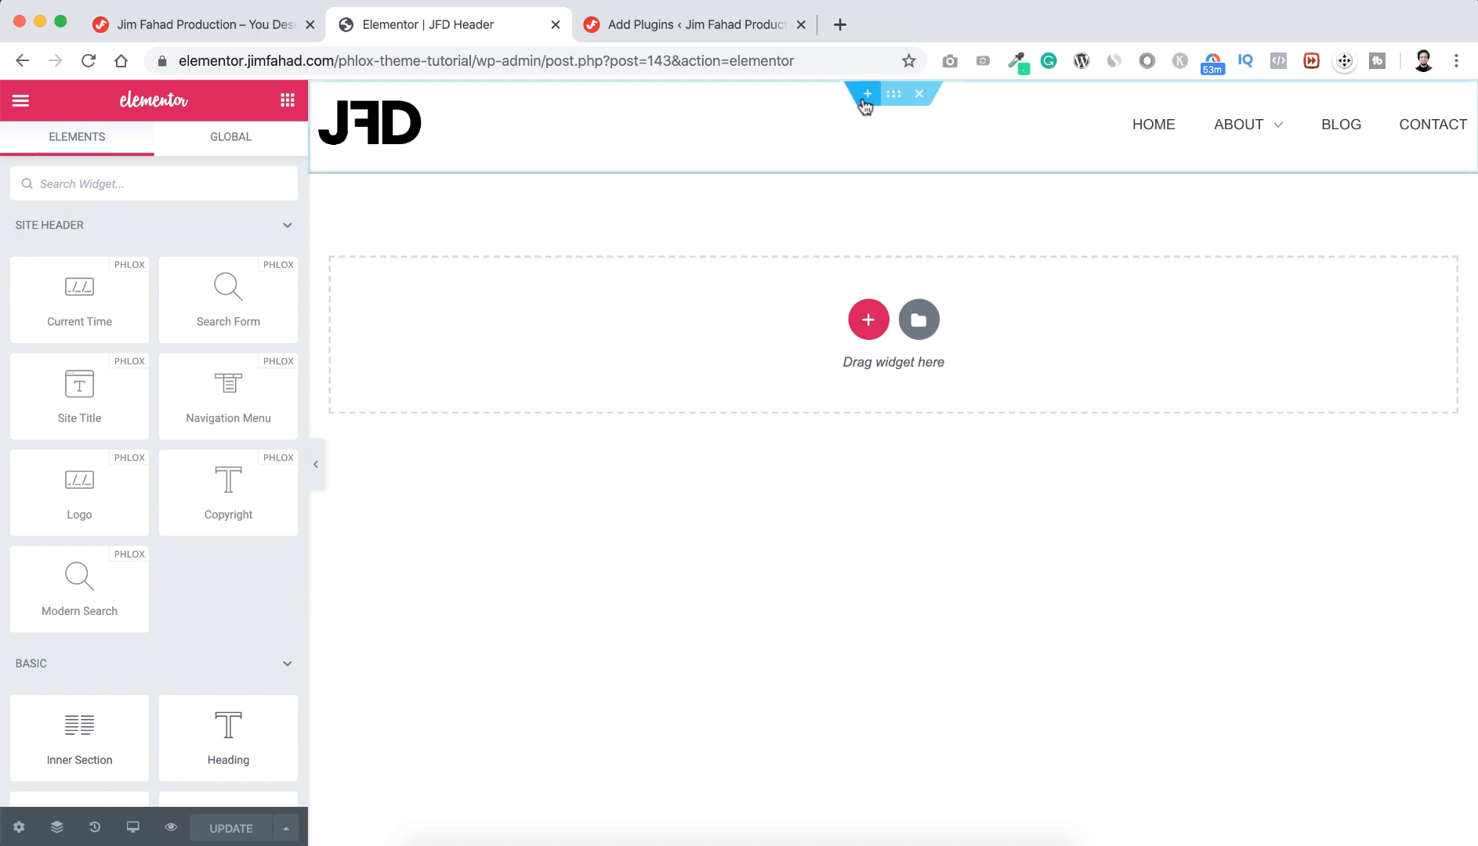
# Give the header section a Classic background in white, #FFFFFF
pyautogui.click(893, 96)
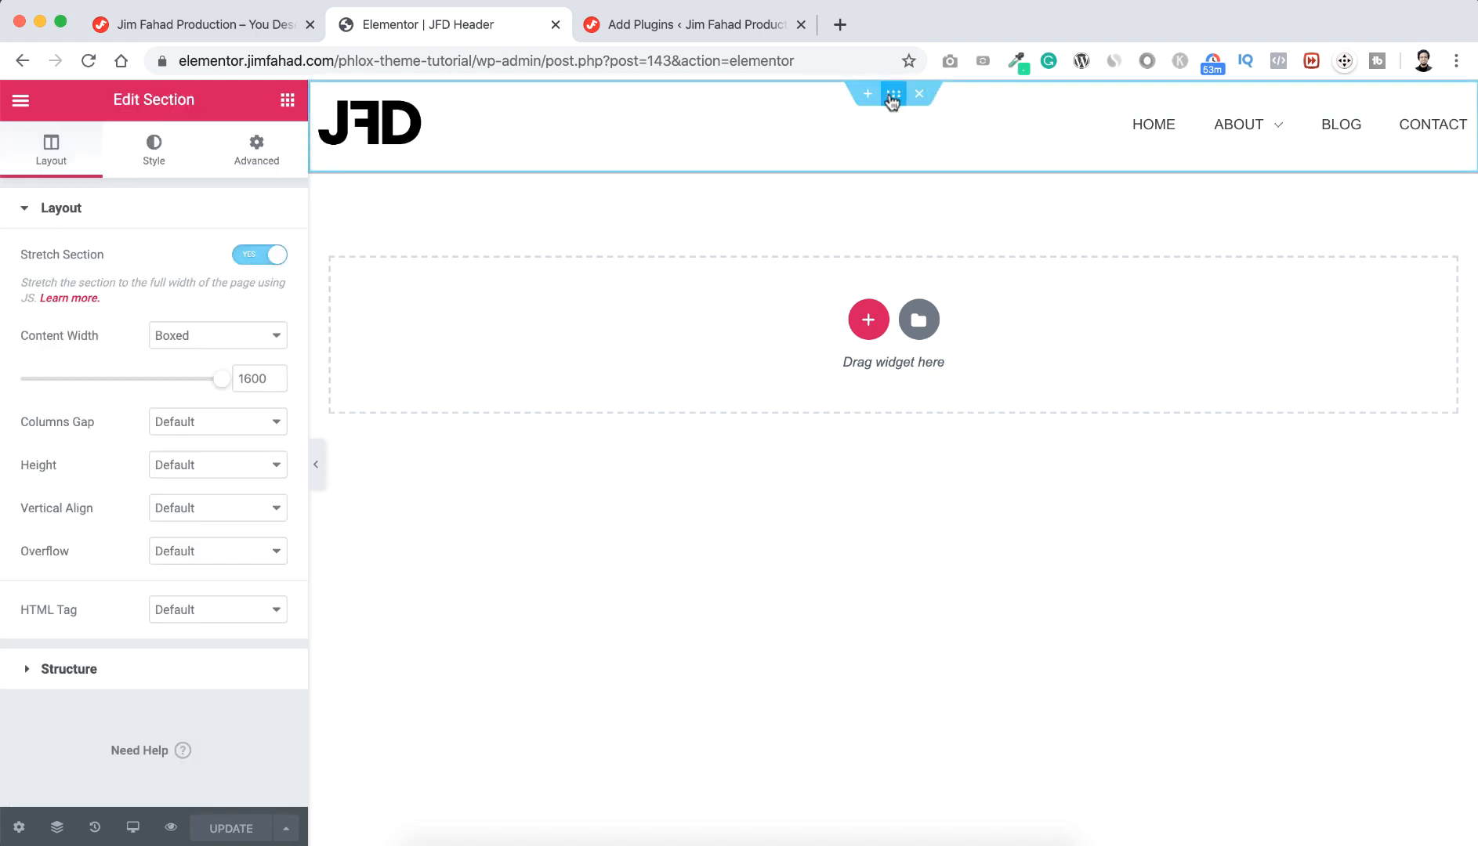
pyautogui.click(172, 160)
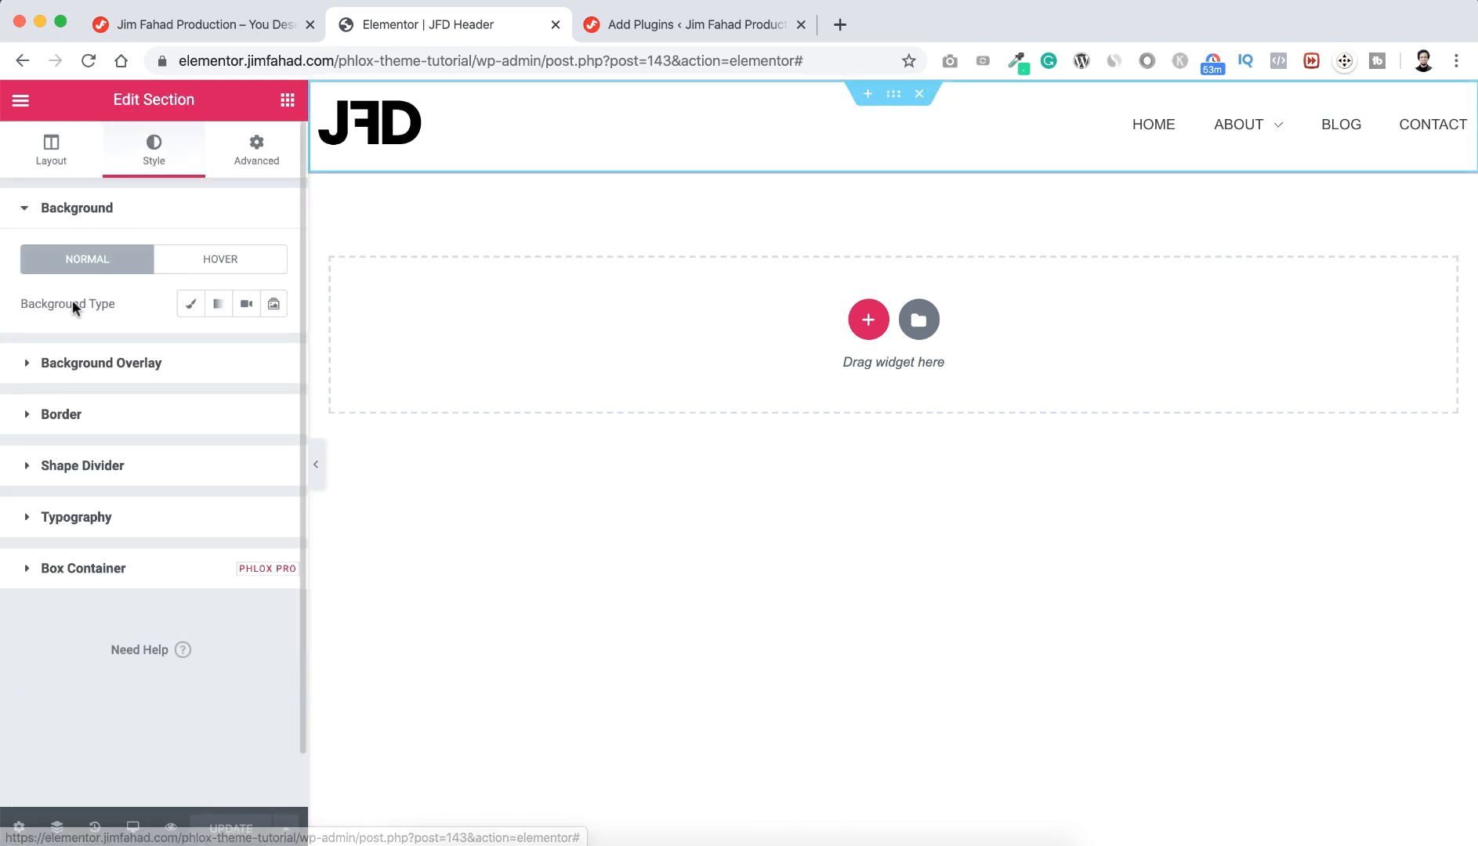
pyautogui.click(189, 308)
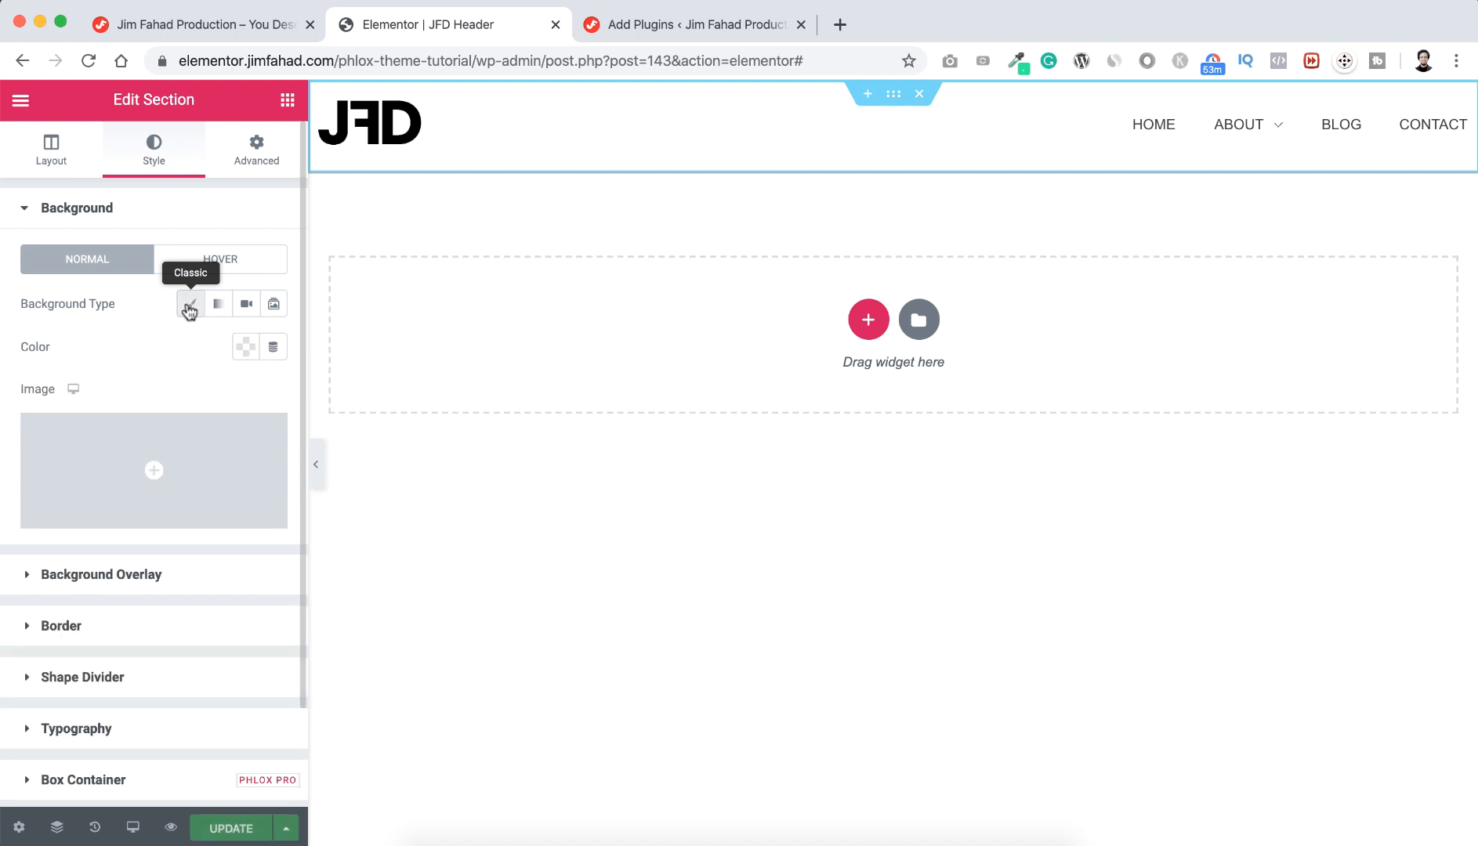
pyautogui.click(246, 360)
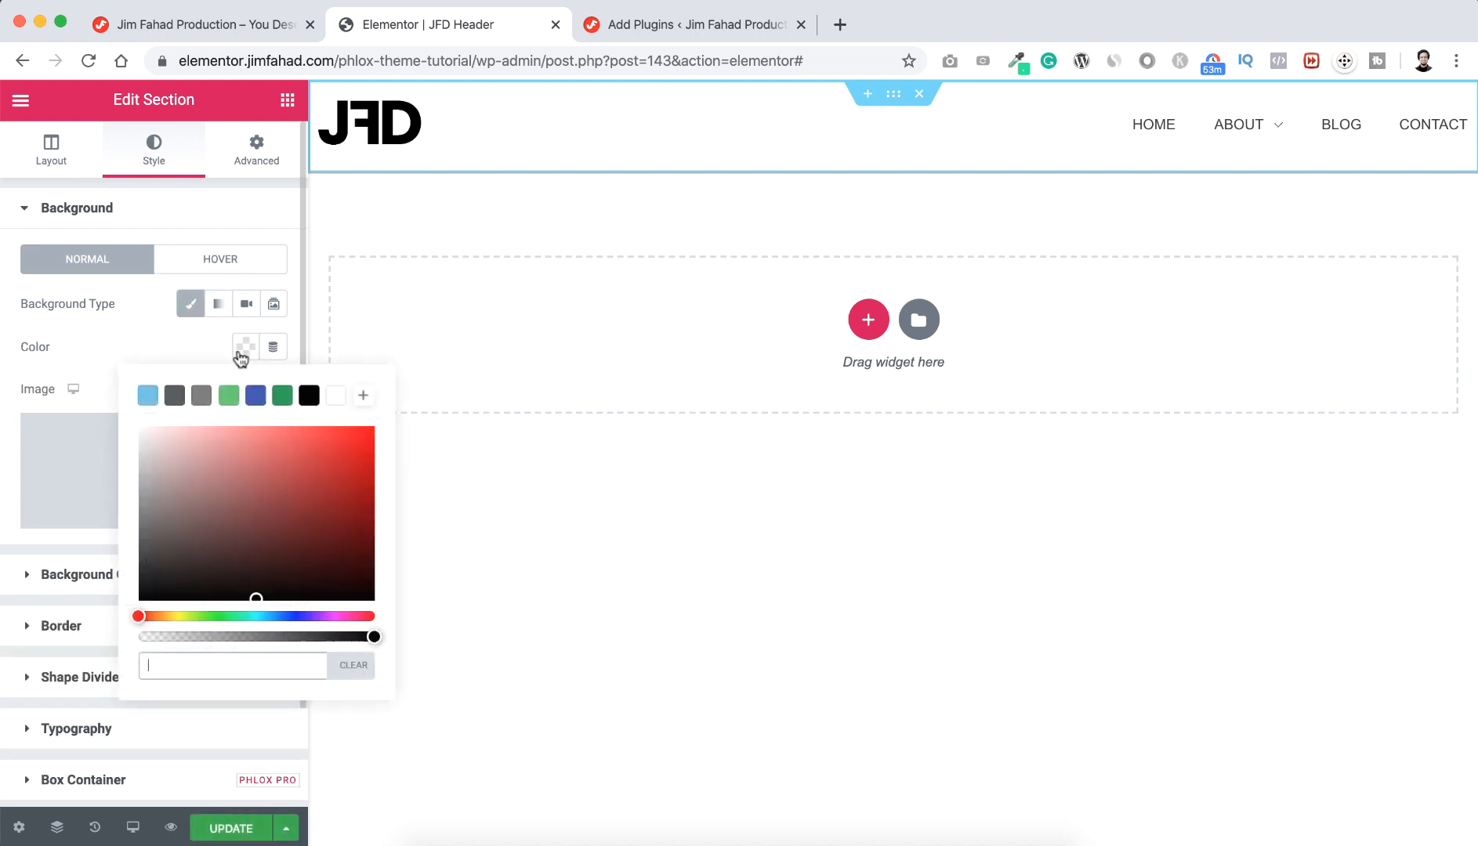
pyautogui.click(181, 470)
pyautogui.moveTo(181, 470); pyautogui.dragTo(140, 428)
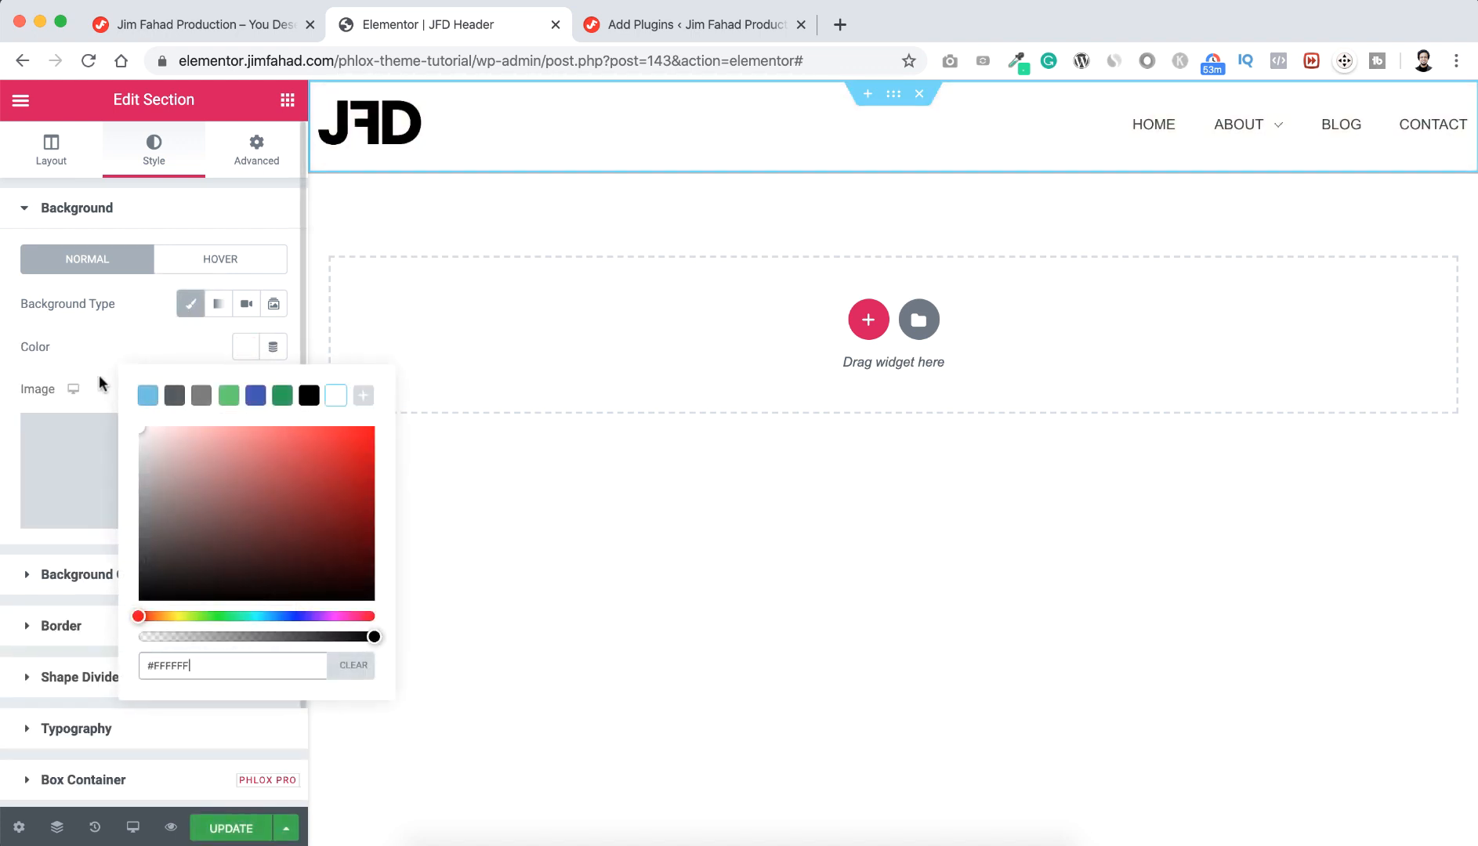
pyautogui.click(100, 384)
# Update the header template, exit to the WordPress dashboard and visit the live site
pyautogui.click(221, 832)
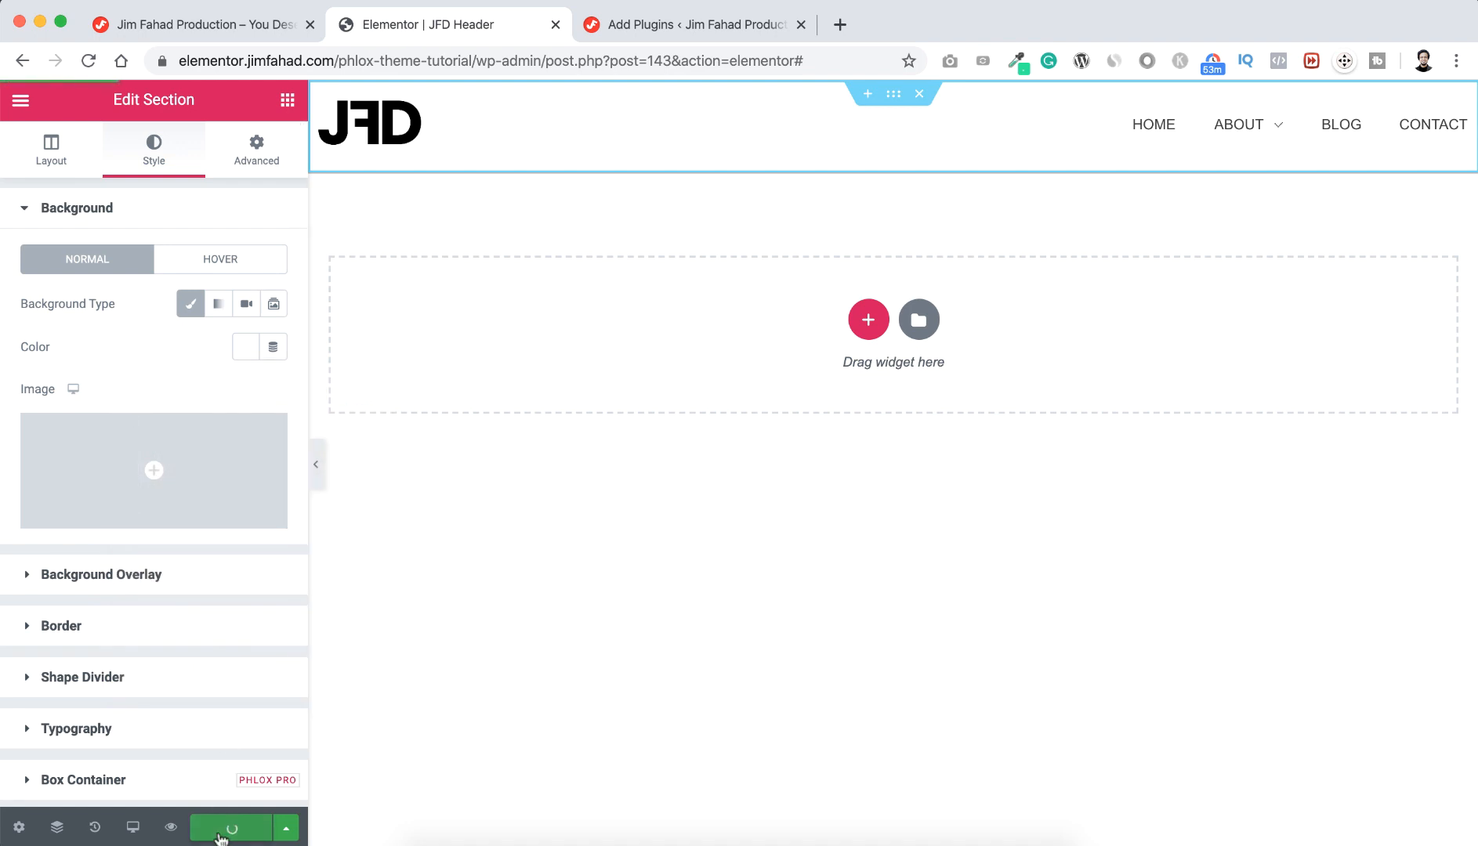
pyautogui.click(21, 102)
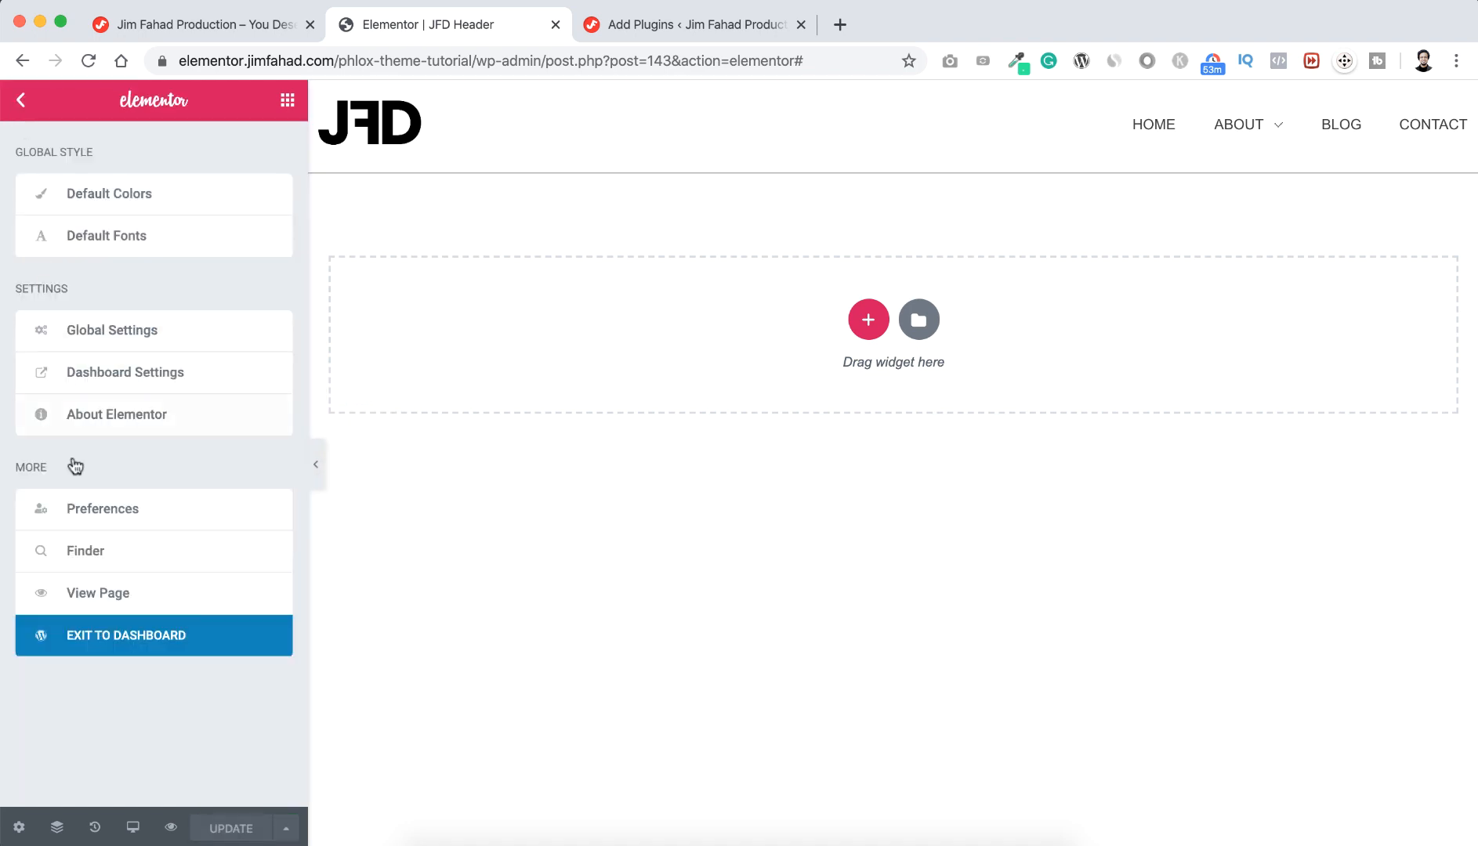
pyautogui.click(125, 635)
pyautogui.moveTo(75, 97)
pyautogui.click(92, 133)
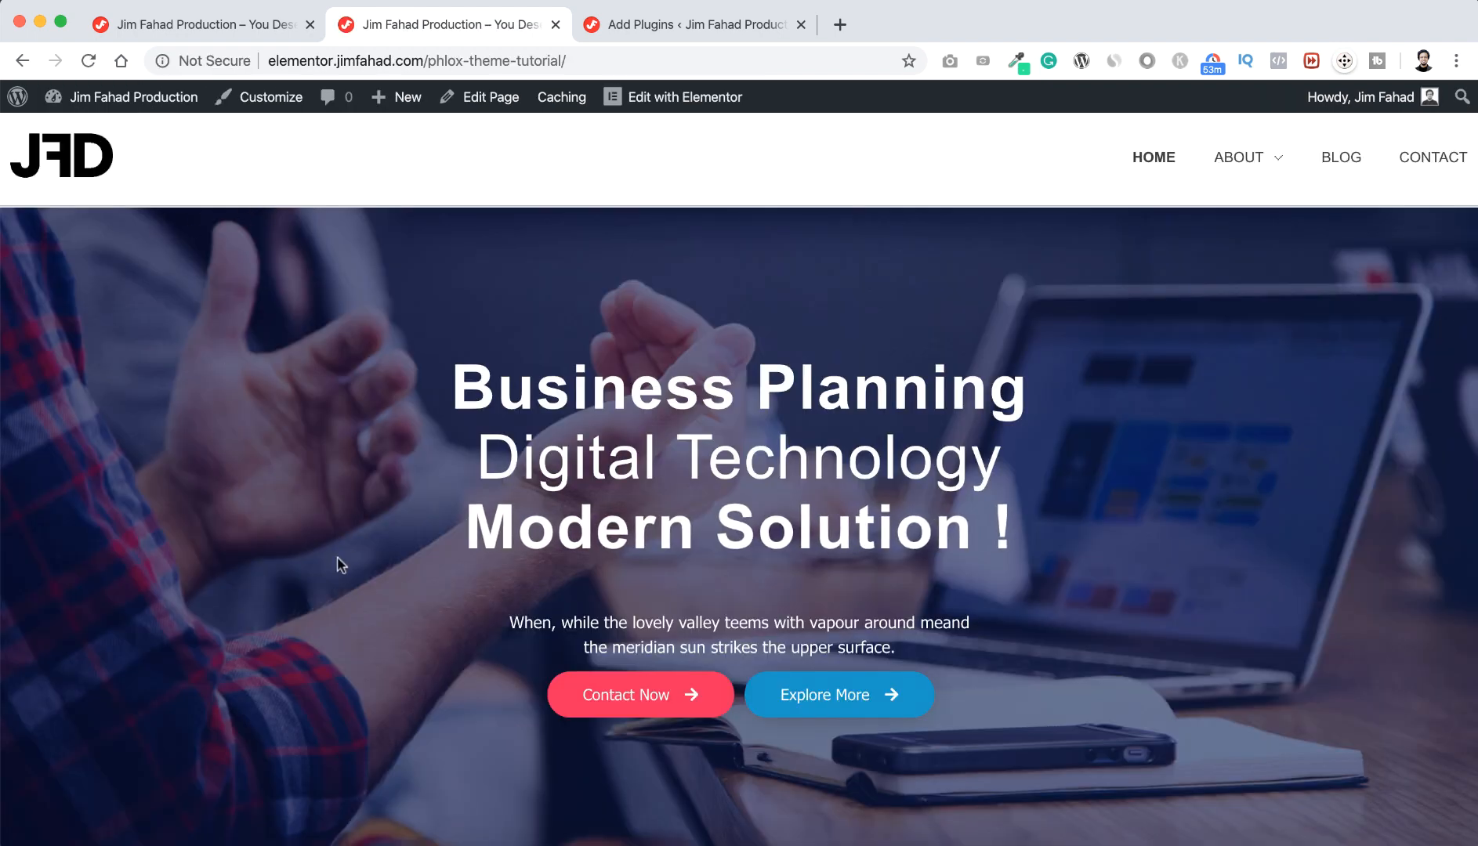
# Examine the sticky header's background over the home page sections from the services down to the testimonials
pyautogui.scroll(-10, 337, 558)
pyautogui.scroll(-10, 337, 558)
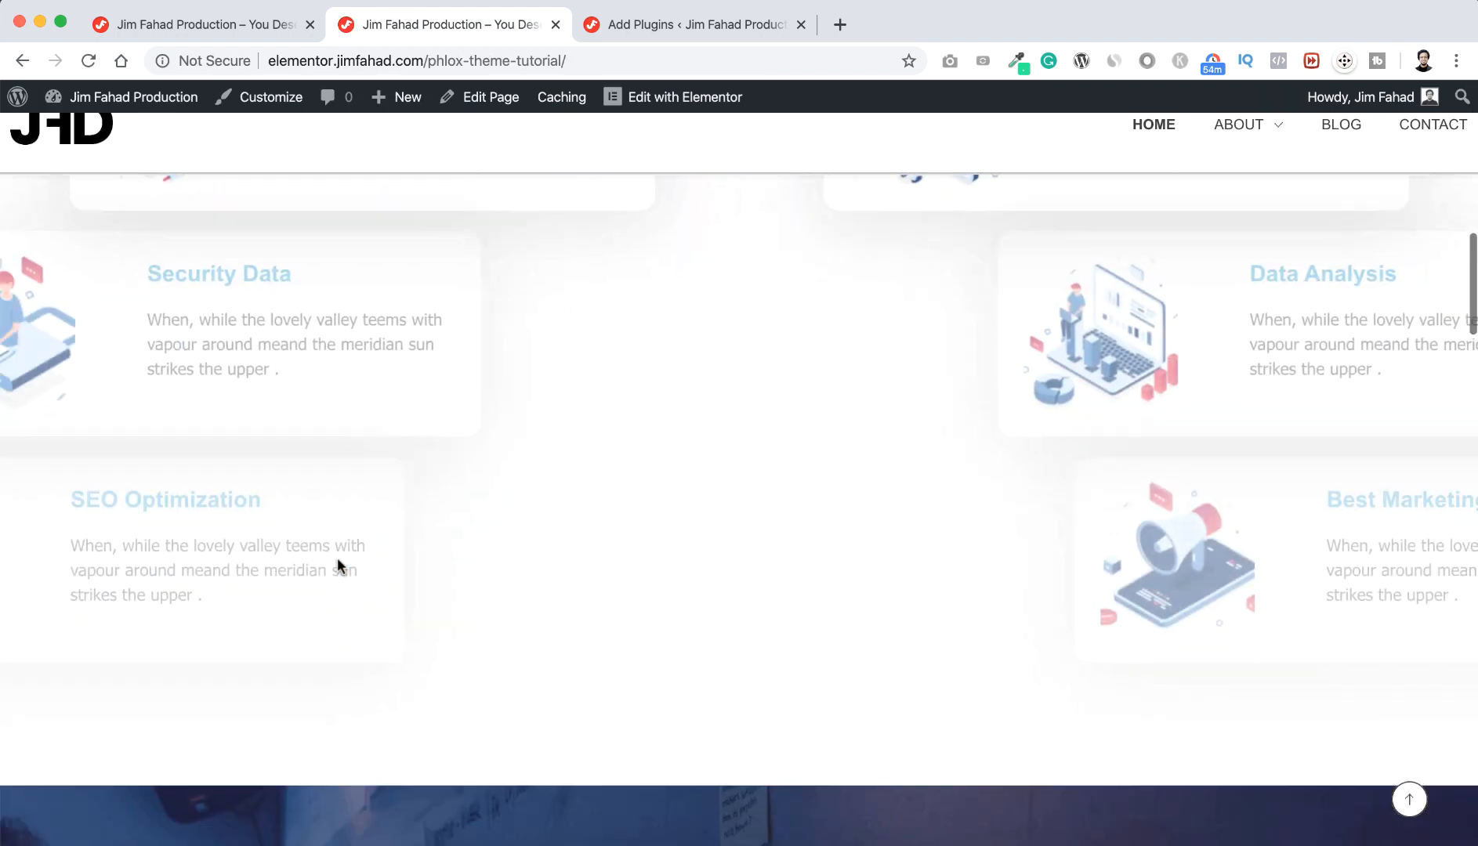
pyautogui.scroll(5, 337, 558)
pyautogui.scroll(-8, 337, 558)
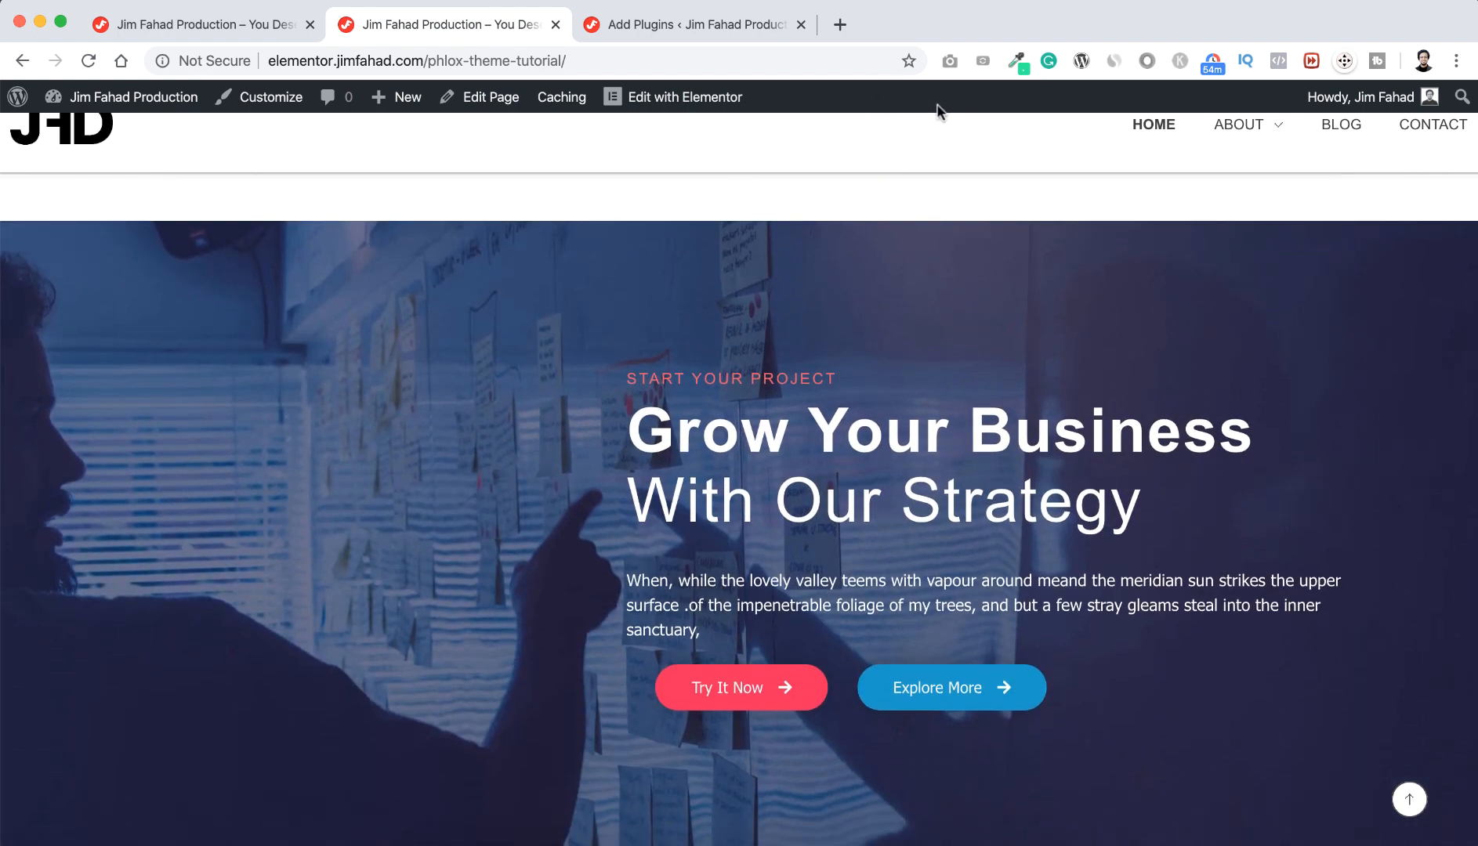
pyautogui.scroll(-10, 627, 602)
pyautogui.scroll(-15, 627, 602)
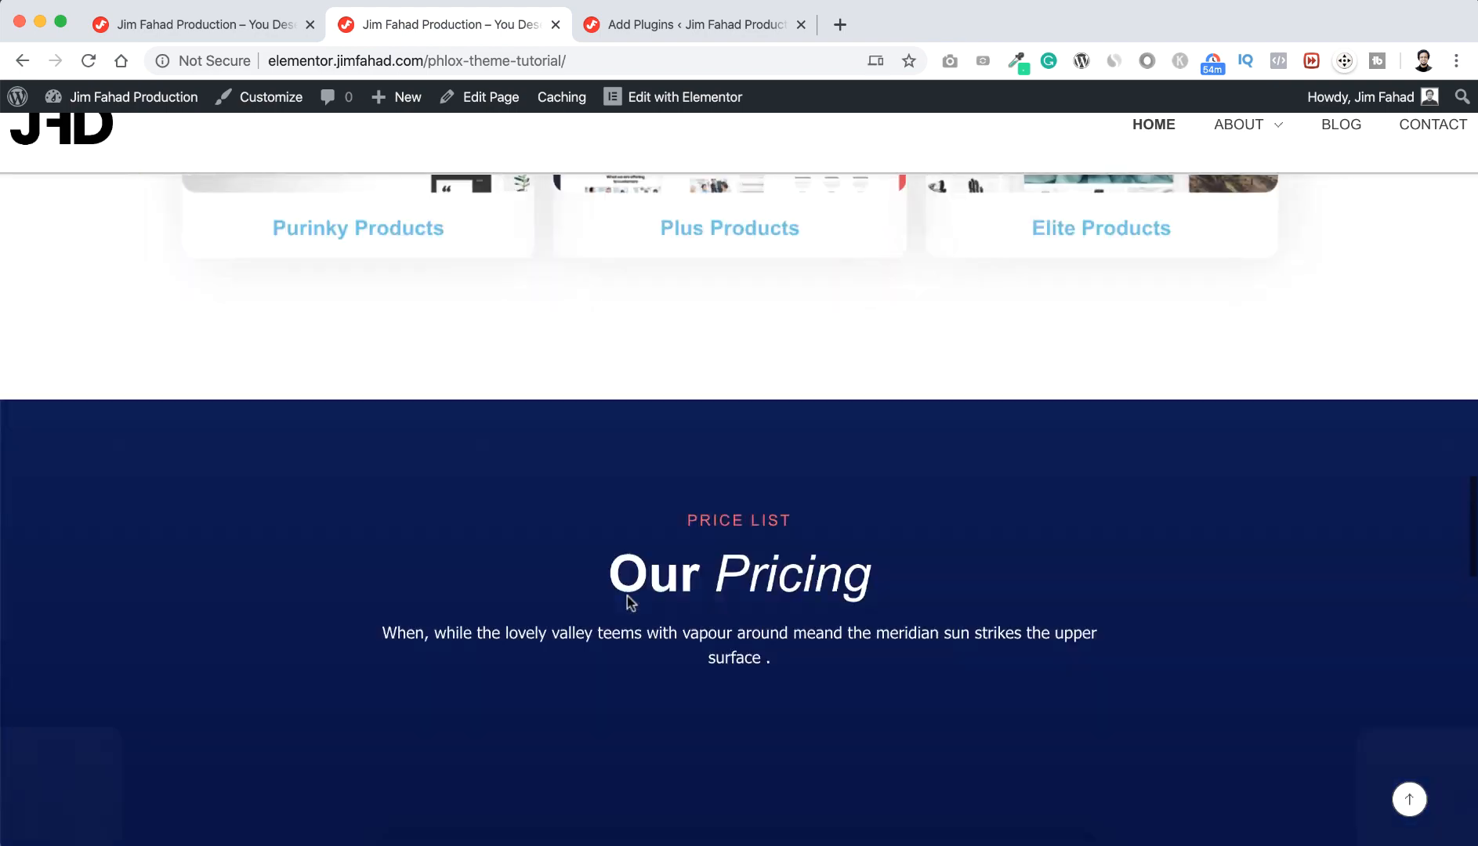
pyautogui.scroll(-5, 626, 593)
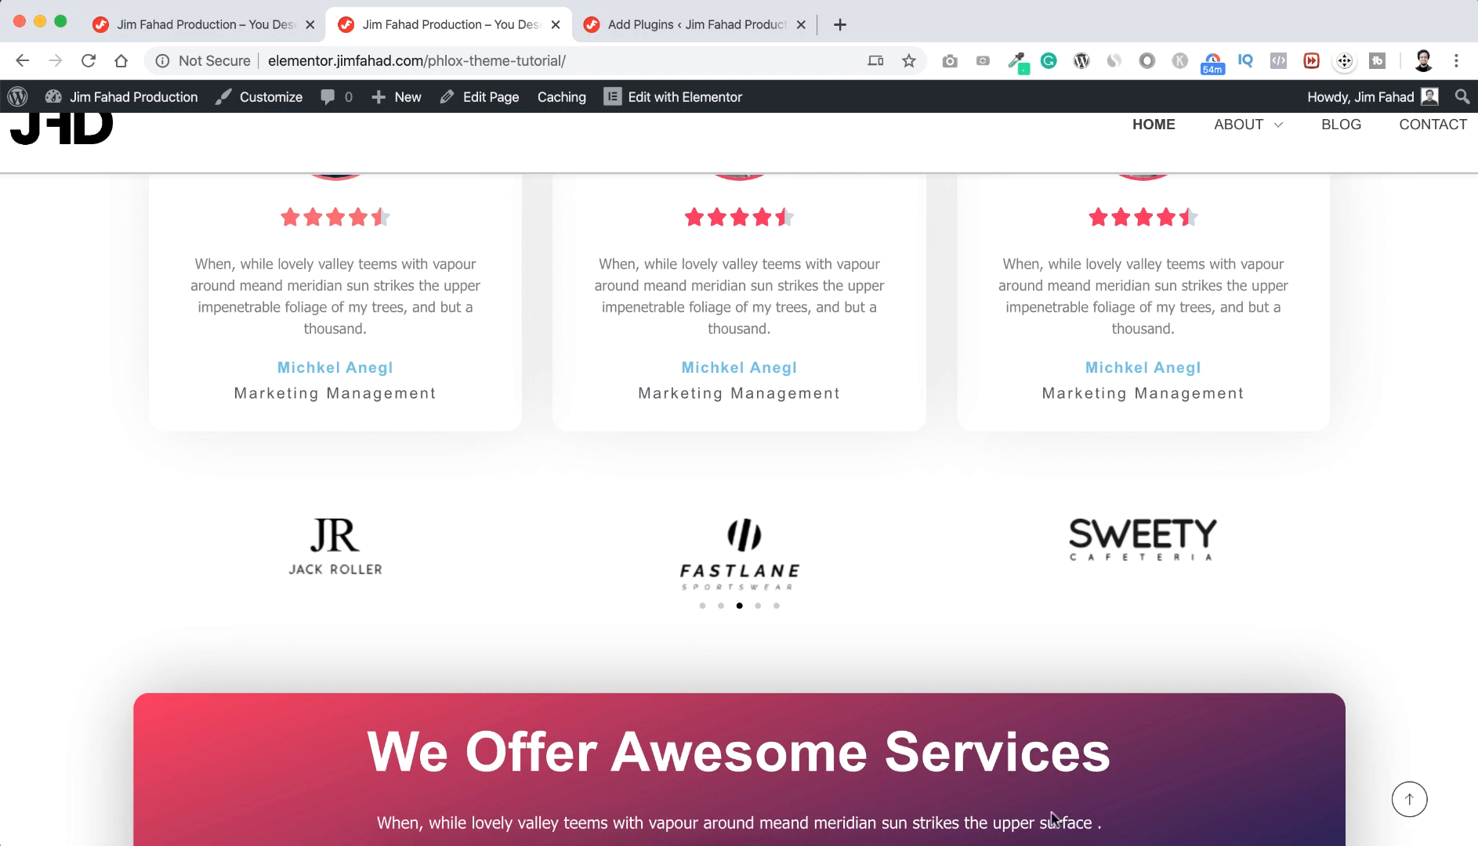
# Switch to Safari and examine the sticky header on the live home page without the WordPress admin bar
pyautogui.click(1001, 832)
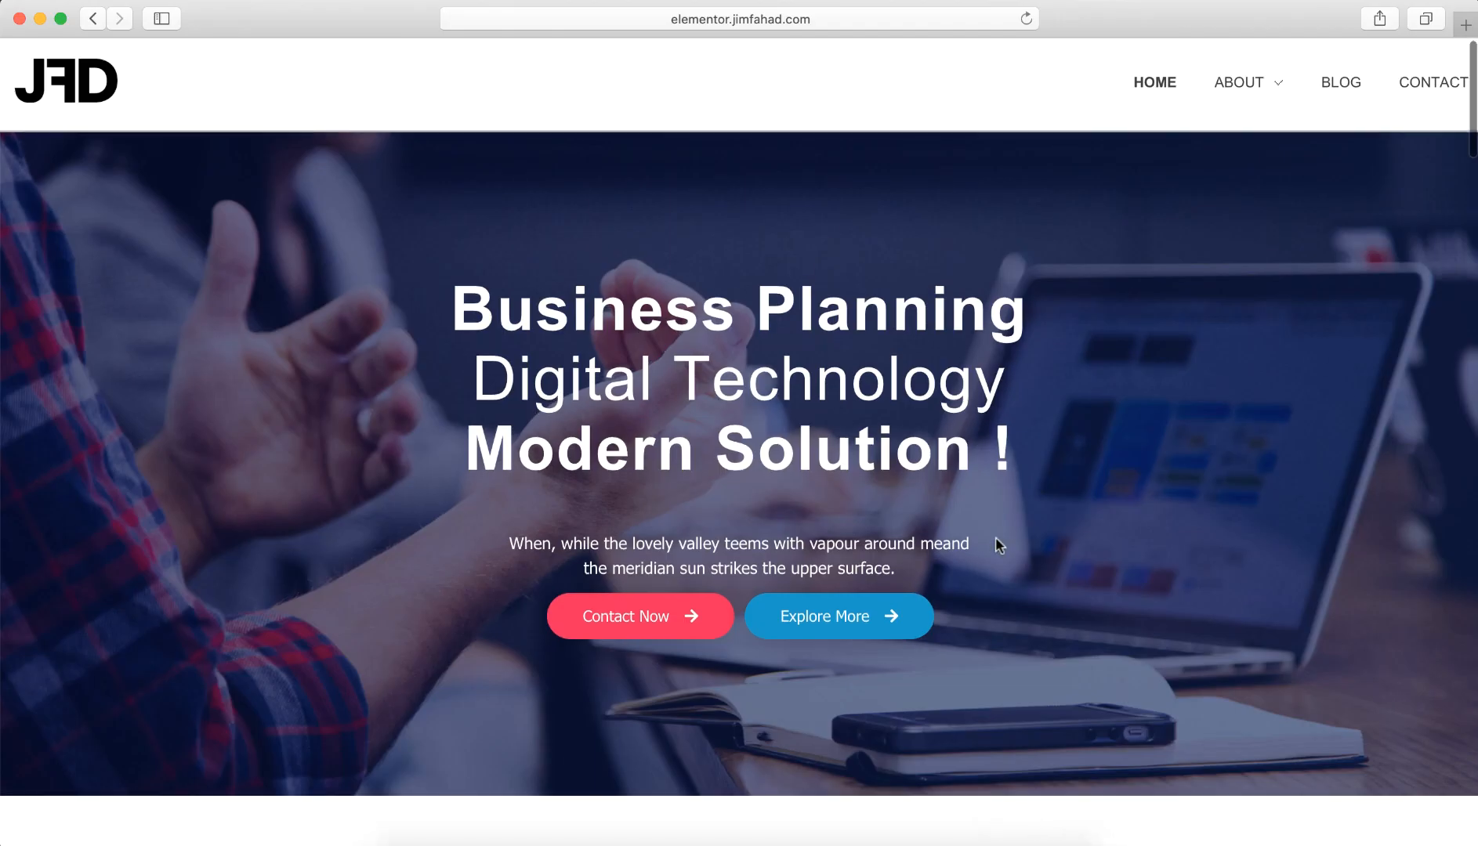
pyautogui.scroll(-10, 995, 539)
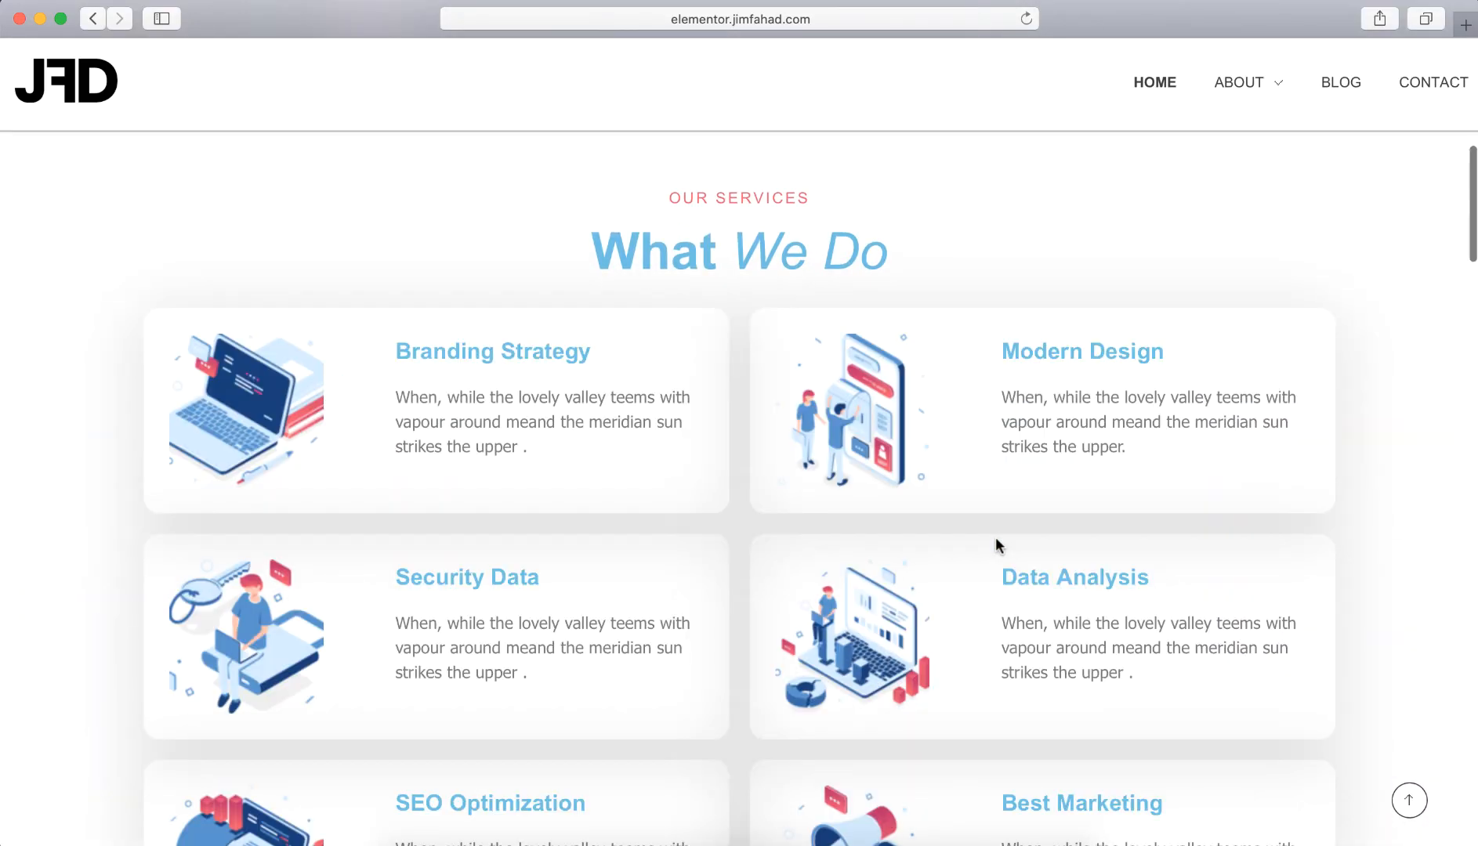
pyautogui.scroll(-10, 995, 537)
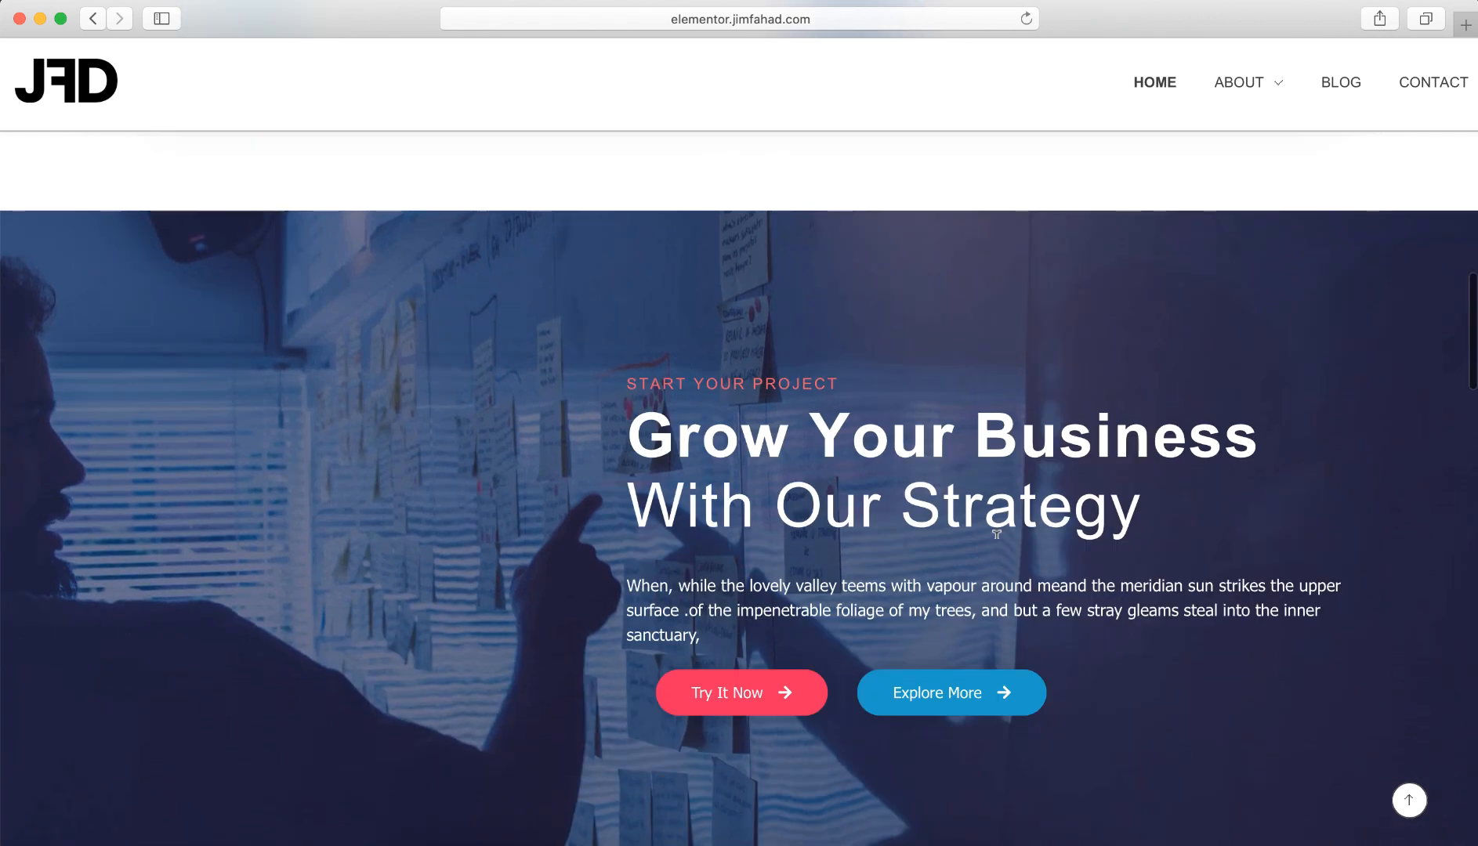
# Switch back to Chrome, view the home page down to its footer and open the WordPress dashboard
pyautogui.scroll(-10, 996, 535)
pyautogui.scroll(-5, 996, 535)
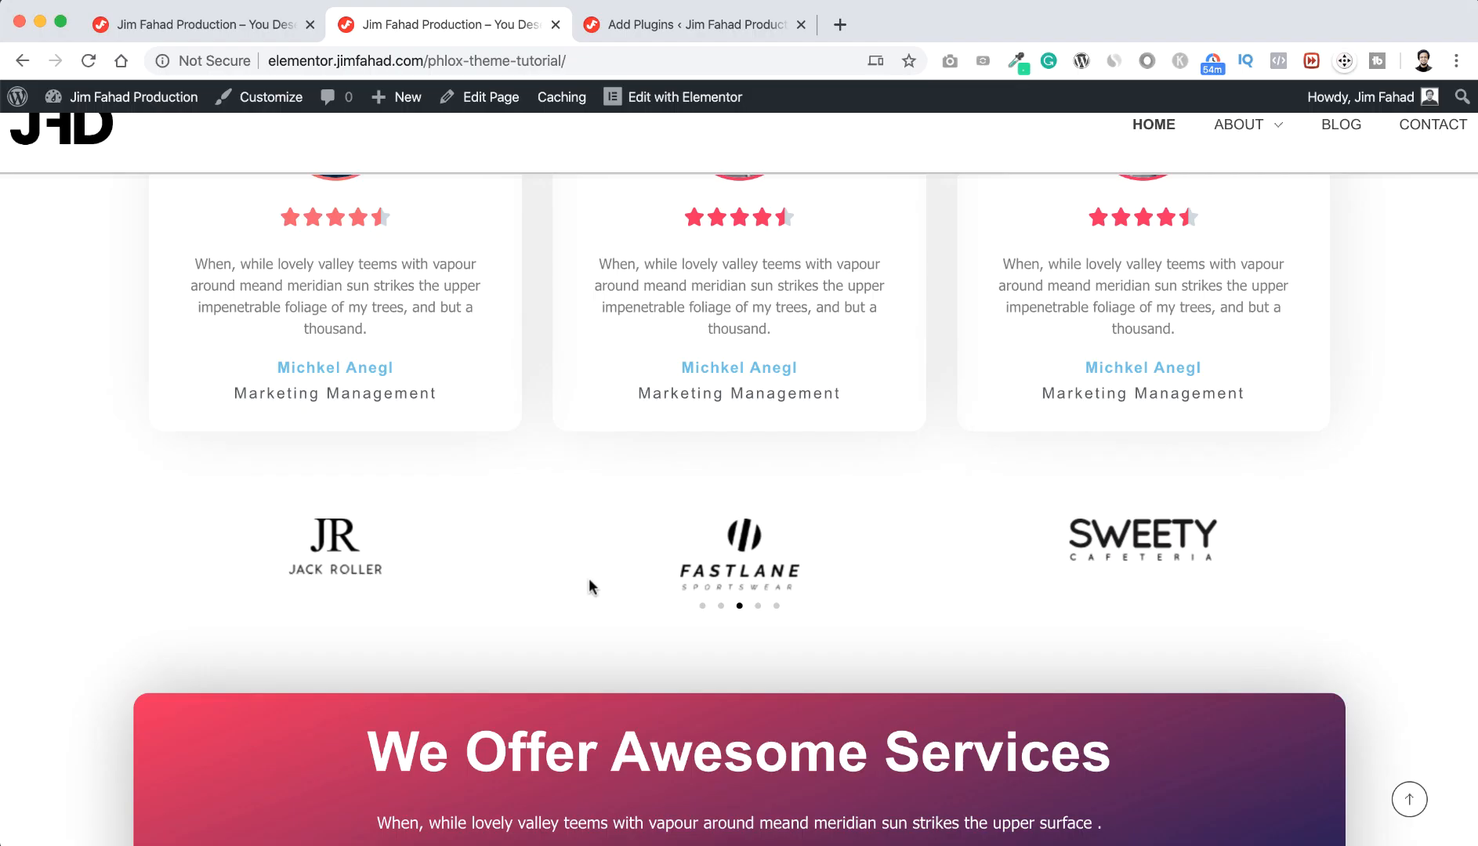
pyautogui.scroll(-5, 589, 580)
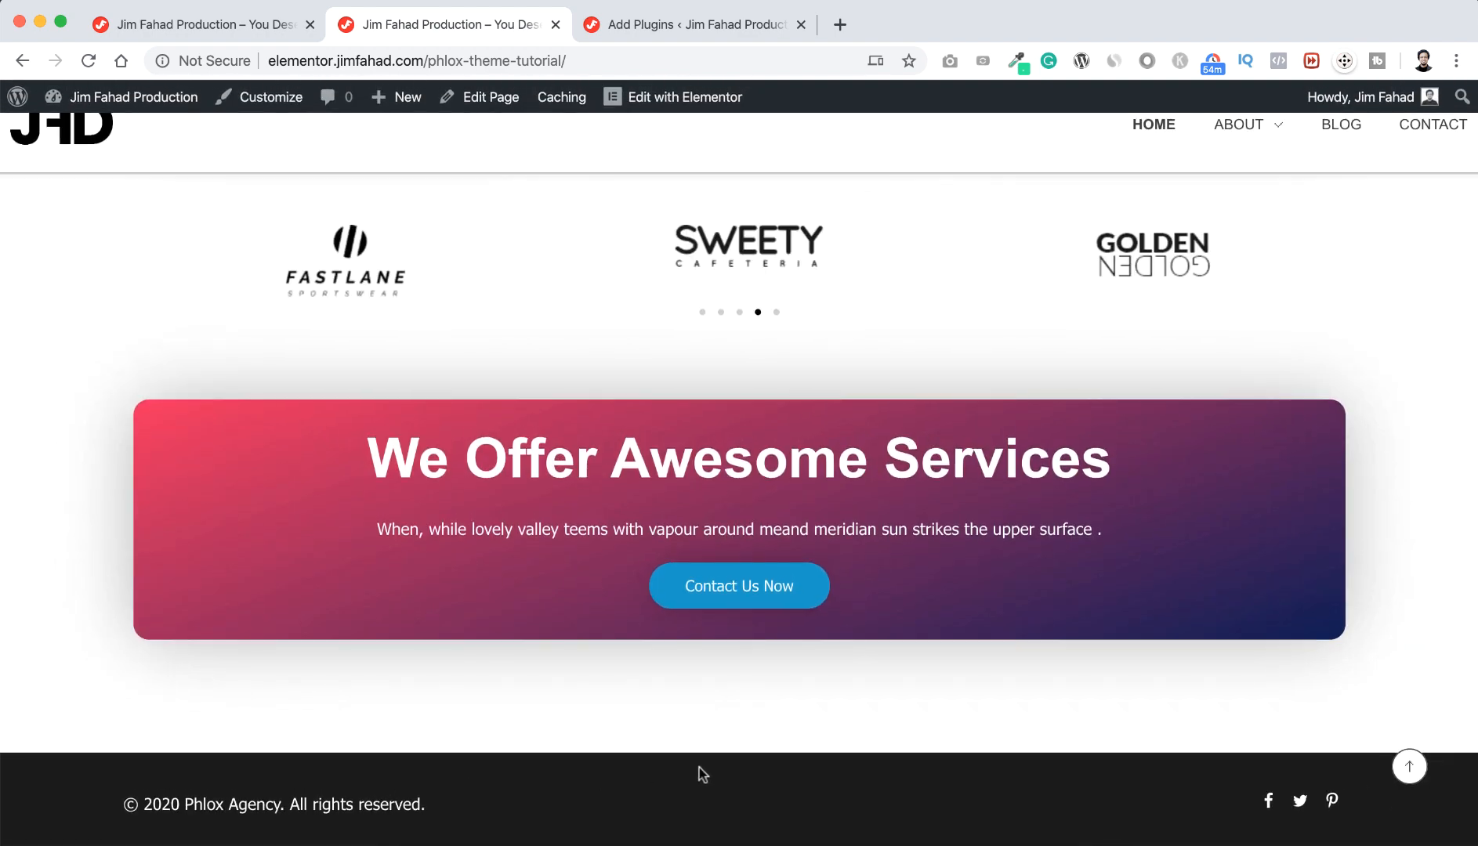
pyautogui.moveTo(118, 96)
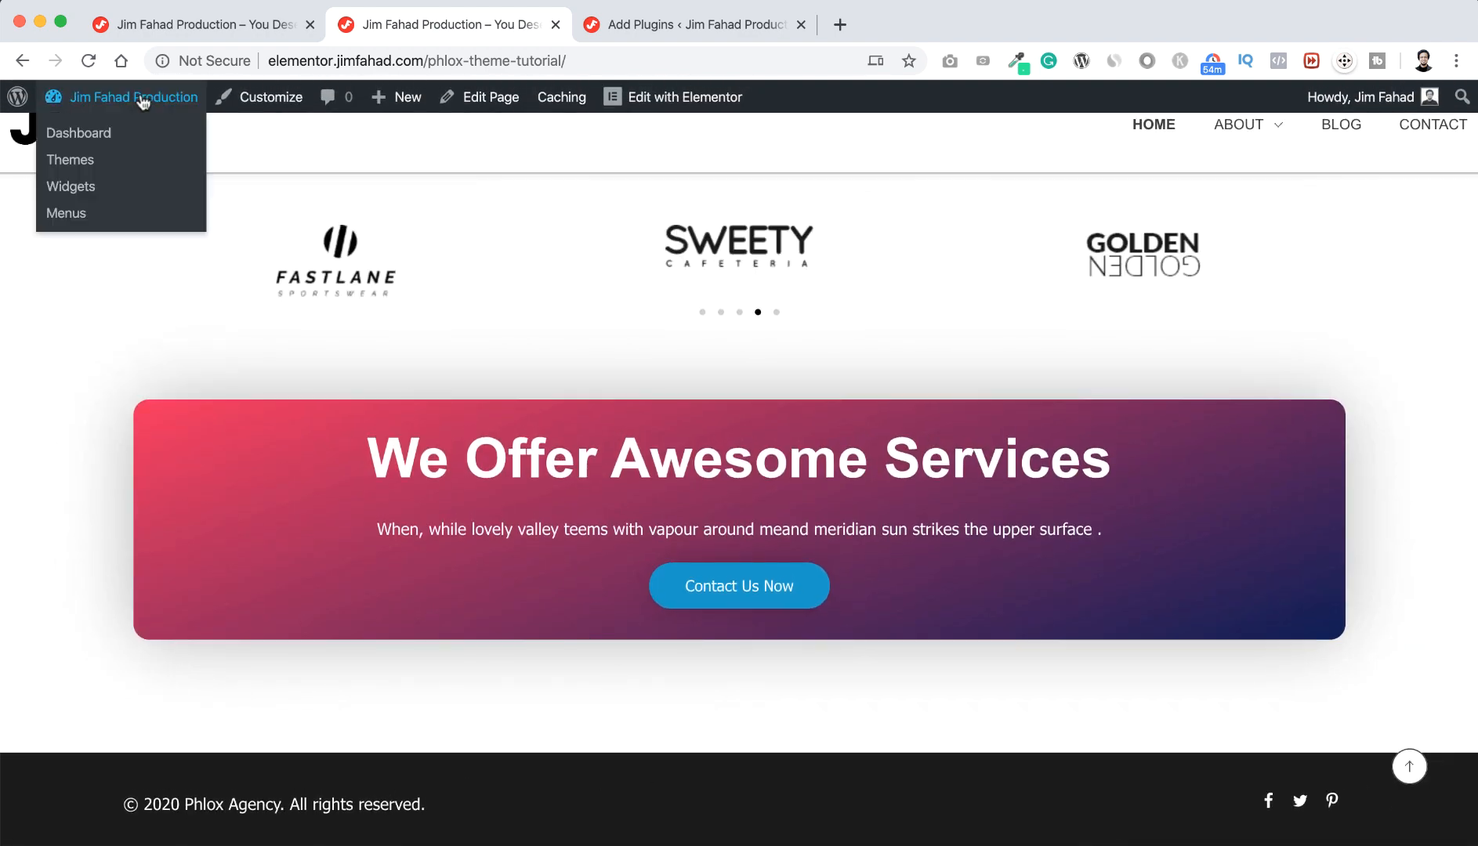
pyautogui.click(113, 133)
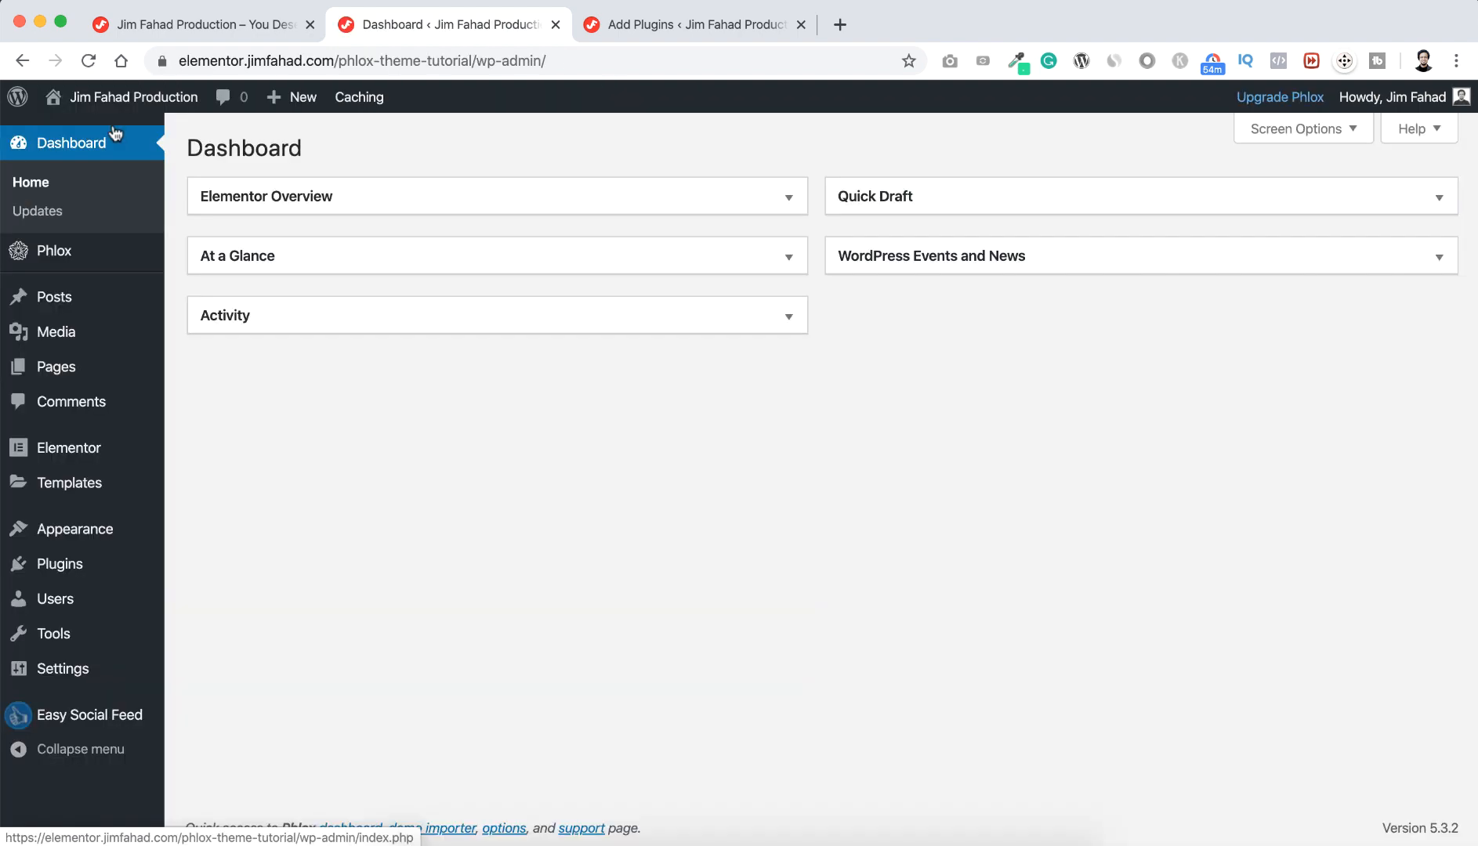
# Create a new Elementor template of type Footer named "JFD Footer"
pyautogui.moveTo(33, 488)
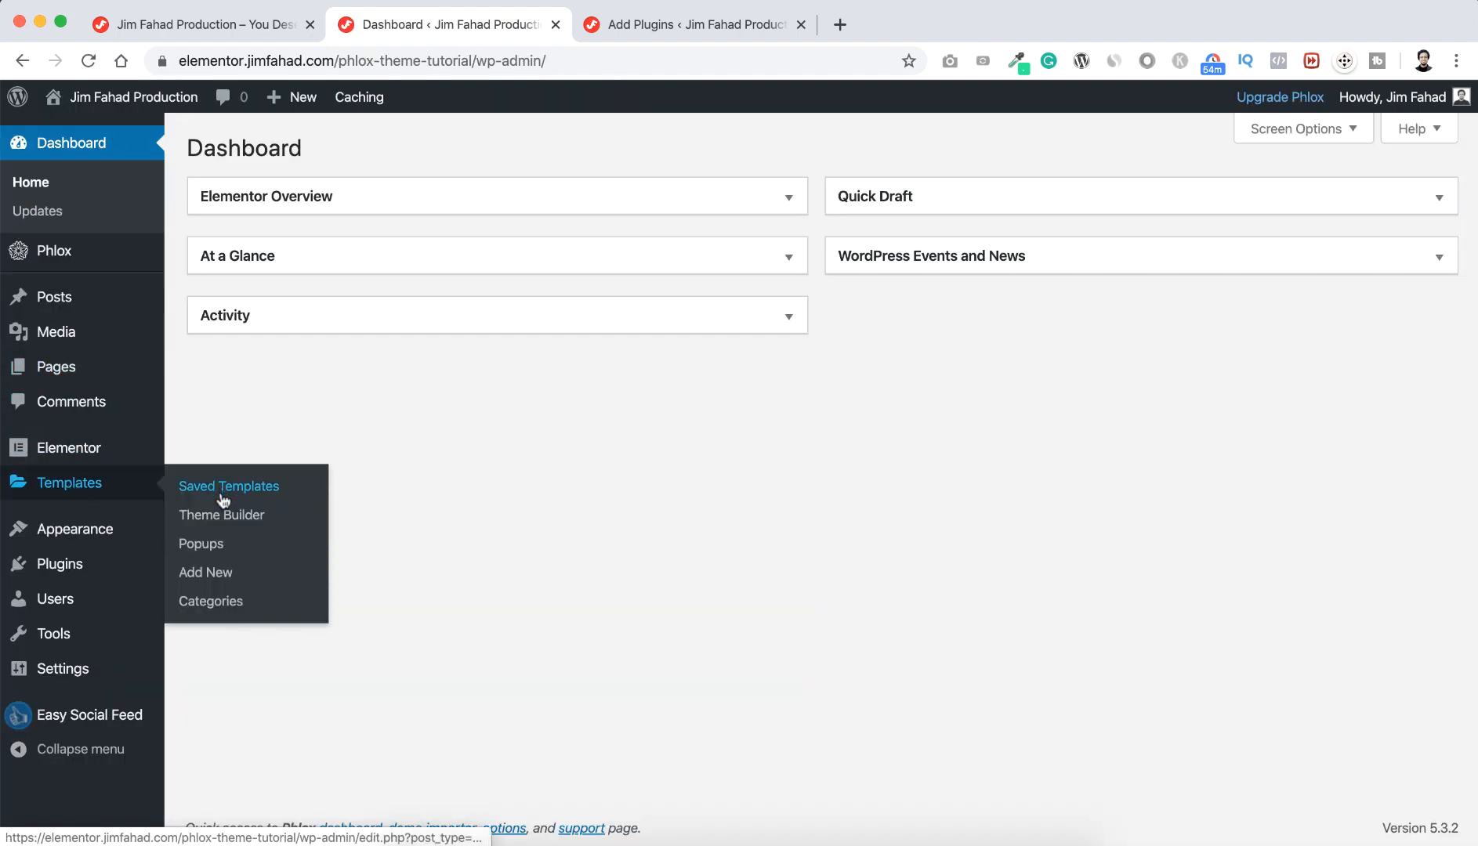
pyautogui.click(215, 578)
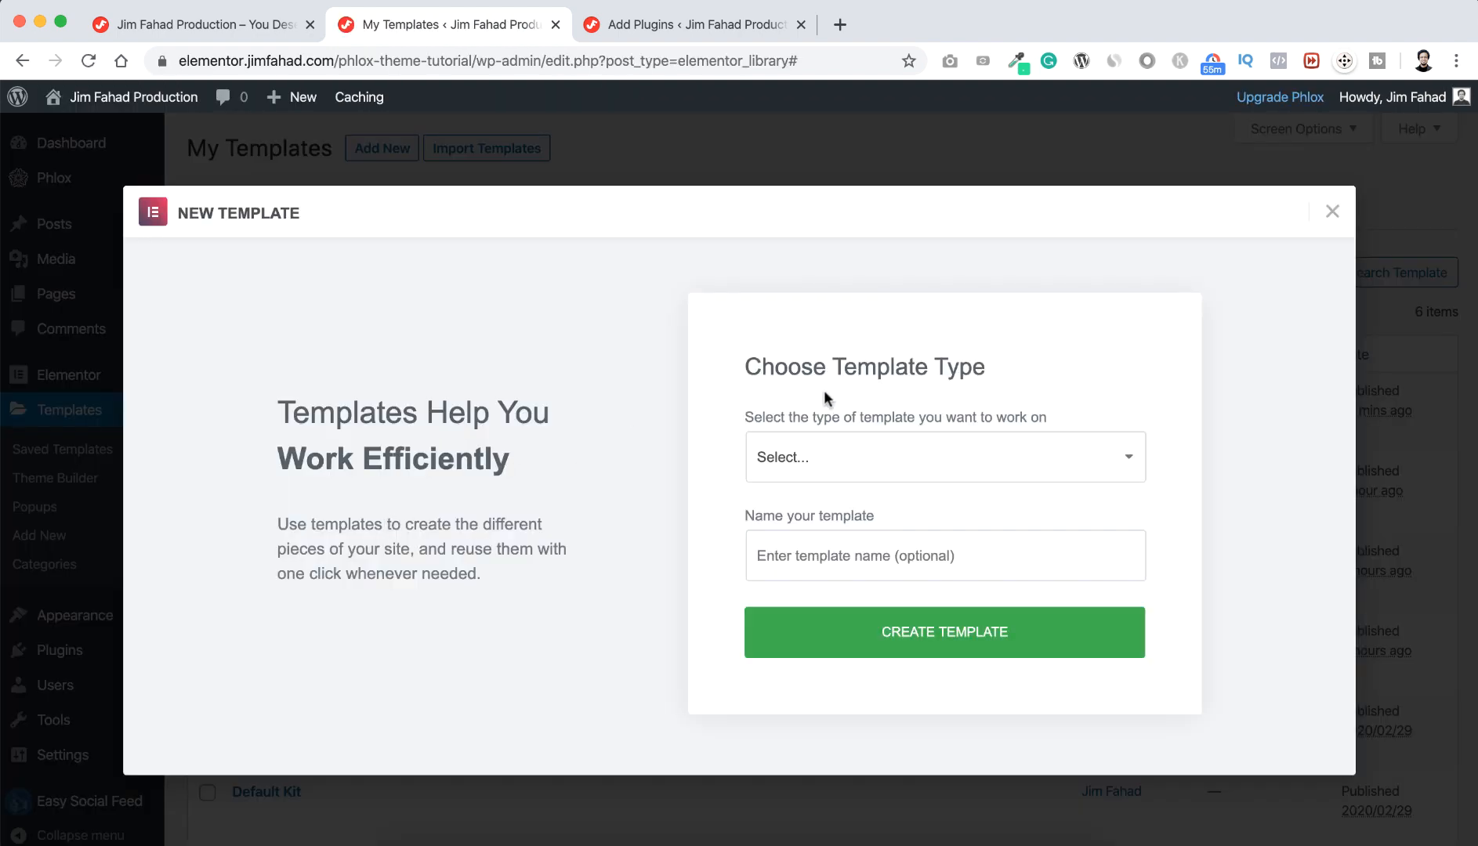
pyautogui.click(861, 458)
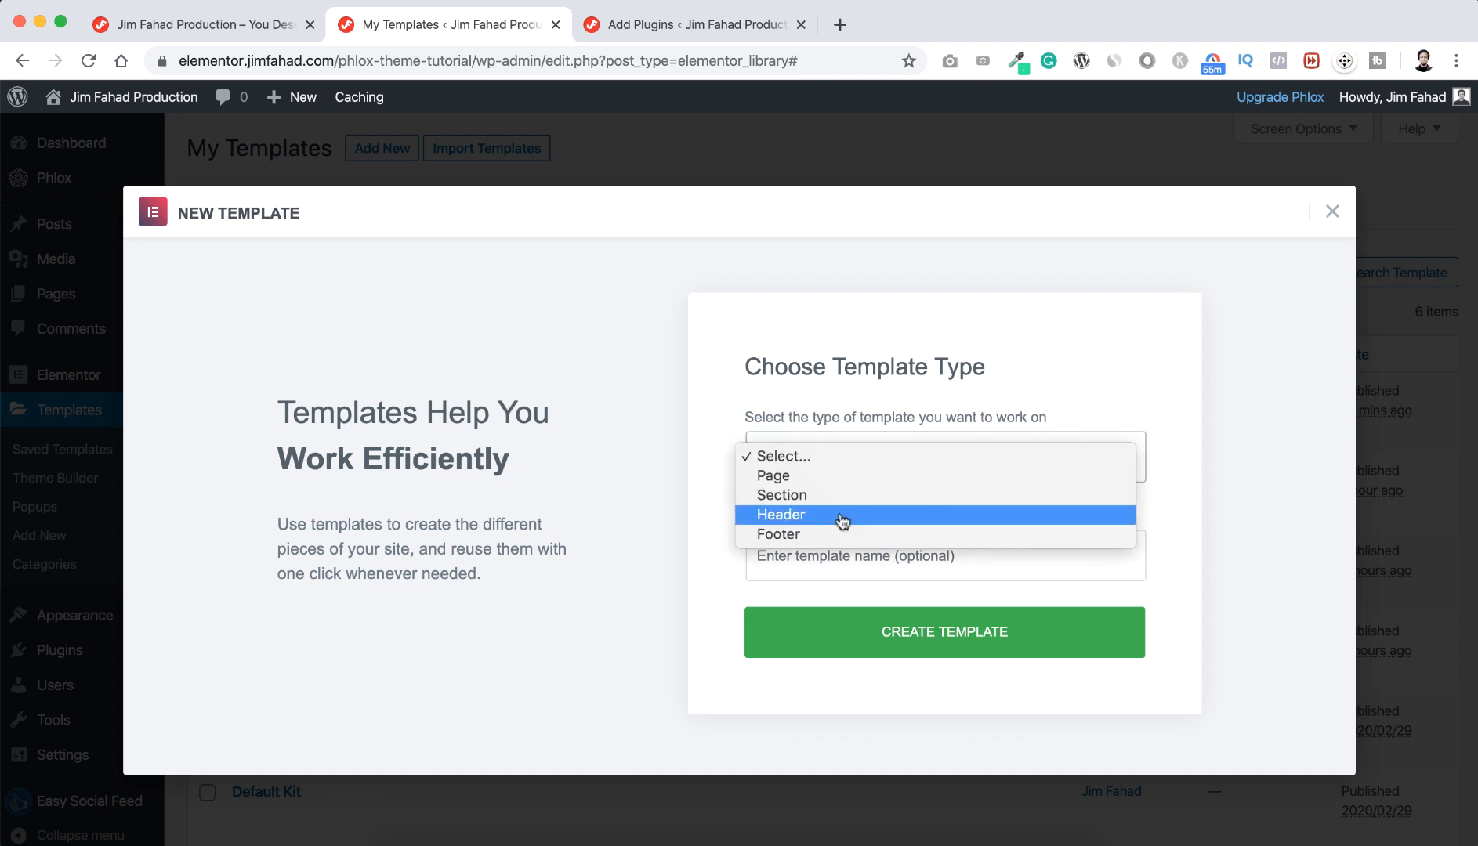
pyautogui.click(823, 538)
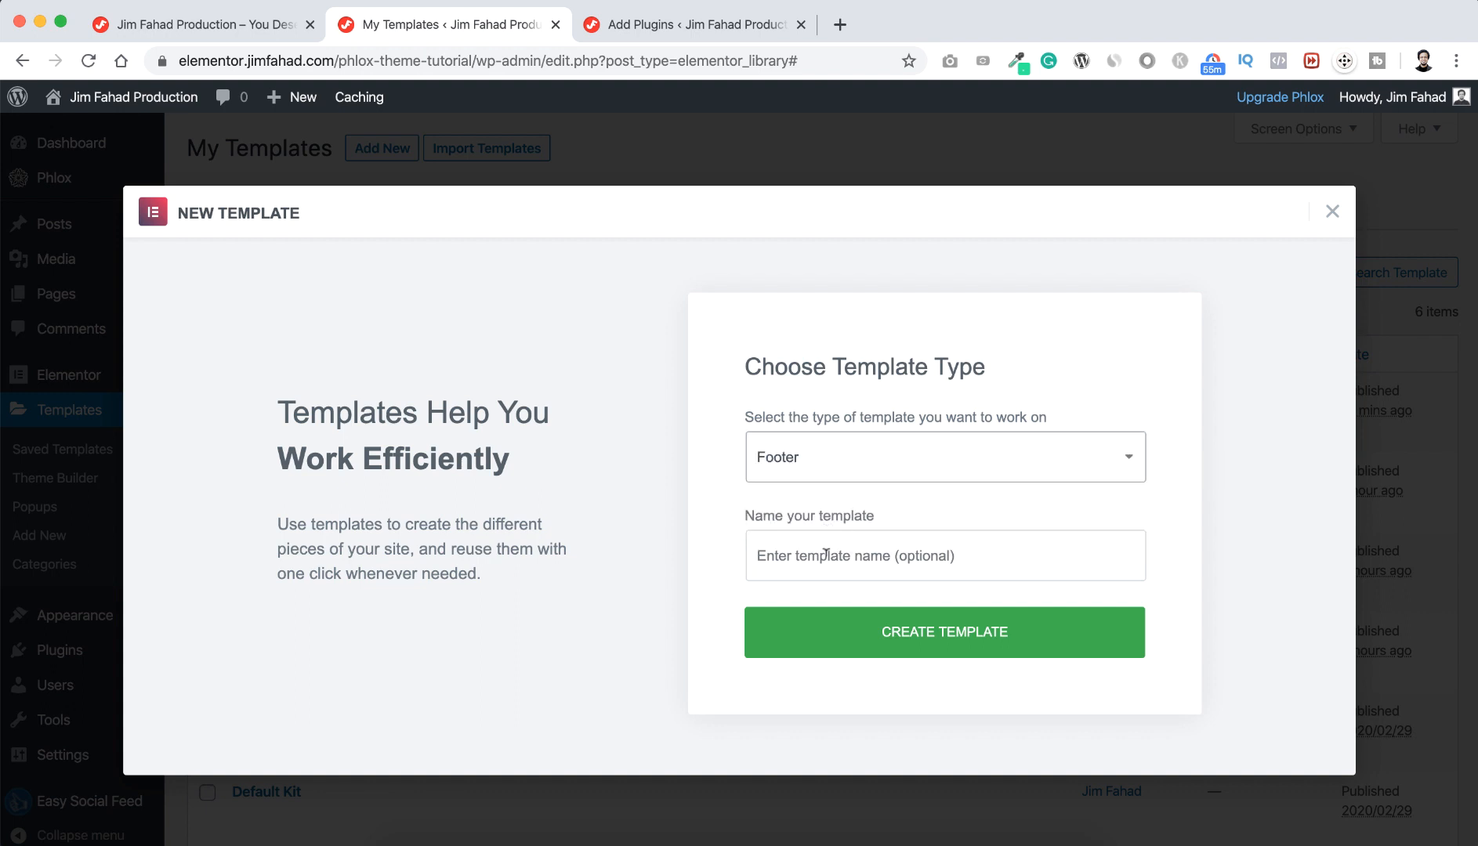
pyautogui.click(826, 554)
pyautogui.write('JFD ')
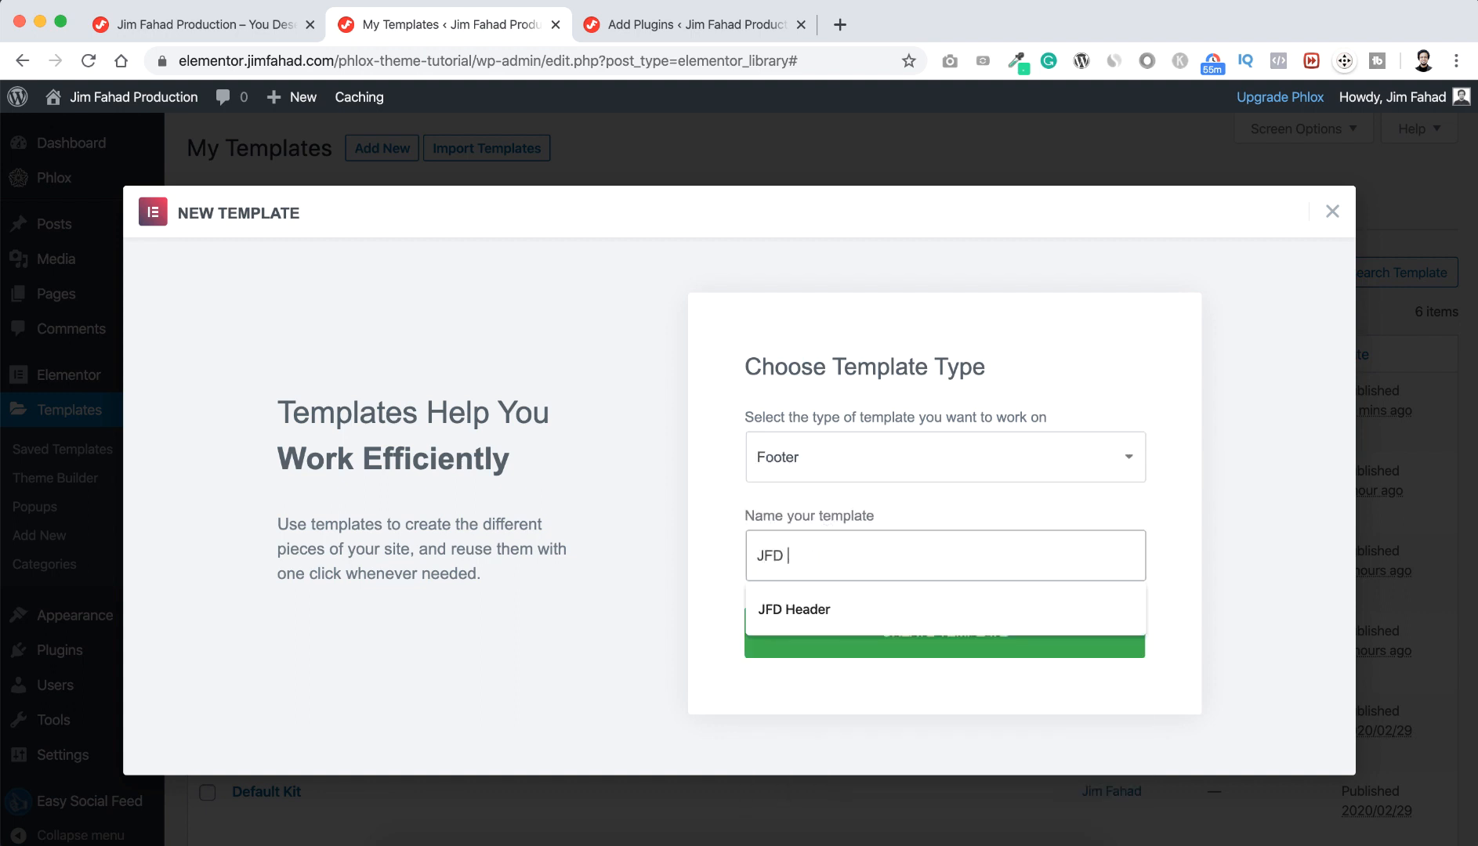
pyautogui.write('Footer')
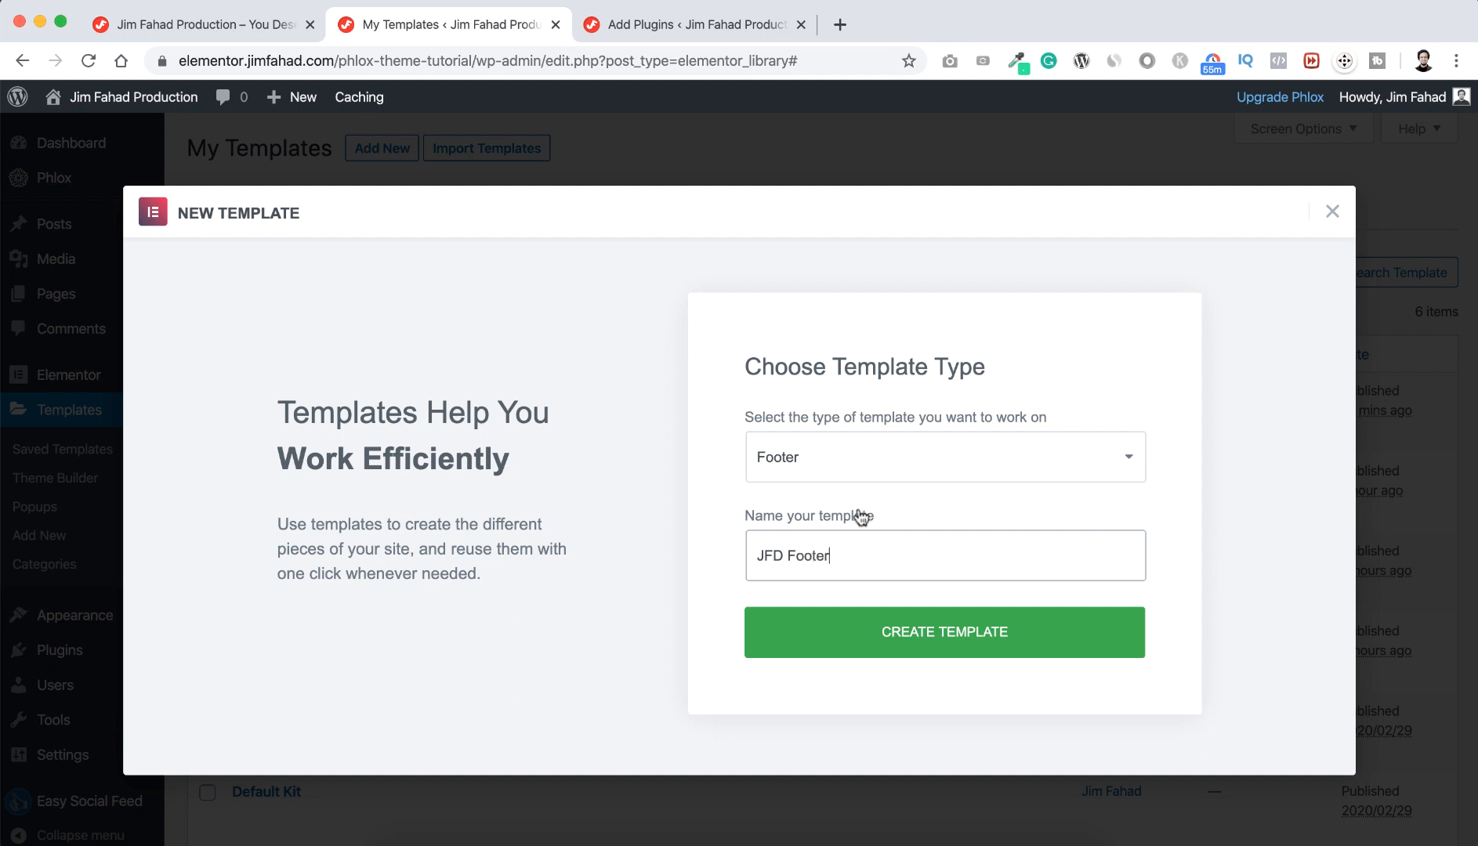
pyautogui.click(946, 639)
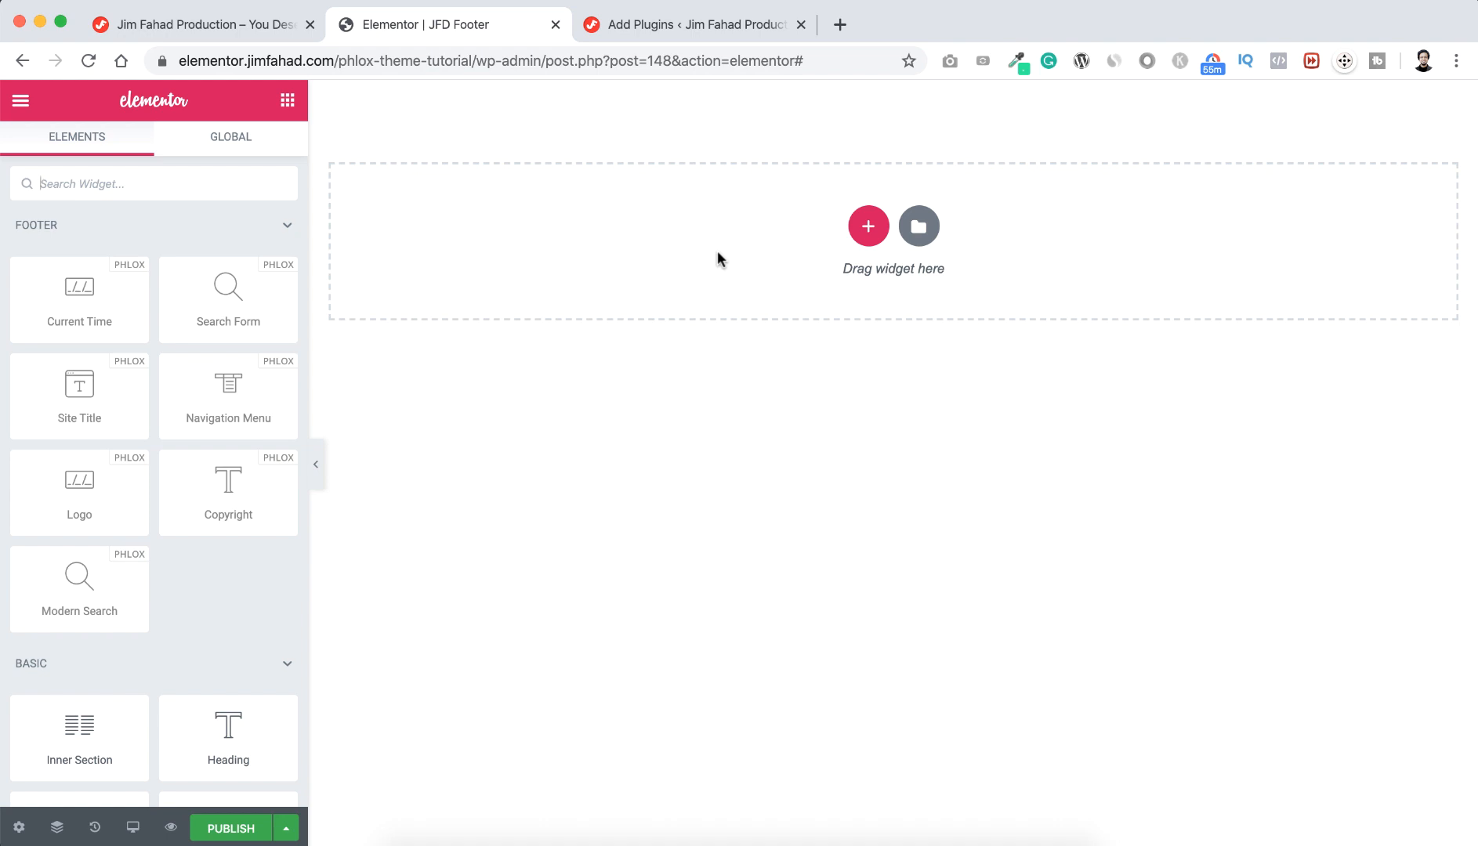
# Add a section with two equal columns to the footer and place a Copyright widget in the first column
pyautogui.click(868, 226)
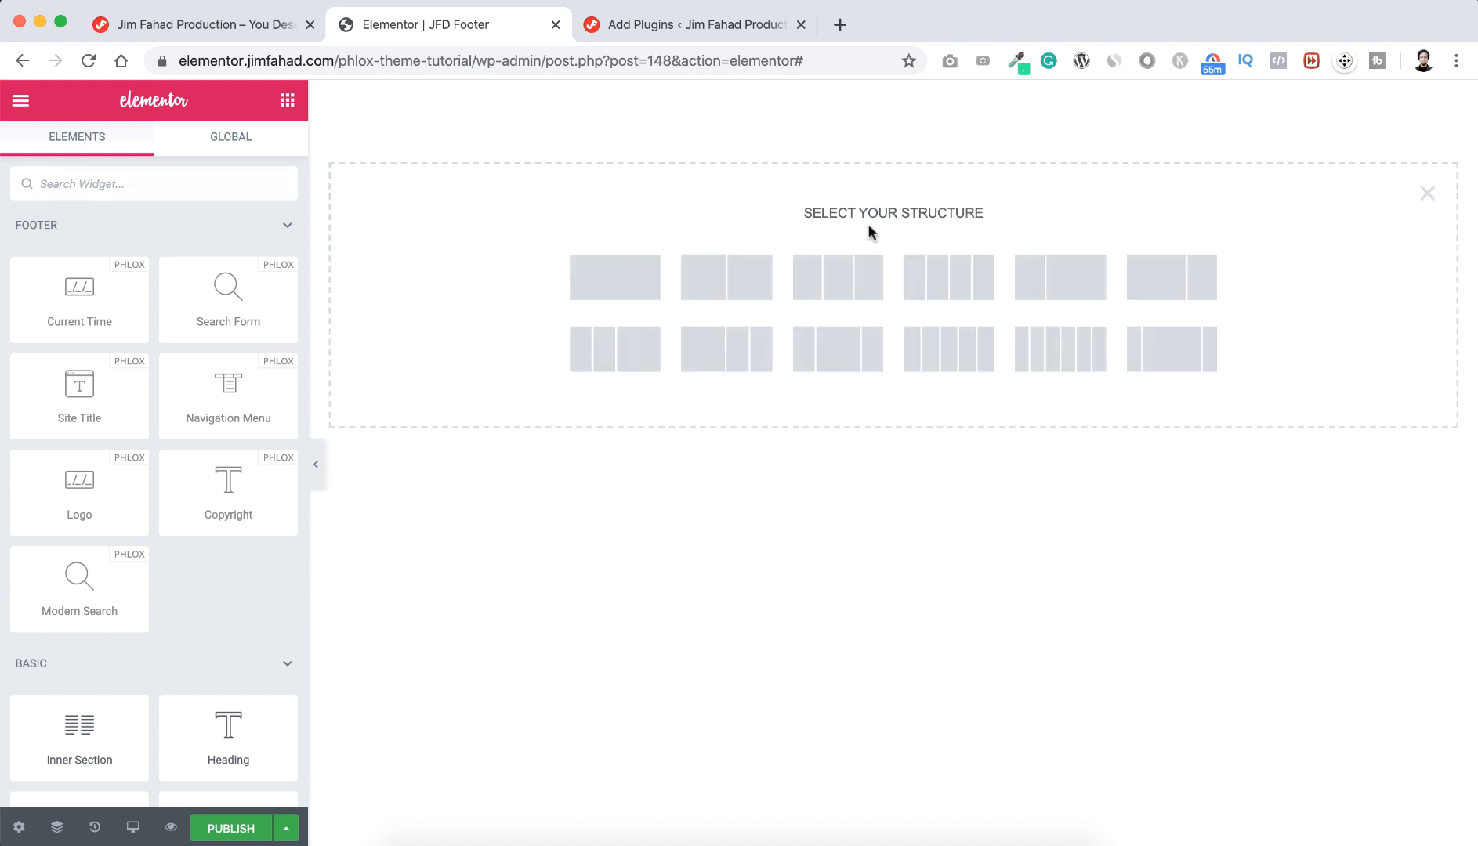
pyautogui.click(730, 275)
pyautogui.click(601, 108)
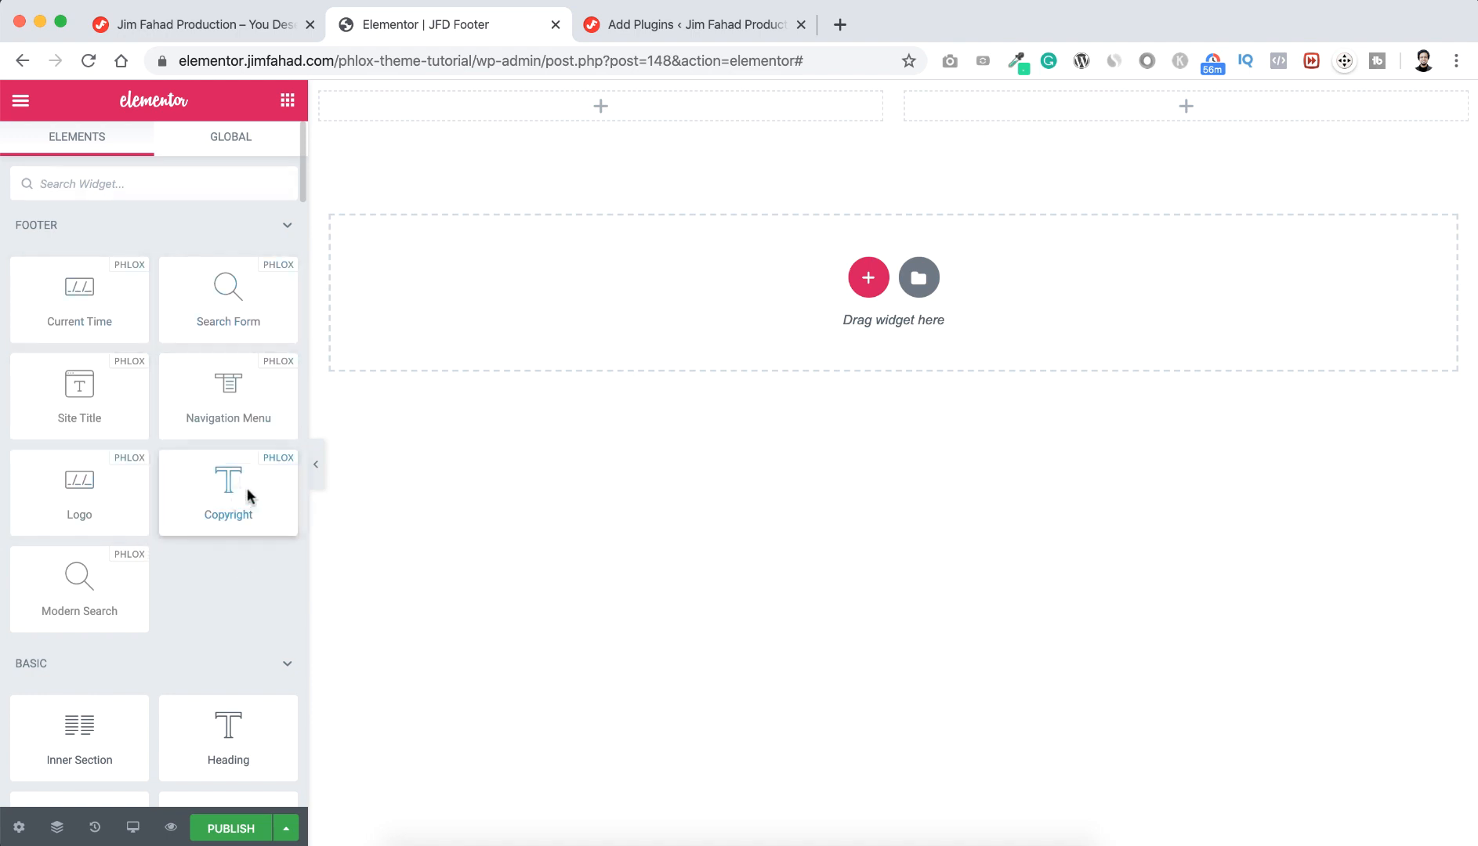
pyautogui.moveTo(247, 487); pyautogui.dragTo(588, 106)
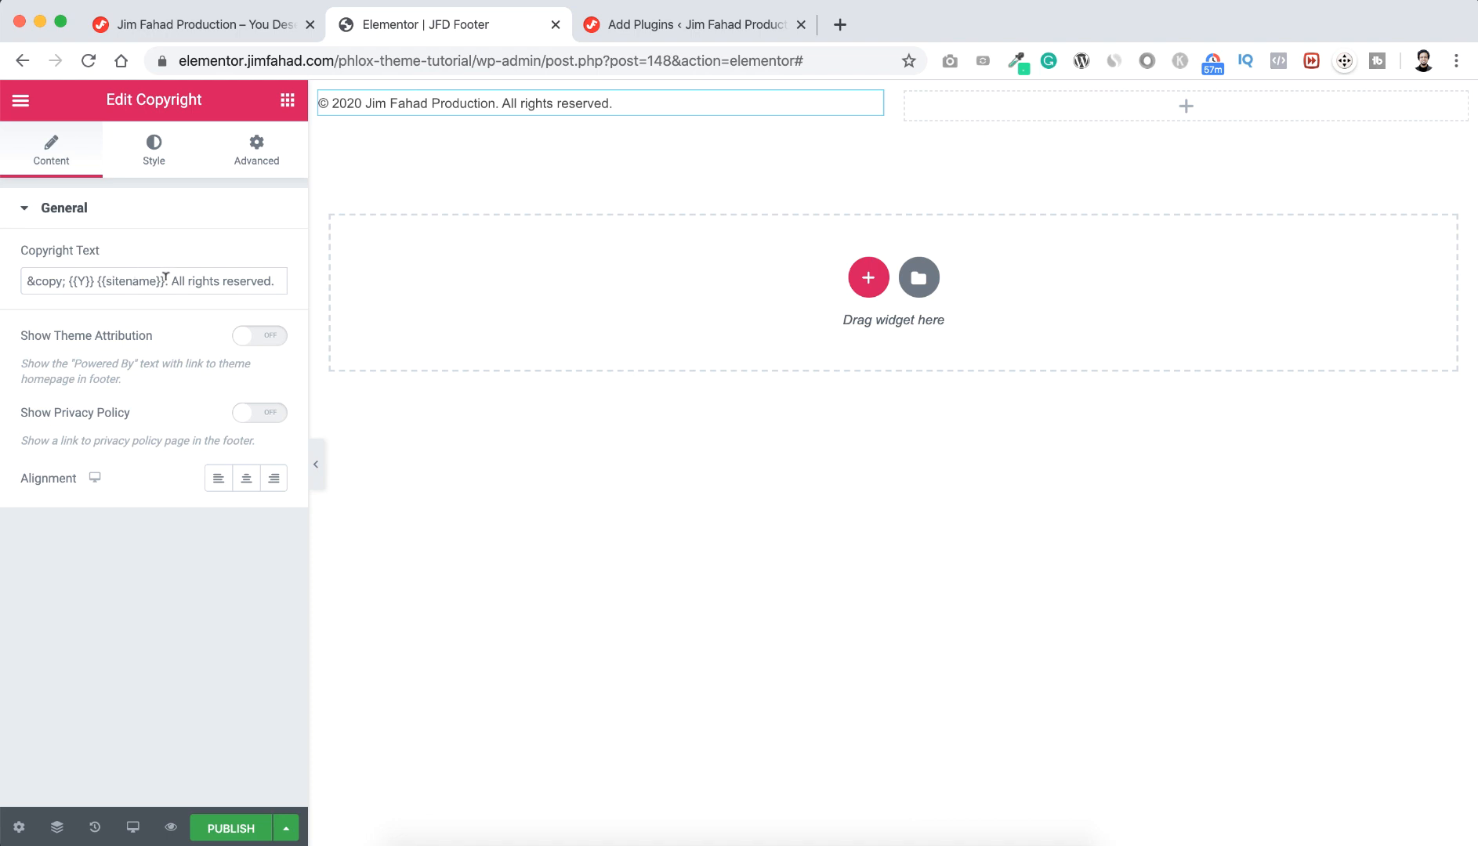
pyautogui.moveTo(166, 278); pyautogui.dragTo(5, 286)
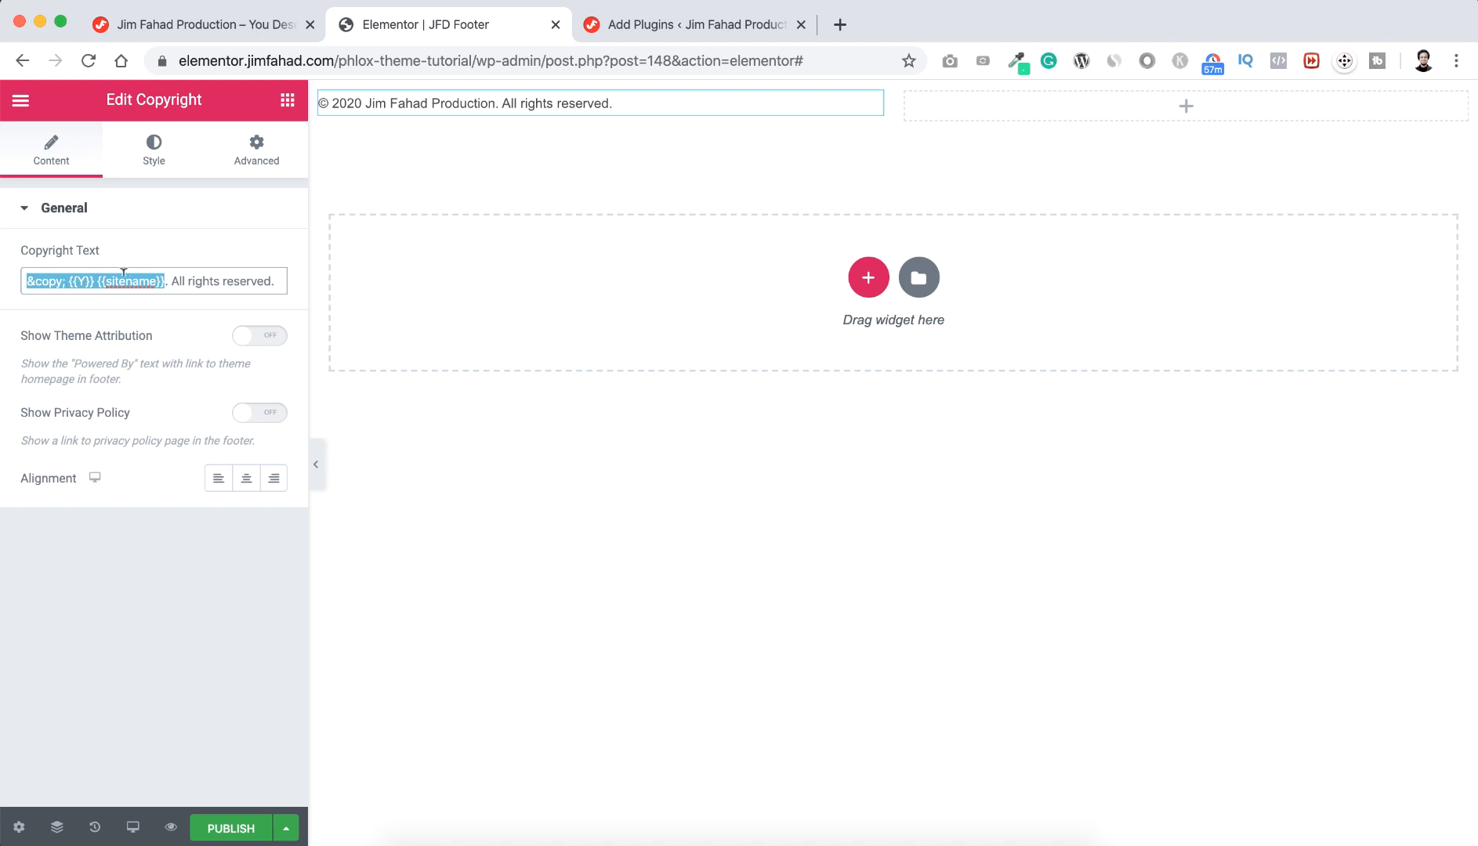
pyautogui.click(159, 229)
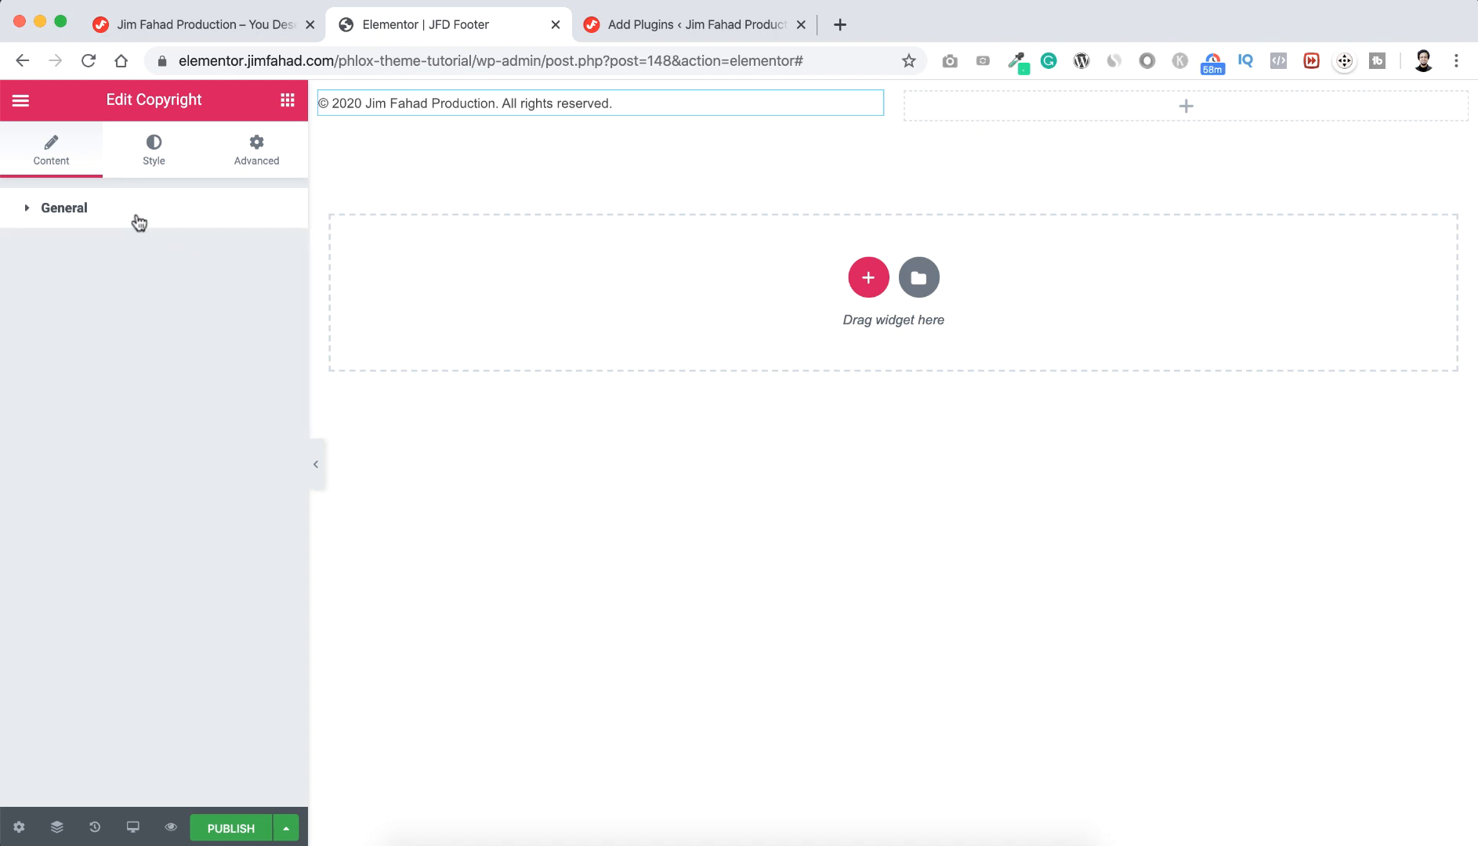
pyautogui.click(136, 223)
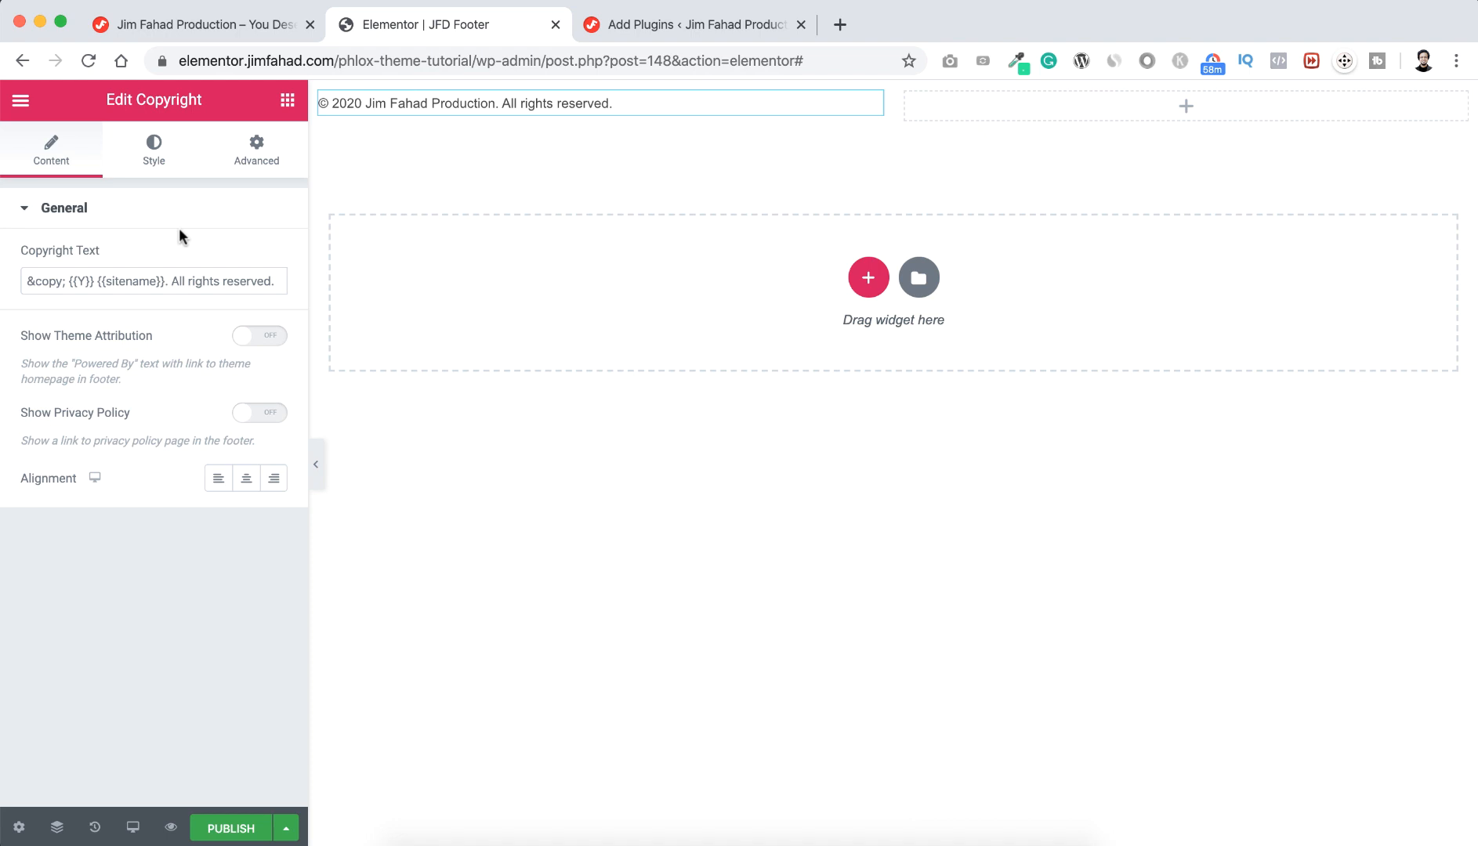
# Search the widgets for "socia" and place a Social Icons widget in the footer's second column
pyautogui.click(1189, 114)
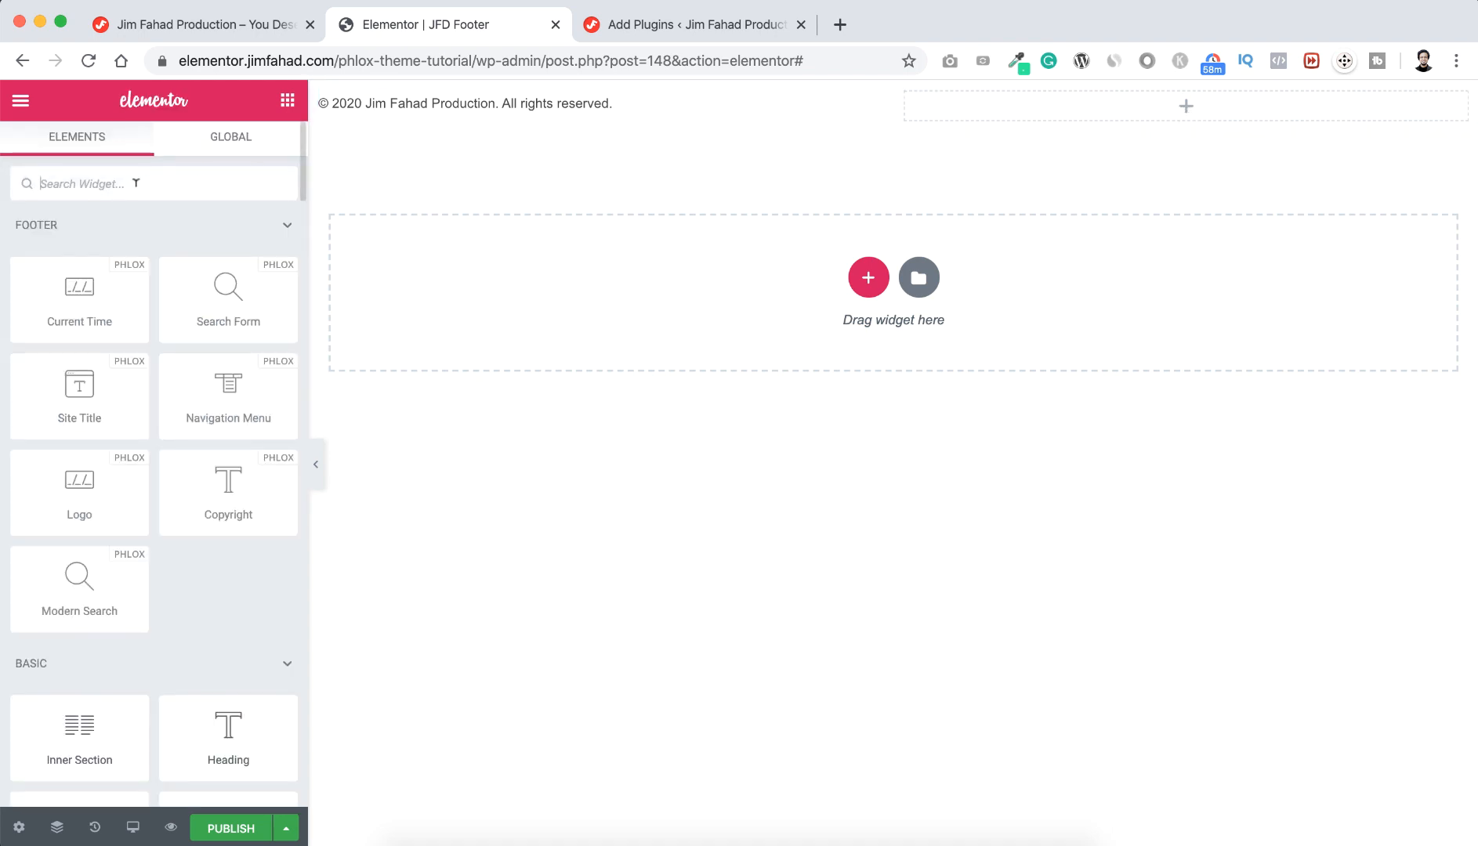
pyautogui.write('socia')
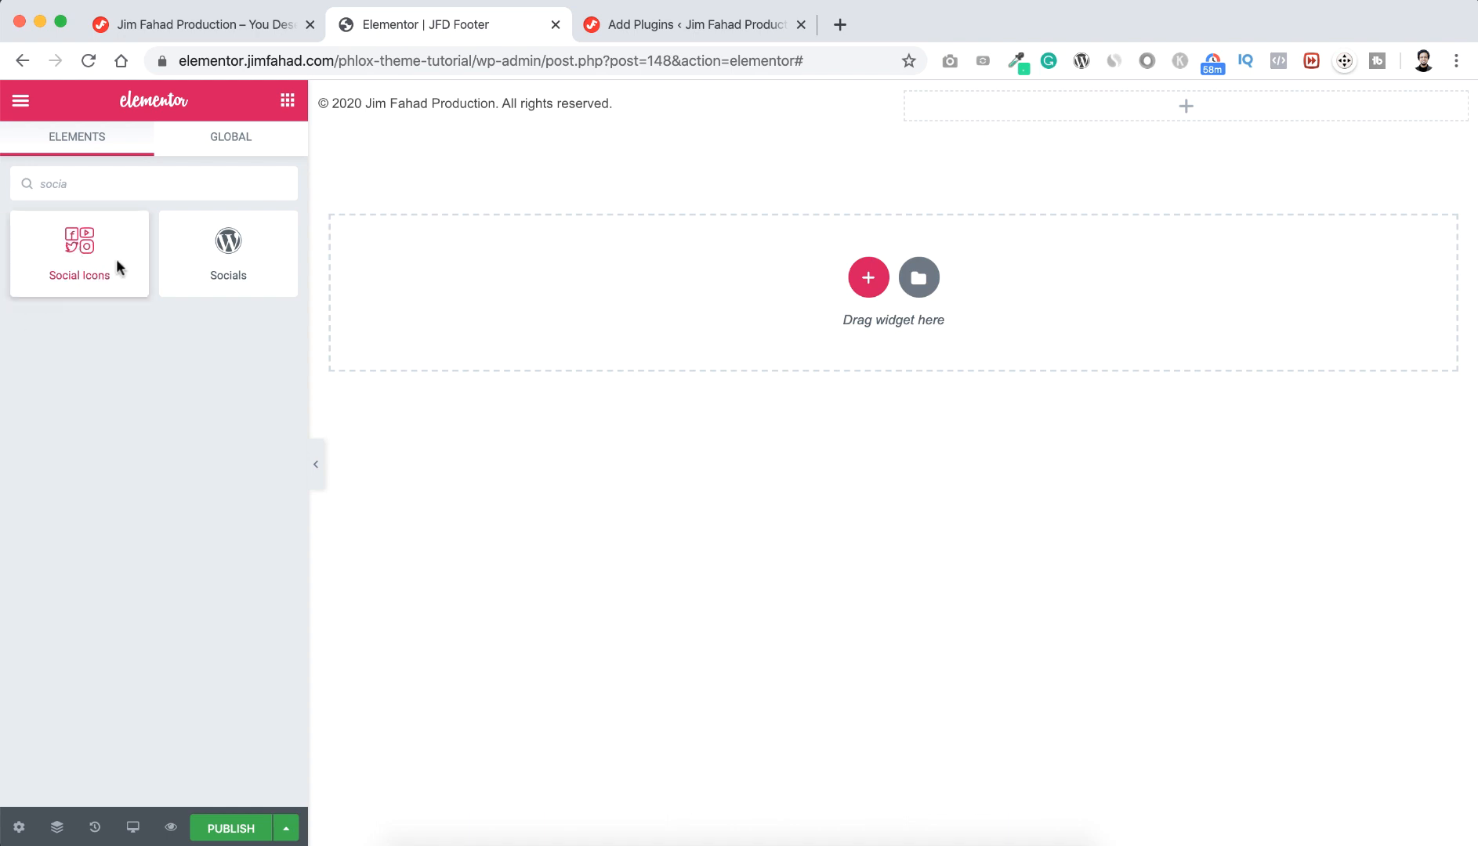
pyautogui.moveTo(120, 267); pyautogui.dragTo(1217, 111)
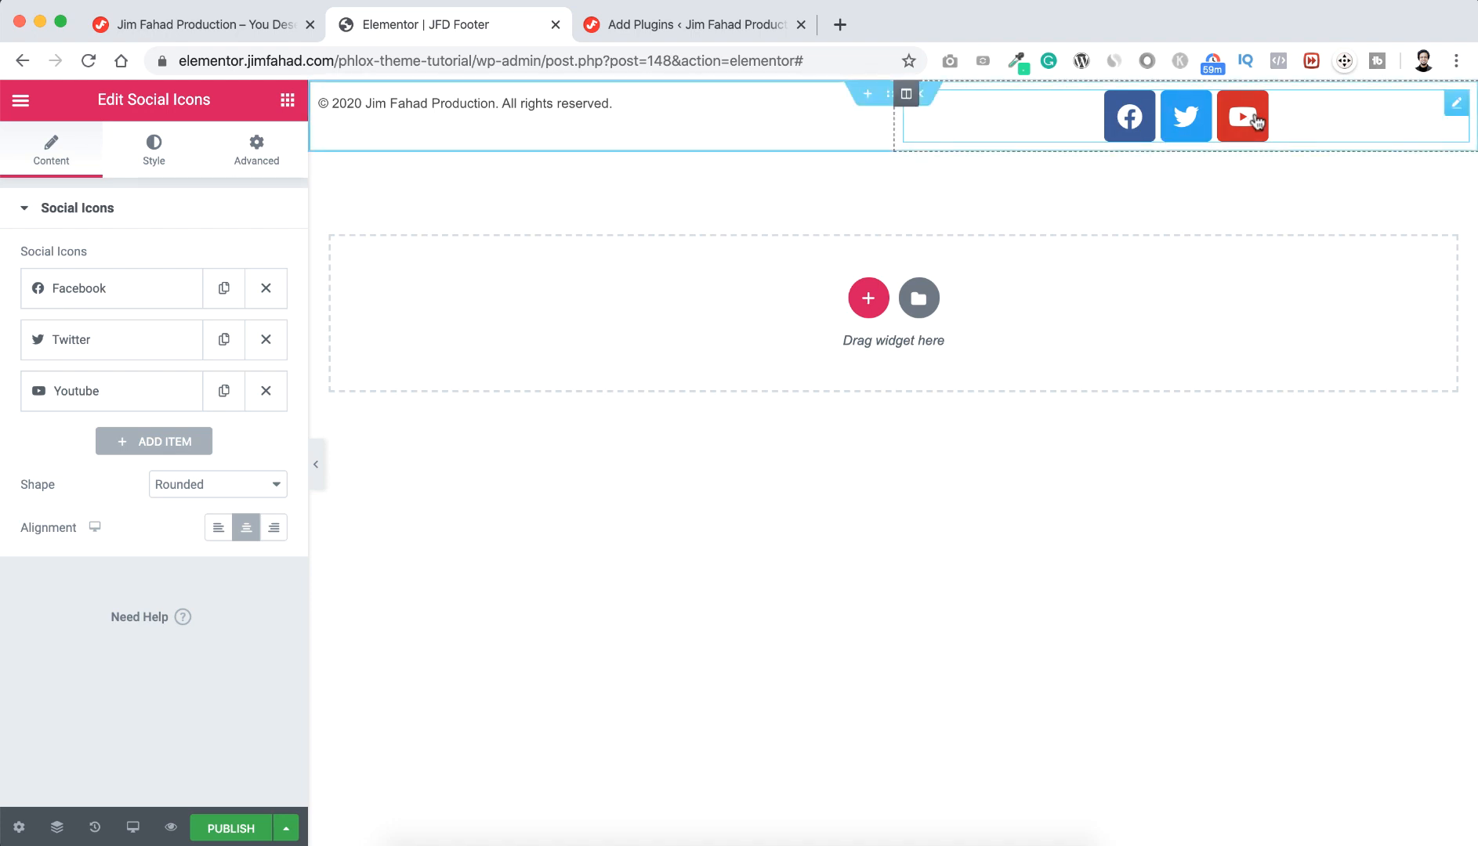
# Give the social icons custom colors, a grey primary and a #070202 secondary, and set their size to 15
pyautogui.click(154, 151)
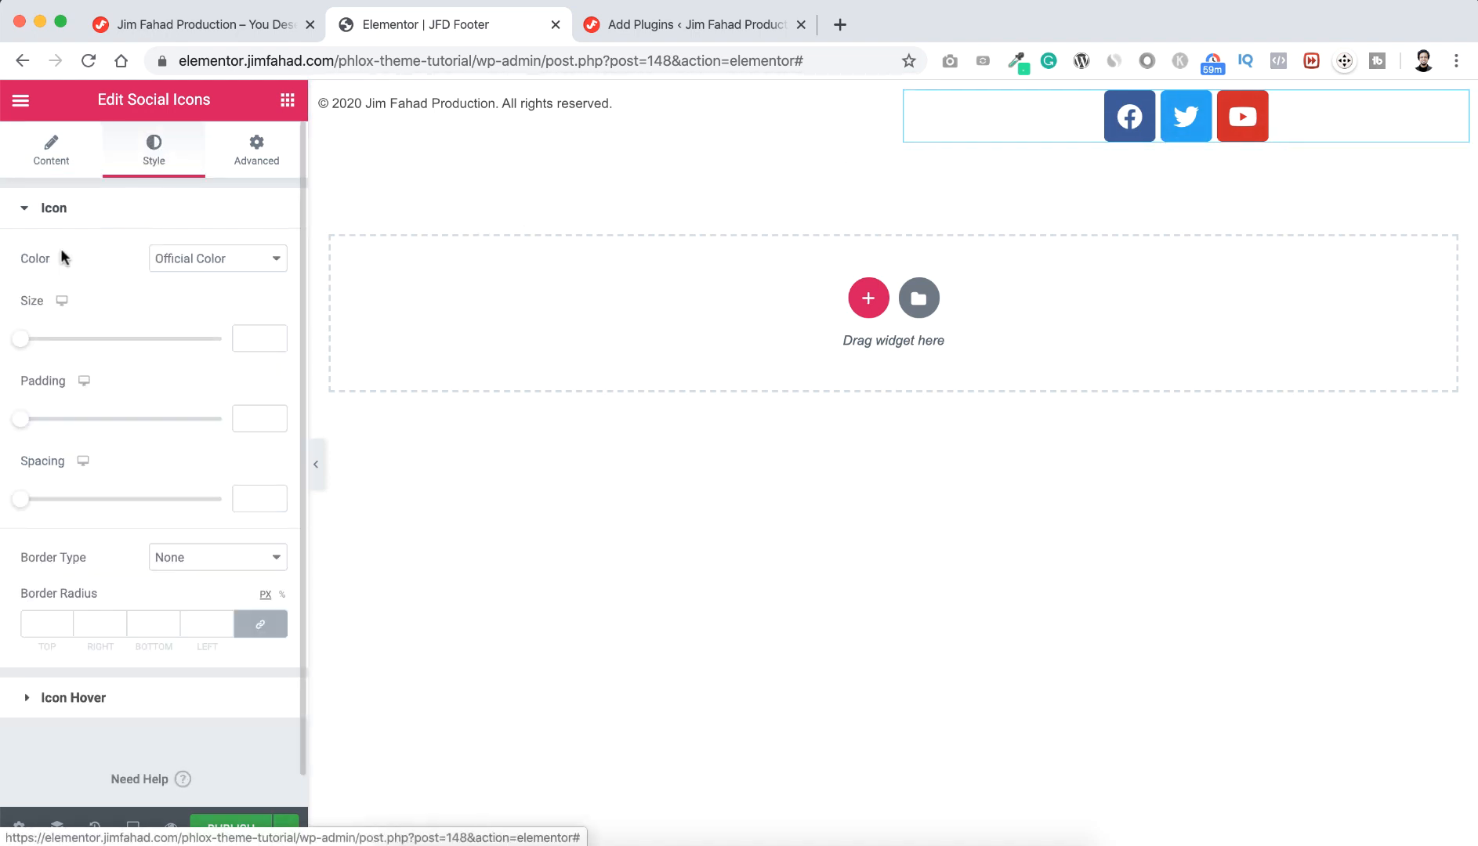
pyautogui.click(188, 260)
pyautogui.click(189, 275)
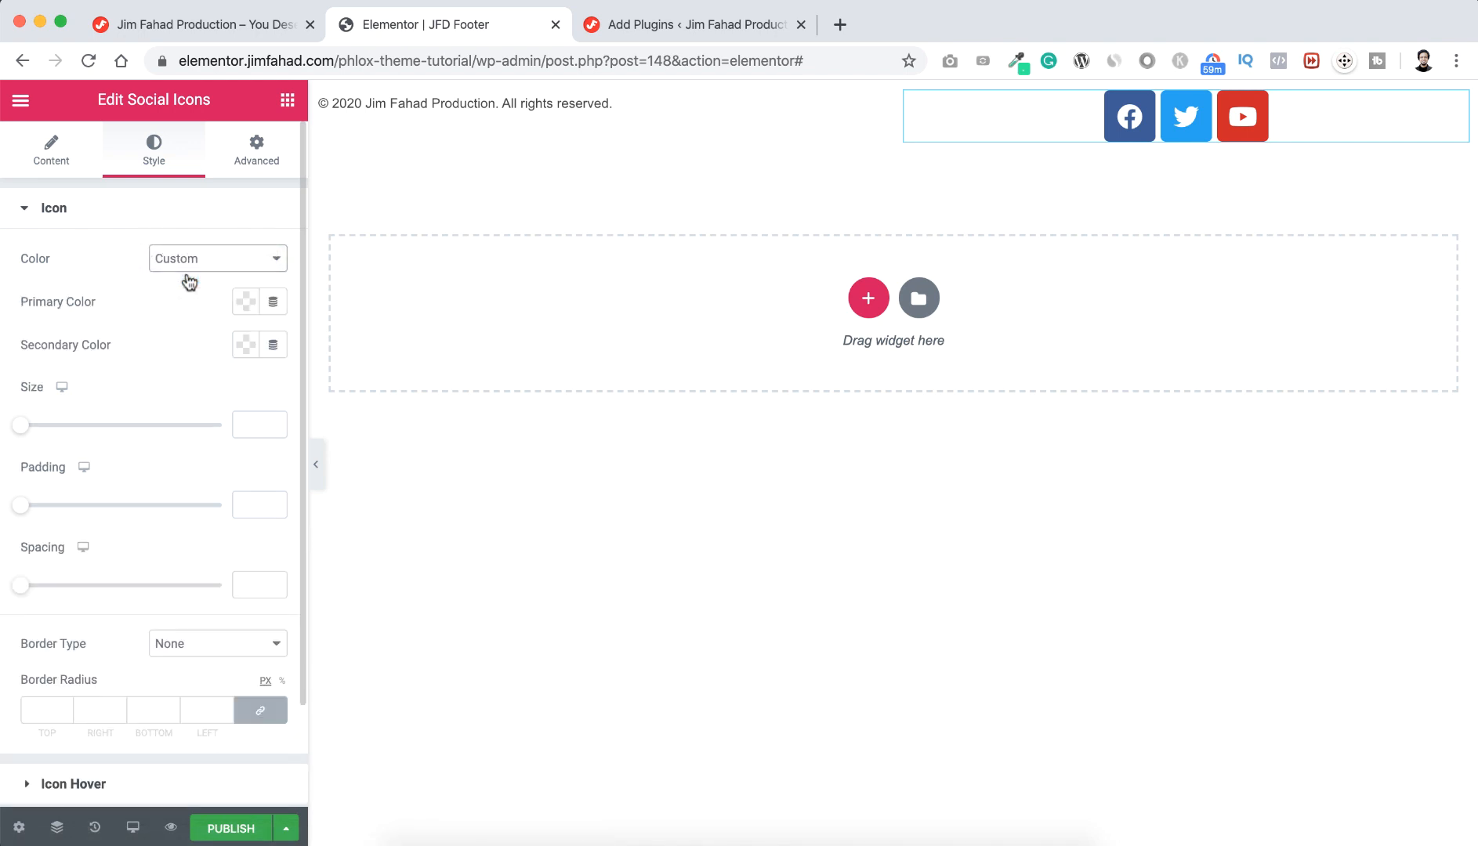
pyautogui.click(247, 302)
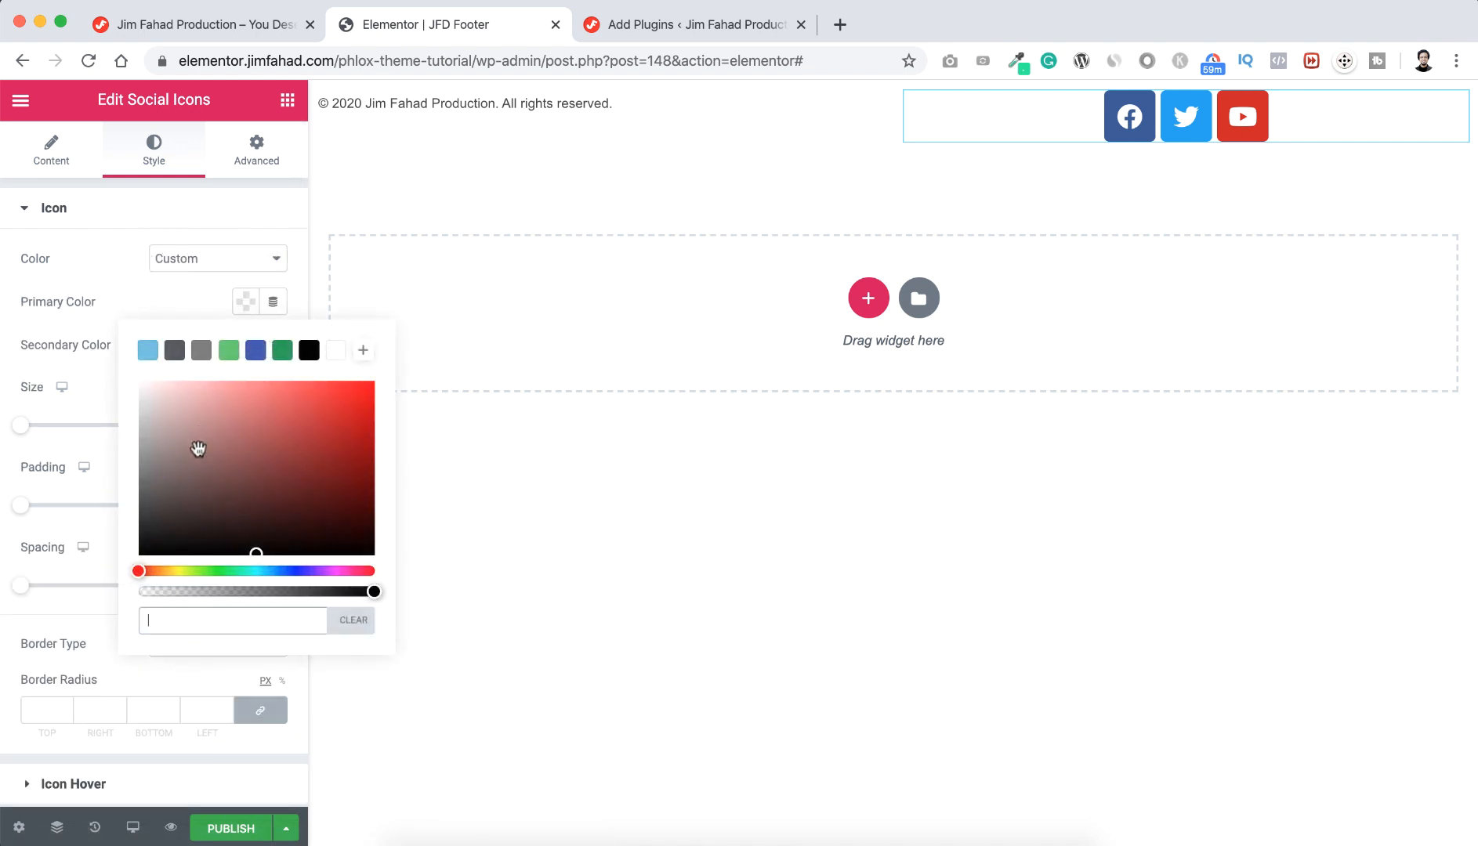
pyautogui.click(139, 440)
pyautogui.click(79, 324)
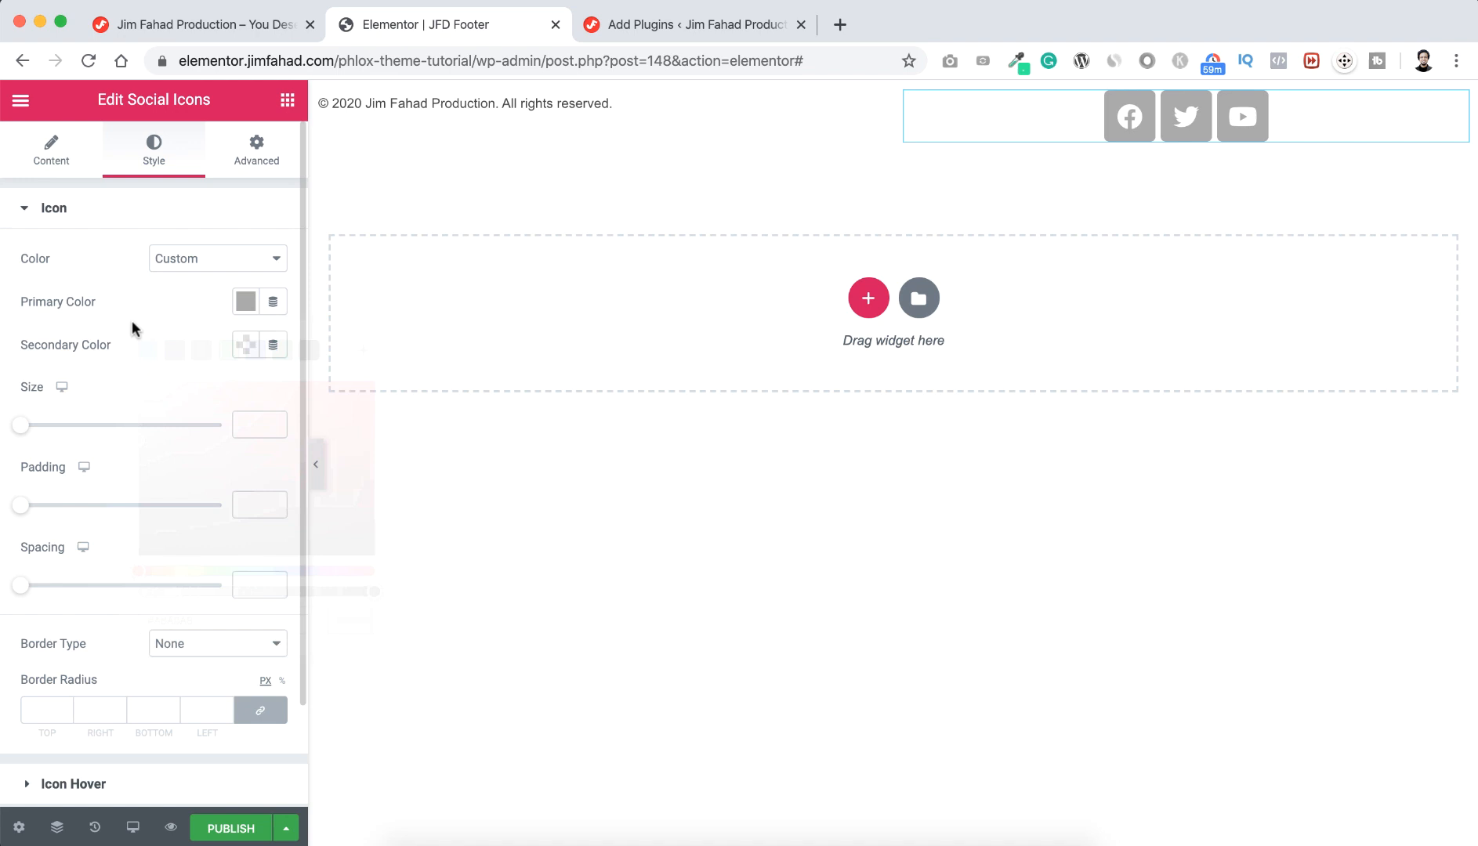
pyautogui.click(246, 345)
pyautogui.click(204, 468)
pyautogui.moveTo(205, 468); pyautogui.dragTo(300, 596)
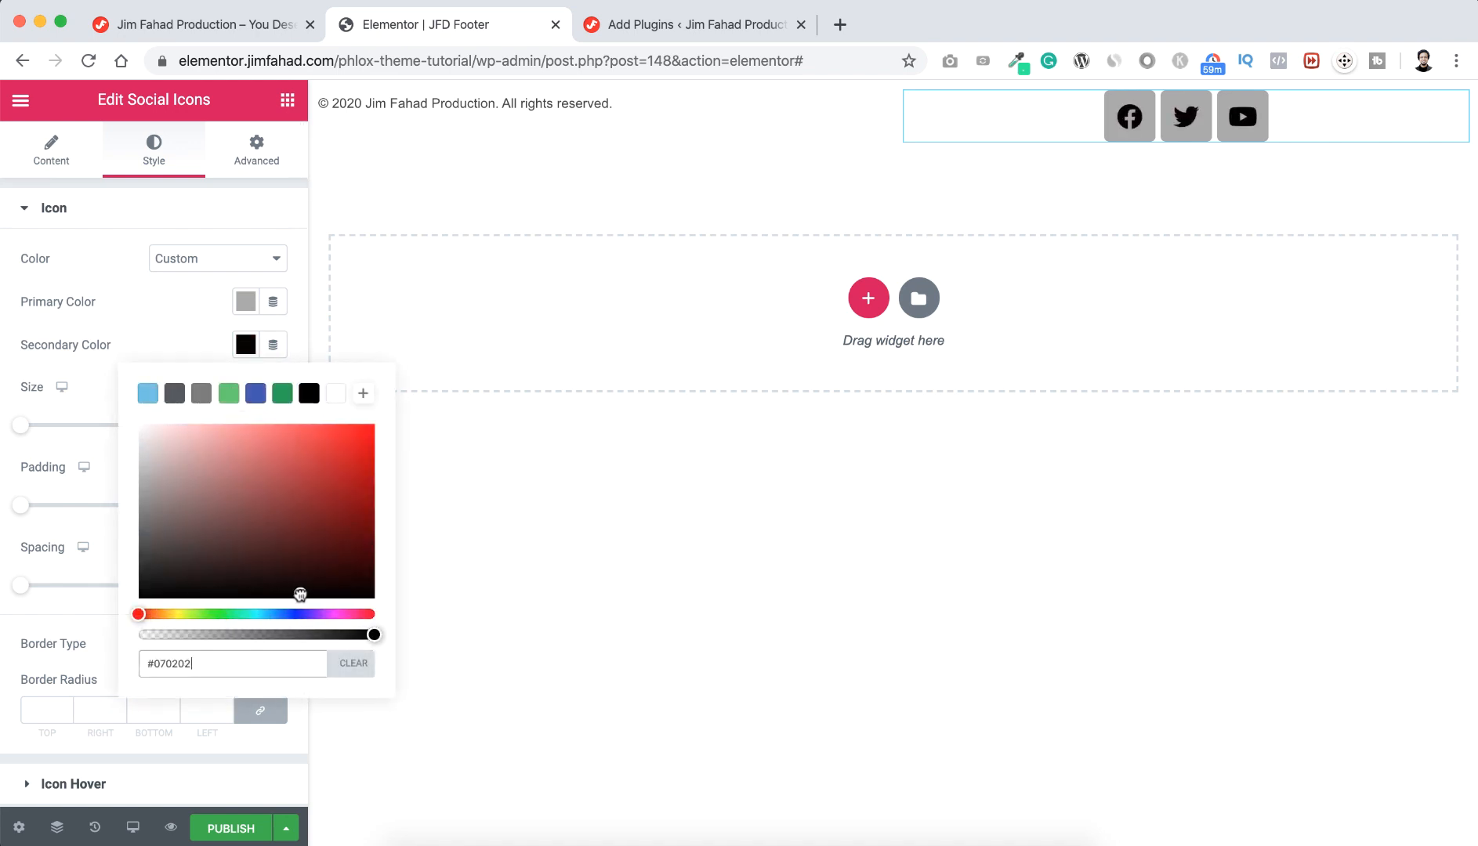
pyautogui.click(164, 324)
pyautogui.moveTo(26, 430)
pyautogui.mouseDown()
pyautogui.moveTo(49, 432)
pyautogui.moveTo(31, 433)
pyautogui.mouseUp()
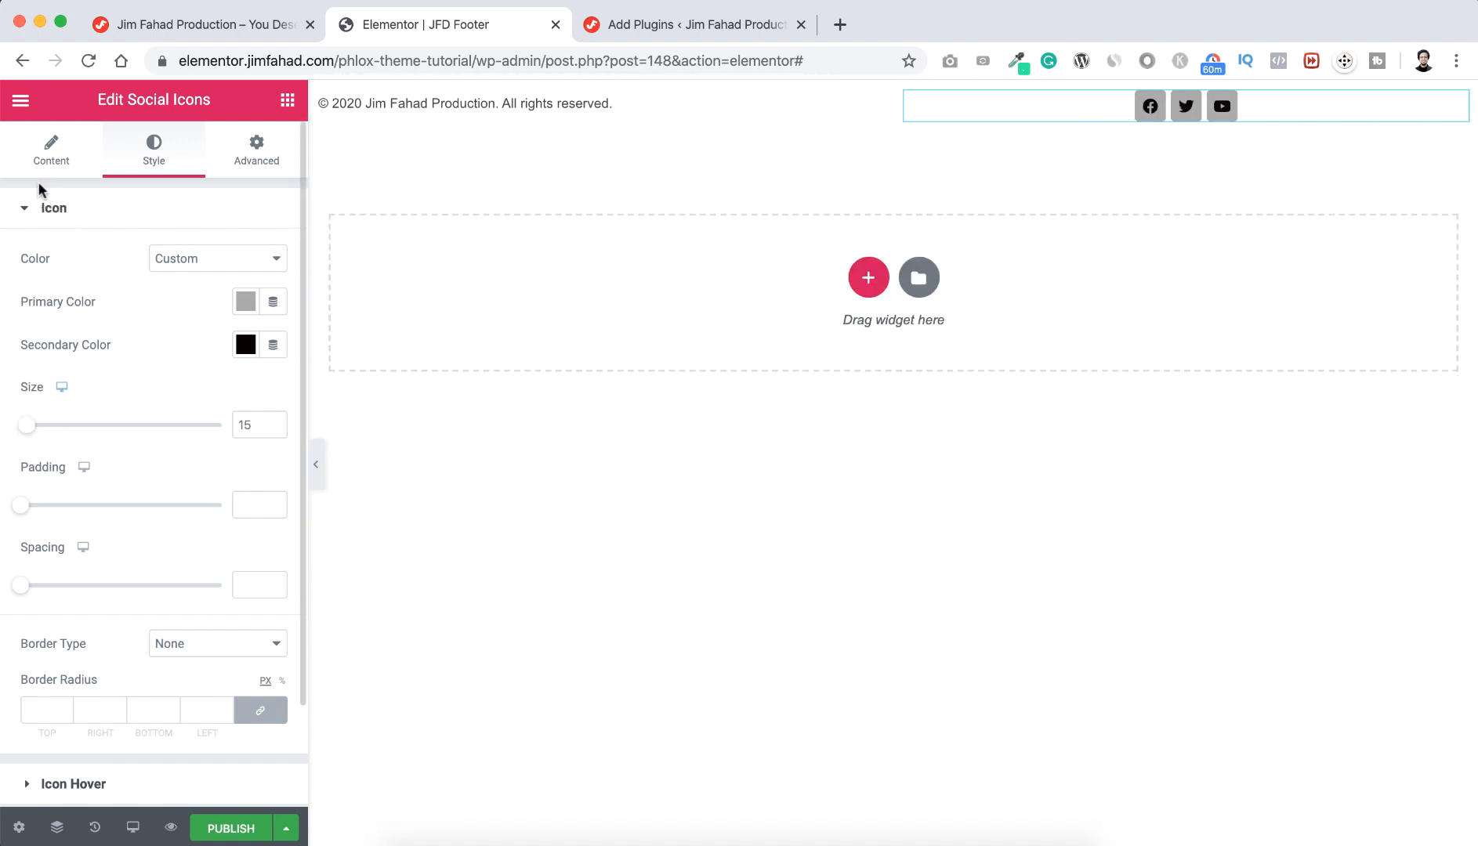
# Add a fourth social icon item and choose the Youtube icon for it from the icon library
pyautogui.click(49, 154)
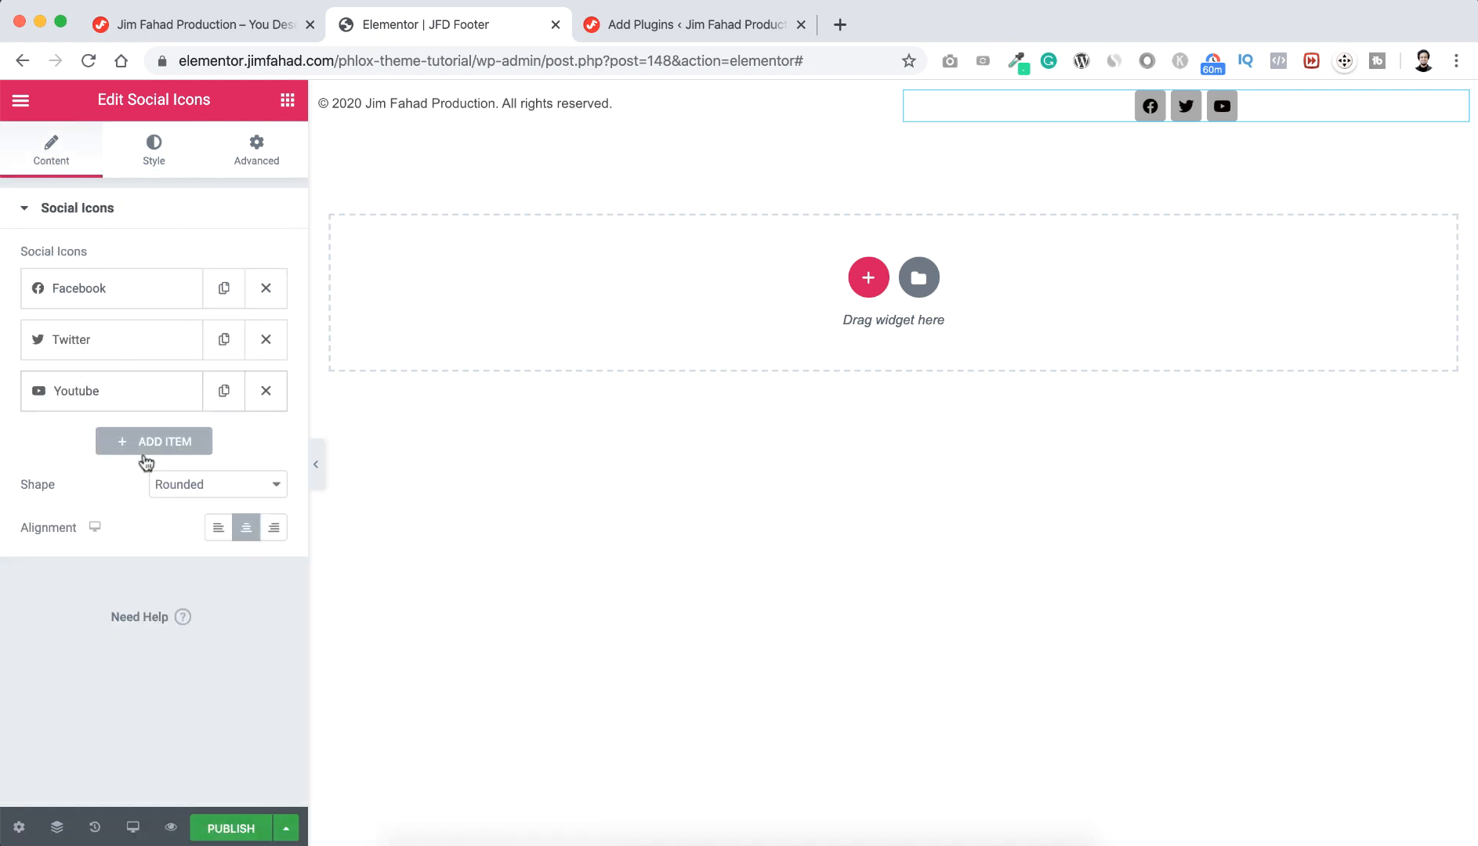
pyautogui.click(146, 441)
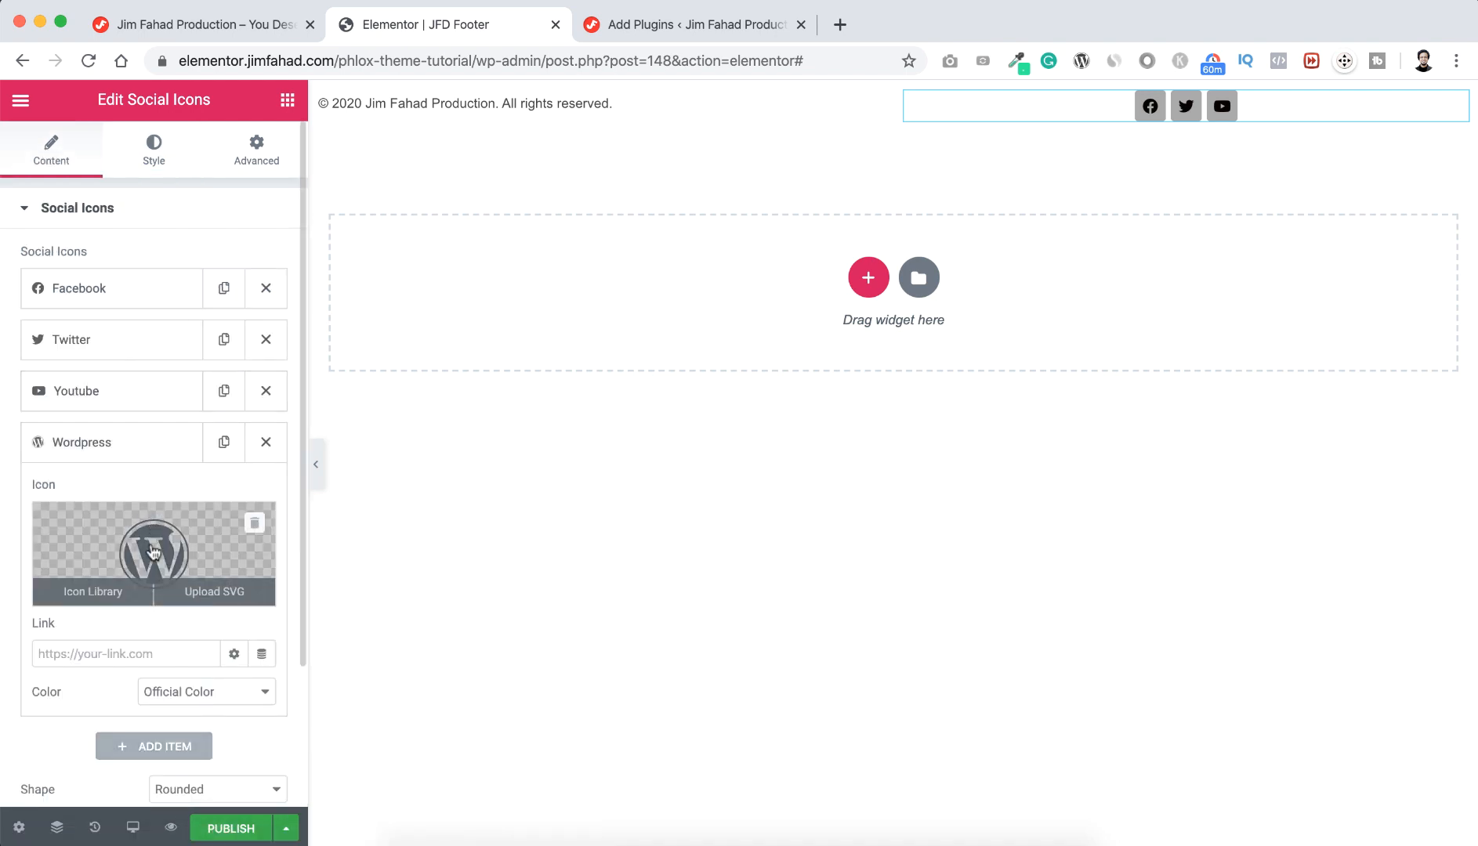
pyautogui.click(153, 553)
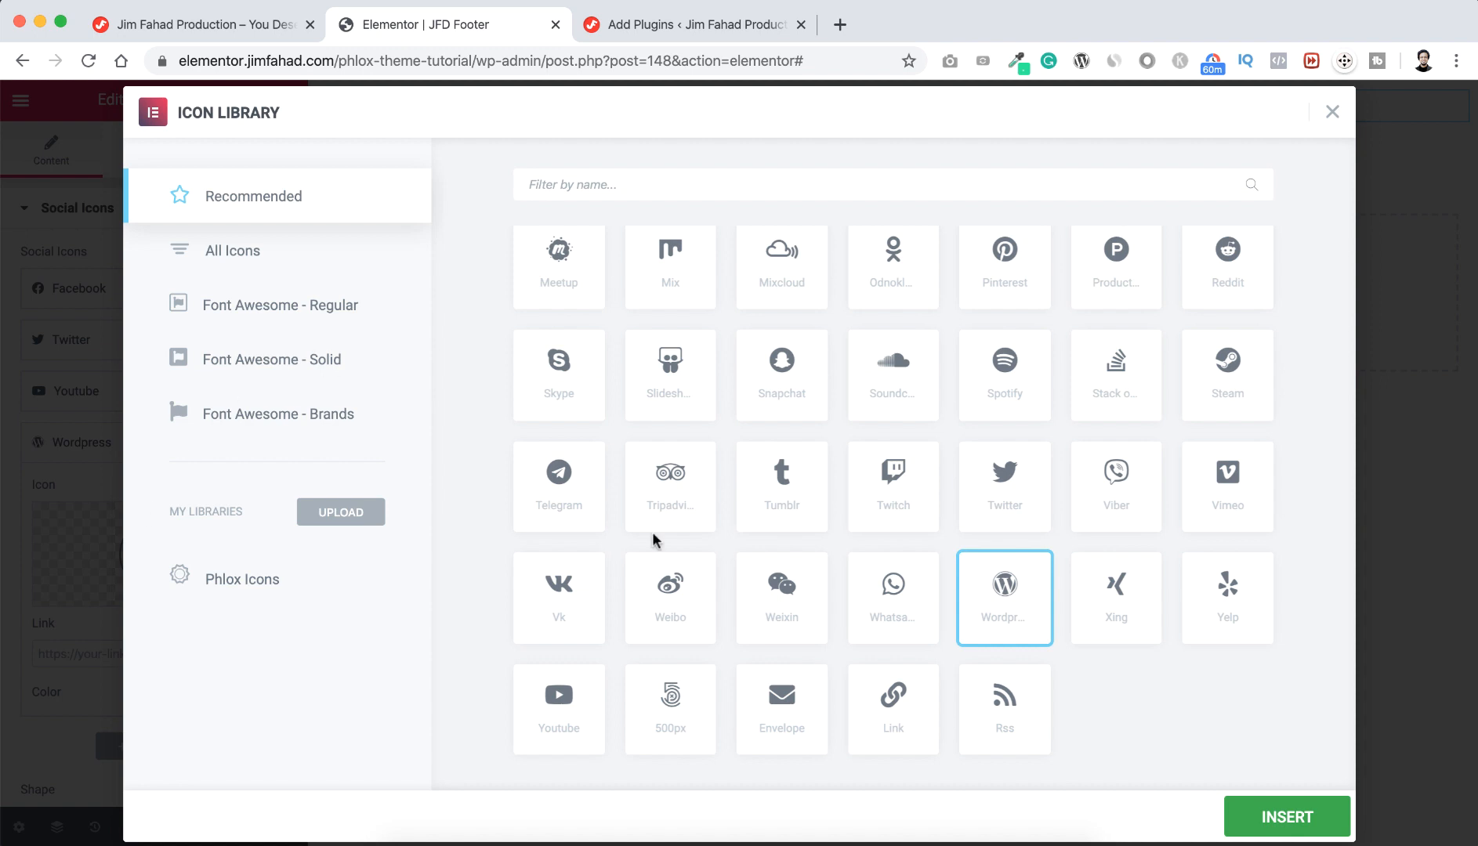
pyautogui.click(565, 709)
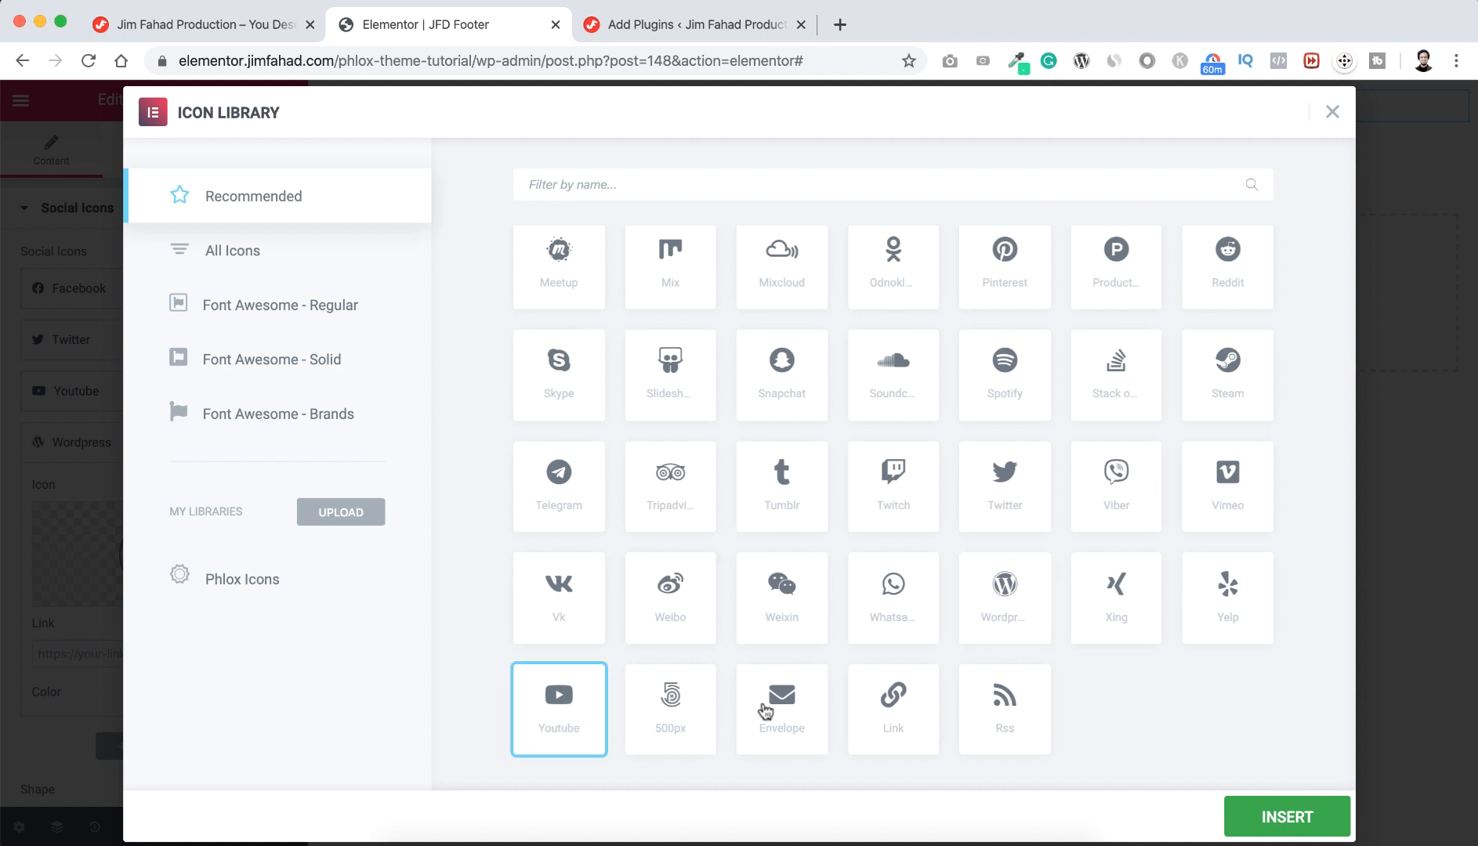
pyautogui.click(1286, 822)
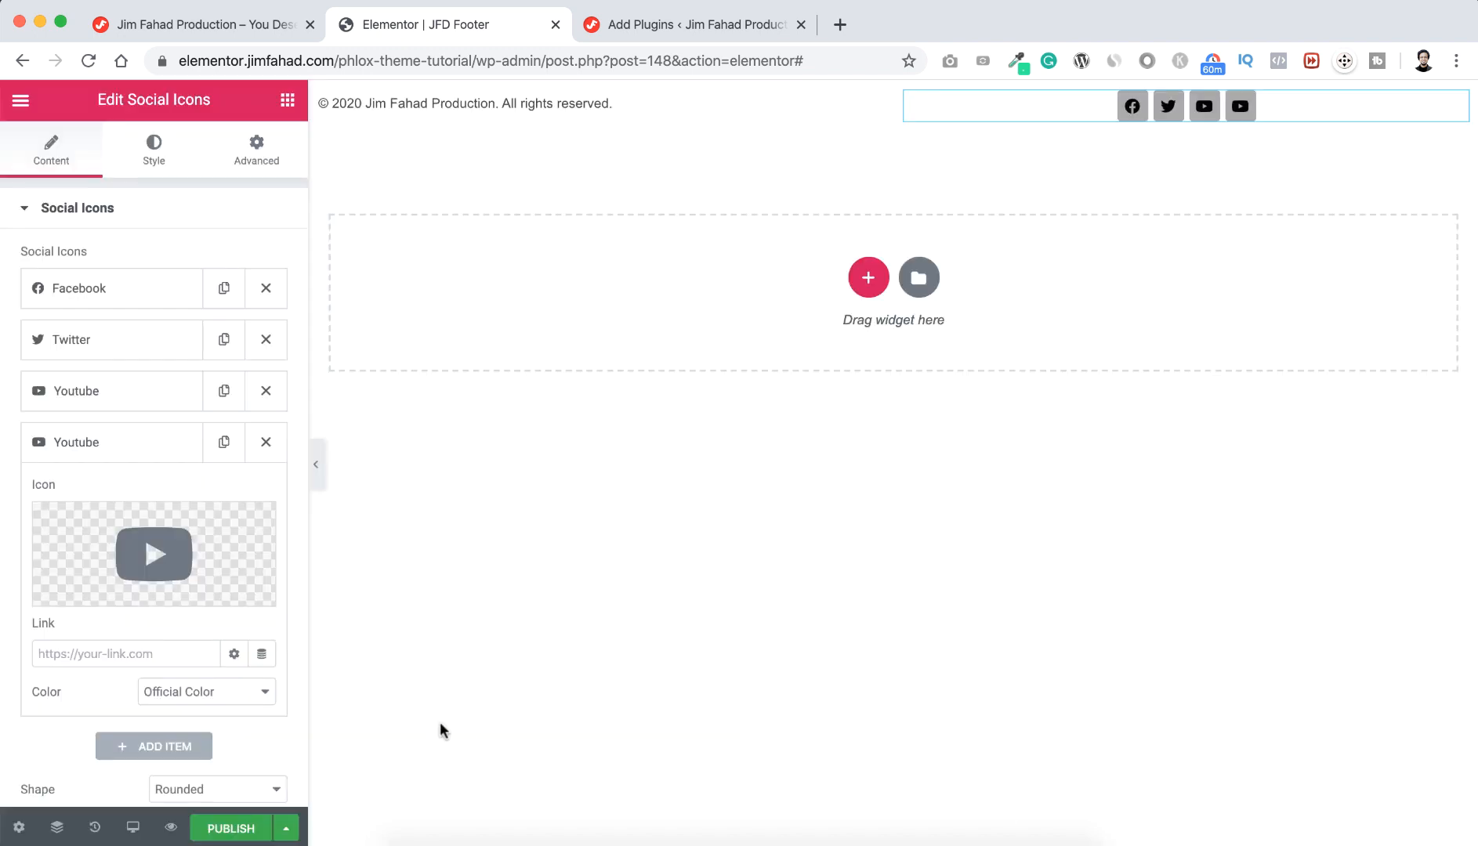
pyautogui.scroll(-2, 218, 570)
pyautogui.click(98, 588)
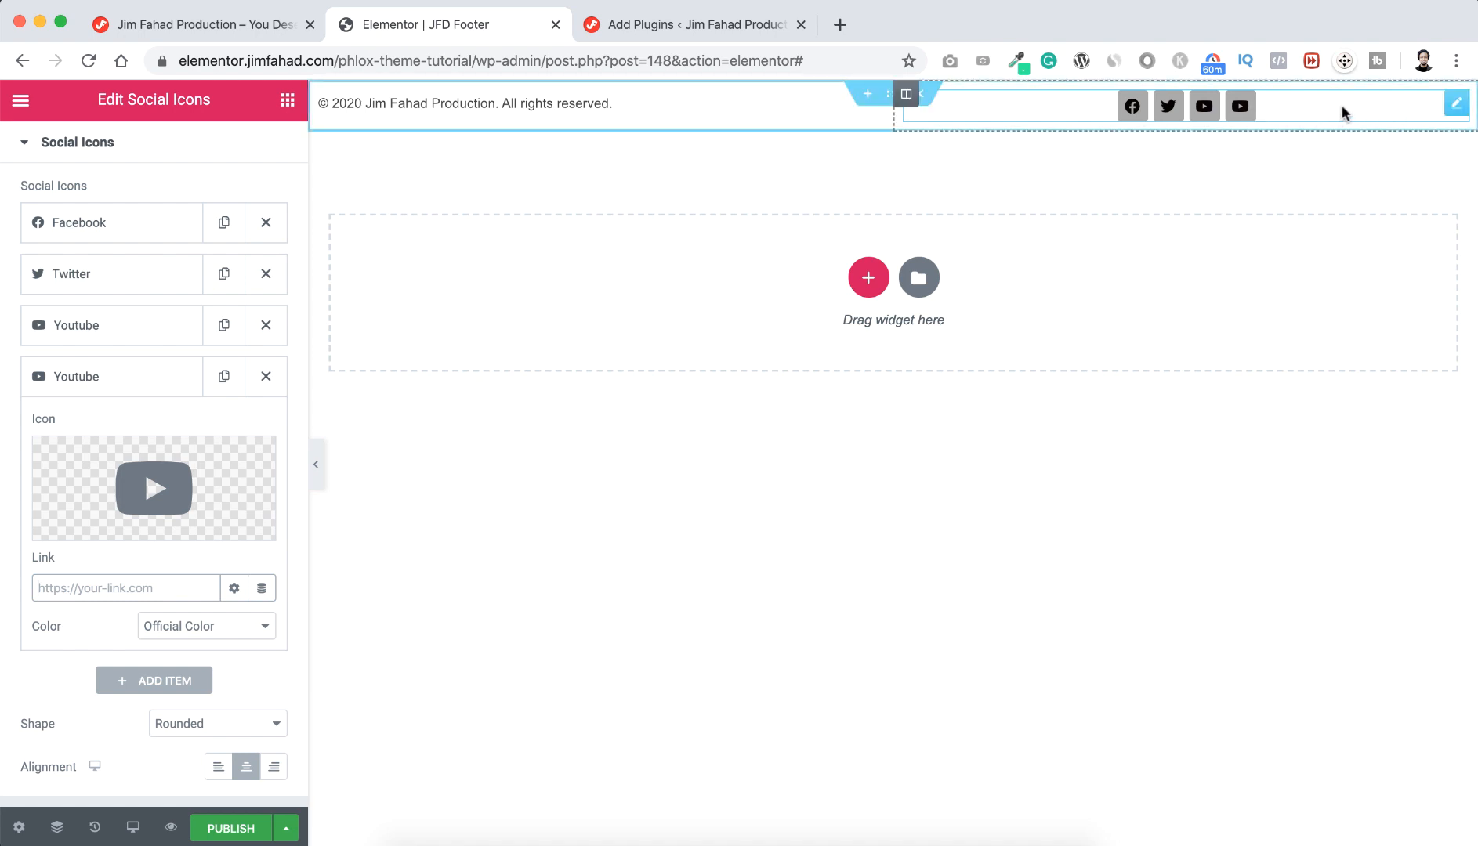
# Replace the Social Icons widget in the footer's second column with a Phlox Navigation Menu widget
pyautogui.rightClick(1453, 107)
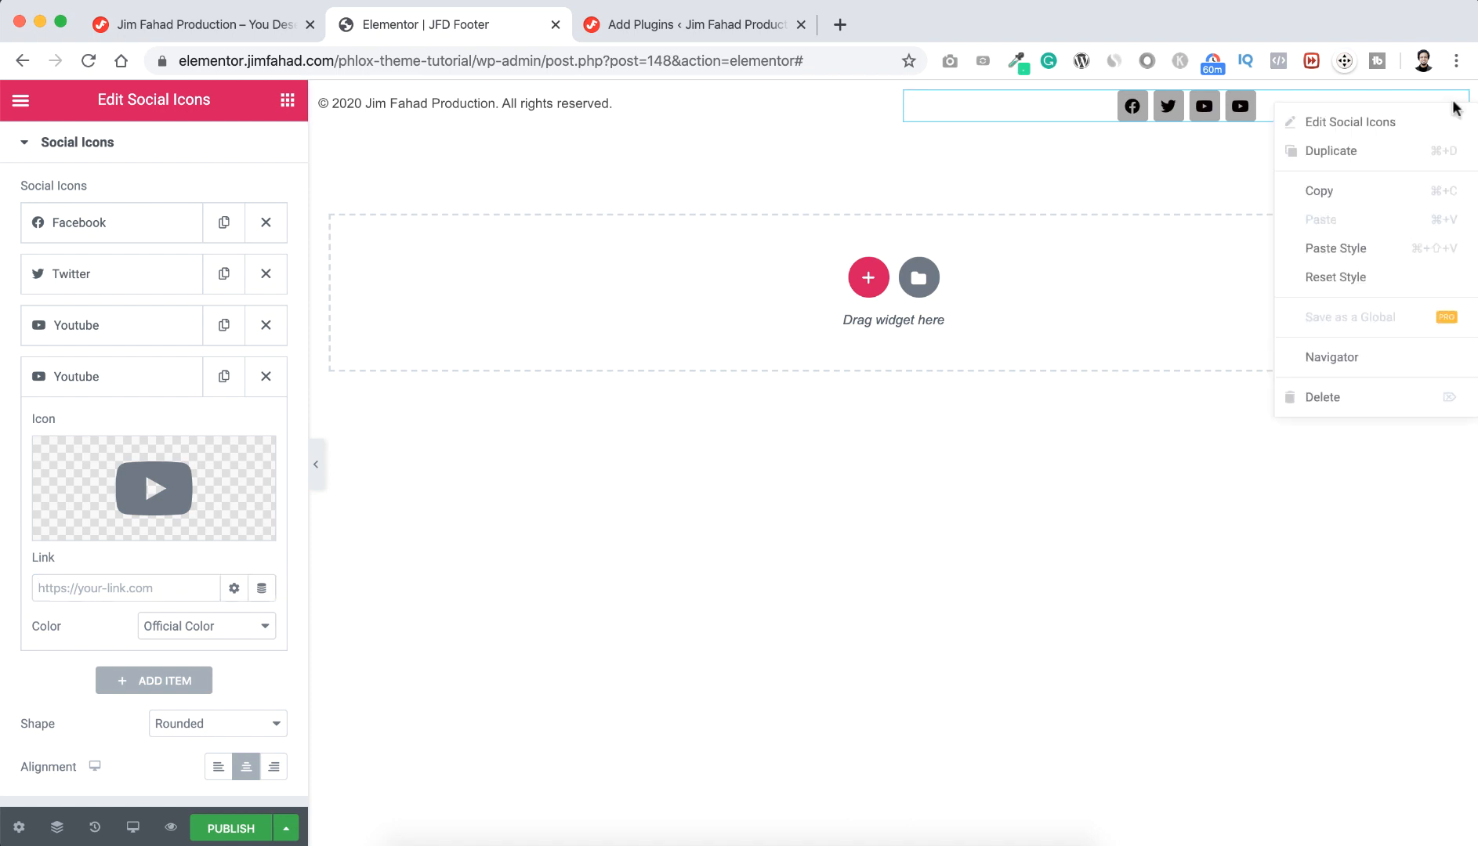
pyautogui.click(1323, 400)
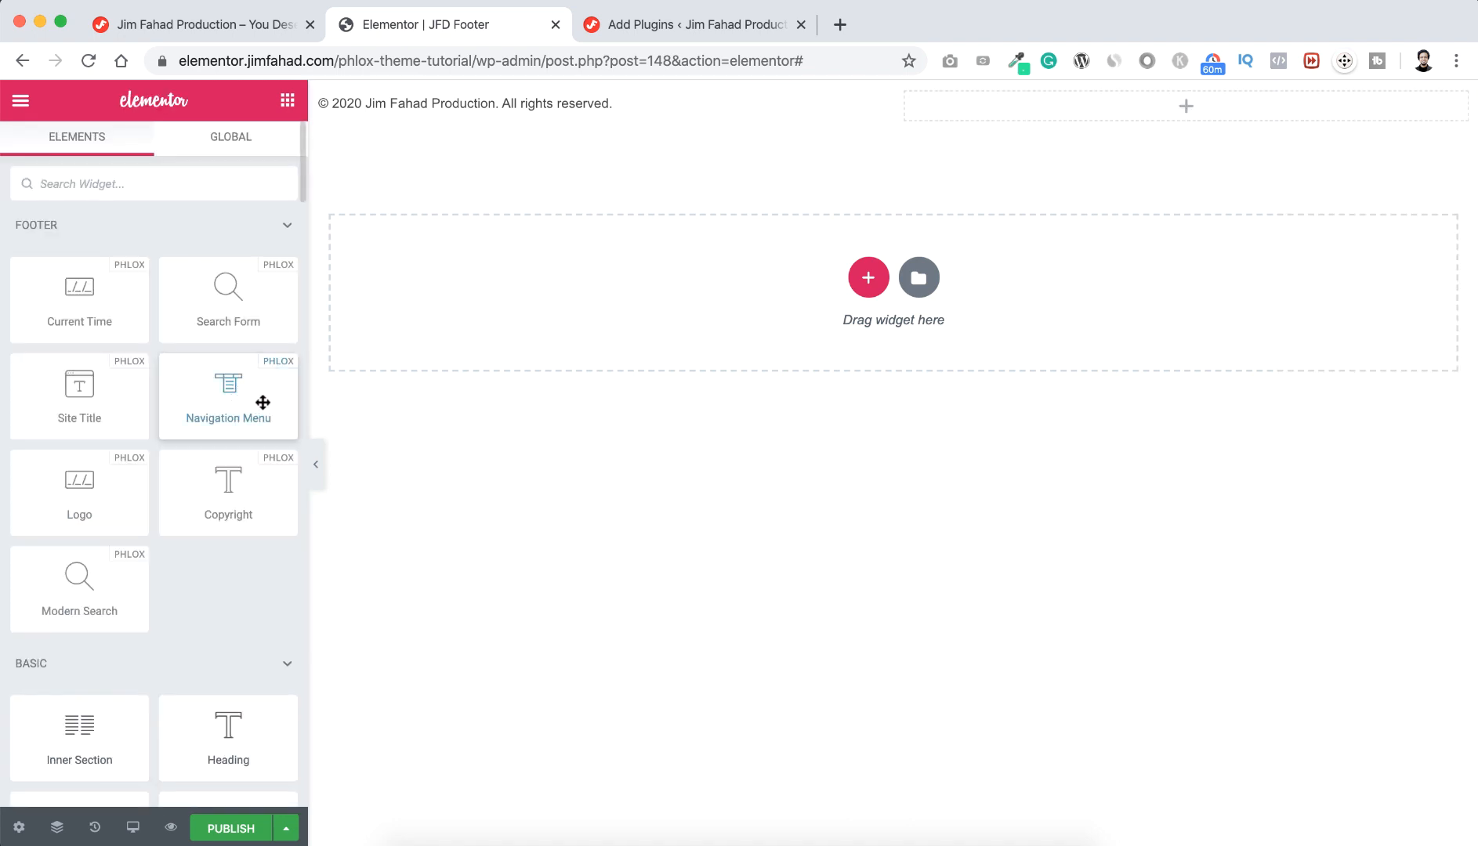
pyautogui.moveTo(218, 394); pyautogui.dragTo(1174, 96)
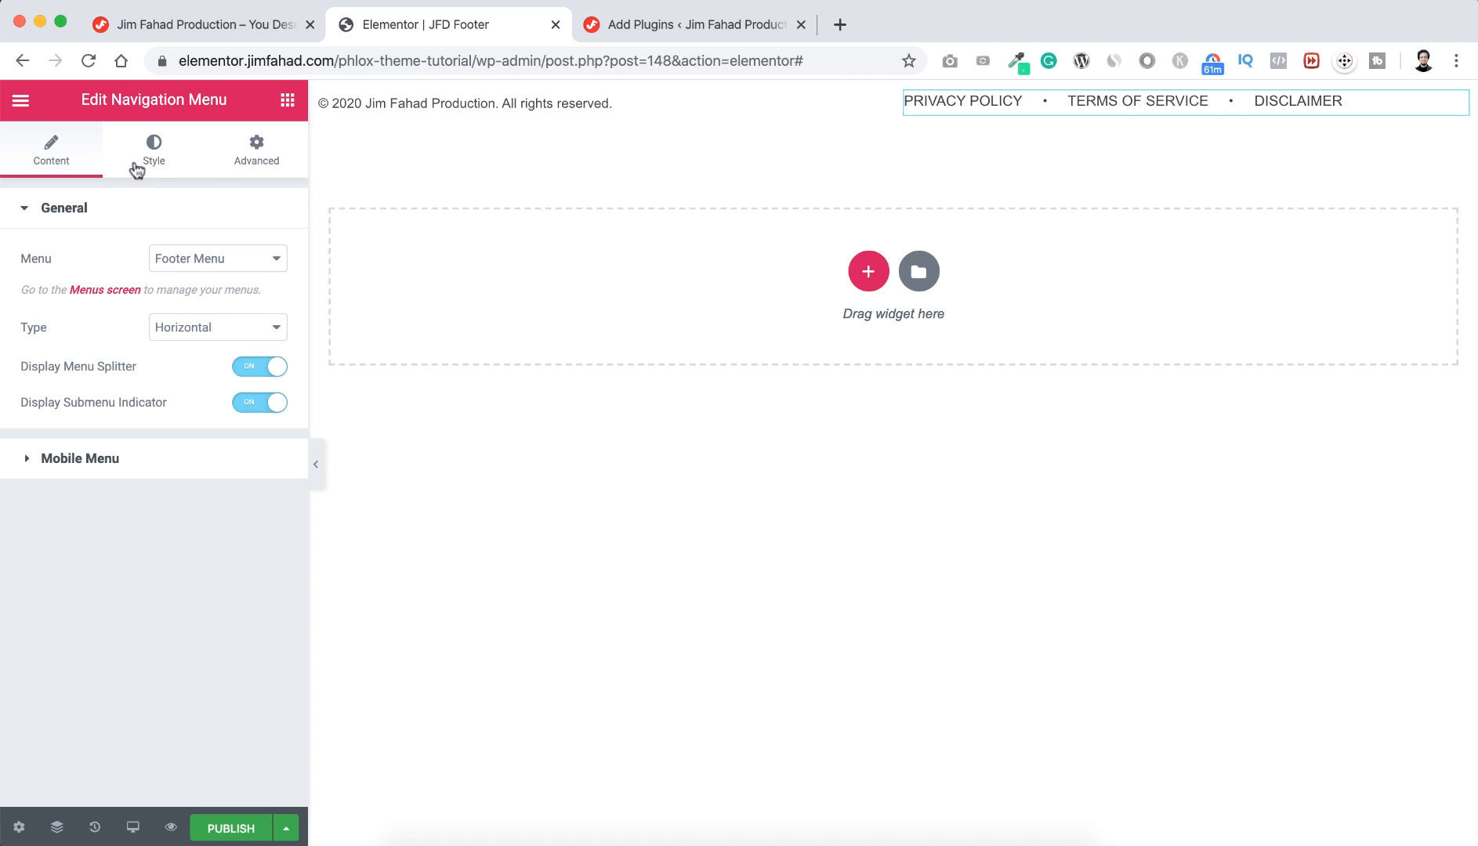
# Right-align the navigation menu's items and set the vertical alignment of its column to Middle
pyautogui.click(155, 149)
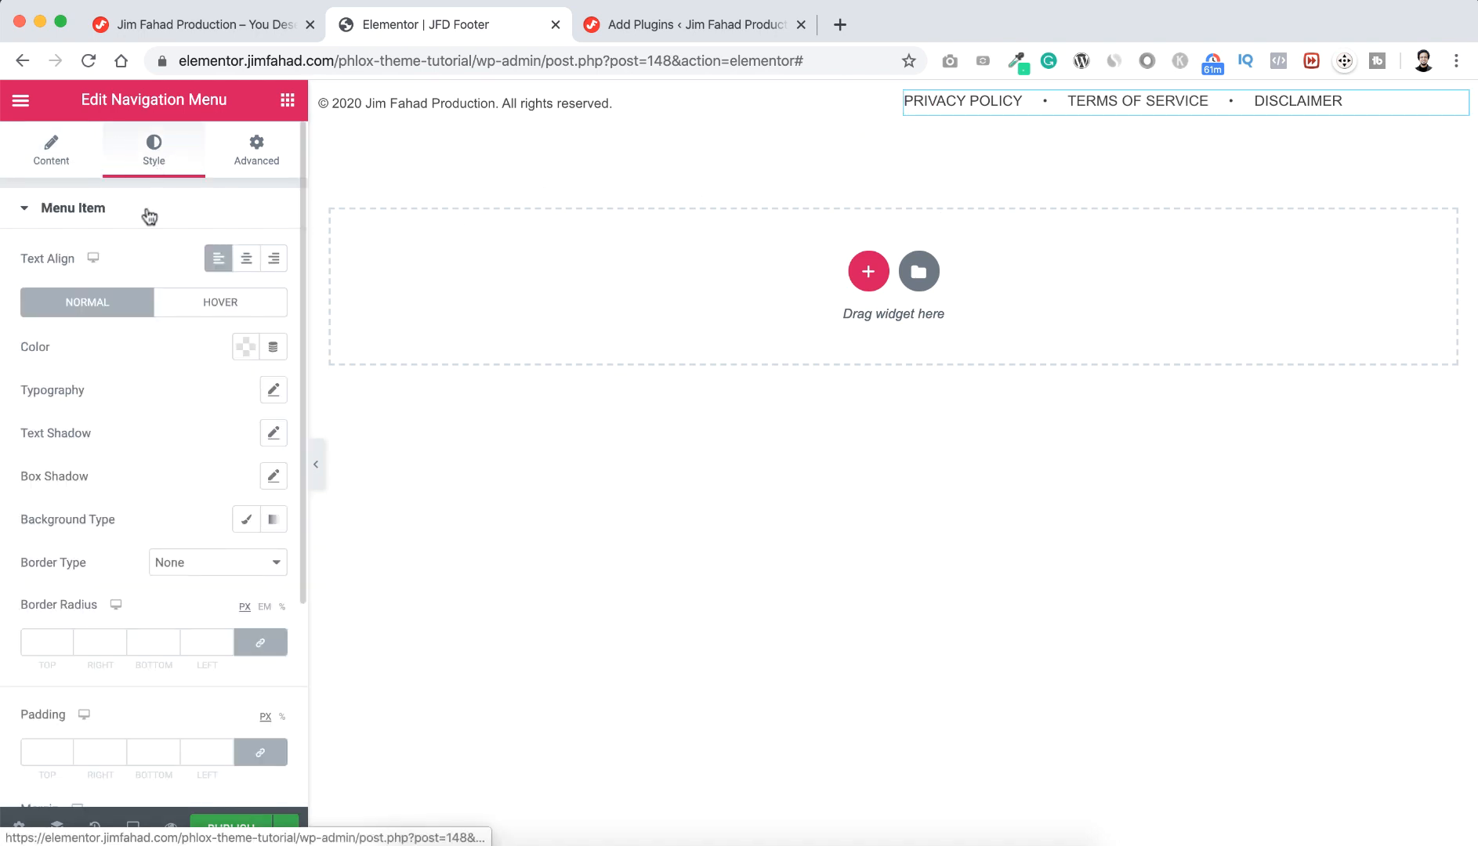
pyautogui.click(274, 260)
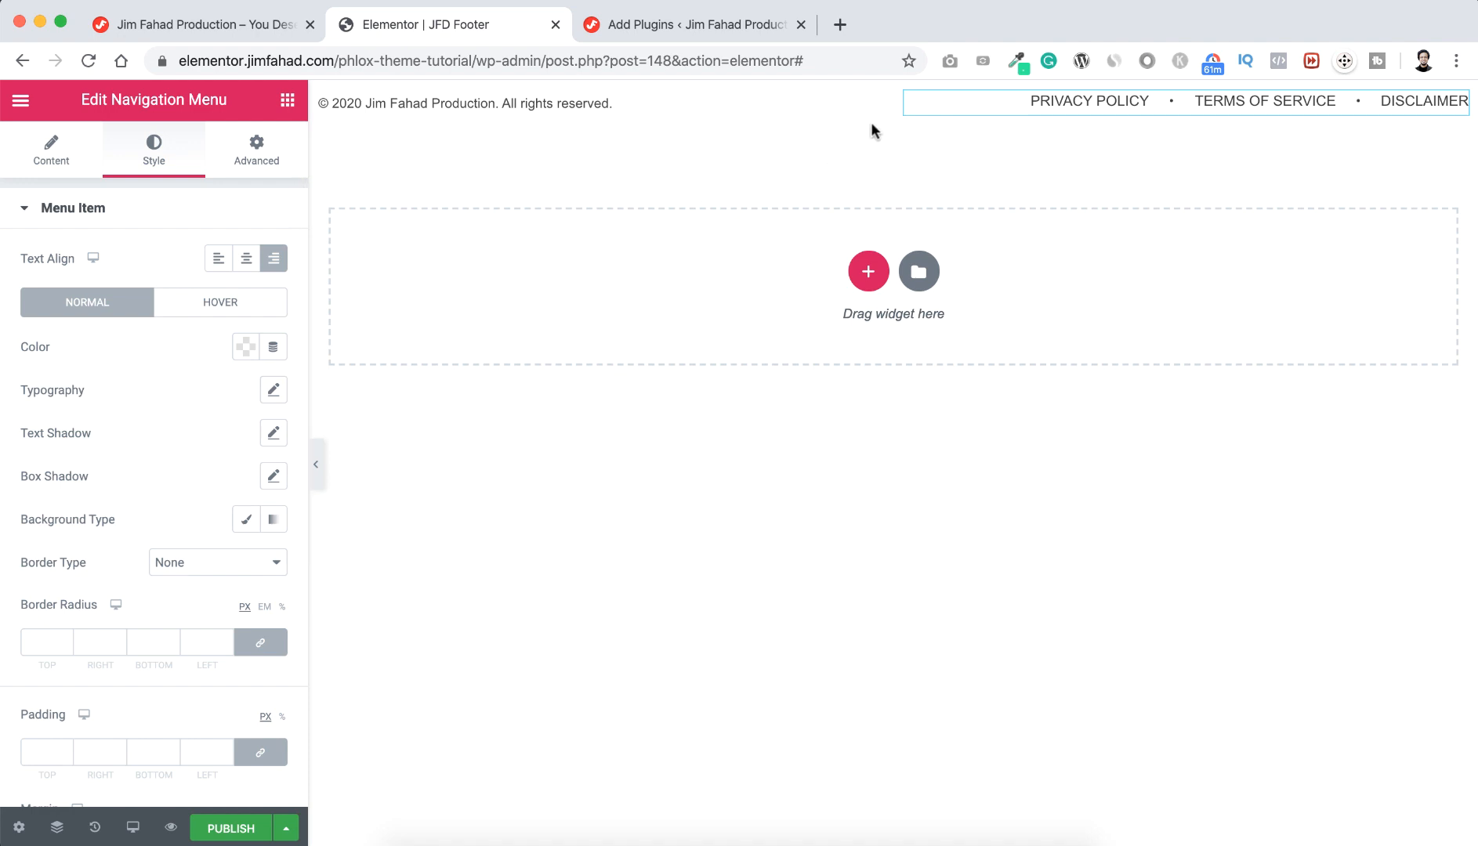
pyautogui.click(906, 94)
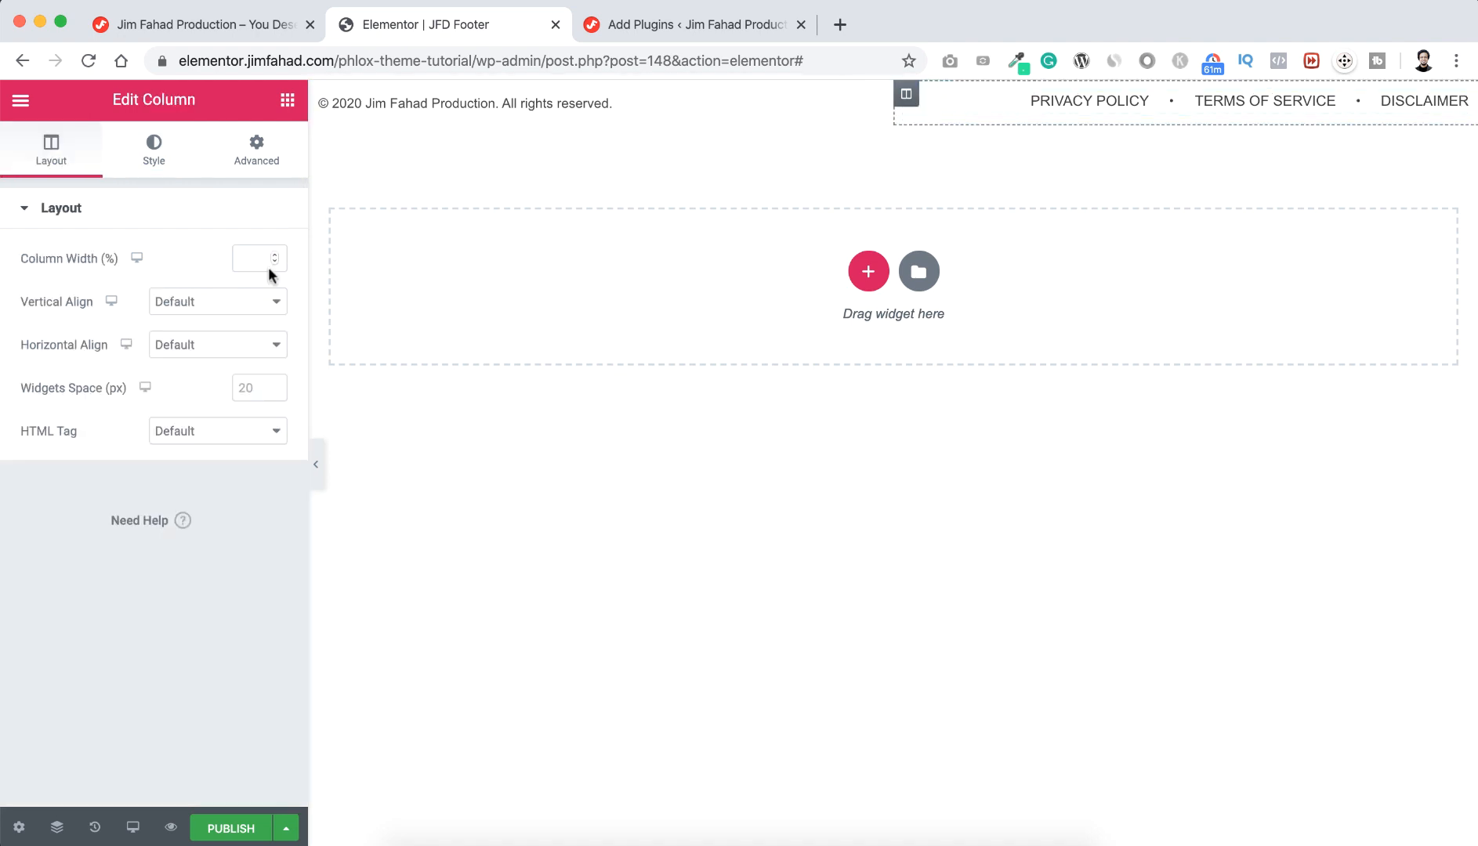
pyautogui.click(213, 305)
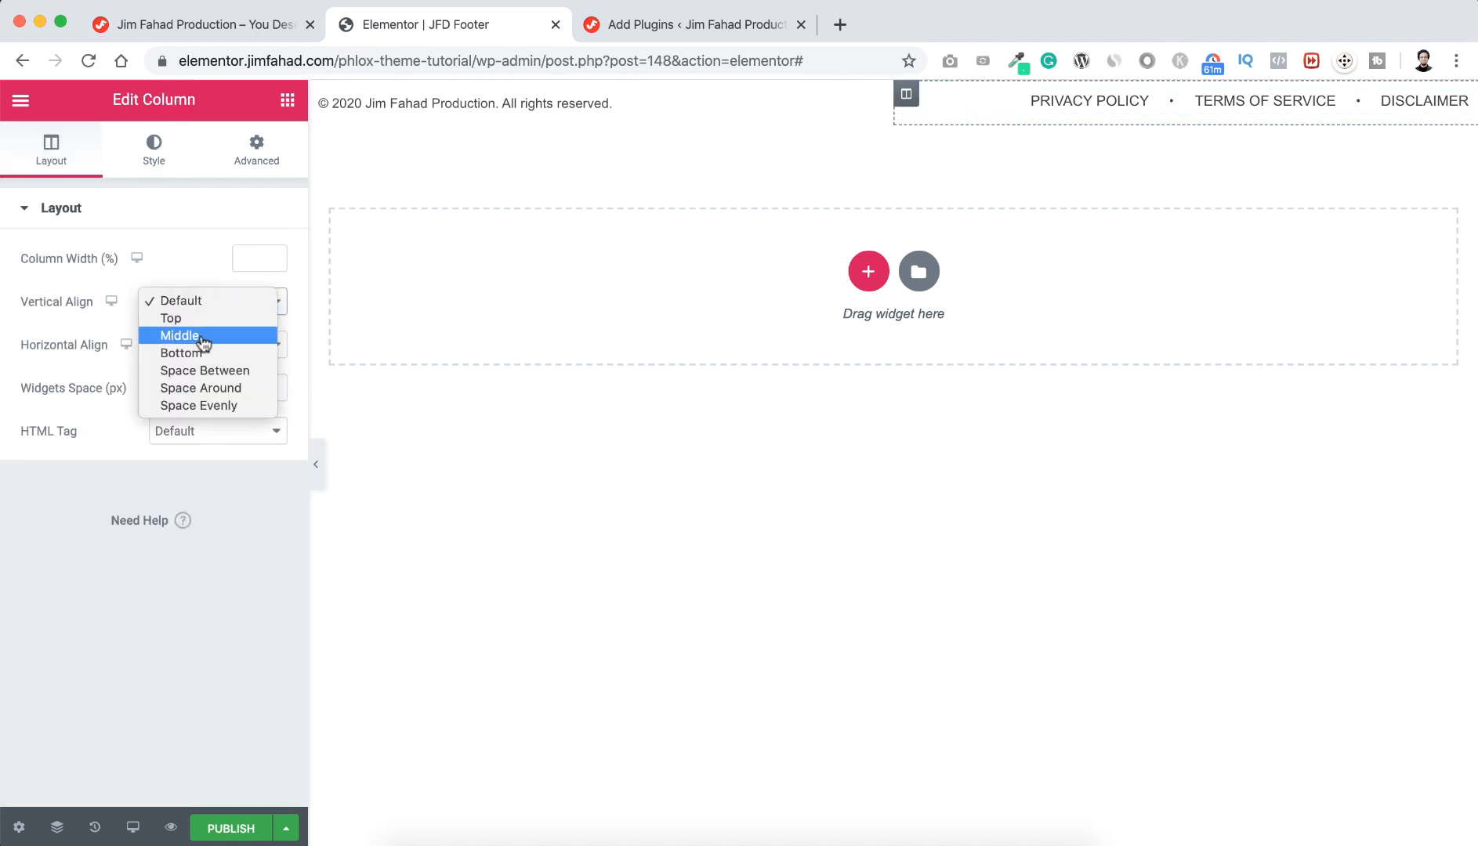
pyautogui.click(203, 337)
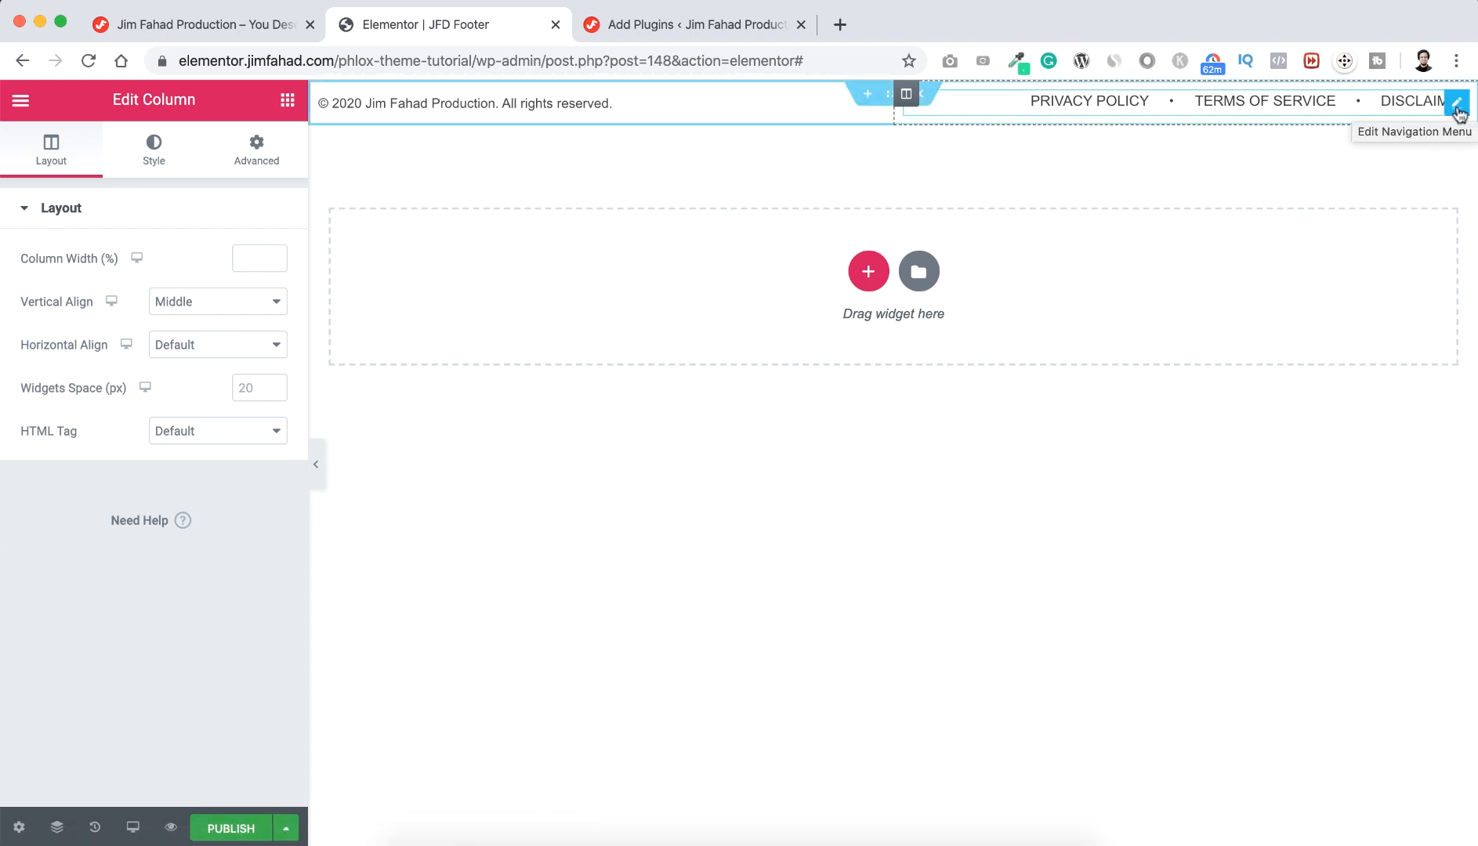
# Set the typography size of the navigation menu's items to 12 px
pyautogui.click(1458, 105)
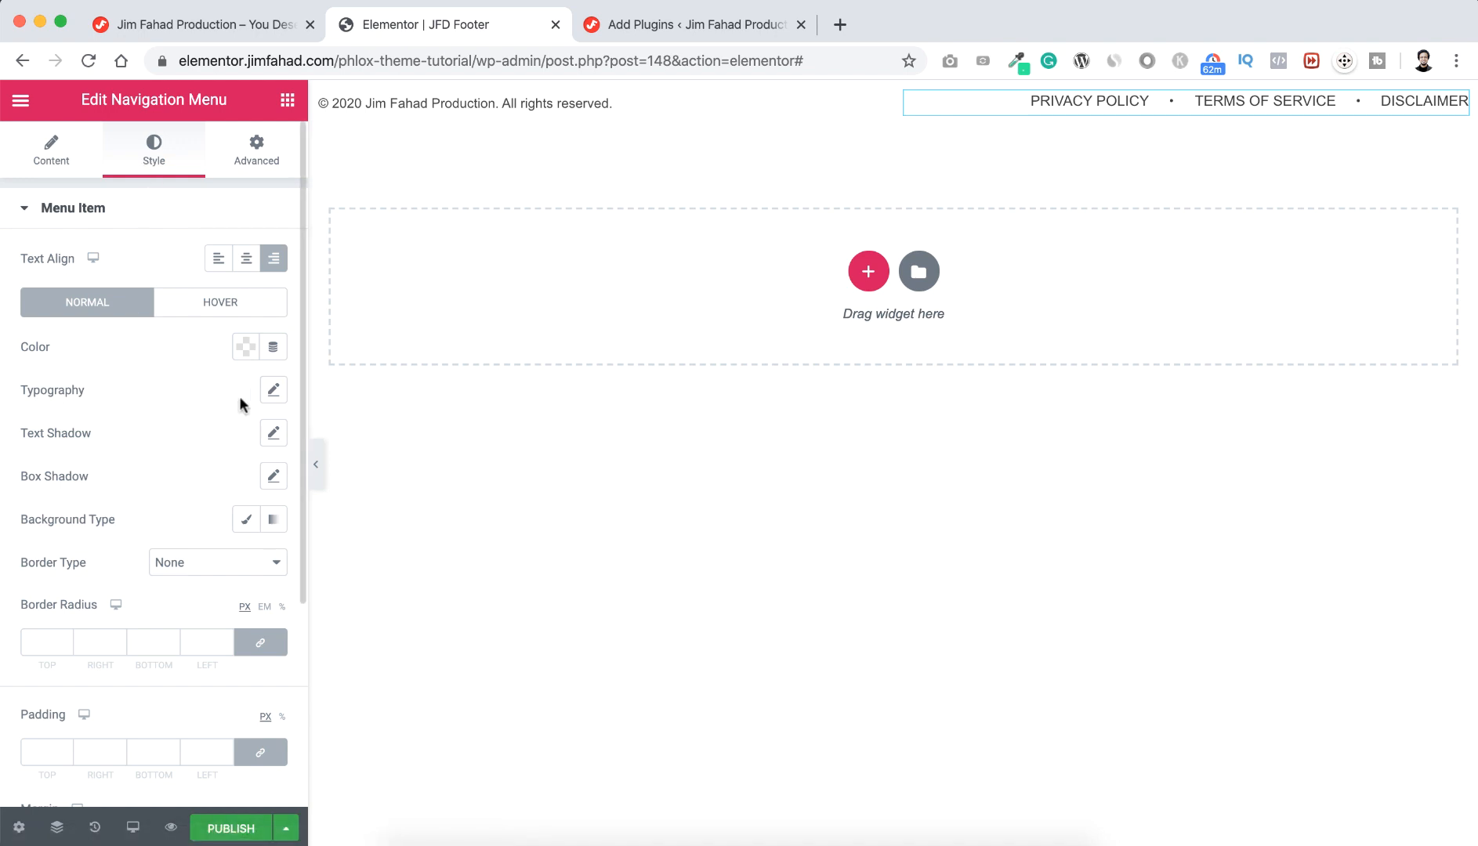
pyautogui.click(274, 392)
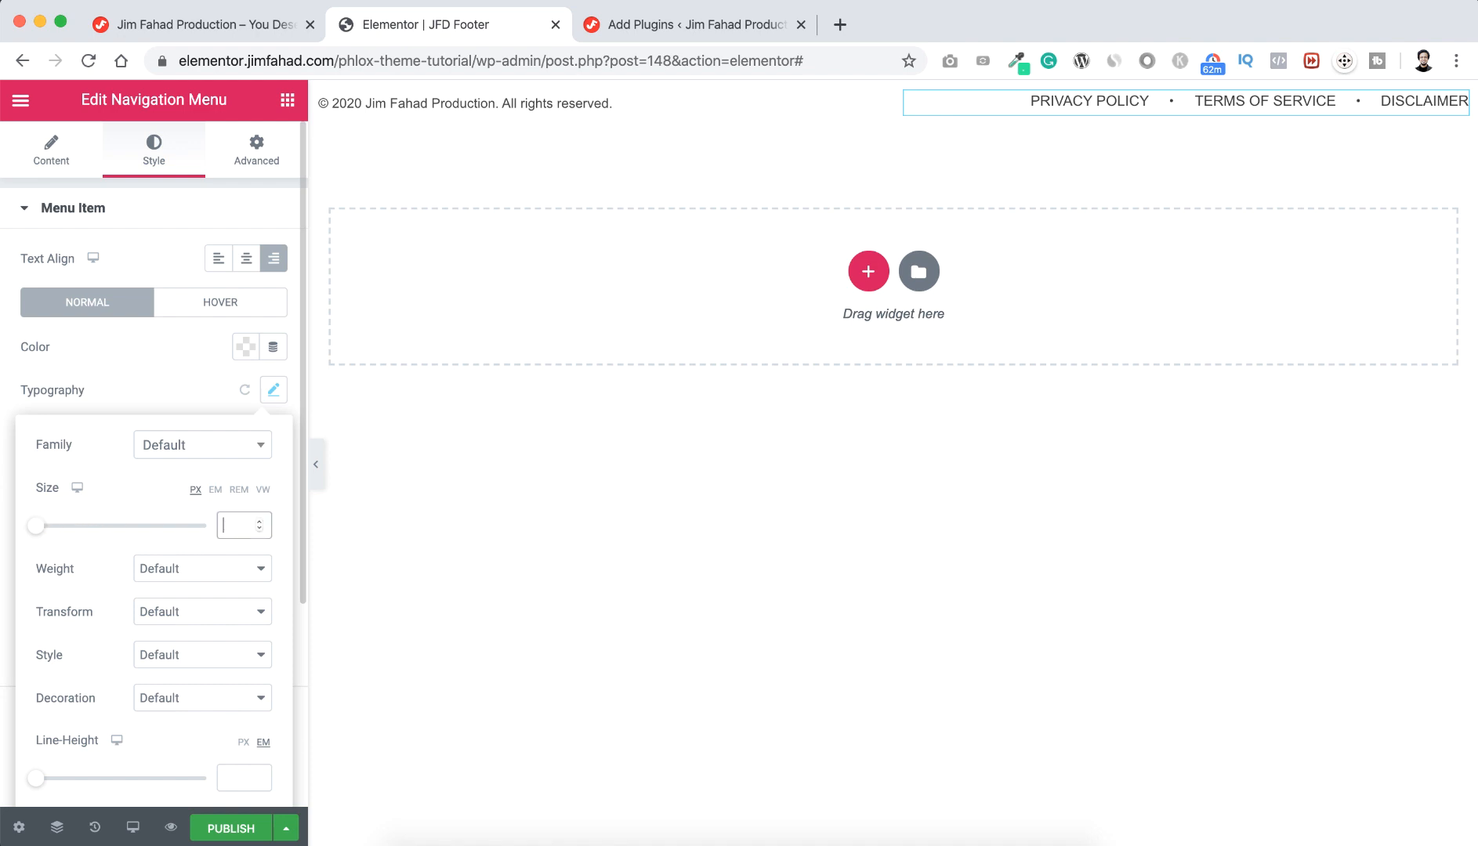
pyautogui.click(223, 525)
pyautogui.write('13')
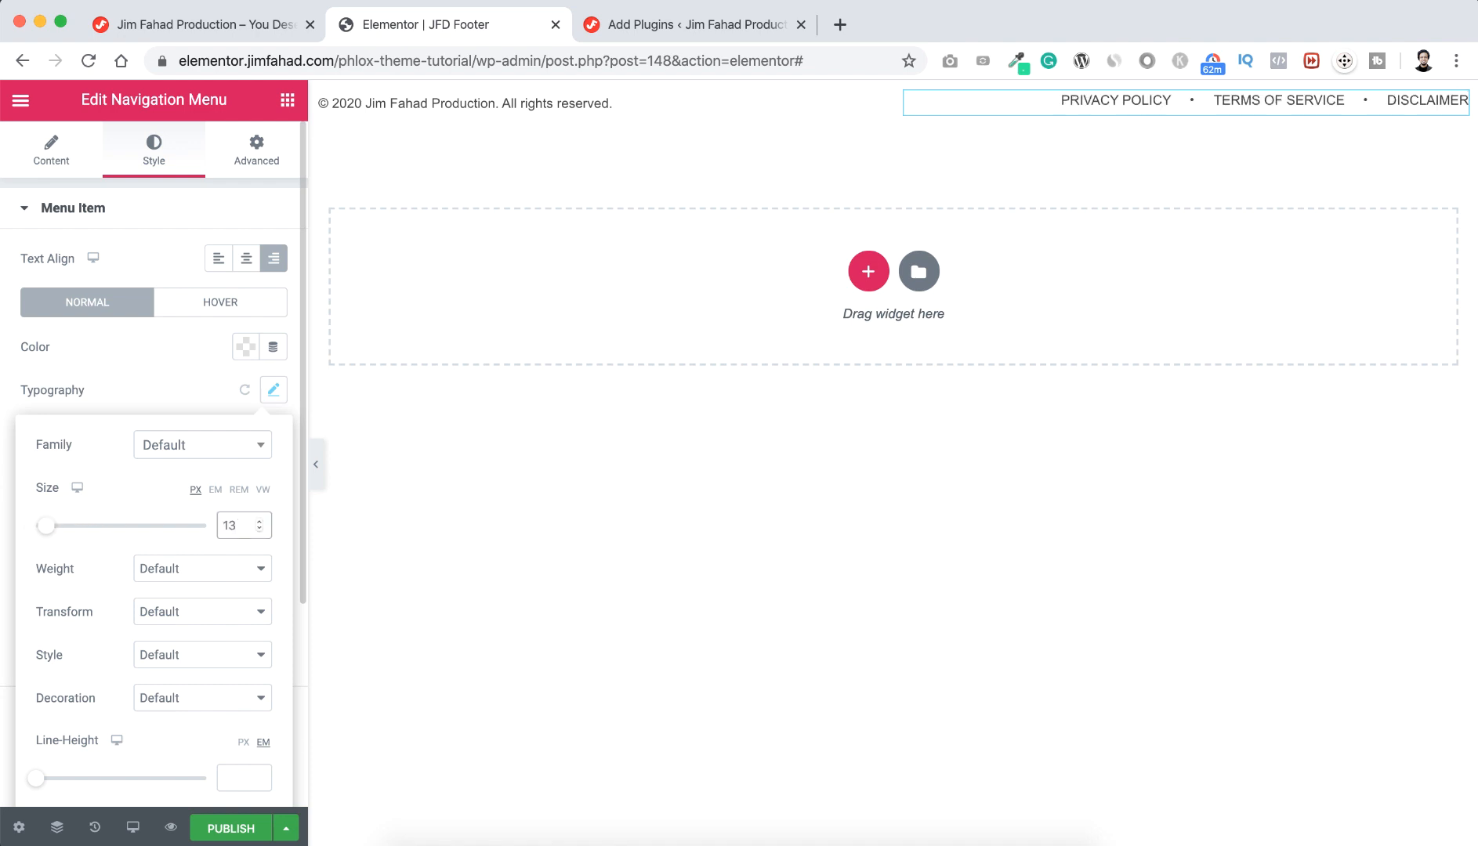
pyautogui.press('Down')
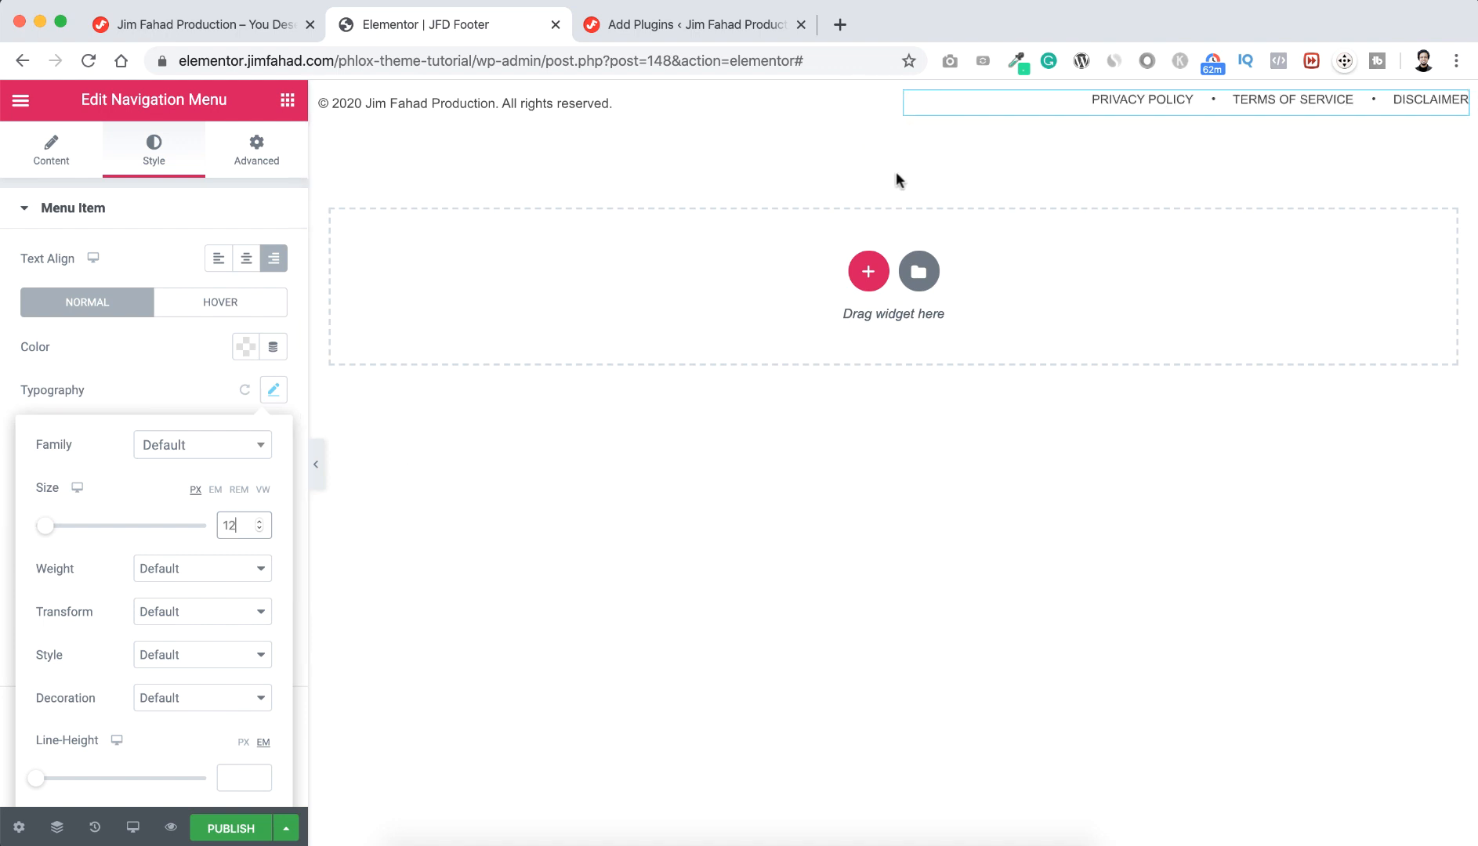
# Give the footer section a classic background in black, #000000
pyautogui.moveTo(895, 96)
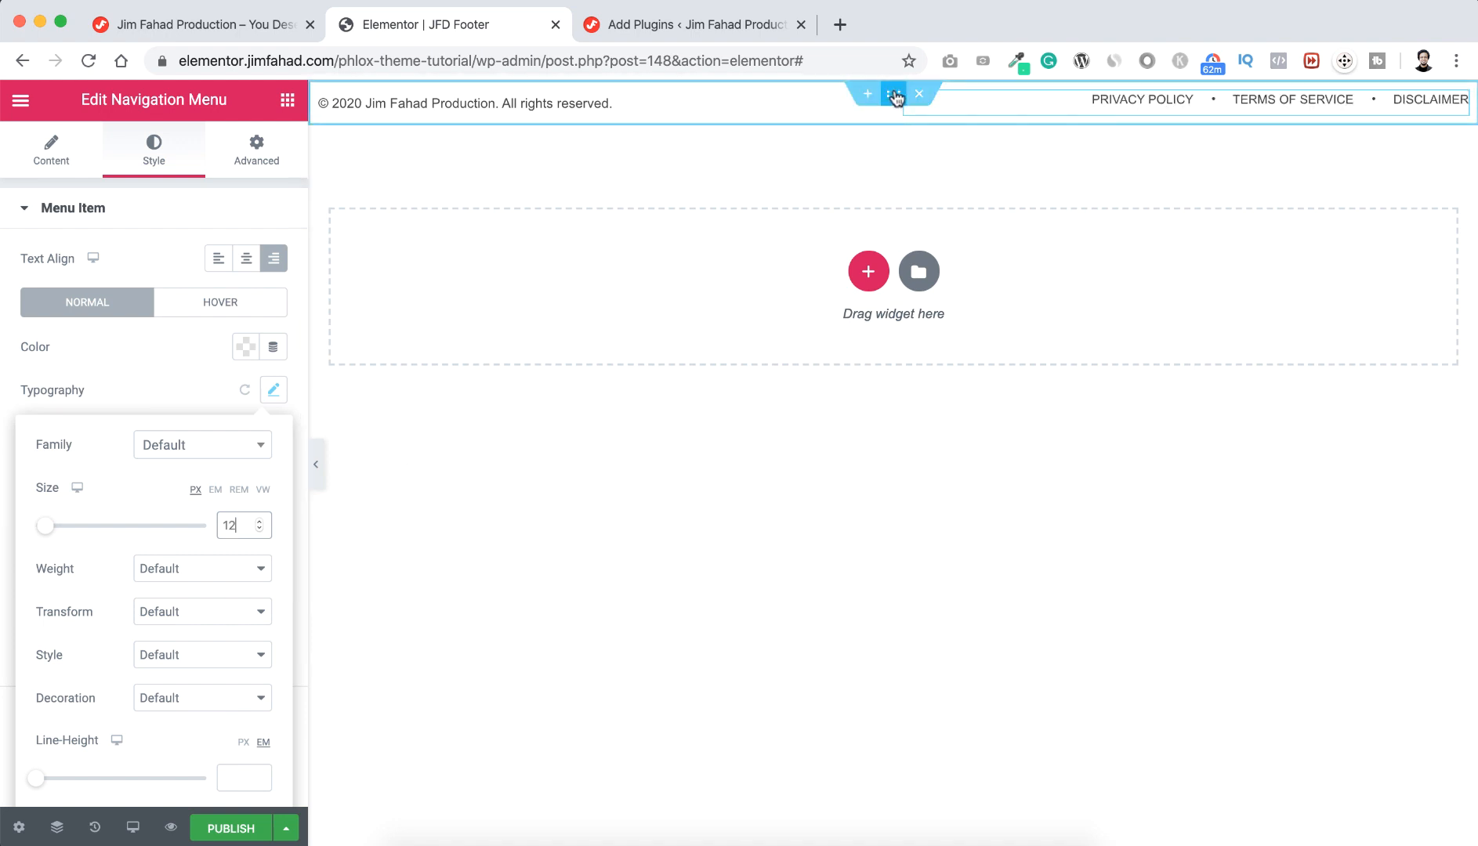
pyautogui.click(896, 96)
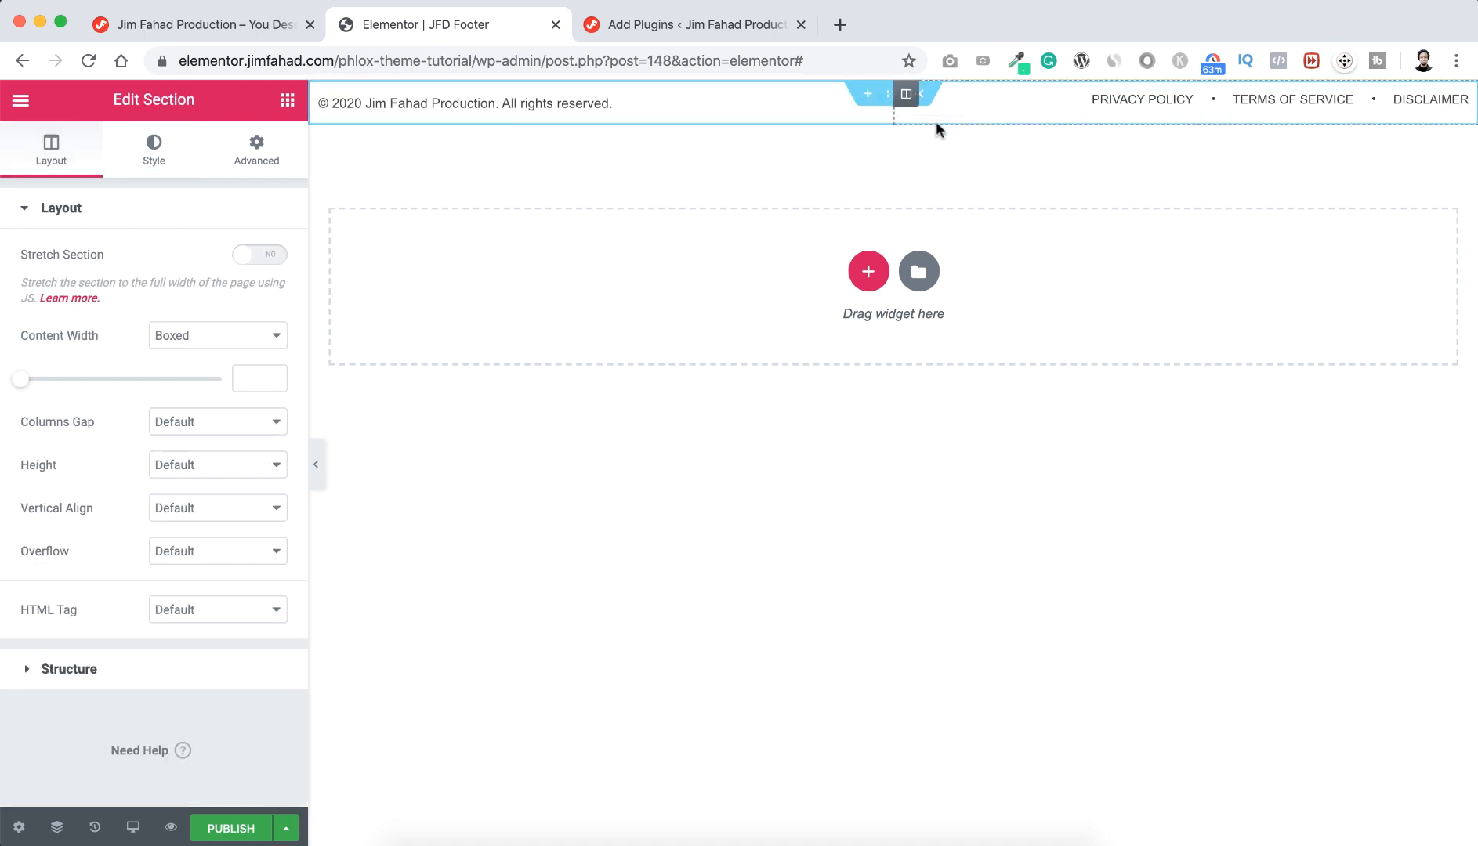
pyautogui.click(155, 152)
pyautogui.click(191, 305)
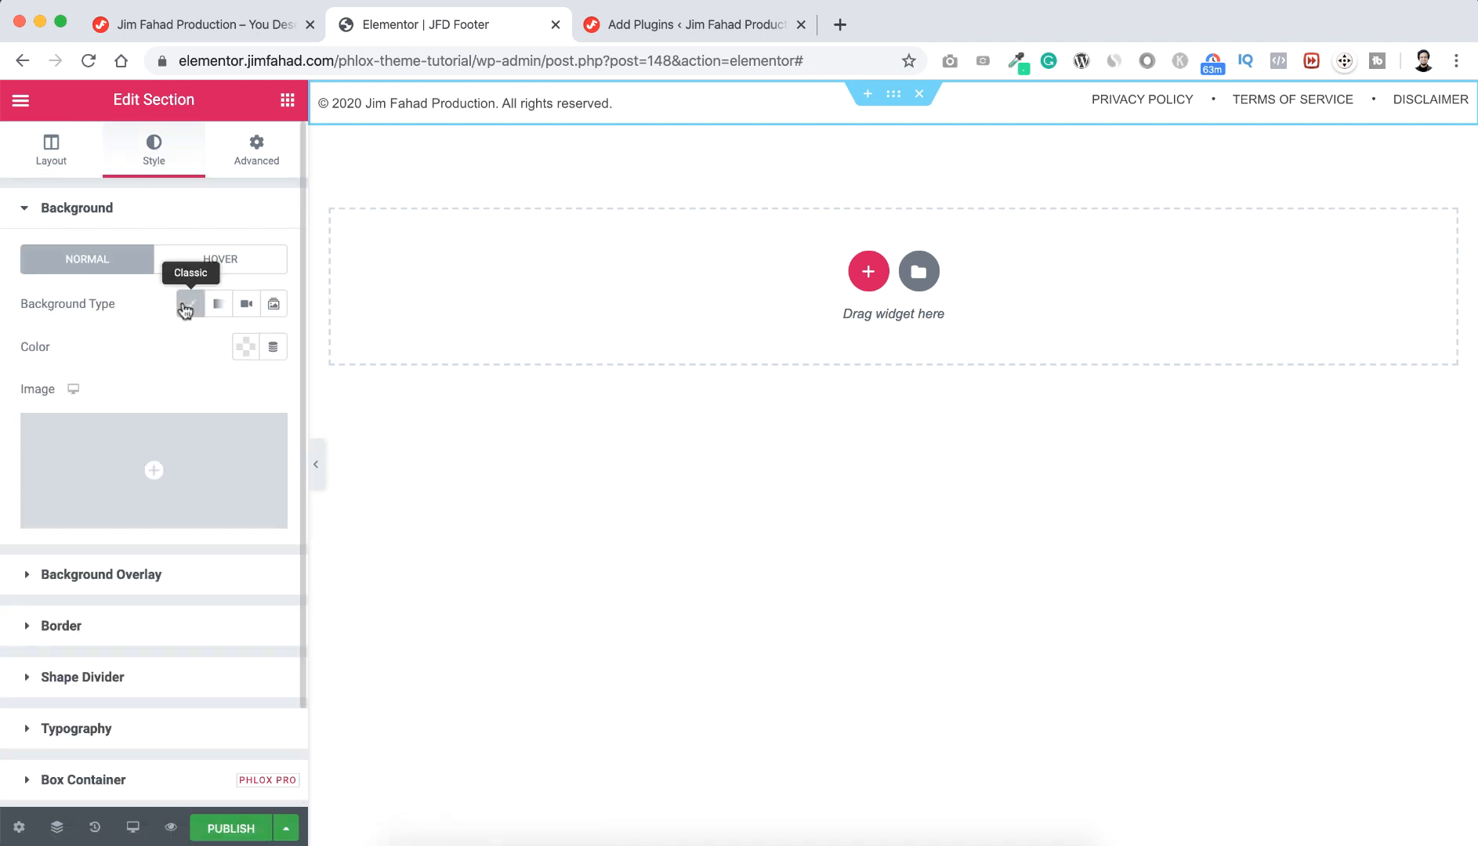
pyautogui.click(239, 348)
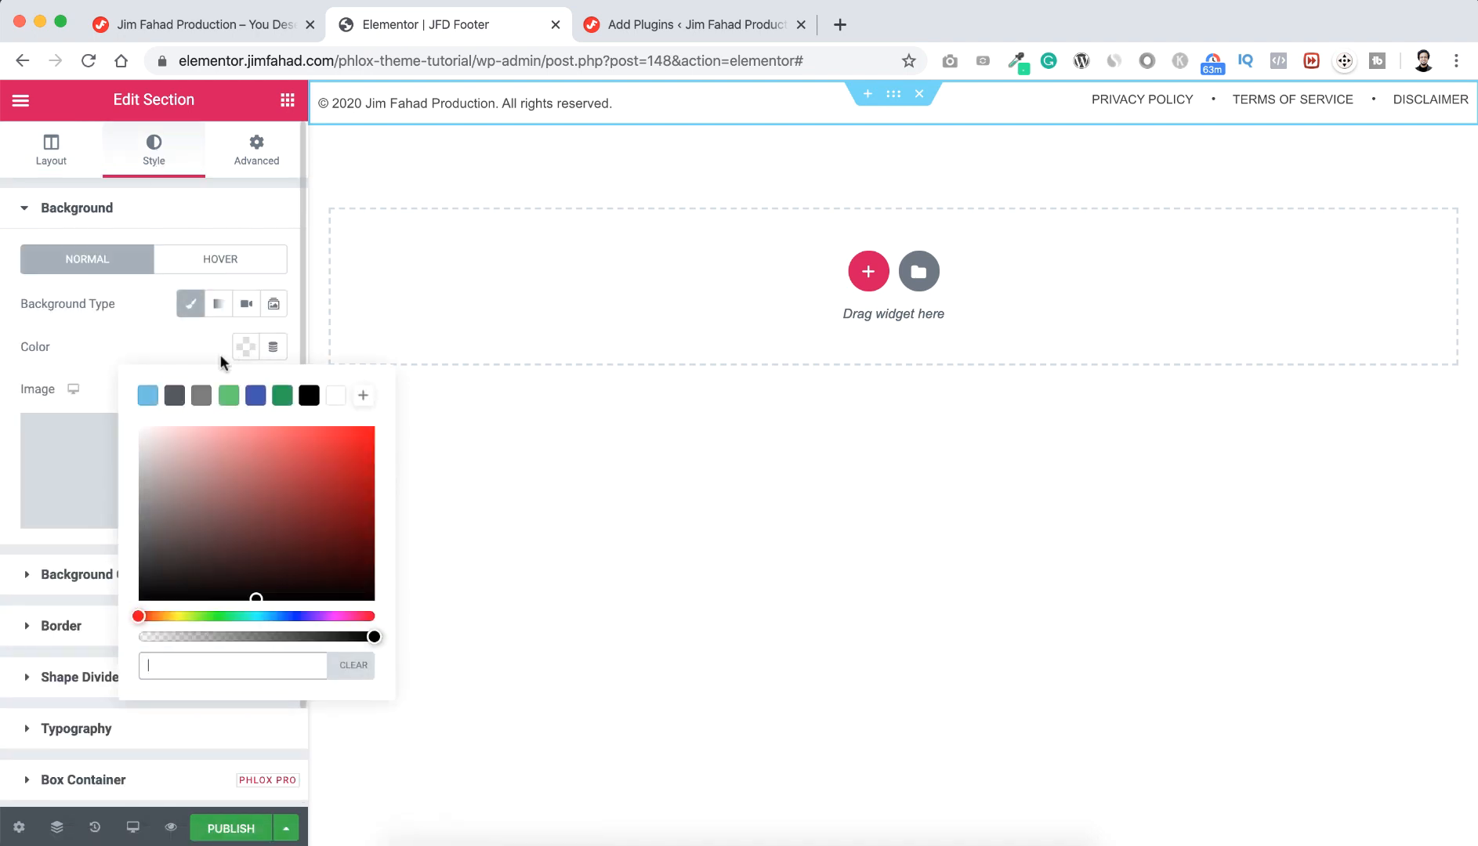
pyautogui.click(174, 397)
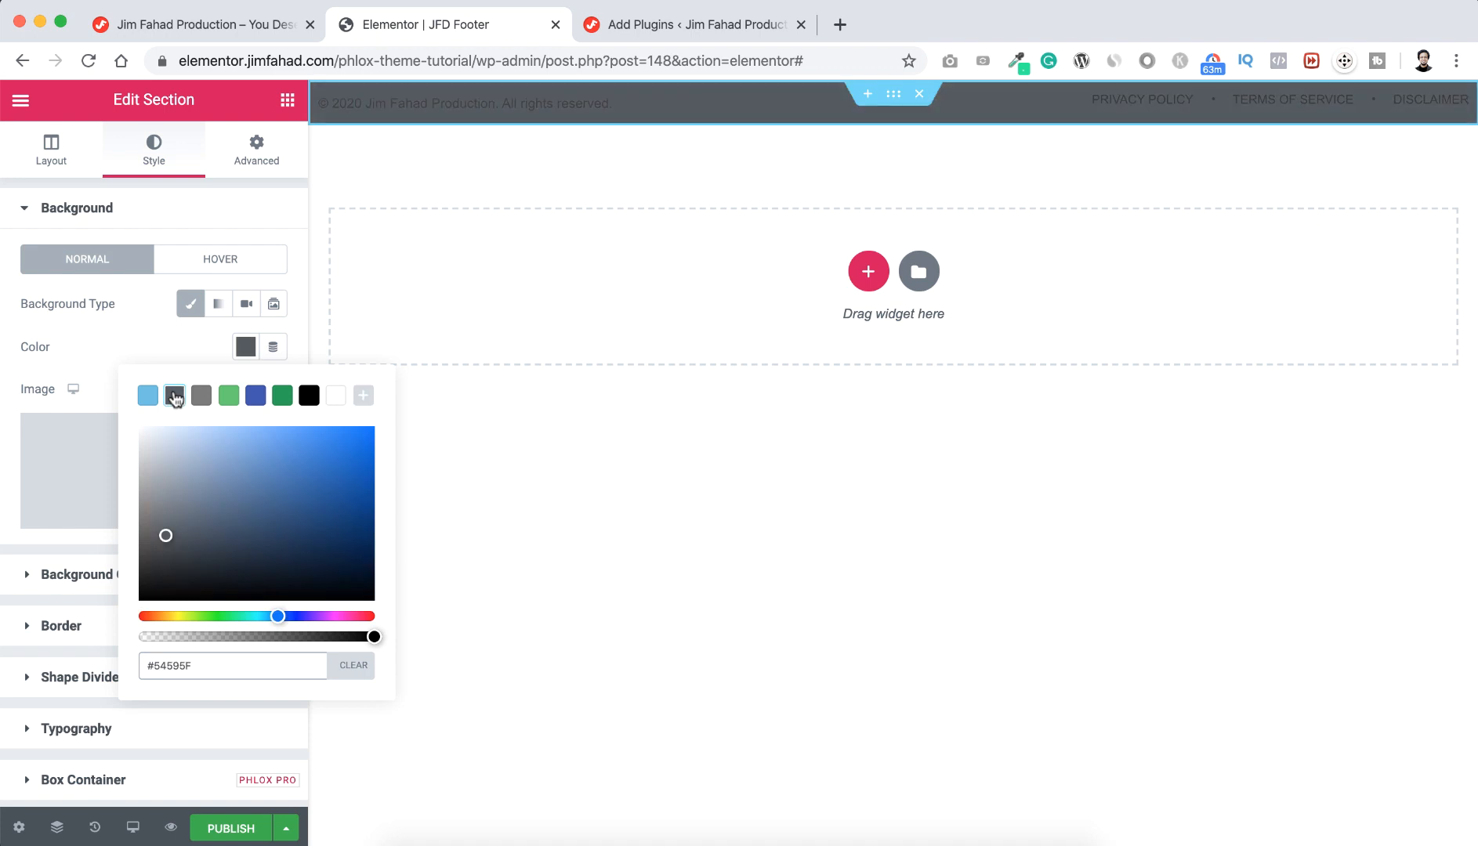
pyautogui.click(309, 396)
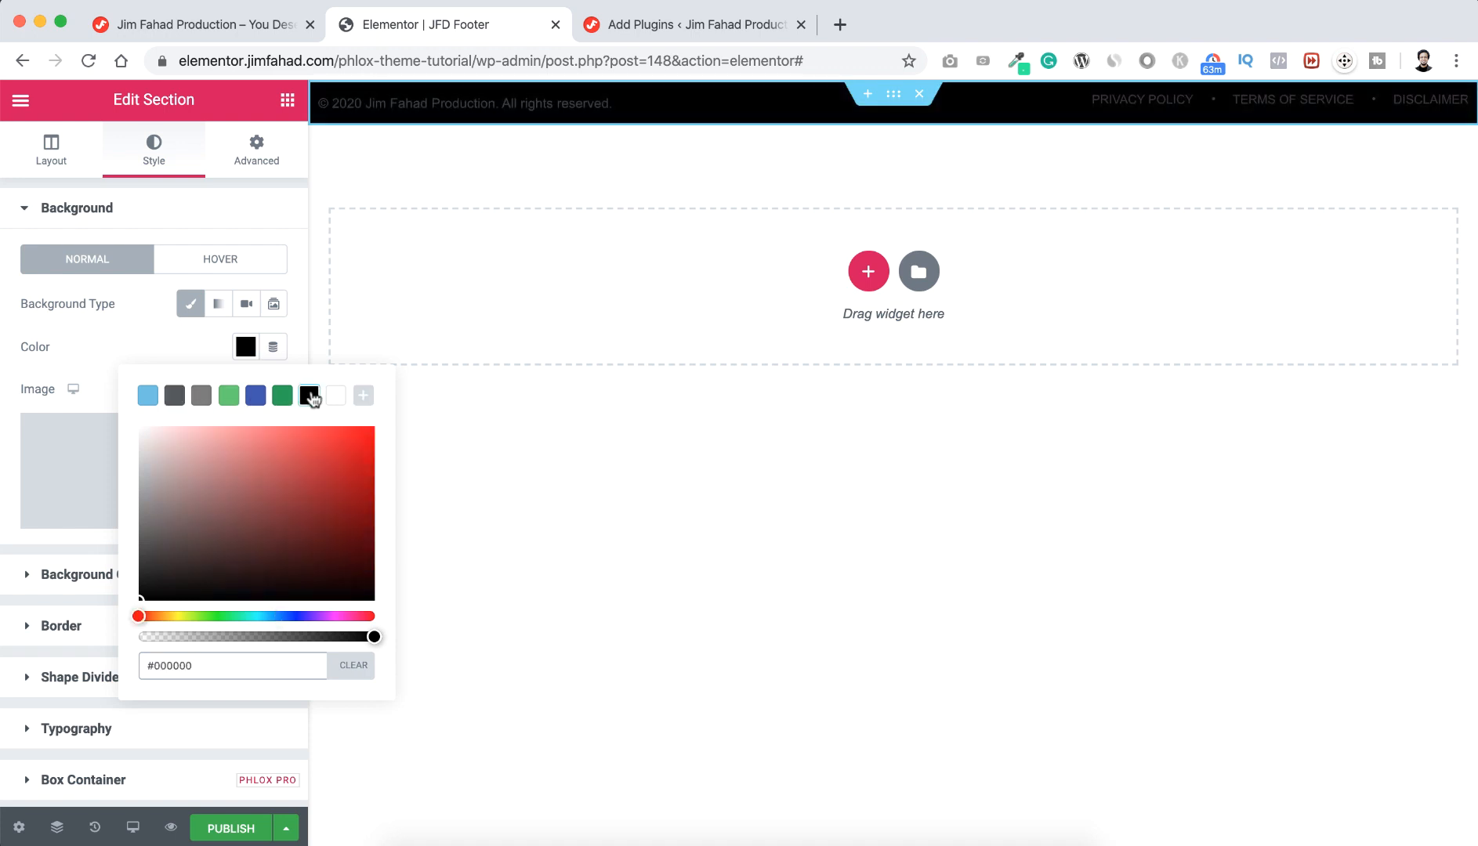
# Set the footer section's top and bottom padding to 10 px each, keeping the side paddings at 0
pyautogui.click(257, 154)
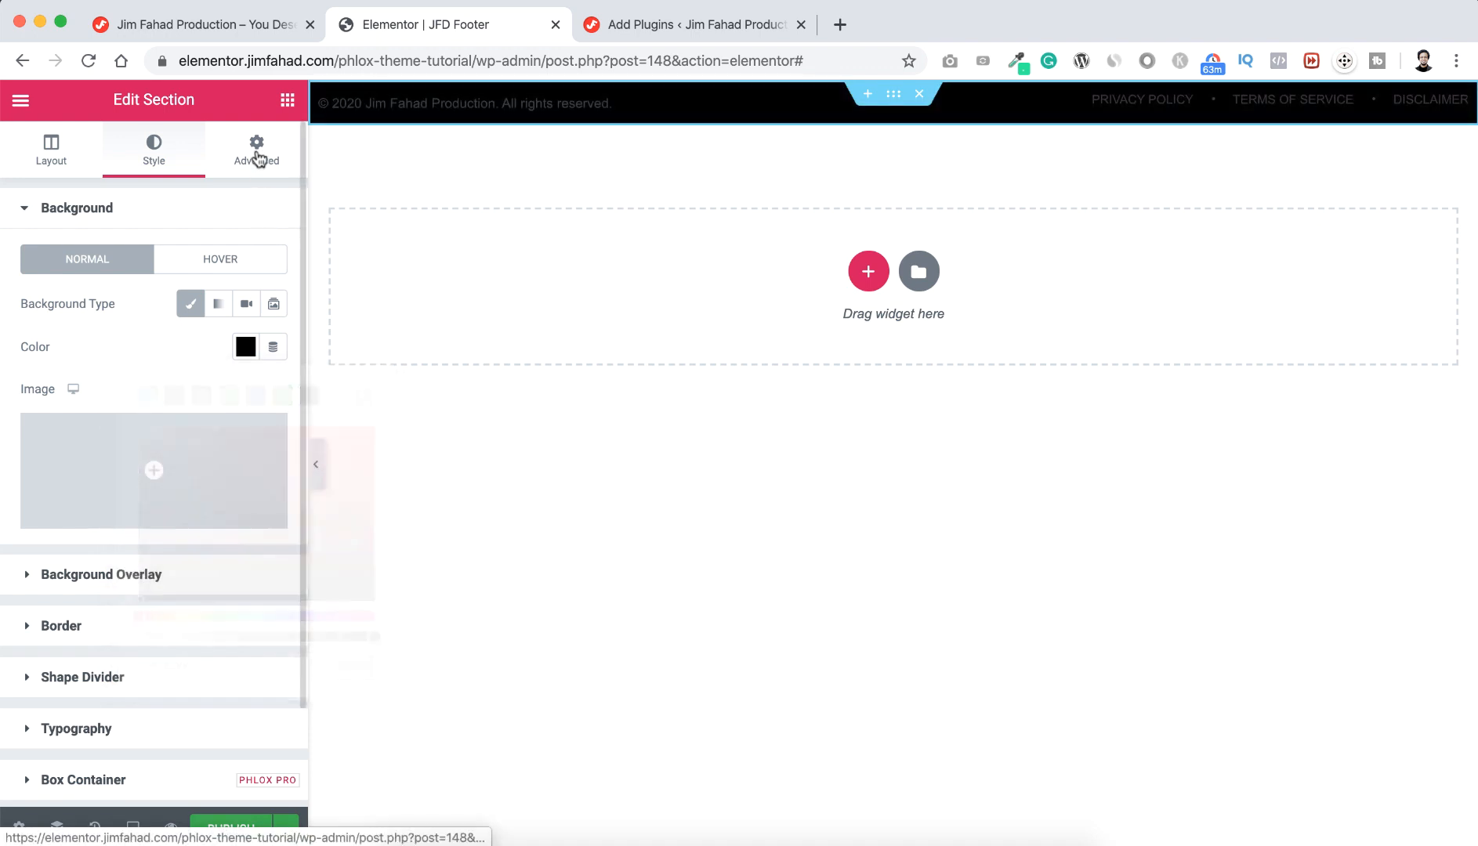
pyautogui.click(278, 389)
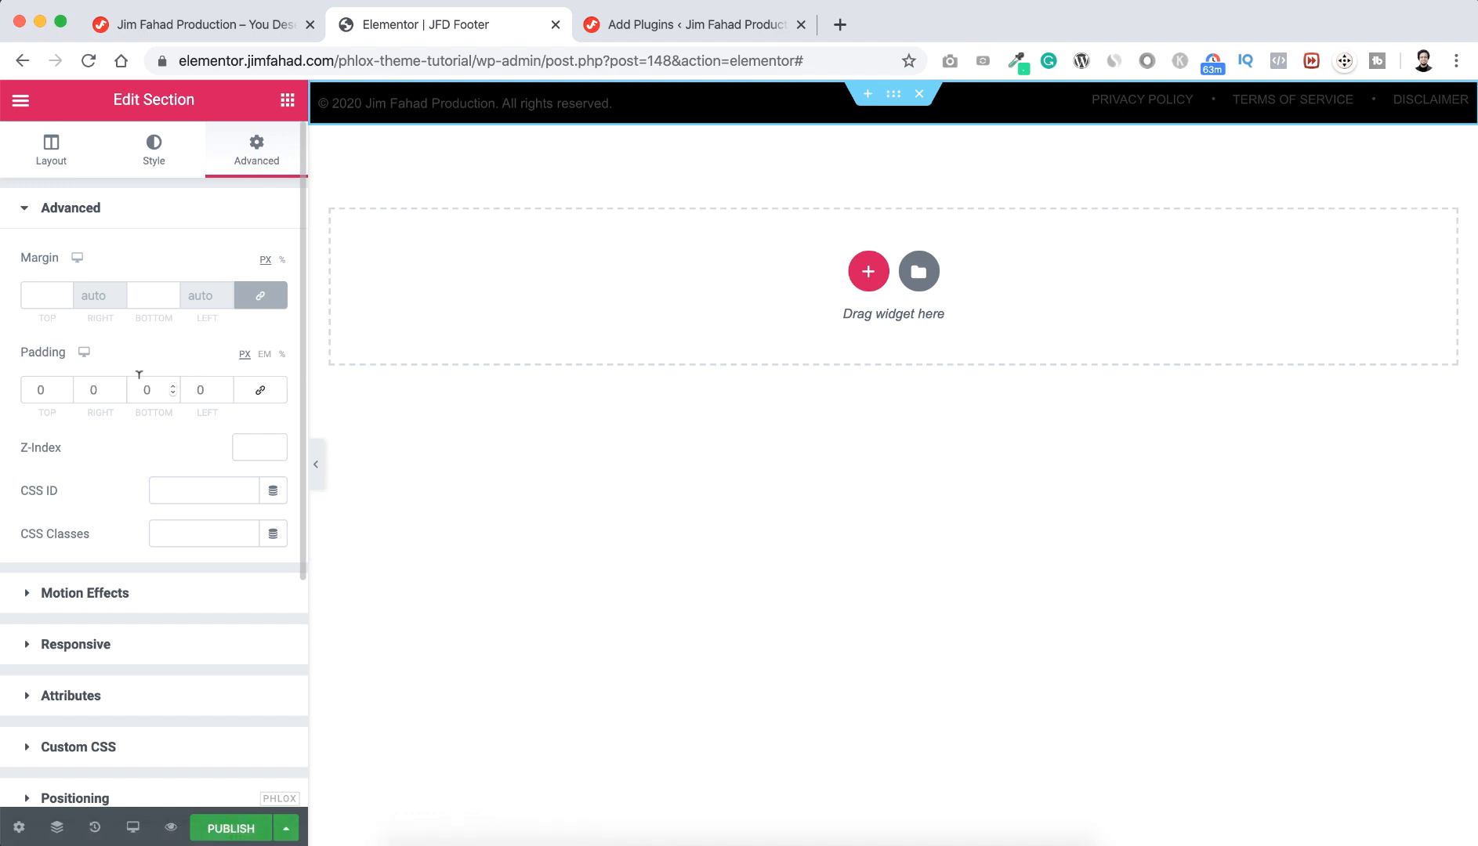
pyautogui.click(35, 387)
pyautogui.write('1')
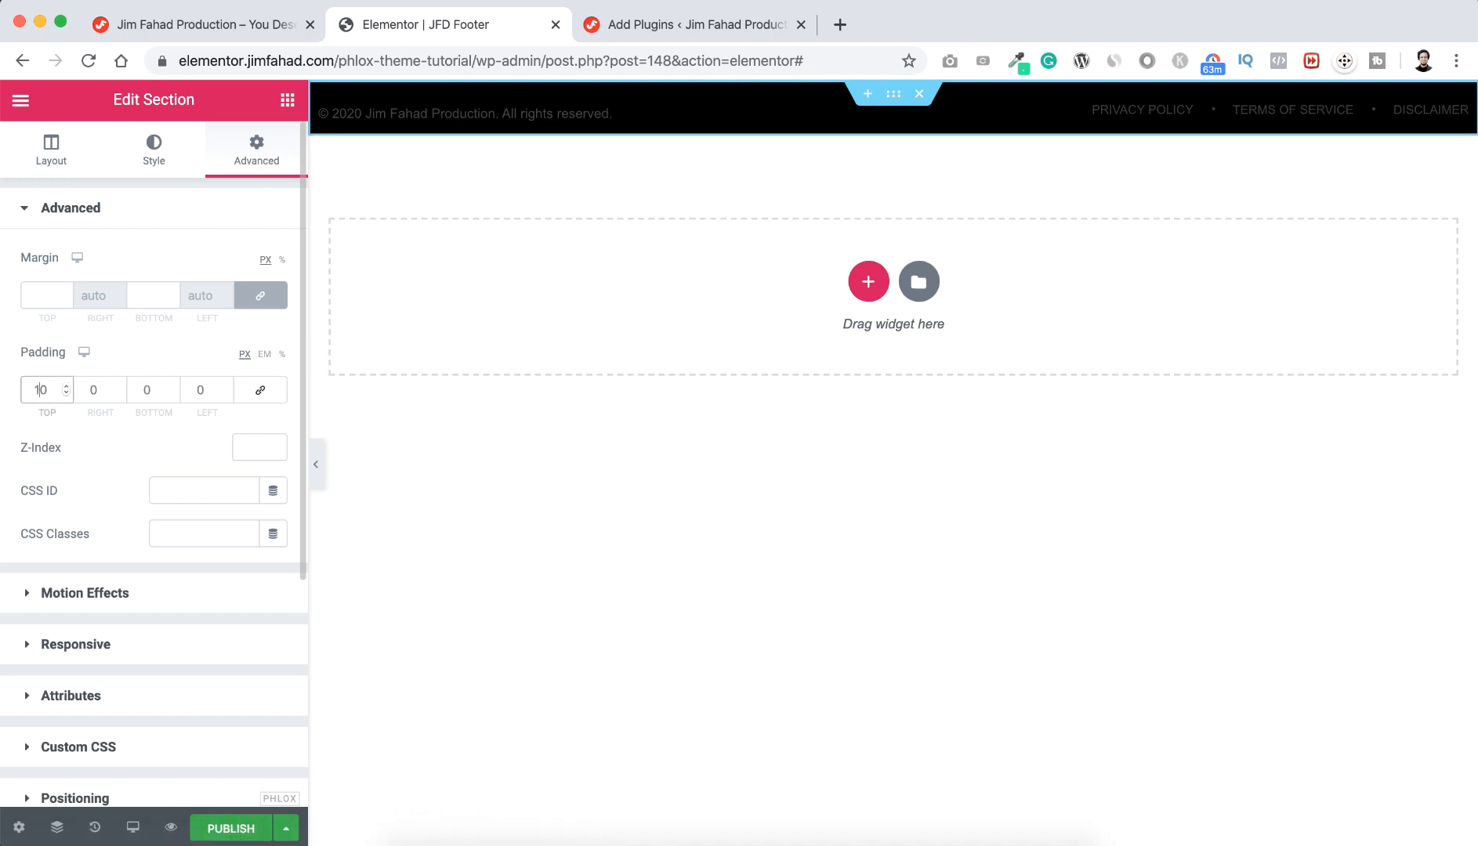
pyautogui.click(142, 387)
pyautogui.write('1')
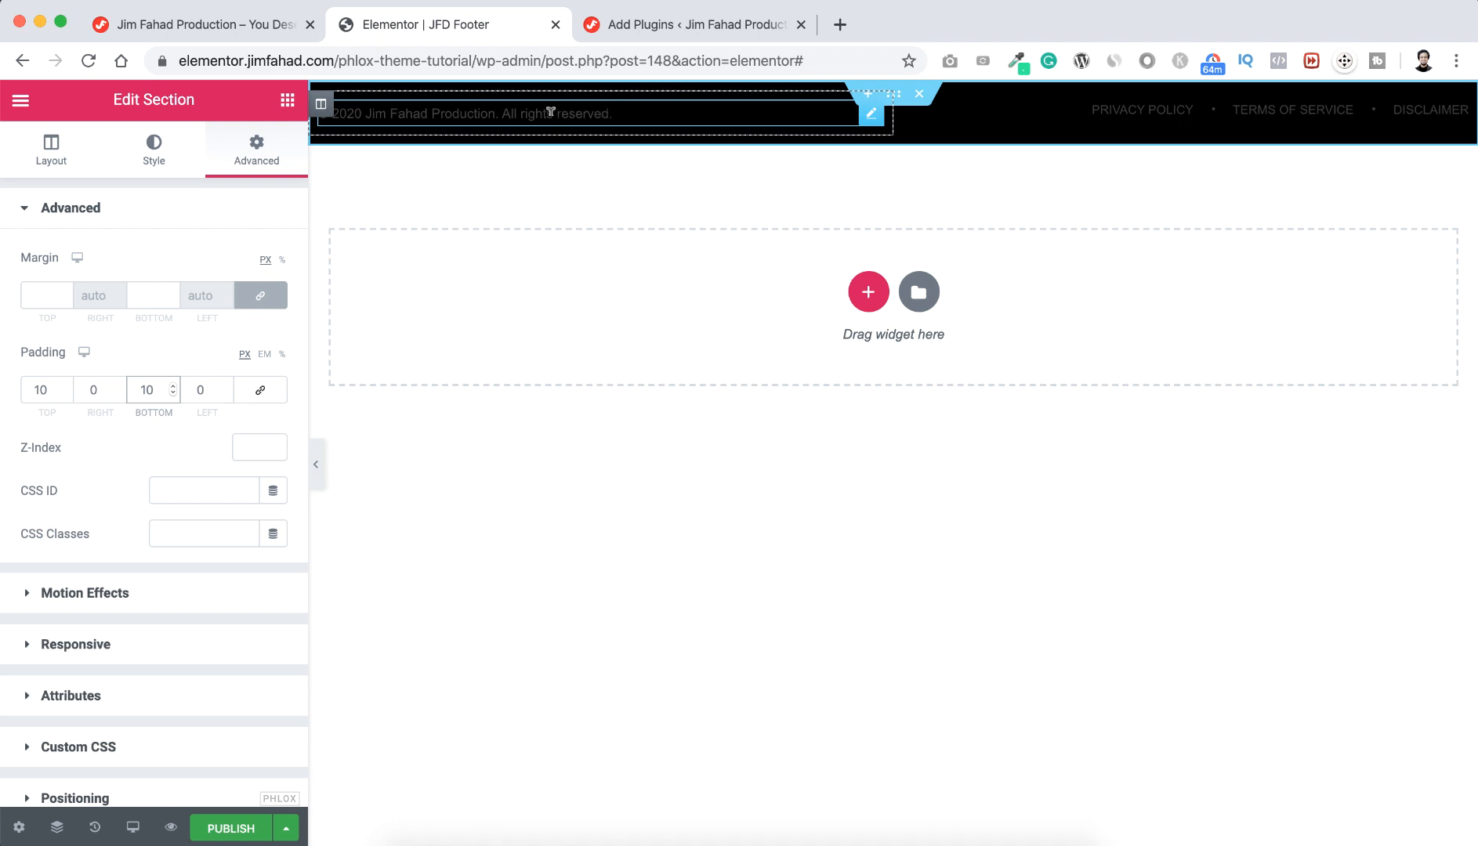
# Change the text color of the Copyright widget to white
pyautogui.click(547, 109)
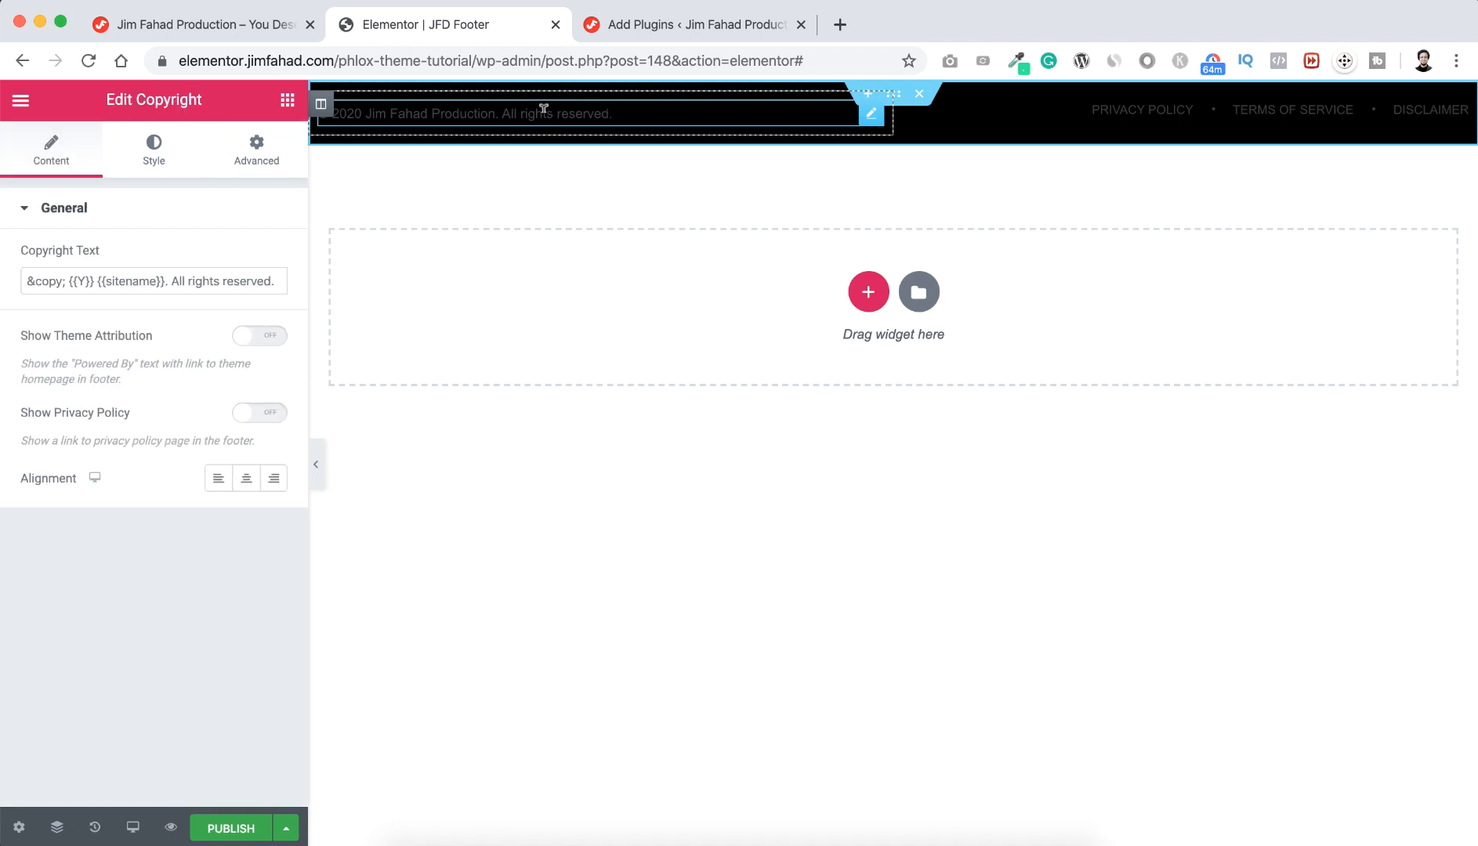
pyautogui.click(152, 157)
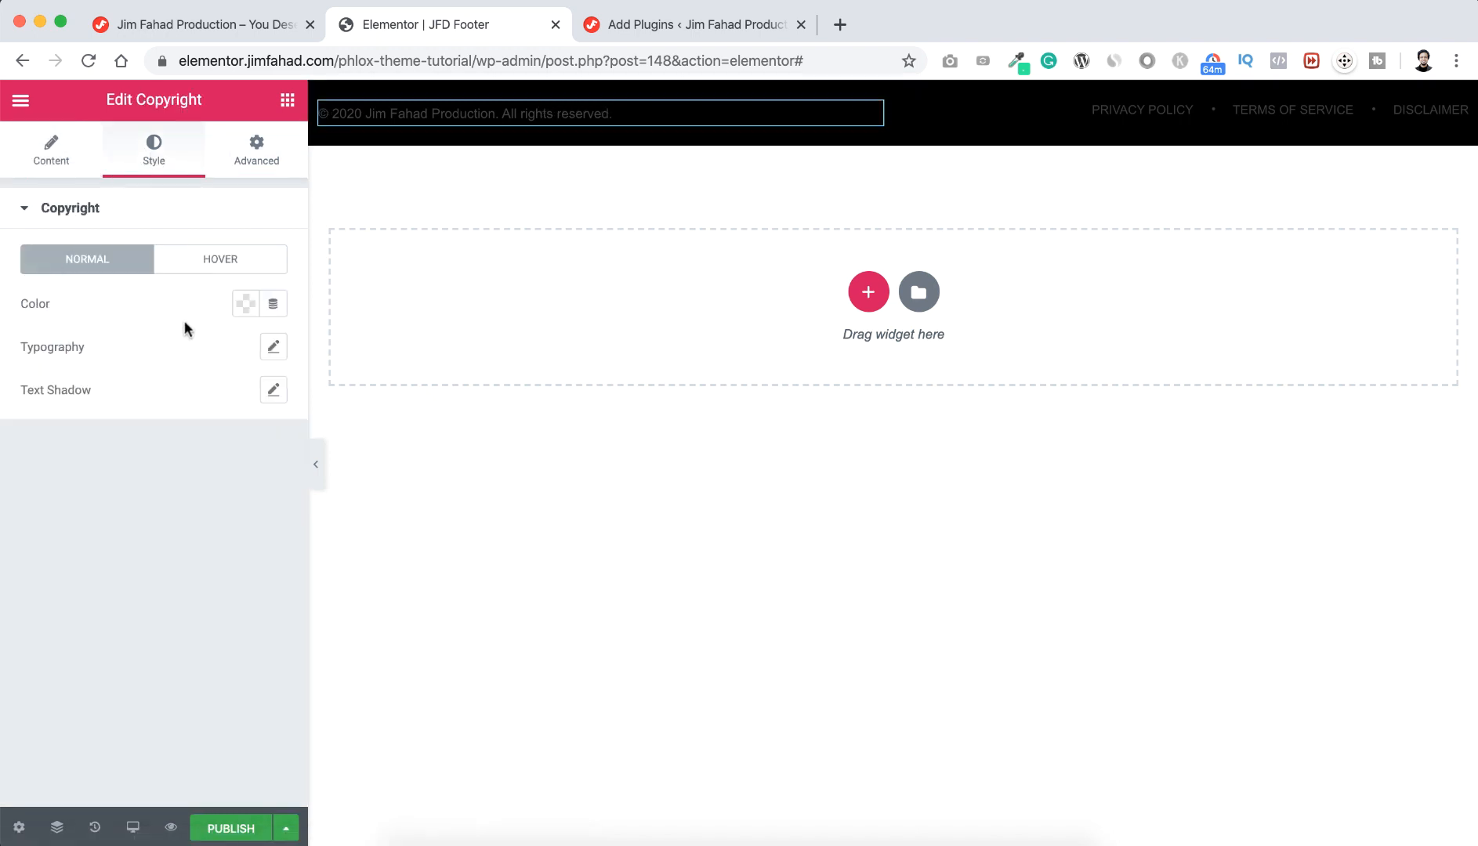
pyautogui.click(243, 307)
pyautogui.click(141, 388)
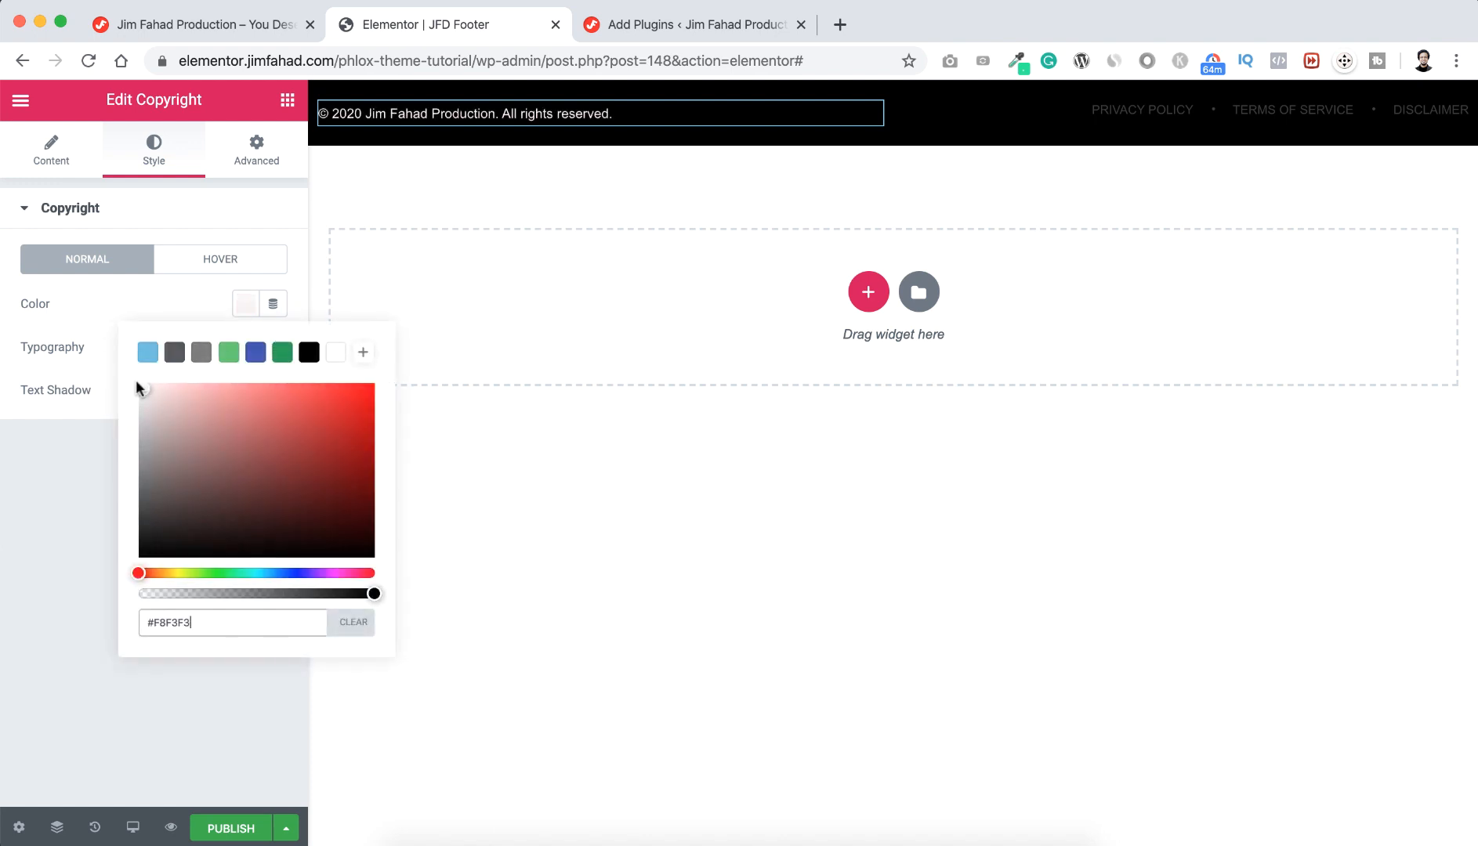
pyautogui.click(97, 310)
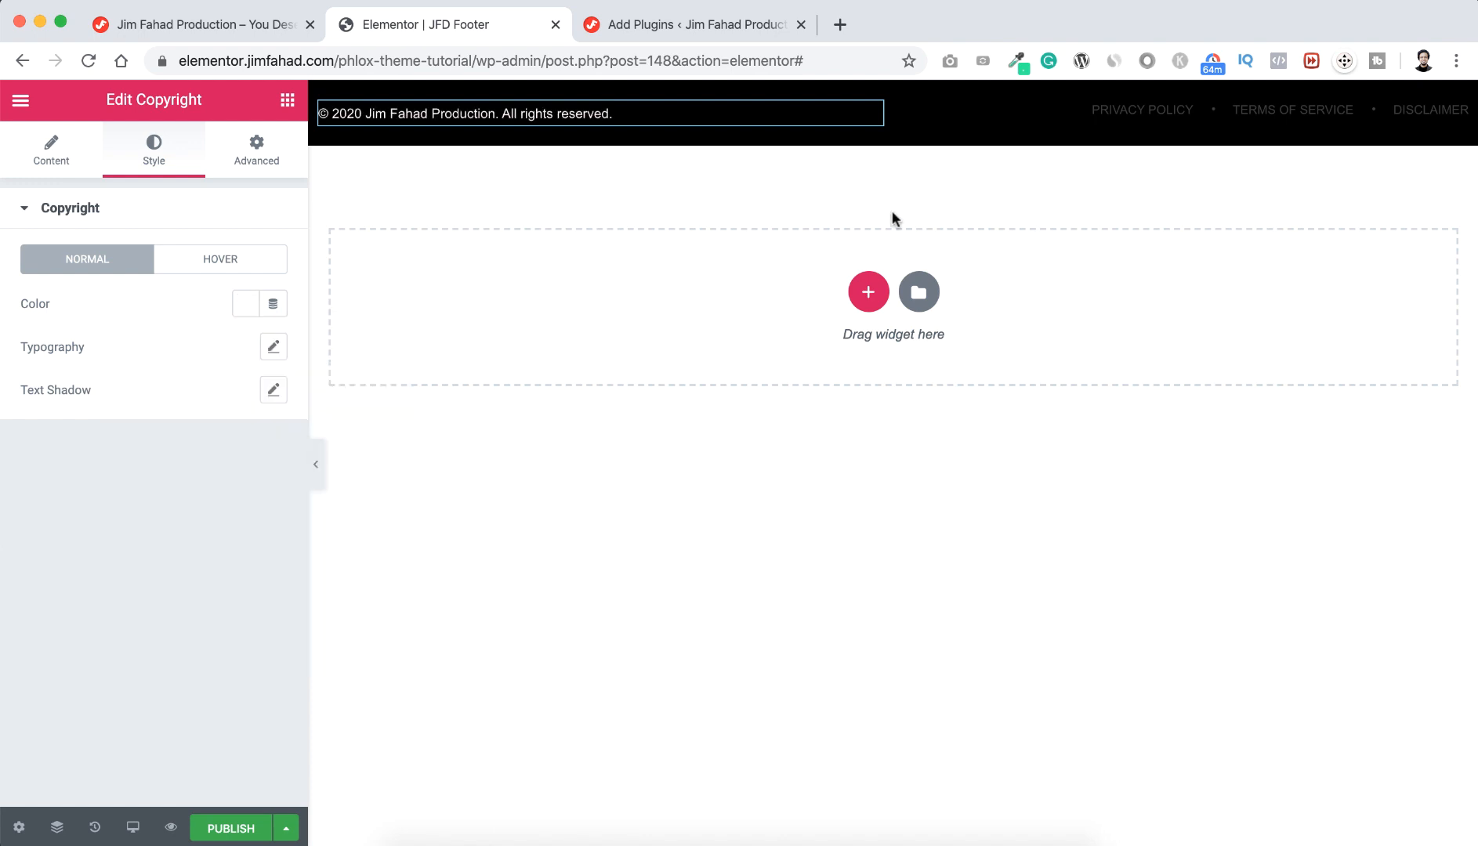
# Change the navigation menu's normal item color to white and publish the footer template
pyautogui.click(1151, 118)
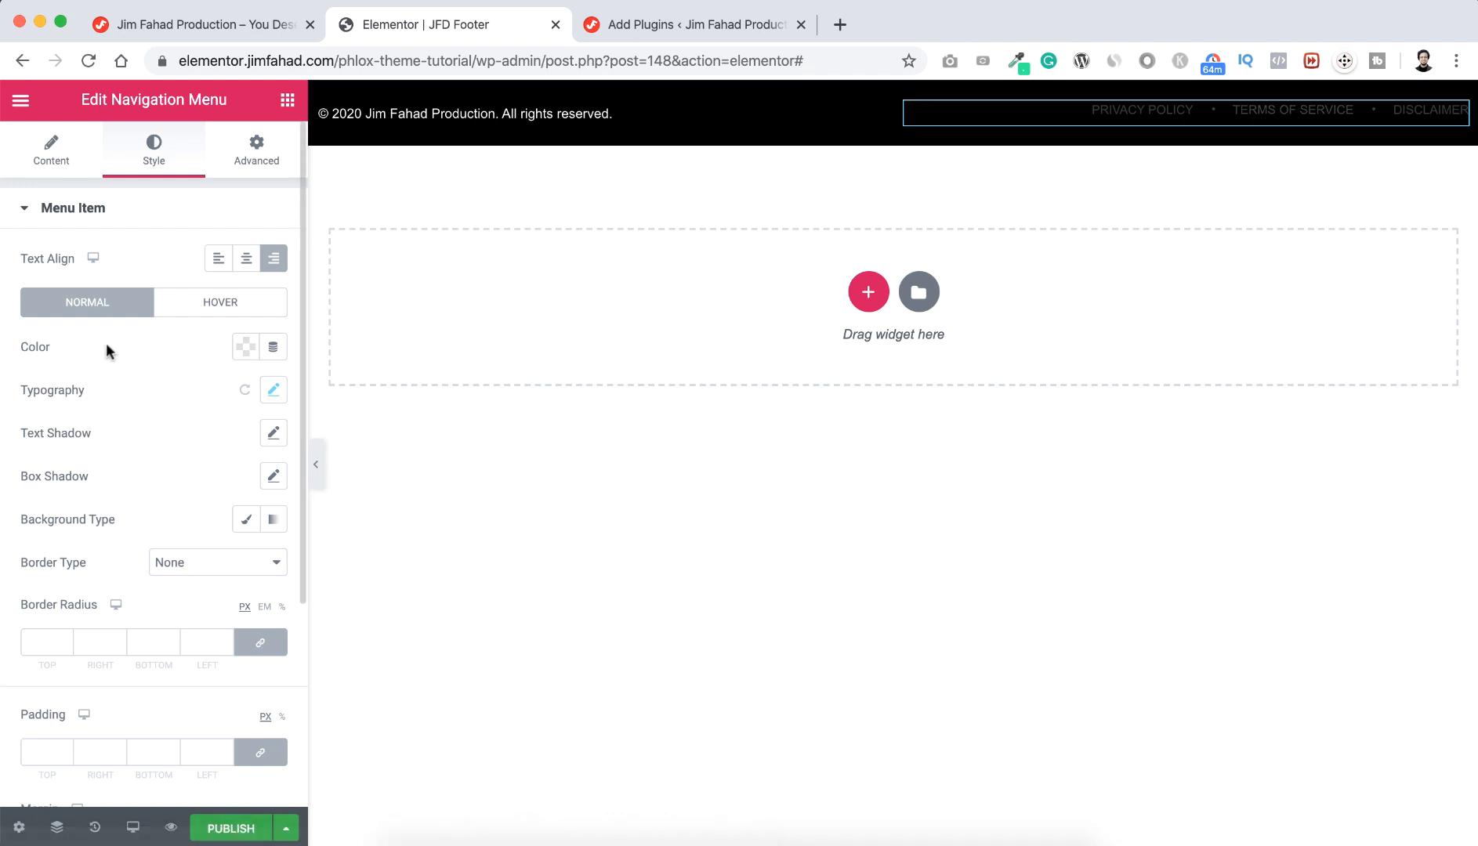
pyautogui.click(245, 347)
pyautogui.moveTo(172, 482); pyautogui.dragTo(133, 422)
pyautogui.click(100, 366)
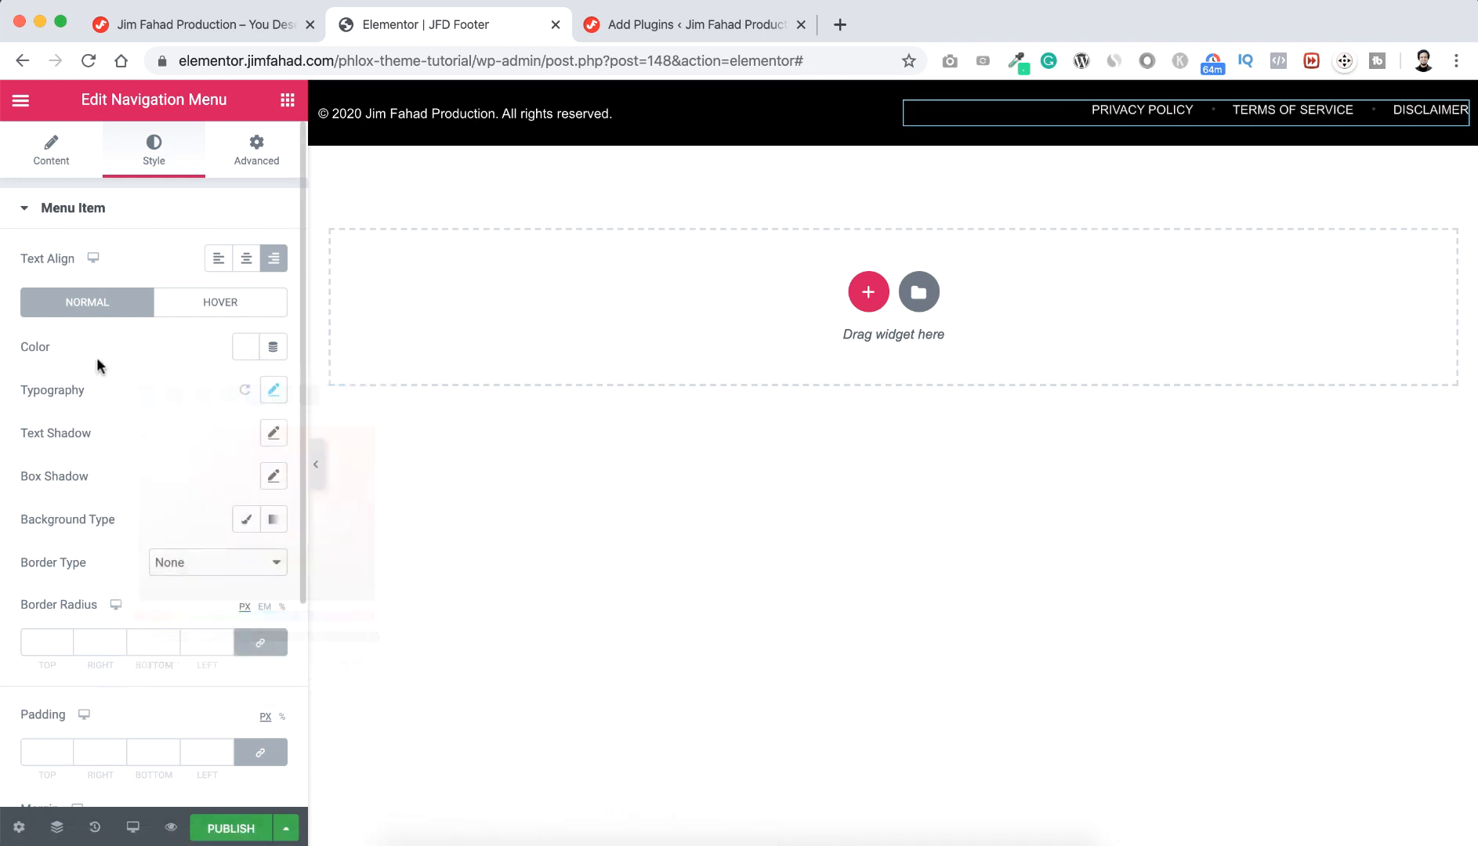
pyautogui.click(212, 828)
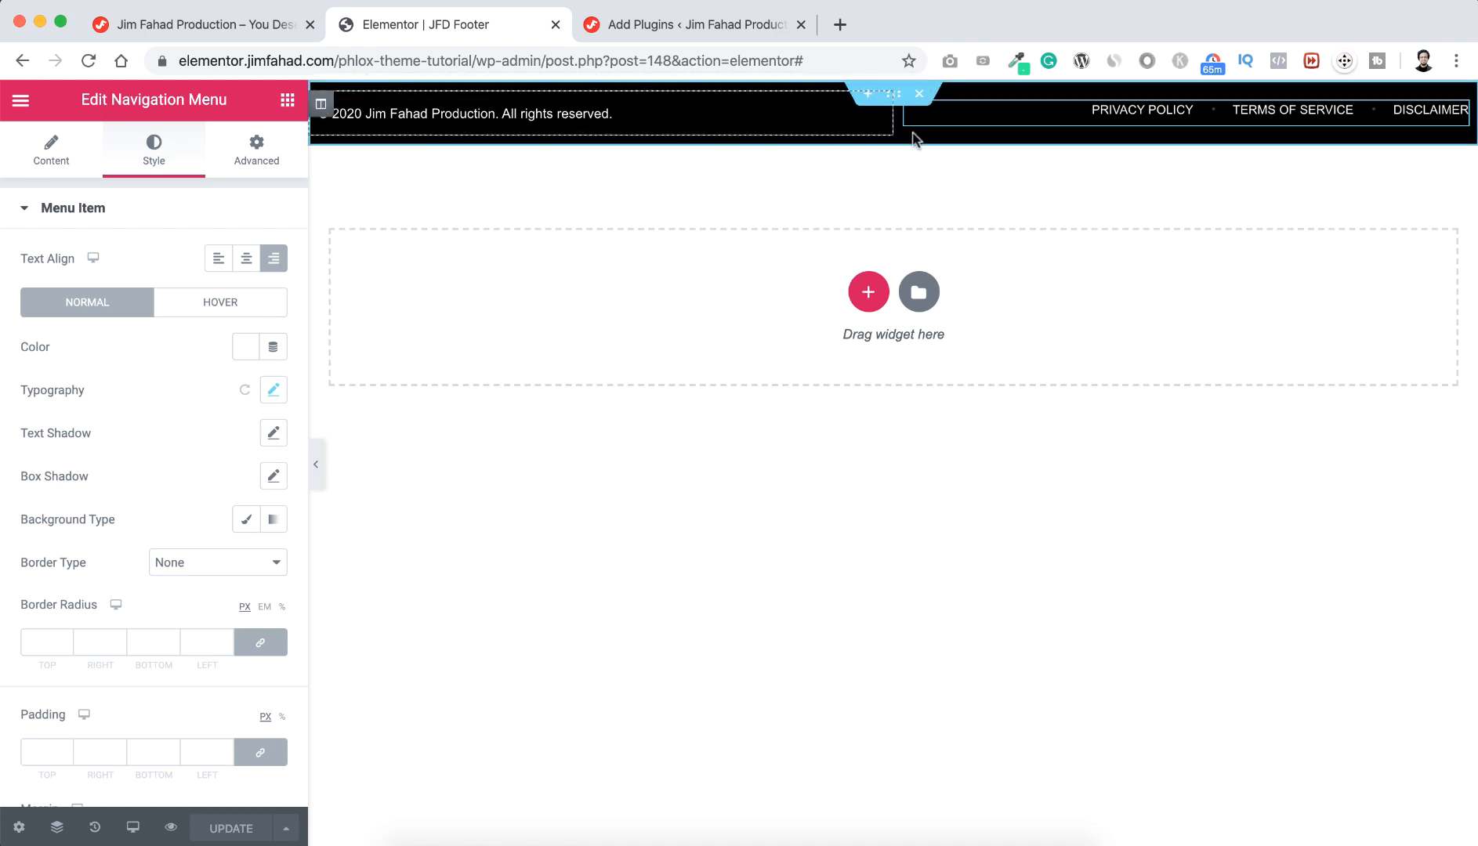
# Add a section with three equal columns above the copyright section and turn on Stretch Section for it
pyautogui.click(865, 95)
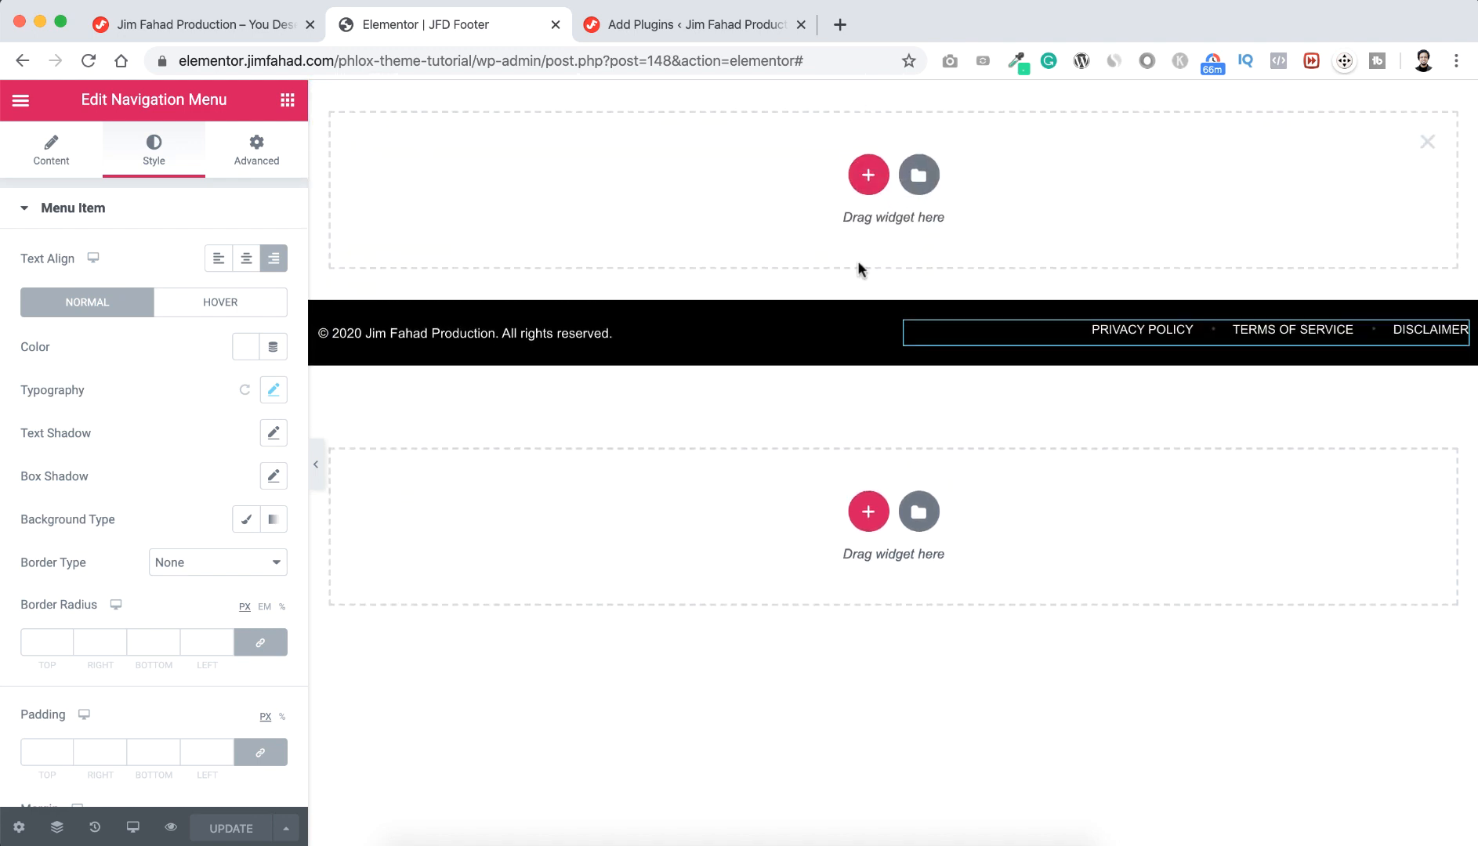
pyautogui.click(872, 174)
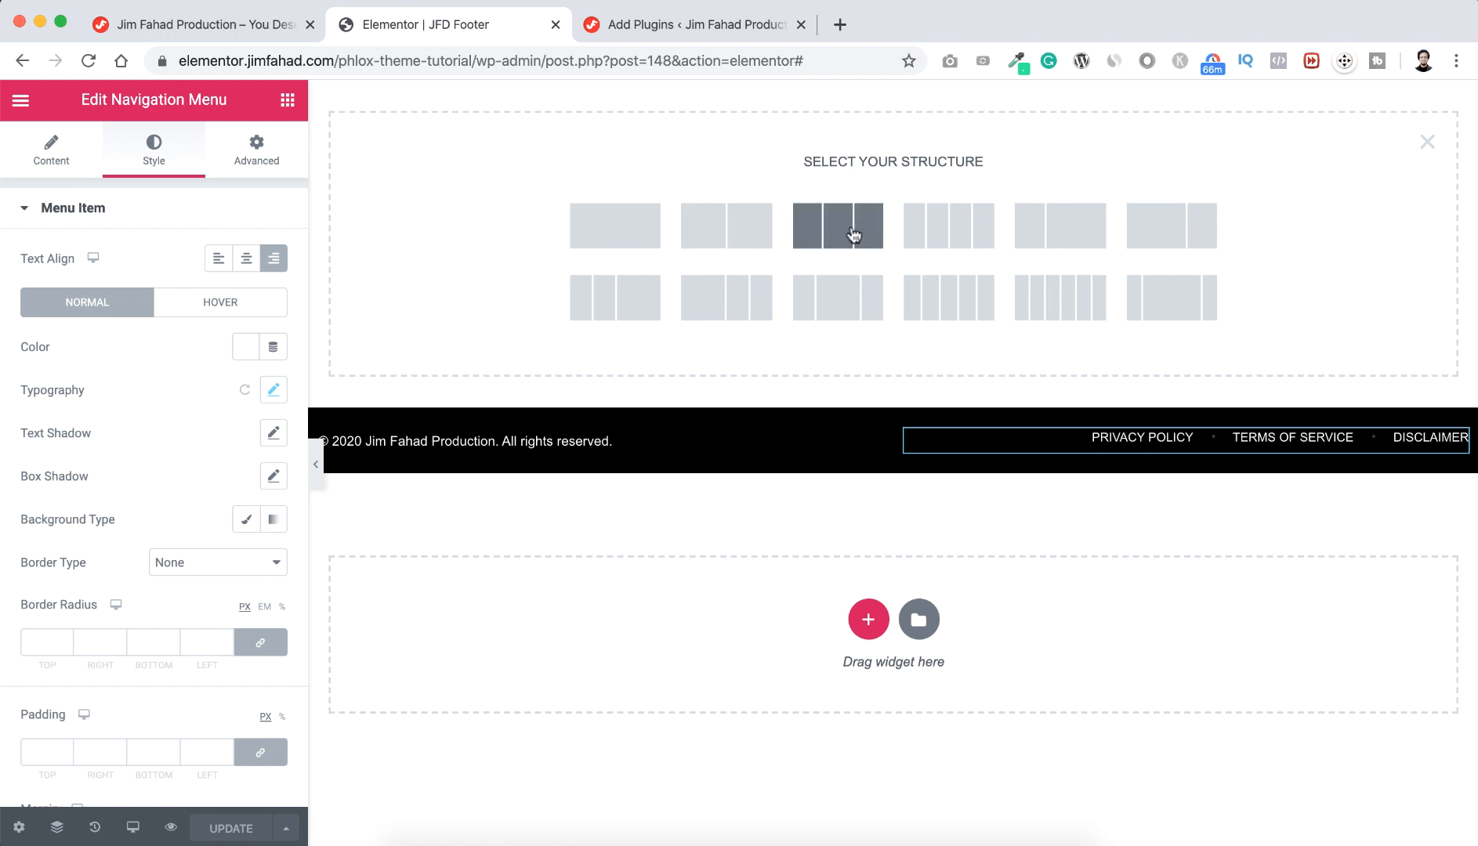
pyautogui.click(854, 235)
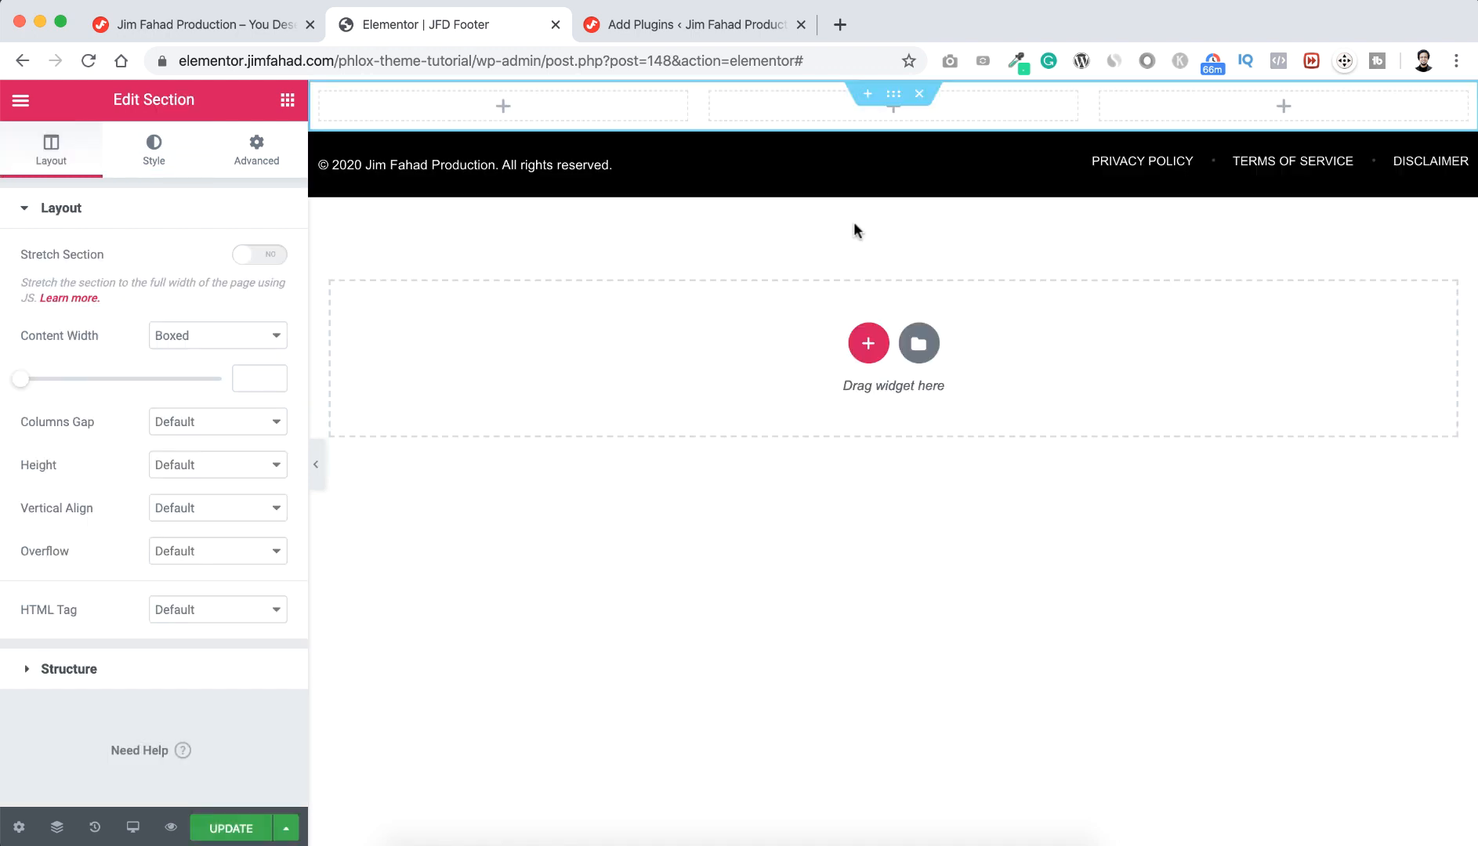
pyautogui.click(267, 258)
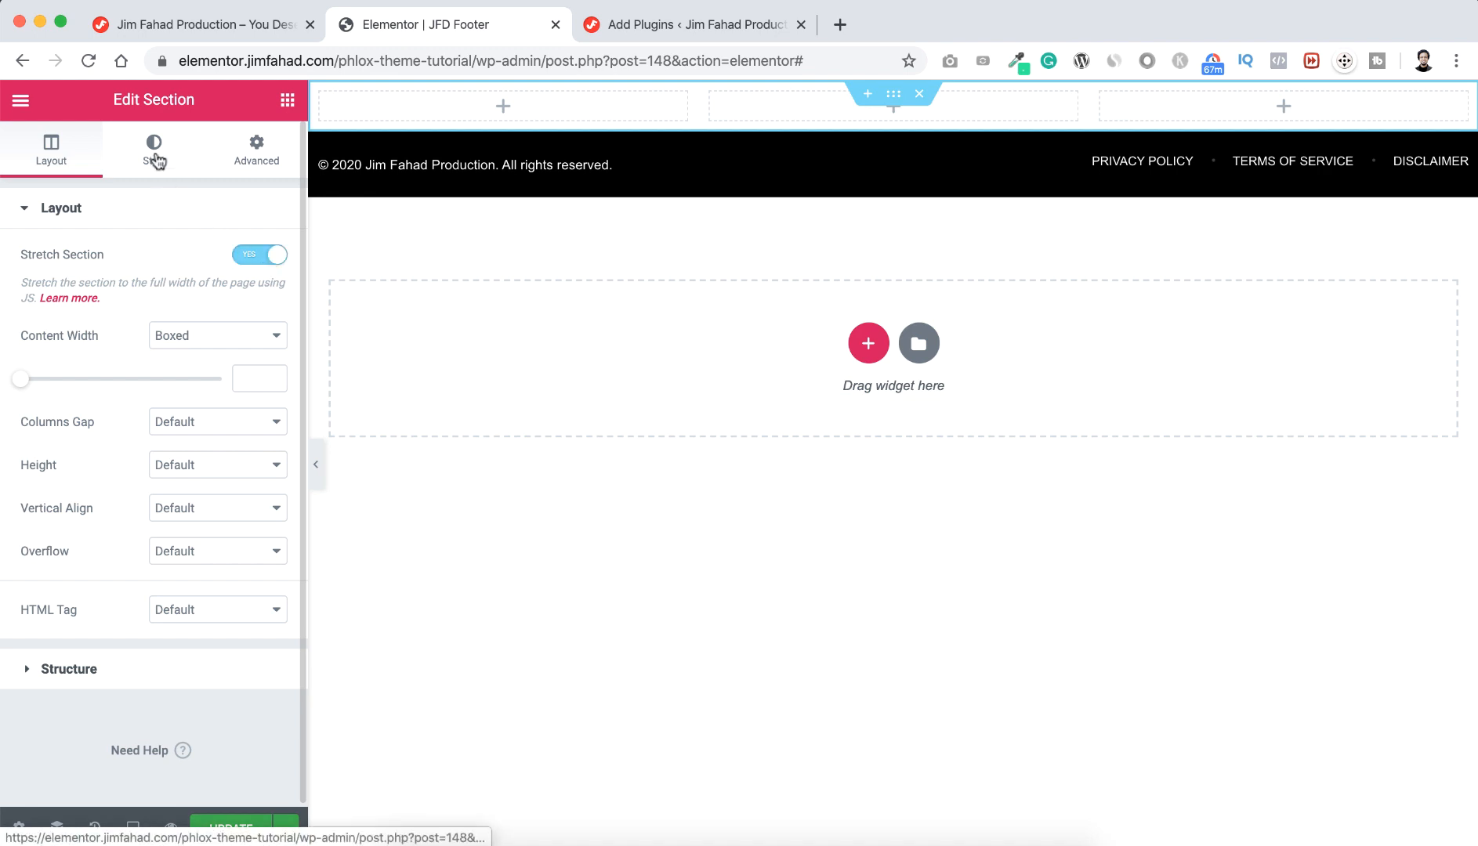
# Give the new three-column section a classic background in dark grey, #313335
pyautogui.click(155, 161)
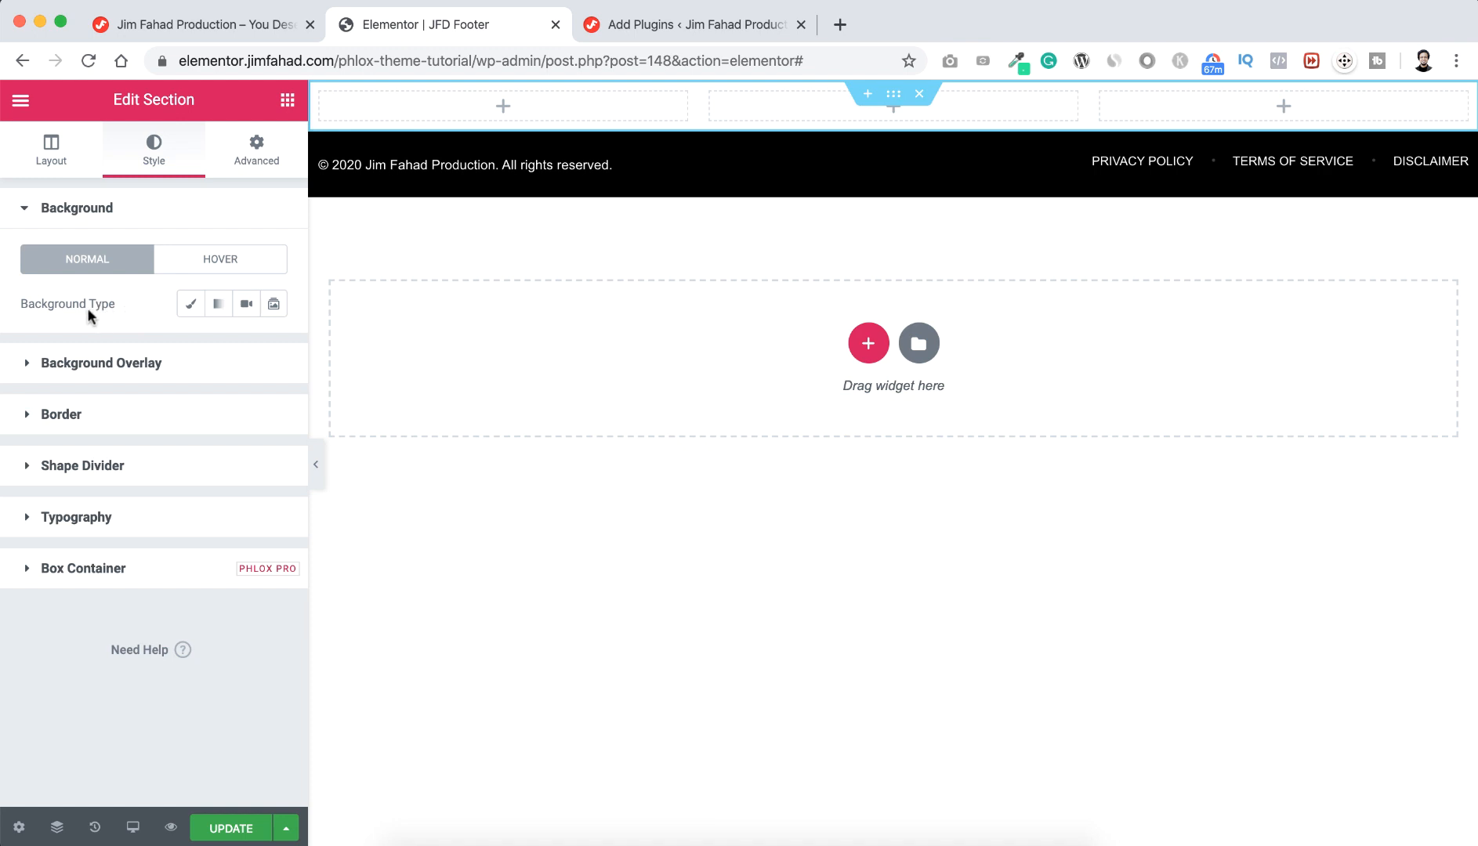
pyautogui.click(191, 306)
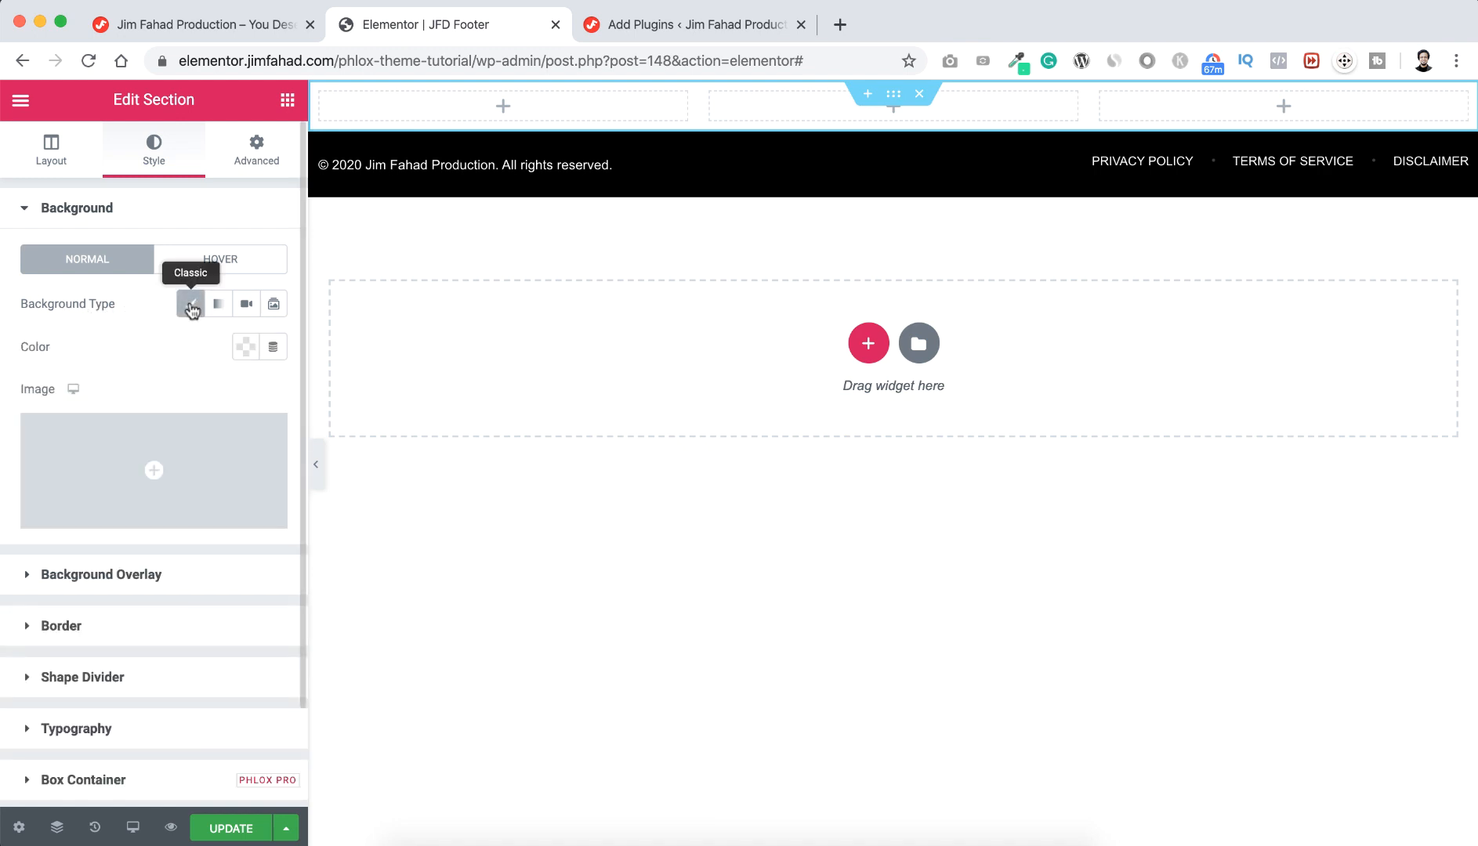
pyautogui.click(238, 348)
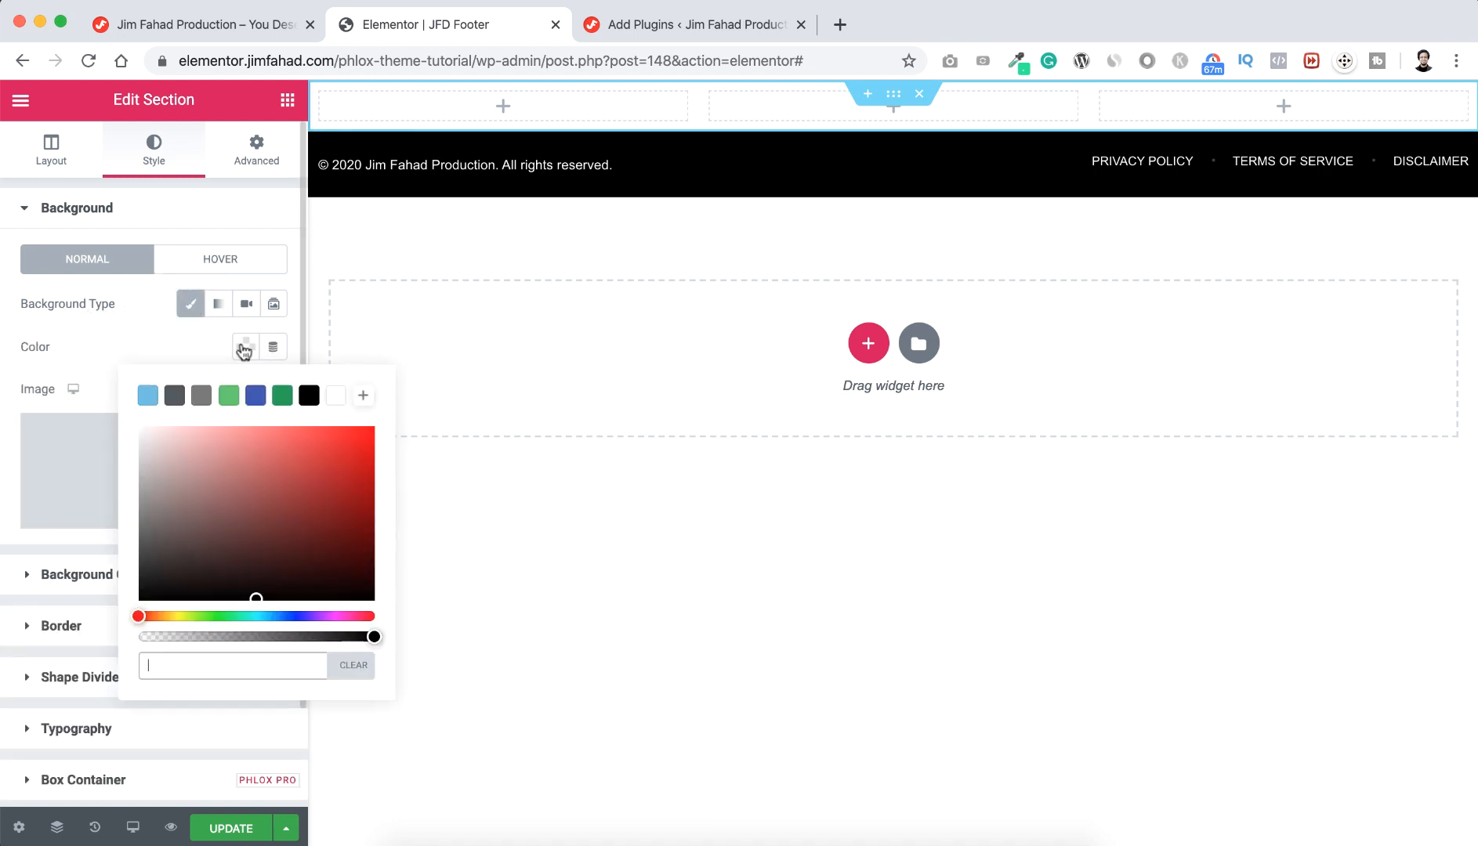
pyautogui.click(175, 396)
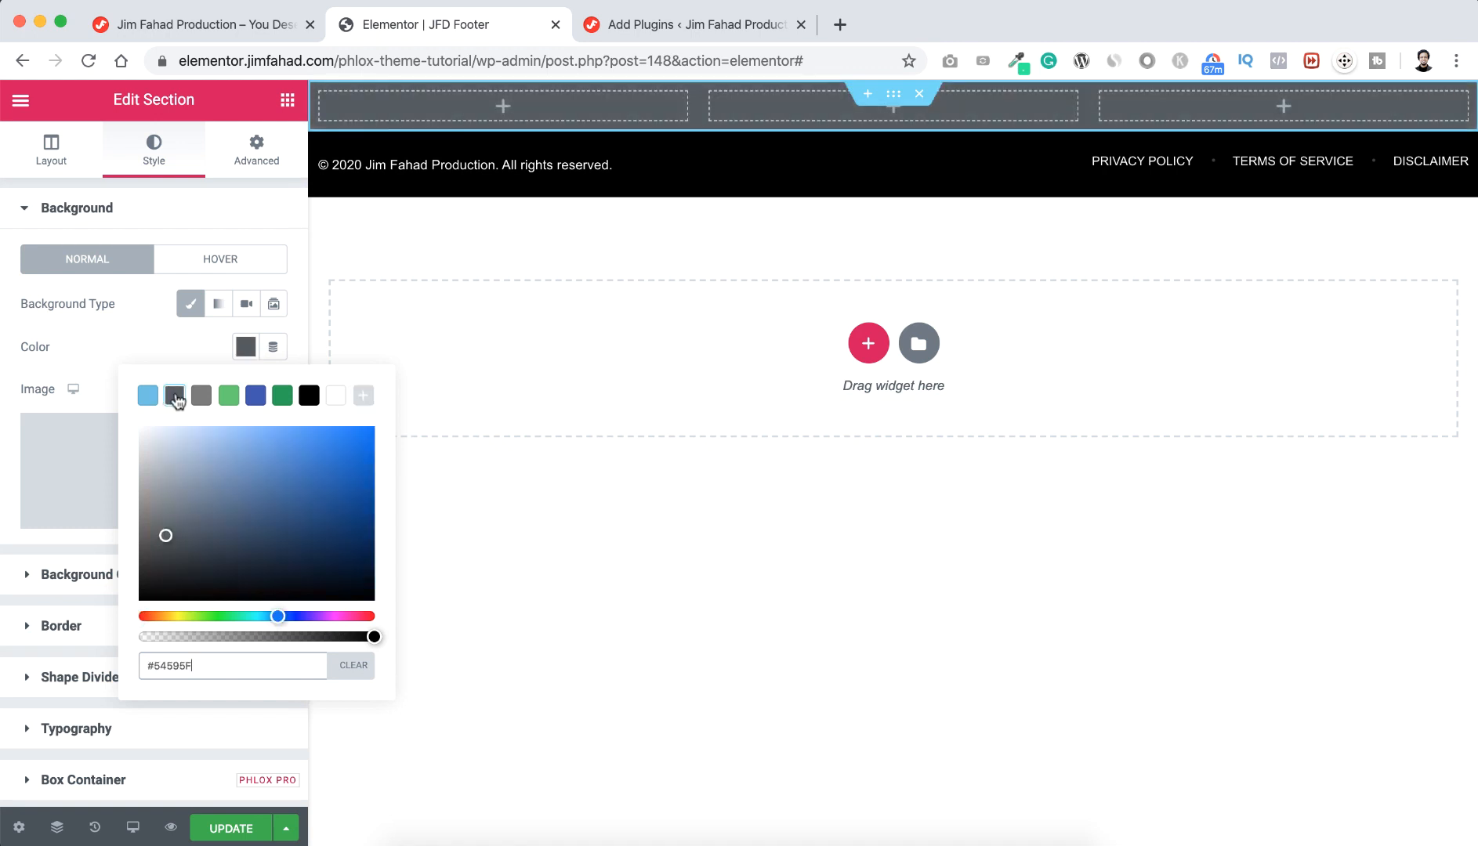
pyautogui.click(157, 556)
pyautogui.moveTo(157, 555); pyautogui.dragTo(153, 566)
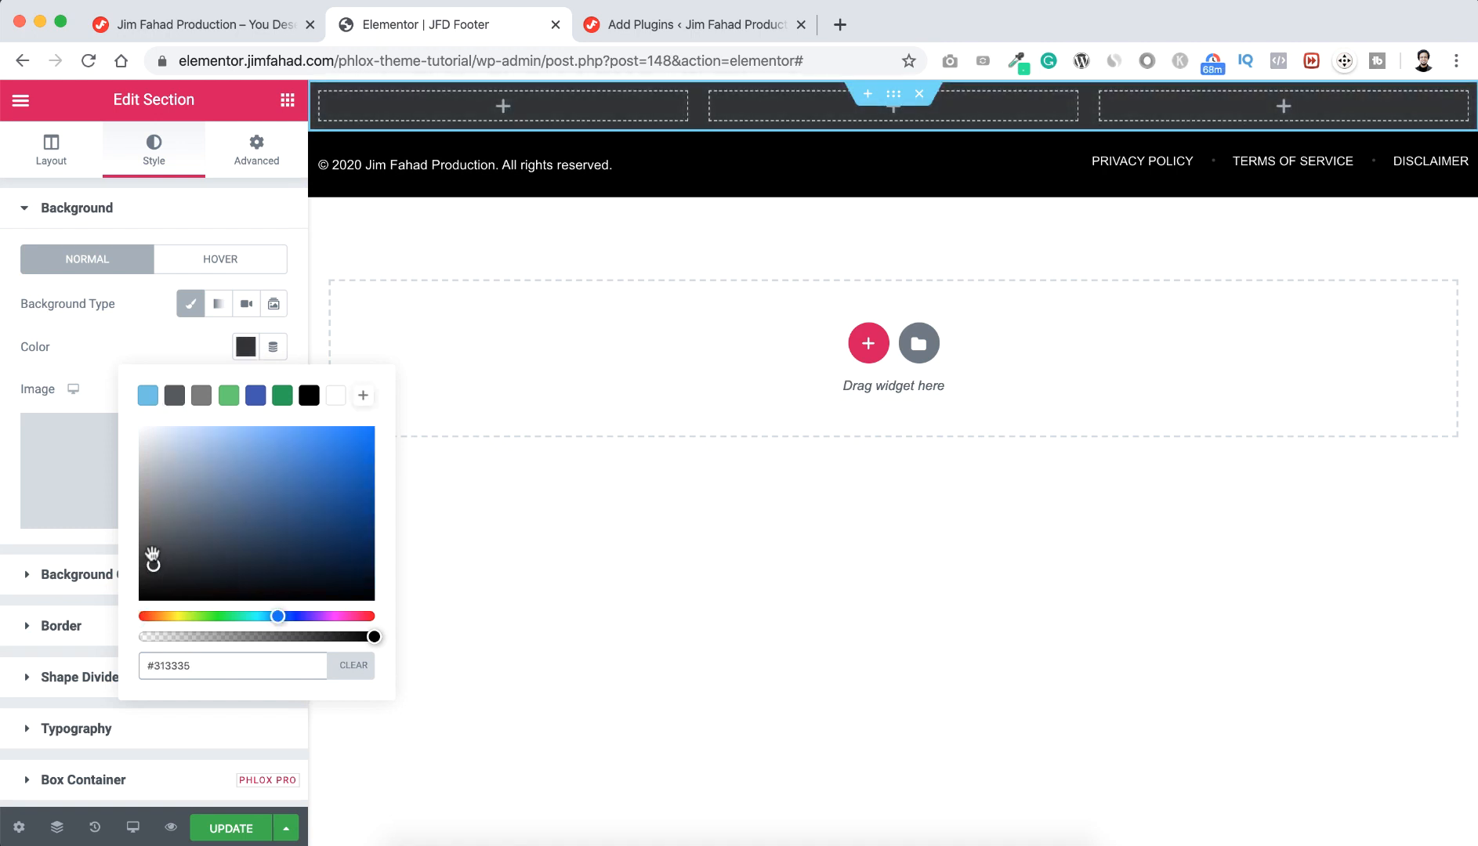
# Add a Heading widget to the first column of the dark section and title it "Quick Contact"
pyautogui.click(108, 375)
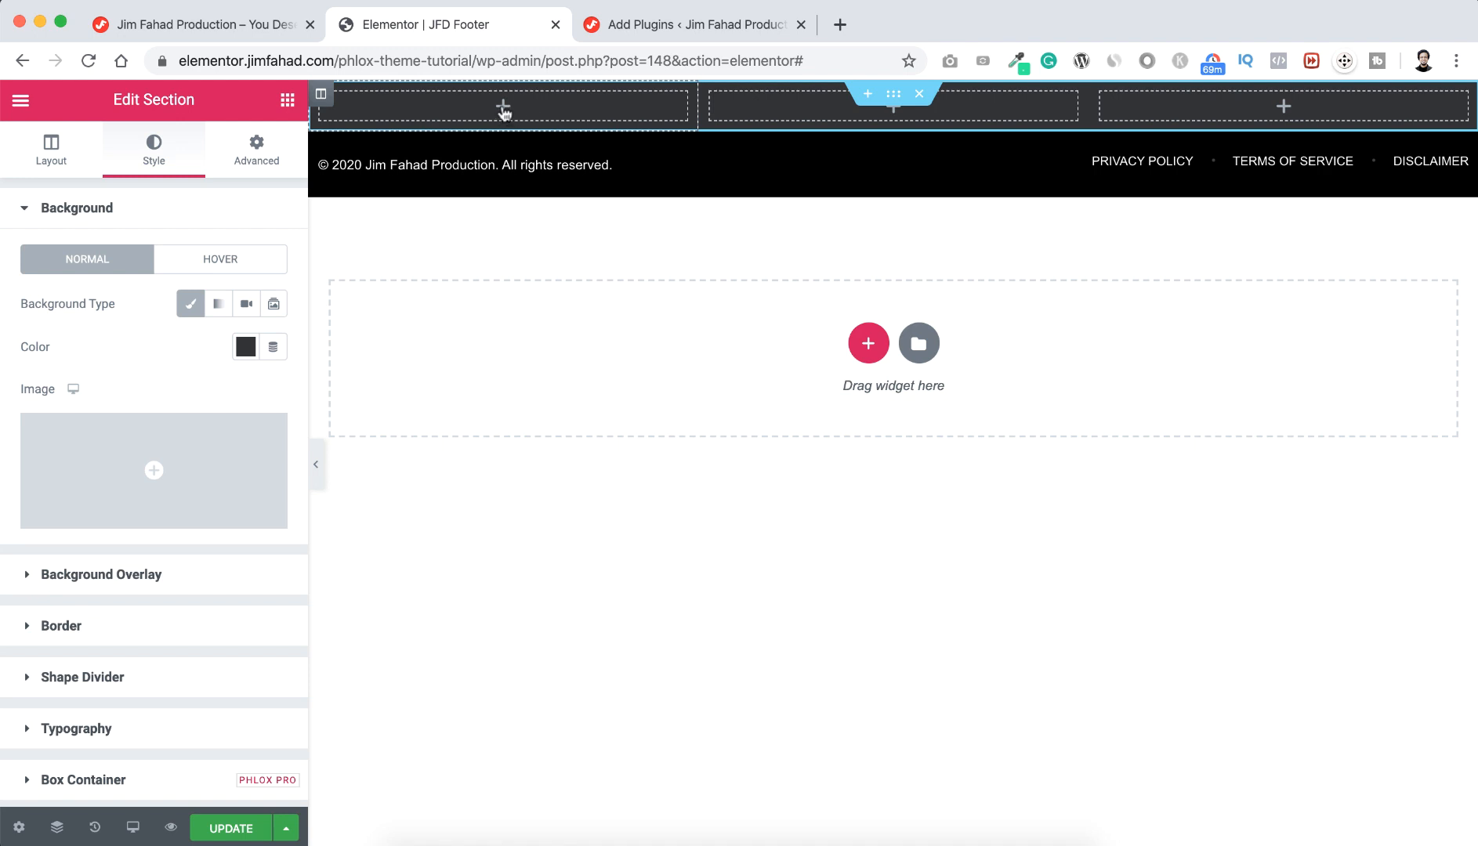
pyautogui.click(504, 110)
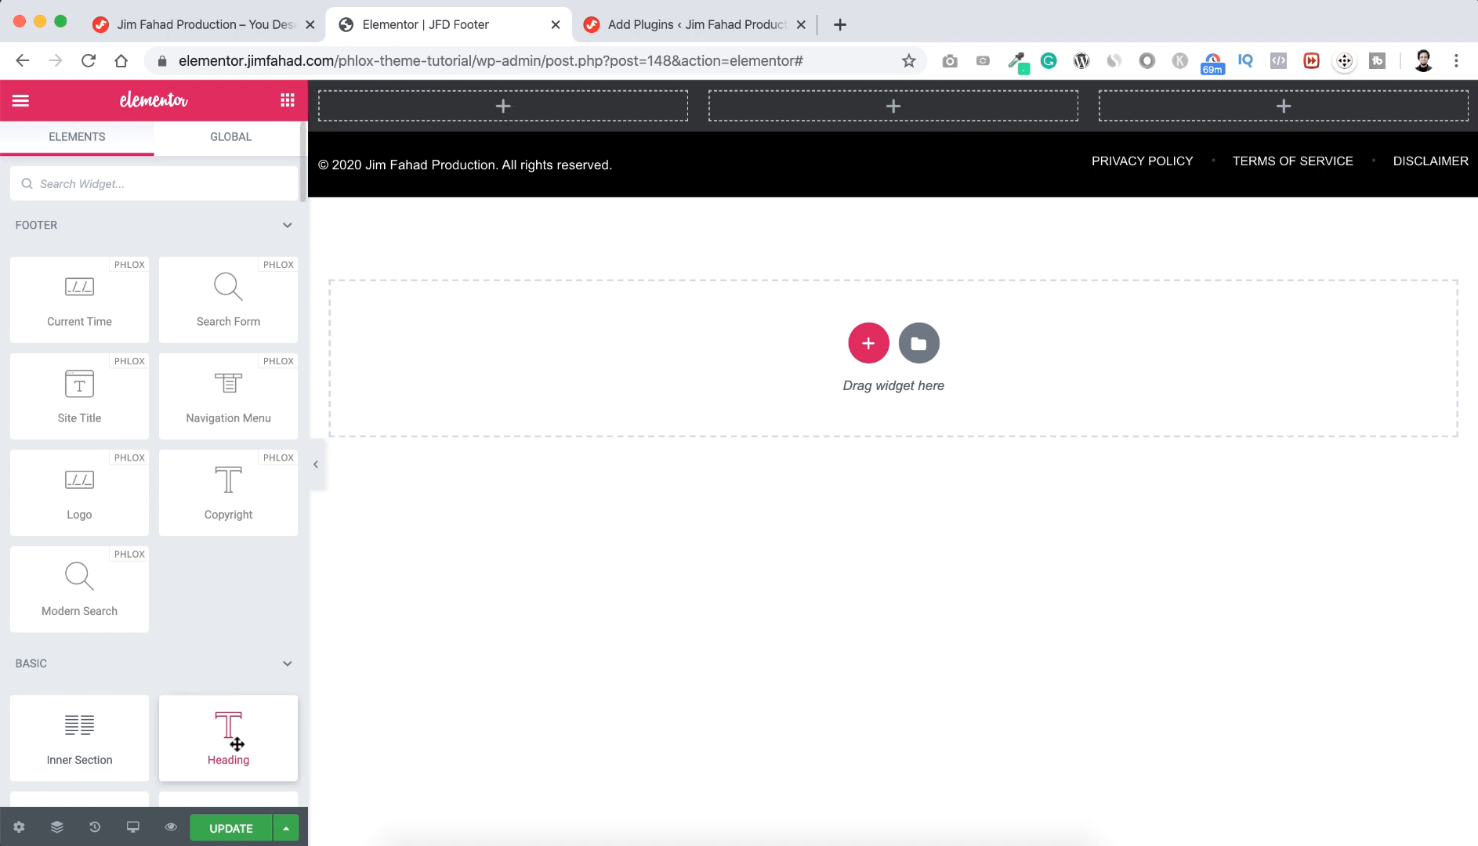
pyautogui.scroll(-3, 229, 733)
pyautogui.scroll(-1, 223, 731)
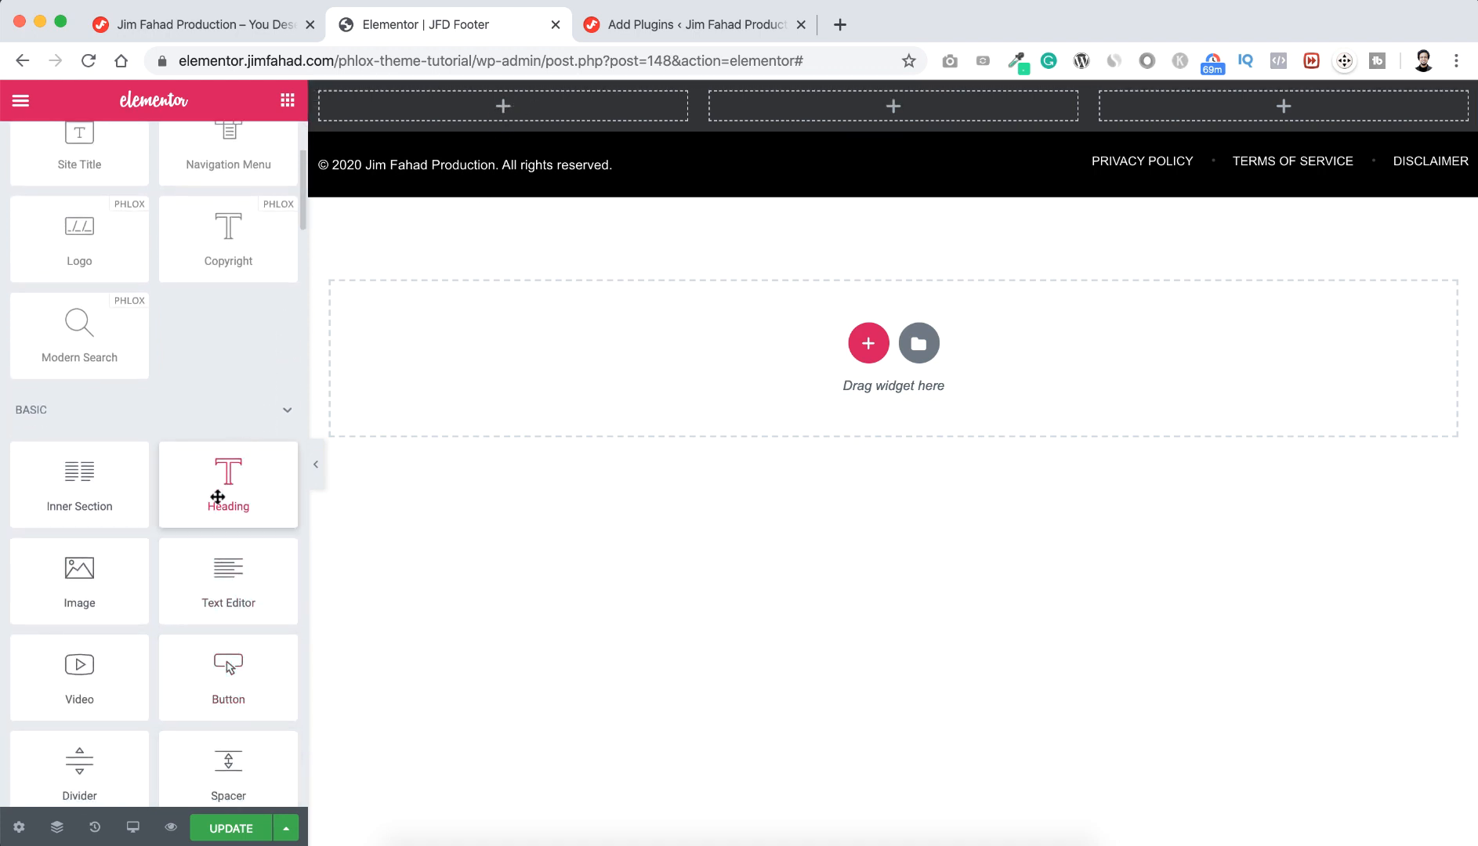
pyautogui.moveTo(217, 497); pyautogui.dragTo(487, 113)
pyautogui.click(487, 109)
pyautogui.press('super+a')
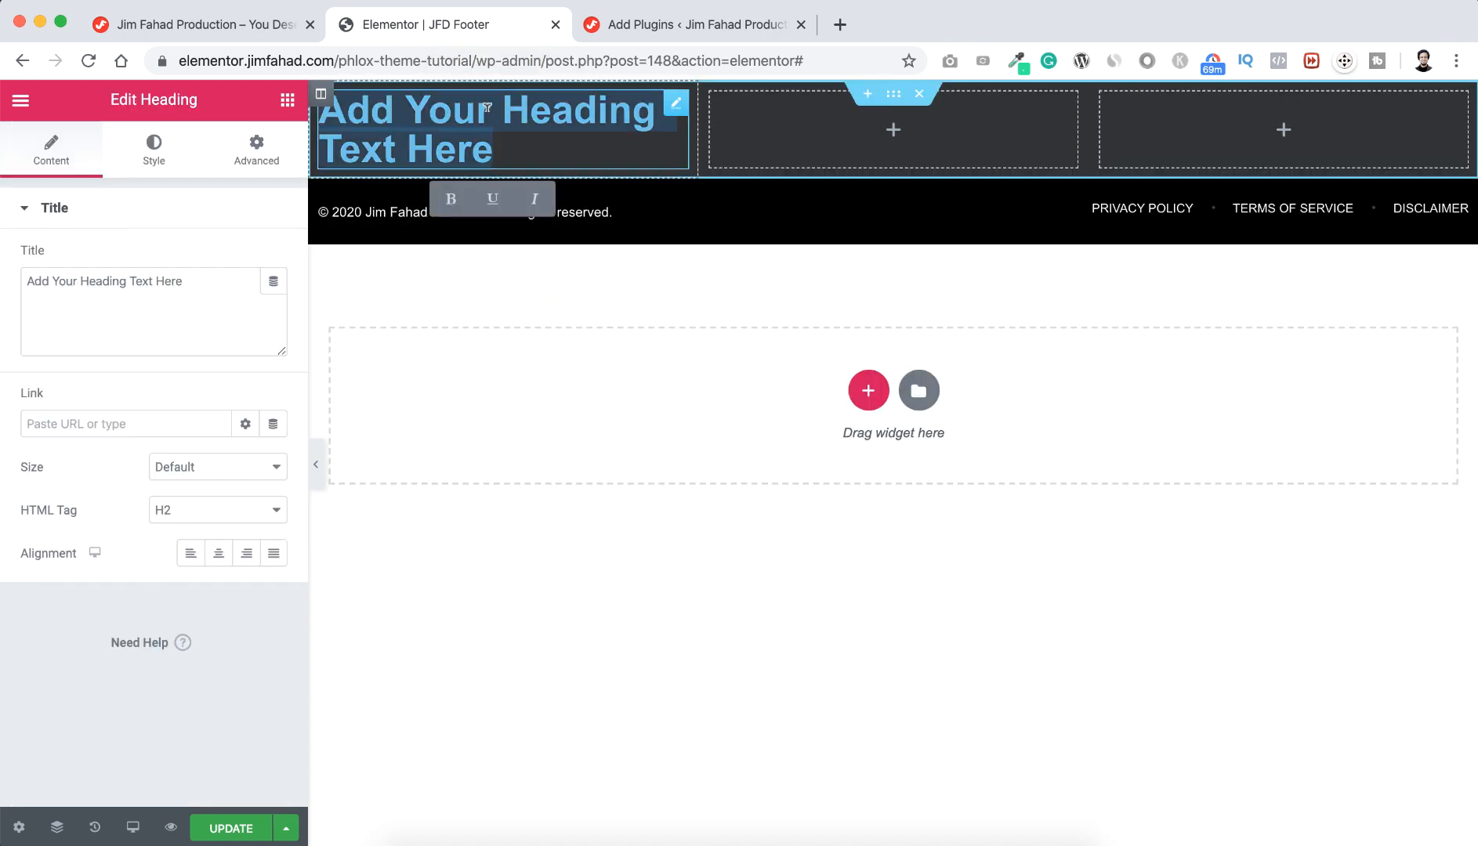
pyautogui.write('Quick Con')
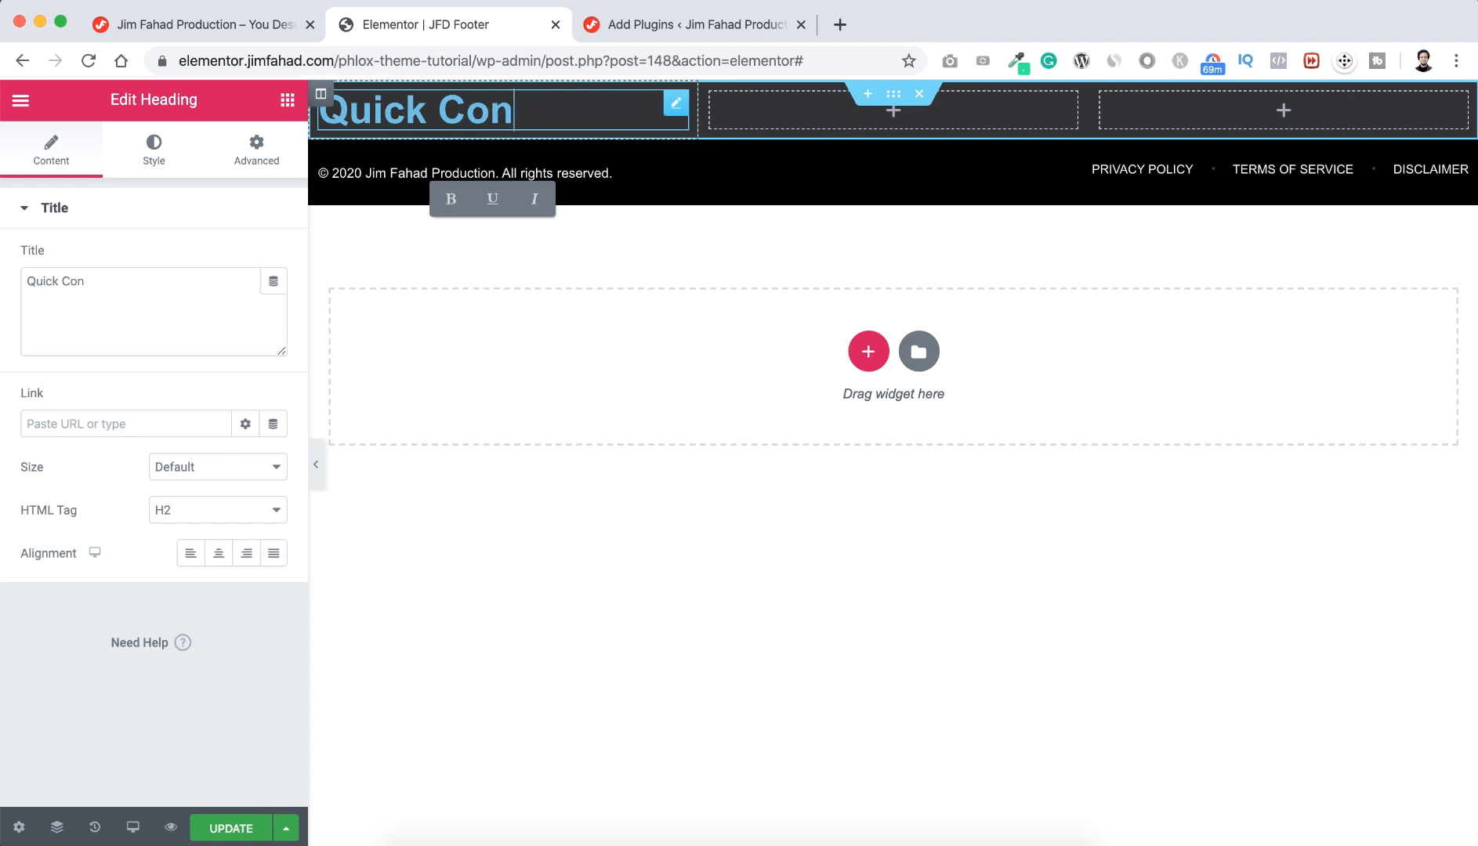
pyautogui.write('tact')
# Set the "Quick Contact" heading's HTML tag to H5 and its text color to white
pyautogui.click(240, 511)
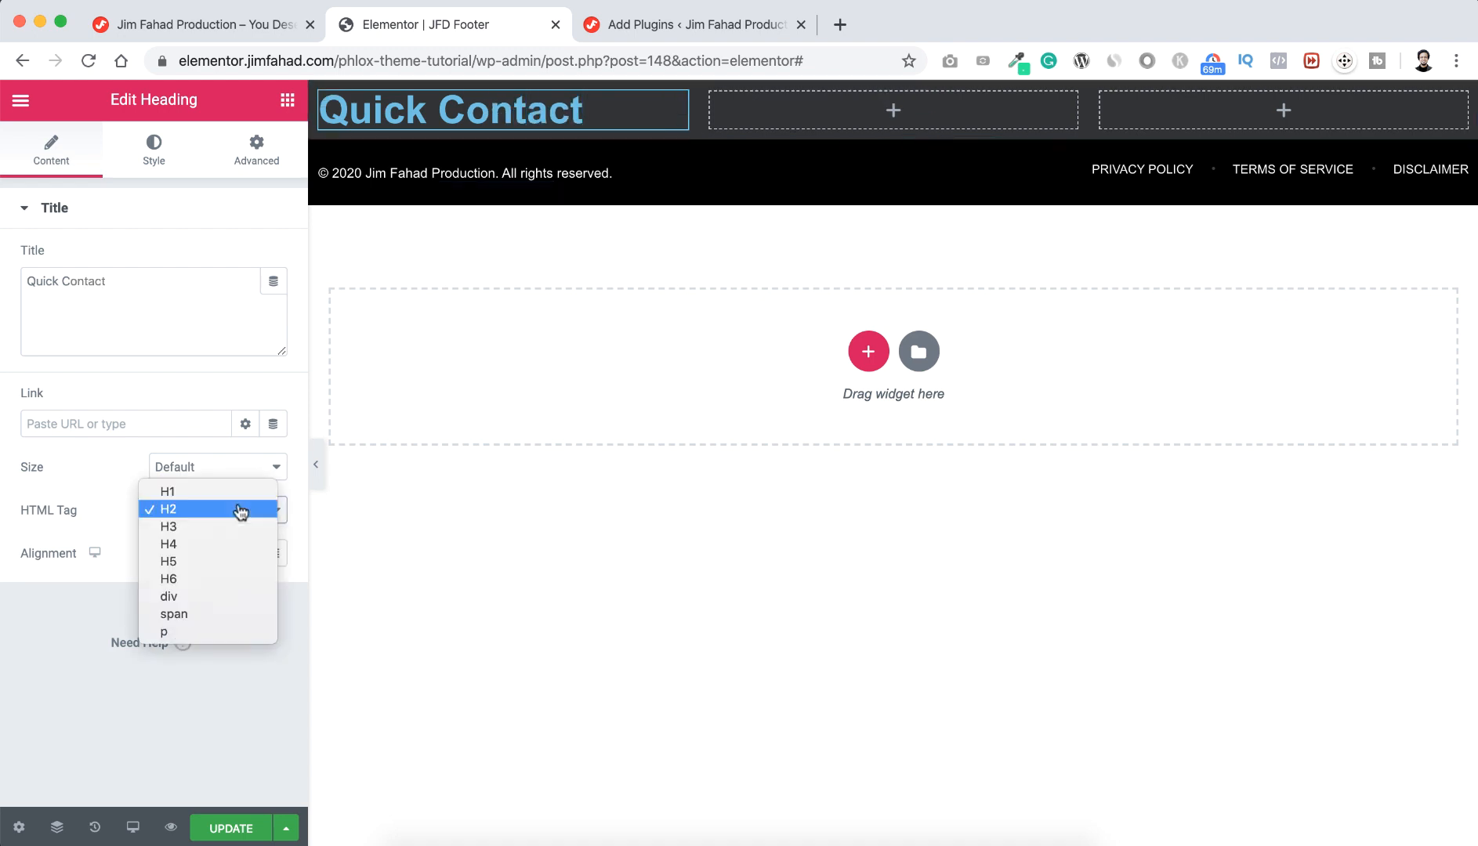
pyautogui.click(202, 562)
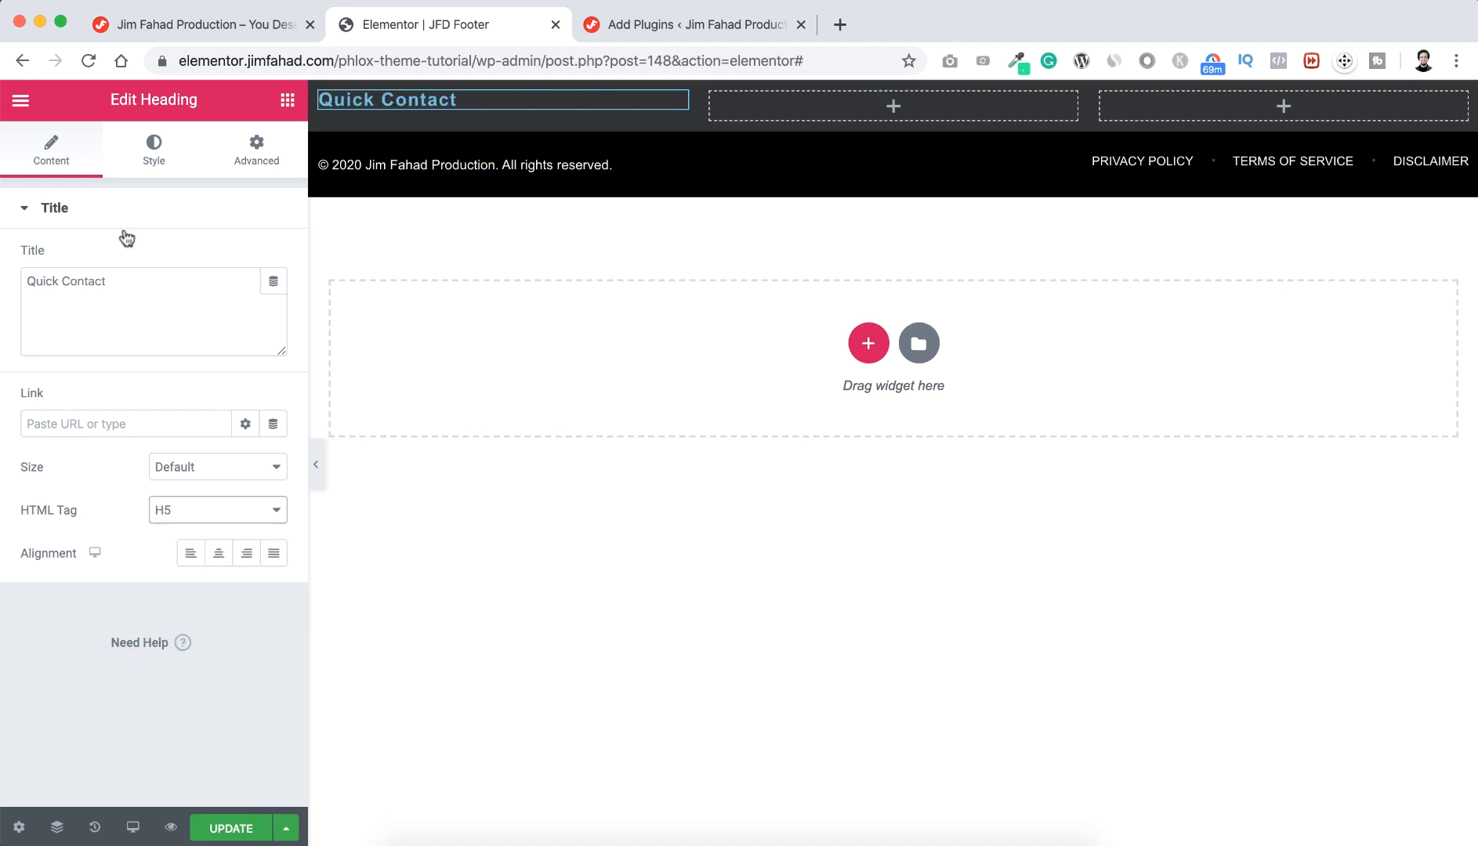
pyautogui.click(154, 154)
pyautogui.click(244, 259)
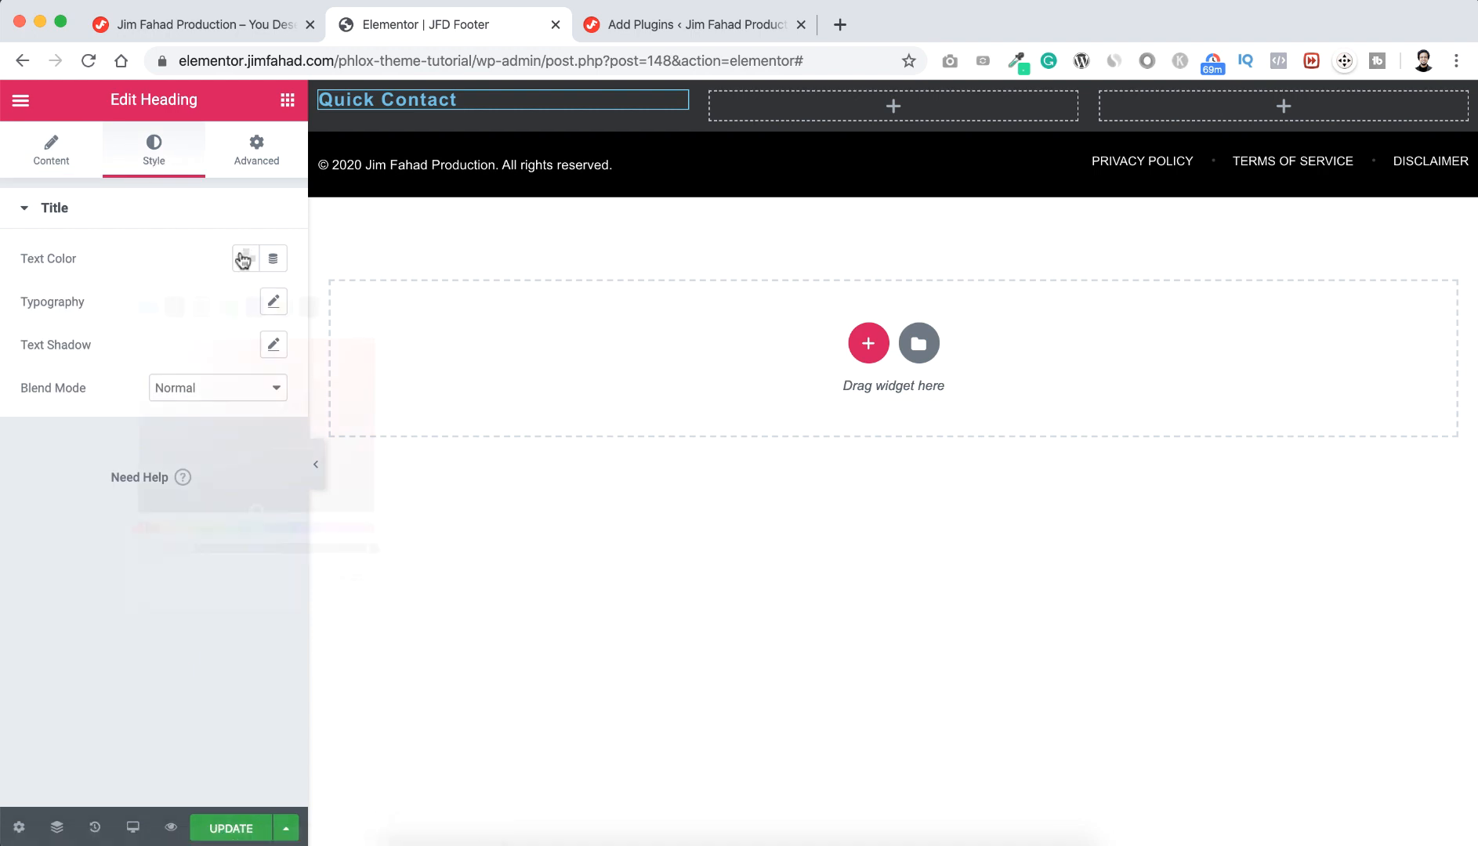
pyautogui.click(135, 333)
pyautogui.click(114, 249)
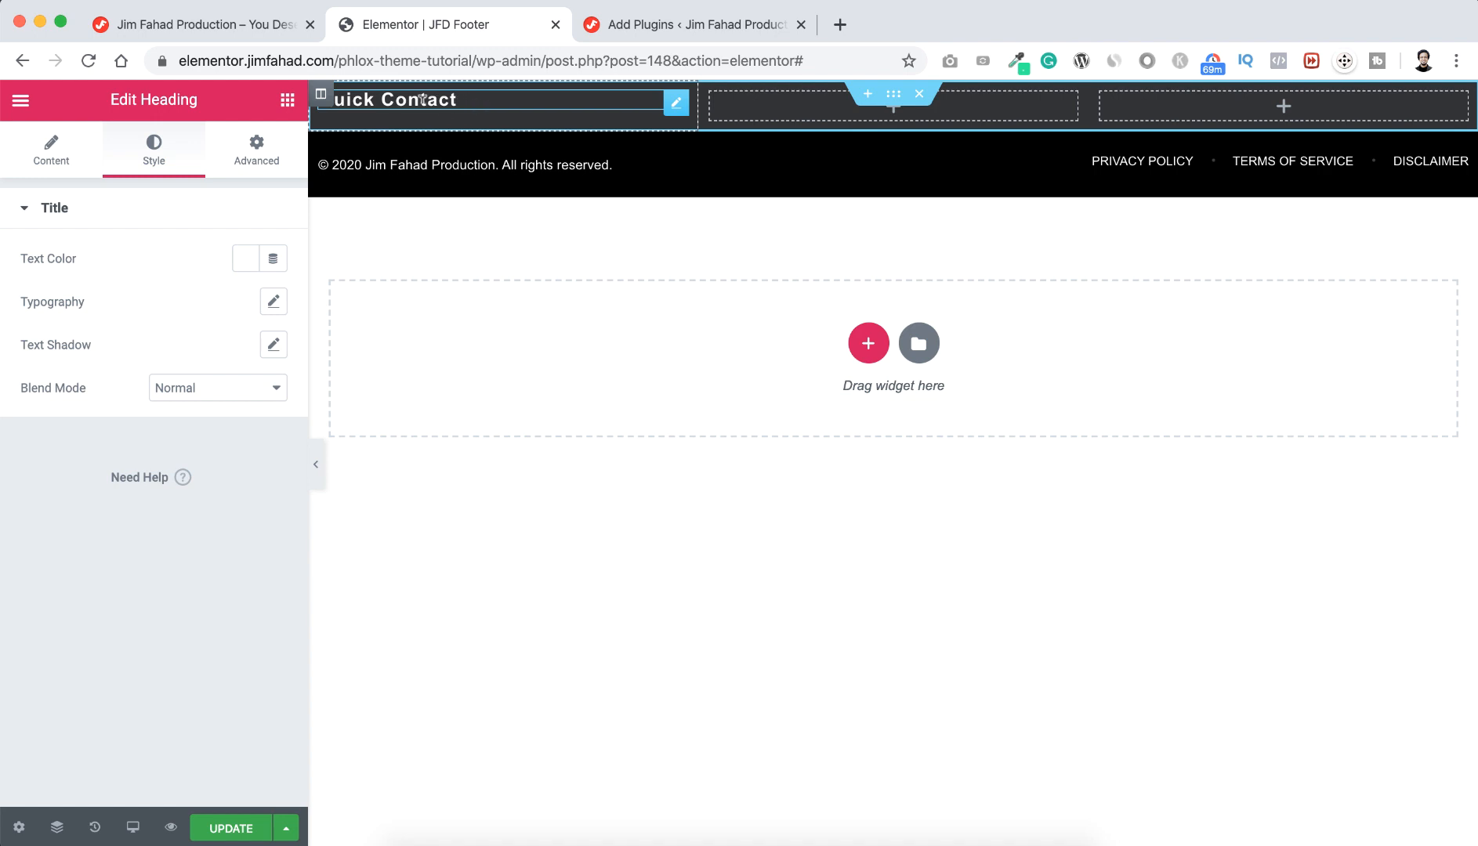
# Add a Text Editor widget below the "Quick Contact" heading and replace its placeholder with the copied company blurb and contact details
pyautogui.click(287, 102)
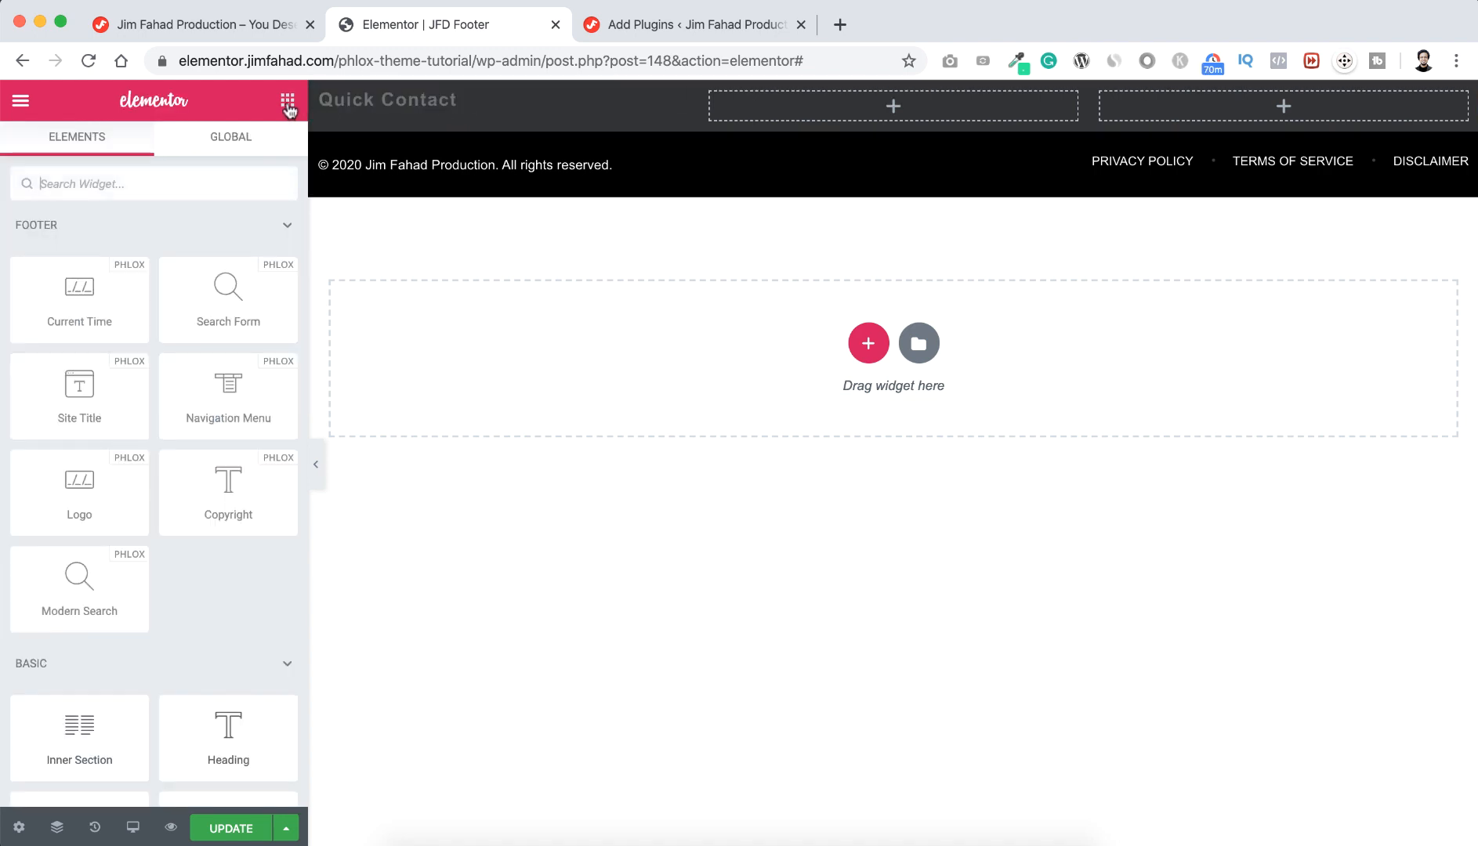
pyautogui.scroll(-5, 200, 471)
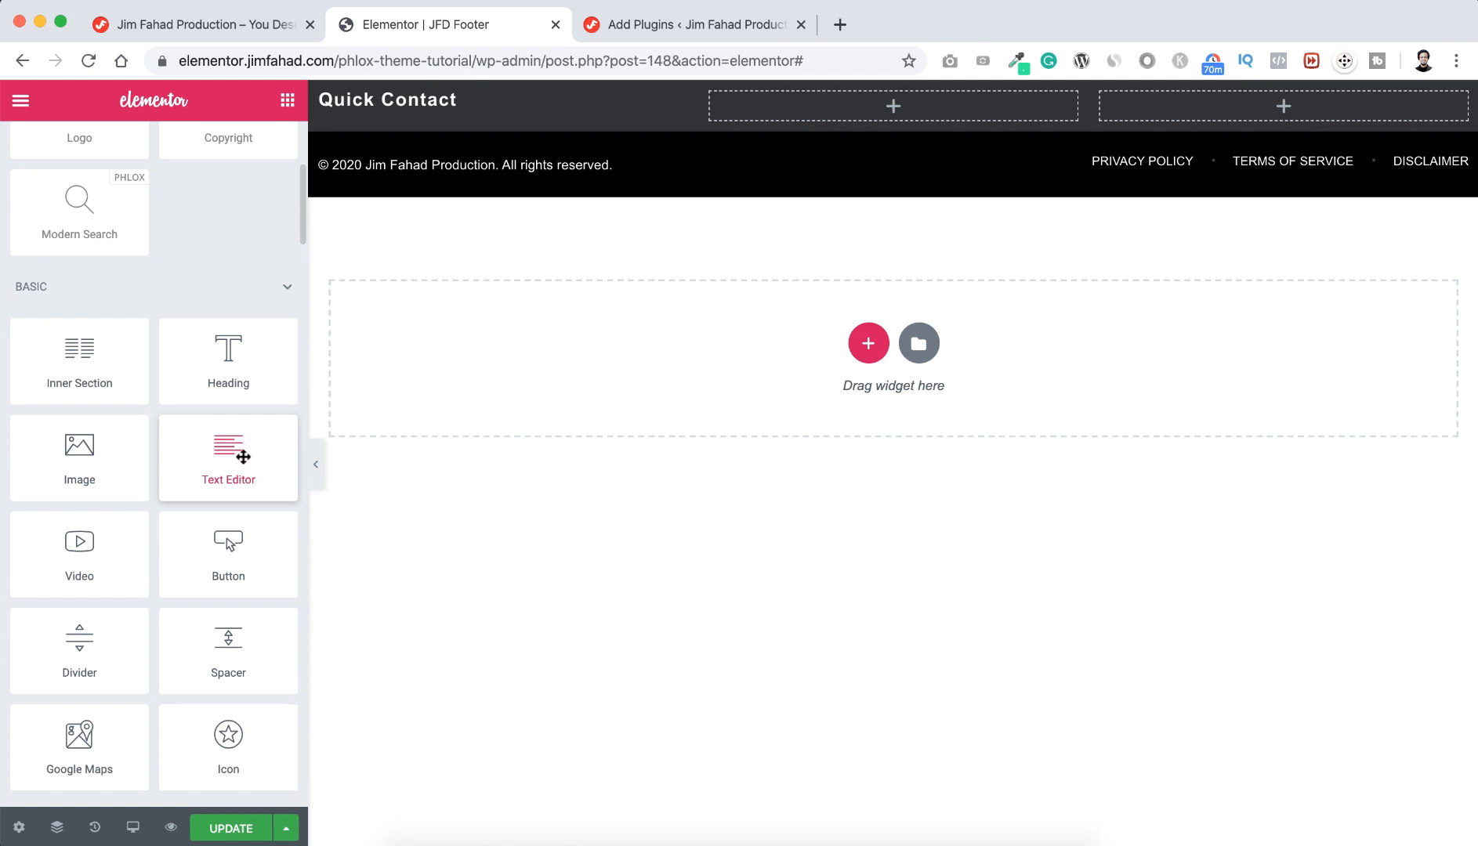
pyautogui.moveTo(233, 453); pyautogui.dragTo(432, 97)
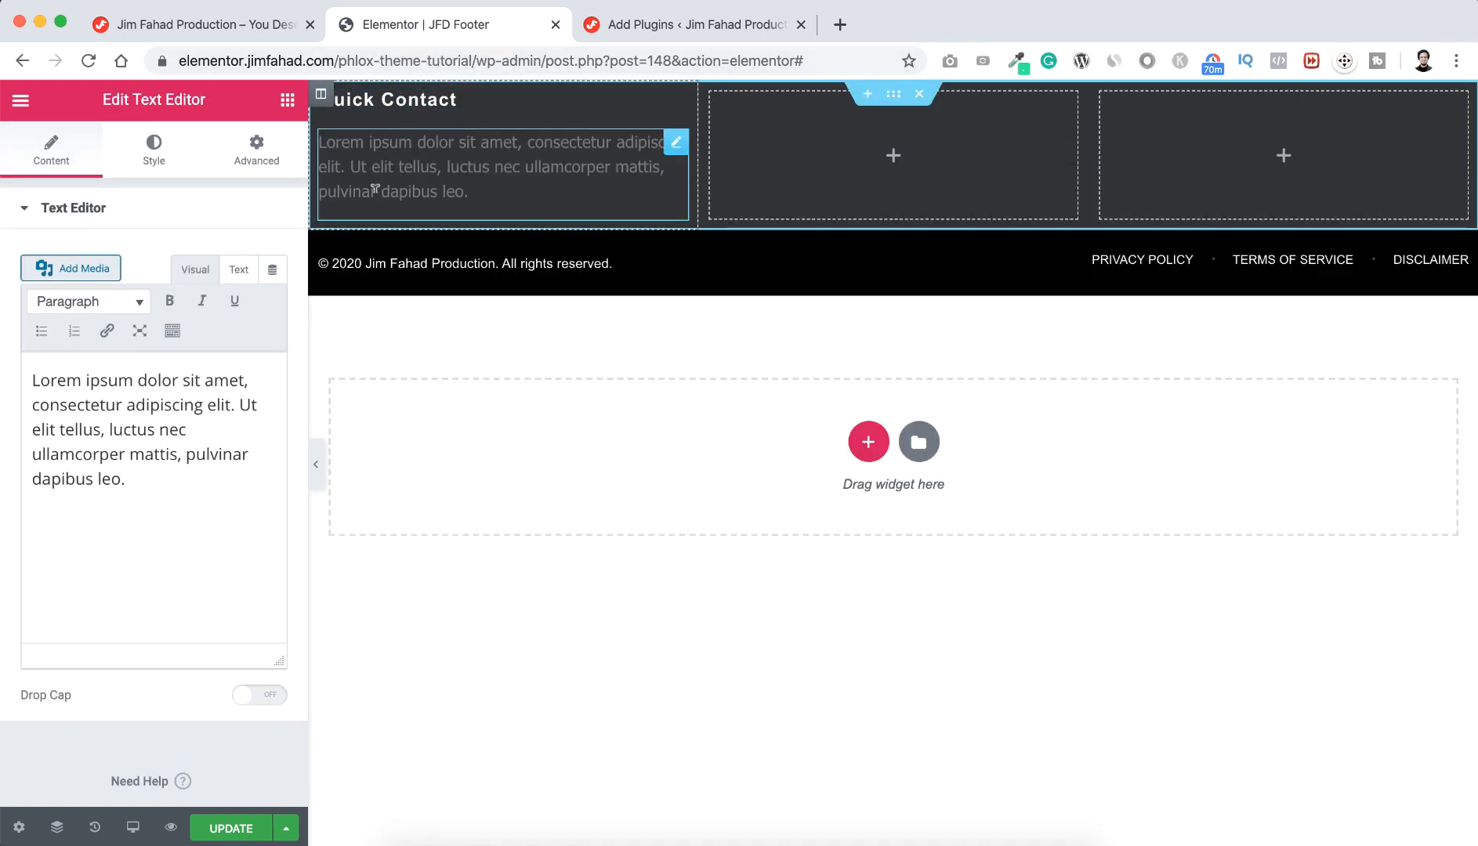
pyautogui.moveTo(134, 476); pyautogui.dragTo(29, 375)
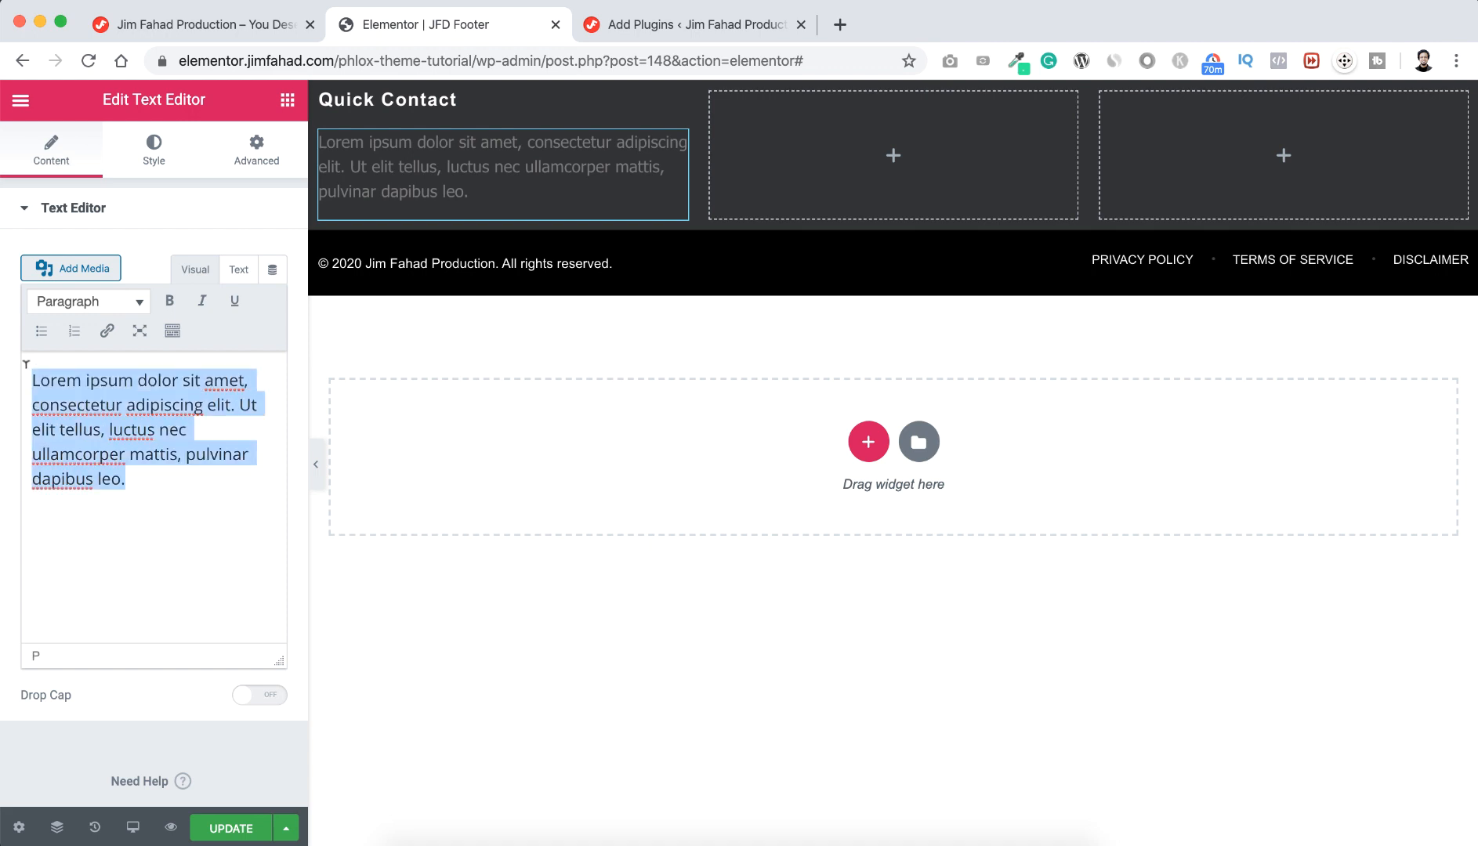
pyautogui.press('super+v')
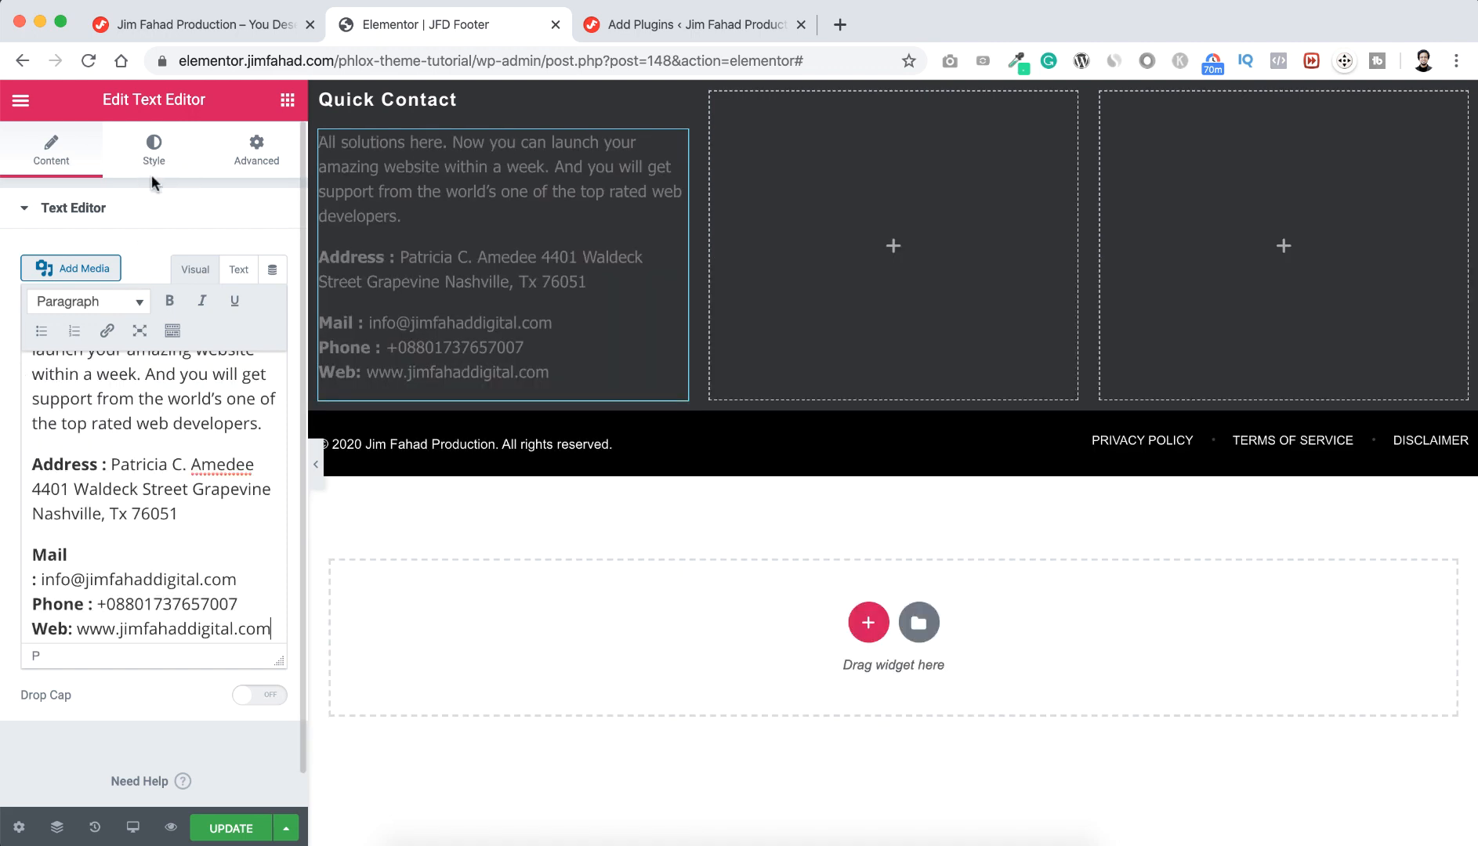
# Change the contact text's color to white and update the footer template
pyautogui.click(158, 156)
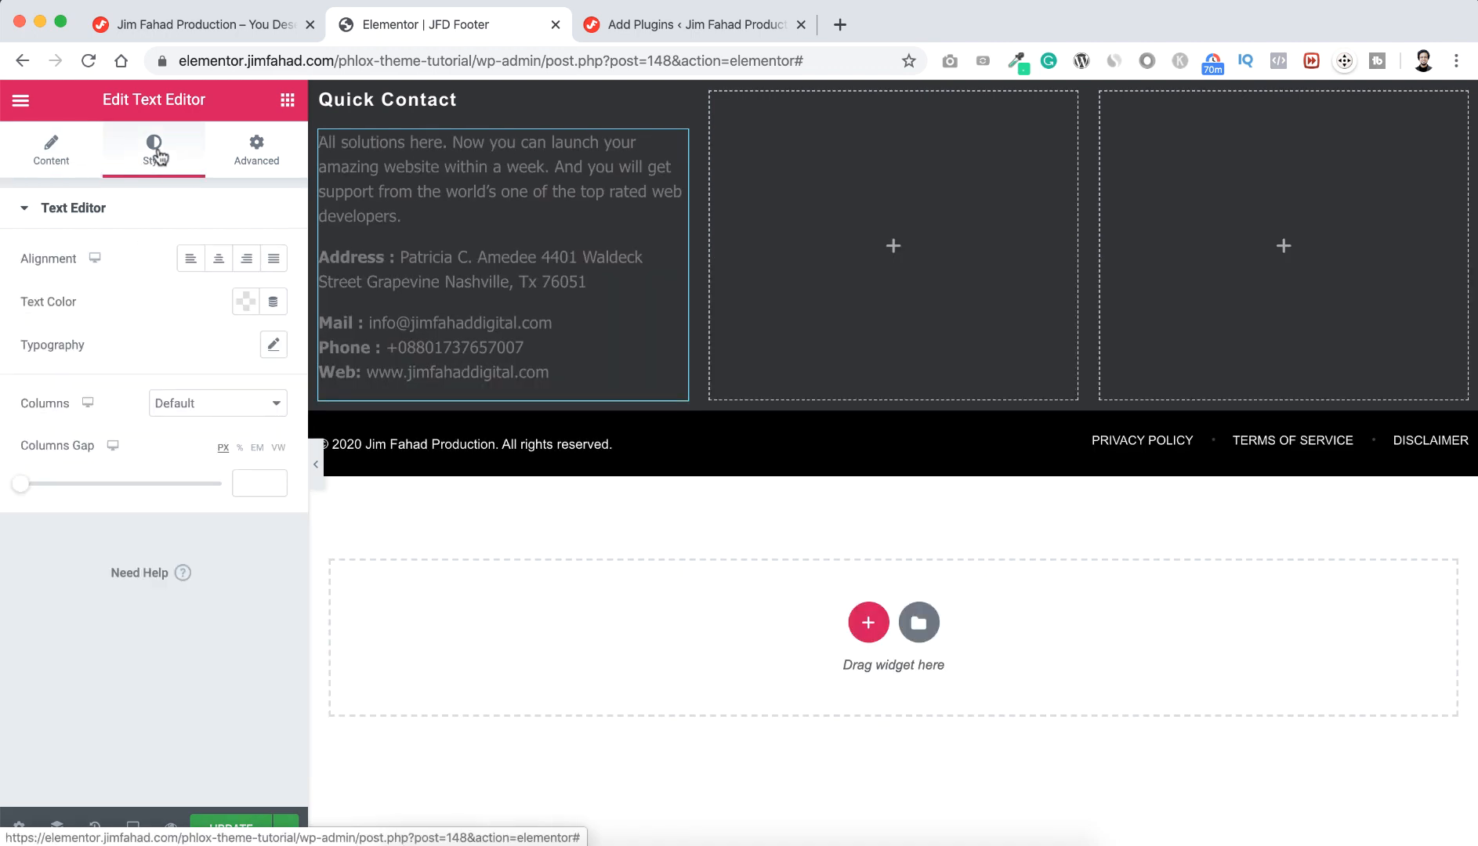
pyautogui.click(243, 307)
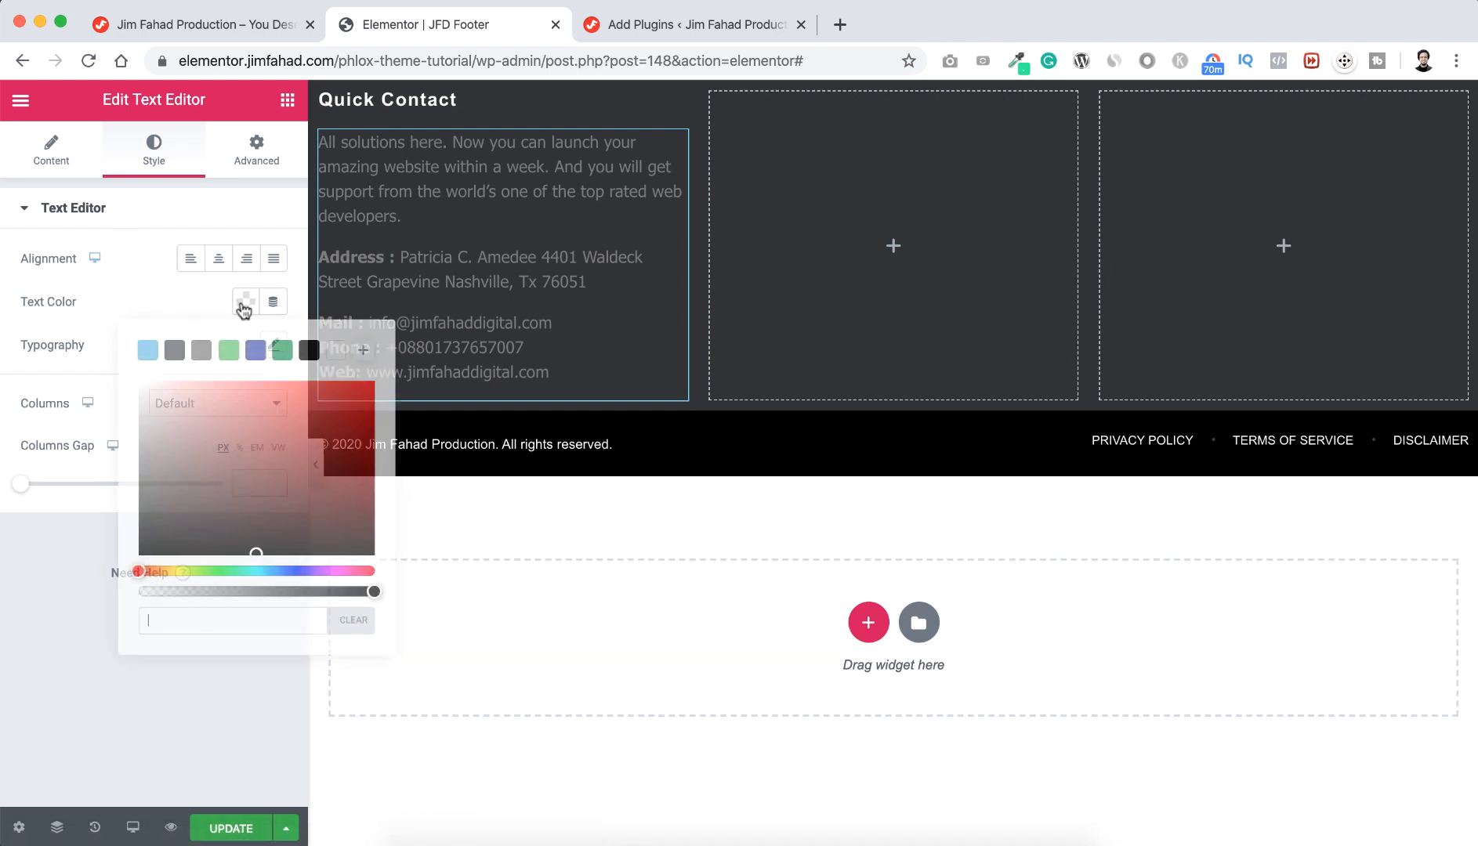
pyautogui.moveTo(182, 440); pyautogui.dragTo(107, 354)
pyautogui.click(106, 293)
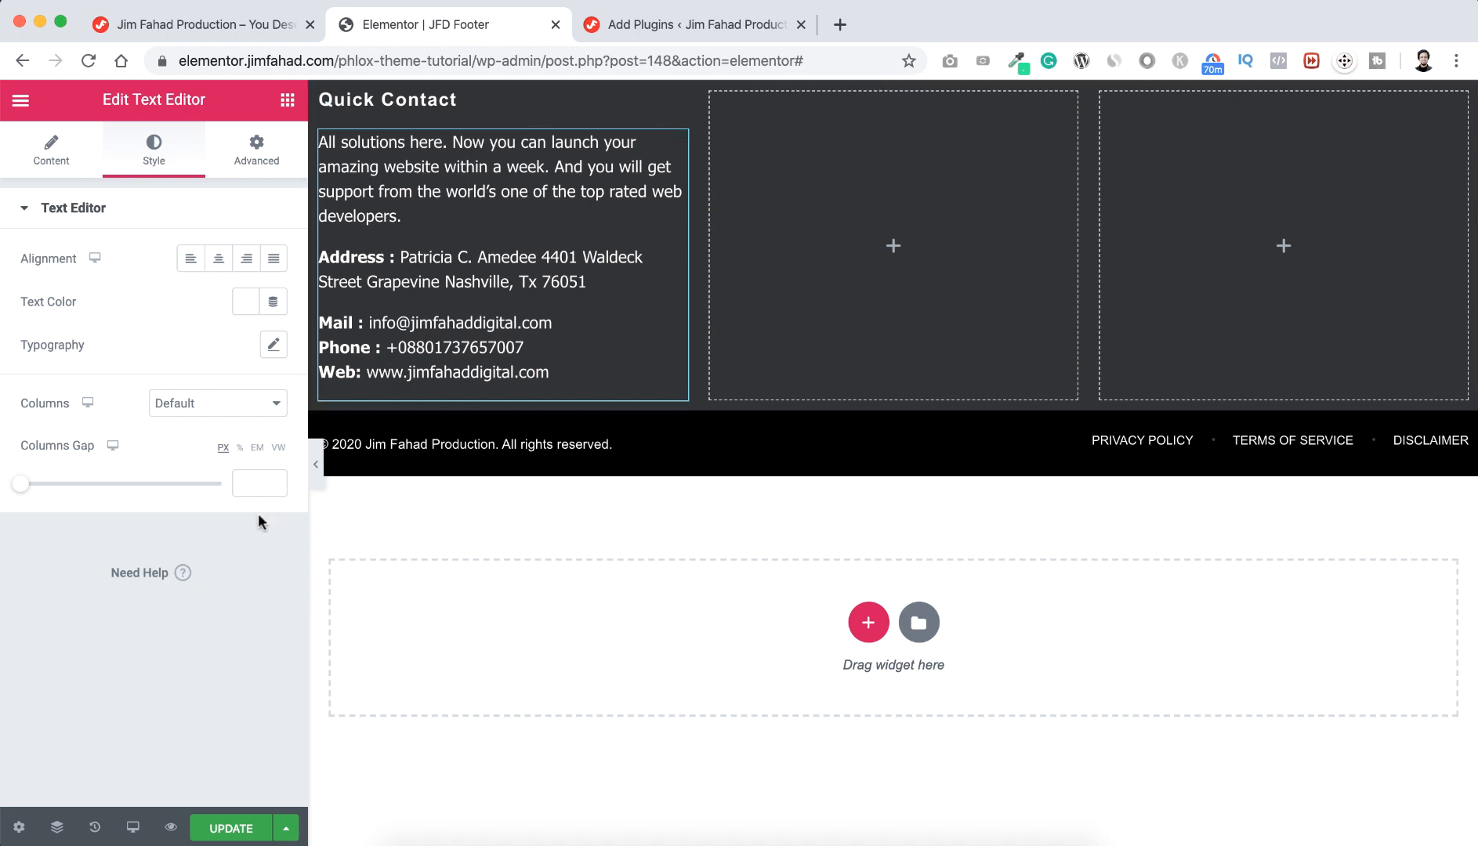
pyautogui.click(236, 825)
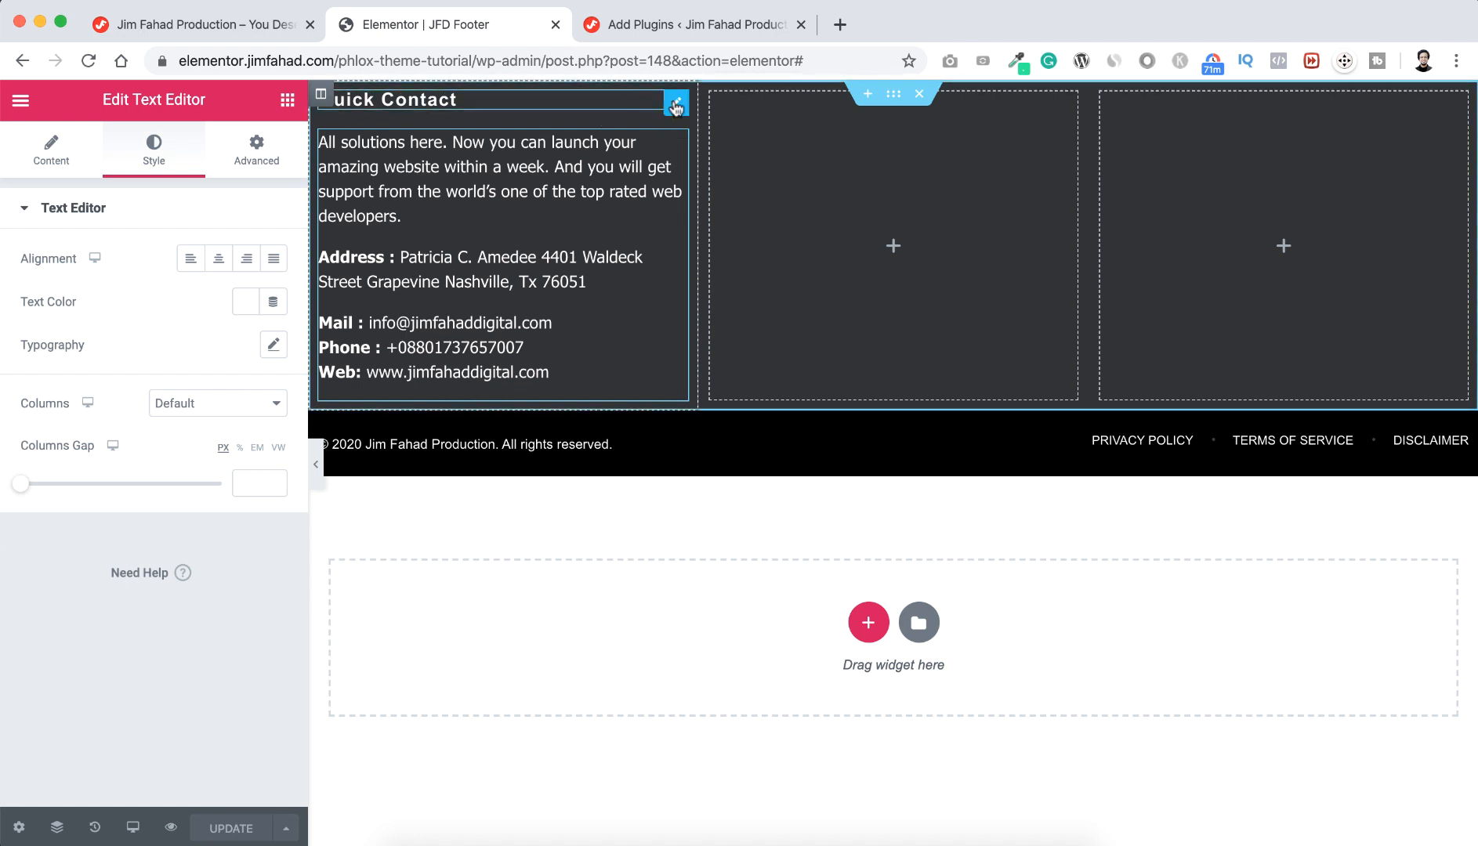
# Duplicate the "Quick Contact" heading, move the copy into the second column and retitle it "Follow us on Instagram"
pyautogui.rightClick(674, 107)
pyautogui.click(691, 150)
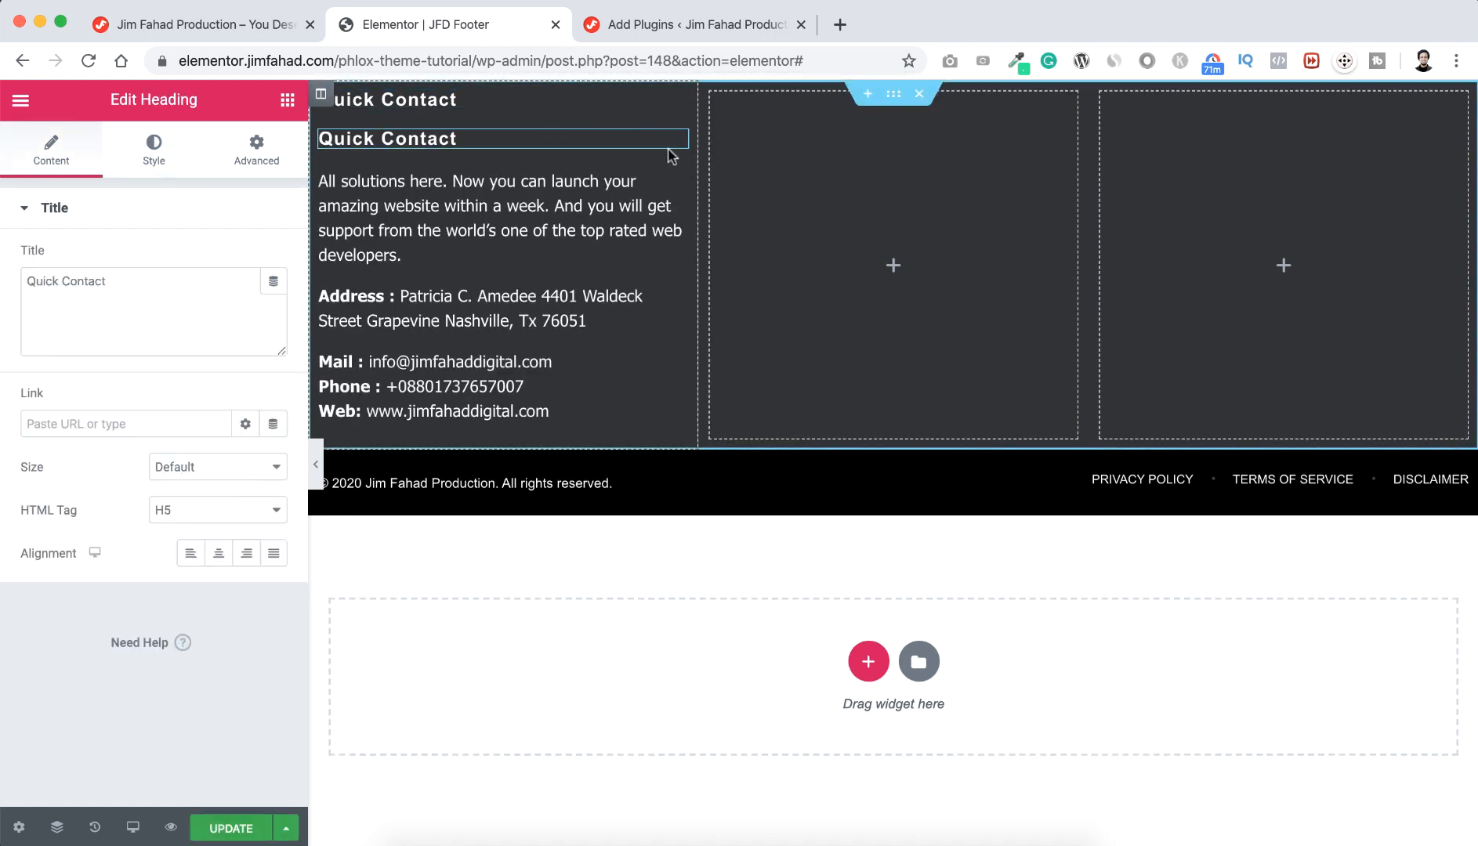
pyautogui.moveTo(678, 145); pyautogui.dragTo(878, 194)
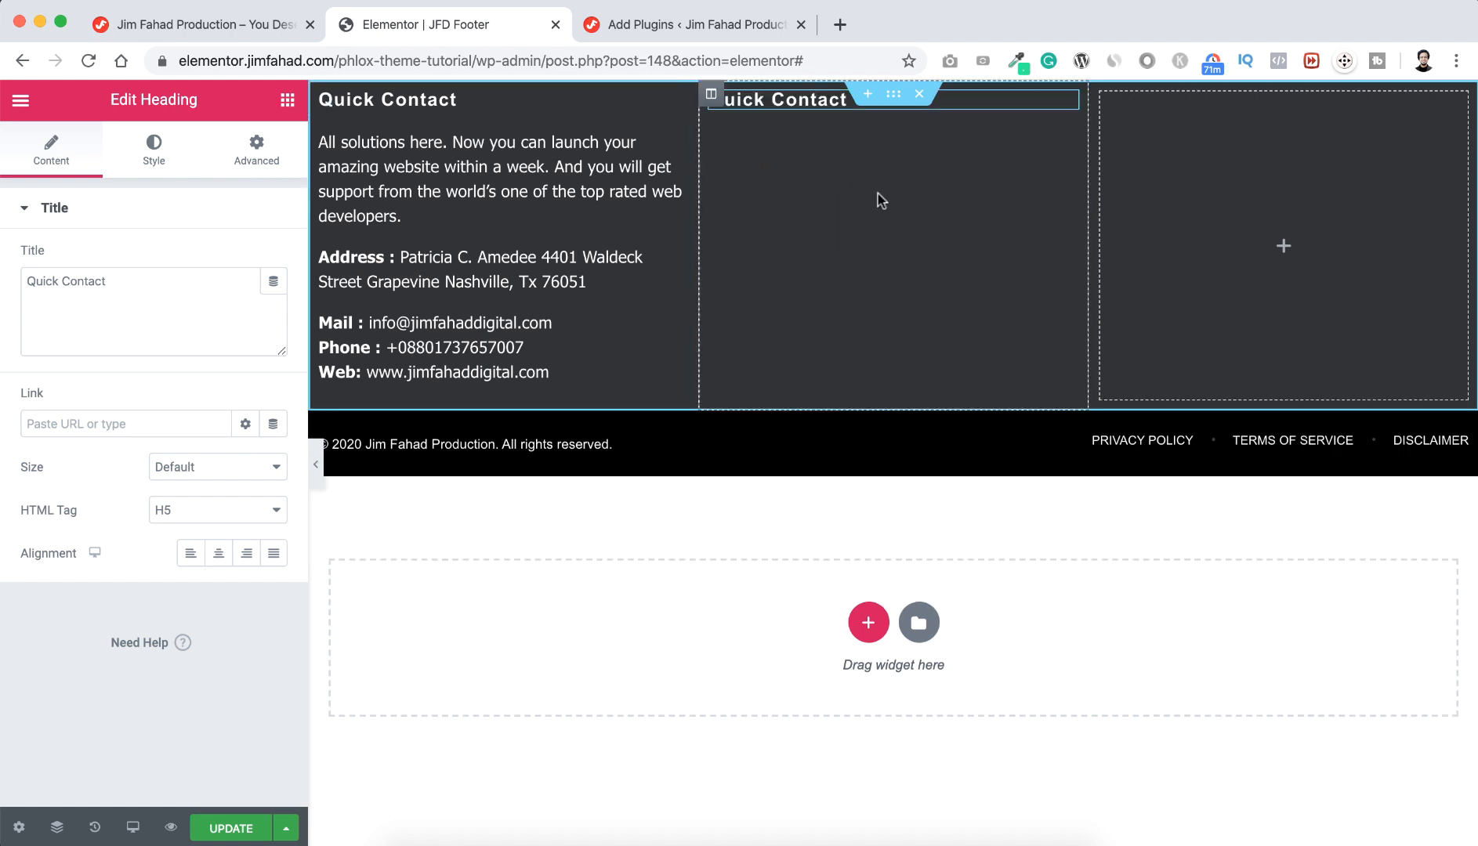
pyautogui.tripleClick(779, 97)
pyautogui.write('Fo')
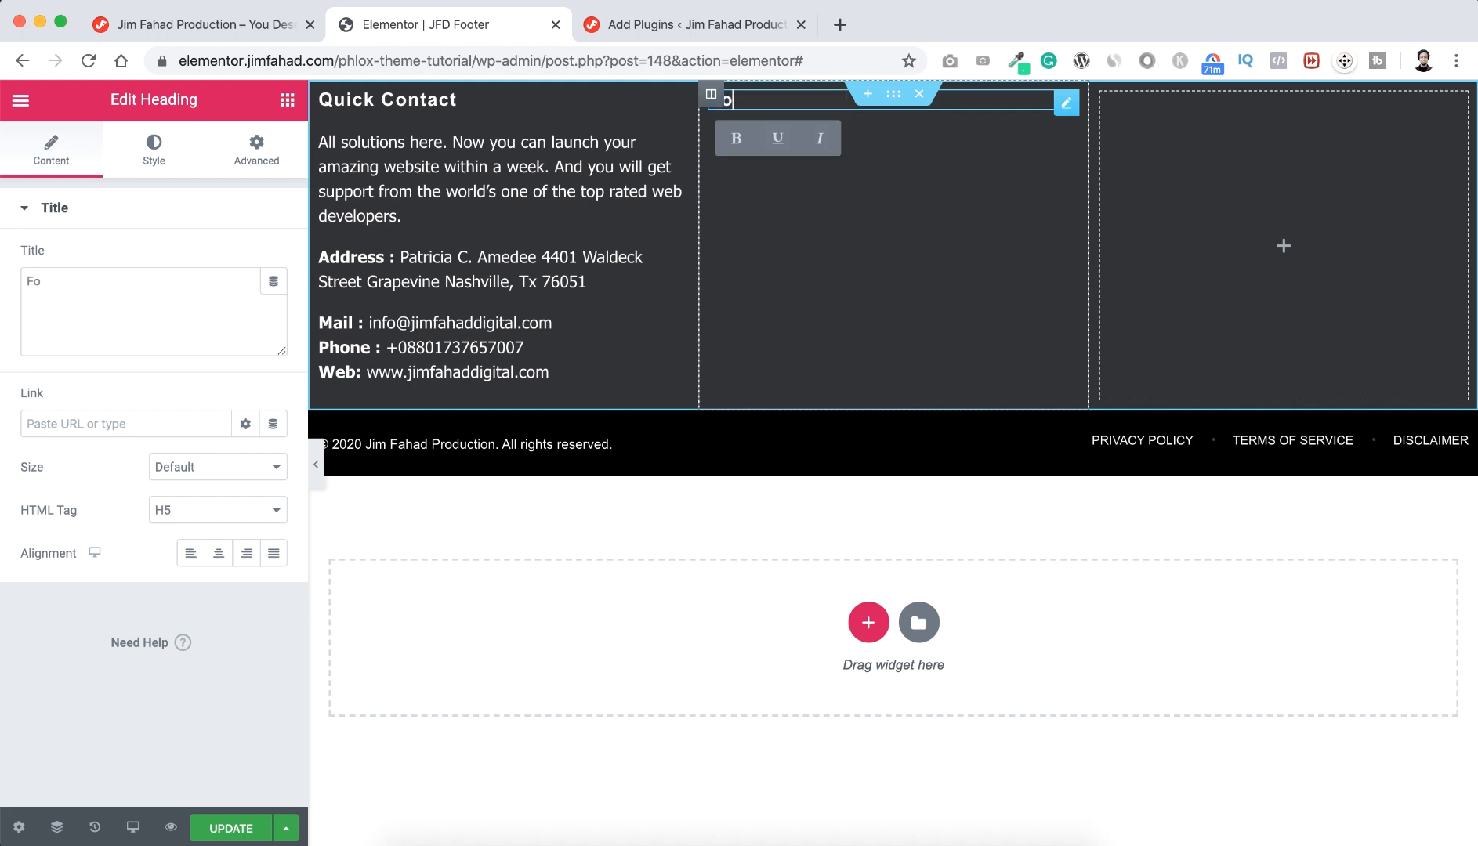
pyautogui.write('llow us on Instagram')
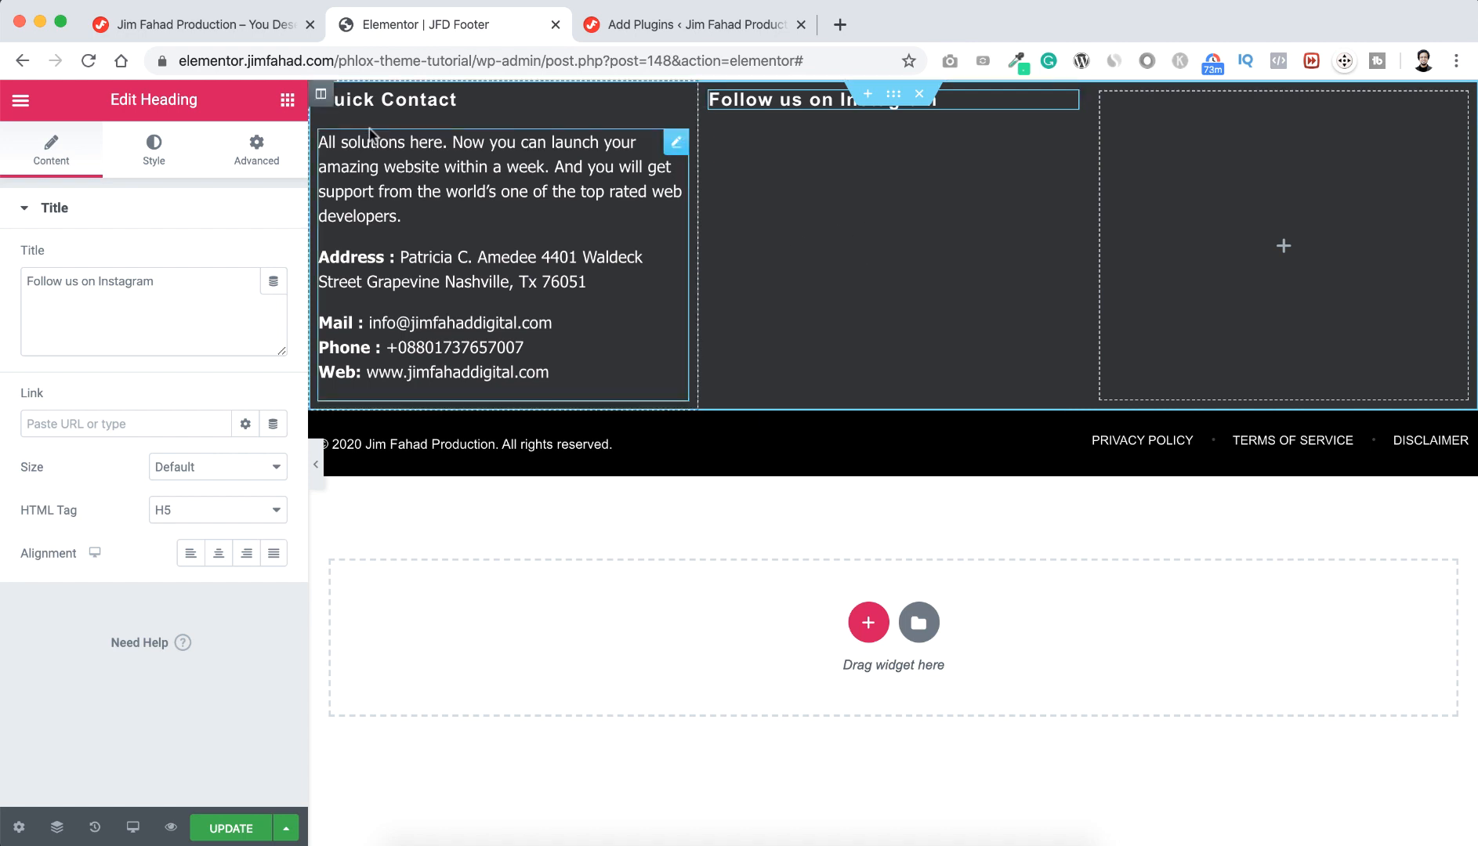
# Look through the widget library, including the expanded WordPress group, for a widget to place under the Instagram heading
pyautogui.click(287, 103)
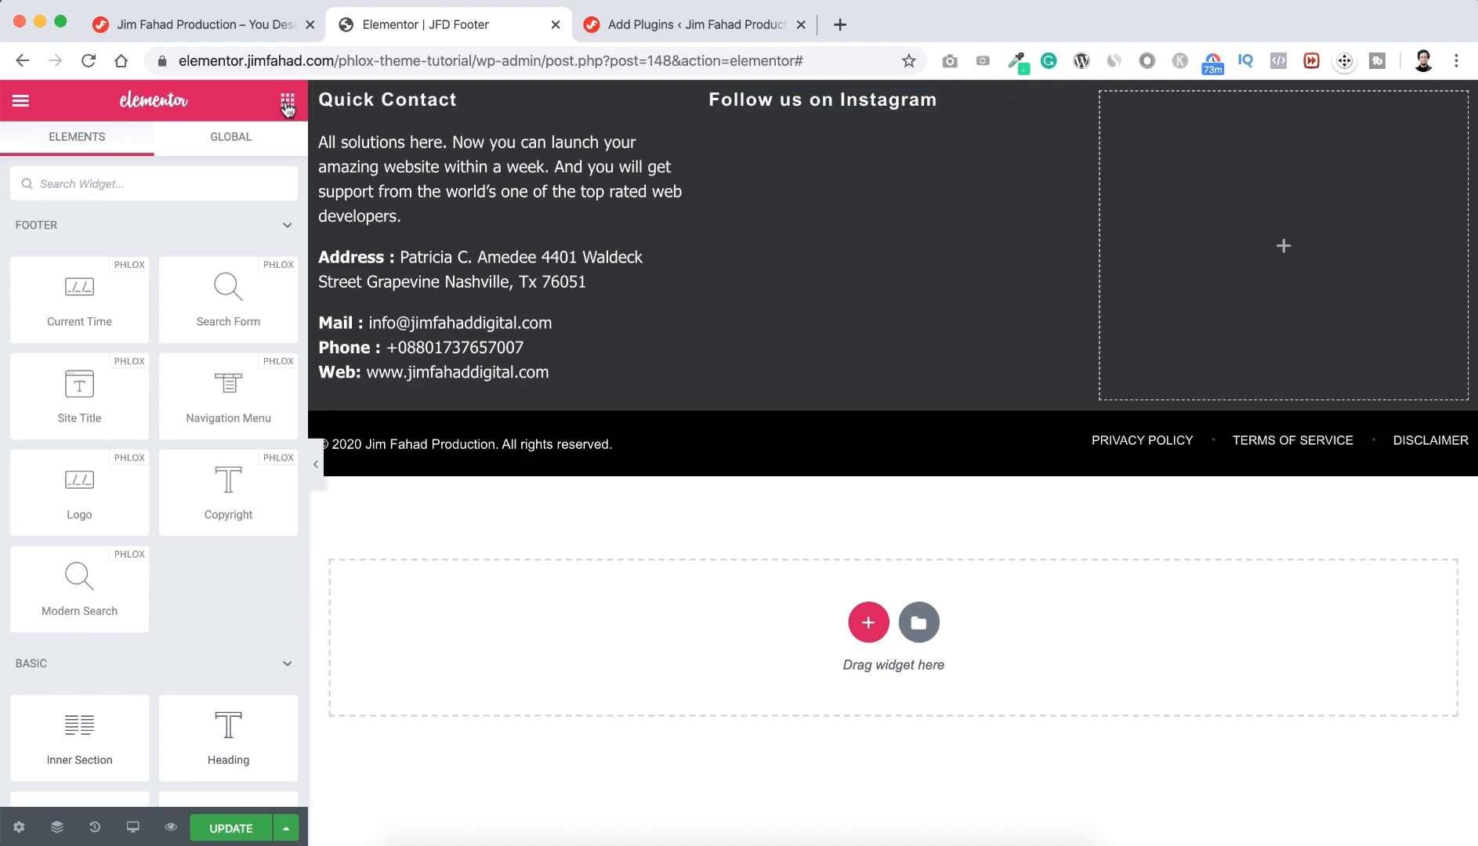
pyautogui.scroll(-10, 179, 549)
pyautogui.scroll(-15, 178, 550)
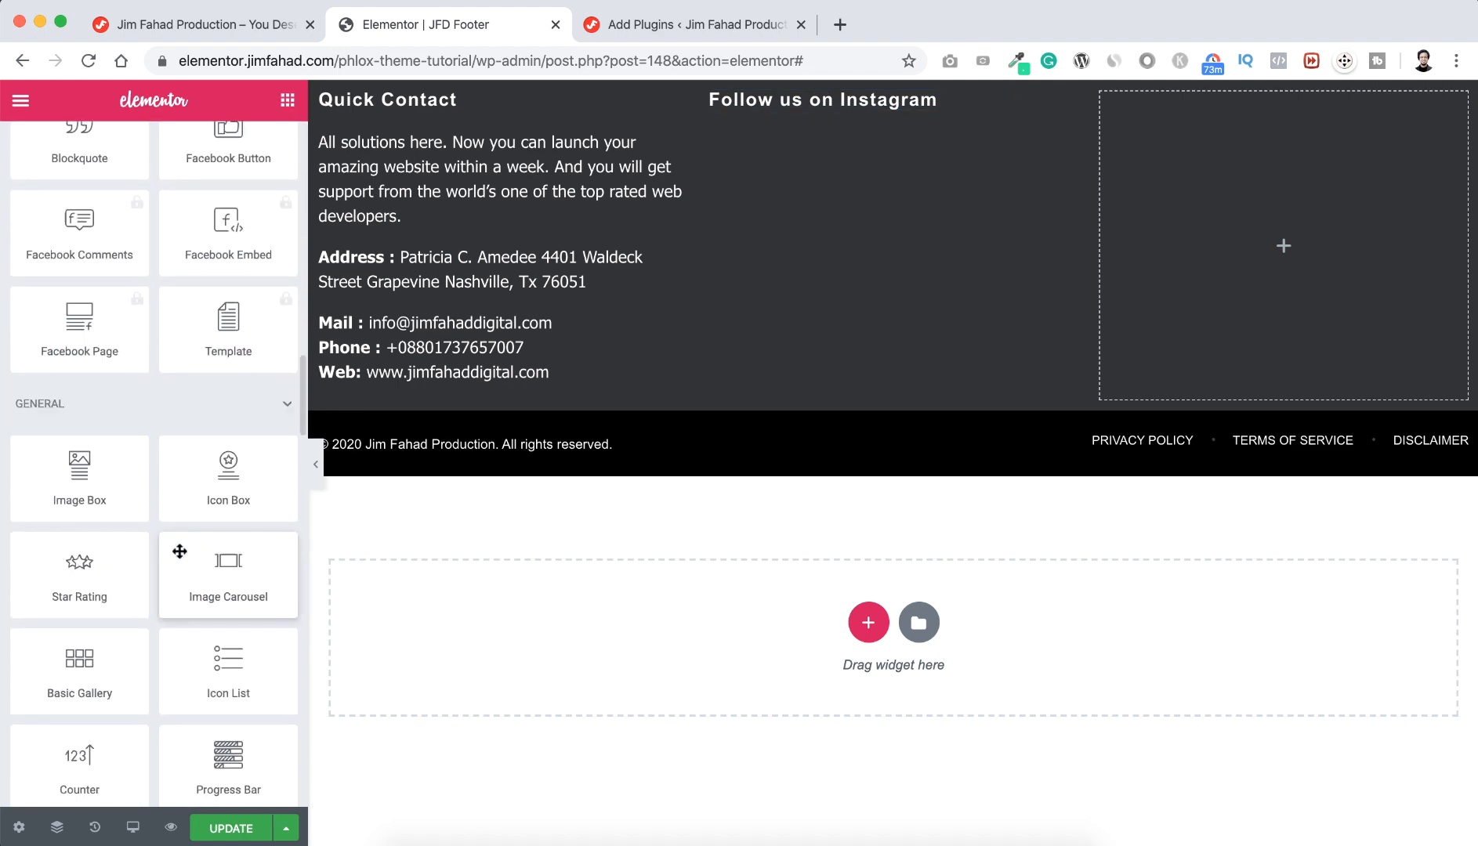
pyautogui.scroll(-10, 180, 551)
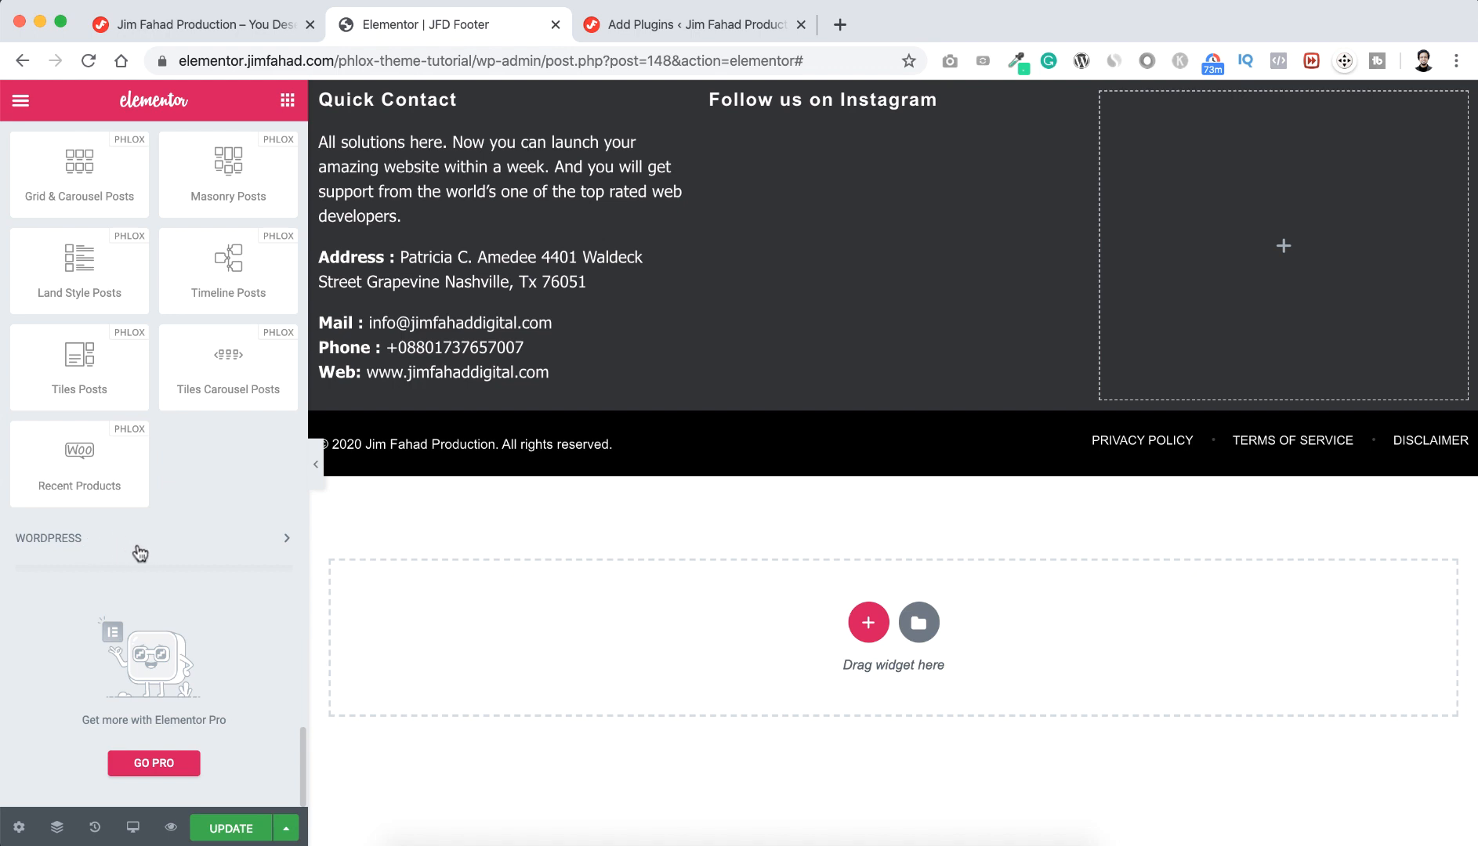
pyautogui.click(168, 548)
pyautogui.scroll(-6, 161, 613)
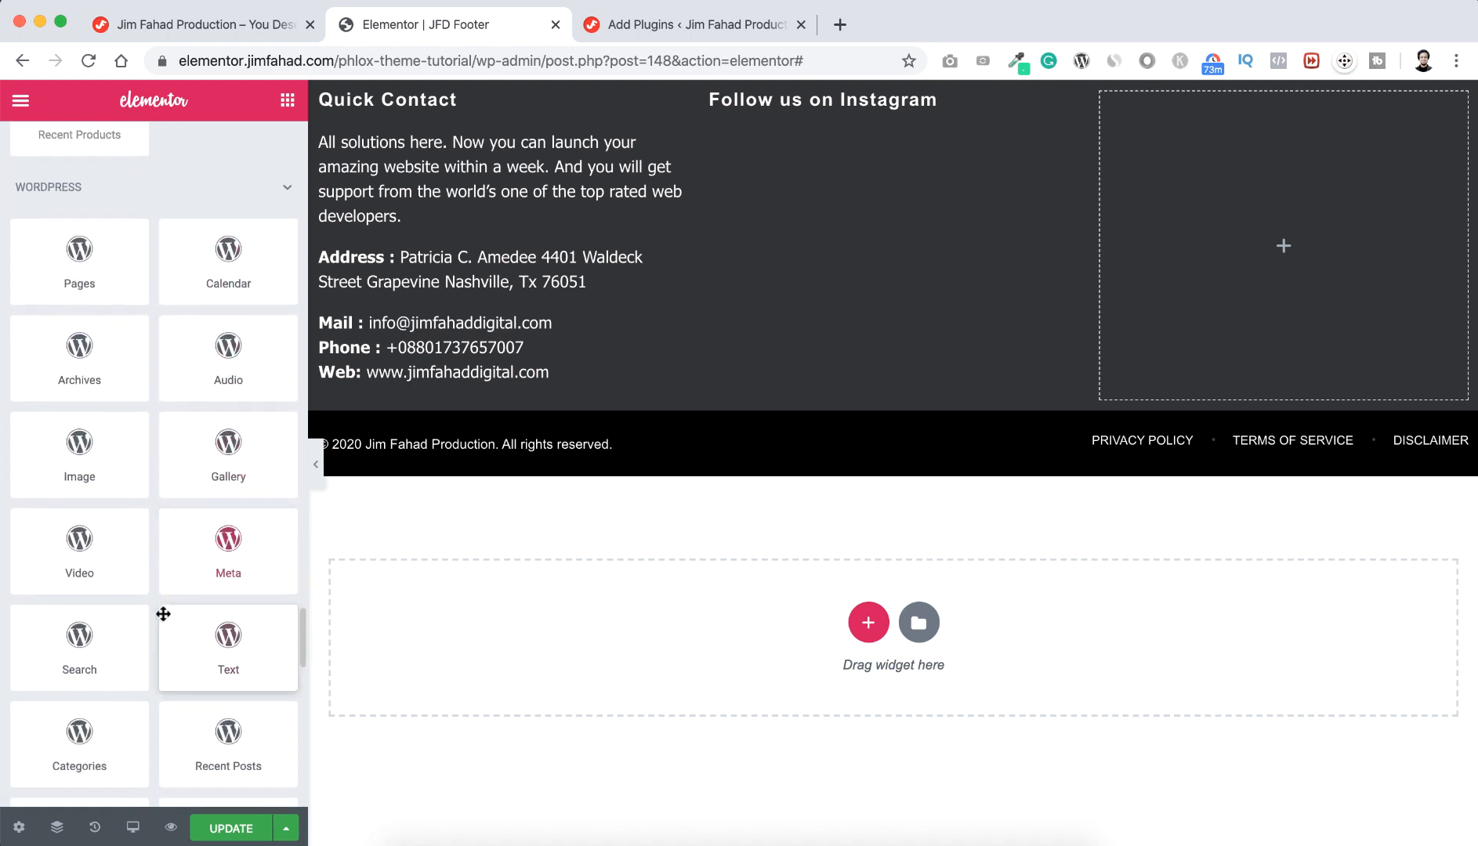
pyautogui.scroll(3, 161, 614)
pyautogui.scroll(-4, 161, 614)
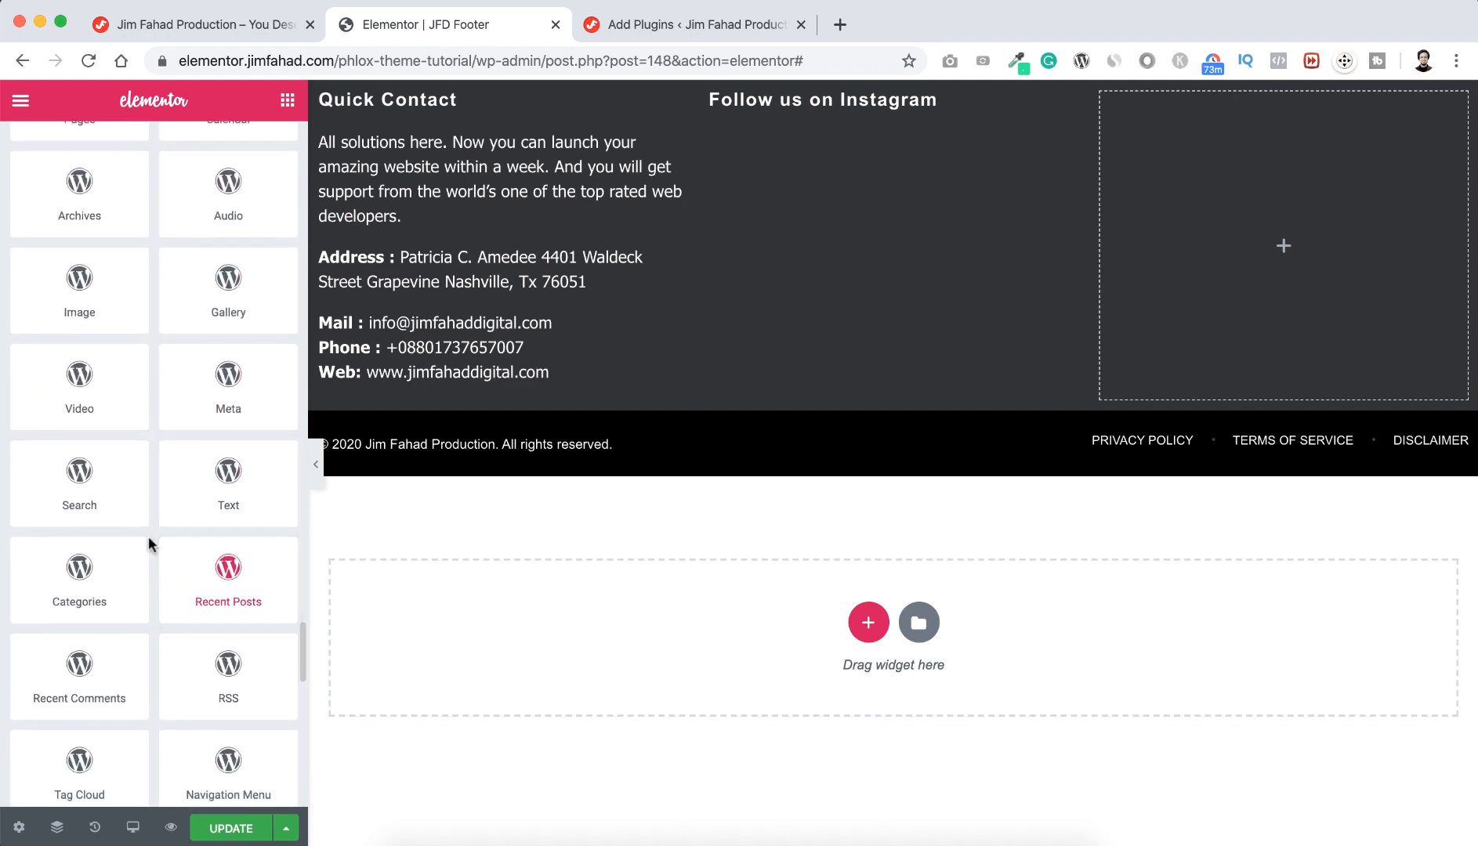
pyautogui.scroll(-4, 148, 539)
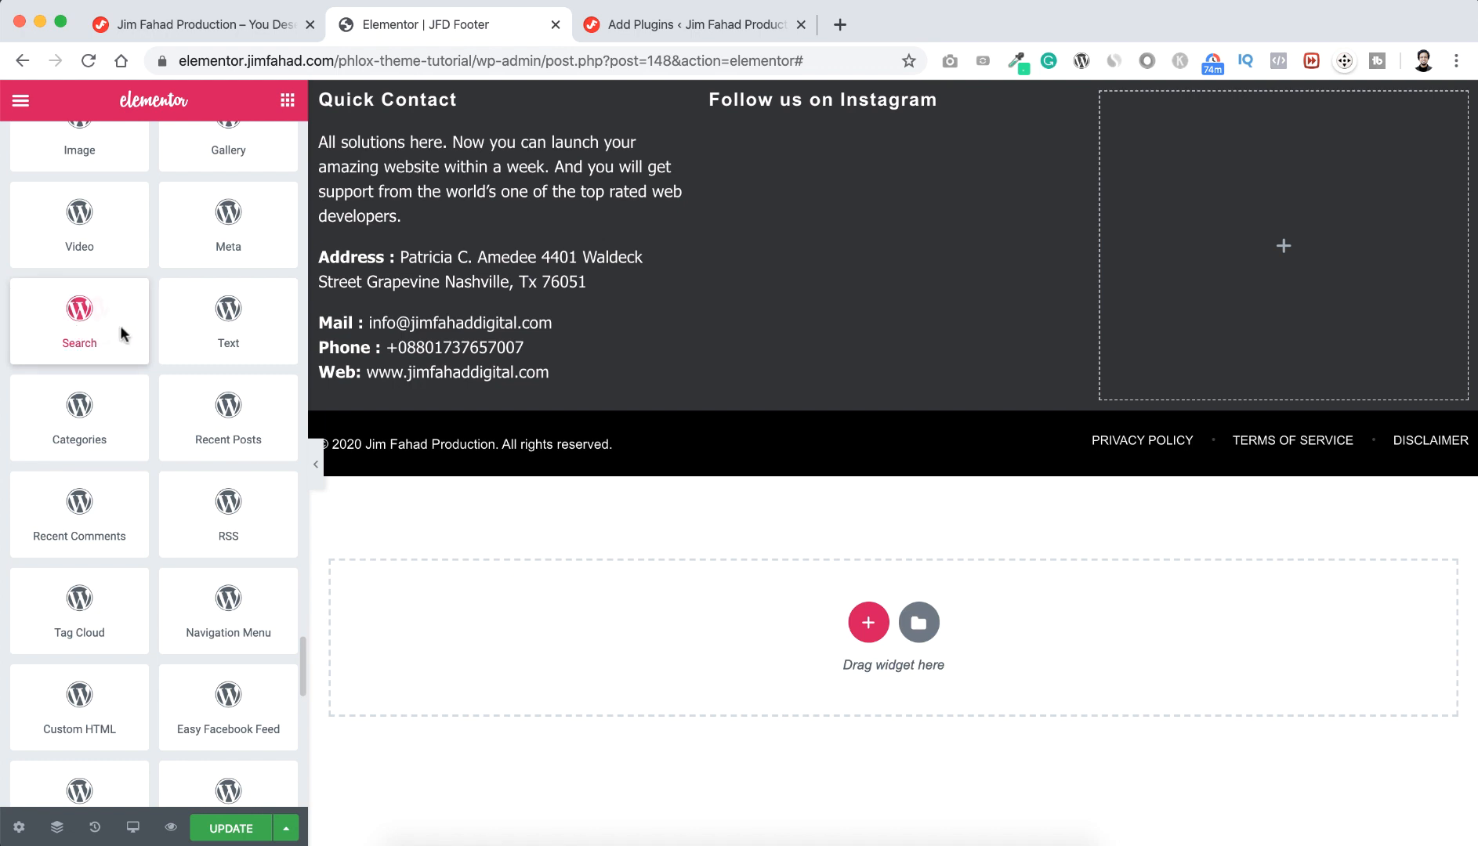
# Try the WordPress Search widget under the "Follow us on Instagram" heading and delete it
pyautogui.moveTo(122, 330); pyautogui.dragTo(826, 109)
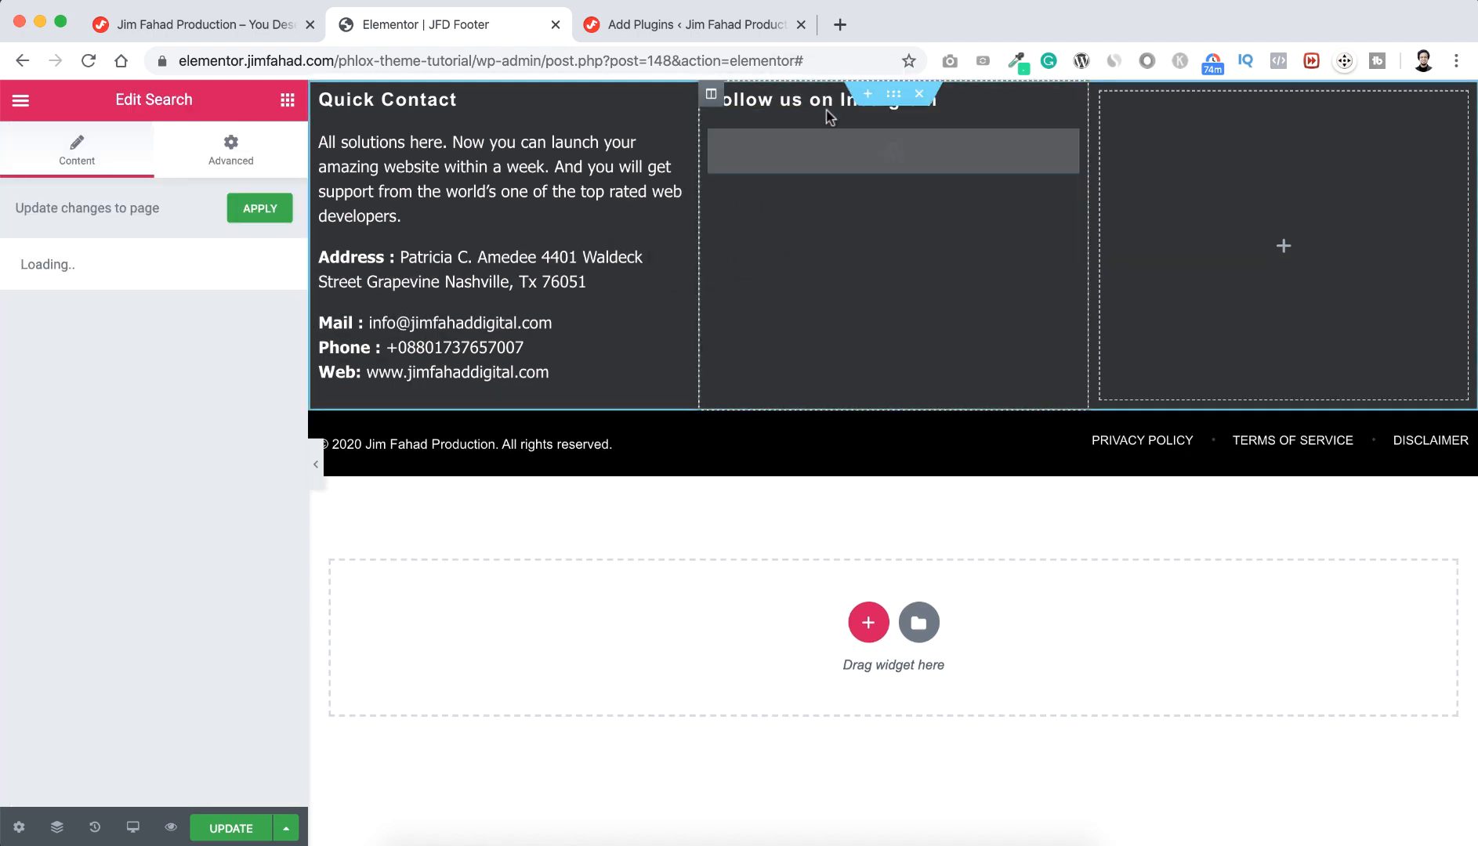
pyautogui.moveTo(846, 160)
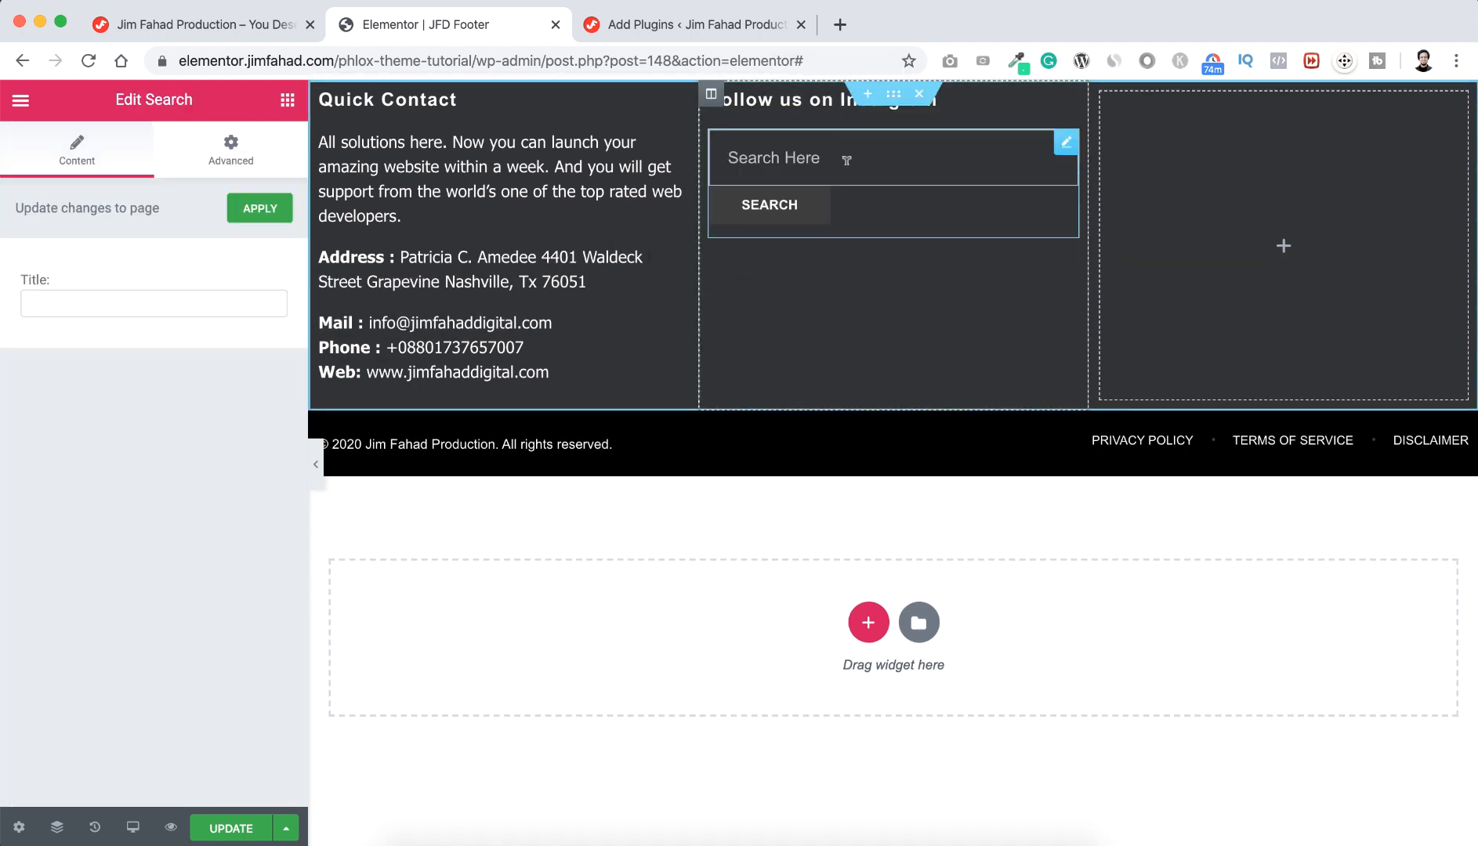
pyautogui.rightClick(1064, 153)
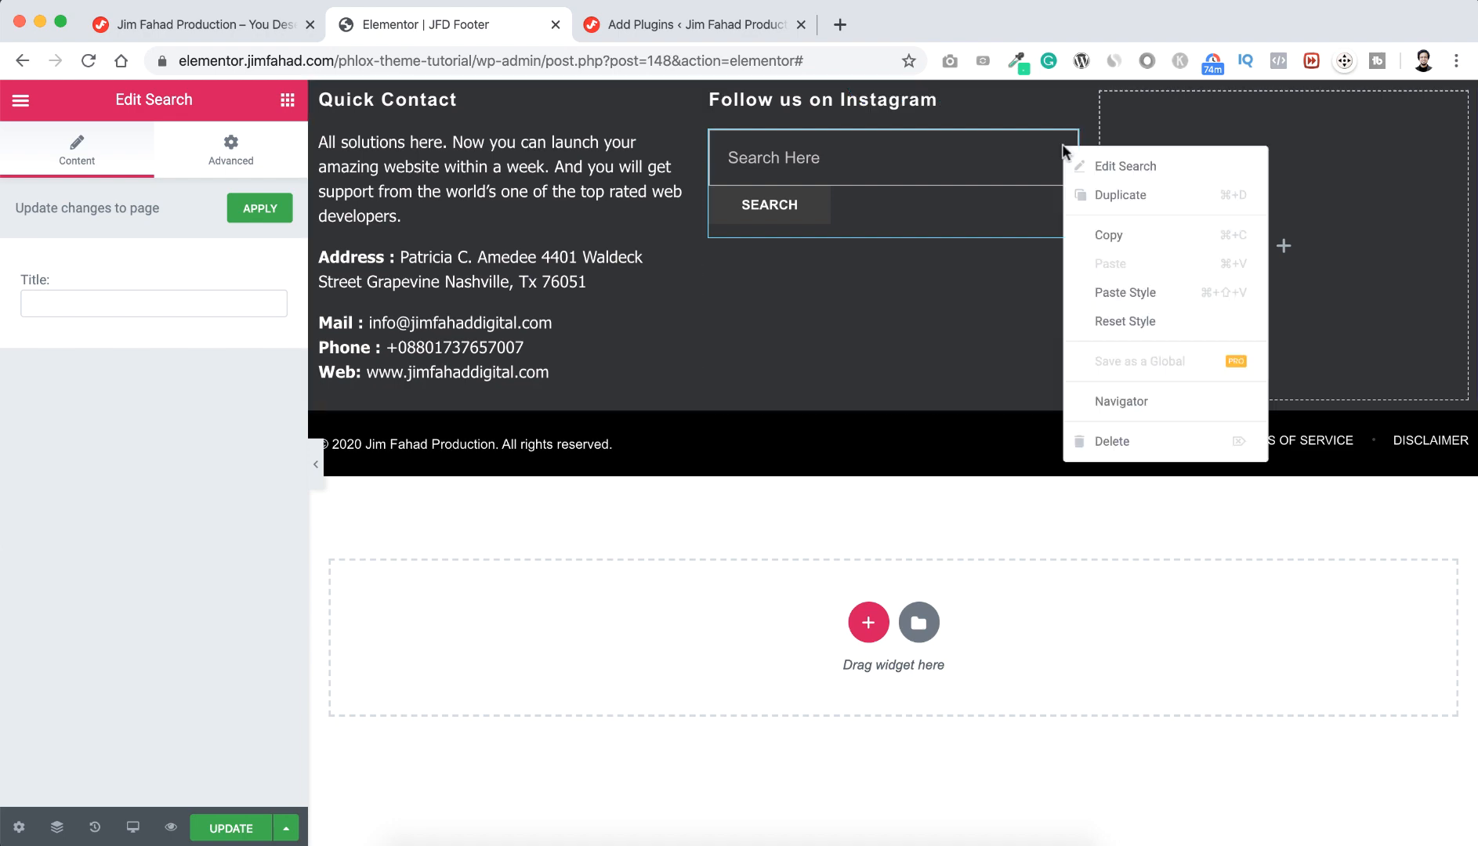
pyautogui.click(1066, 441)
pyautogui.scroll(-10, 151, 693)
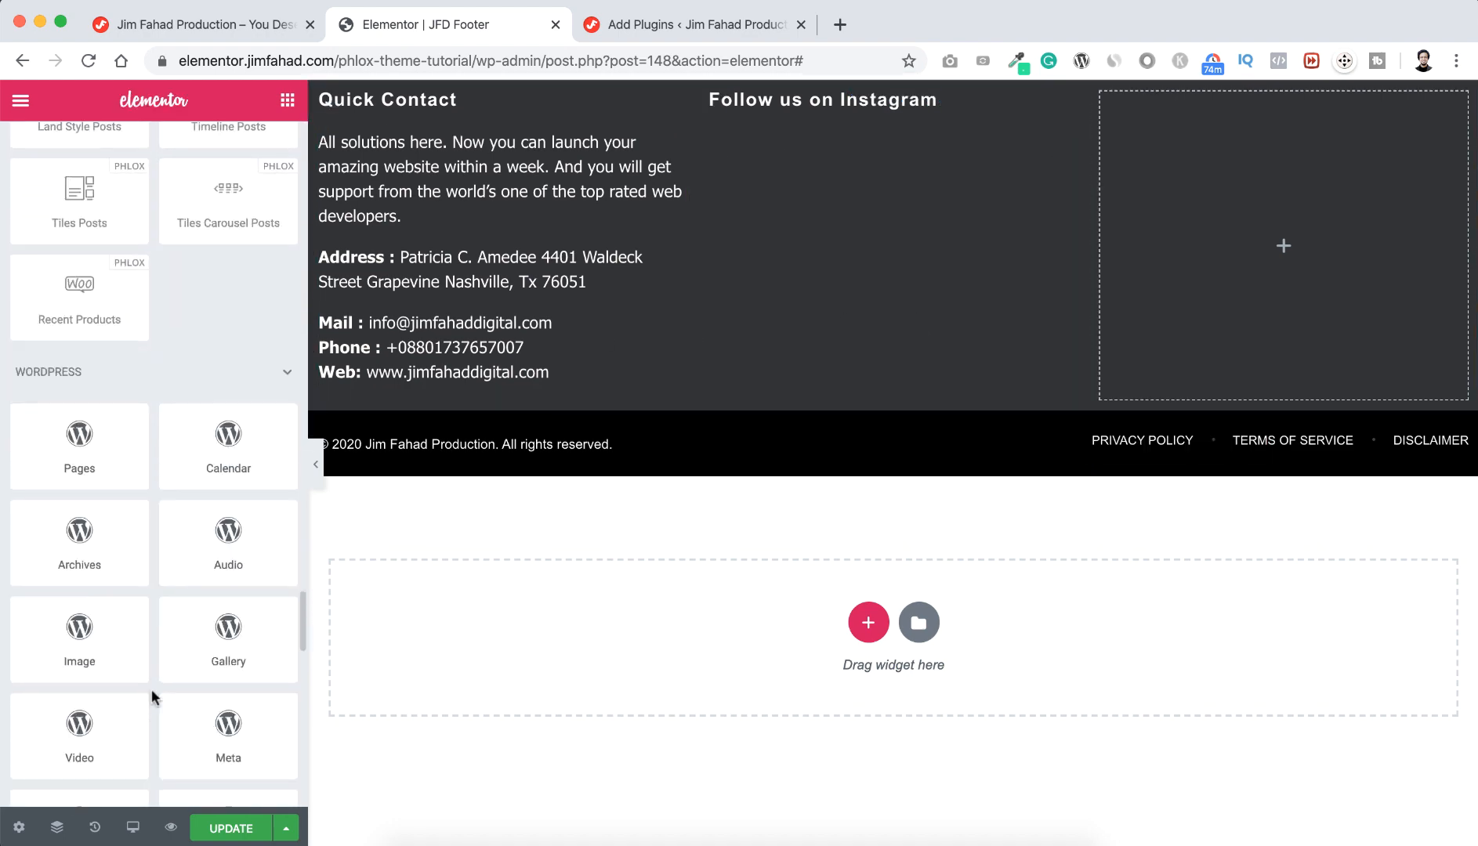
pyautogui.scroll(-2, 151, 690)
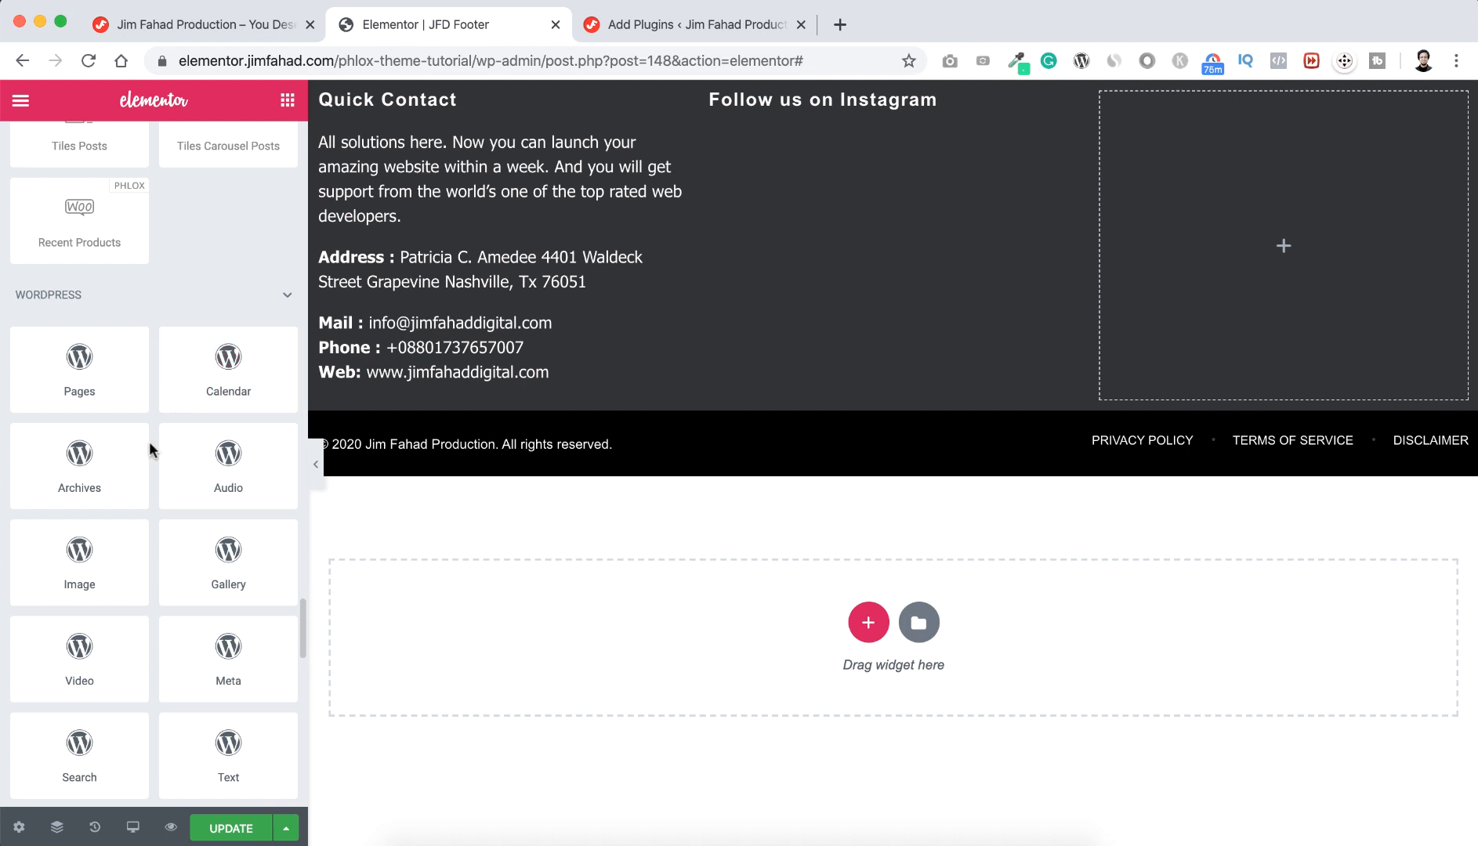
pyautogui.scroll(-5, 149, 441)
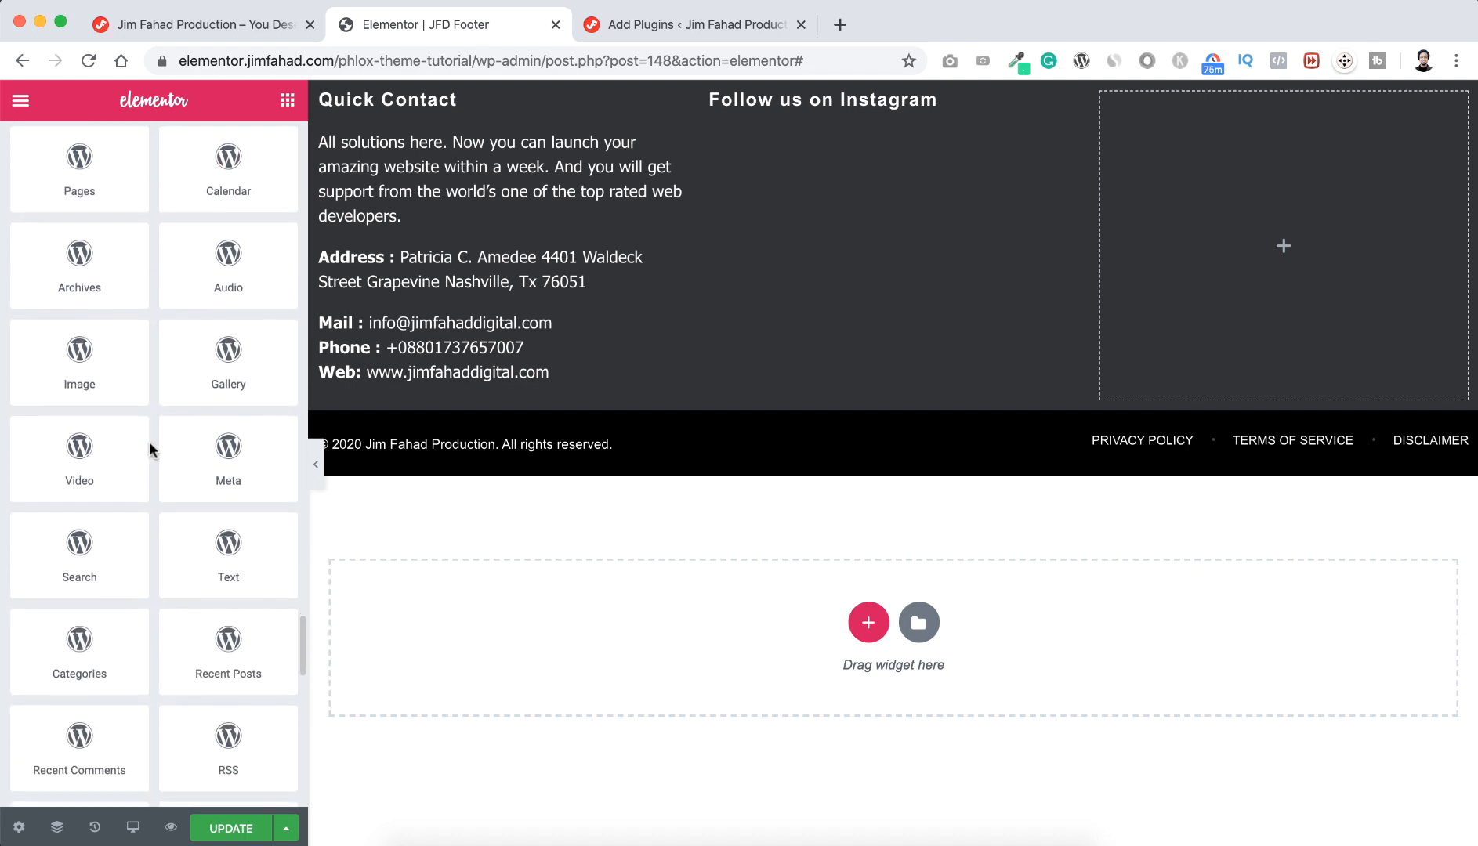
pyautogui.scroll(-2, 149, 441)
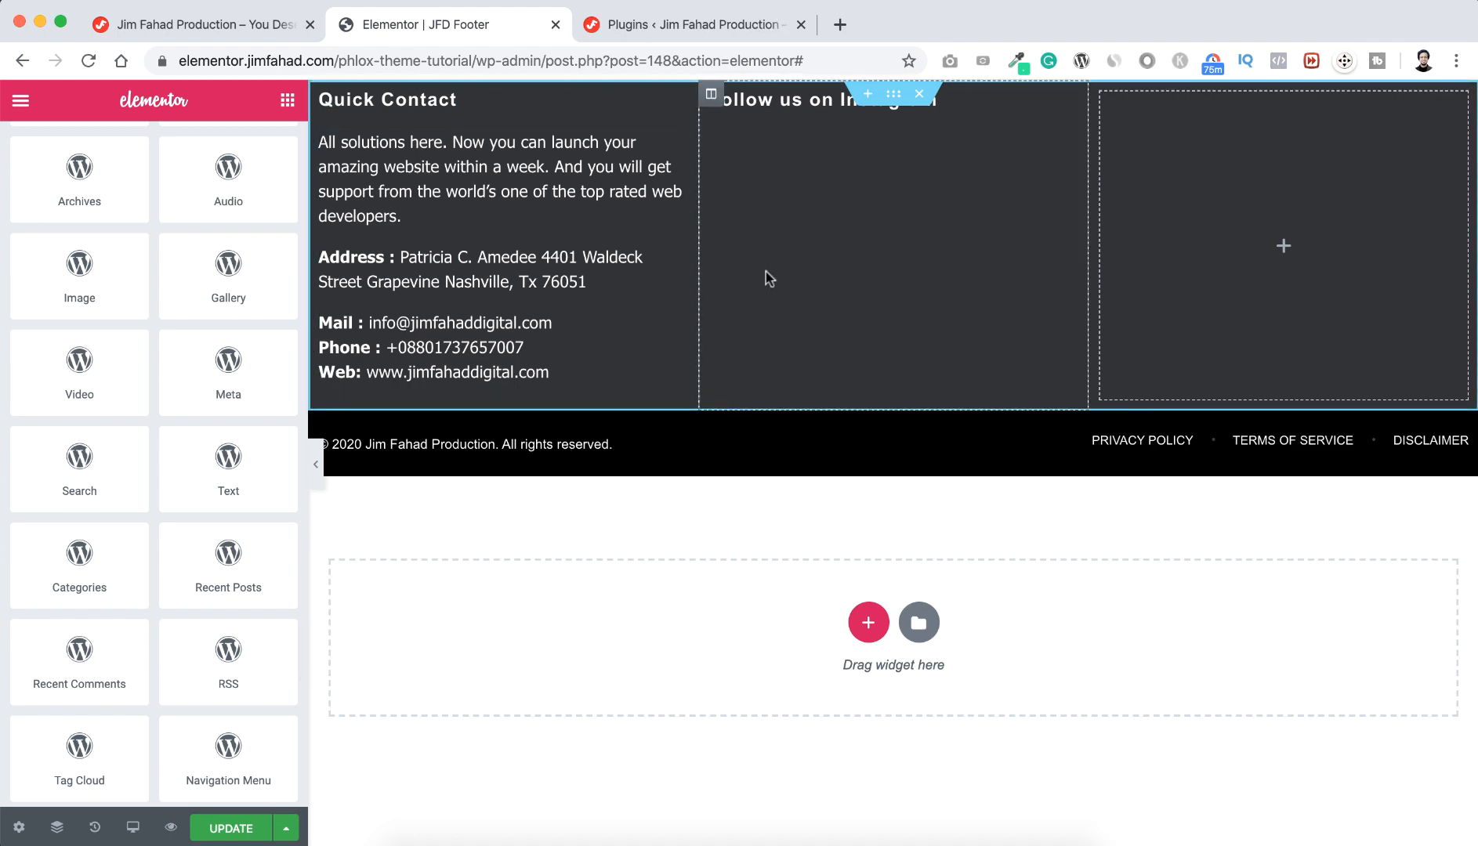
# Check the installed plugins for an Instagram plugin and place the Instagram Widget by WPZOOM under the "Follow us on Instagram" heading
pyautogui.click(667, 27)
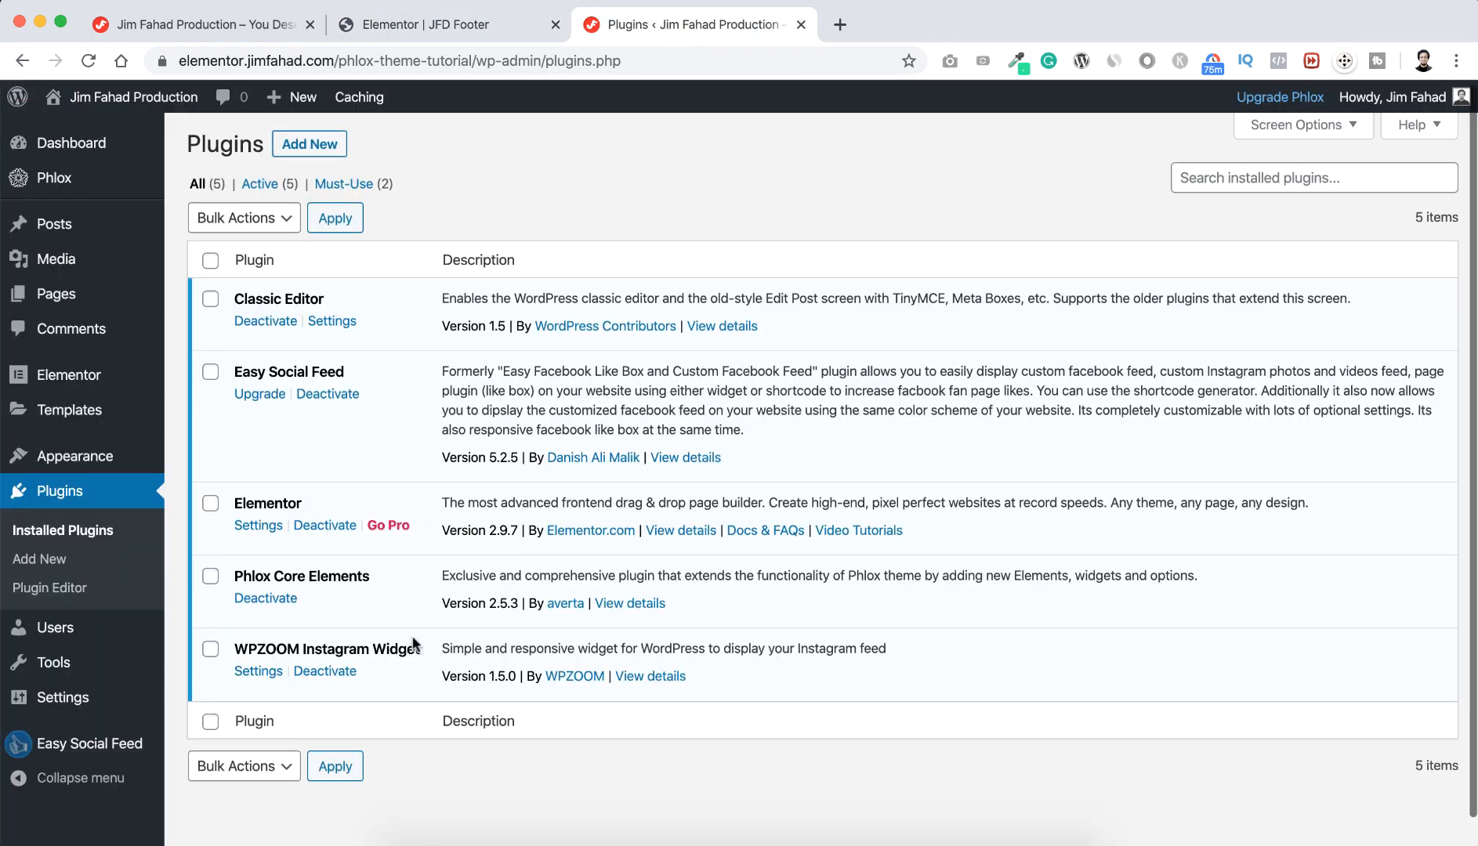
pyautogui.scroll(-1, 412, 635)
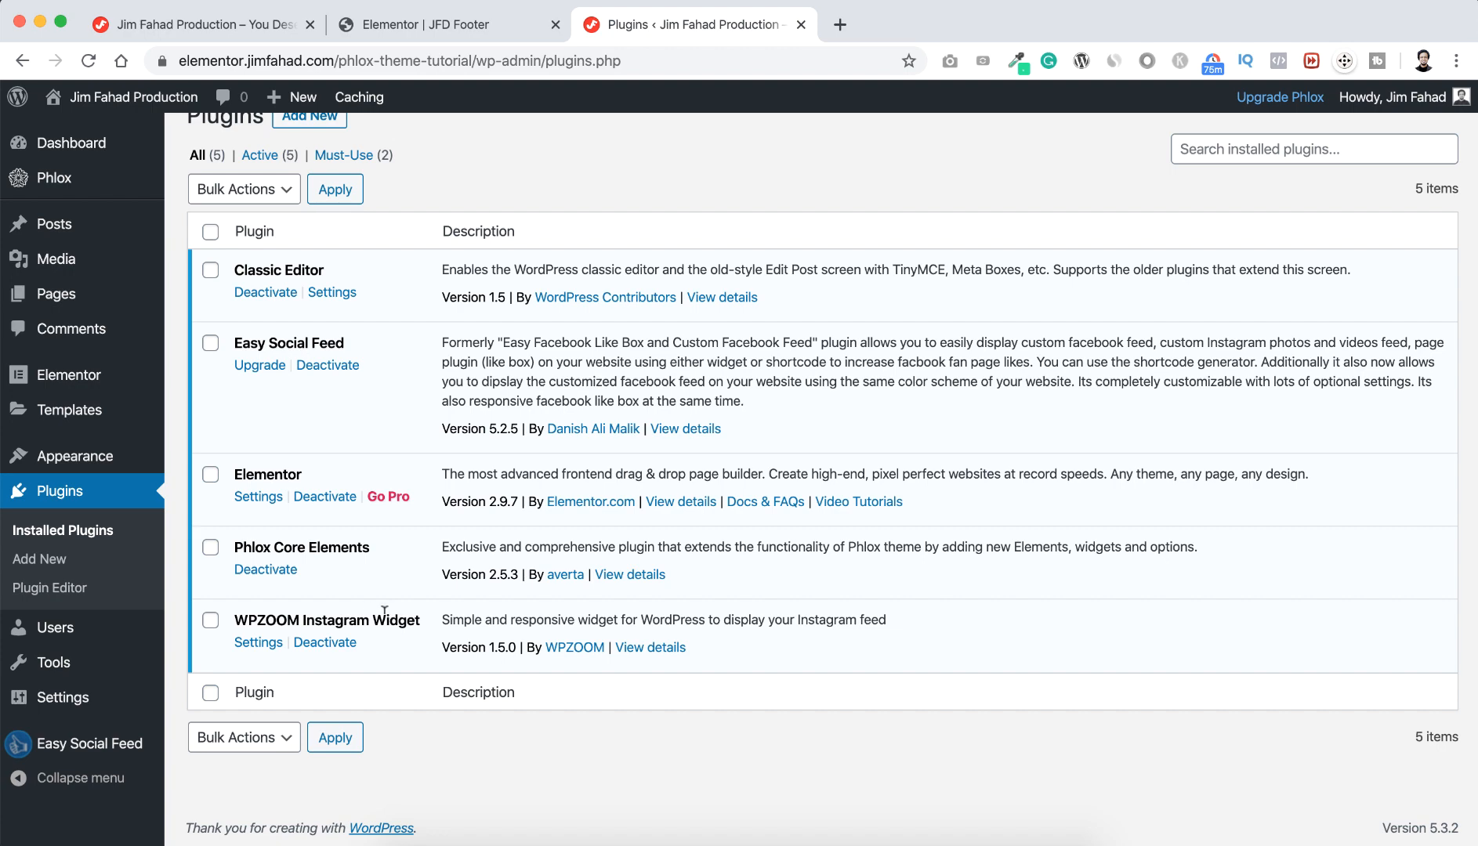
pyautogui.click(477, 31)
pyautogui.scroll(-5, 170, 521)
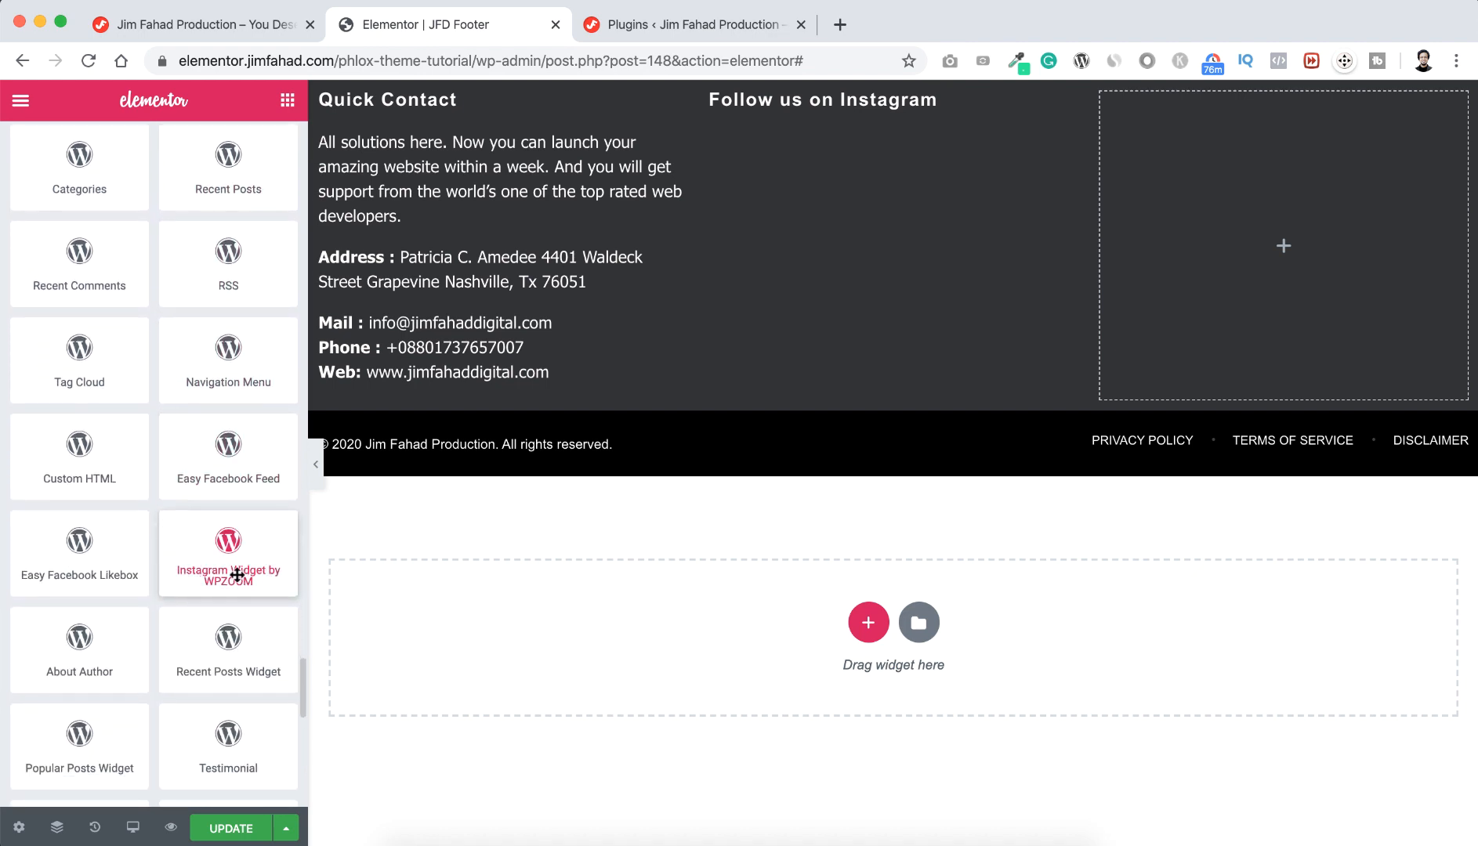
pyautogui.moveTo(203, 561); pyautogui.dragTo(806, 100)
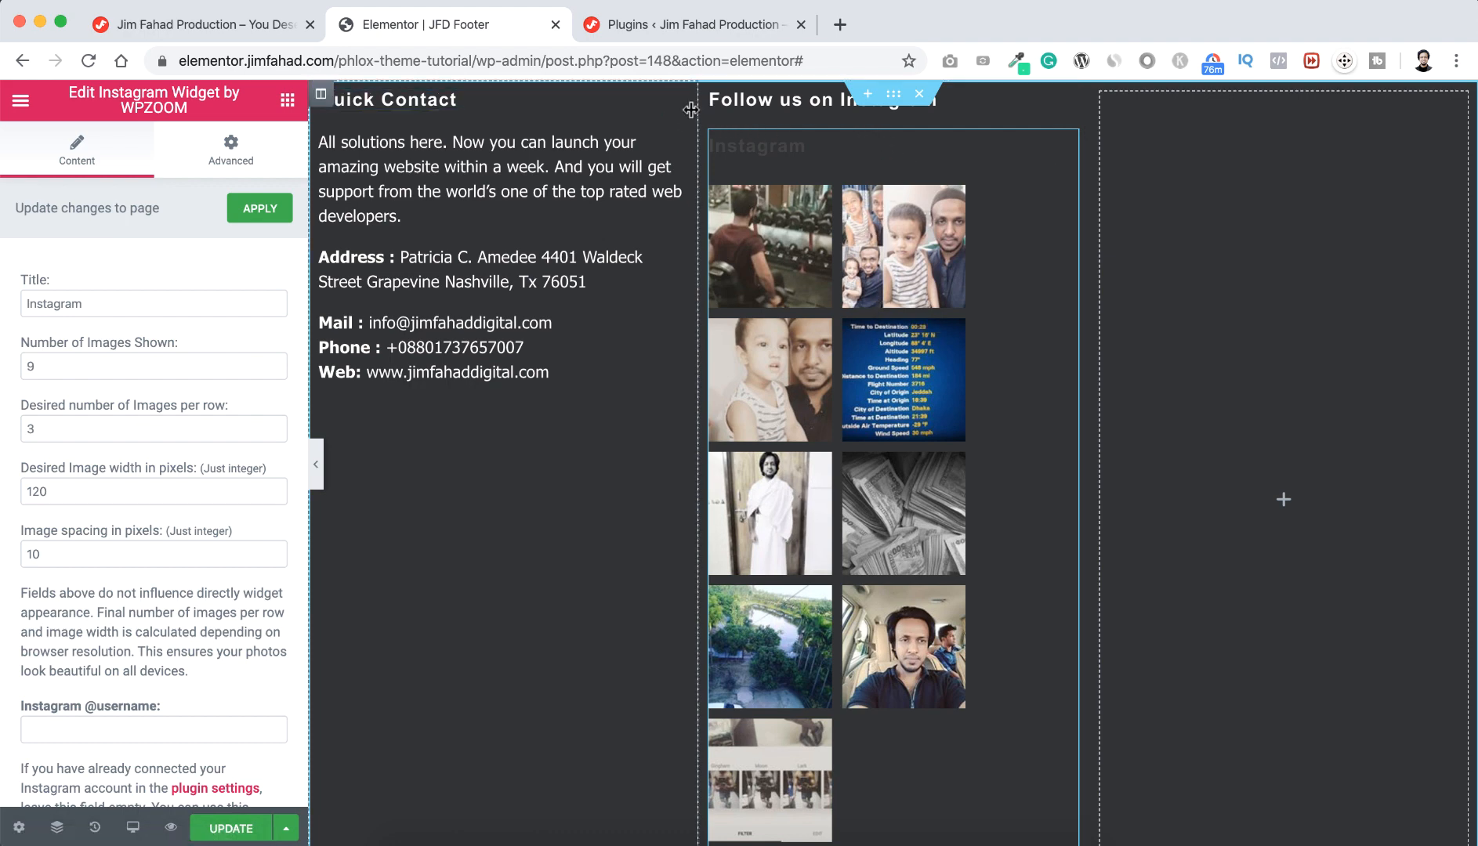
# Clear the Instagram widget's title and set it to show 12 images with 4 images per row
pyautogui.click(105, 302)
pyautogui.press('super+a')
pyautogui.press('BackSpace')
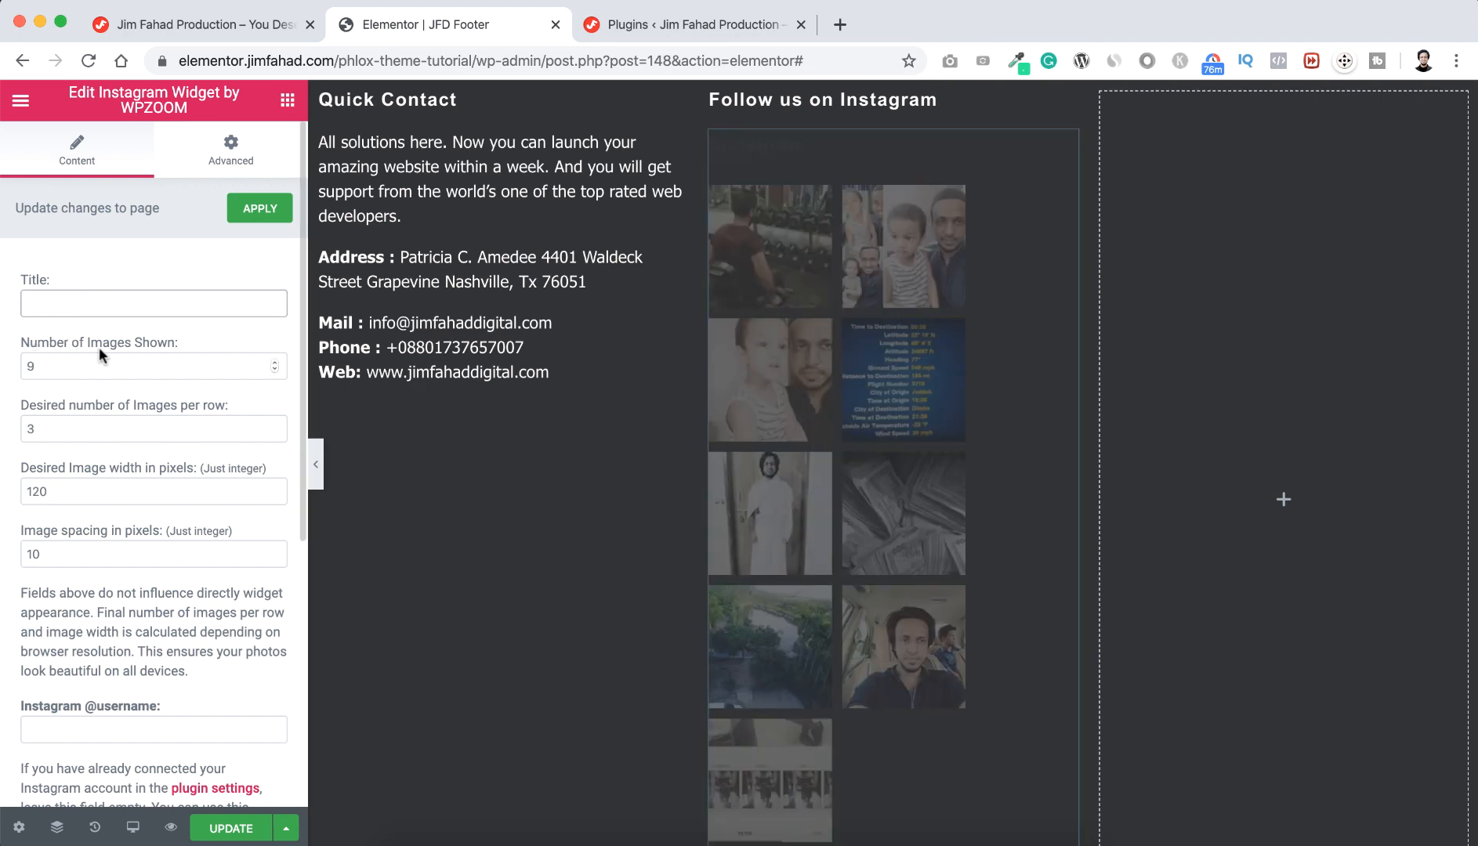
pyautogui.moveTo(52, 362); pyautogui.dragTo(19, 360)
pyautogui.write('1')
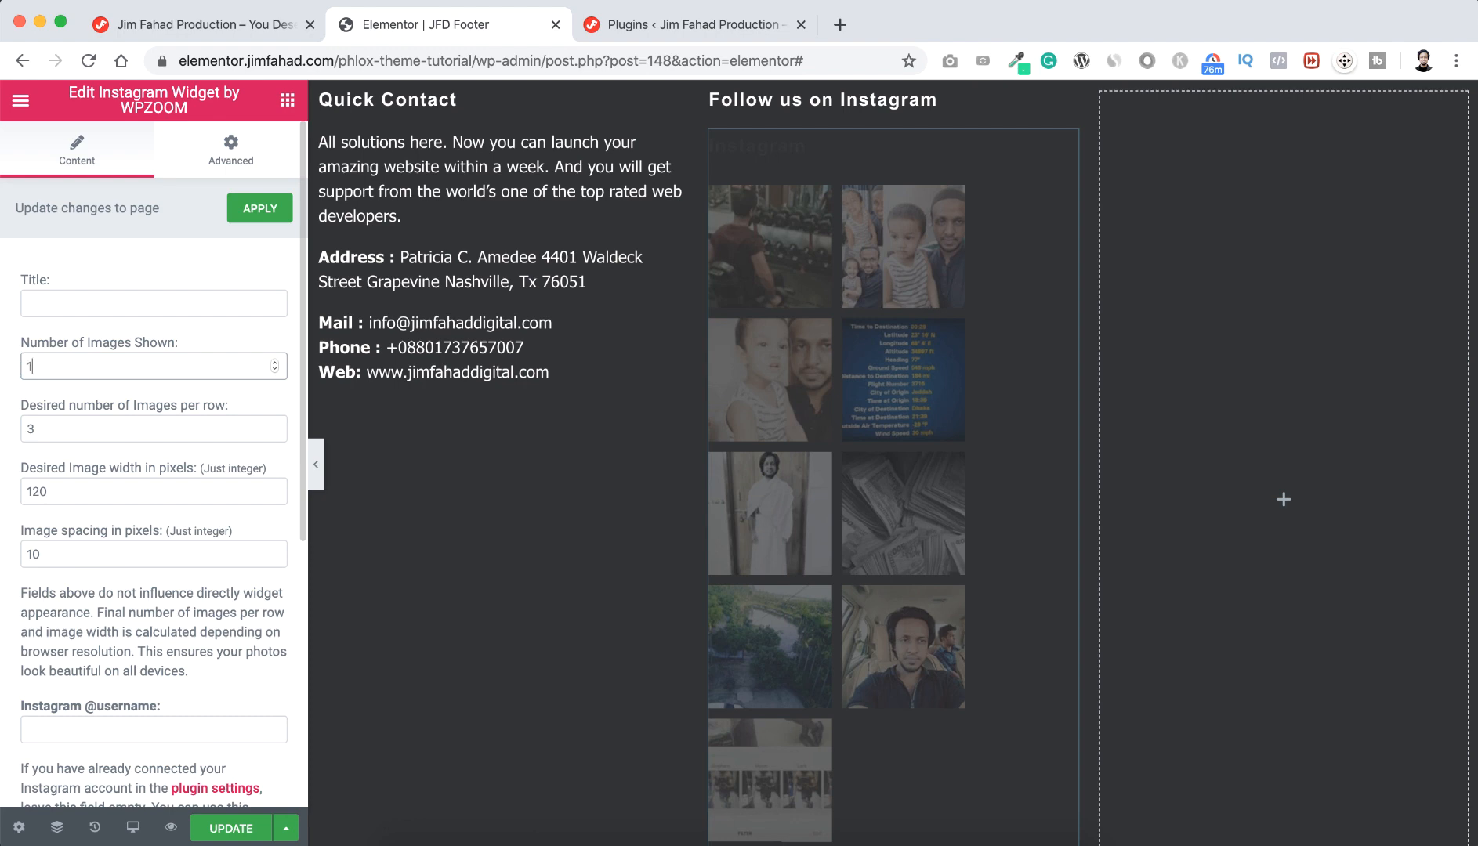
pyautogui.write('2')
pyautogui.click(44, 423)
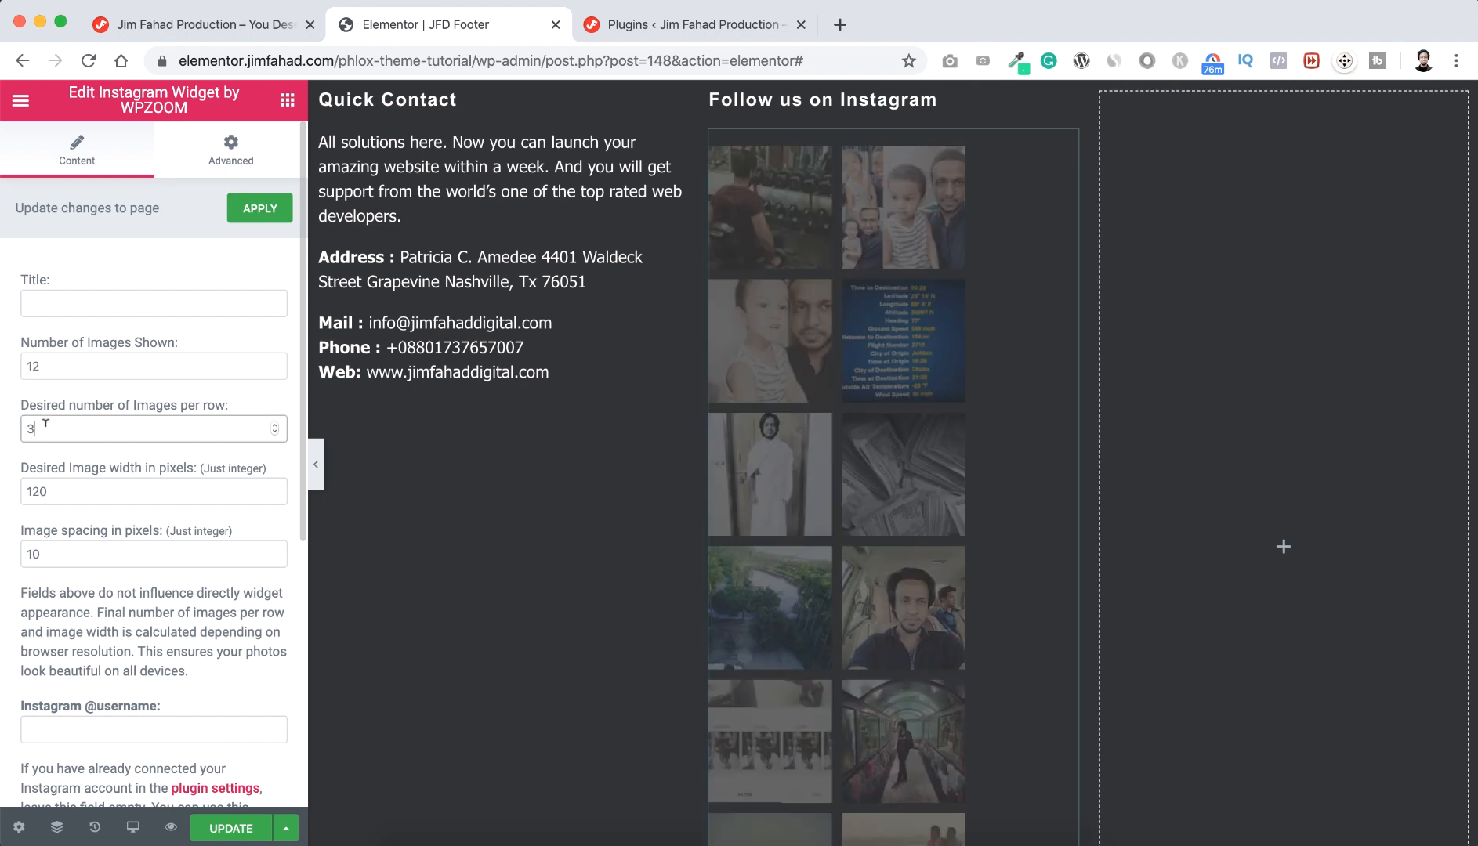
pyautogui.write('4')
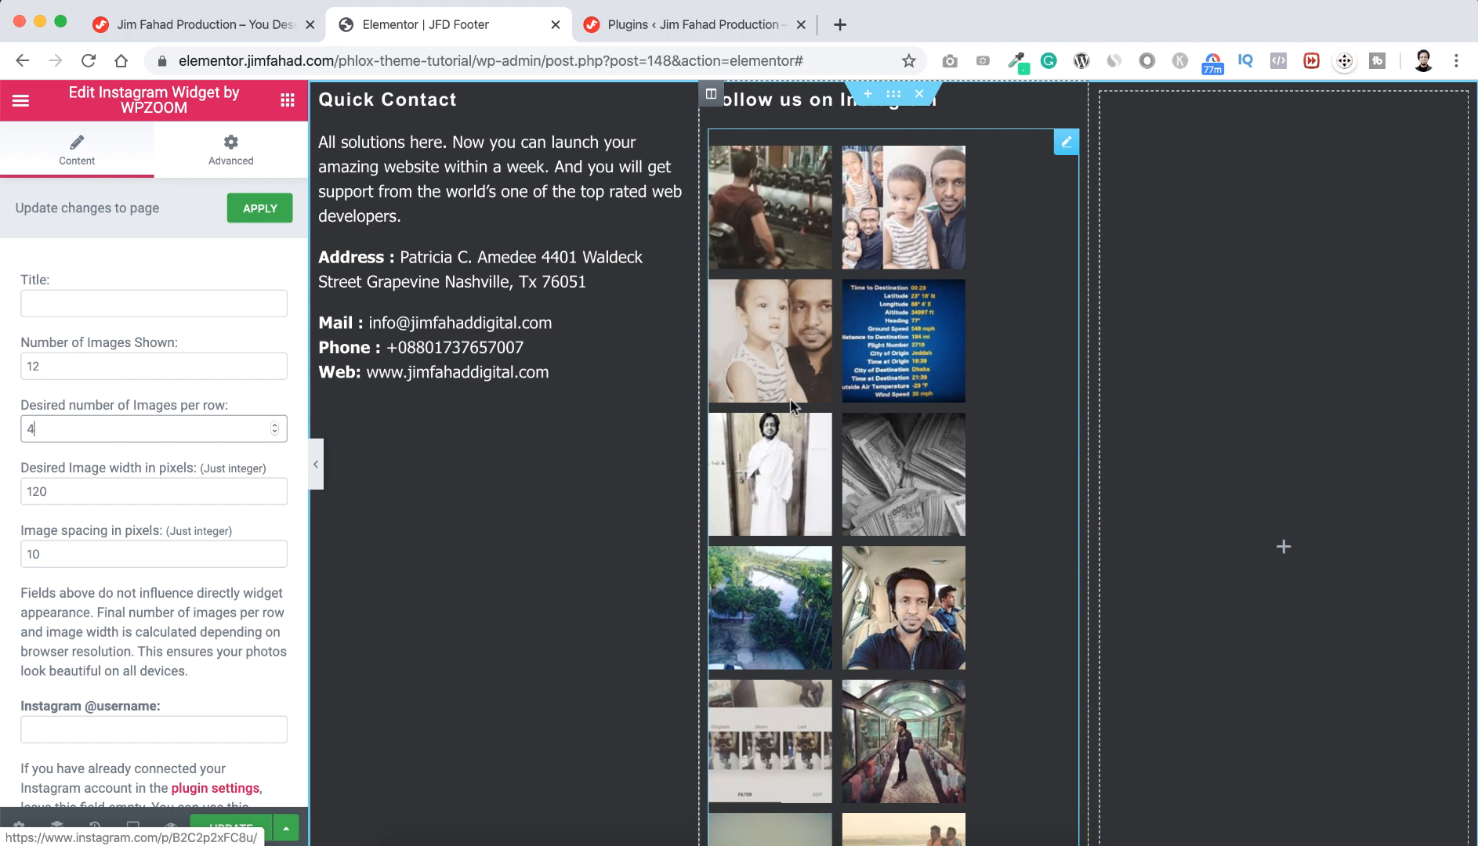
# Preview the footer at full width and apply the Instagram widget's changes
pyautogui.click(318, 474)
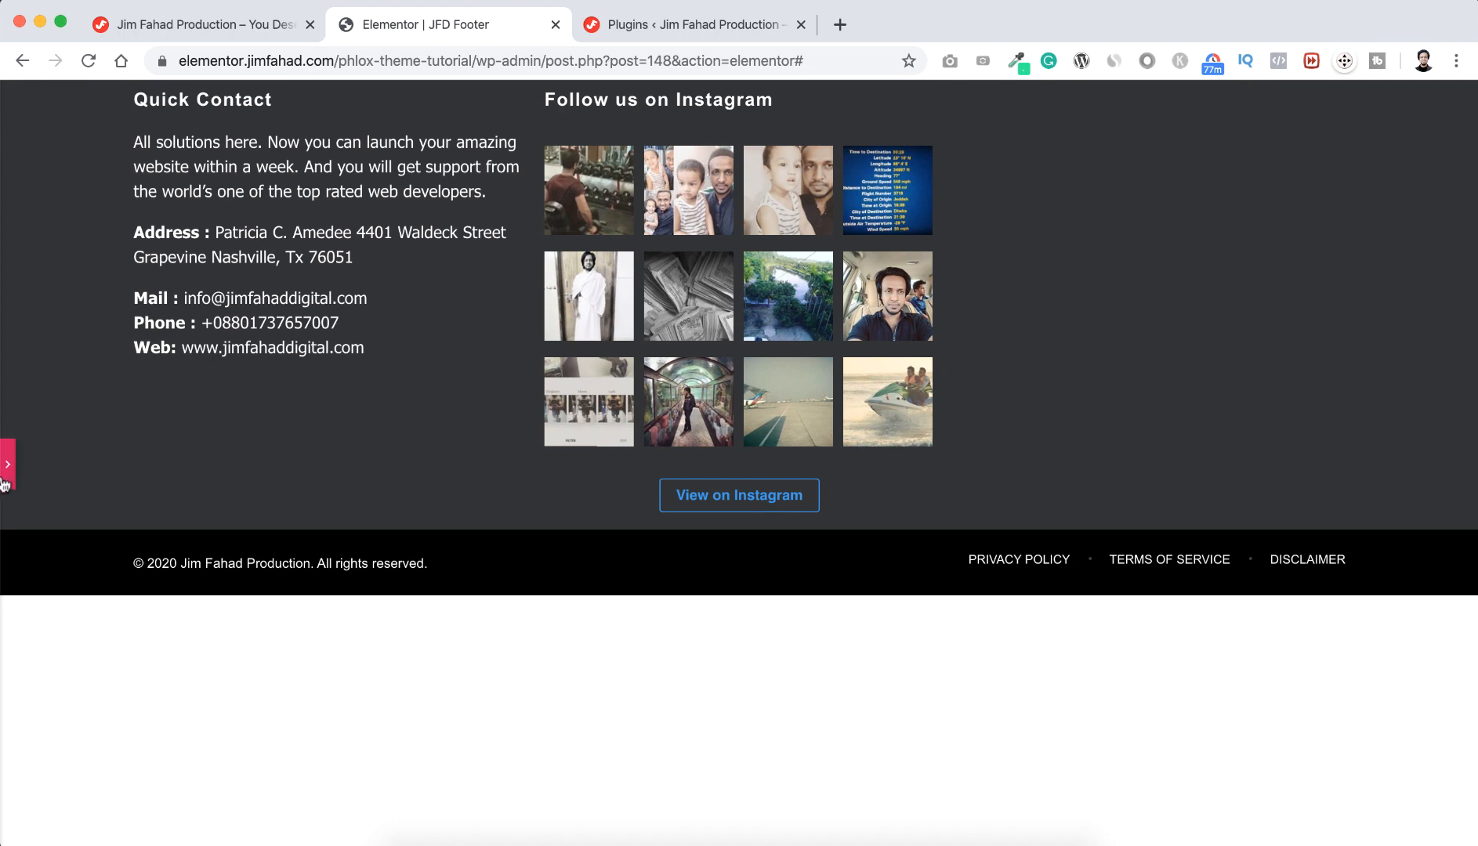
pyautogui.click(9, 474)
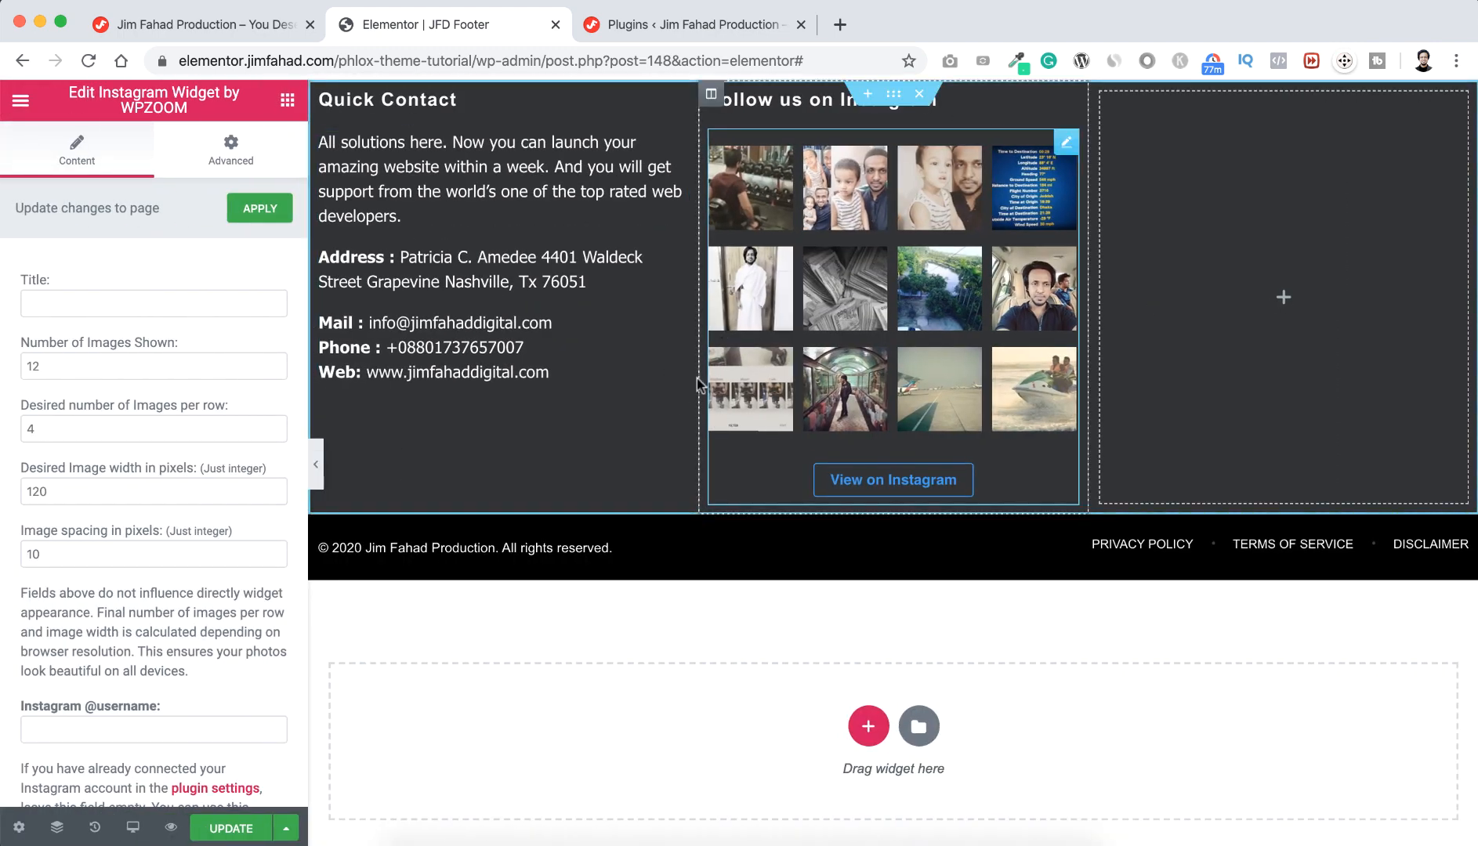
pyautogui.click(249, 222)
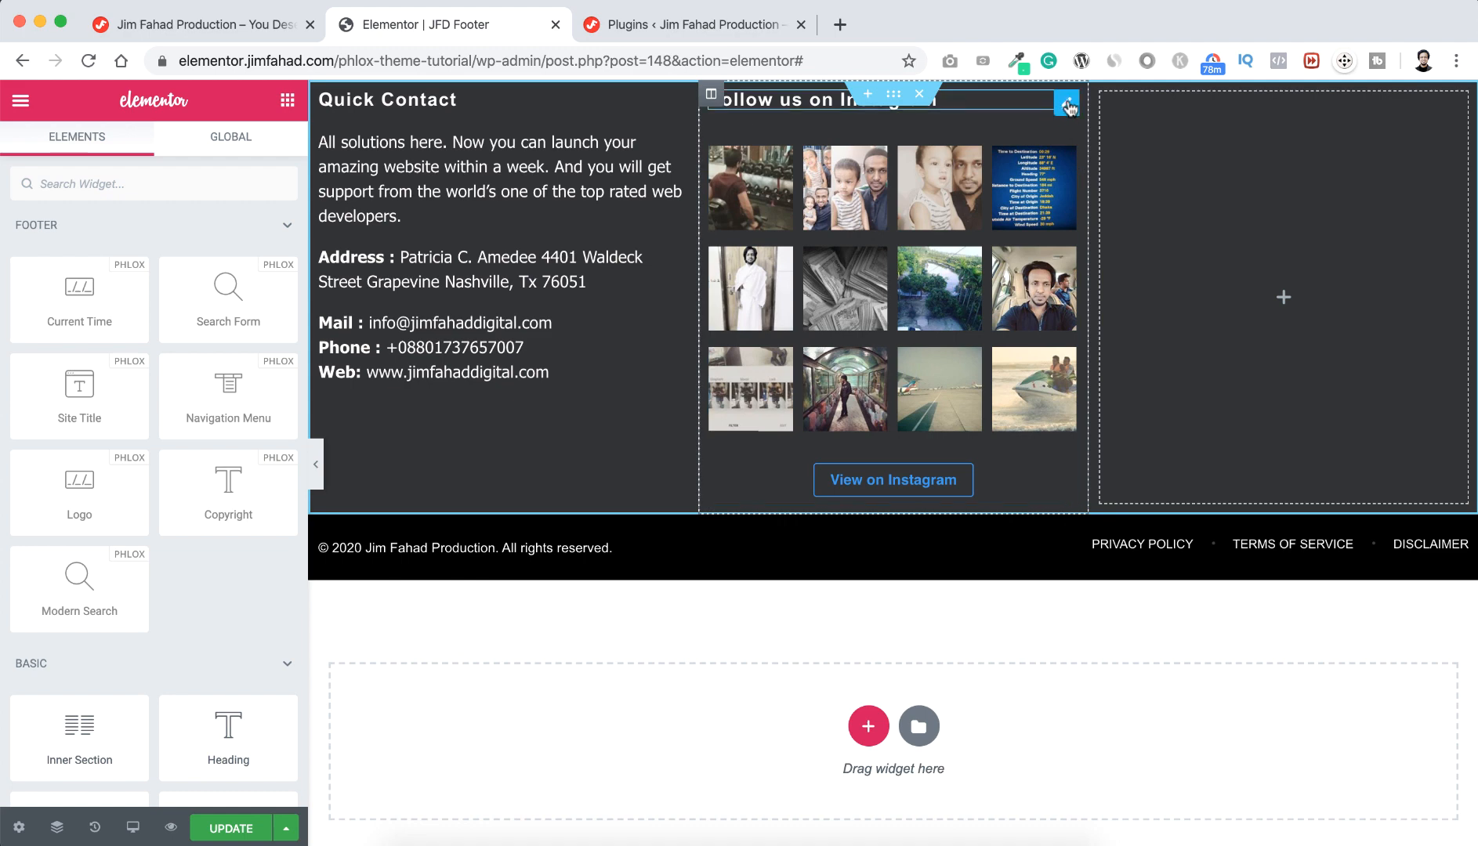
# Duplicate the "Follow us on Instagram" heading, move the copy into the third column and retitle it "Follow us on Facebook"
pyautogui.rightClick(1067, 106)
pyautogui.click(1089, 148)
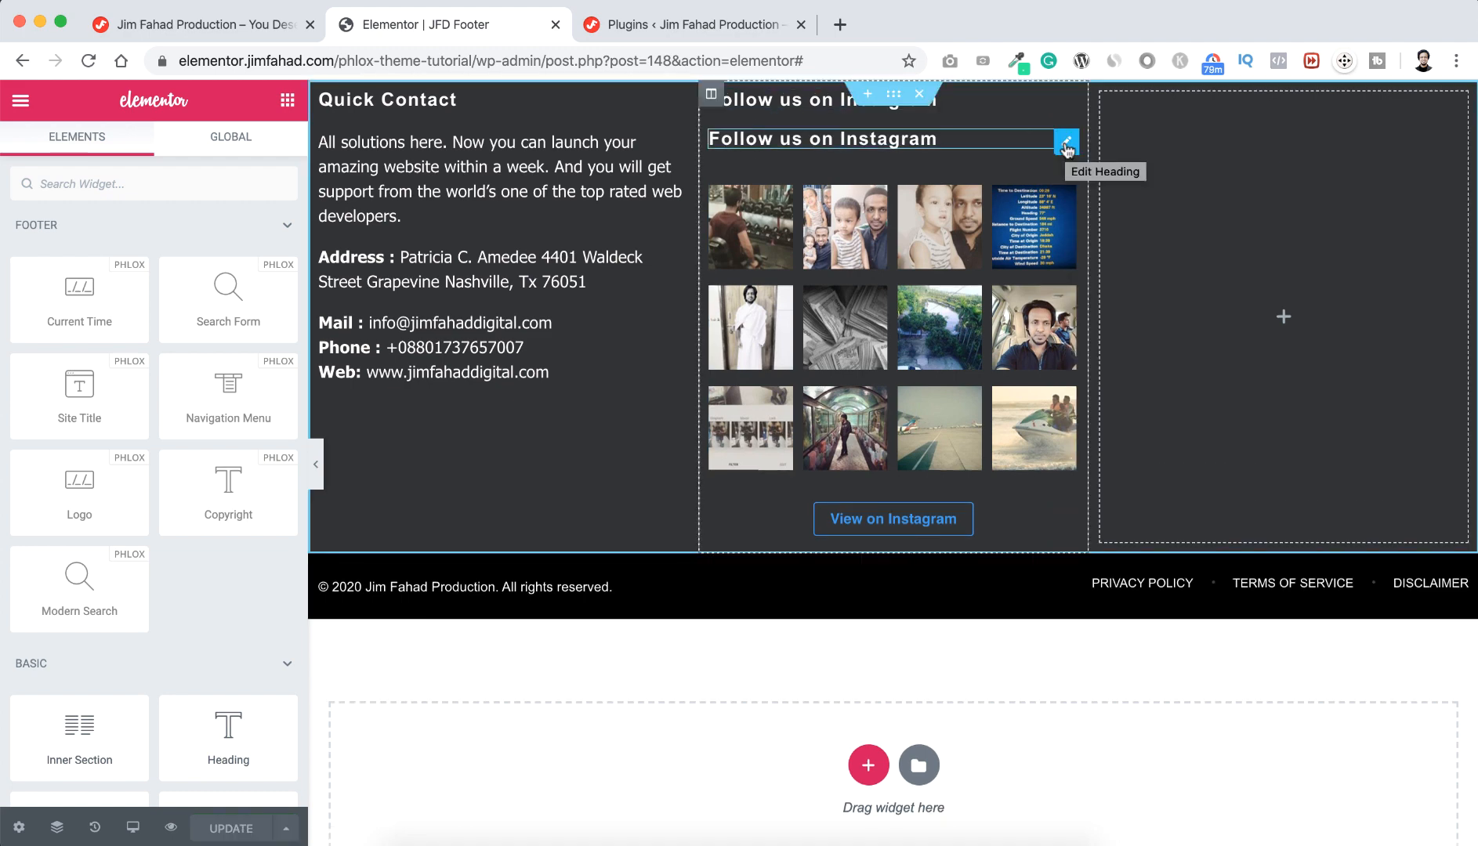
pyautogui.moveTo(1066, 147); pyautogui.dragTo(1220, 207)
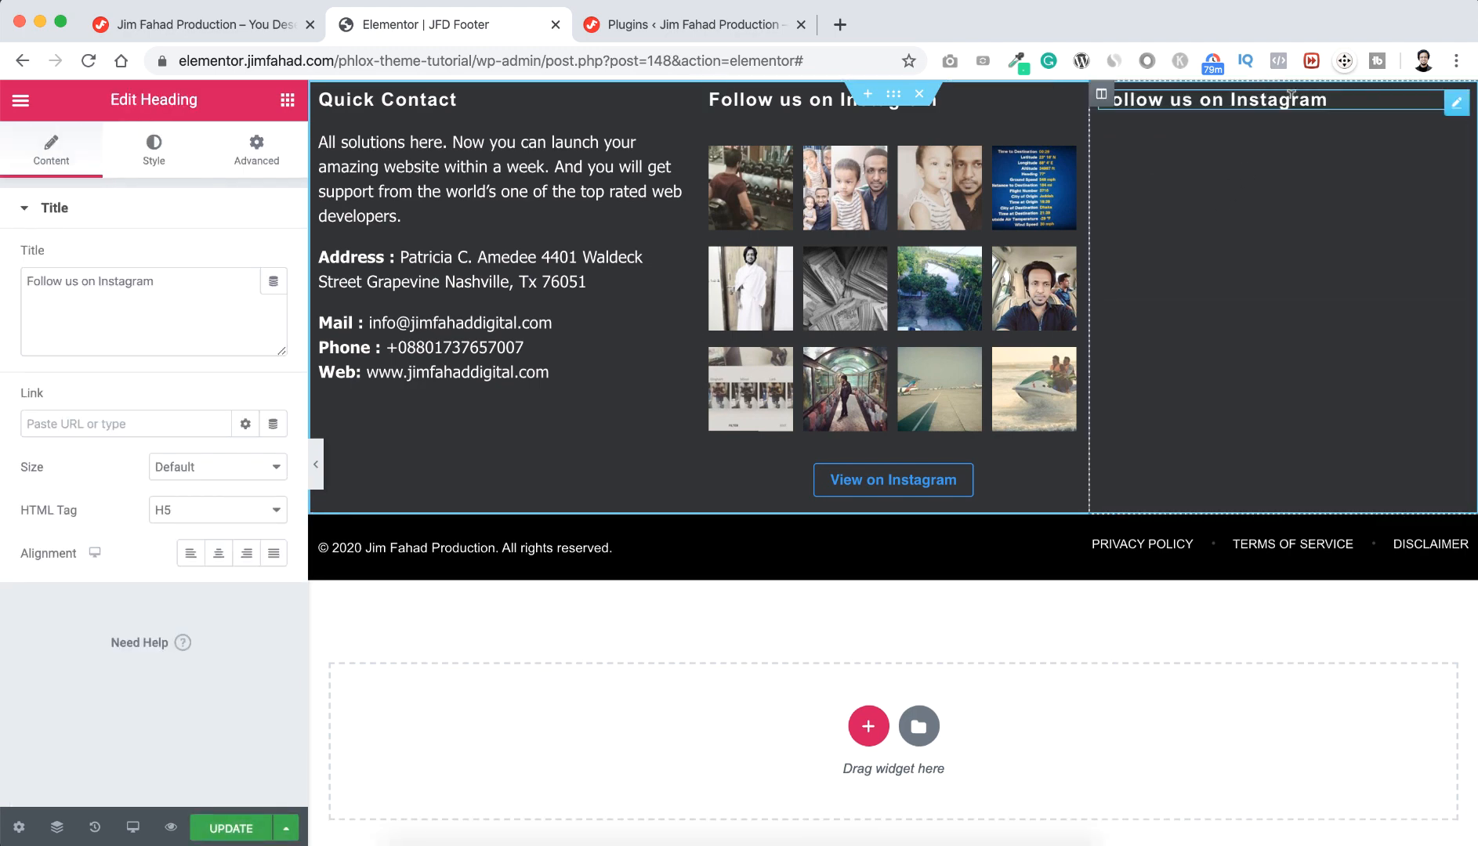
pyautogui.click(1329, 99)
pyautogui.doubleClick(1328, 99)
pyautogui.write('Fac')
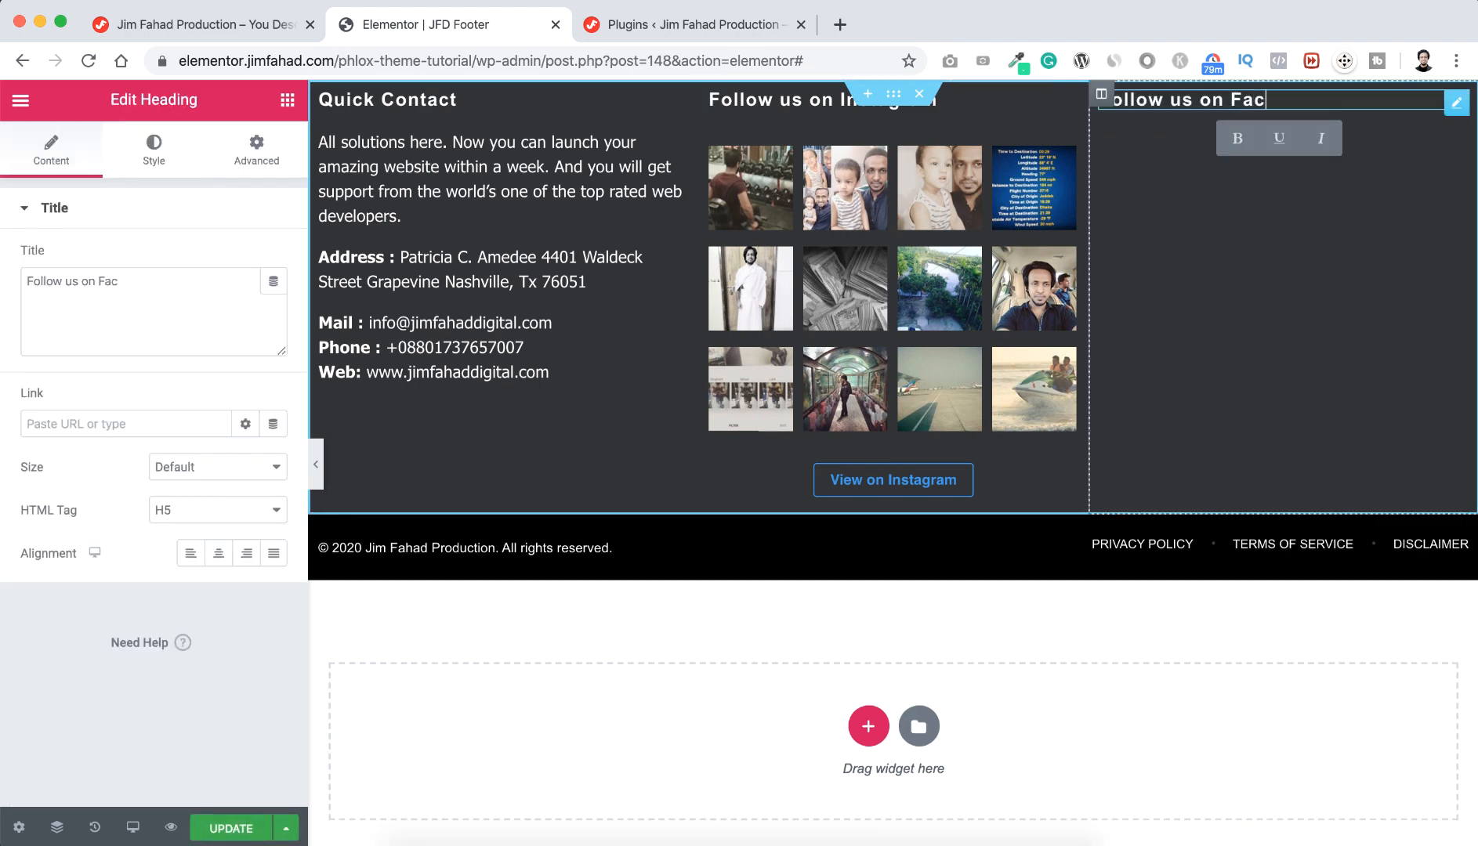
pyautogui.write('ebook')
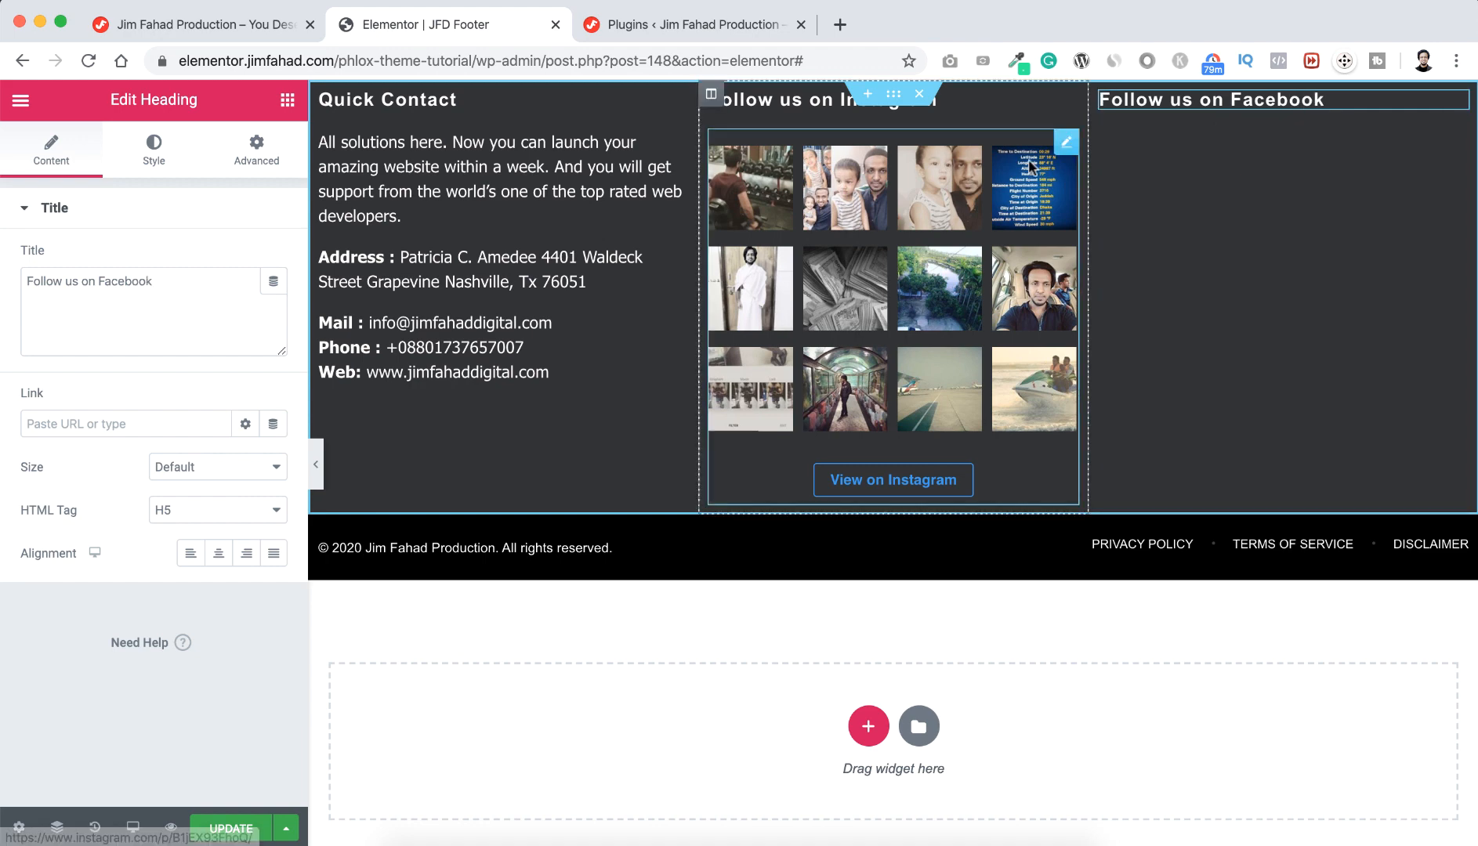
# Check the Easy Social Feed entry in the installed plugins list
pyautogui.click(702, 32)
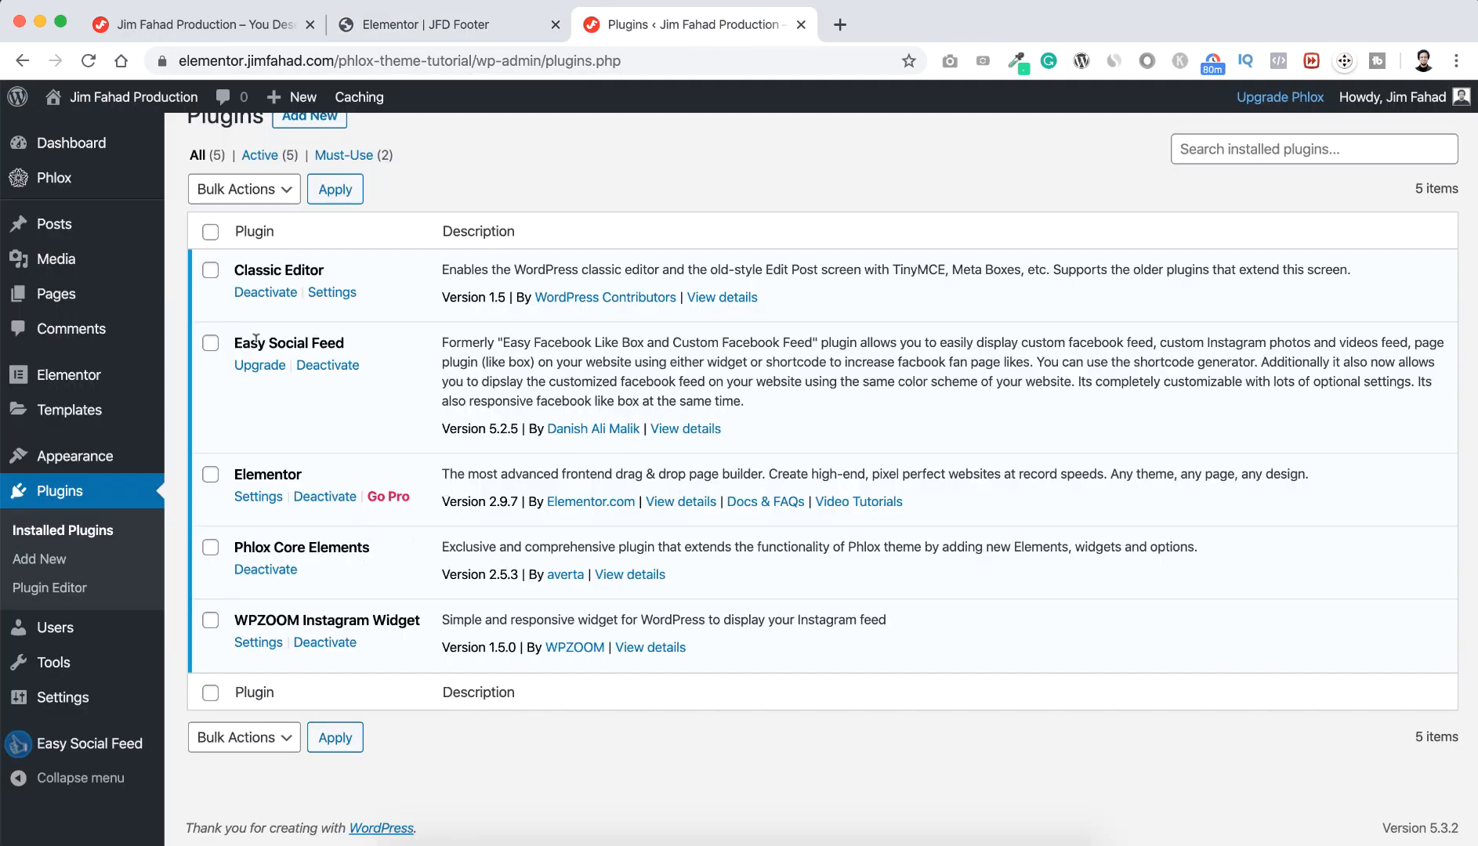
pyautogui.moveTo(239, 342); pyautogui.dragTo(346, 342)
pyautogui.click(364, 339)
pyautogui.moveTo(237, 340); pyautogui.dragTo(346, 345)
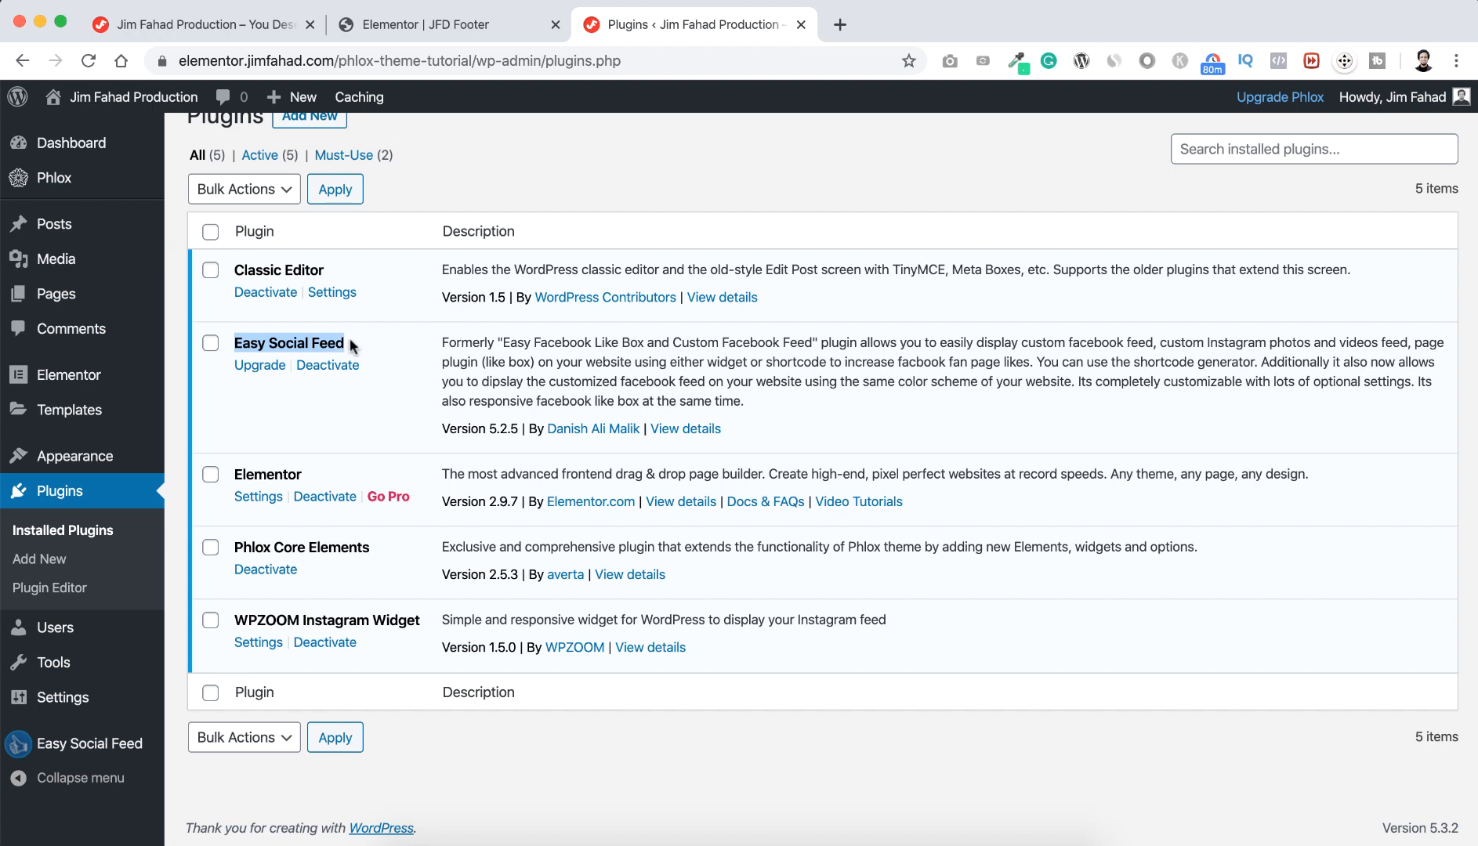
# Place the WordPress Easy Facebook Likebox widget under the "Follow us on Facebook" heading in the footer template
pyautogui.click(440, 27)
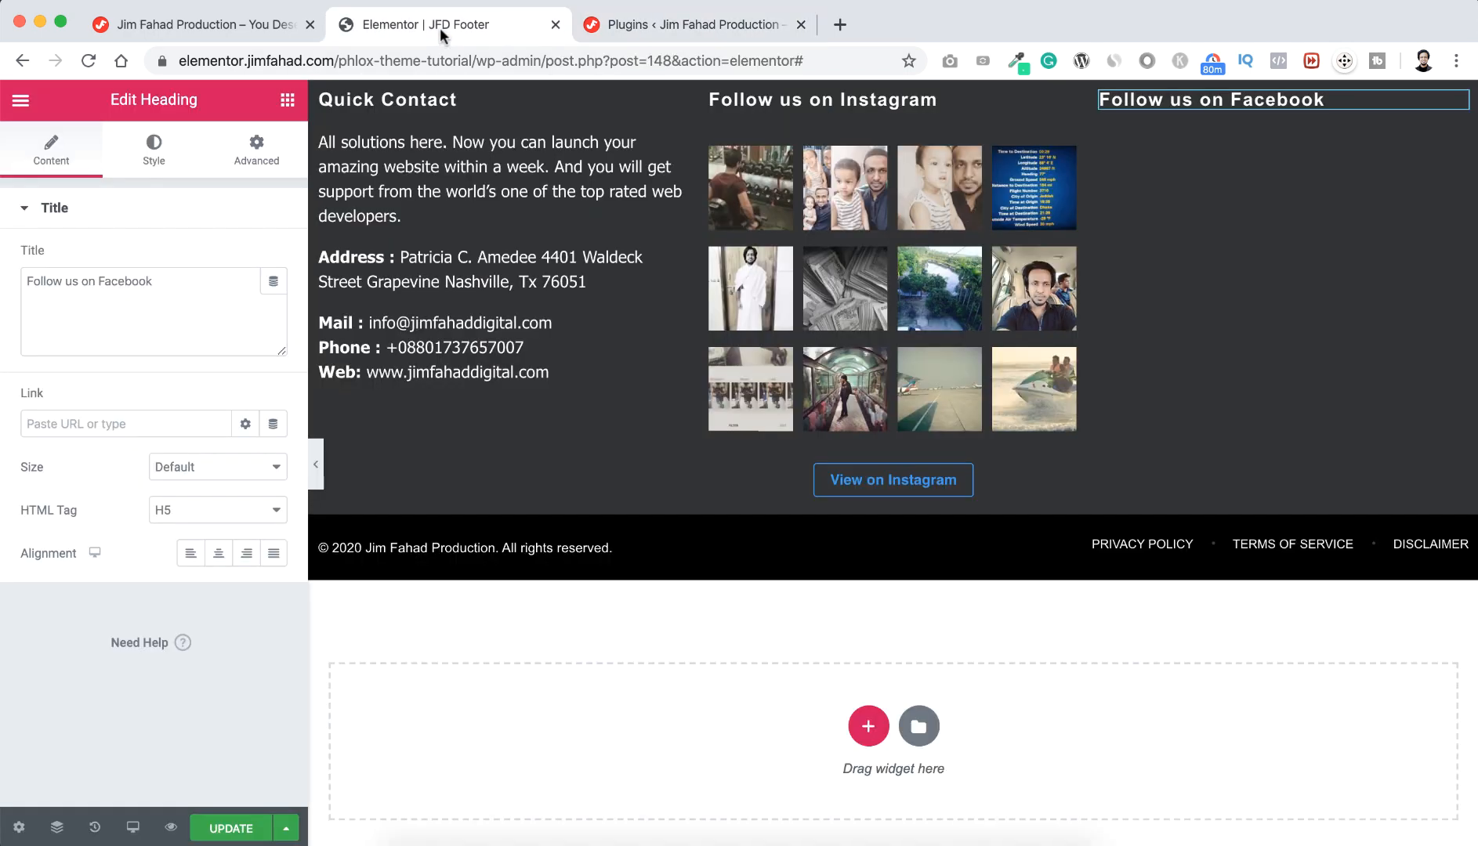
pyautogui.click(289, 104)
pyautogui.scroll(-10, 220, 517)
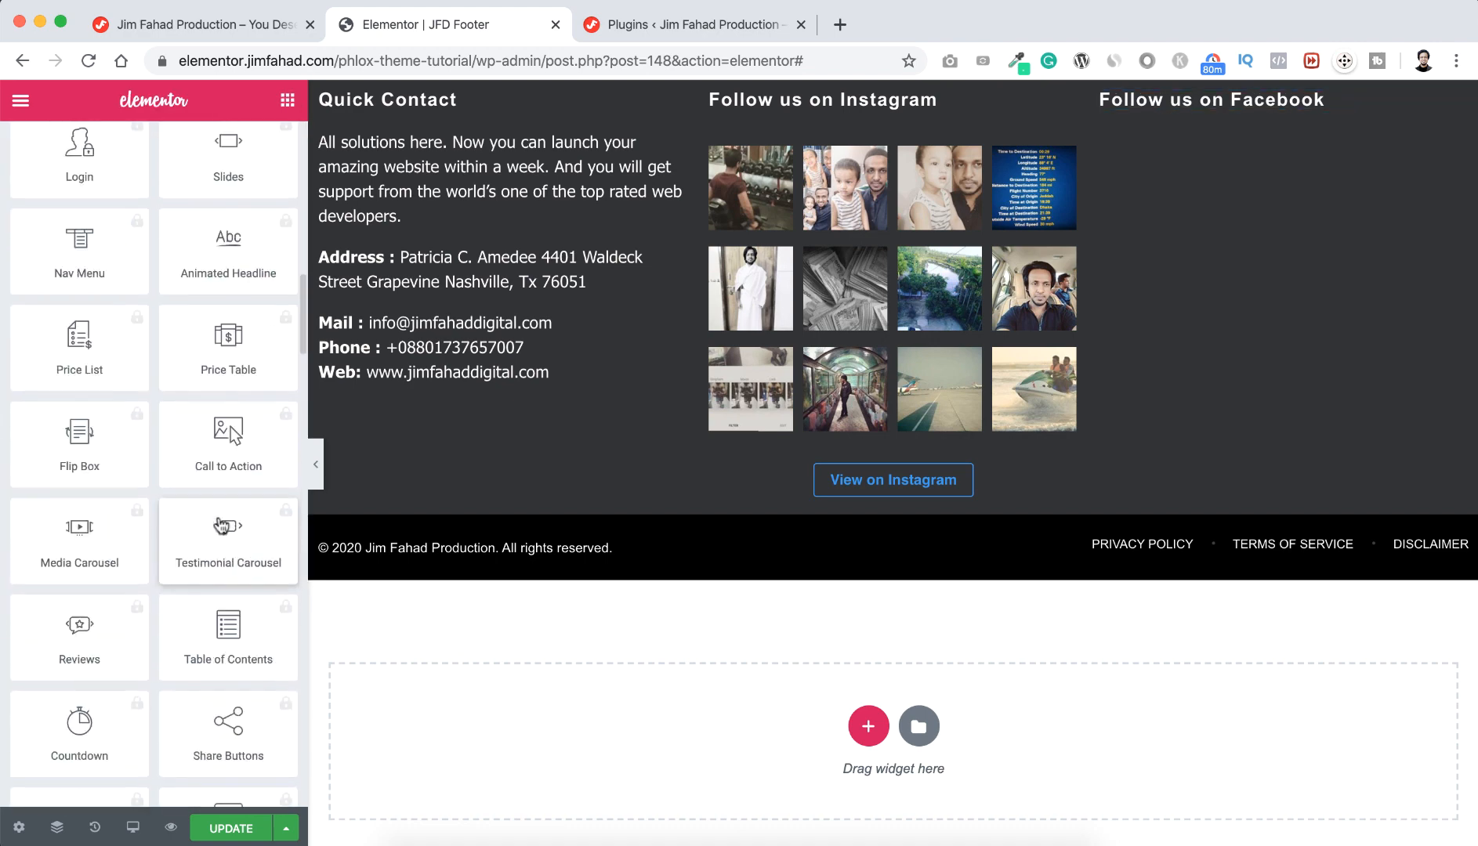
pyautogui.scroll(-15, 222, 526)
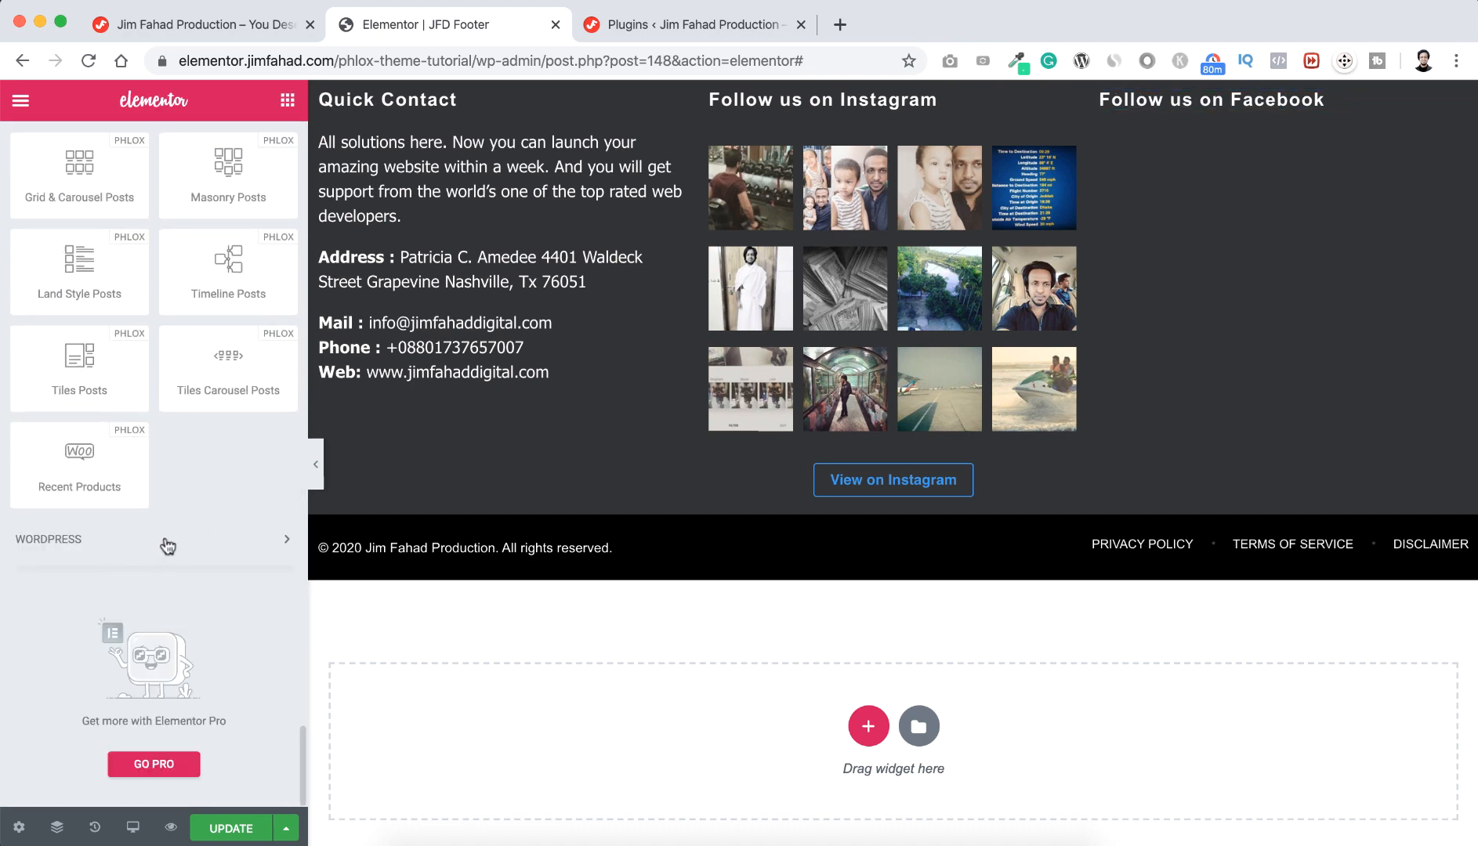
pyautogui.click(140, 546)
pyautogui.scroll(-10, 148, 661)
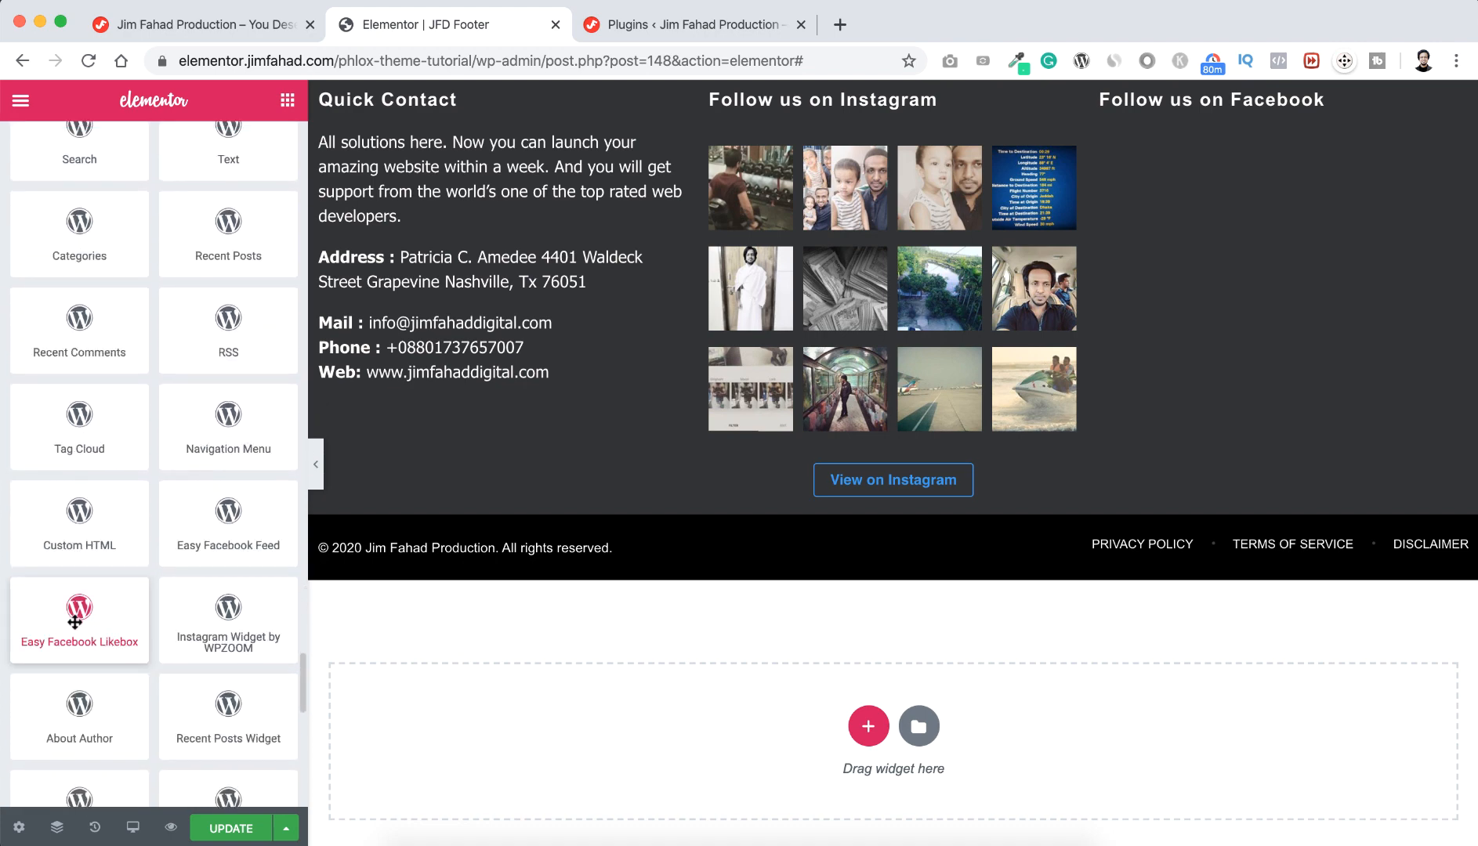
pyautogui.moveTo(75, 623); pyautogui.dragTo(1231, 114)
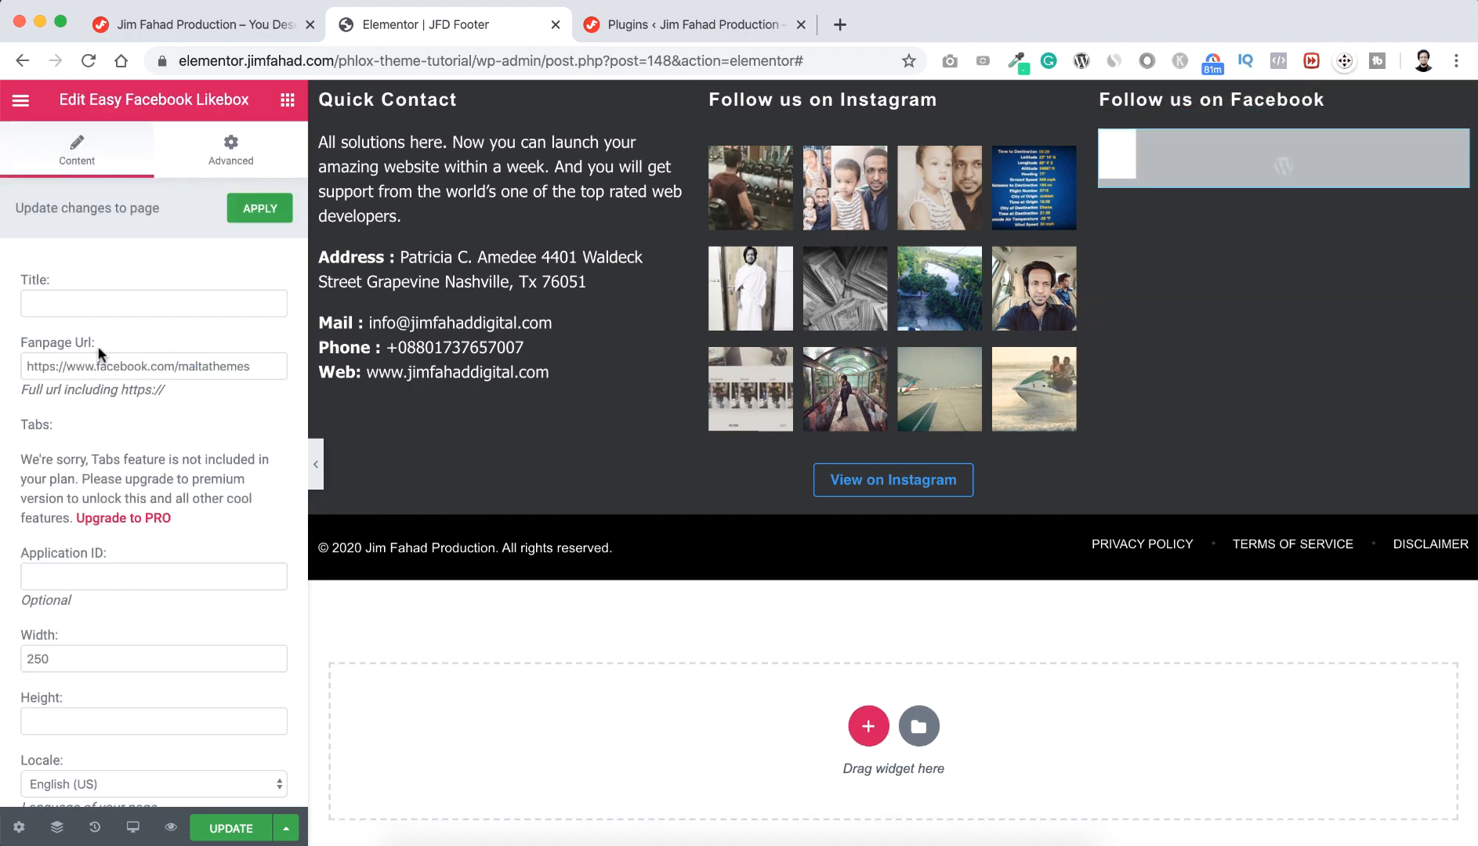
# Enter the business's Facebook page address as the Likebox's fanpage URL, clear its width, make it responsive and apply the changes
pyautogui.moveTo(251, 366); pyautogui.dragTo(20, 359)
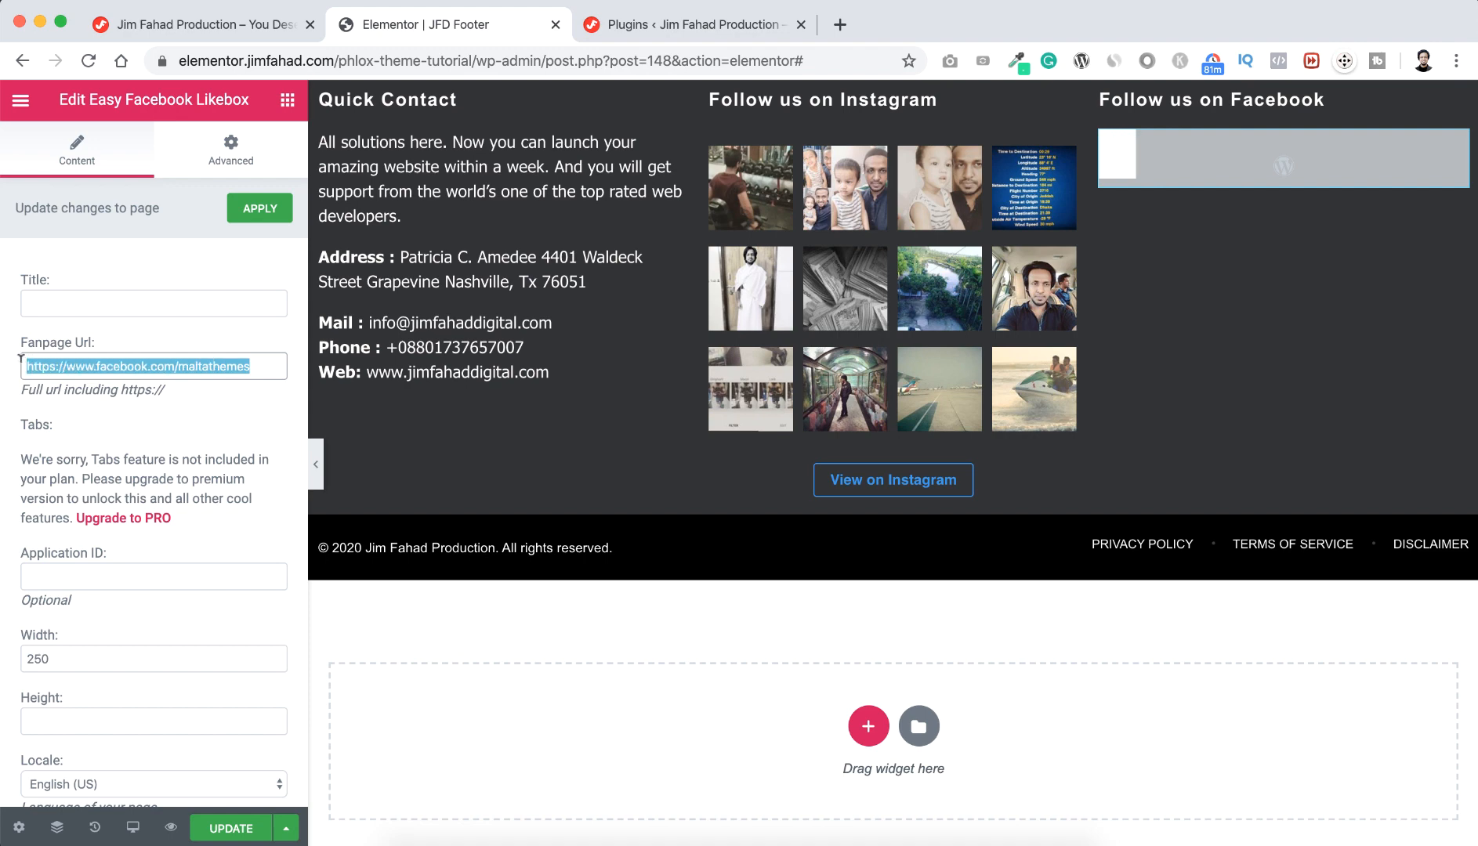
pyautogui.write('https://facebook.com/jimfahad.consultancy')
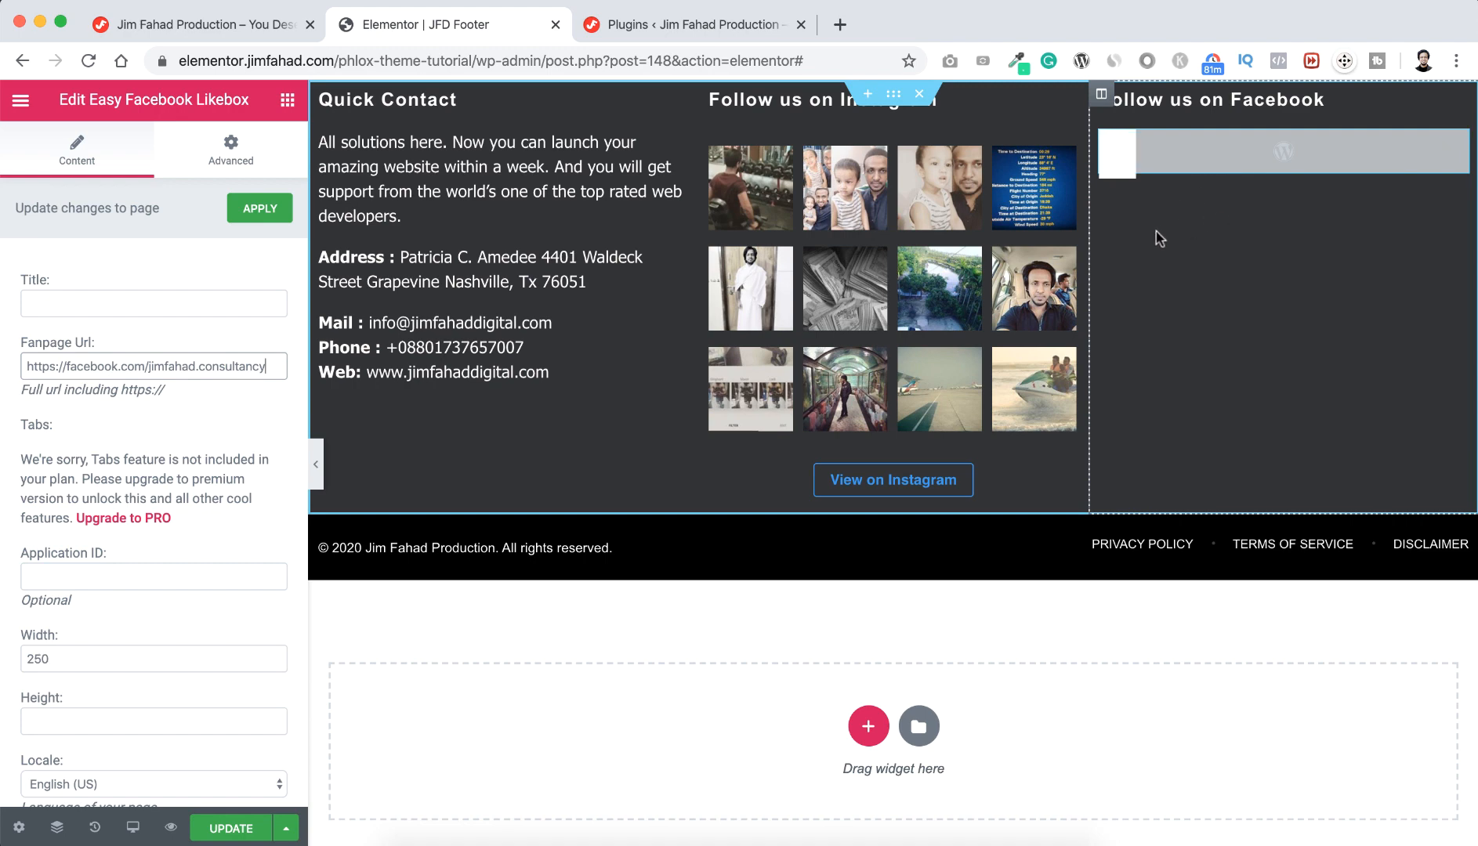
pyautogui.scroll(-3, 195, 573)
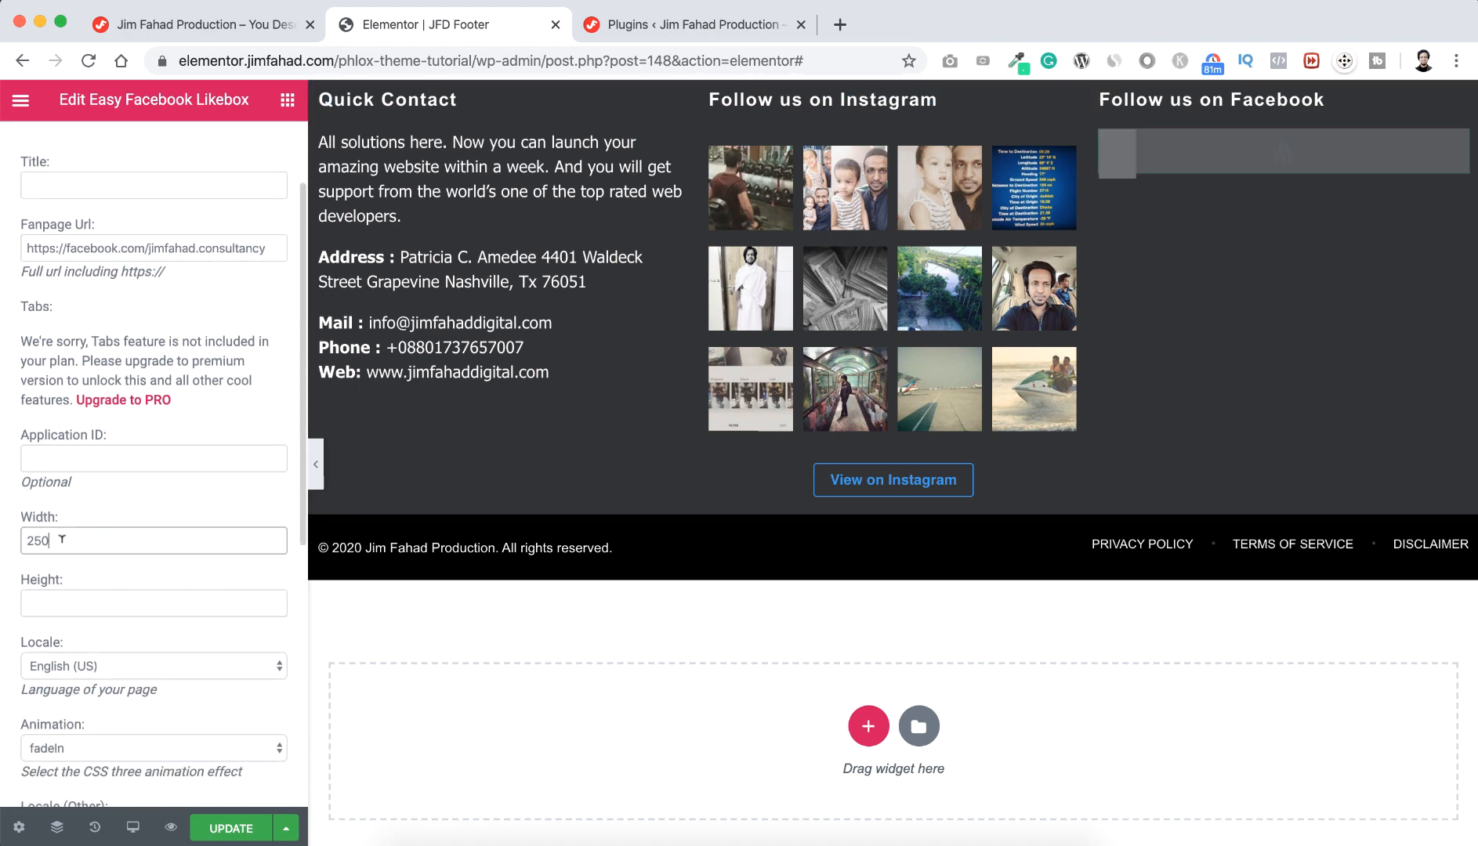
pyautogui.moveTo(69, 541); pyautogui.dragTo(13, 545)
pyautogui.press('BackSpace')
pyautogui.scroll(-5, 63, 572)
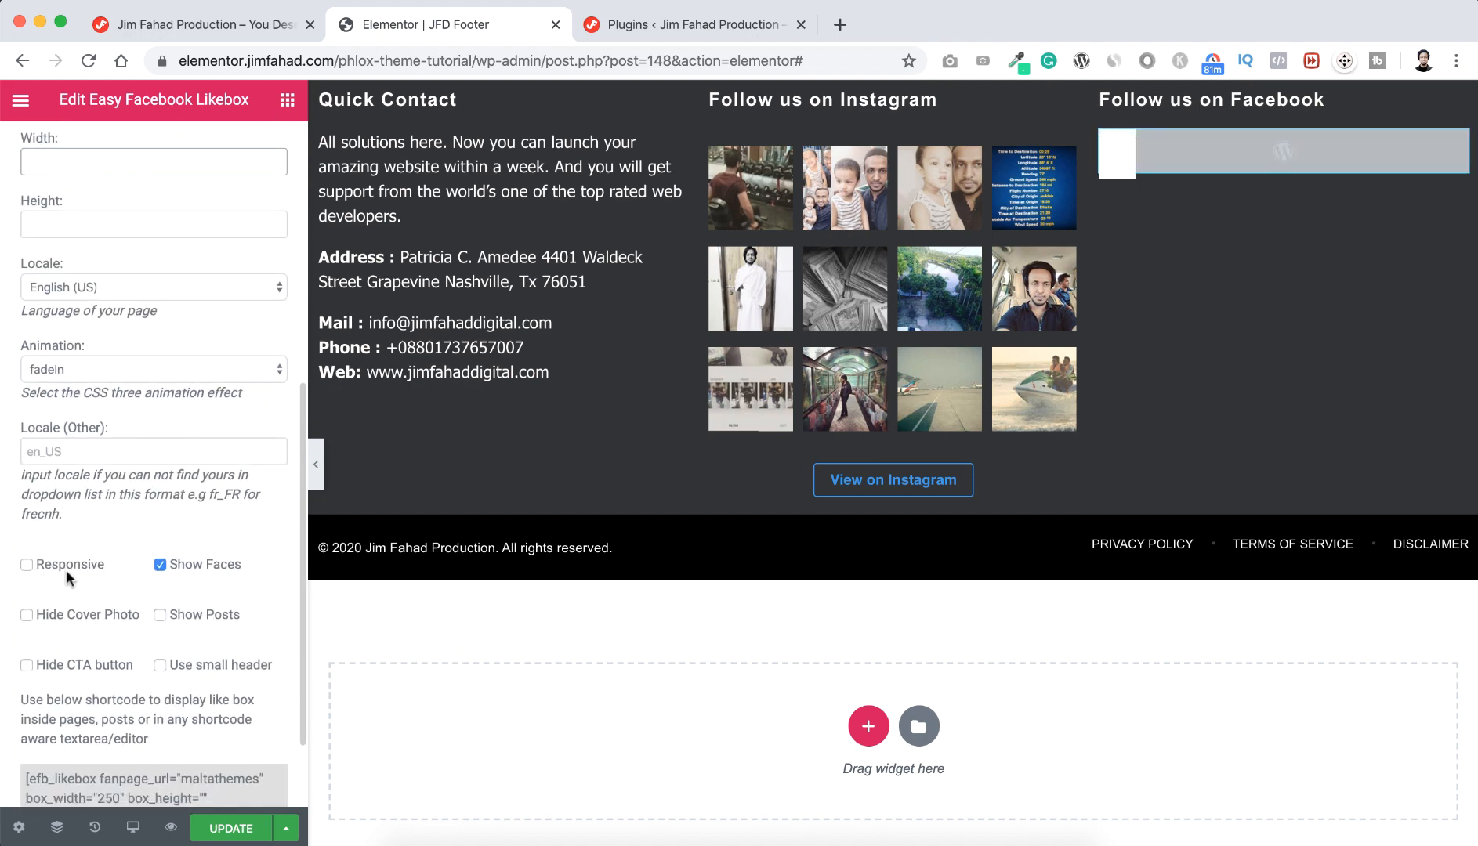
pyautogui.click(28, 565)
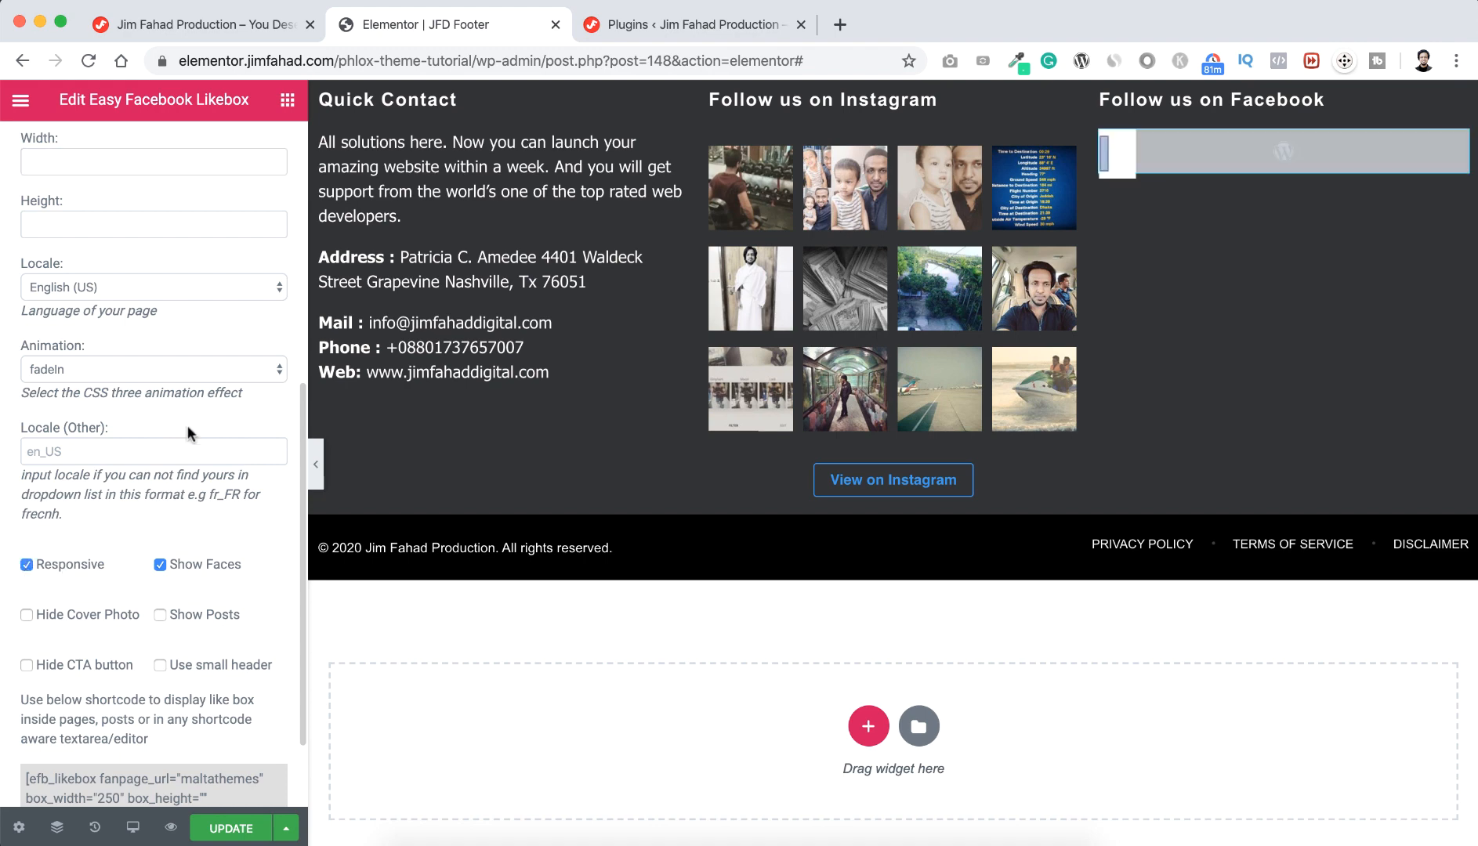
pyautogui.click(263, 209)
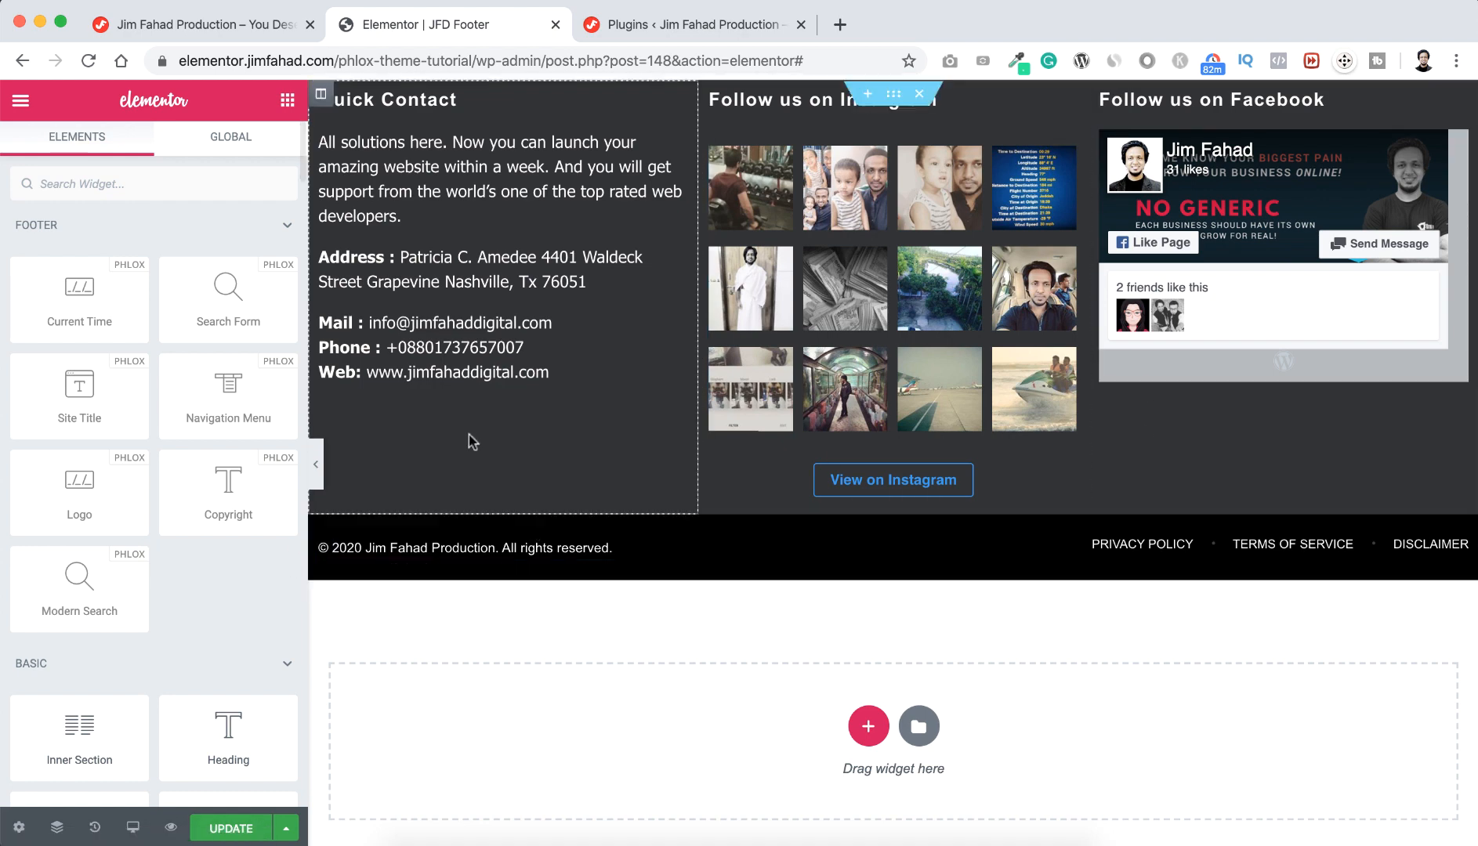
# Update the footer template and exit the Elementor editor to the WordPress dashboard
pyautogui.click(235, 828)
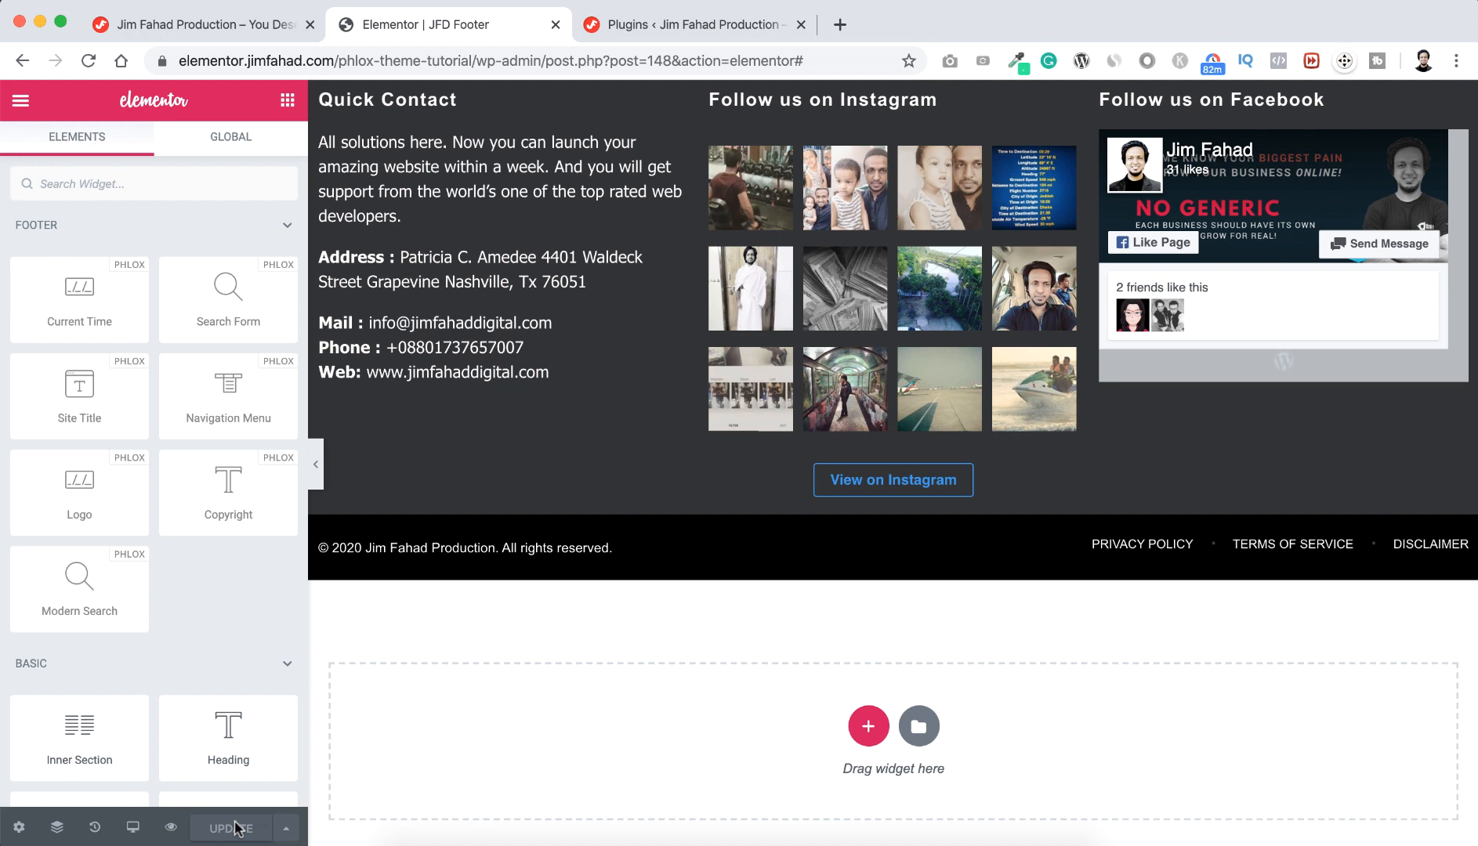
pyautogui.click(21, 103)
pyautogui.click(98, 634)
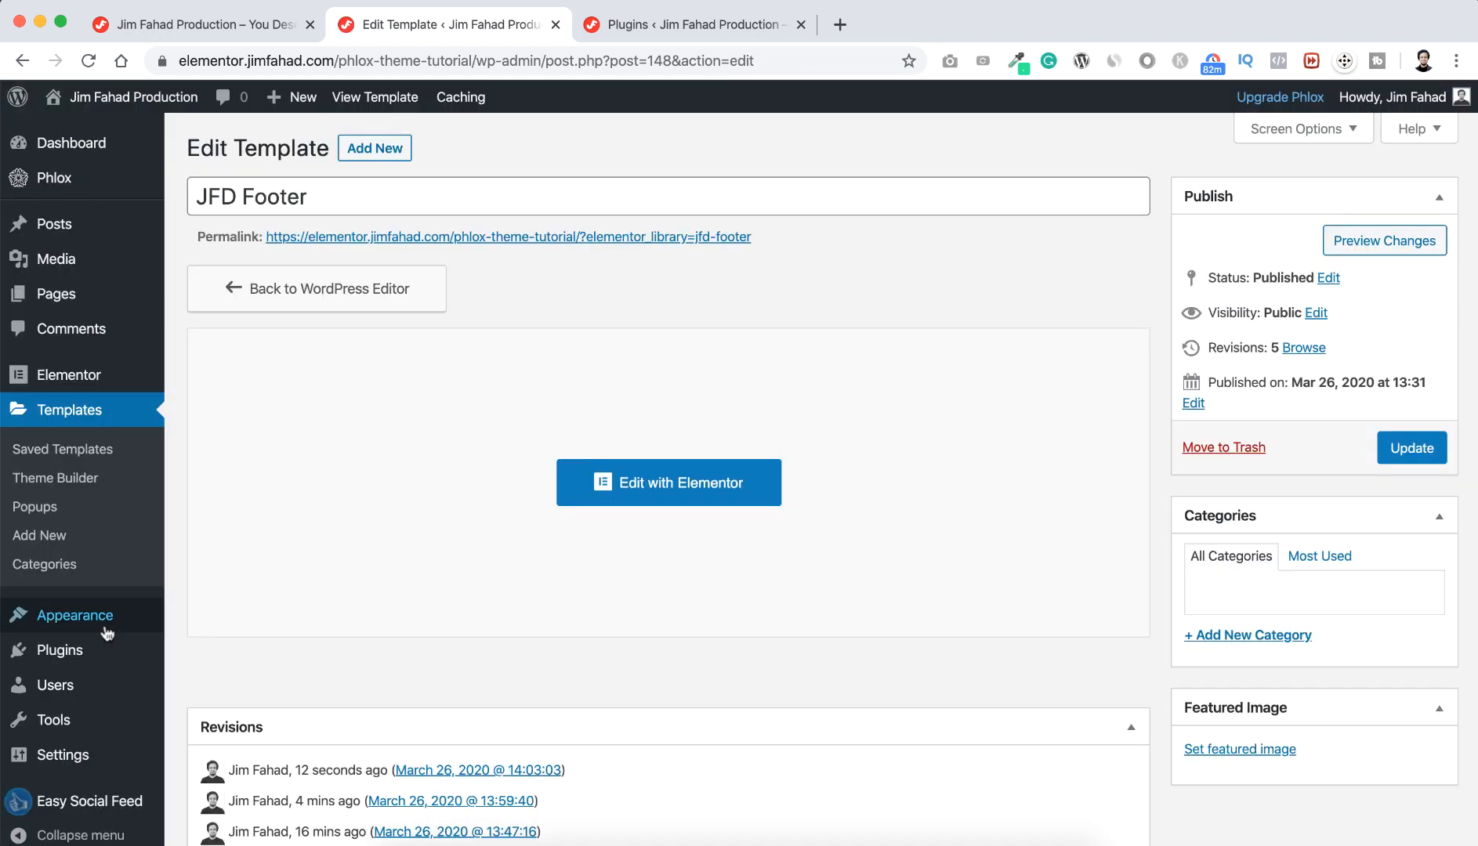
# Visit the live site and examine the footer at the end of the homepage
pyautogui.moveTo(110, 97)
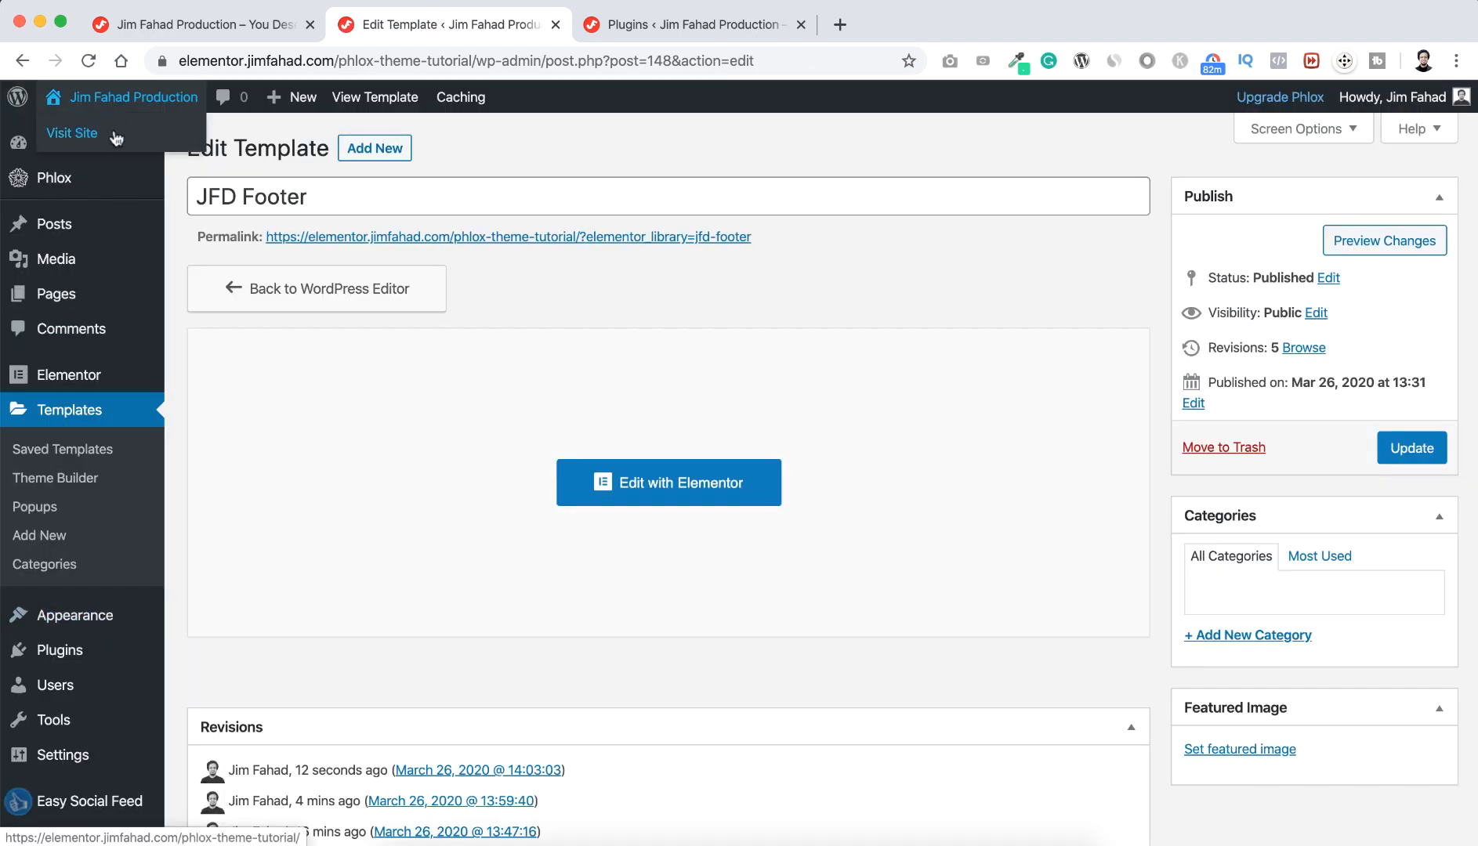
pyautogui.click(104, 139)
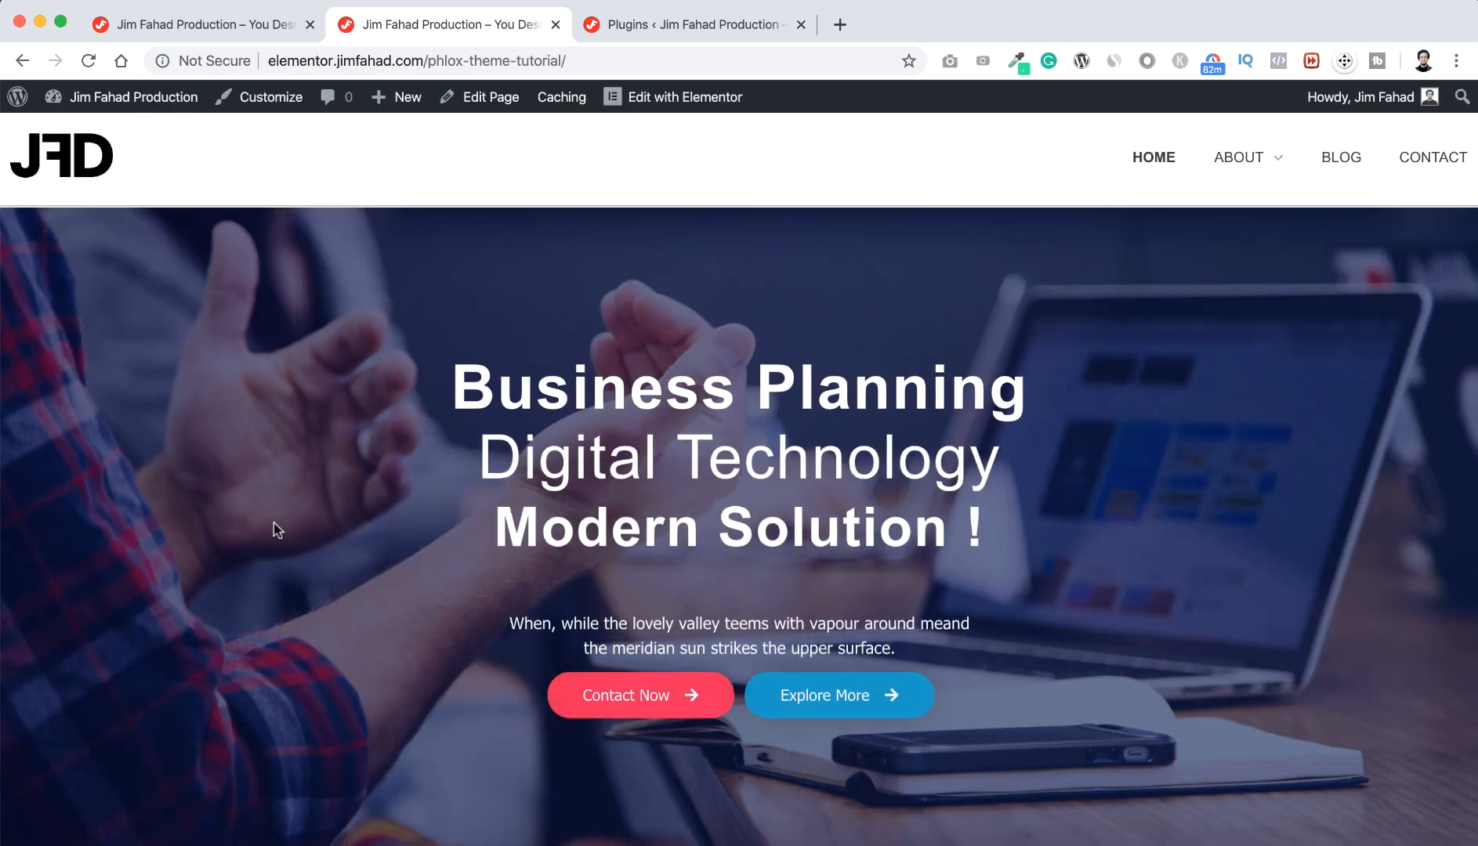
pyautogui.scroll(-20, 252, 575)
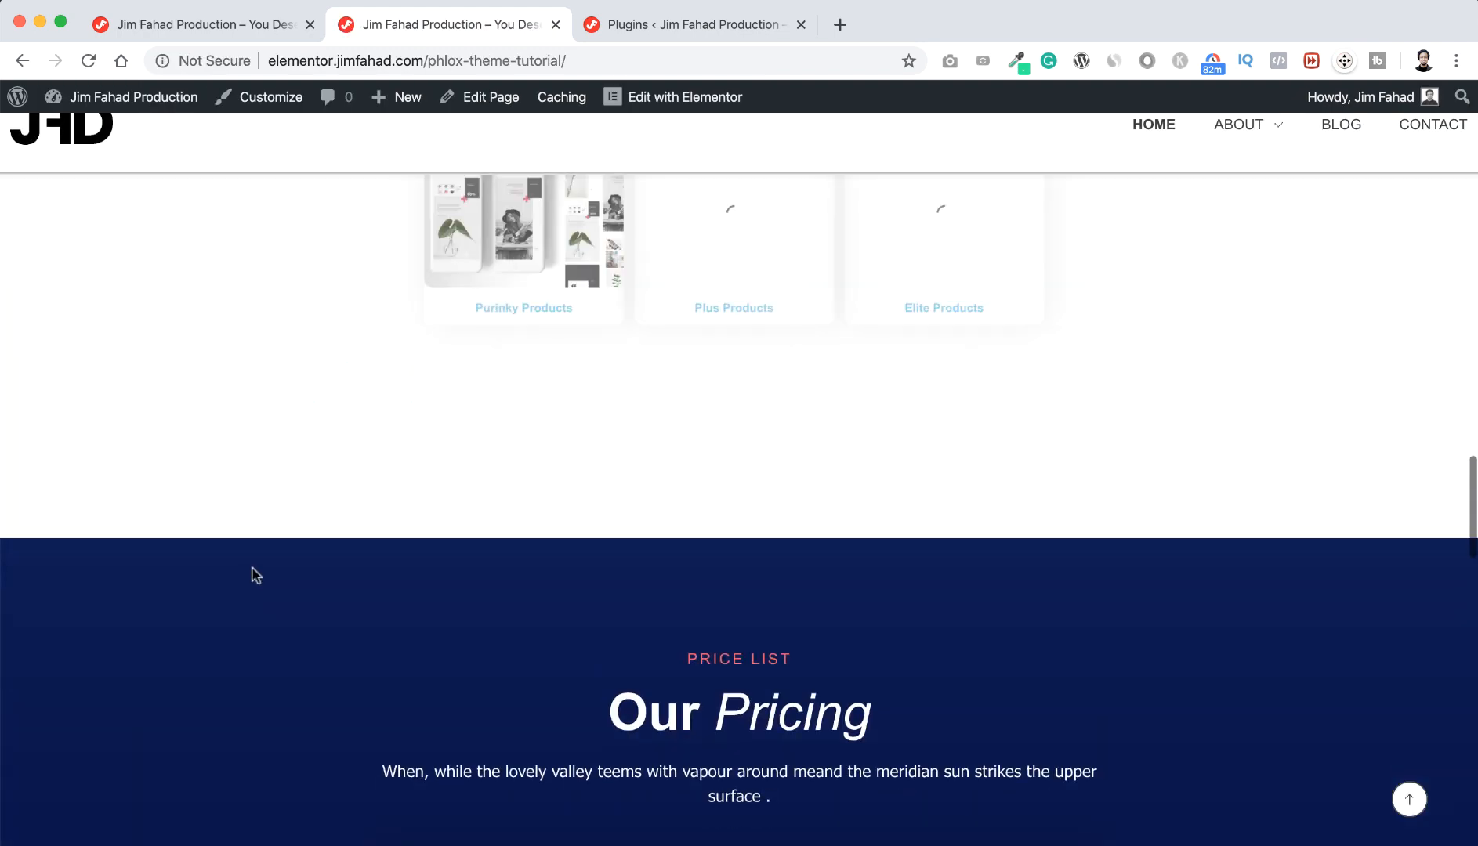
pyautogui.scroll(-5, 252, 575)
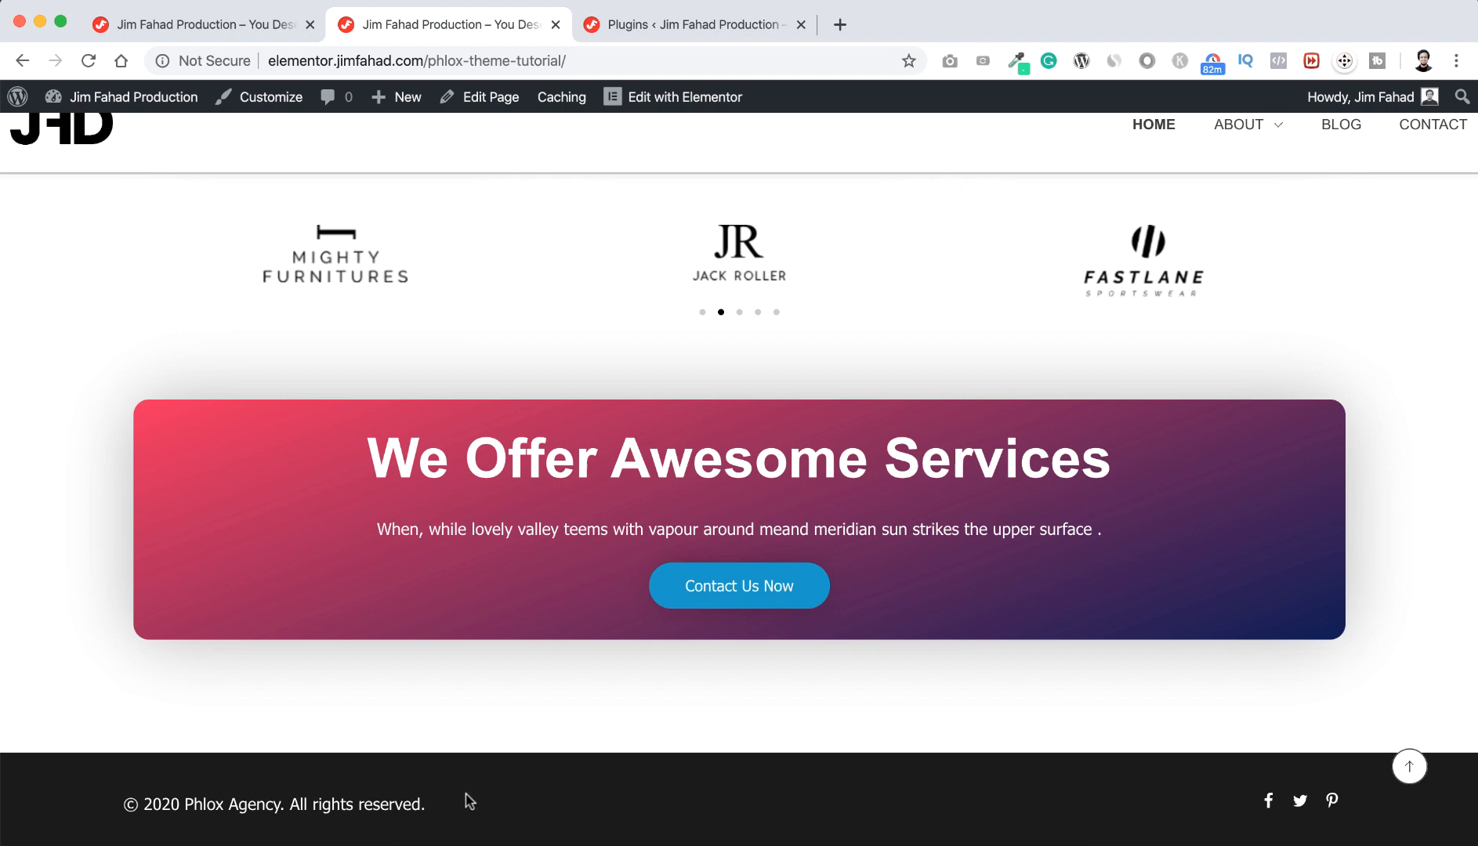
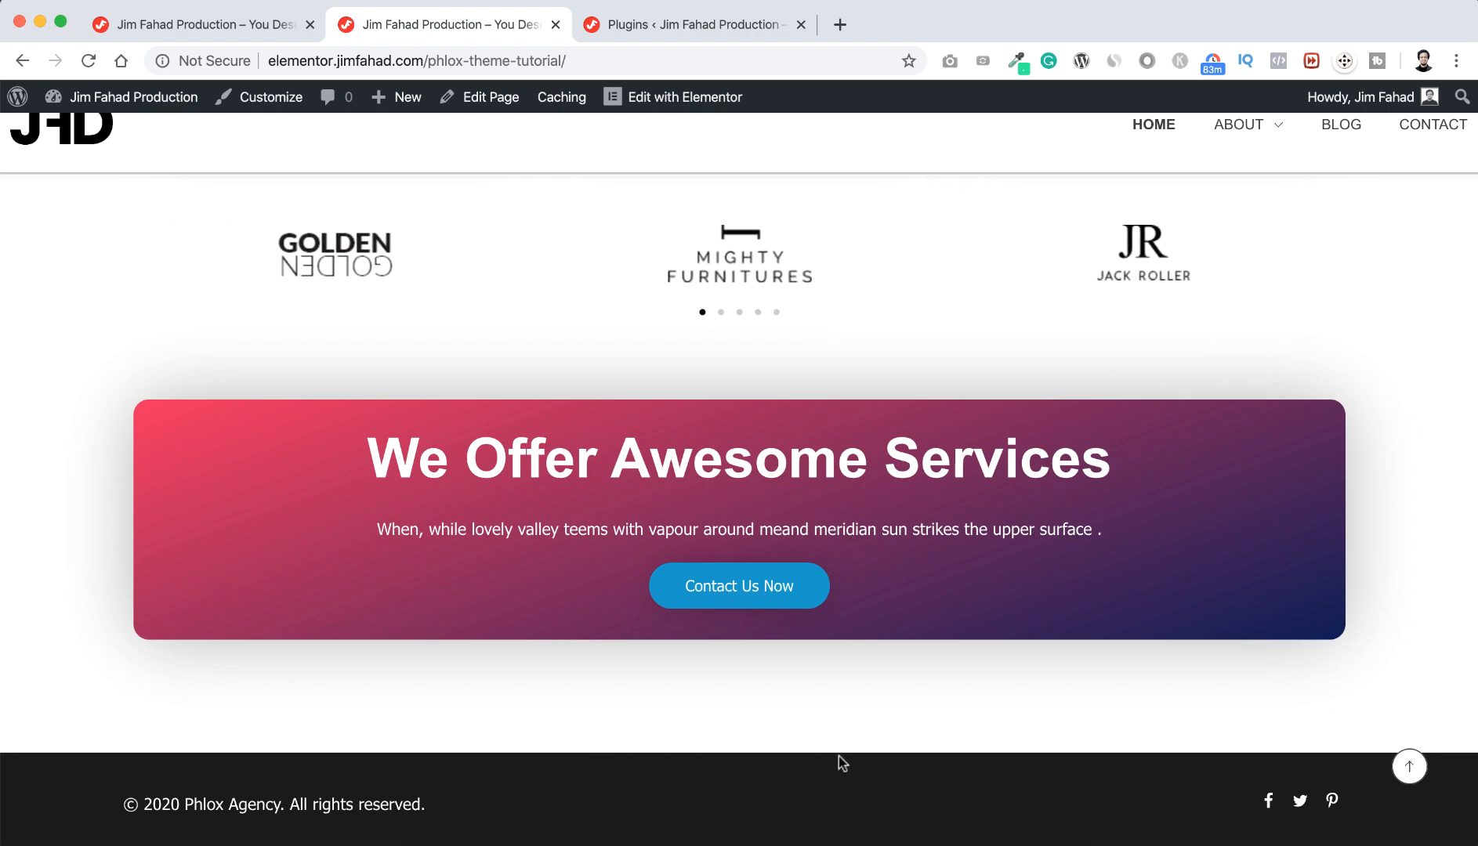
# Assign JFD Footer as the site's current footer template in the theme customizer, publish the change and close the customizer
pyautogui.click(274, 103)
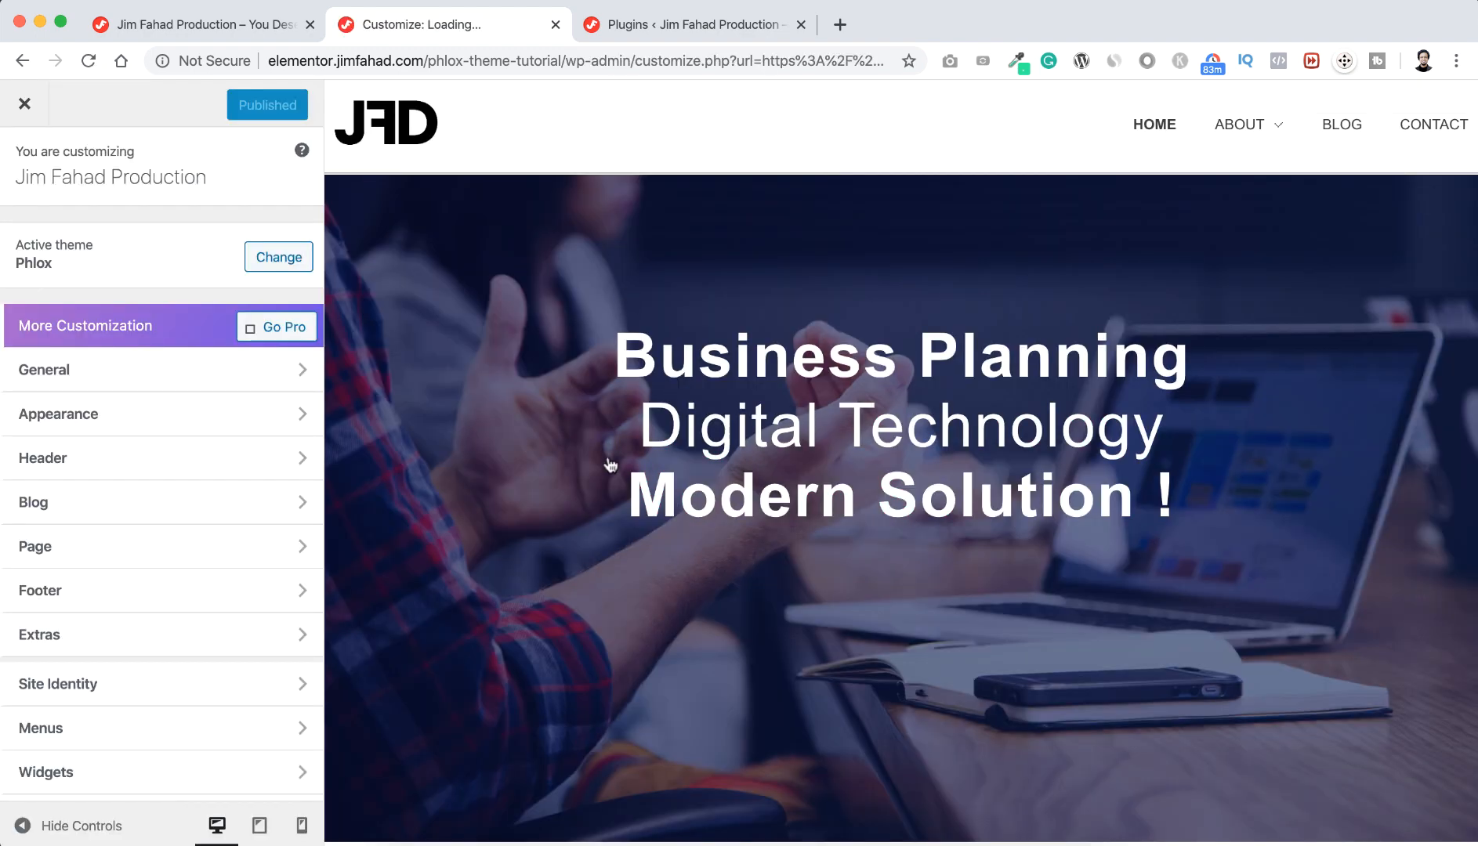
pyautogui.scroll(-10, 610, 465)
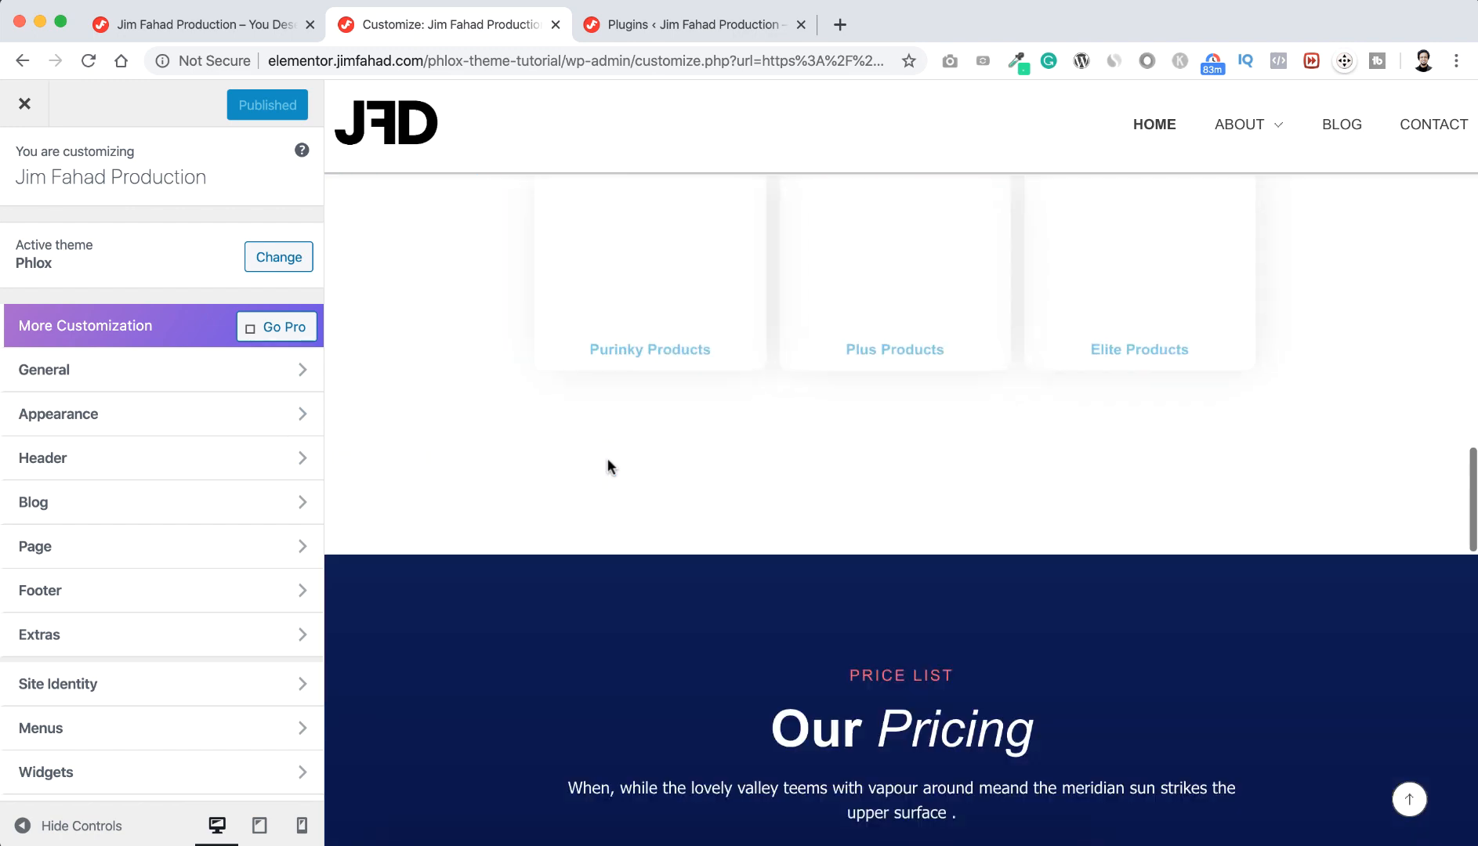
pyautogui.scroll(-15, 609, 467)
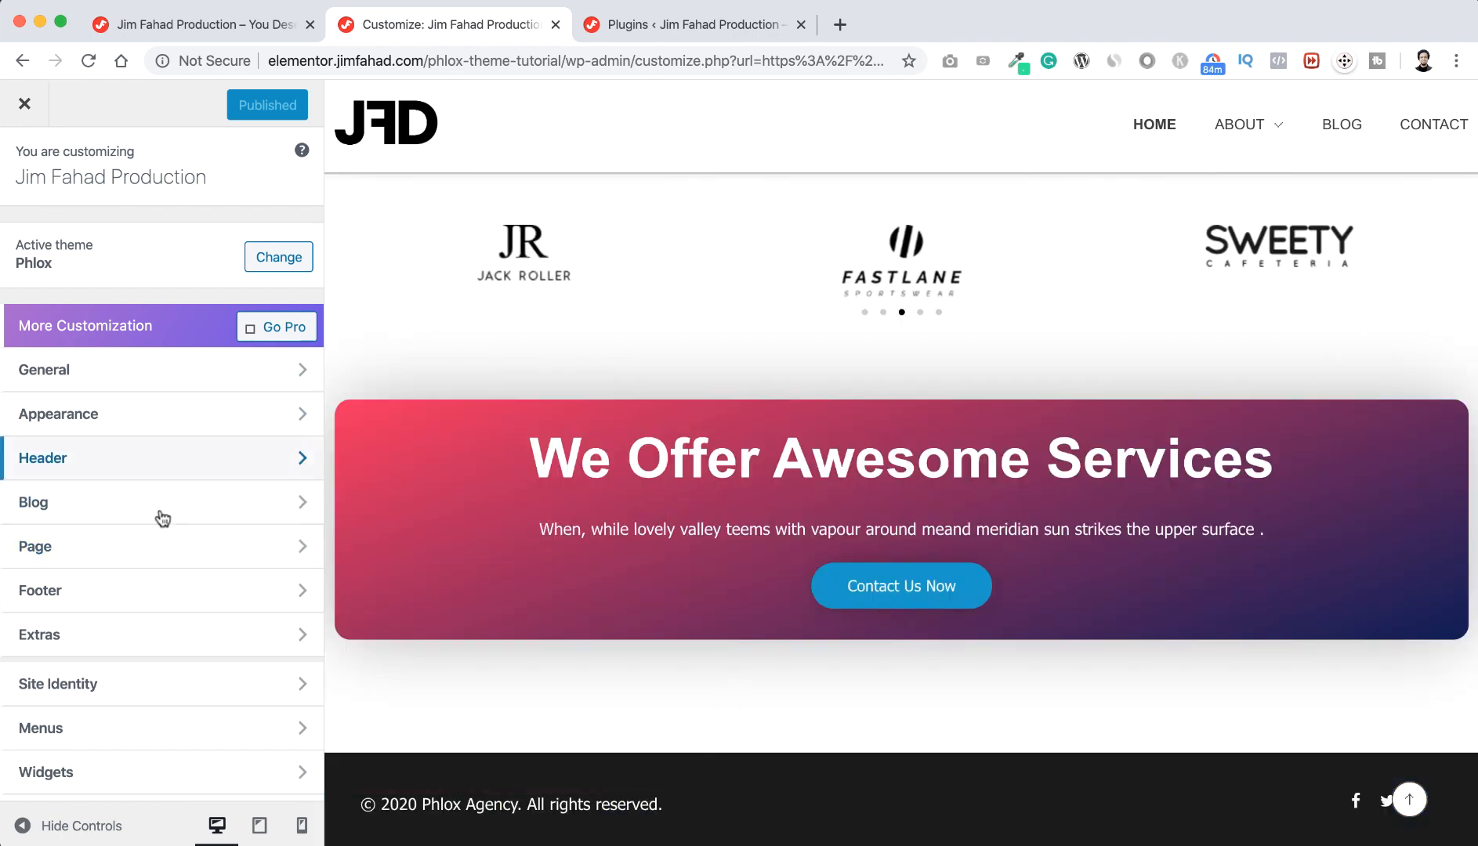
pyautogui.click(165, 597)
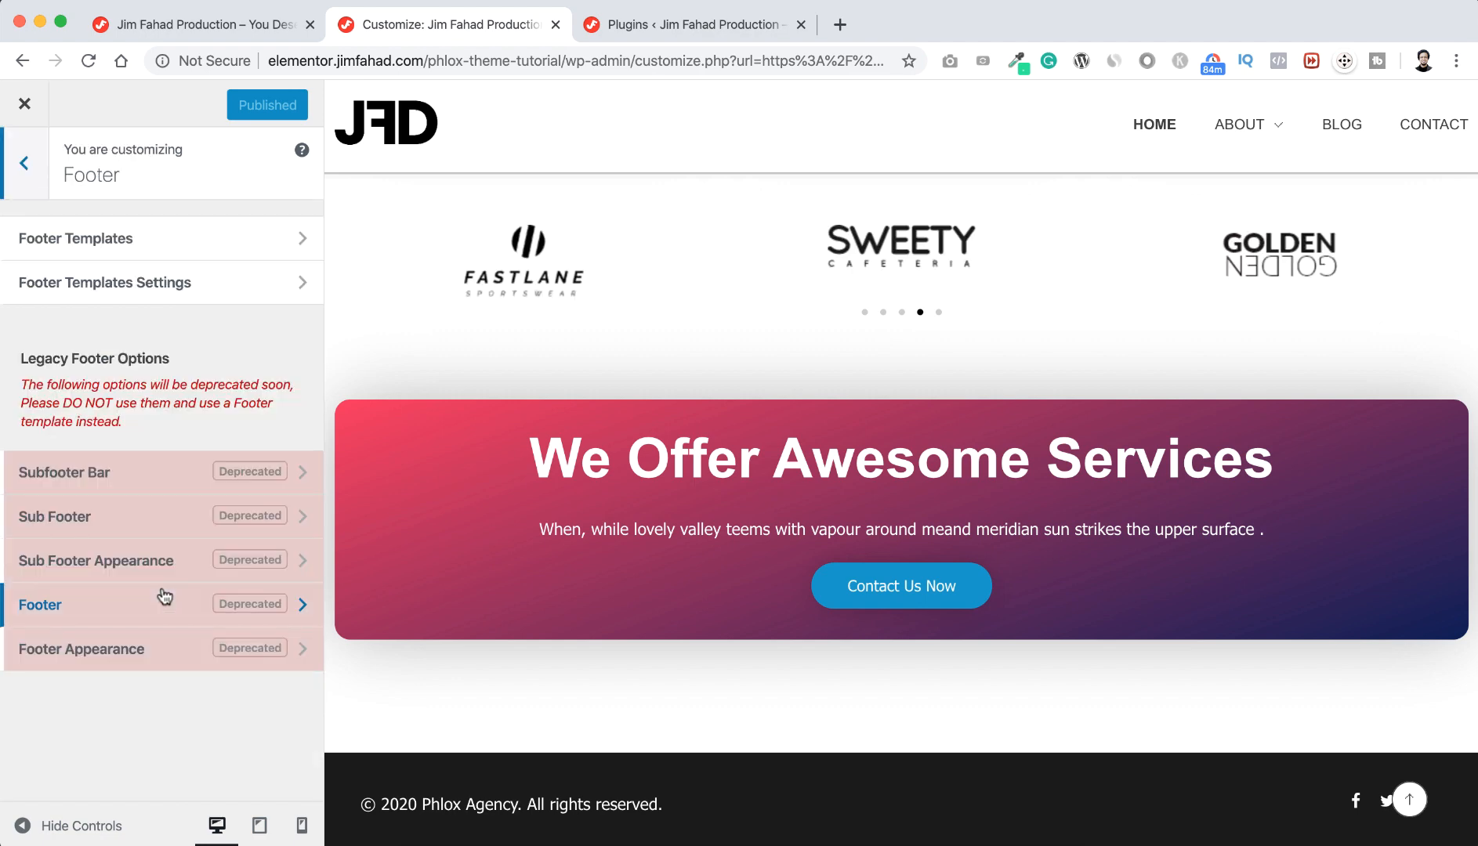
pyautogui.click(181, 240)
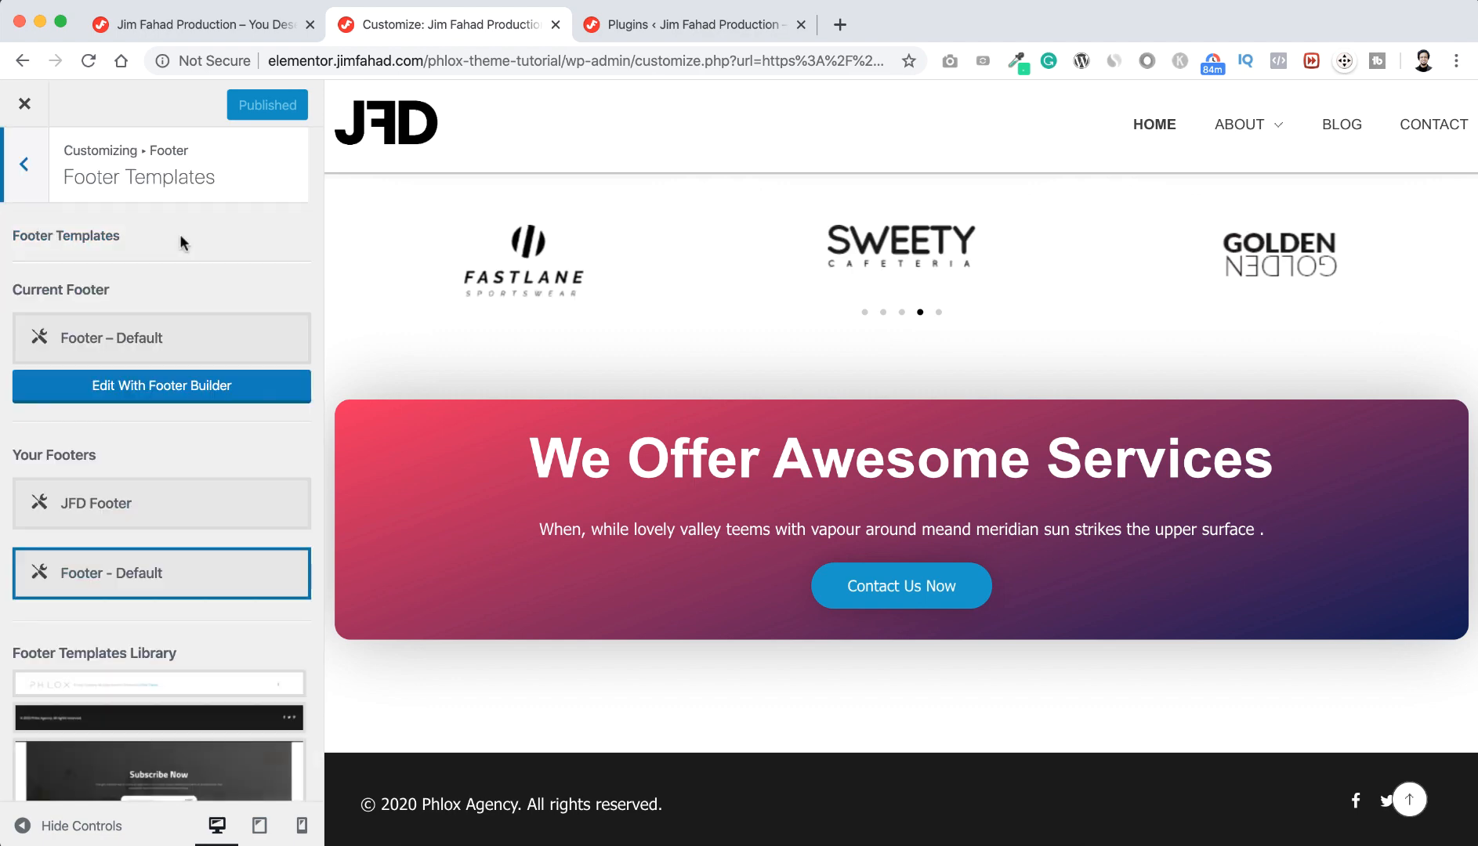
pyautogui.click(141, 511)
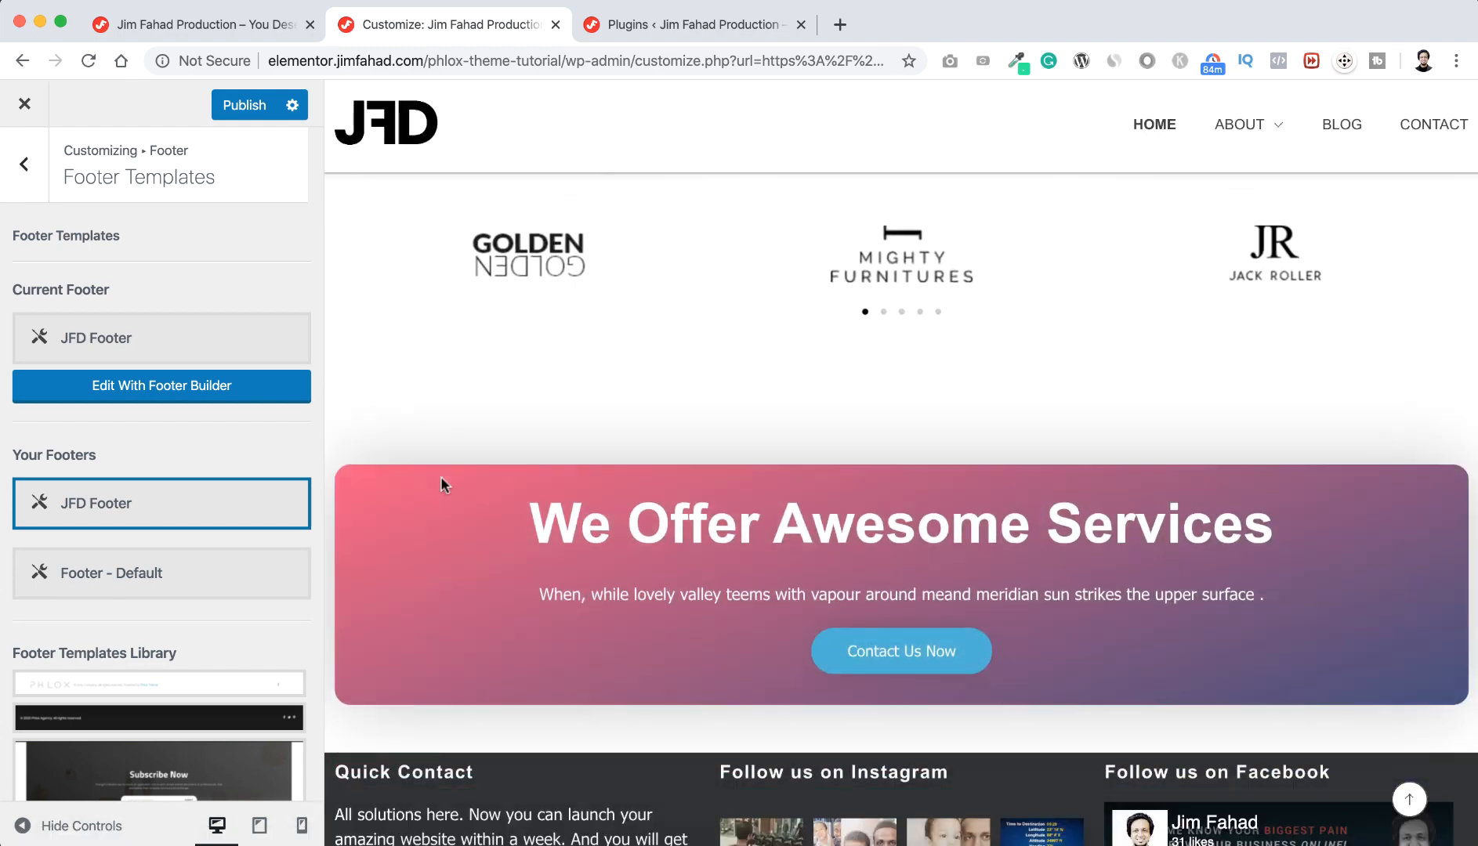
pyautogui.scroll(-10, 441, 484)
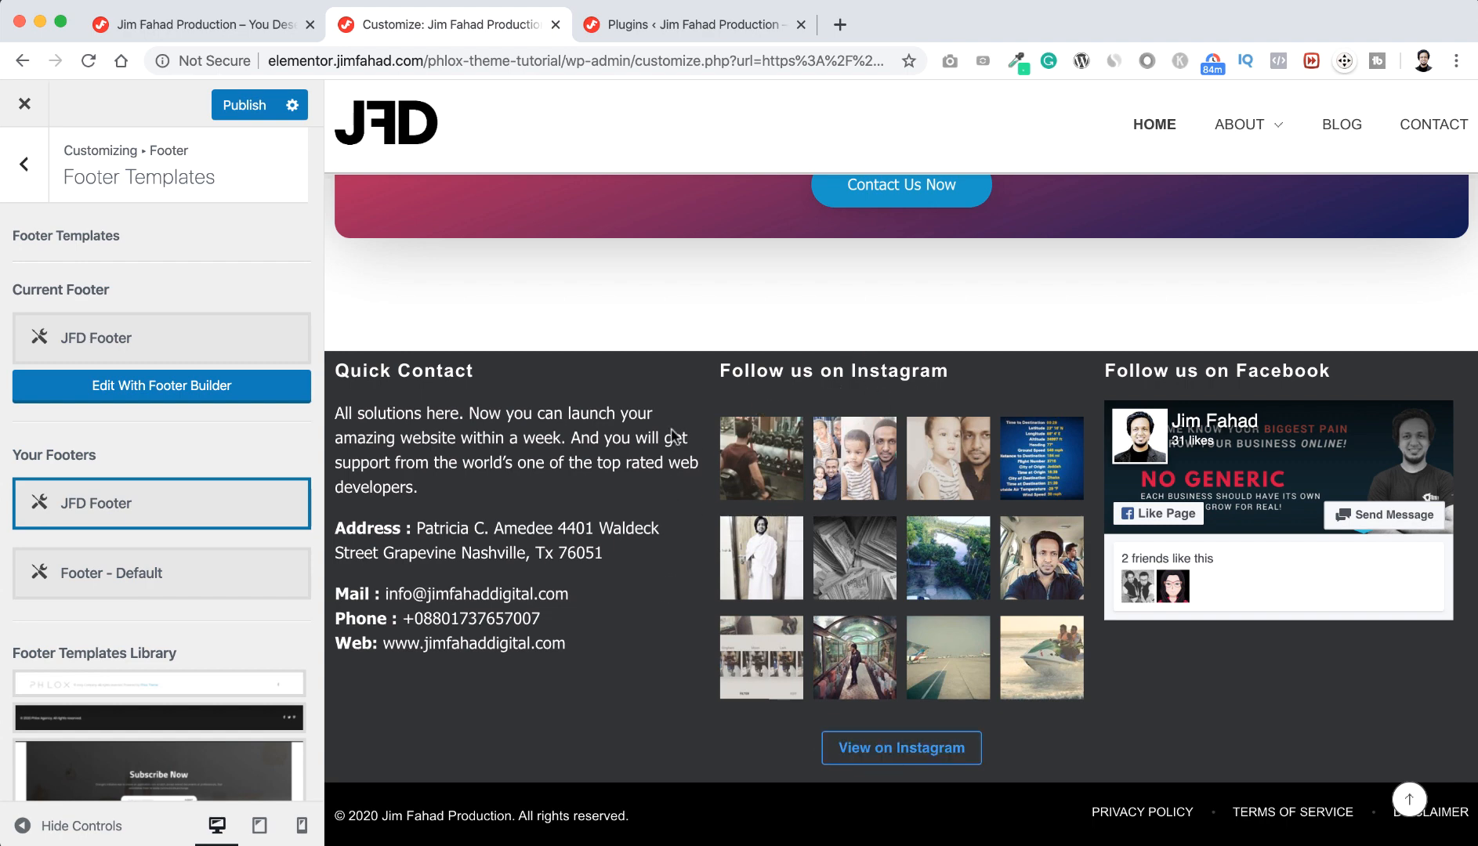
pyautogui.click(238, 108)
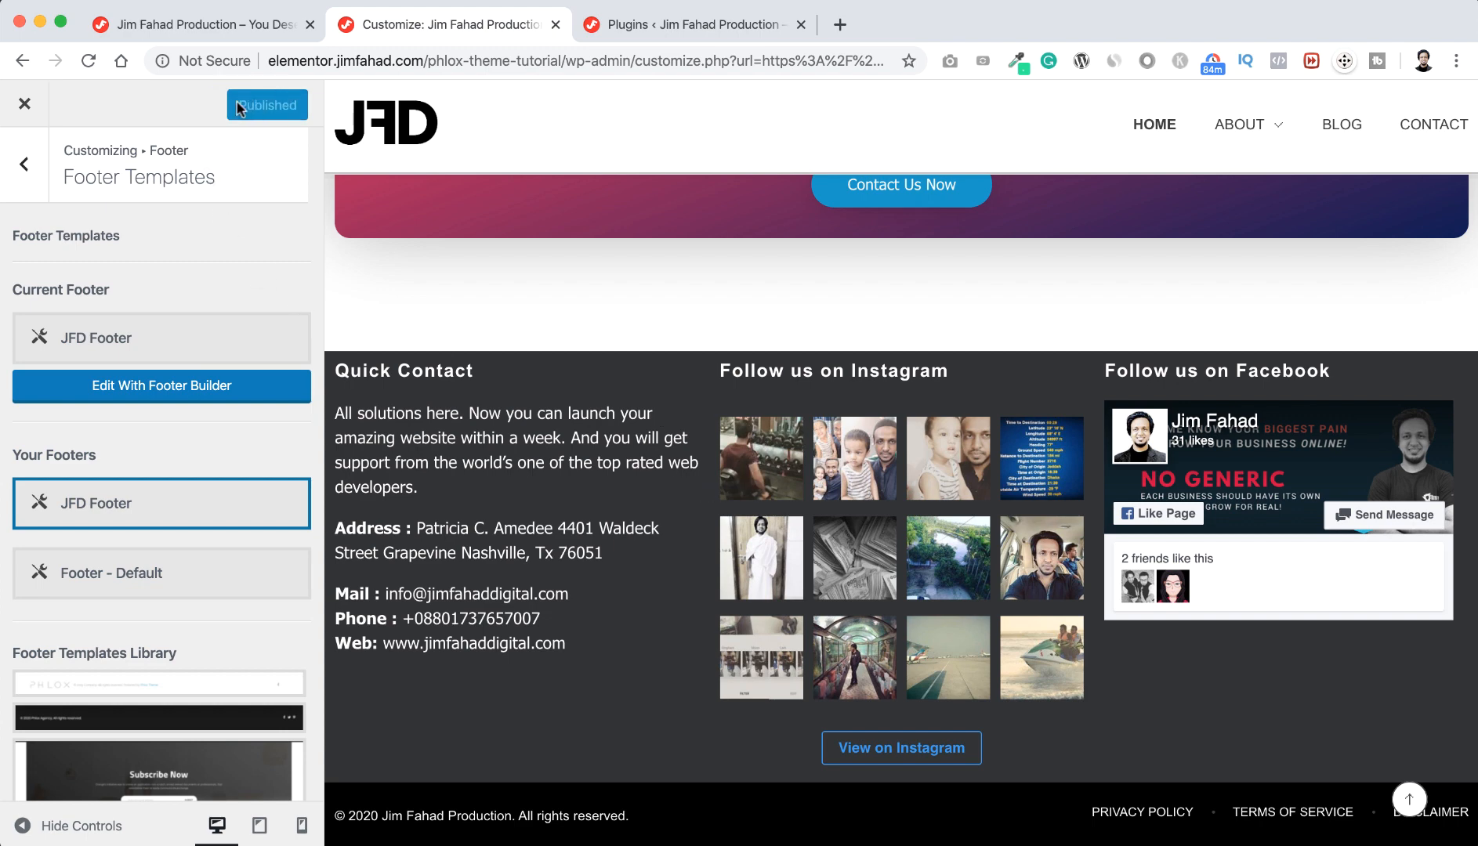
pyautogui.click(24, 104)
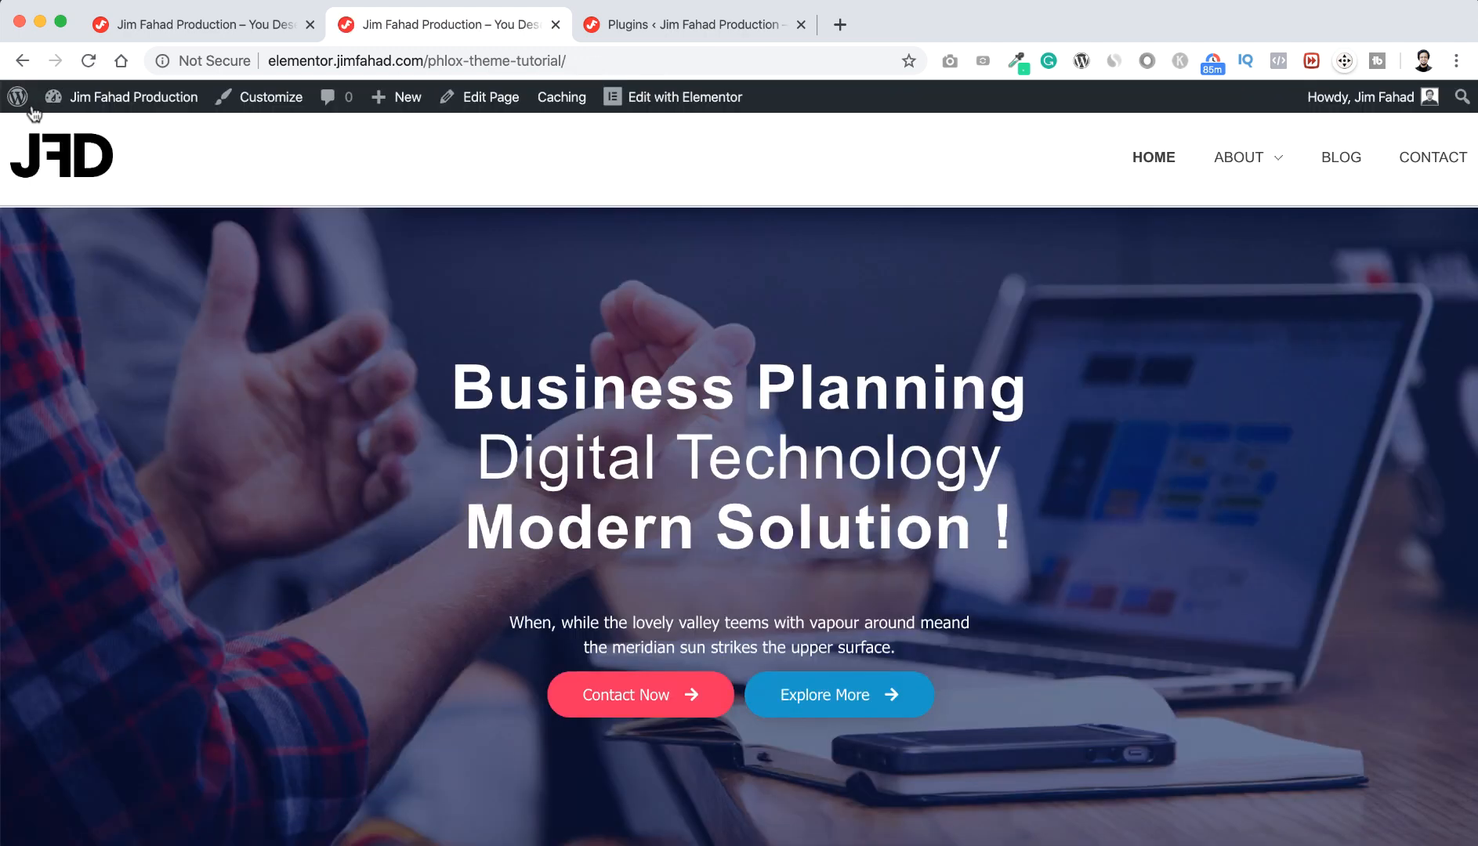
# Check the footer on the live homepage and open the JFD Footer template for editing in Elementor
pyautogui.scroll(-20, 196, 448)
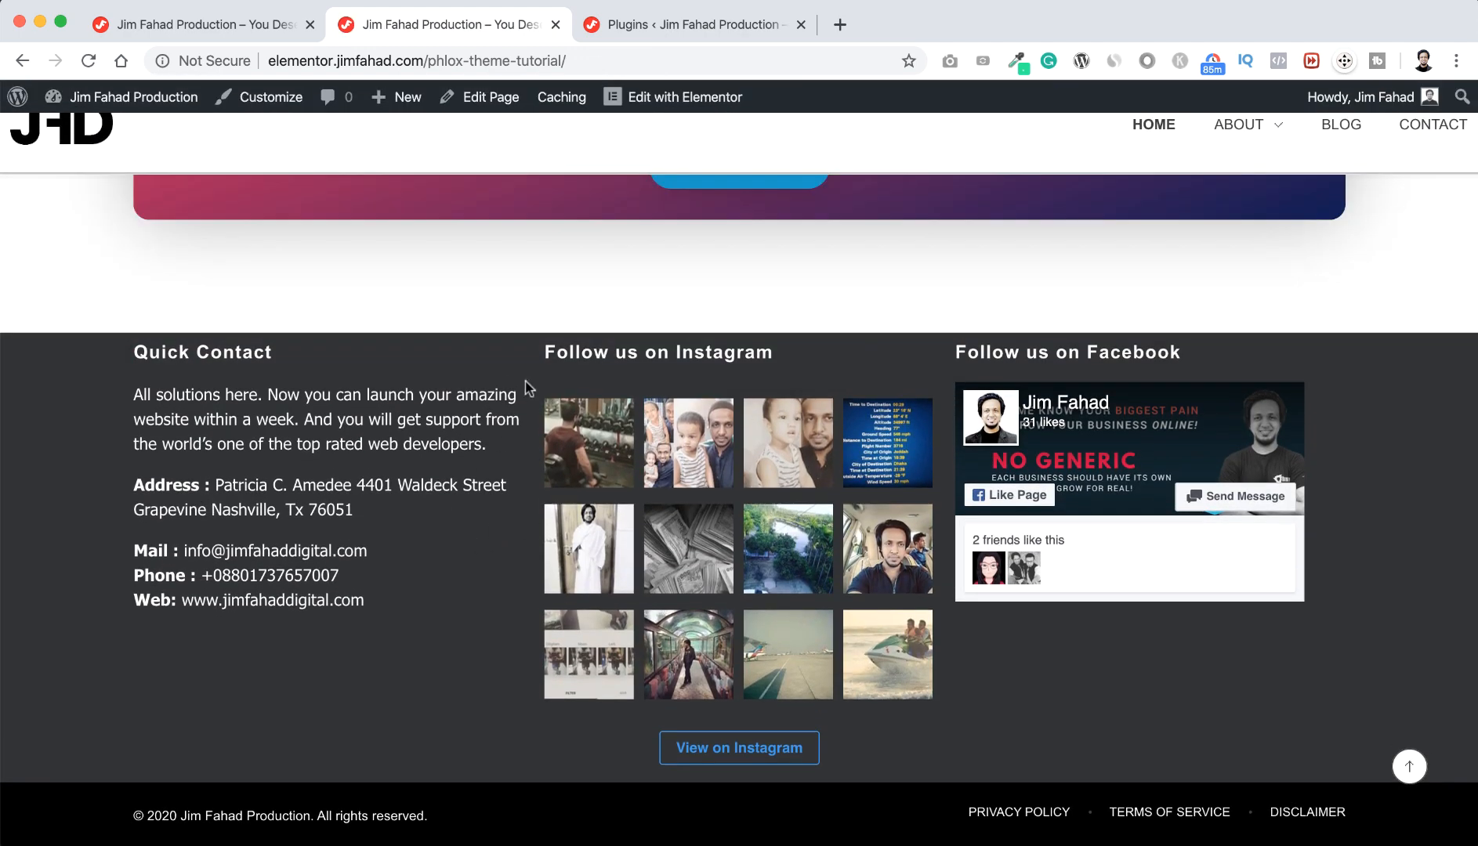
pyautogui.moveTo(125, 98)
pyautogui.moveTo(647, 115)
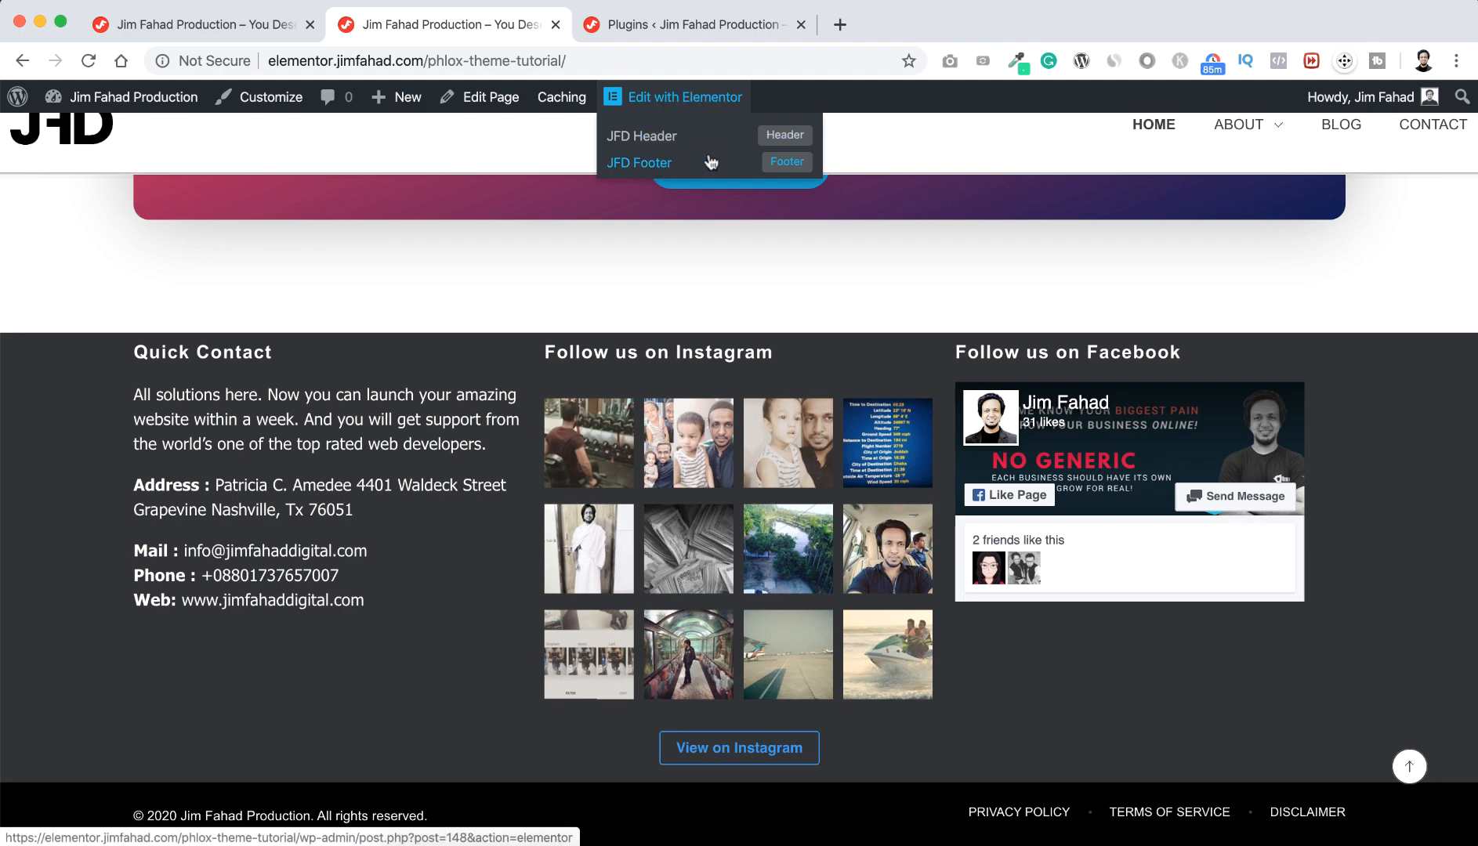
pyautogui.click(784, 163)
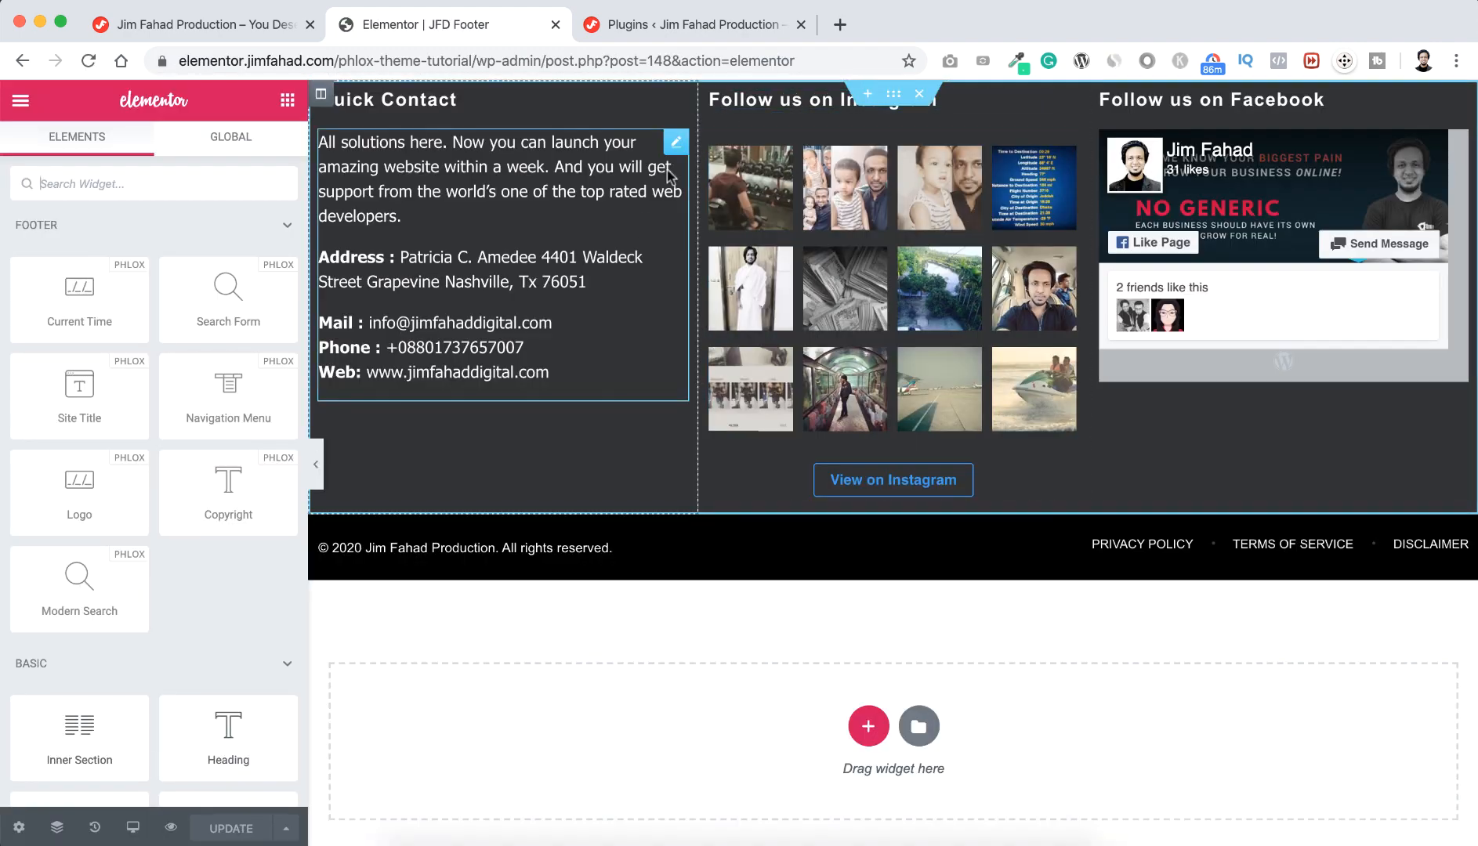
# Unlink the padding values of the footer's three-column section and set its top padding to 30 px and bottom padding to 20 px
pyautogui.click(894, 96)
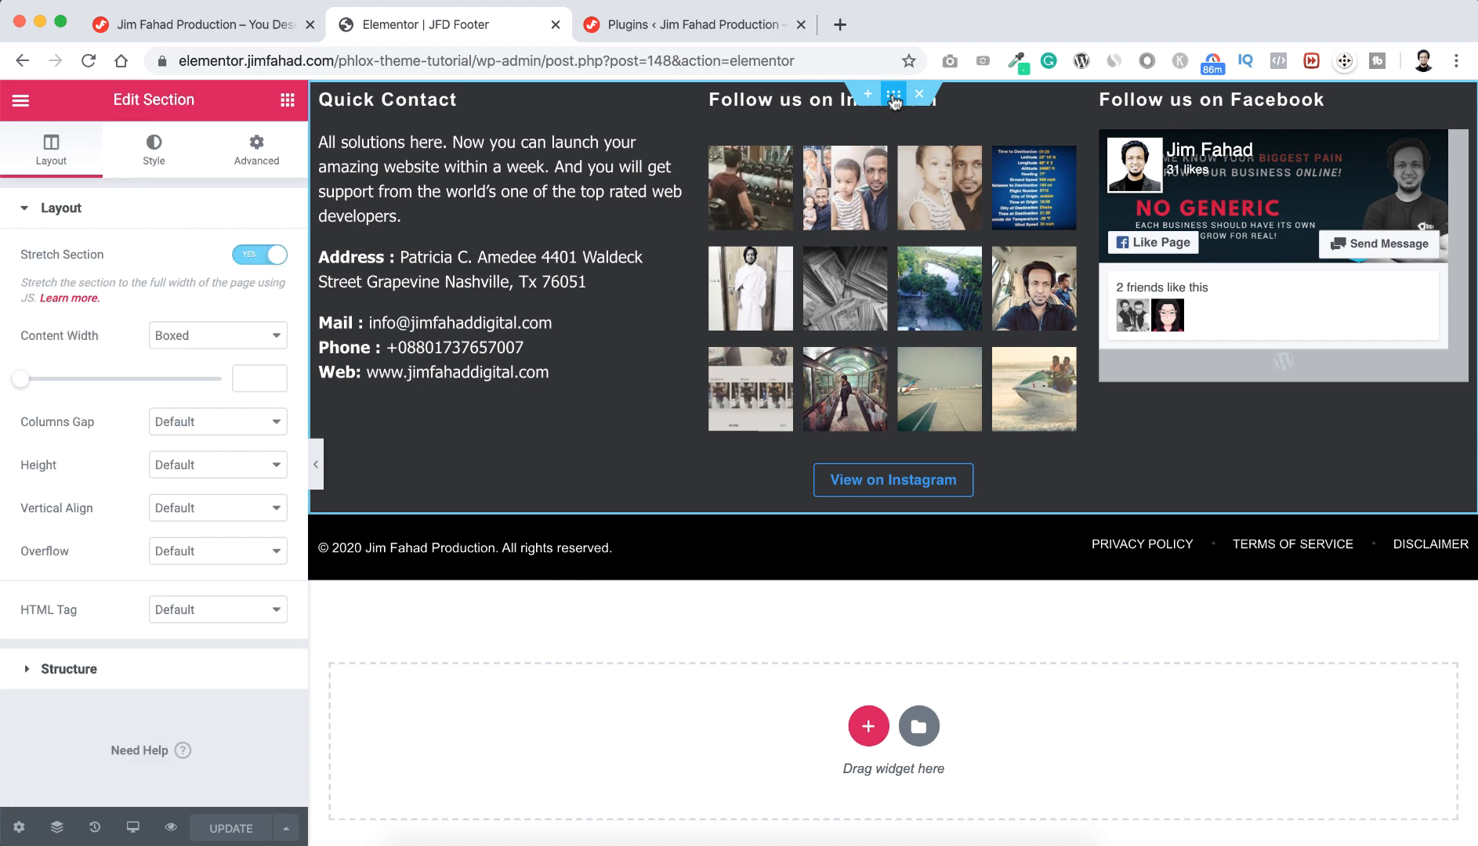
pyautogui.click(256, 149)
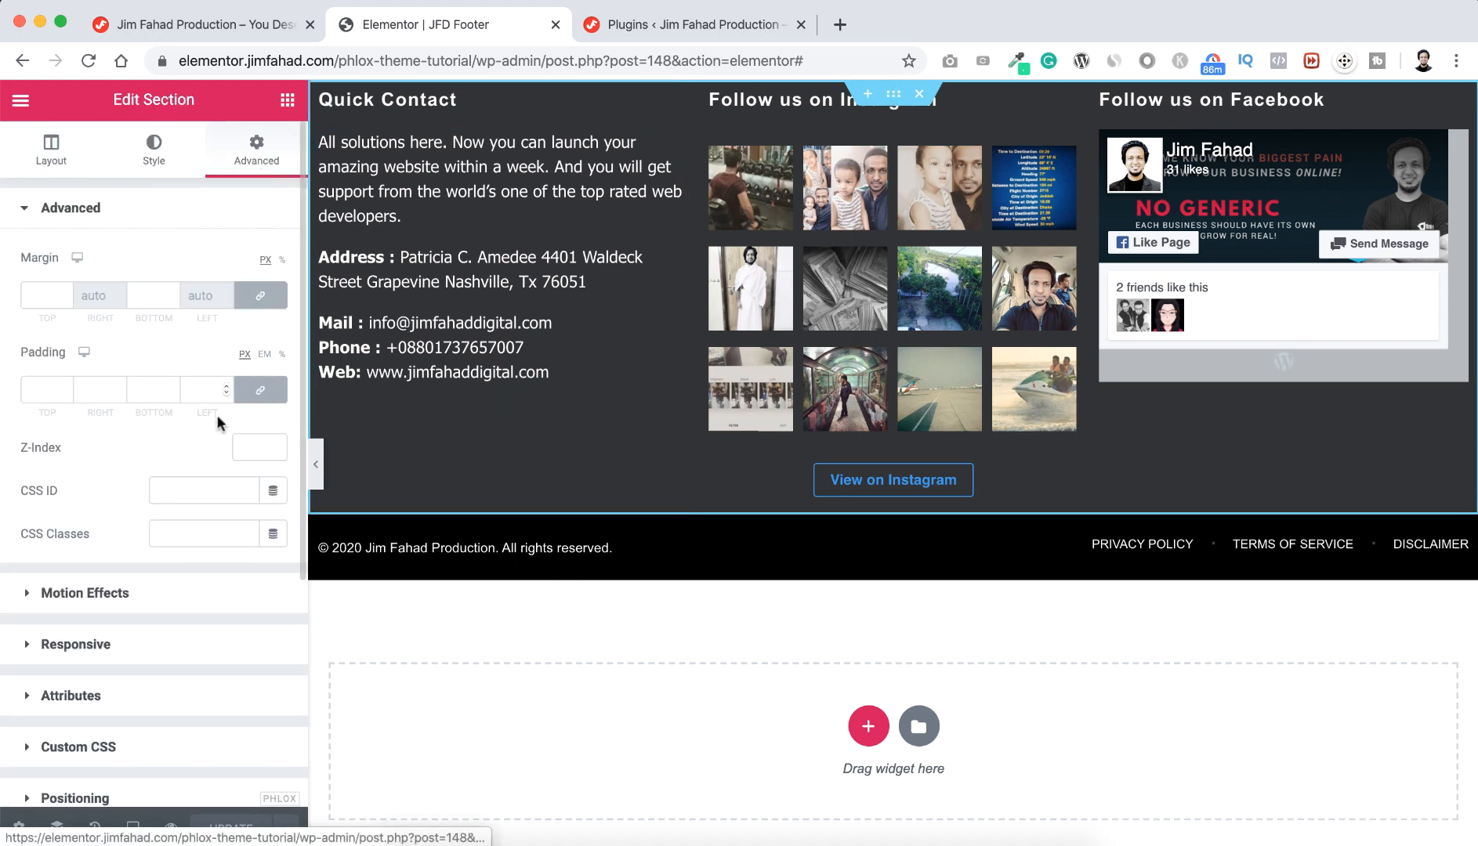
pyautogui.click(260, 389)
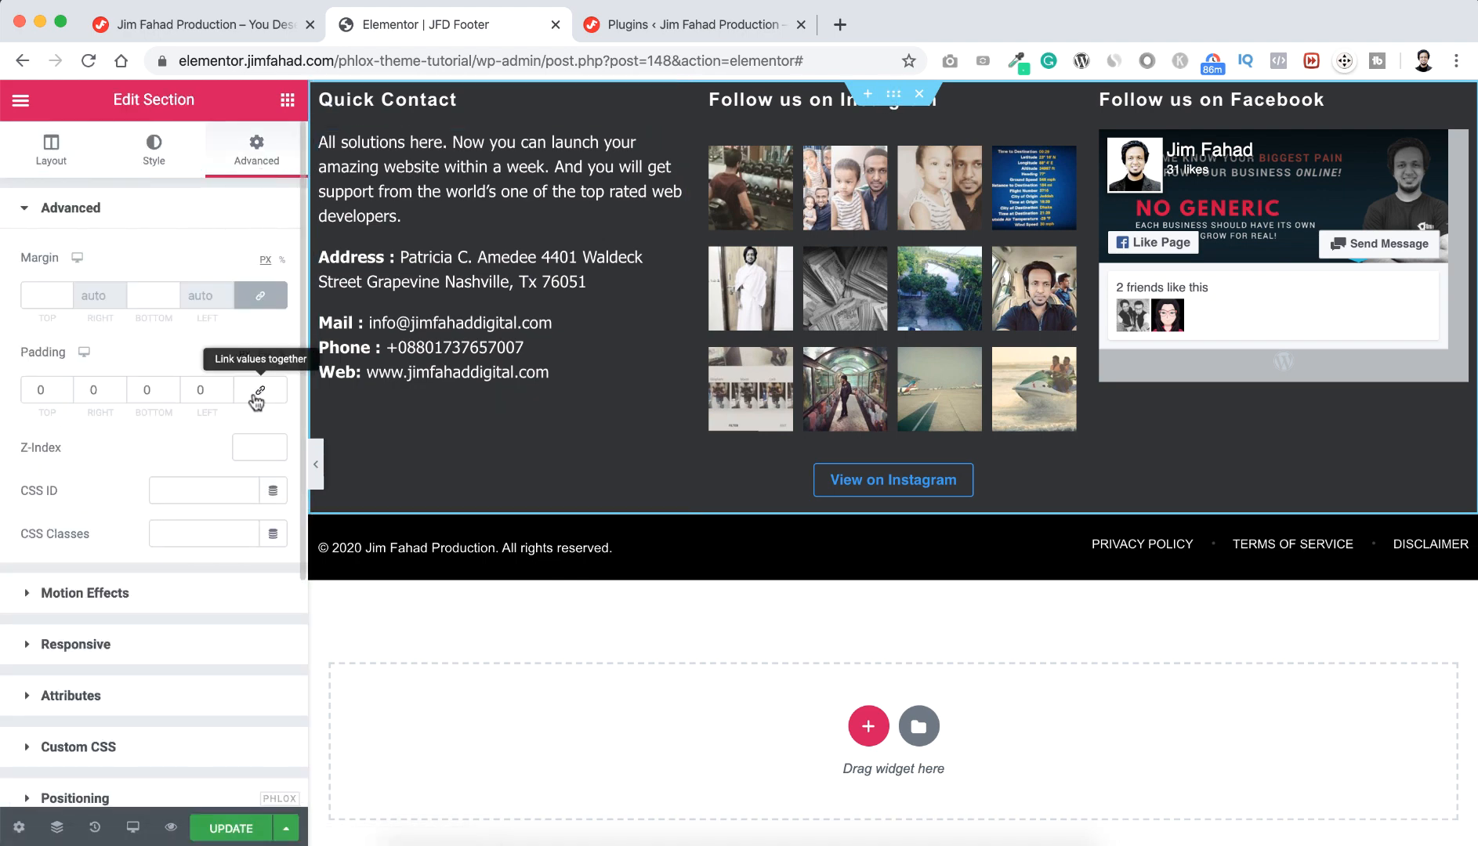
pyautogui.click(40, 389)
pyautogui.write('20')
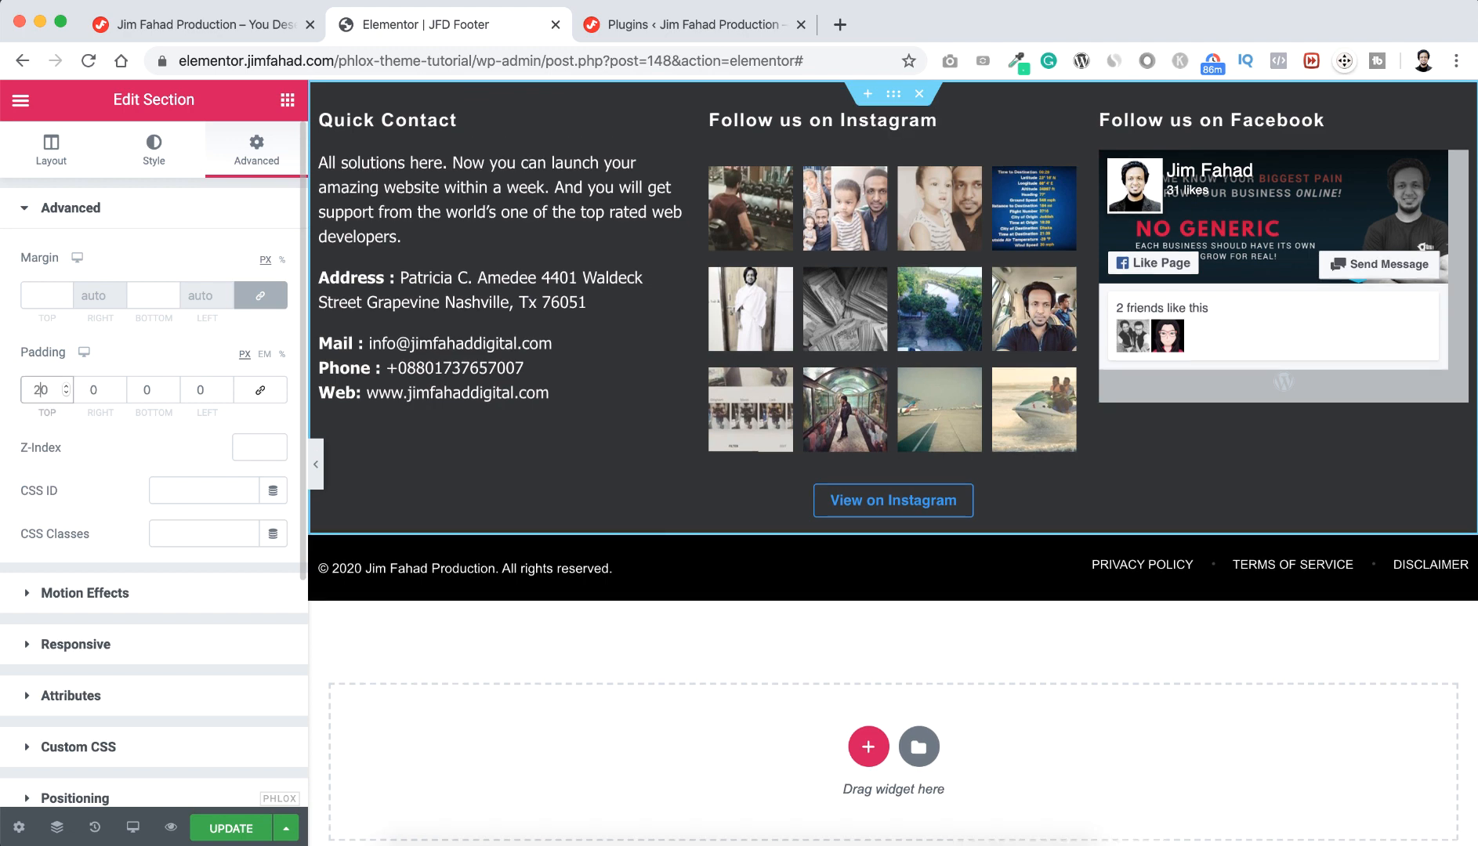
pyautogui.press('BackSpace')
pyautogui.write('3')
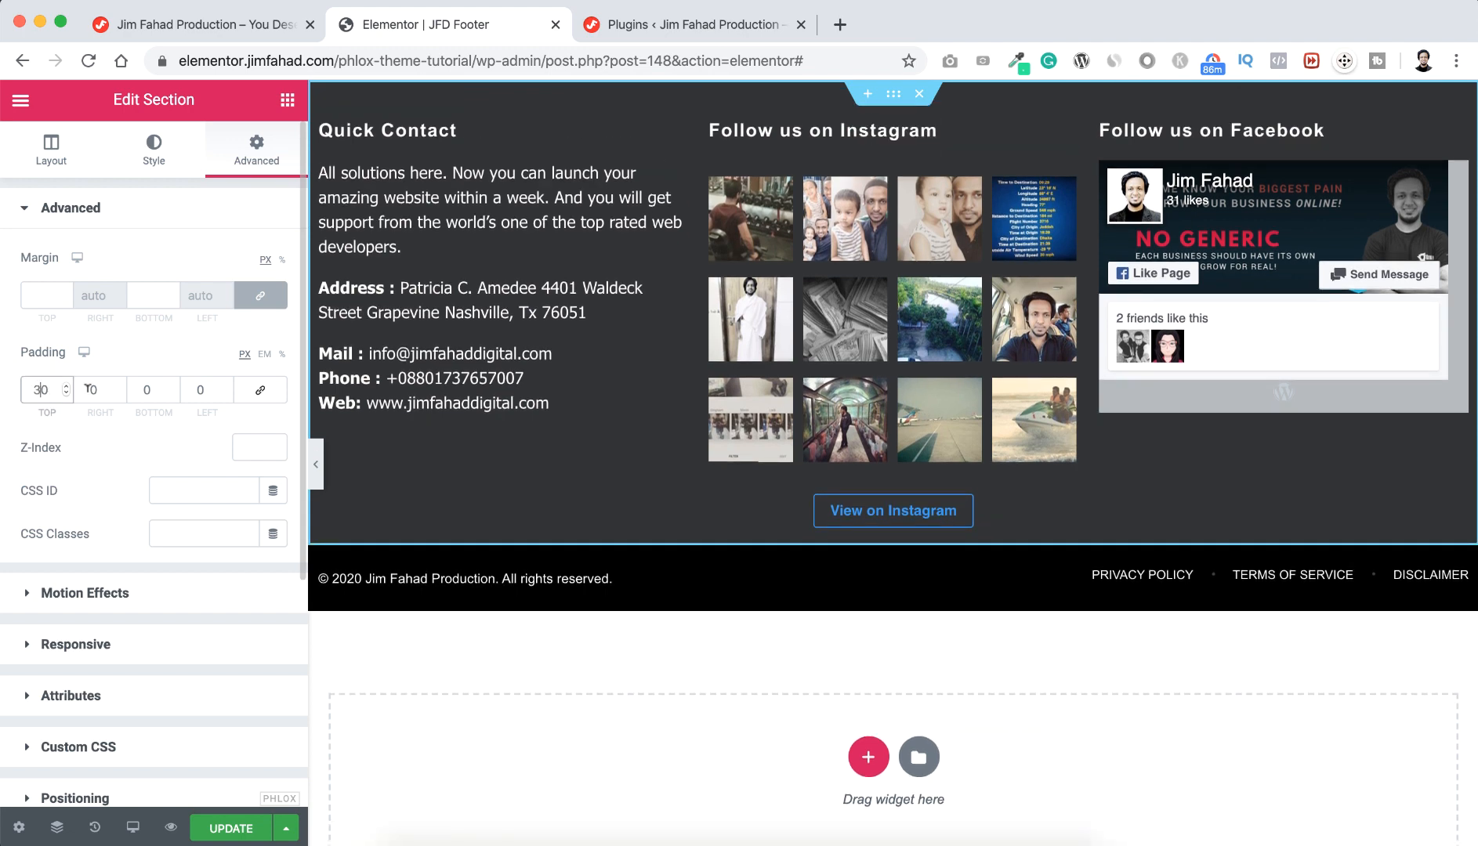
pyautogui.click(145, 389)
pyautogui.write('2')
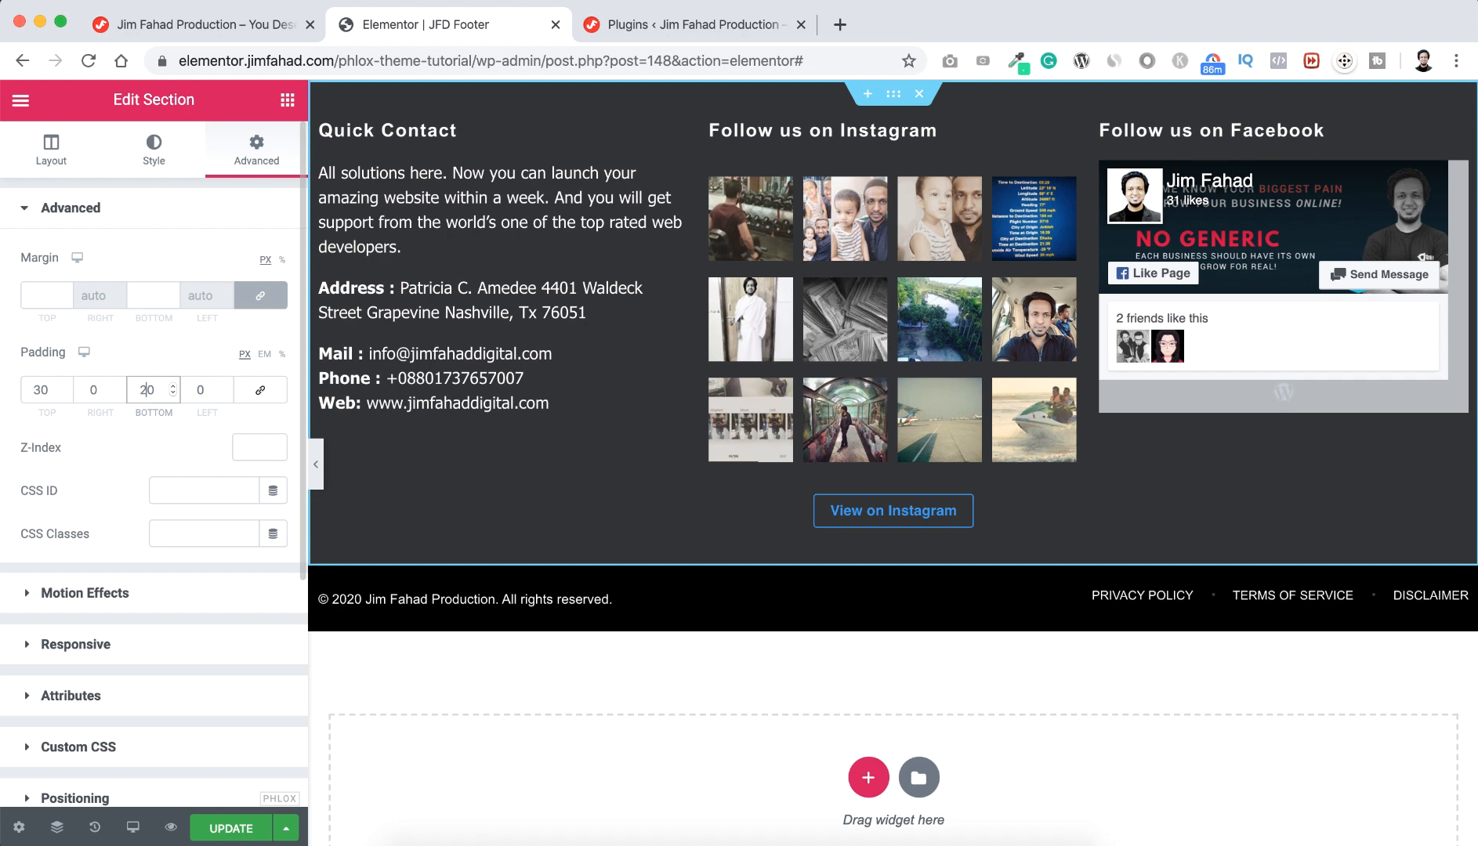
# Update the JFD Footer template and exit the Elementor editor to the dashboard
pyautogui.click(231, 828)
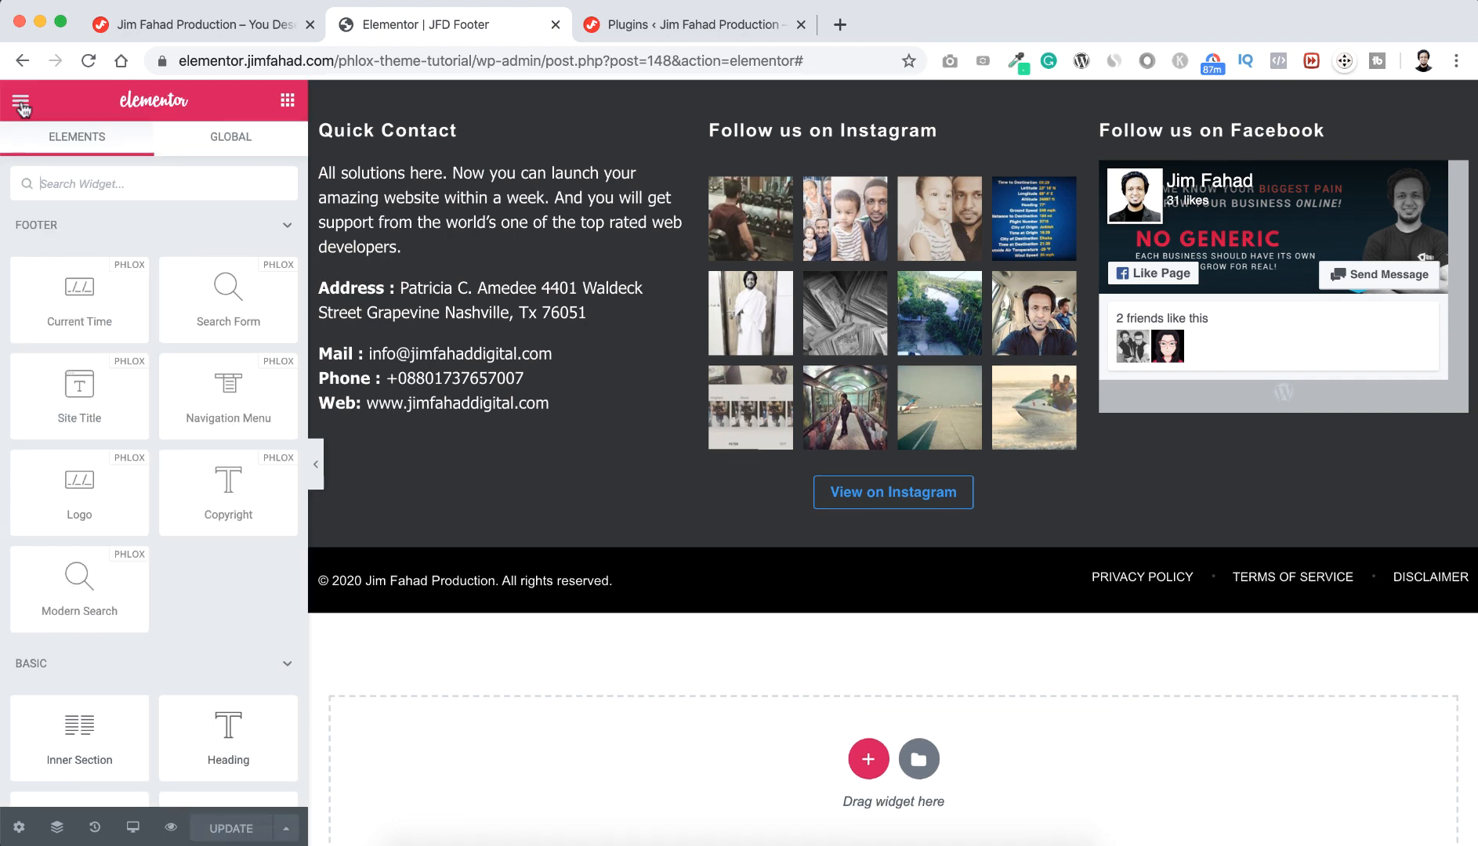
pyautogui.click(21, 107)
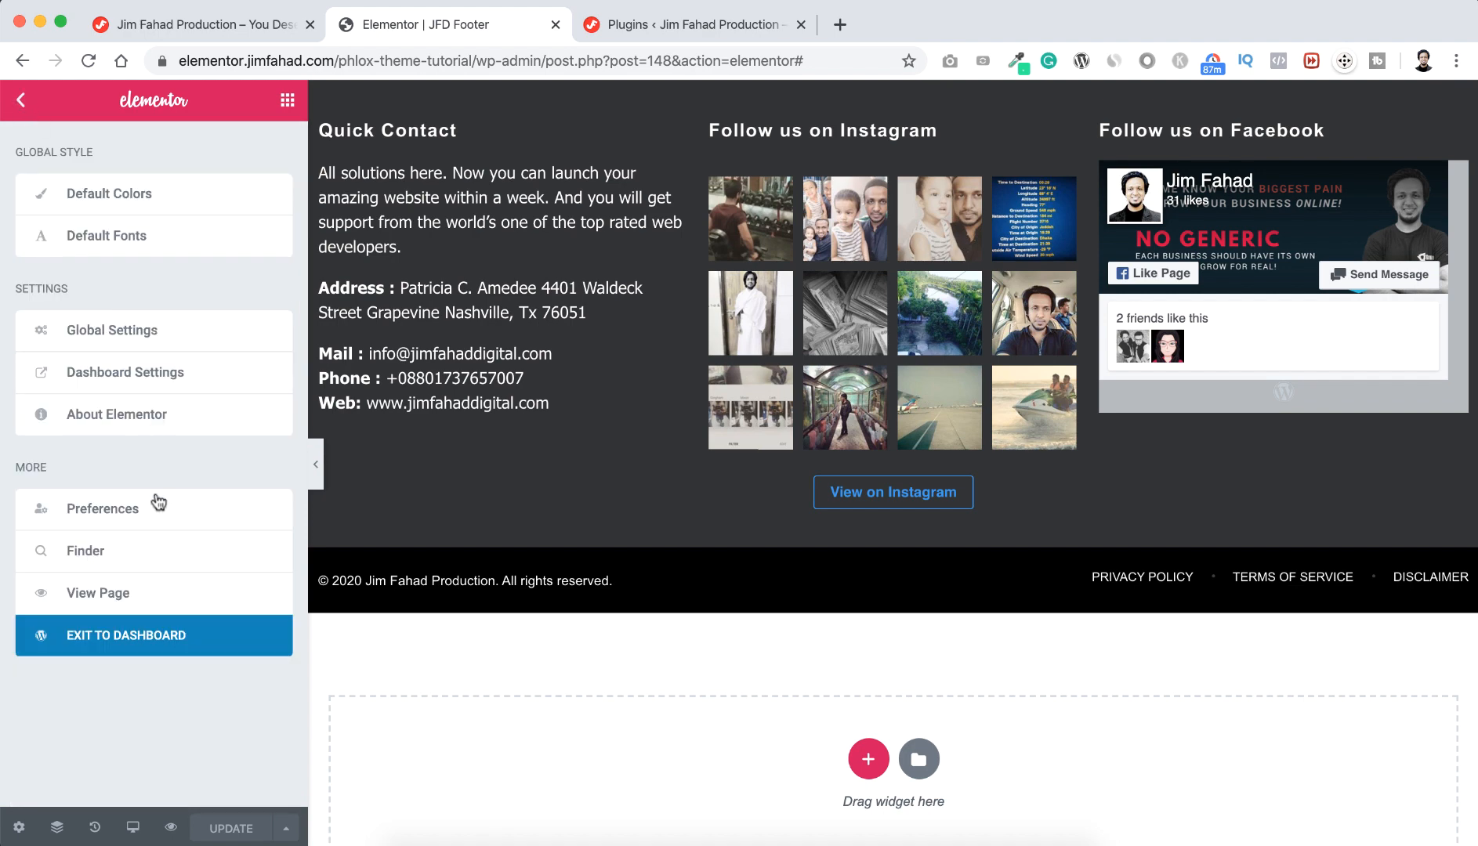
pyautogui.click(157, 633)
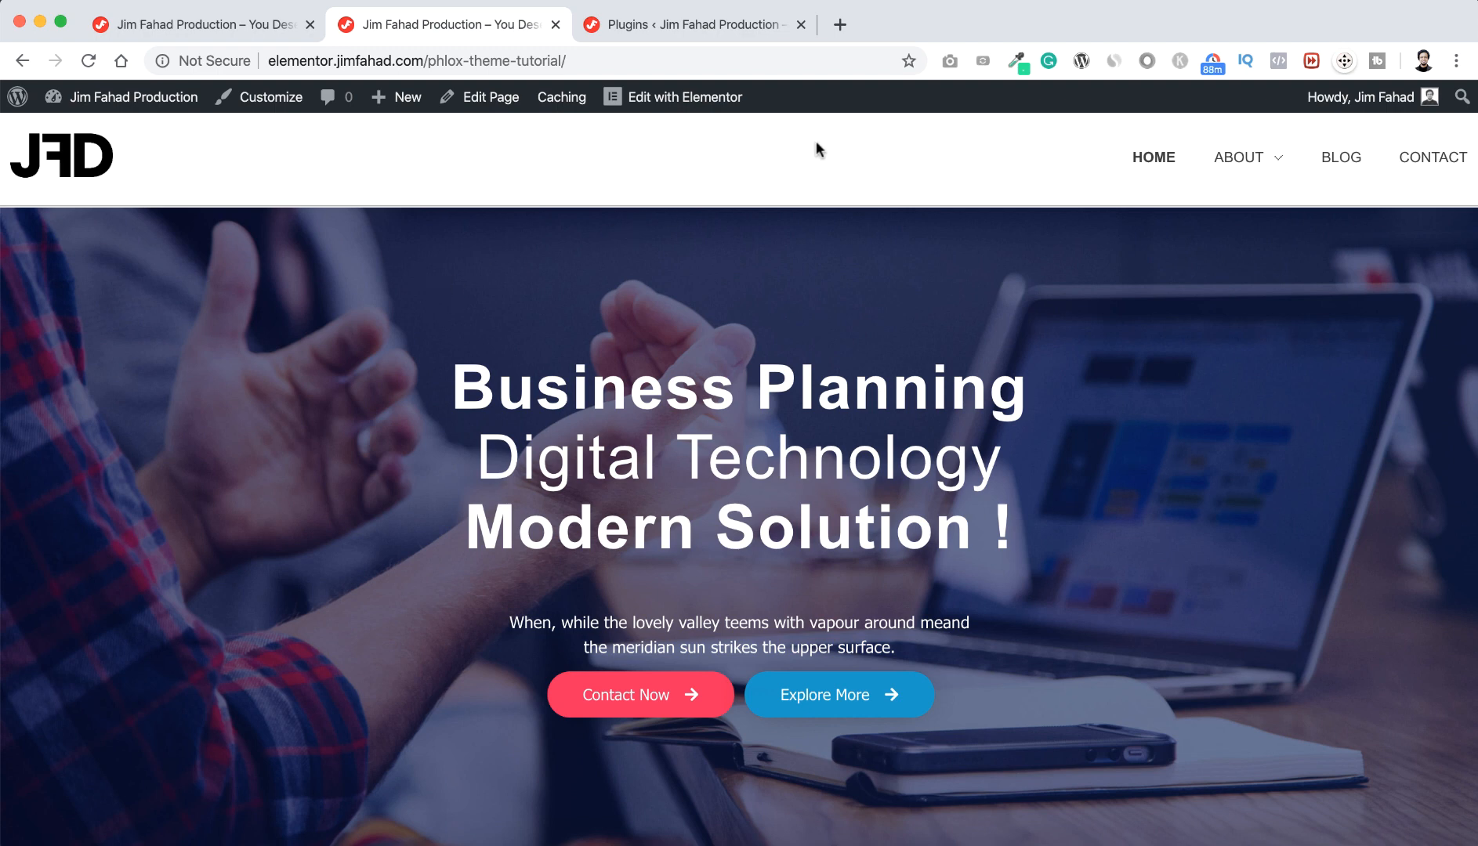
# Open the homepage in Elementor and preview its header in the 768 px tablet view
pyautogui.click(700, 105)
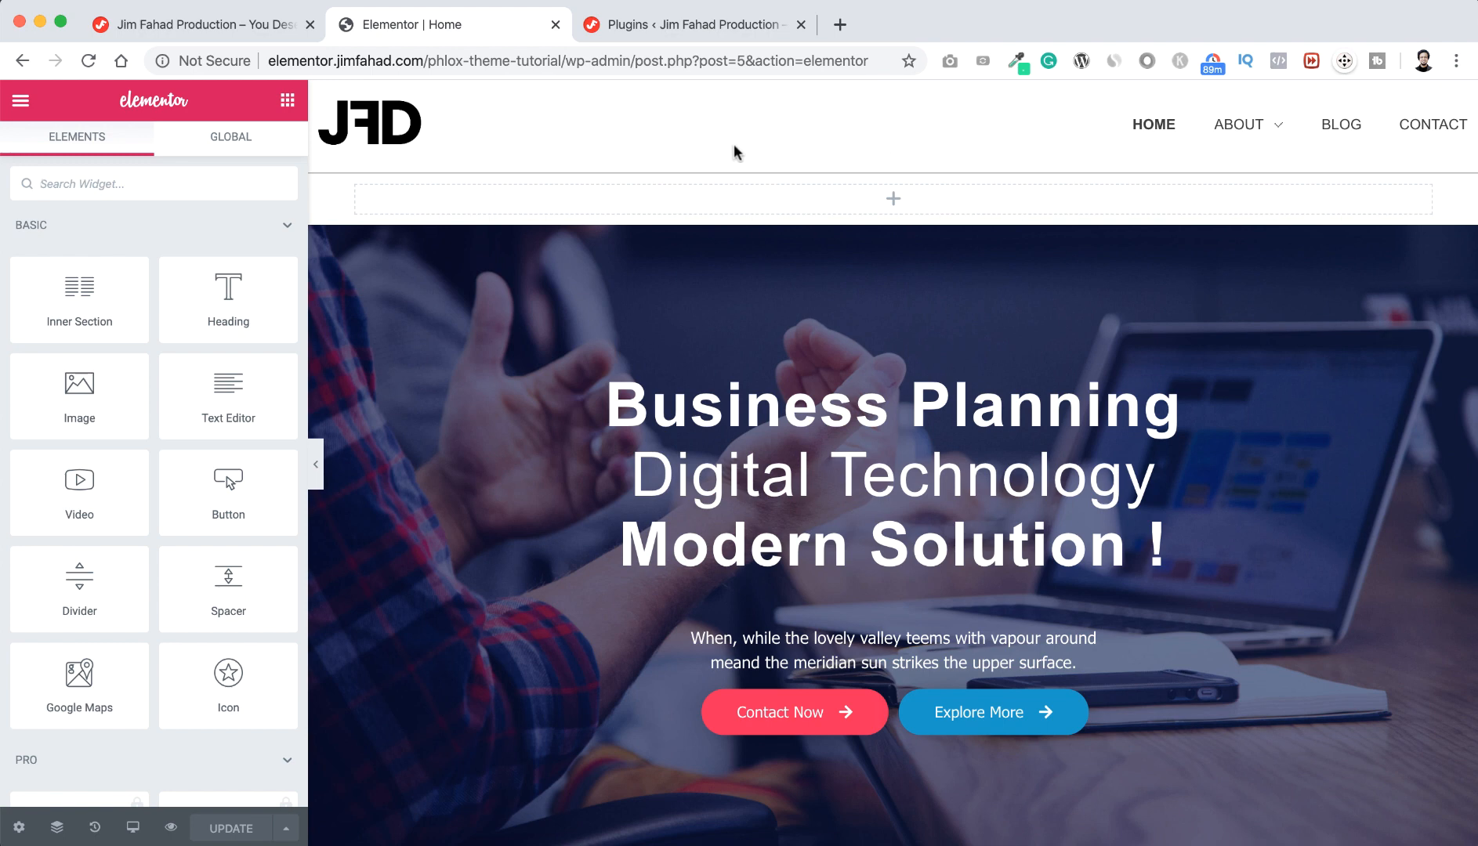
pyautogui.click(133, 829)
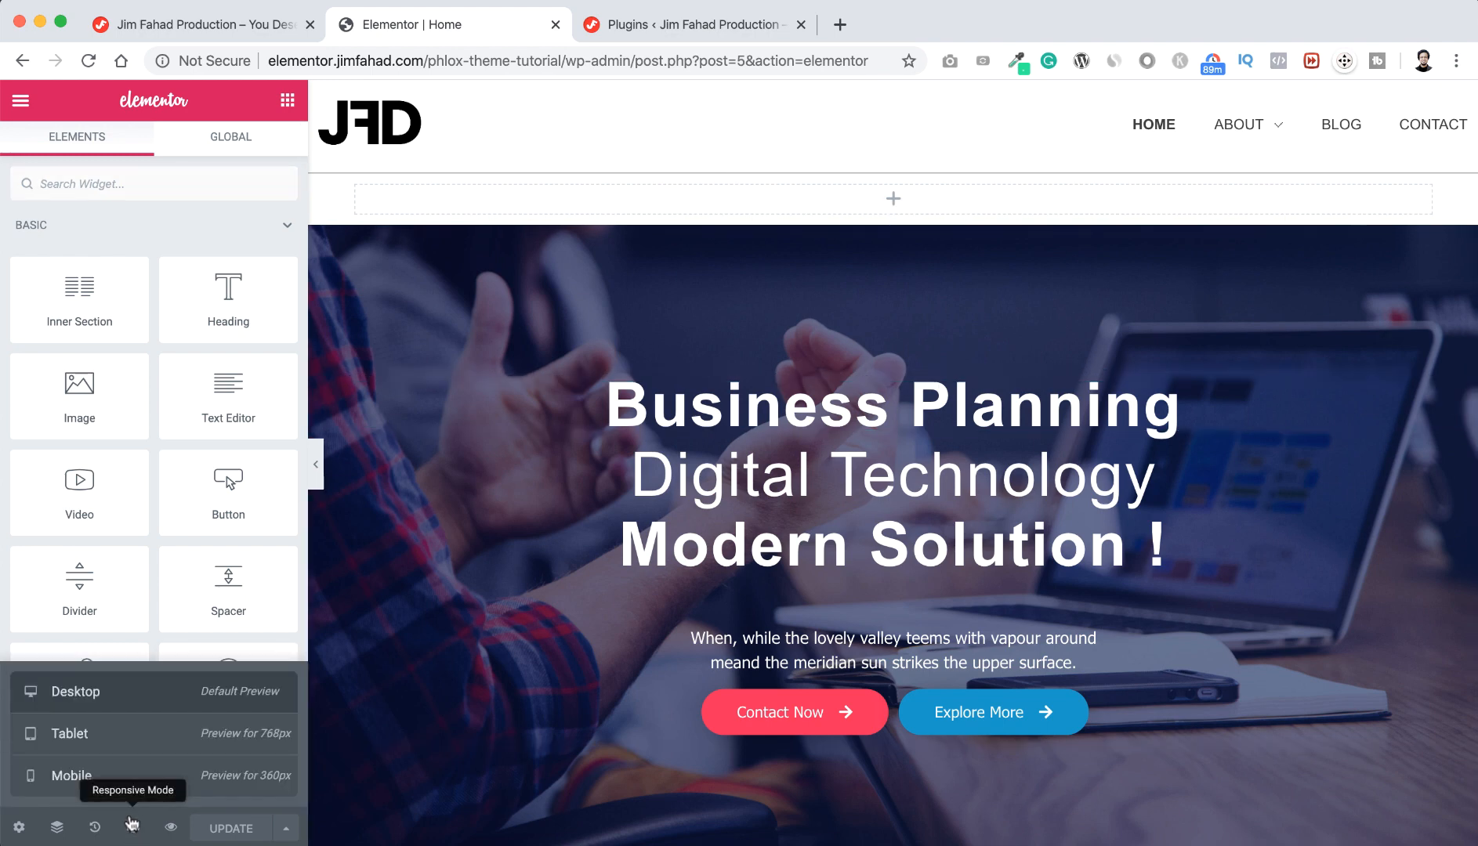
pyautogui.click(138, 740)
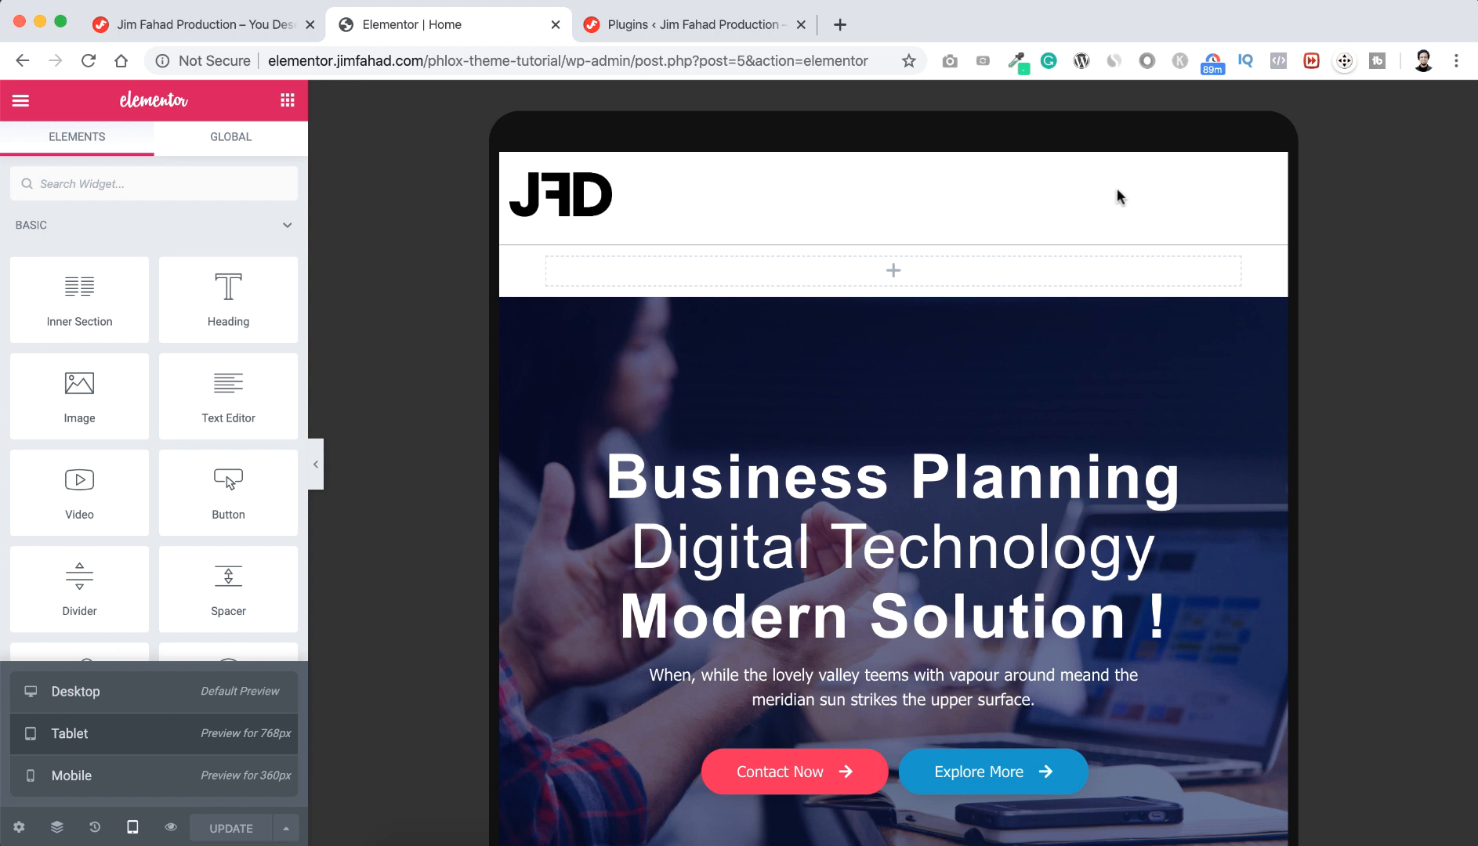
# Preview the homepage in the 360 px mobile view, then expand and collapse the header's navigation menu
pyautogui.click(133, 793)
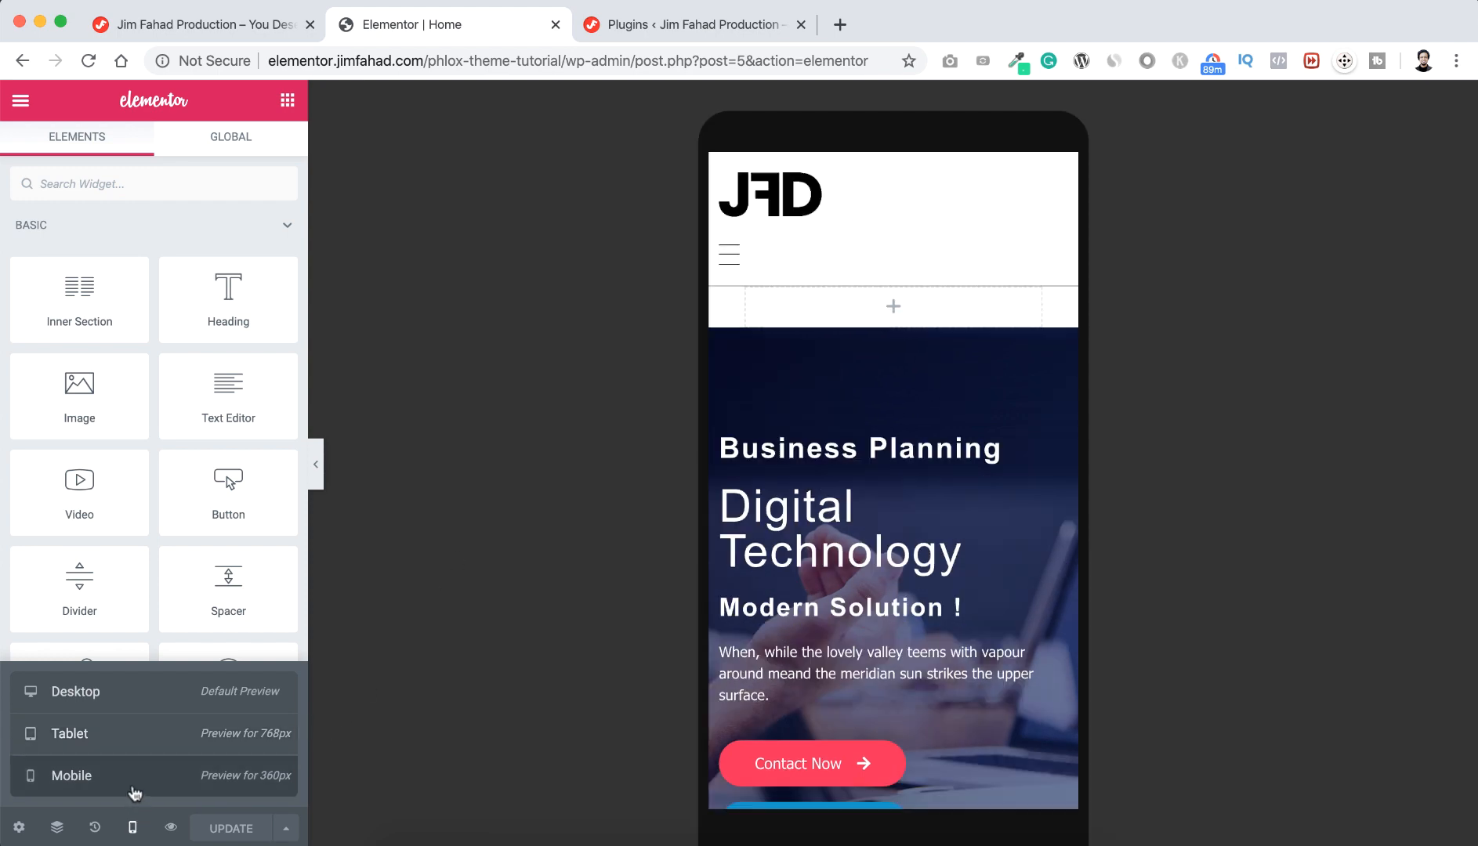
pyautogui.click(729, 262)
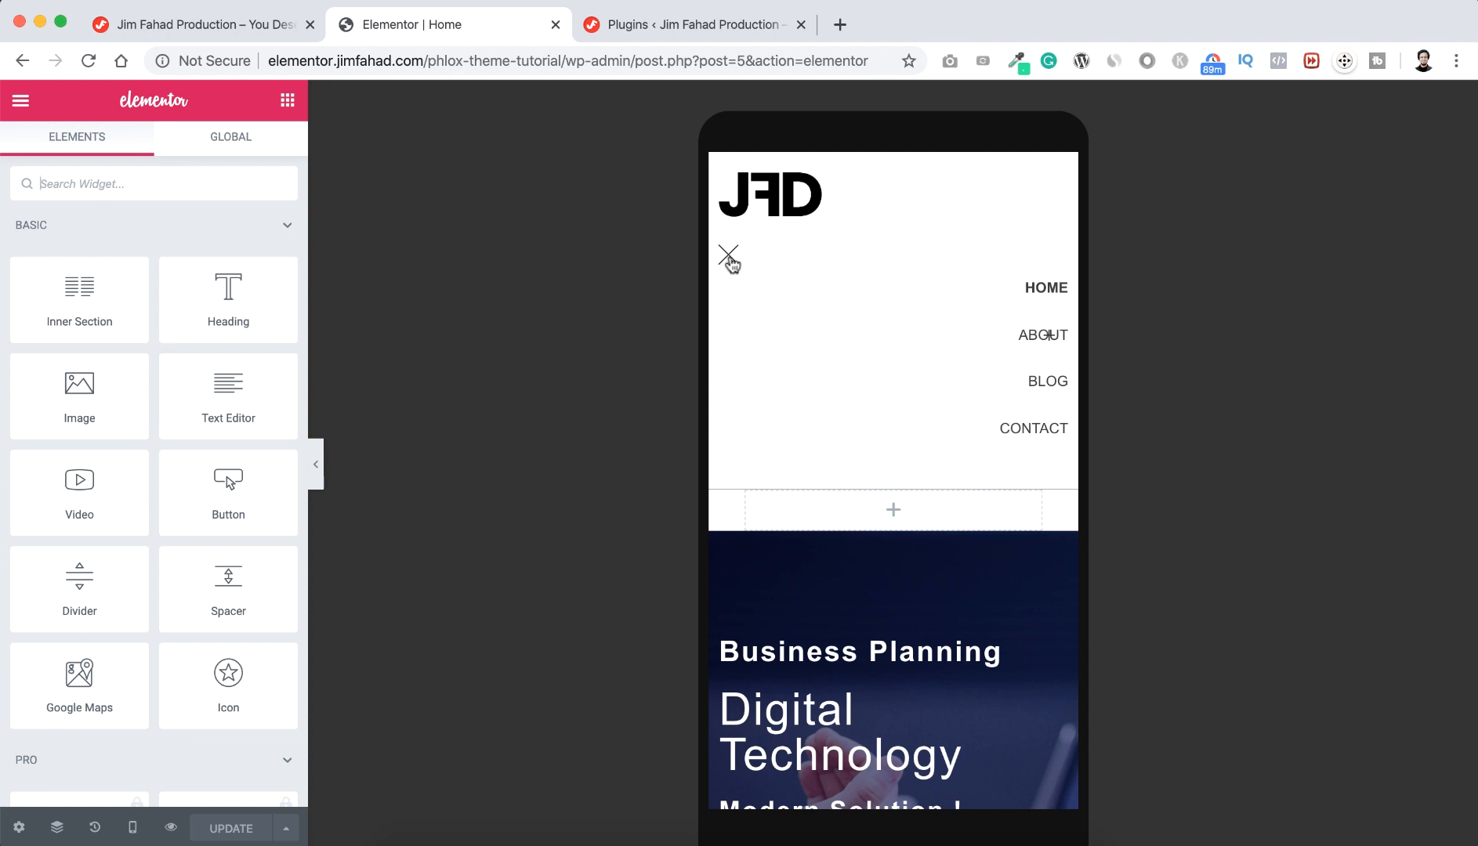
pyautogui.click(729, 262)
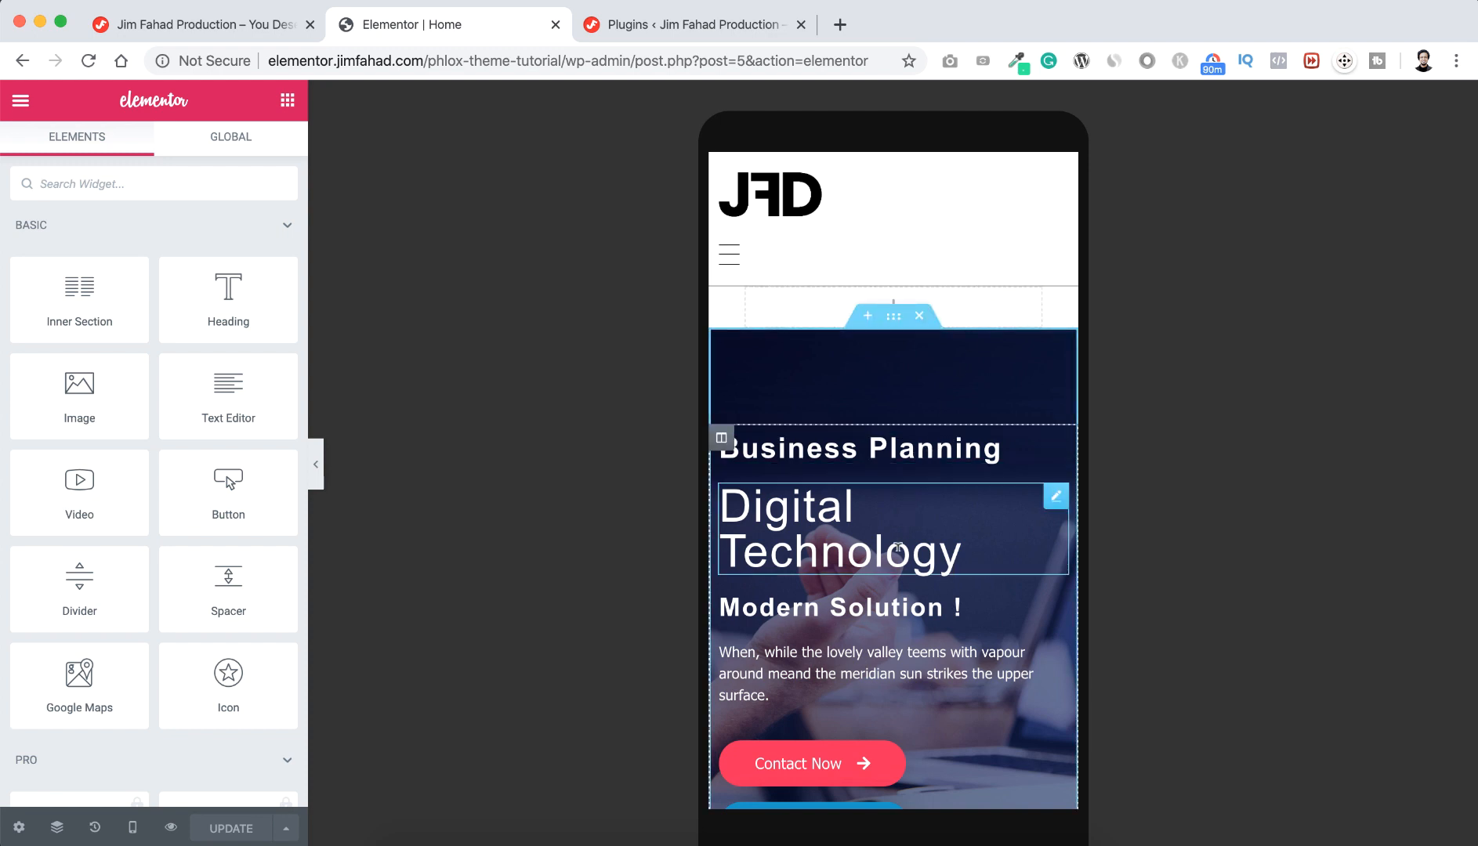
# Examine the homepage's mobile layout down to the contact, Instagram and Facebook blocks of the footer
pyautogui.scroll(-10, 898, 548)
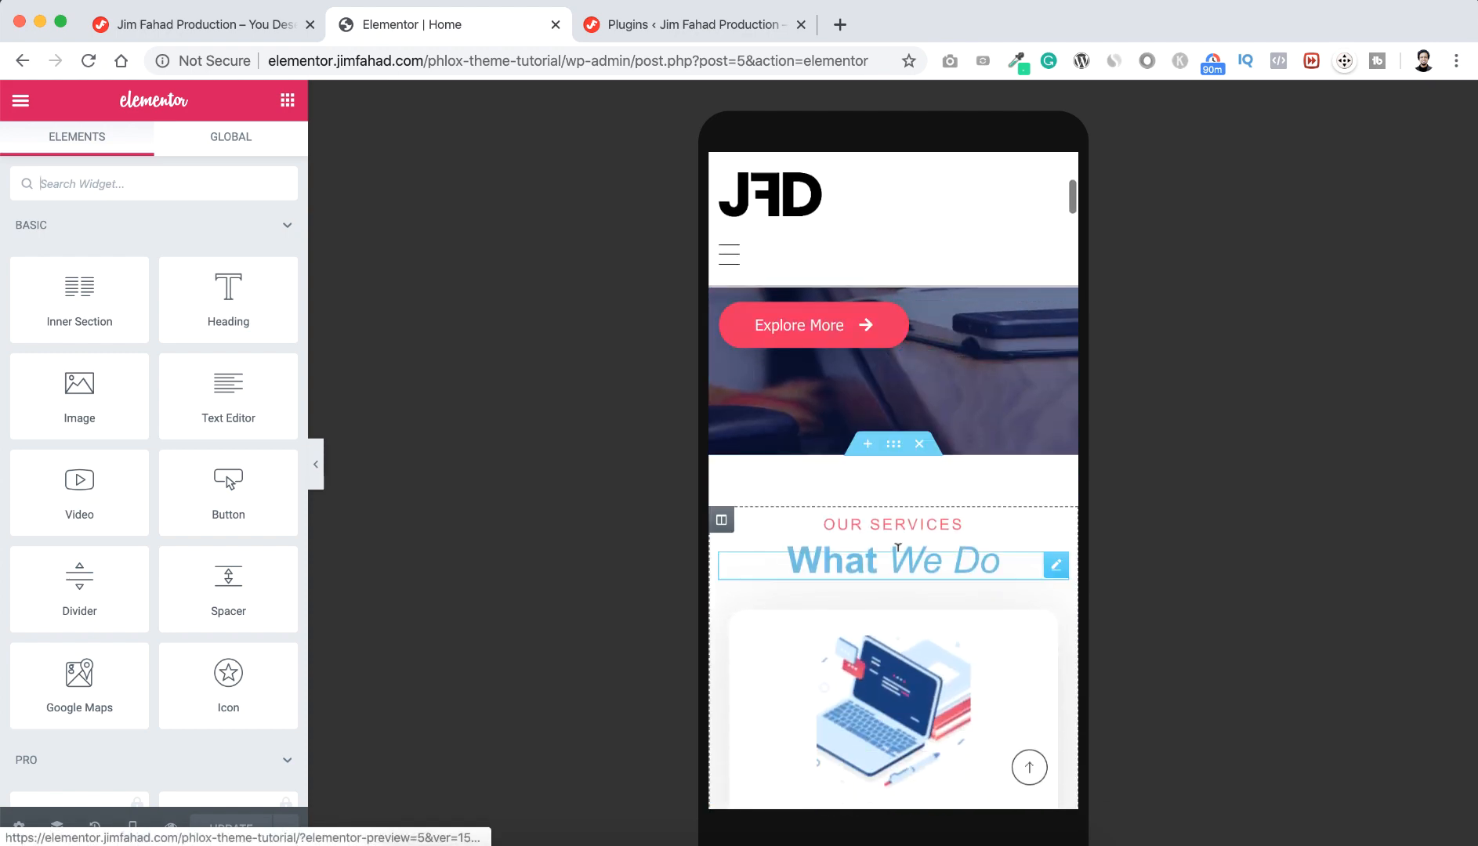
pyautogui.scroll(-10, 898, 558)
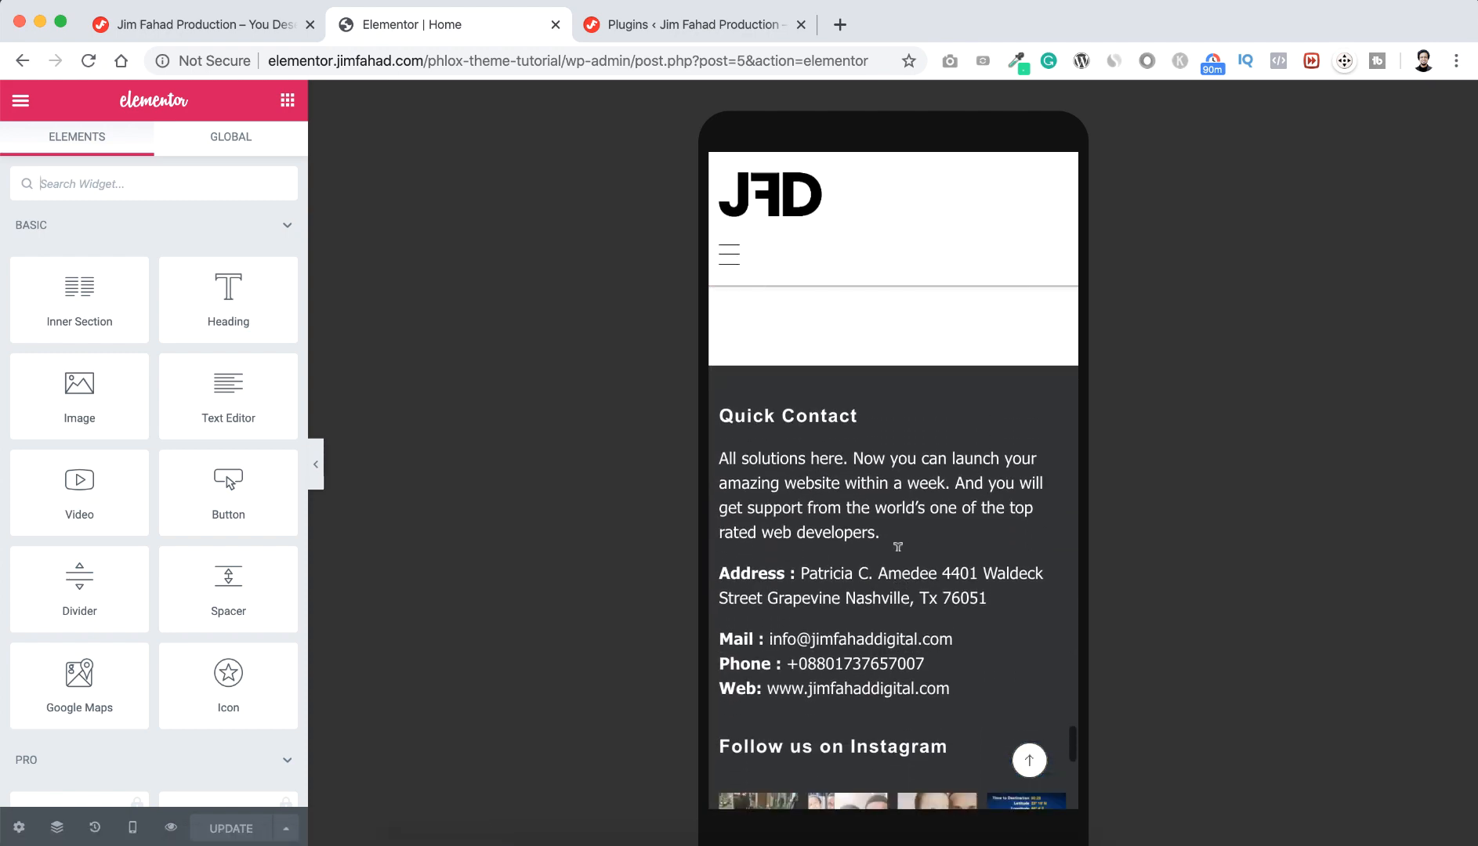
pyautogui.scroll(-4, 898, 546)
pyautogui.scroll(-8, 898, 546)
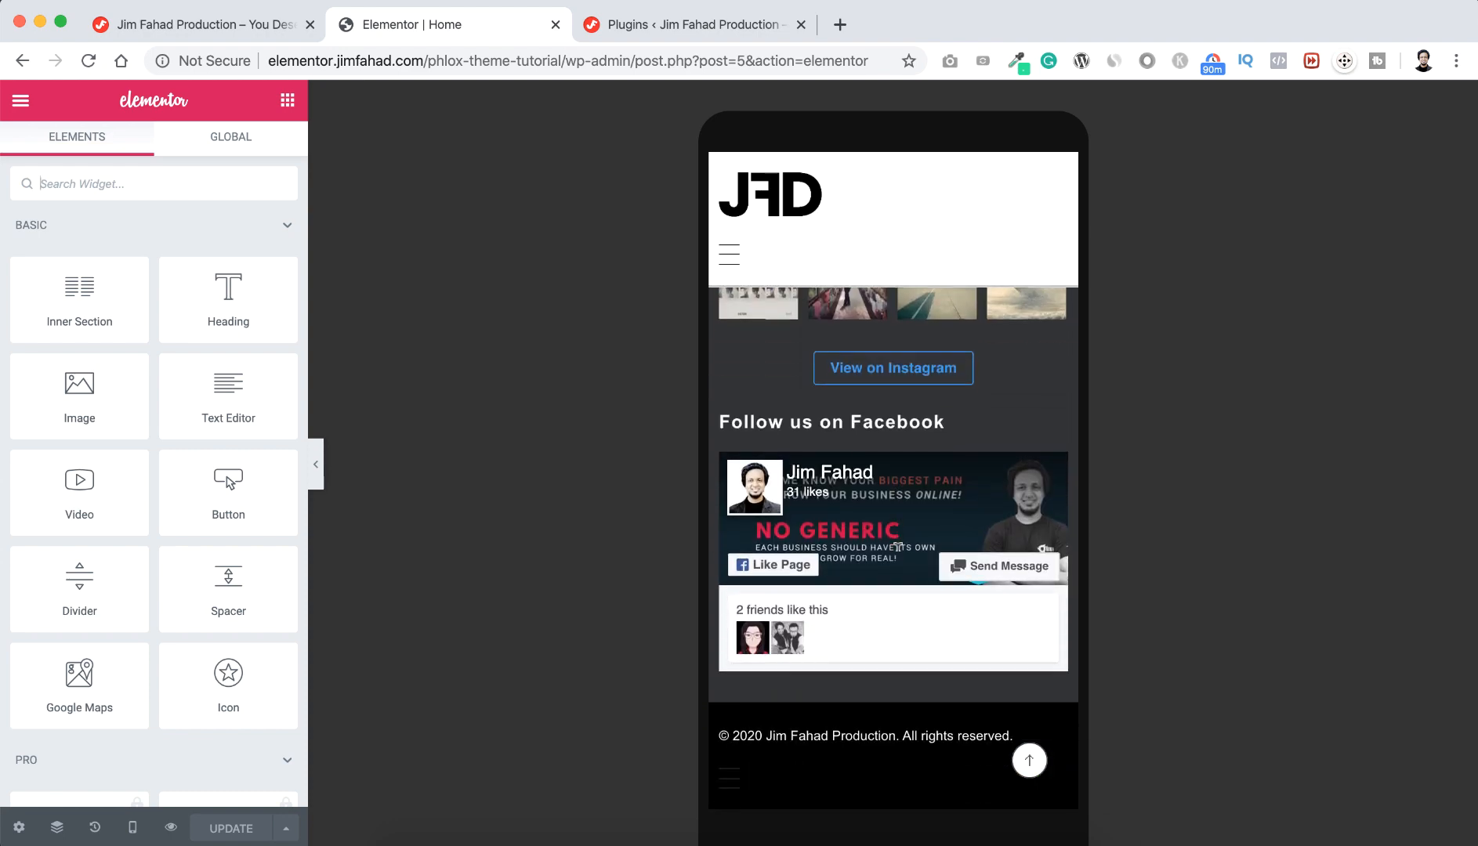
pyautogui.scroll(6, 899, 547)
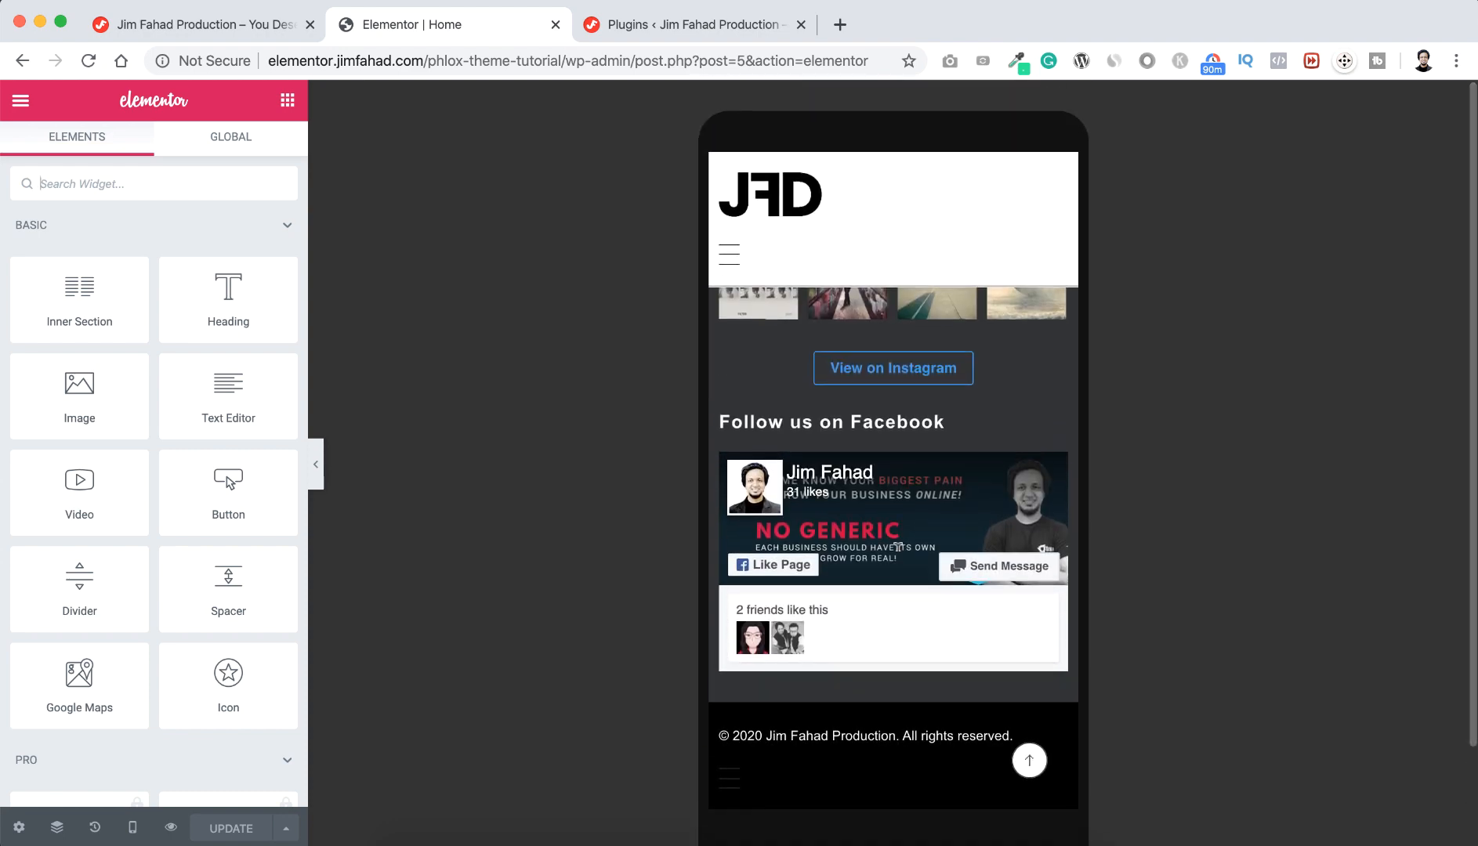
pyautogui.scroll(2, 899, 558)
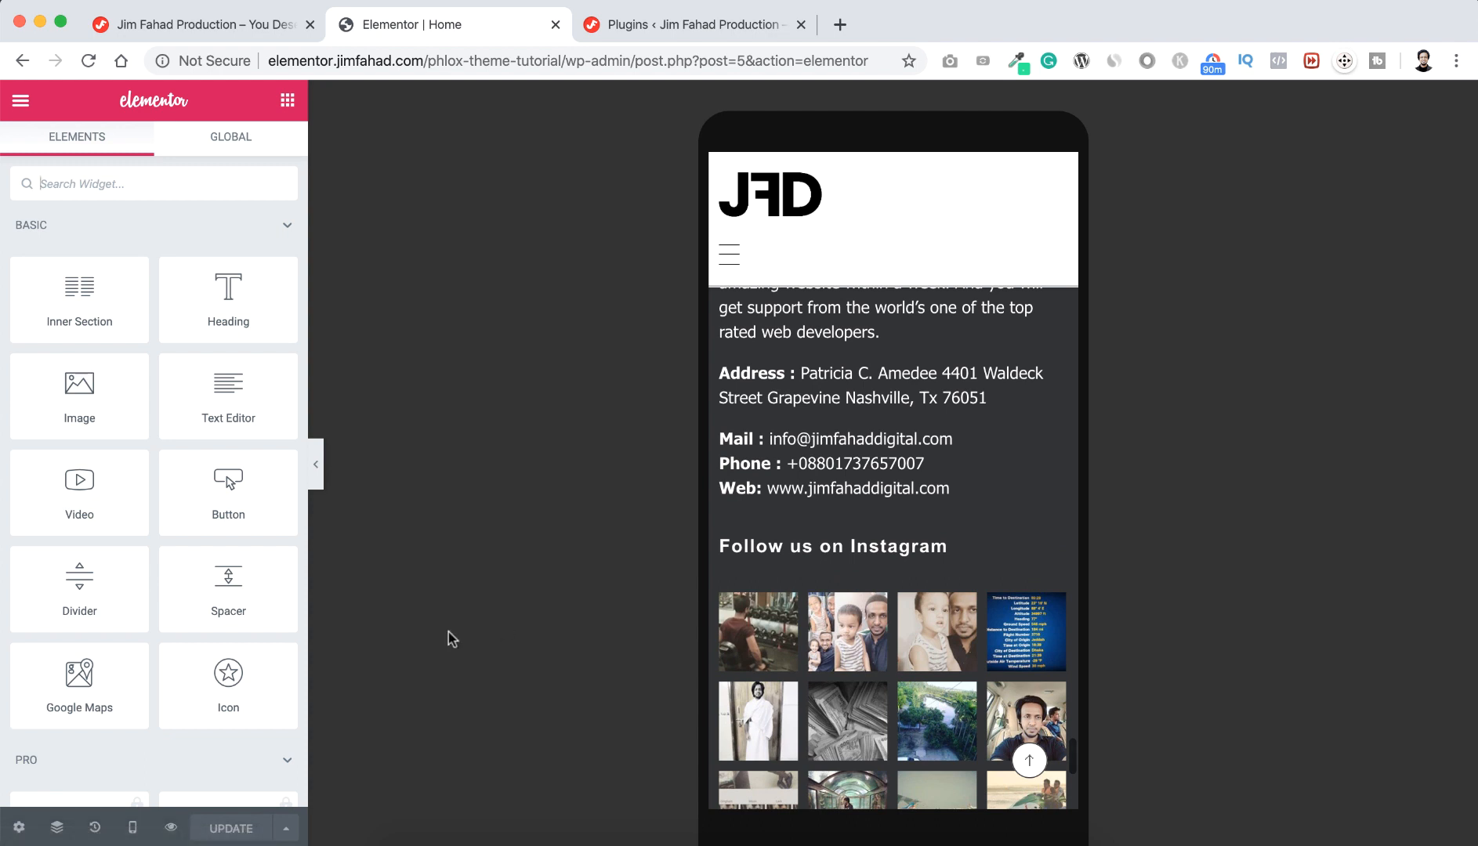
# Switch the homepage preview to the tablet view and examine the footer's columns and copyright bar
pyautogui.click(134, 828)
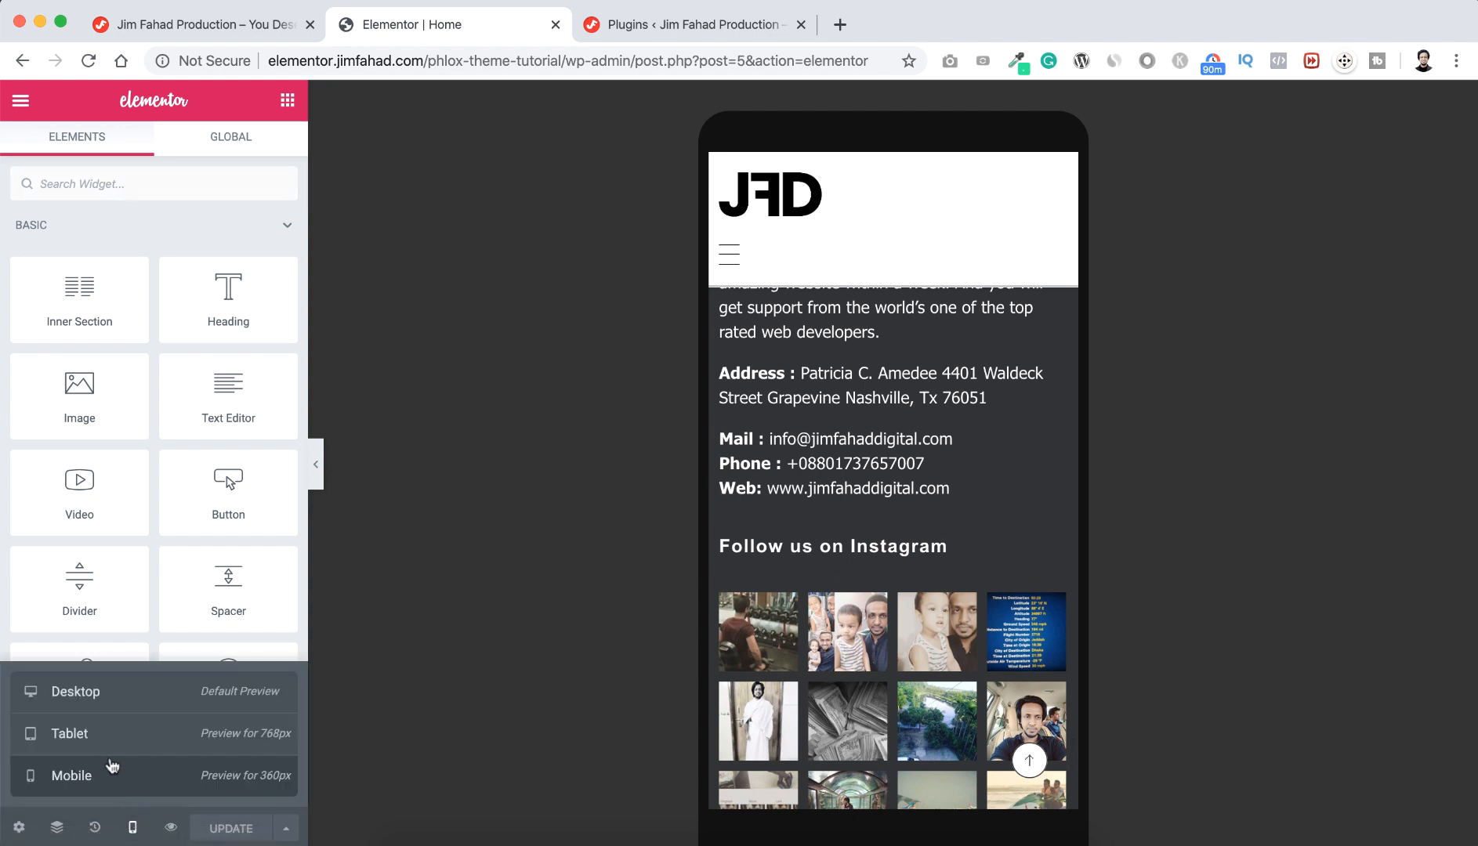
pyautogui.click(155, 734)
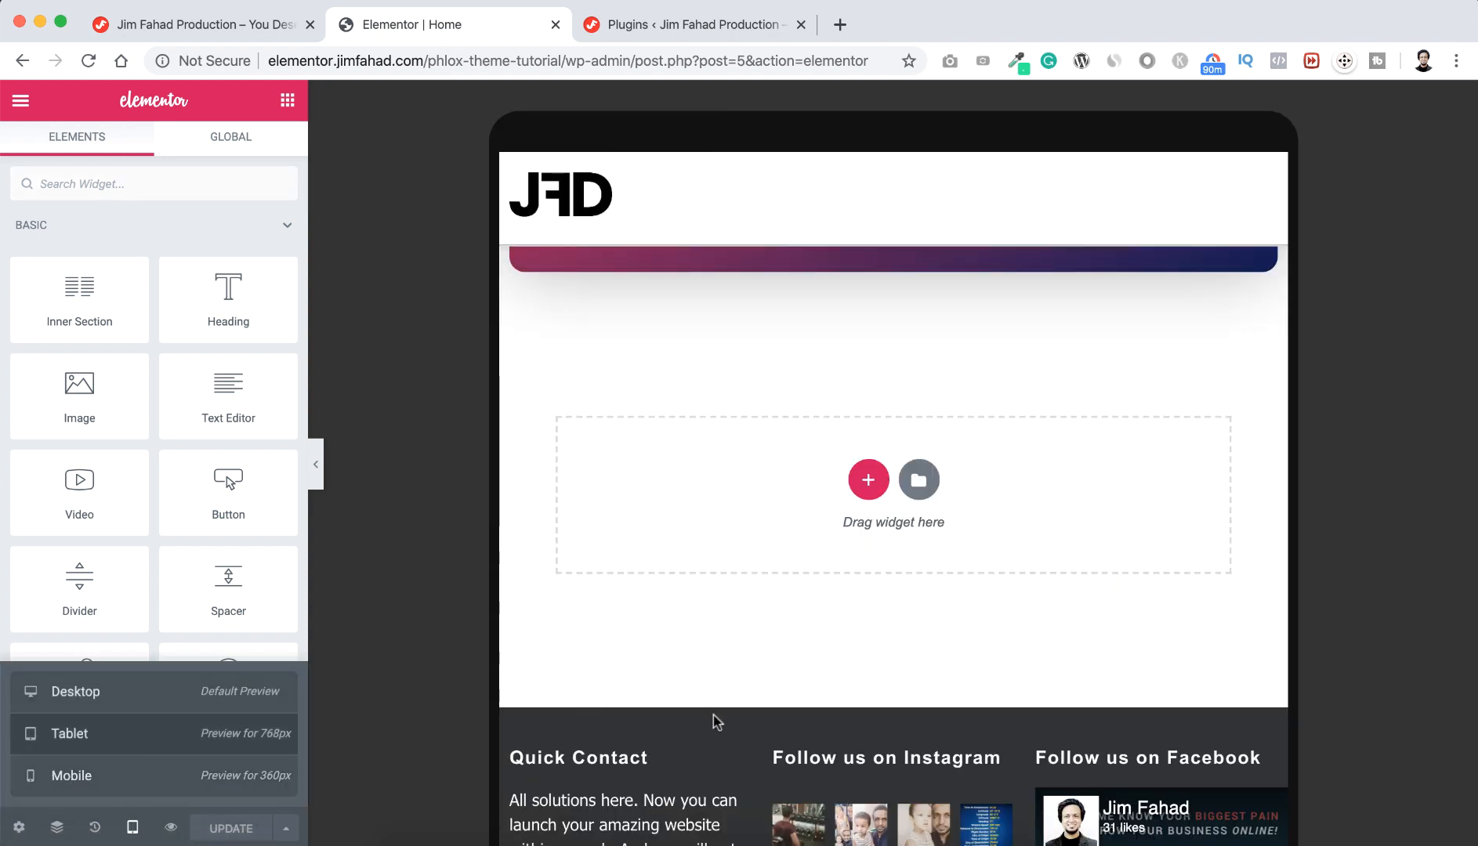
pyautogui.scroll(-4, 713, 721)
pyautogui.scroll(-3, 715, 723)
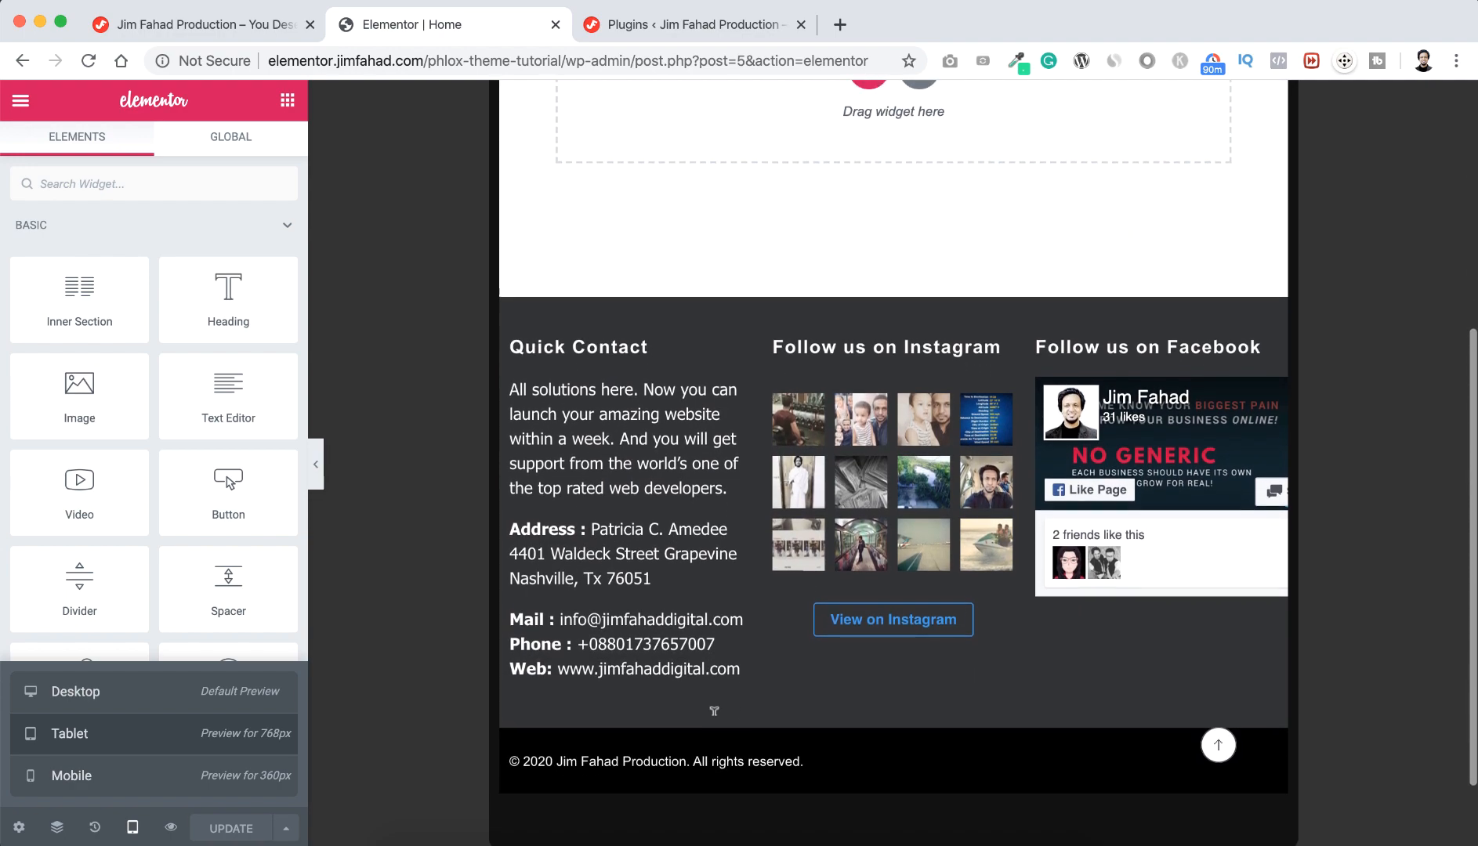
# Exit the homepage editor to the live page and open the JFD Header template in Elementor
pyautogui.scroll(2, 714, 711)
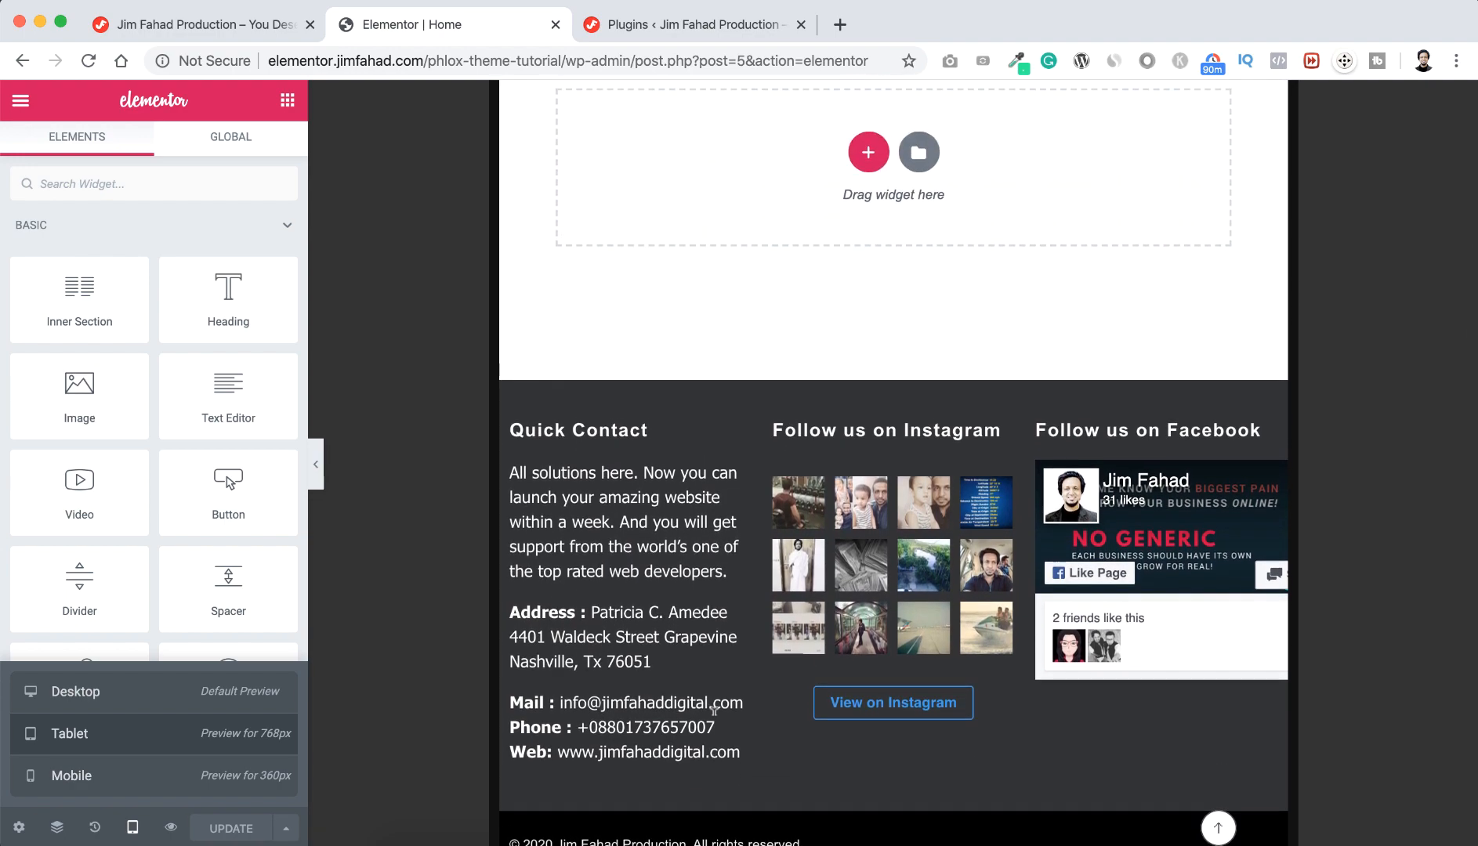
pyautogui.scroll(15, 877, 451)
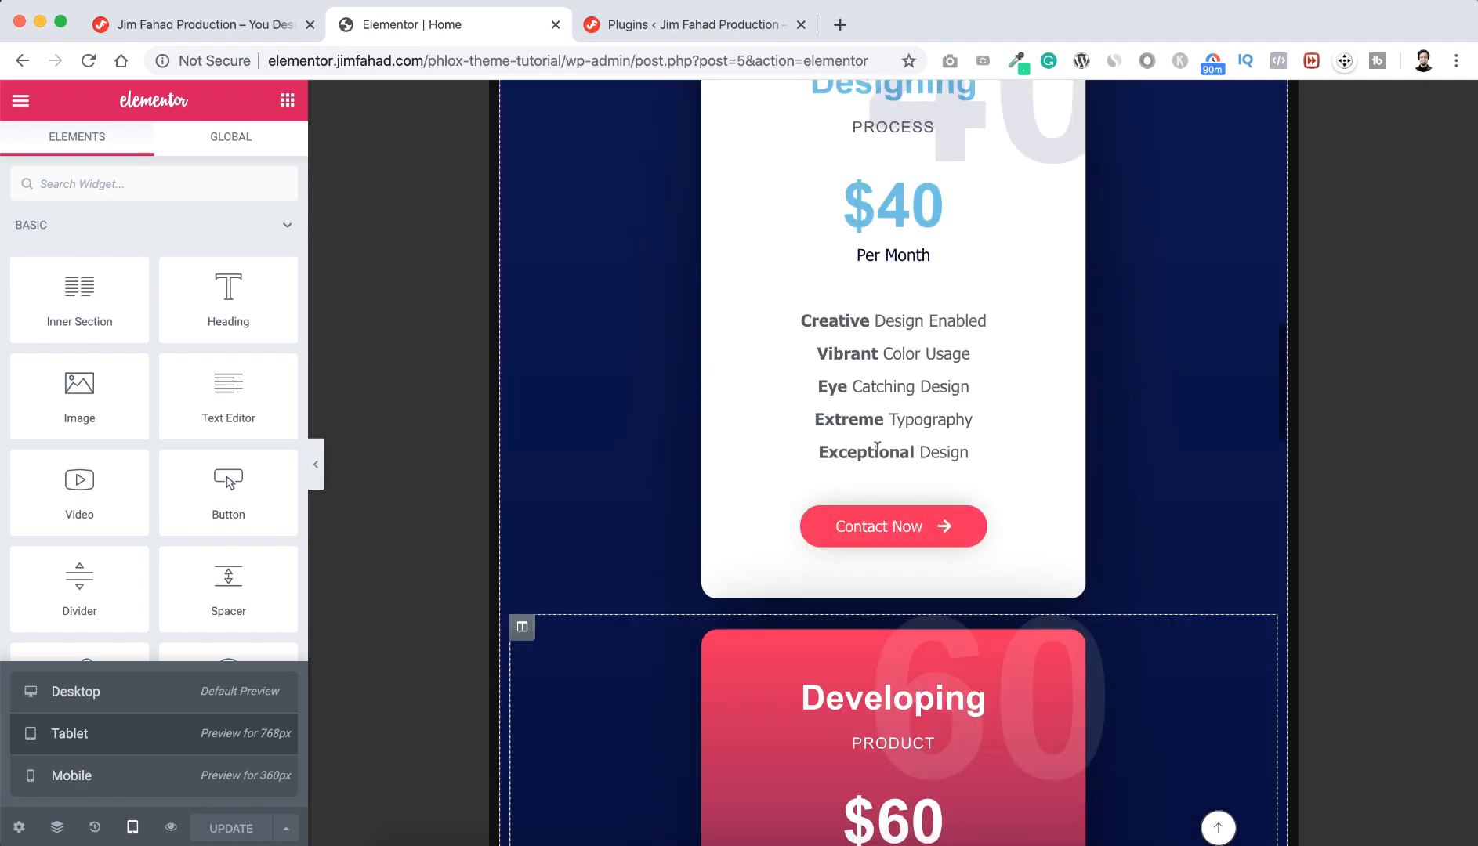
pyautogui.scroll(15, 877, 448)
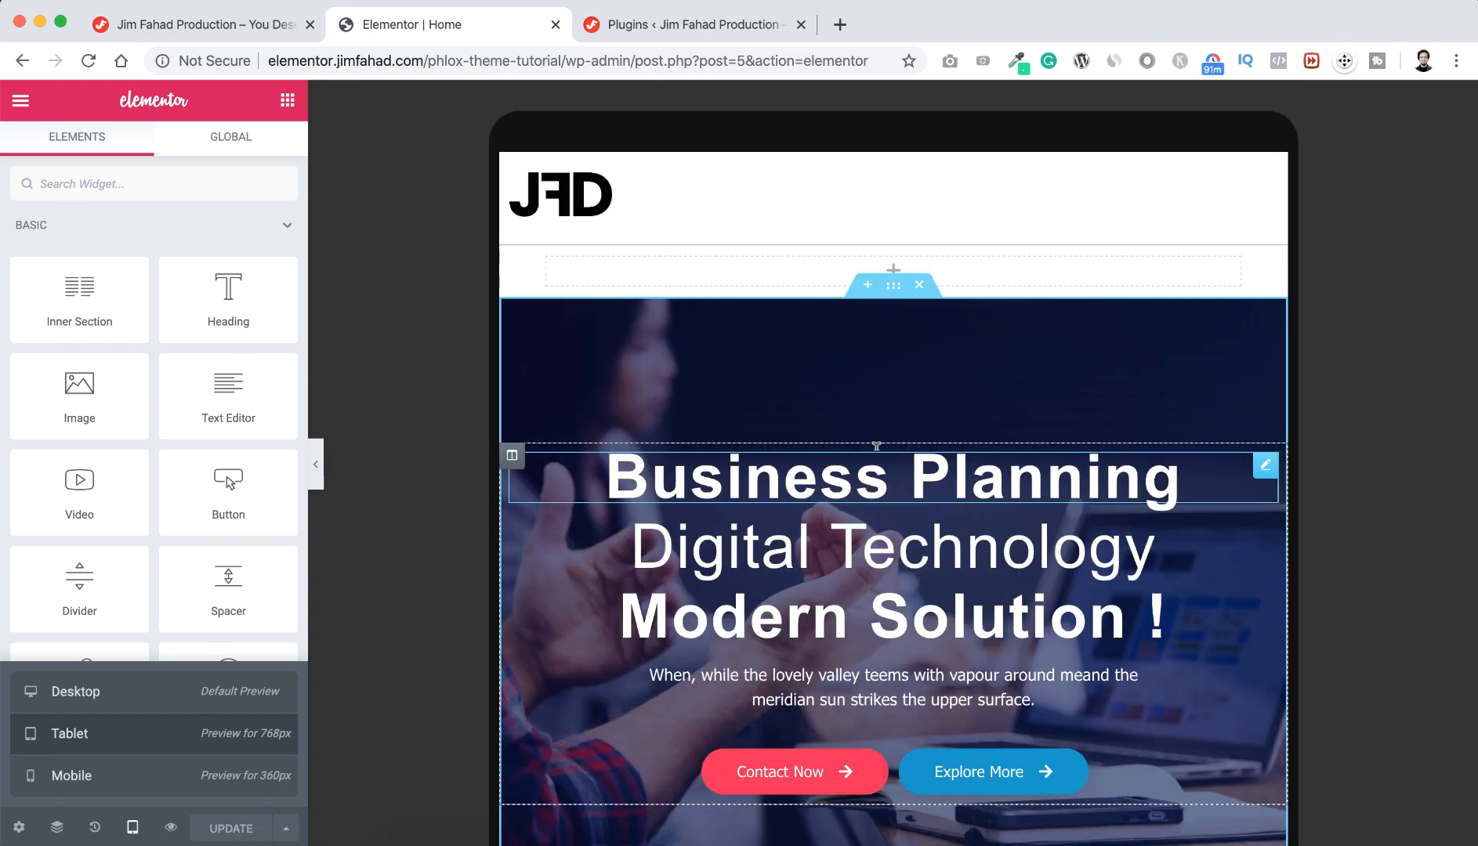
pyautogui.click(21, 100)
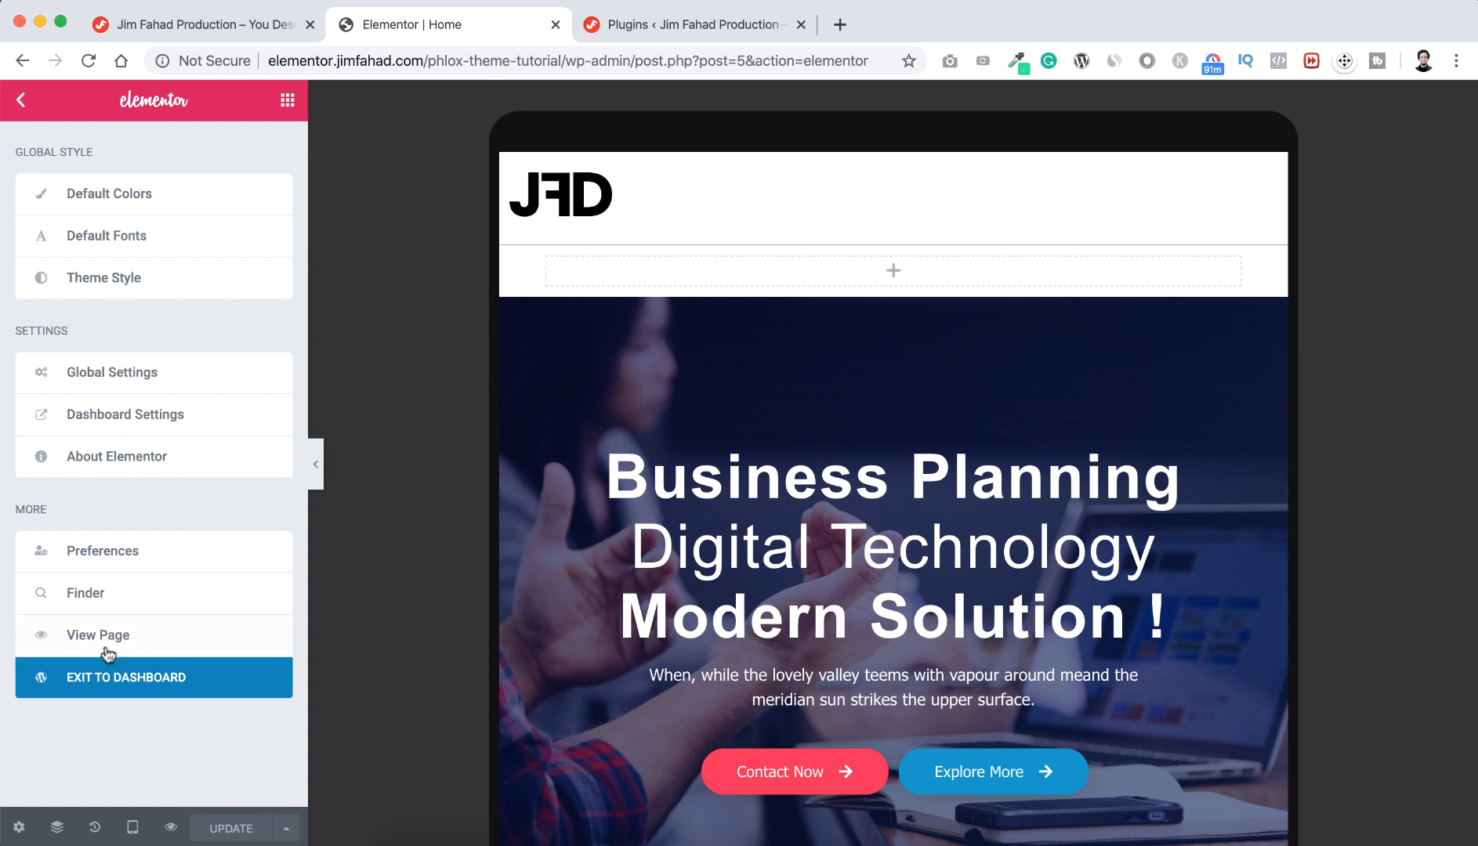
pyautogui.click(109, 679)
pyautogui.moveTo(658, 96)
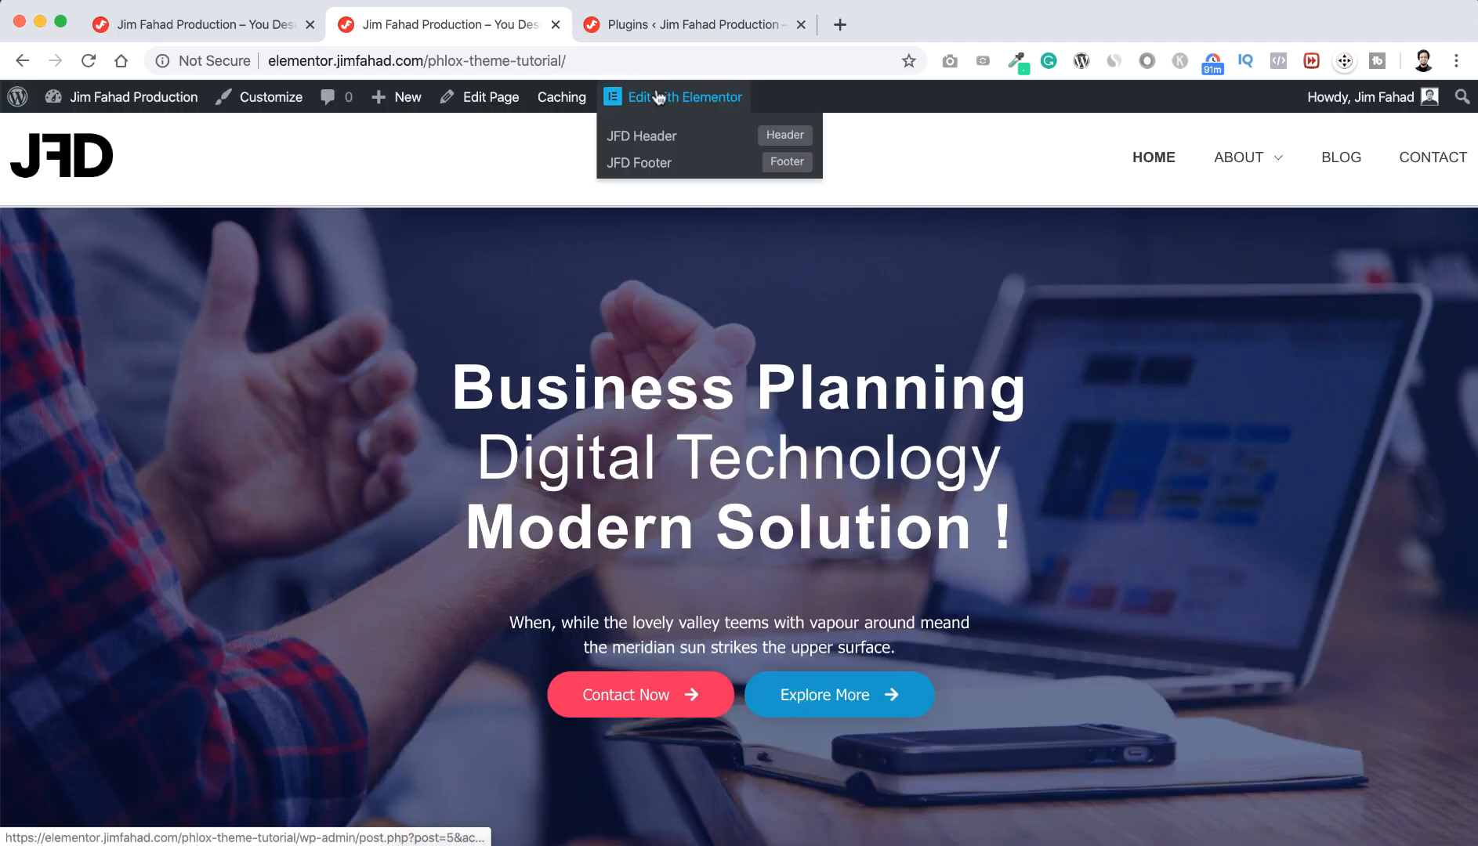
pyautogui.click(659, 141)
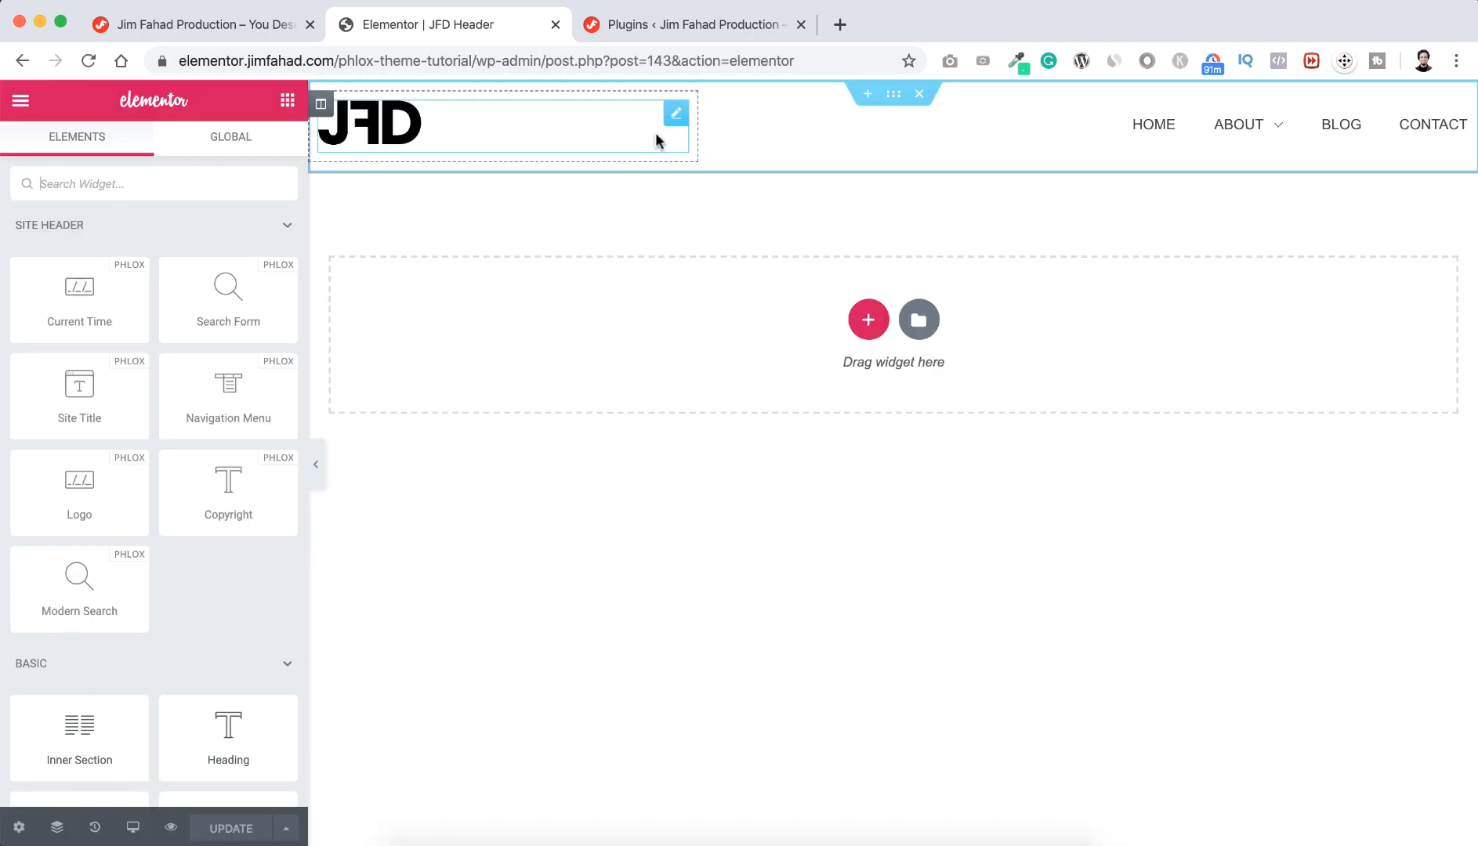
# Check the JFD Header template in the 768 px tablet view, then return to the desktop view
pyautogui.click(132, 829)
pyautogui.click(131, 749)
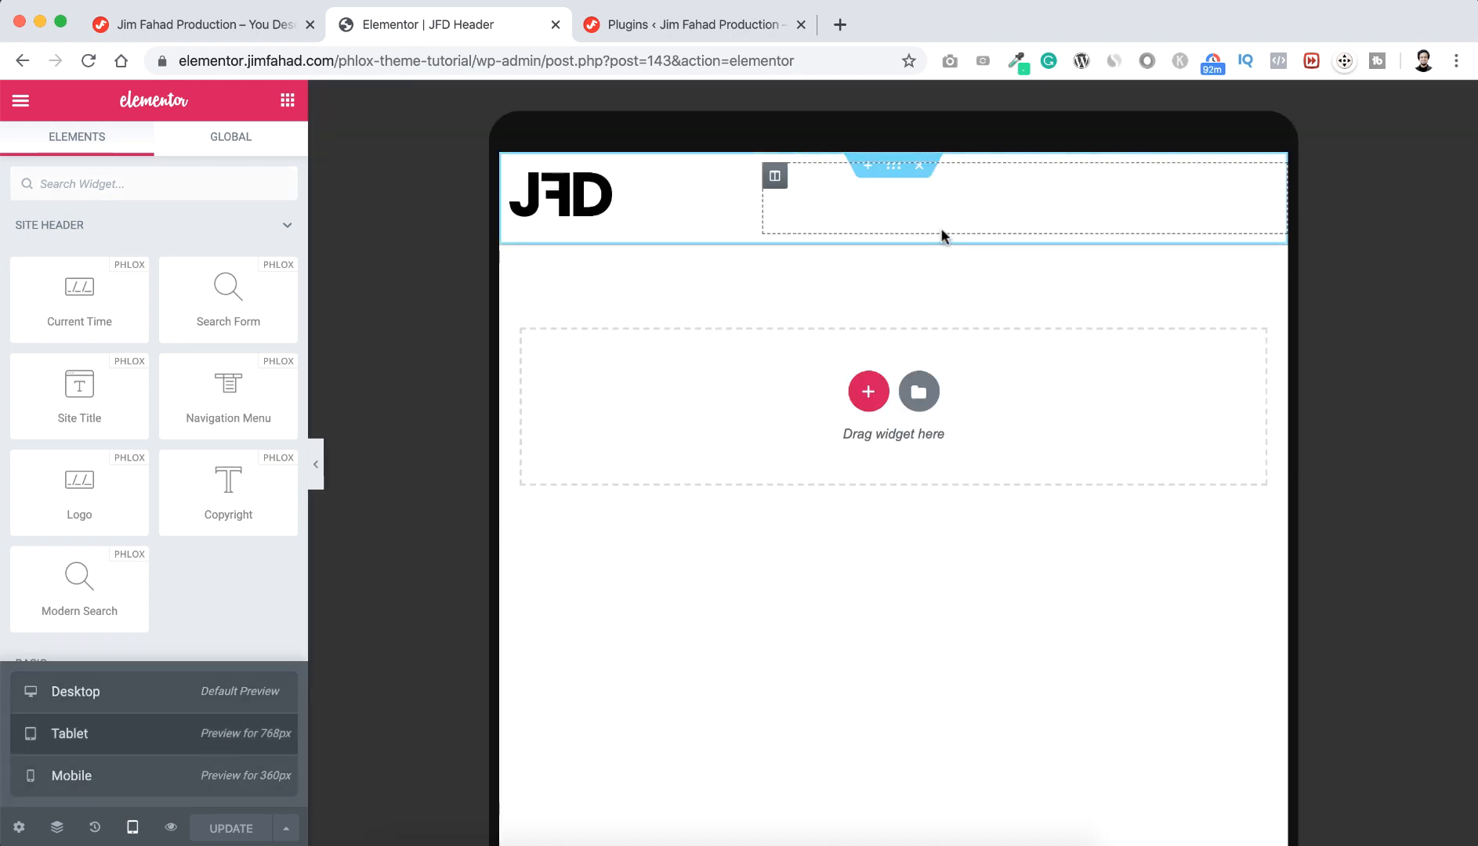
pyautogui.click(174, 702)
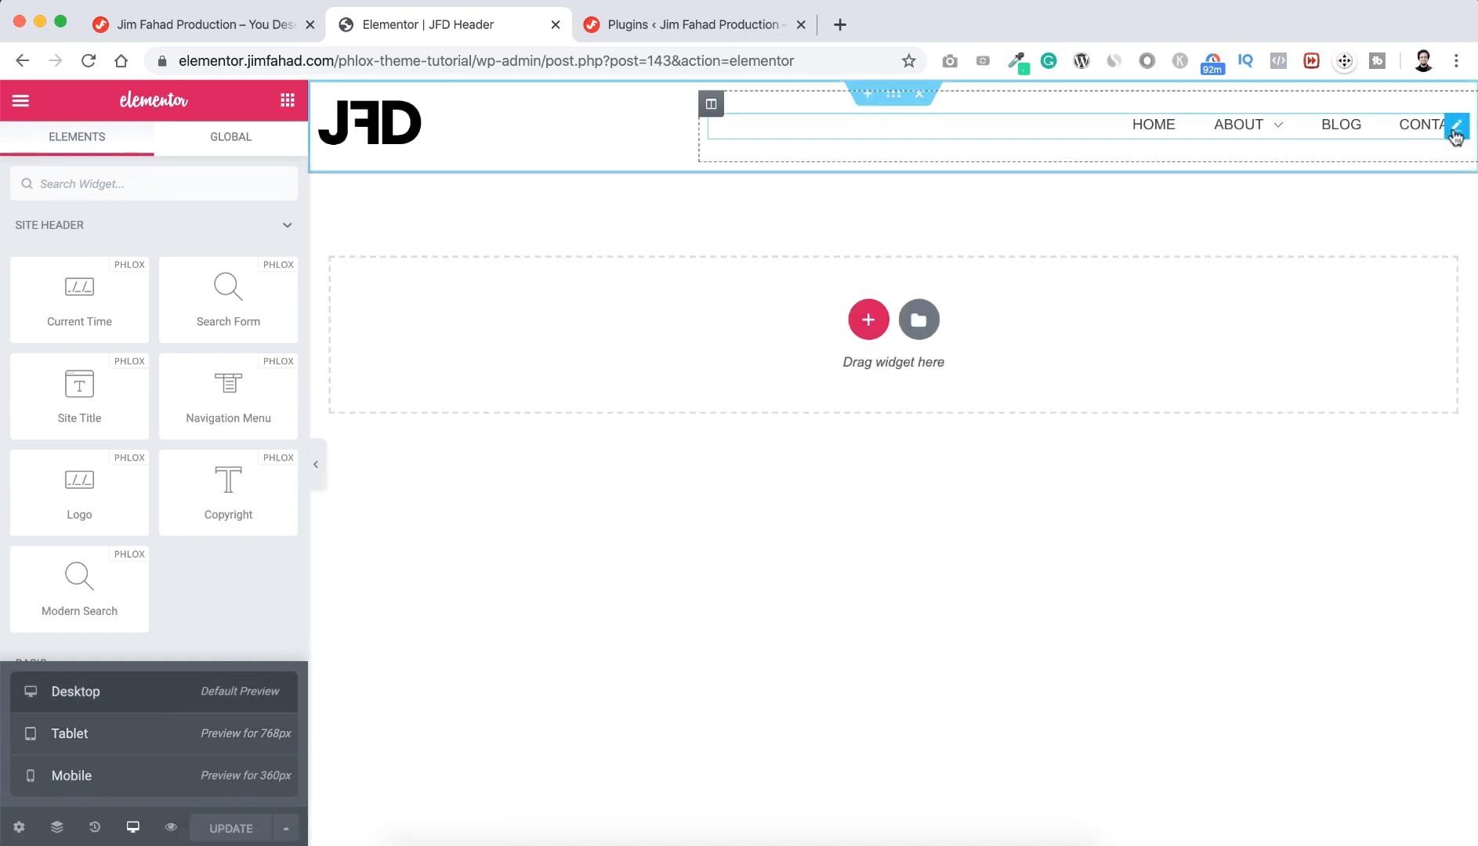
# Set the navigation menu's mobile menu to display on Tablet (1024px and lower) with the FullScreen on entire page type
pyautogui.click(1456, 126)
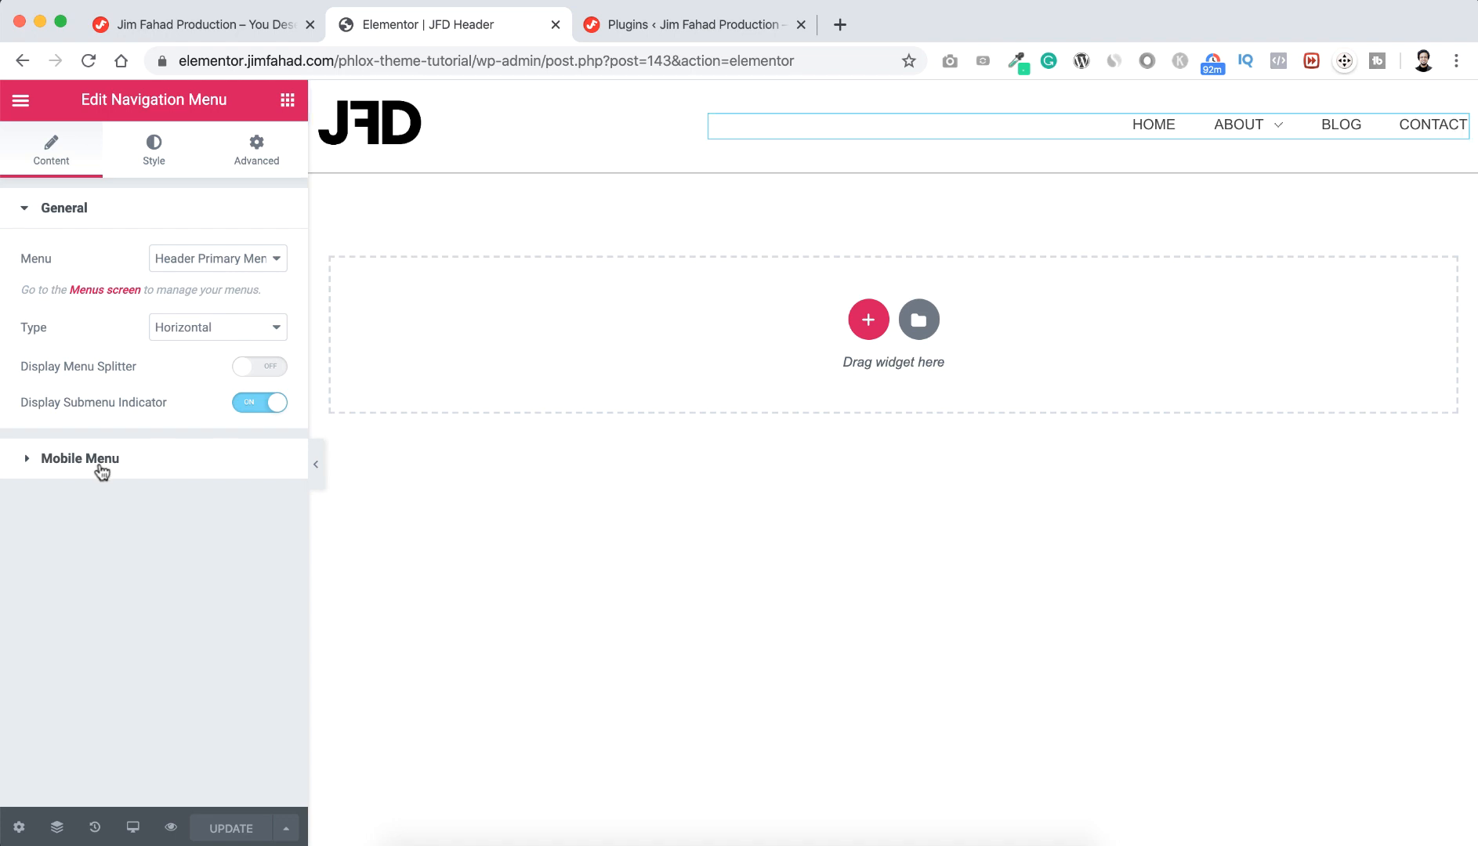
pyautogui.click(131, 470)
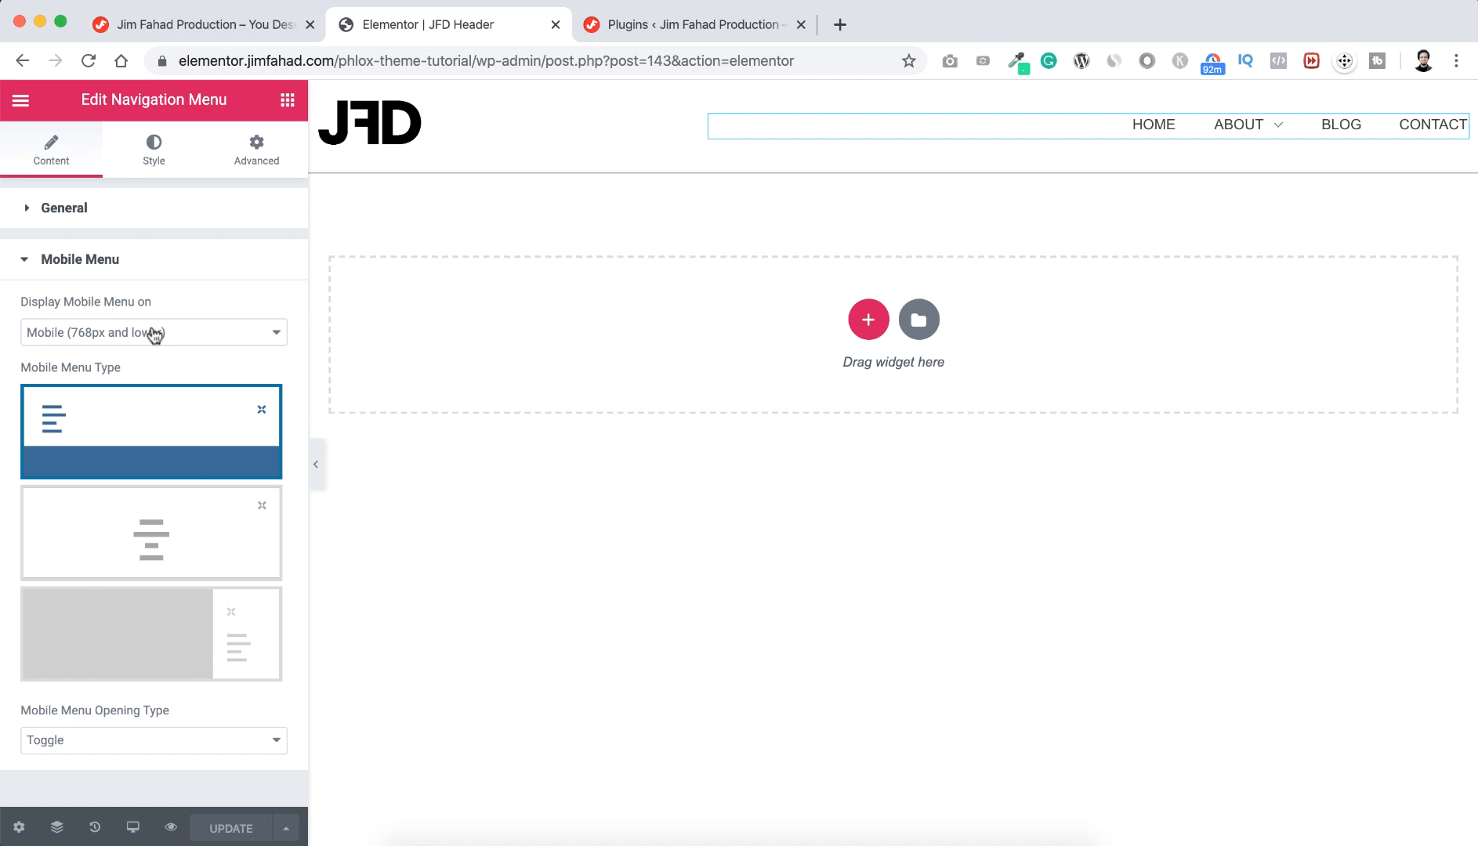
pyautogui.click(153, 333)
pyautogui.click(132, 351)
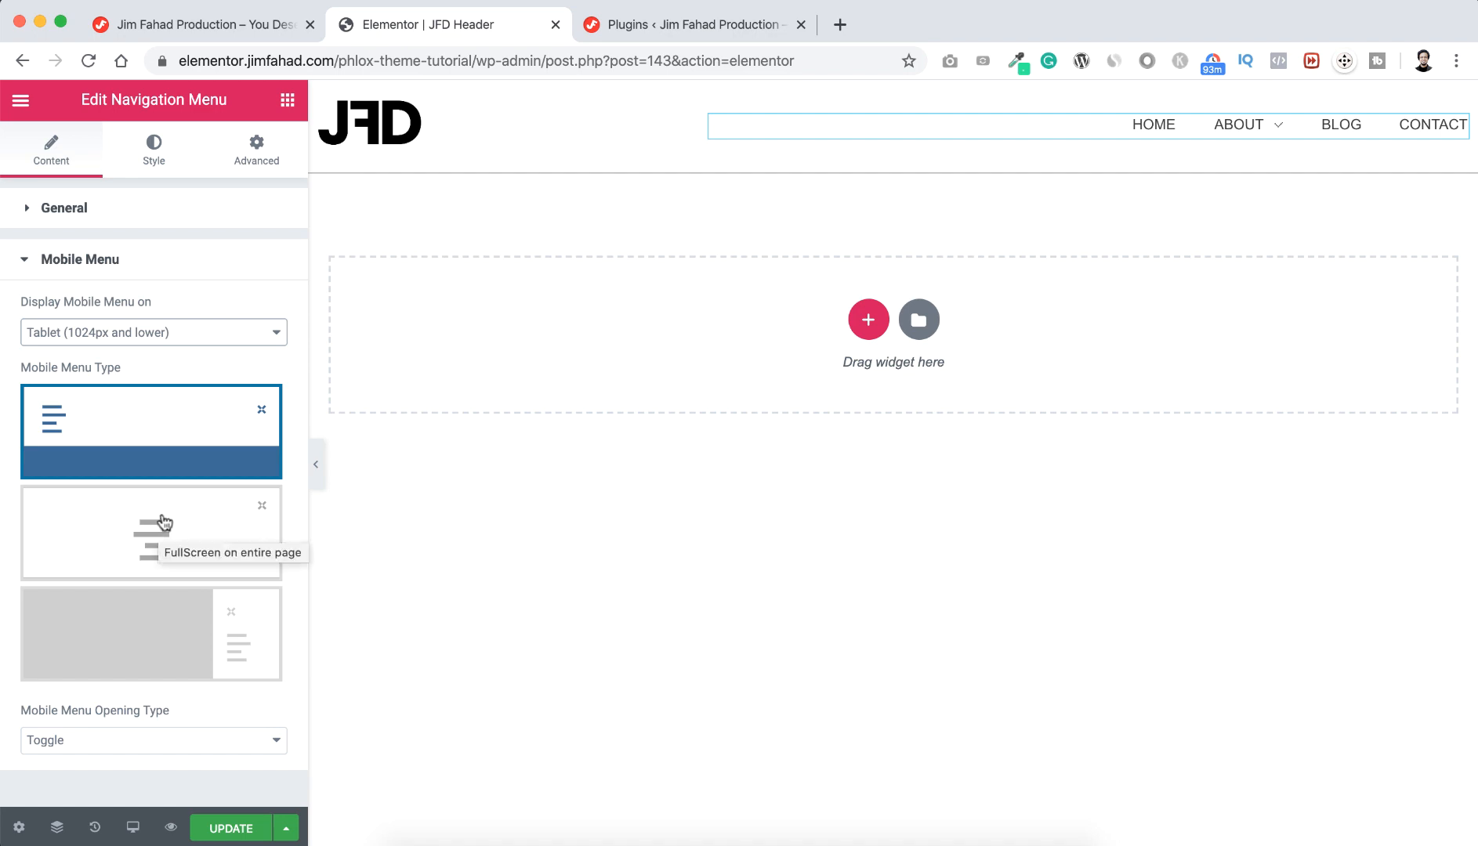
pyautogui.click(167, 534)
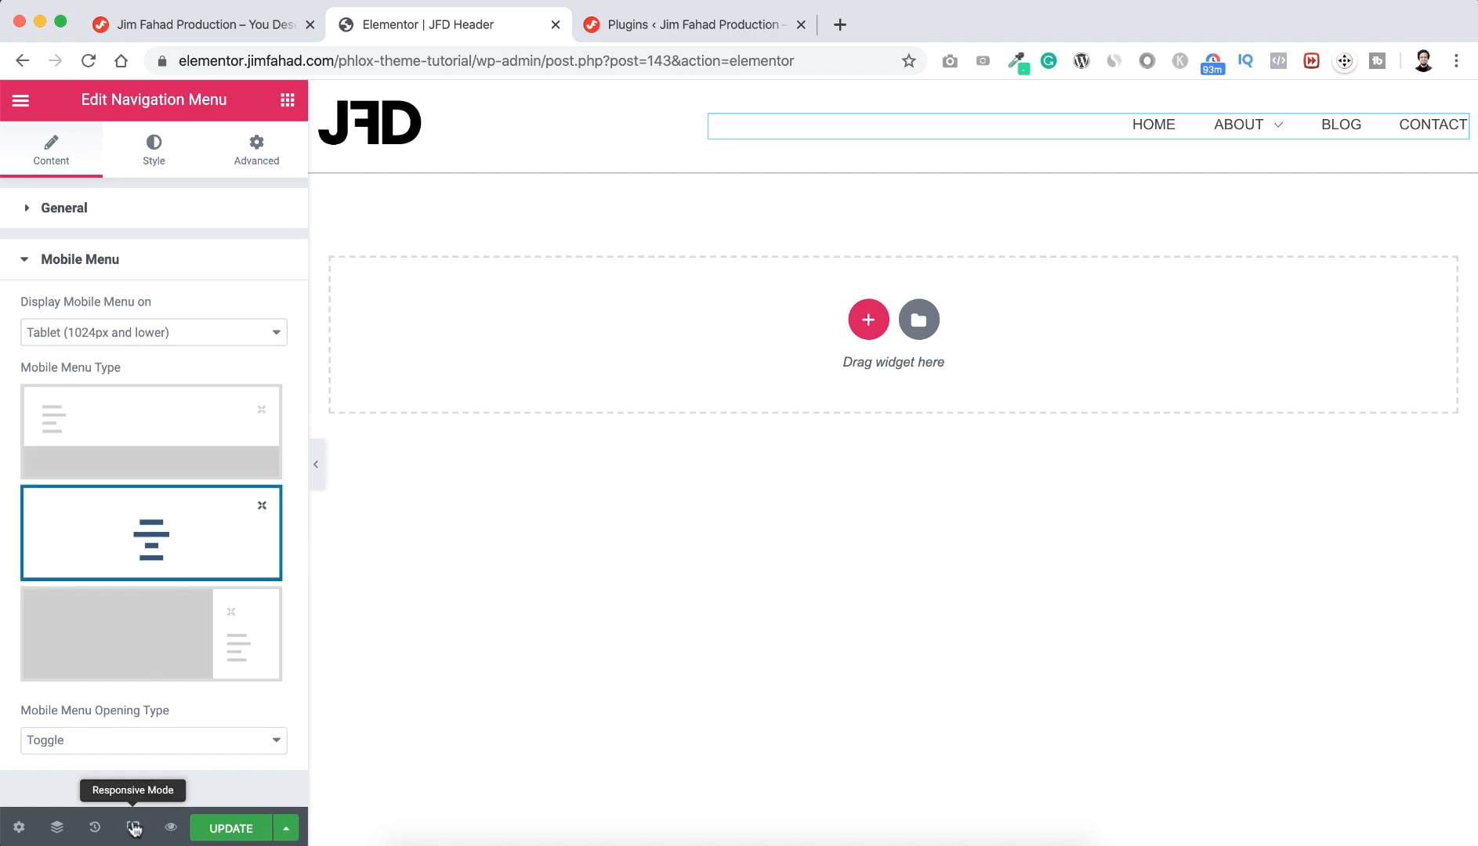
# Preview the header in the tablet view, open the full-screen menu, expand and collapse ABOUT, and close the menu
pyautogui.click(134, 828)
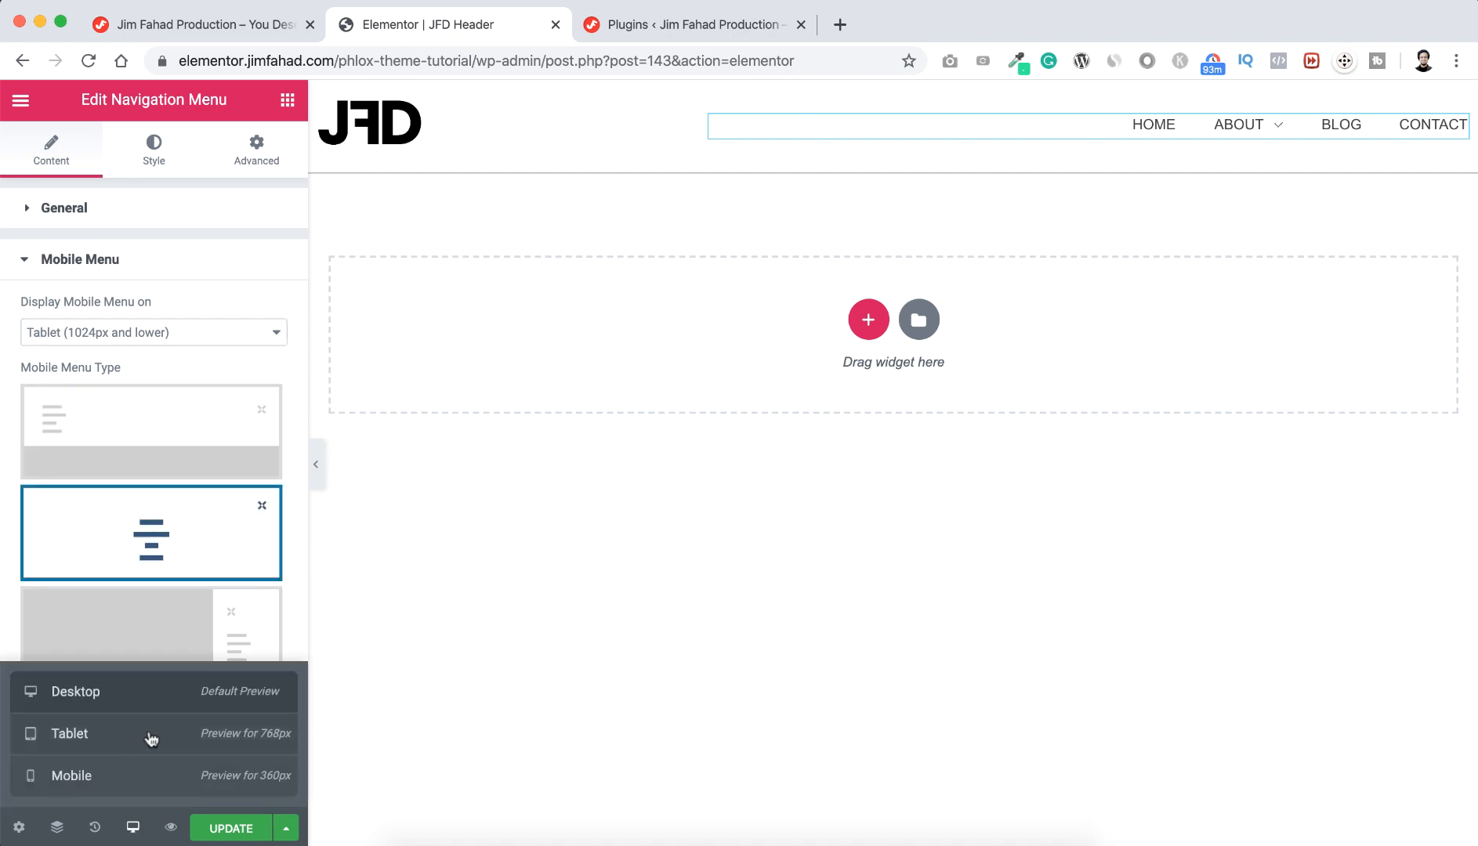
pyautogui.click(135, 743)
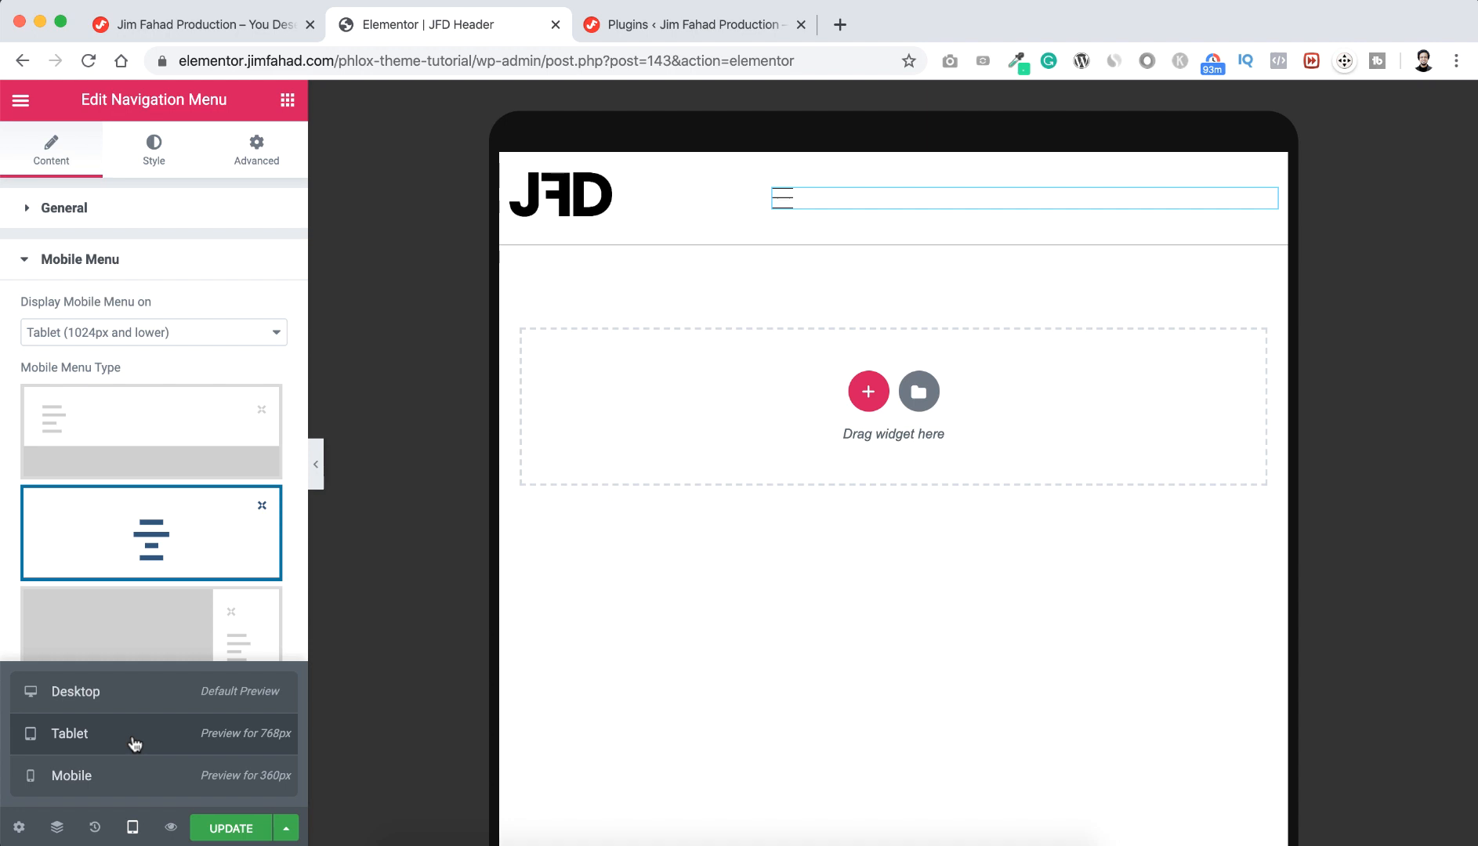
pyautogui.click(783, 206)
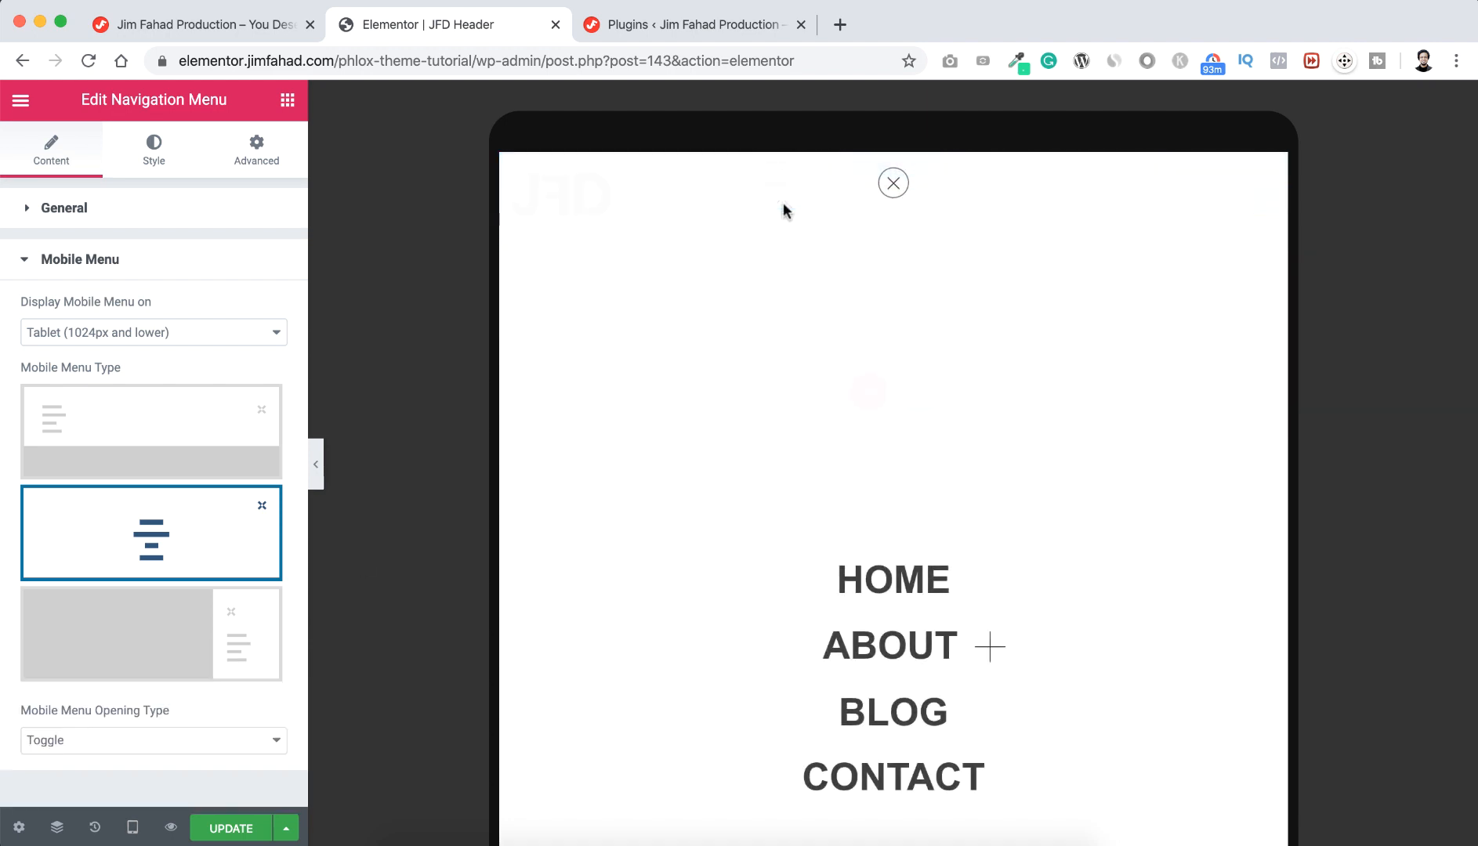
pyautogui.scroll(-2, 1360, 502)
pyautogui.scroll(-1, 1362, 501)
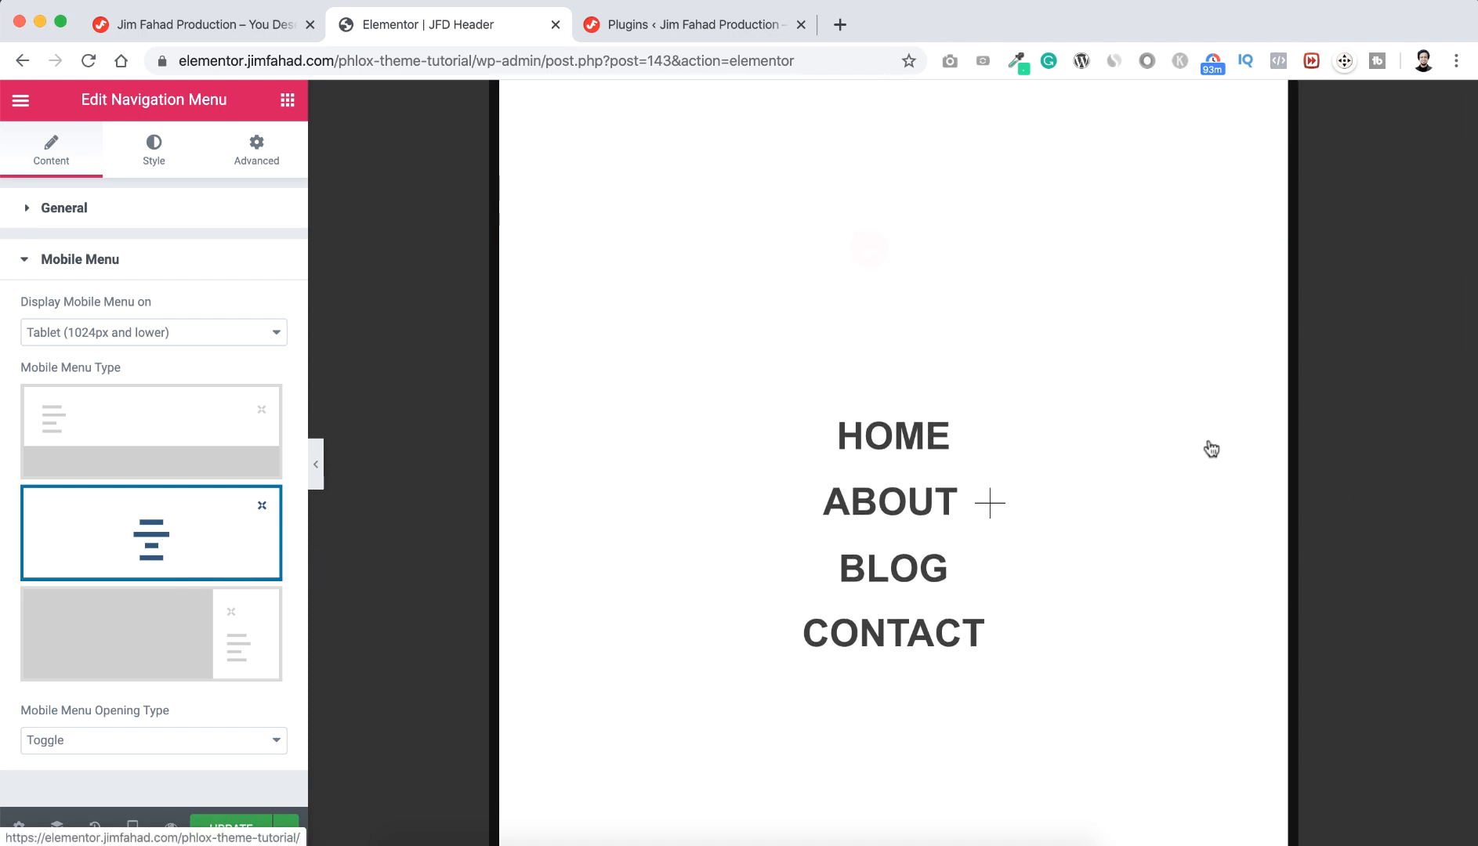
pyautogui.scroll(-1, 1325, 509)
pyautogui.scroll(-3, 1342, 525)
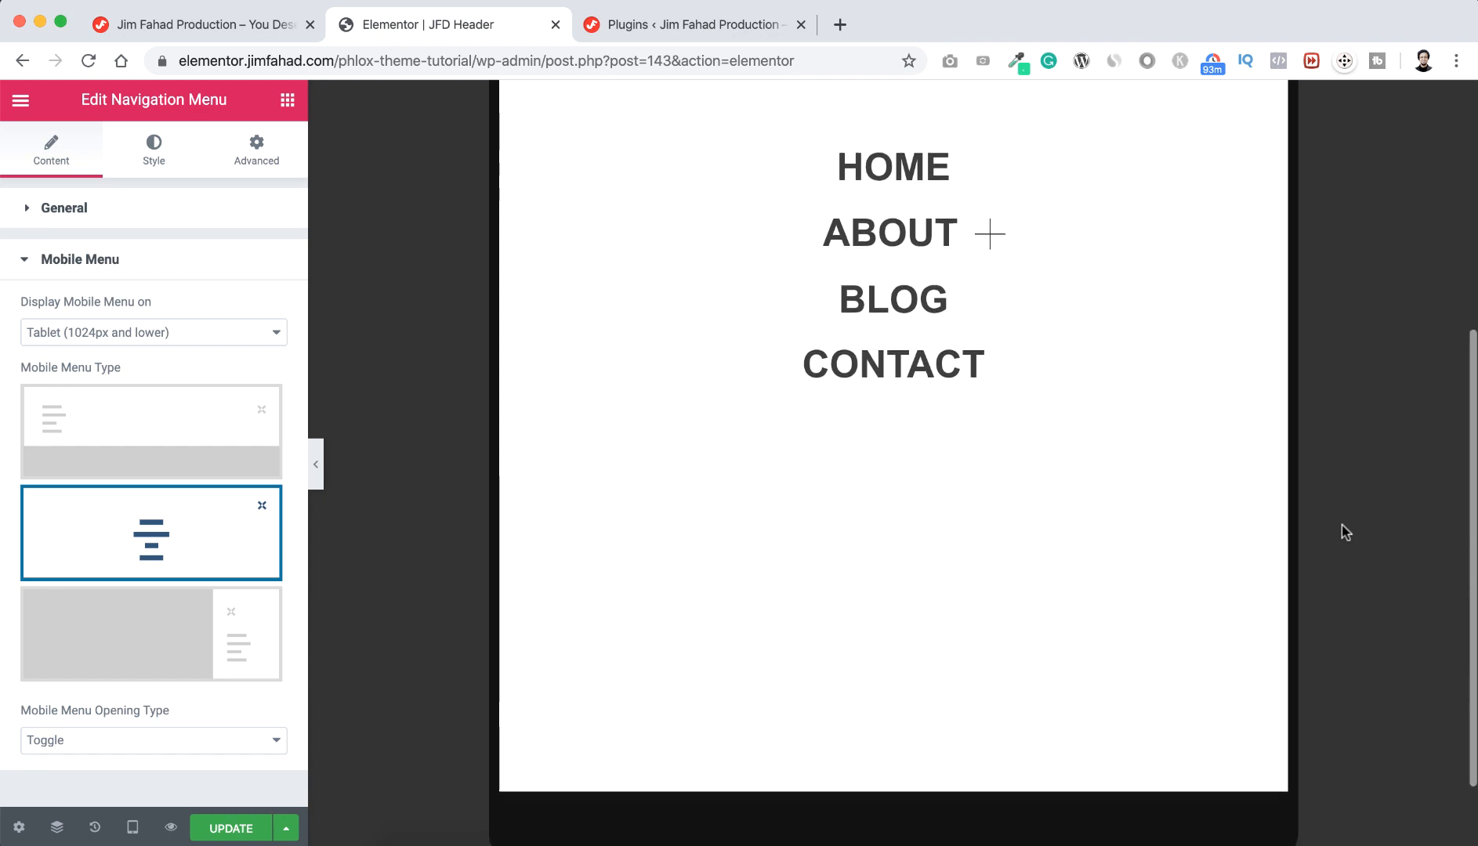
pyautogui.scroll(5, 1342, 525)
pyautogui.click(990, 578)
pyautogui.click(986, 474)
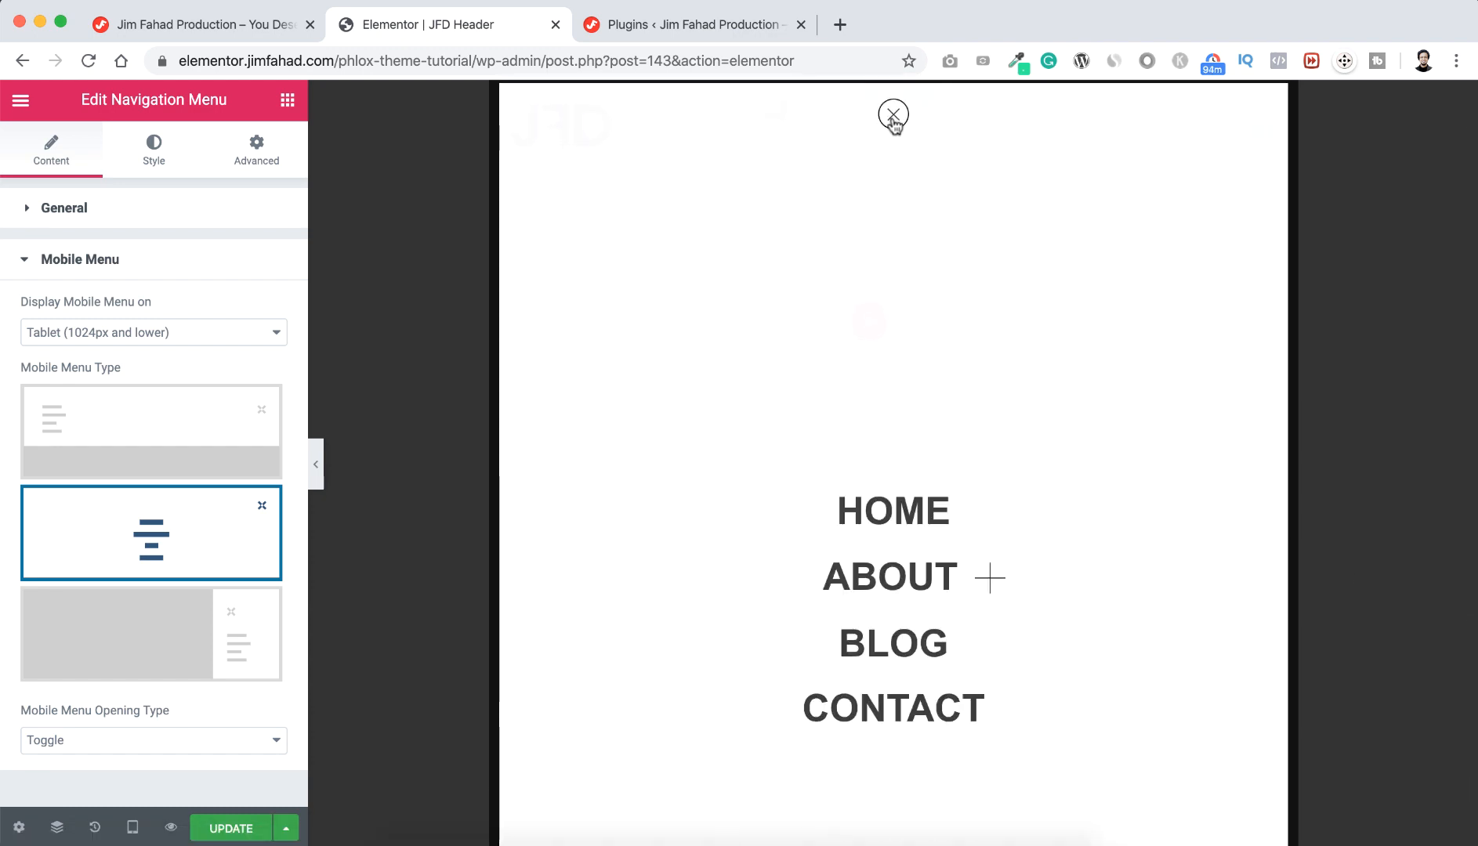
pyautogui.click(893, 116)
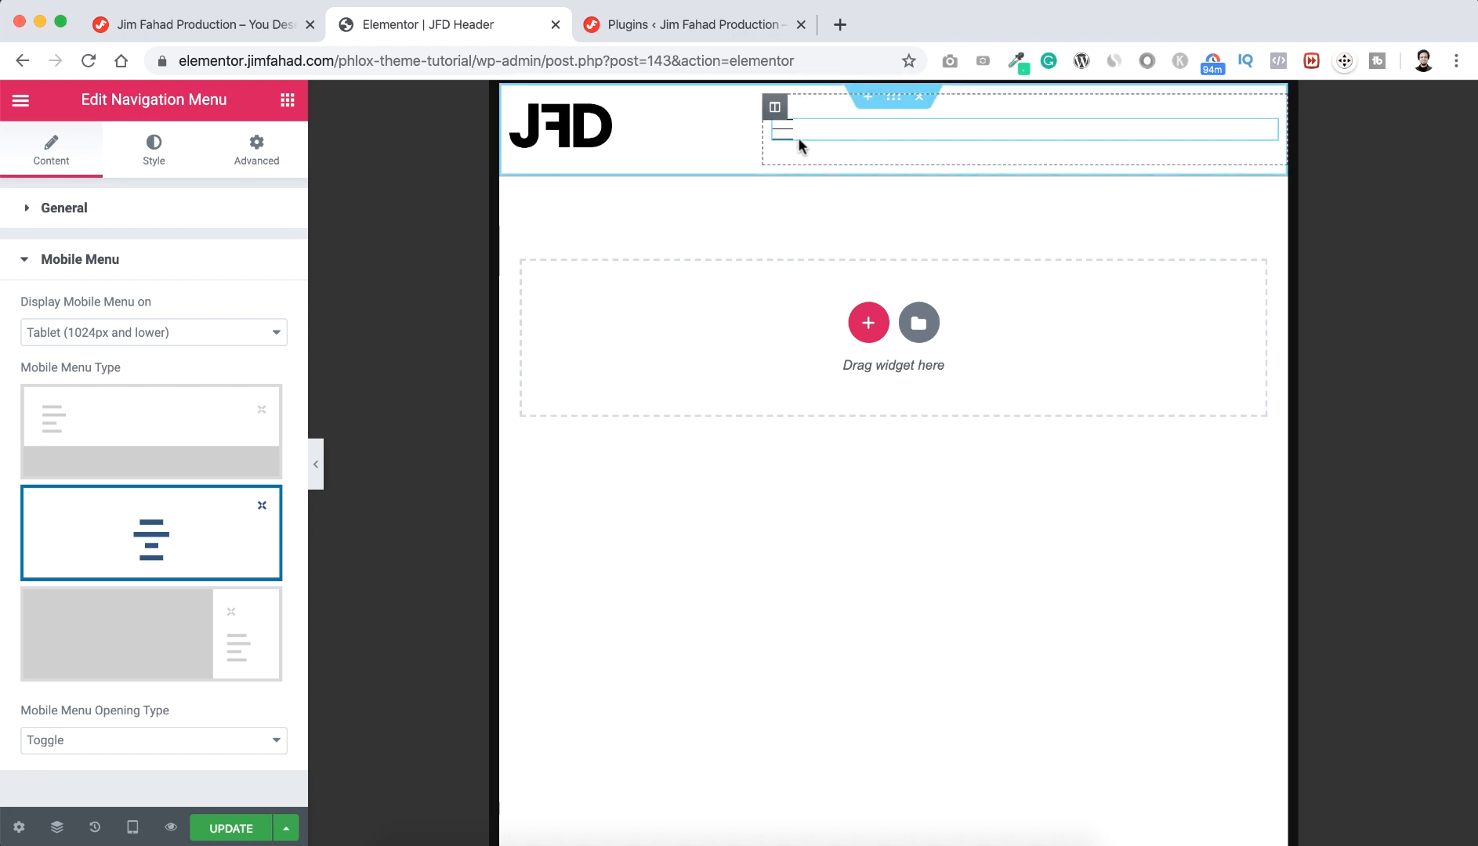
# Preview the header in the 360 px mobile view, then open and close its full-screen menu
pyautogui.click(134, 837)
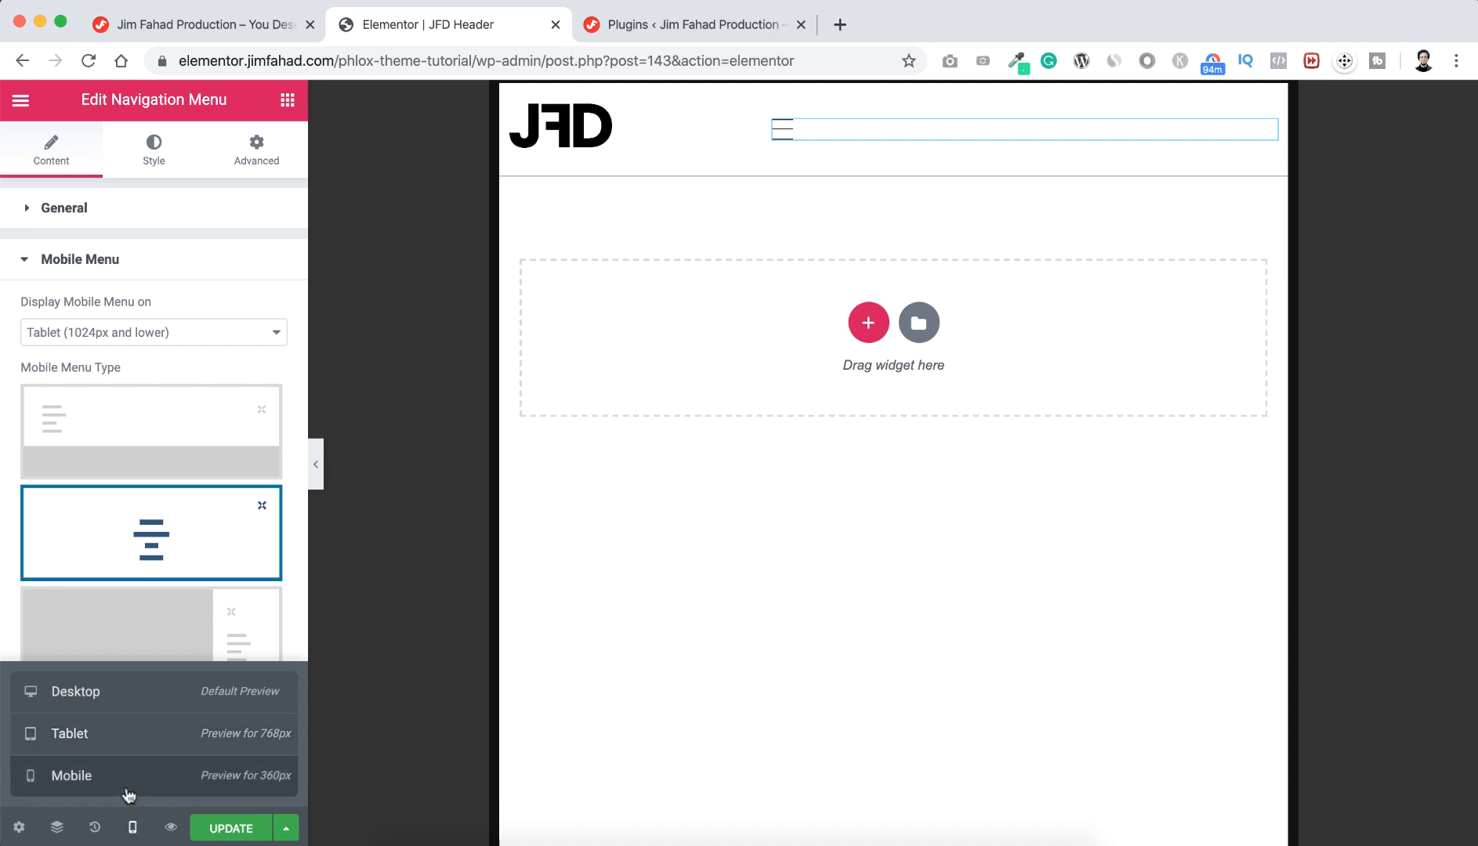
pyautogui.click(163, 764)
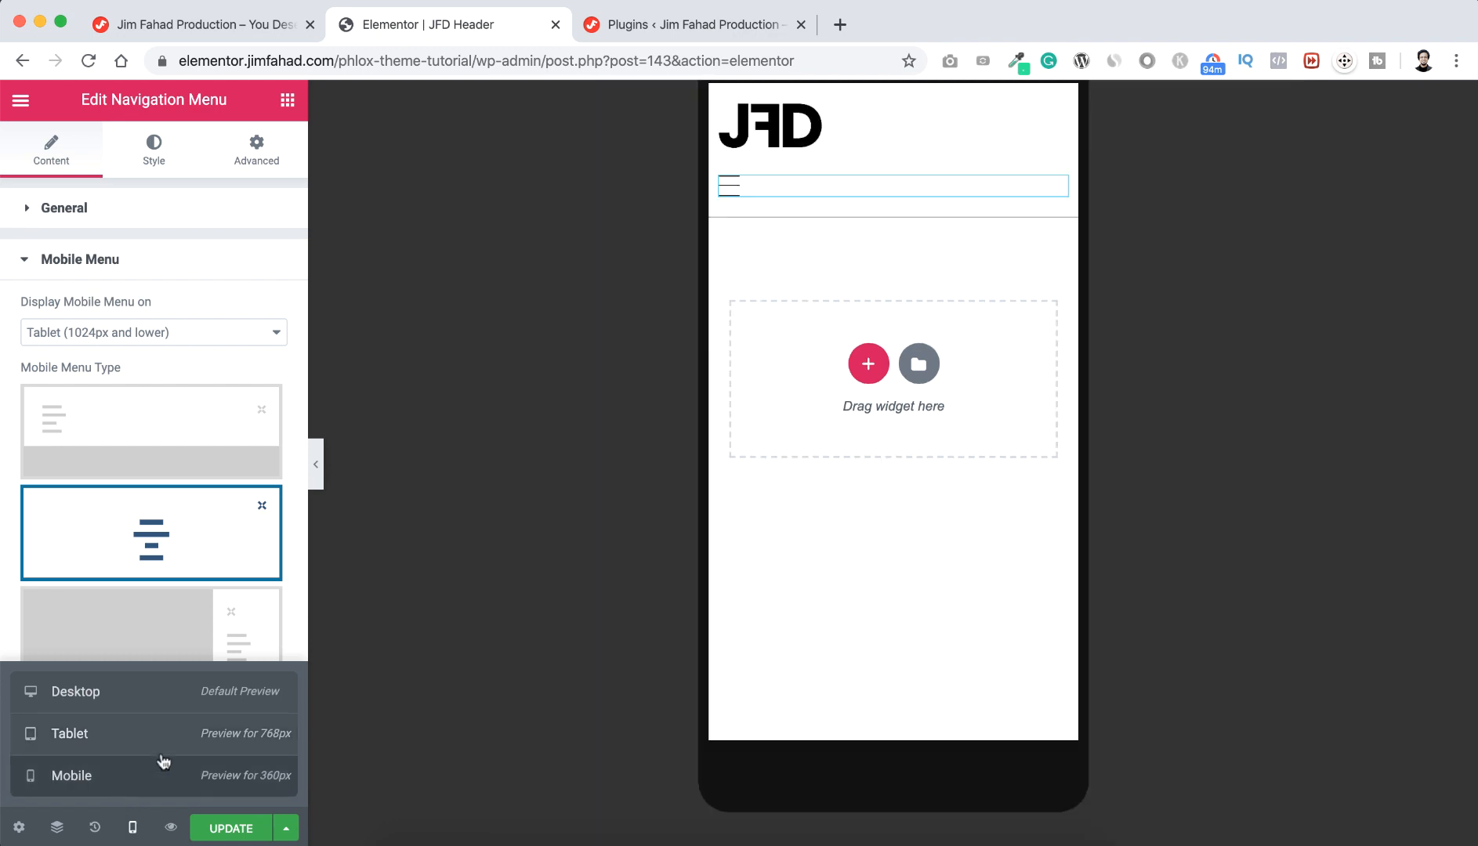
pyautogui.click(737, 192)
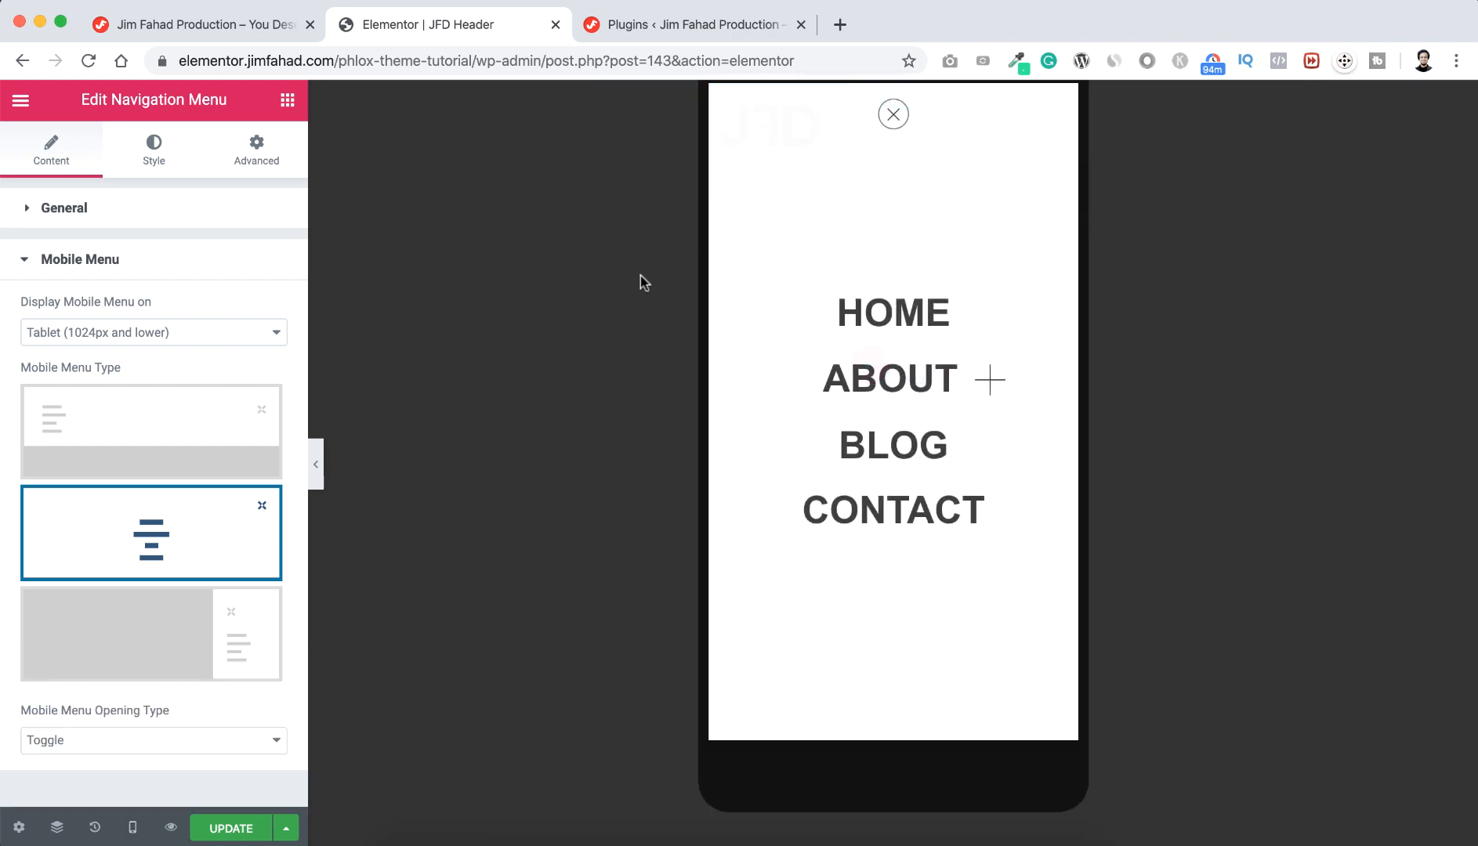
pyautogui.scroll(1, 639, 276)
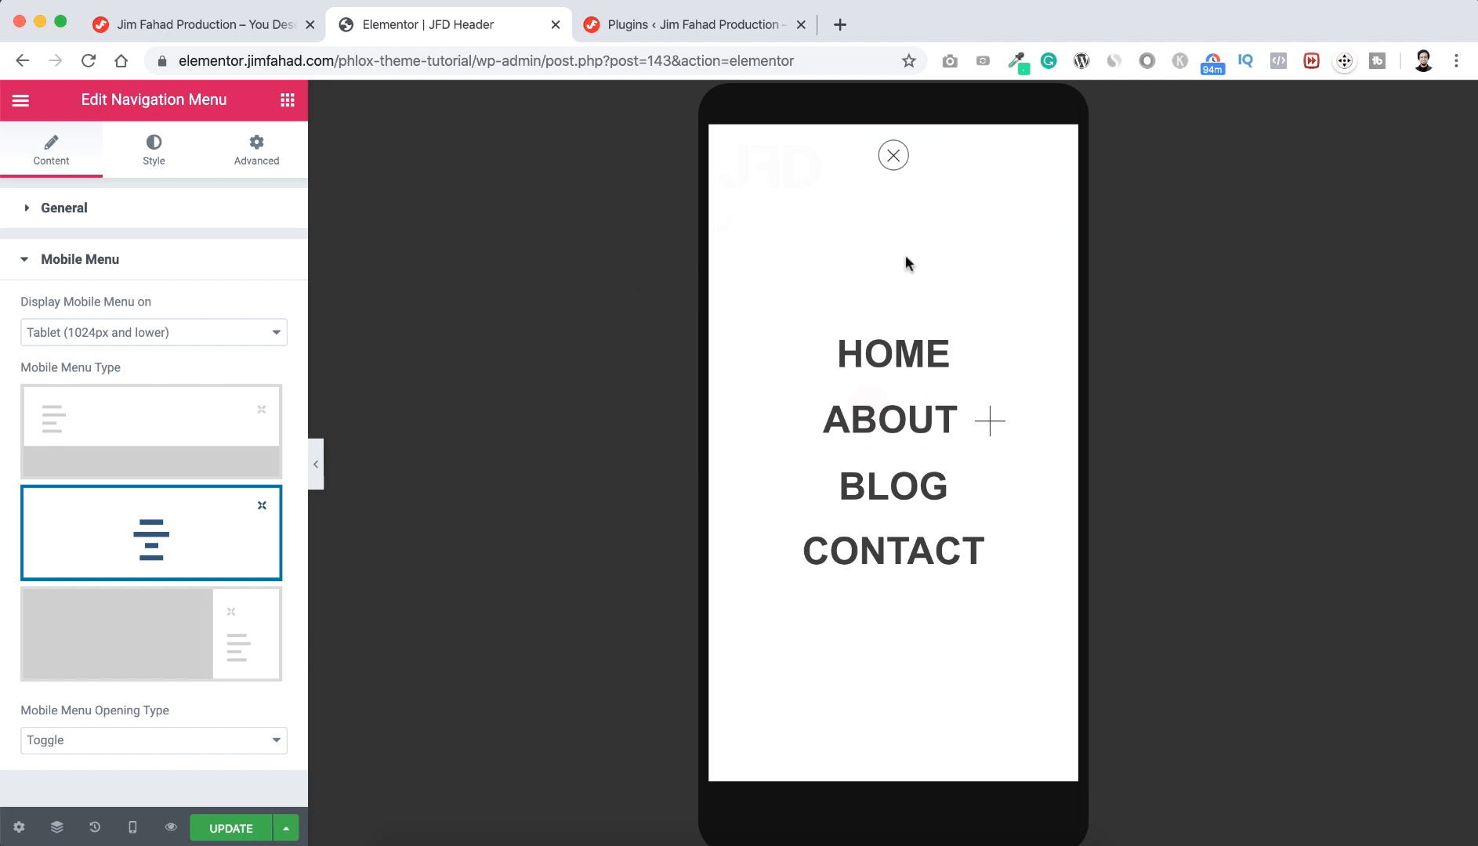
pyautogui.click(893, 155)
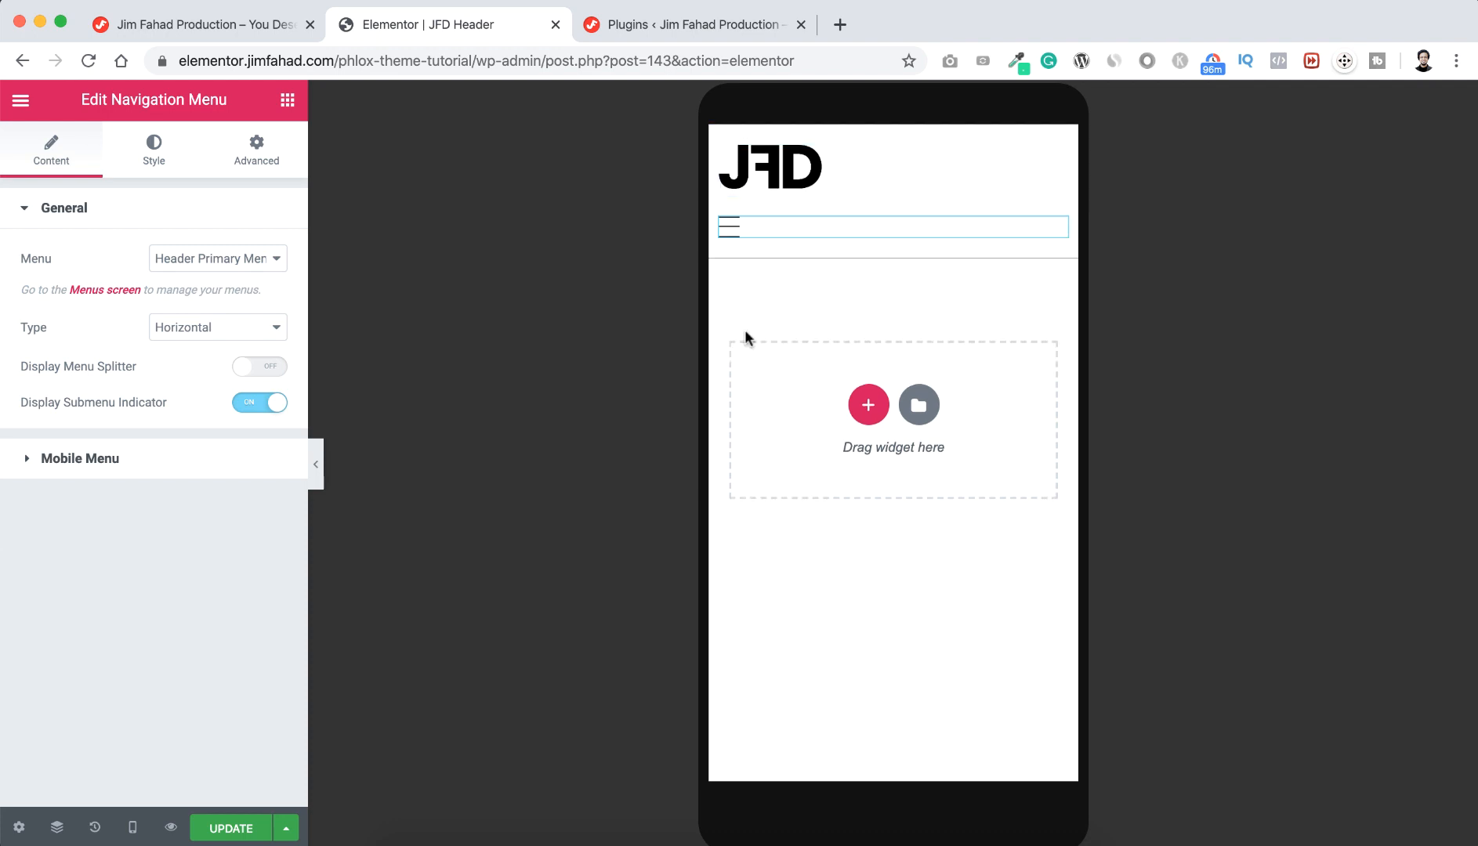
# Compare the header's menu icon placement in the tablet view with the desktop layout
pyautogui.click(132, 828)
pyautogui.click(125, 749)
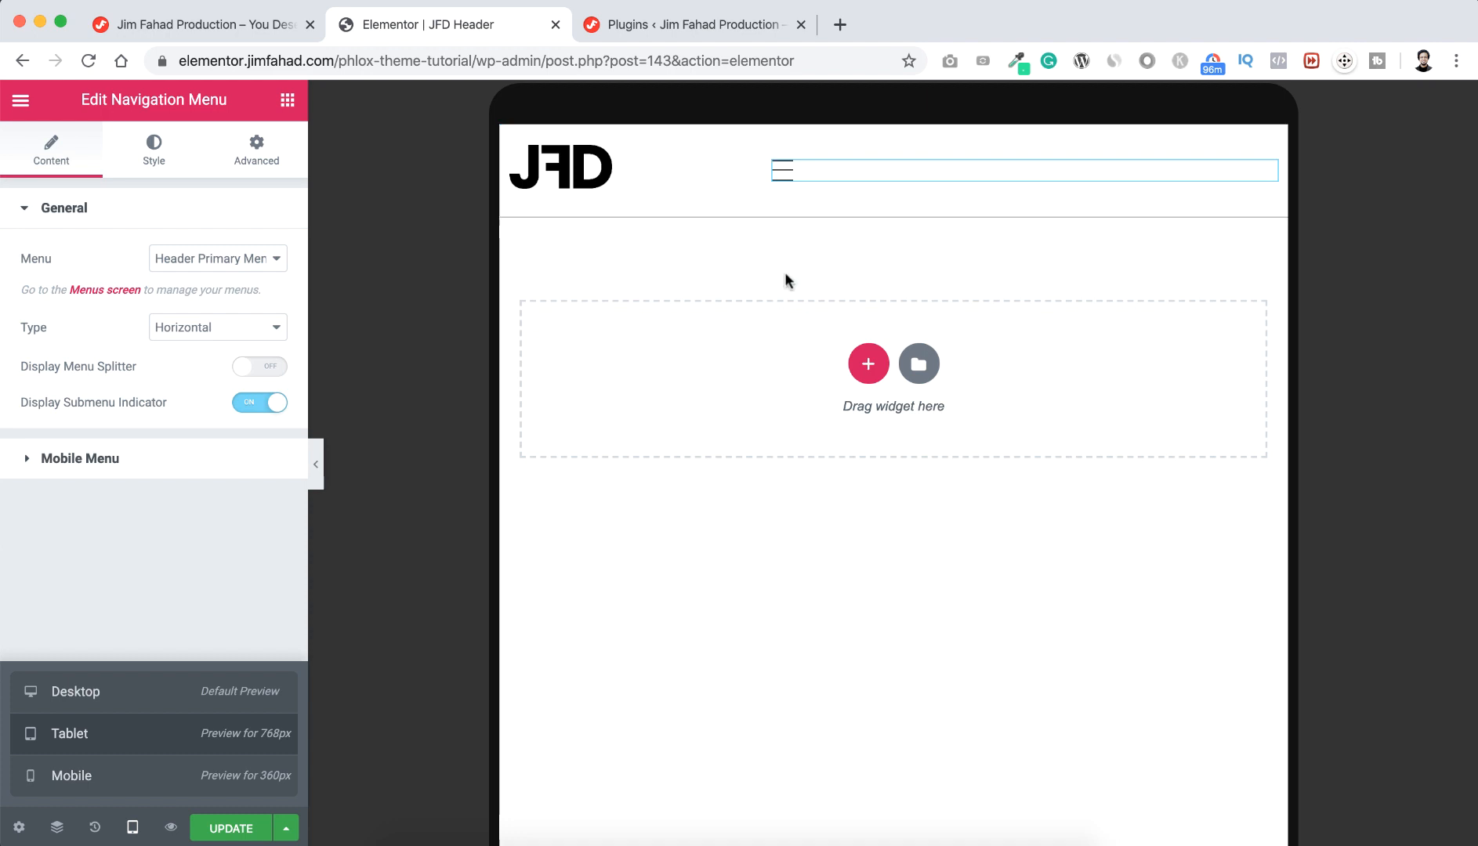
pyautogui.click(149, 698)
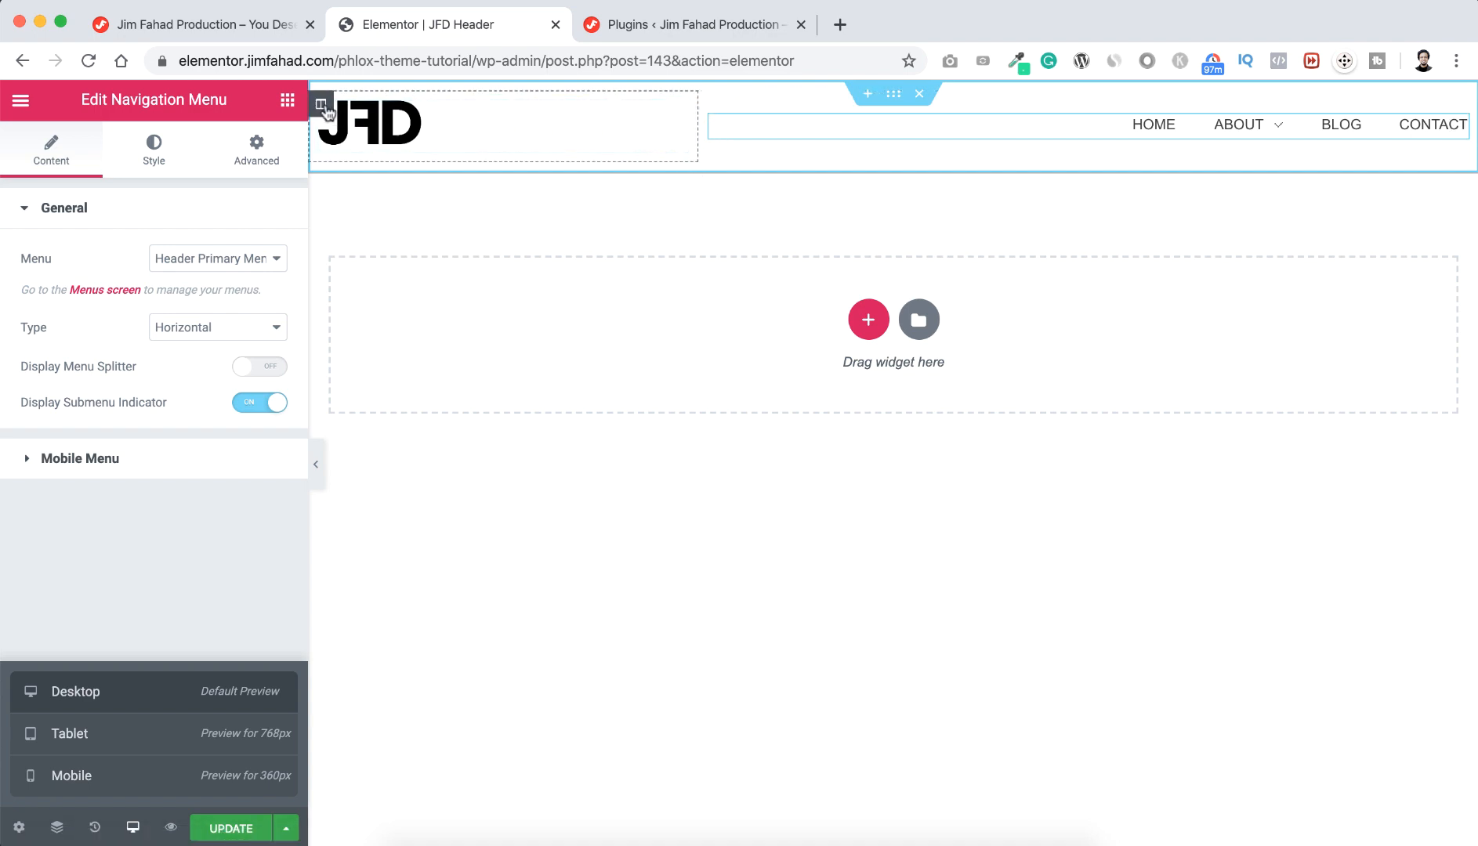
# Duplicate the header's logo column, delete the copied logo, and narrow the empty column to a thin spacer
pyautogui.rightClick(323, 106)
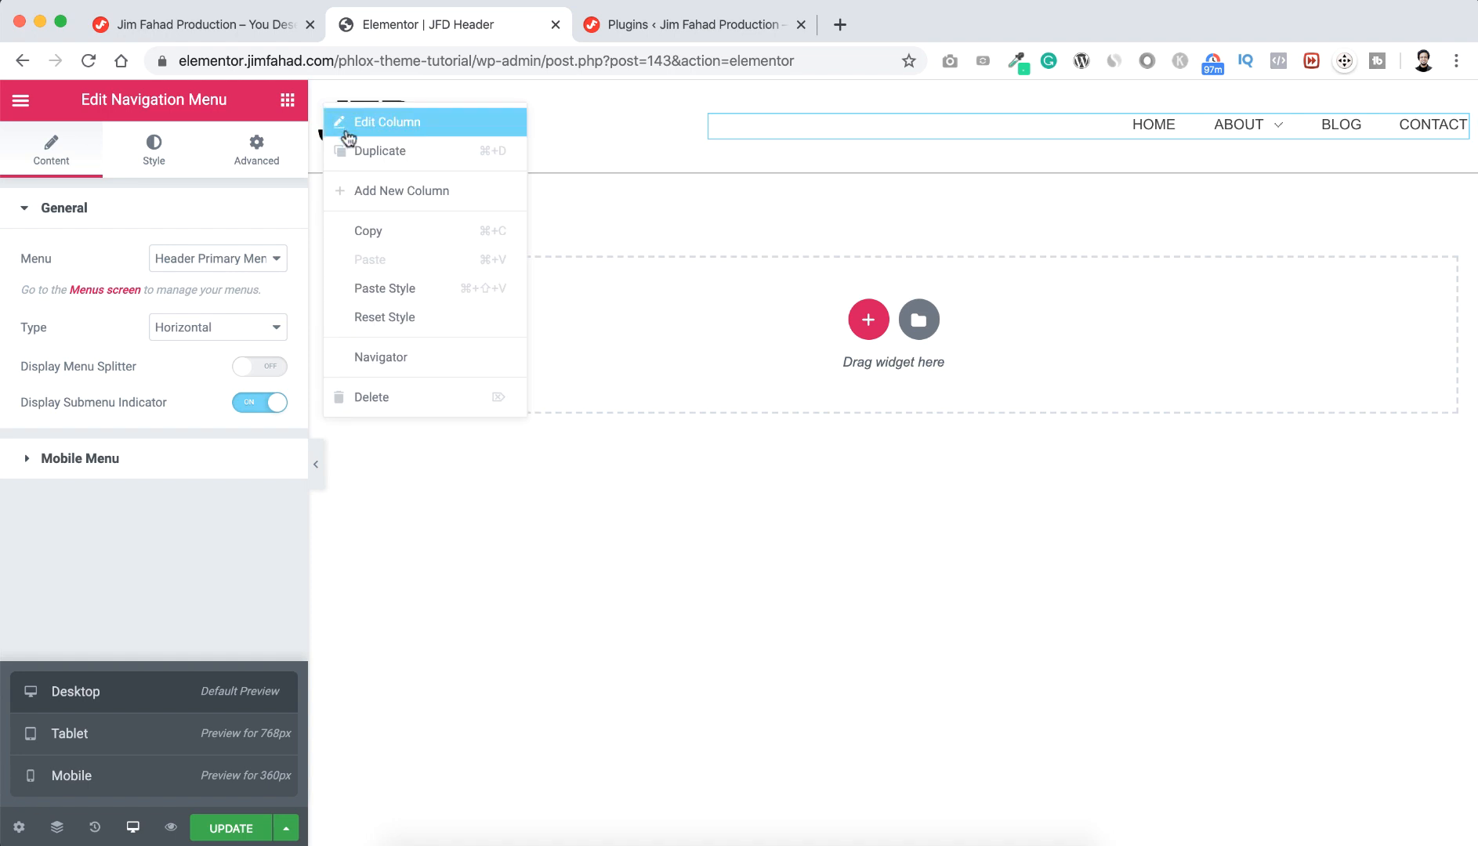
pyautogui.click(397, 157)
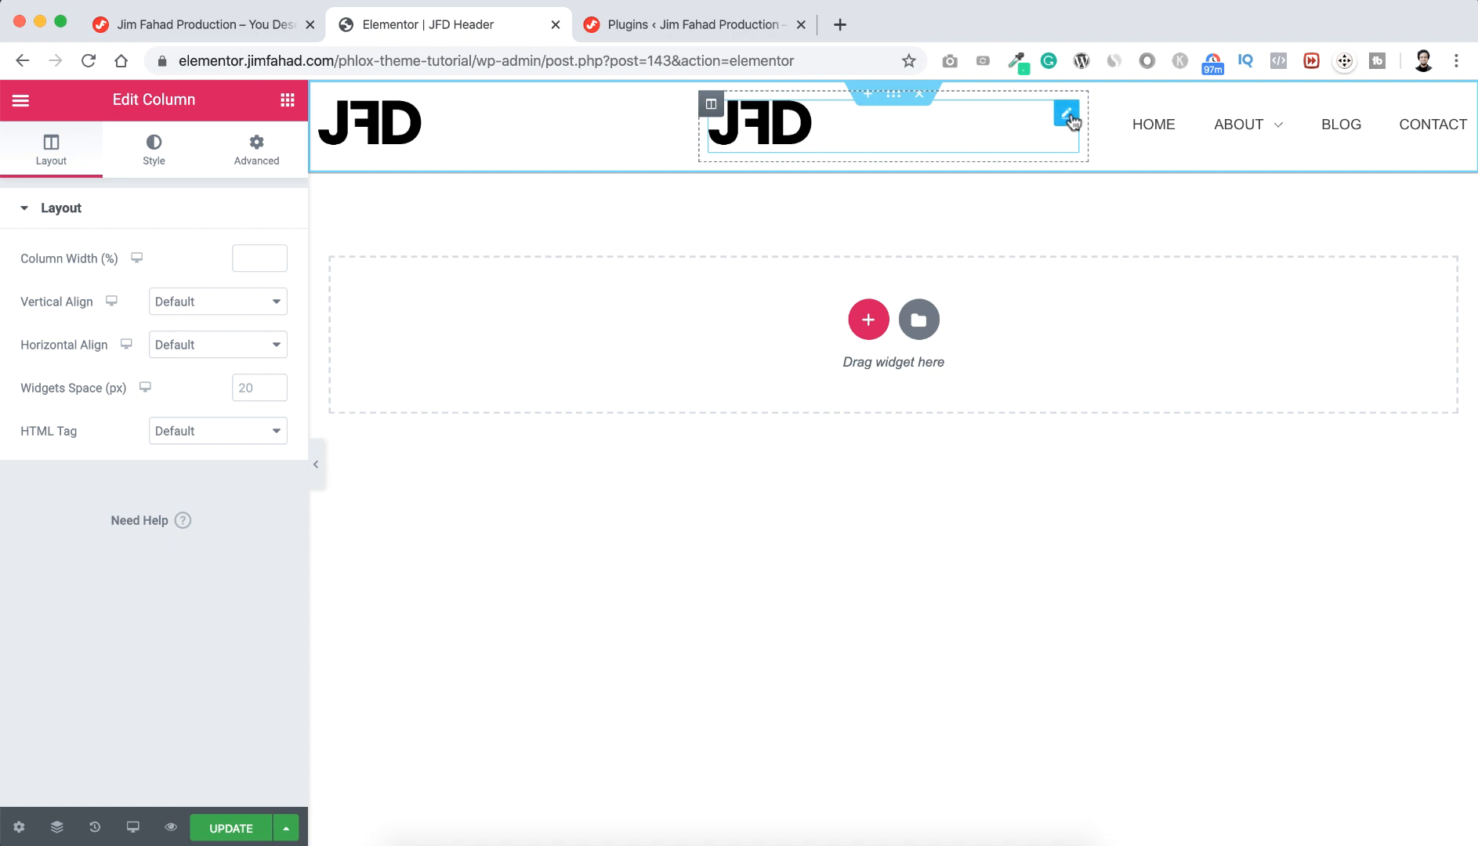
pyautogui.rightClick(1067, 117)
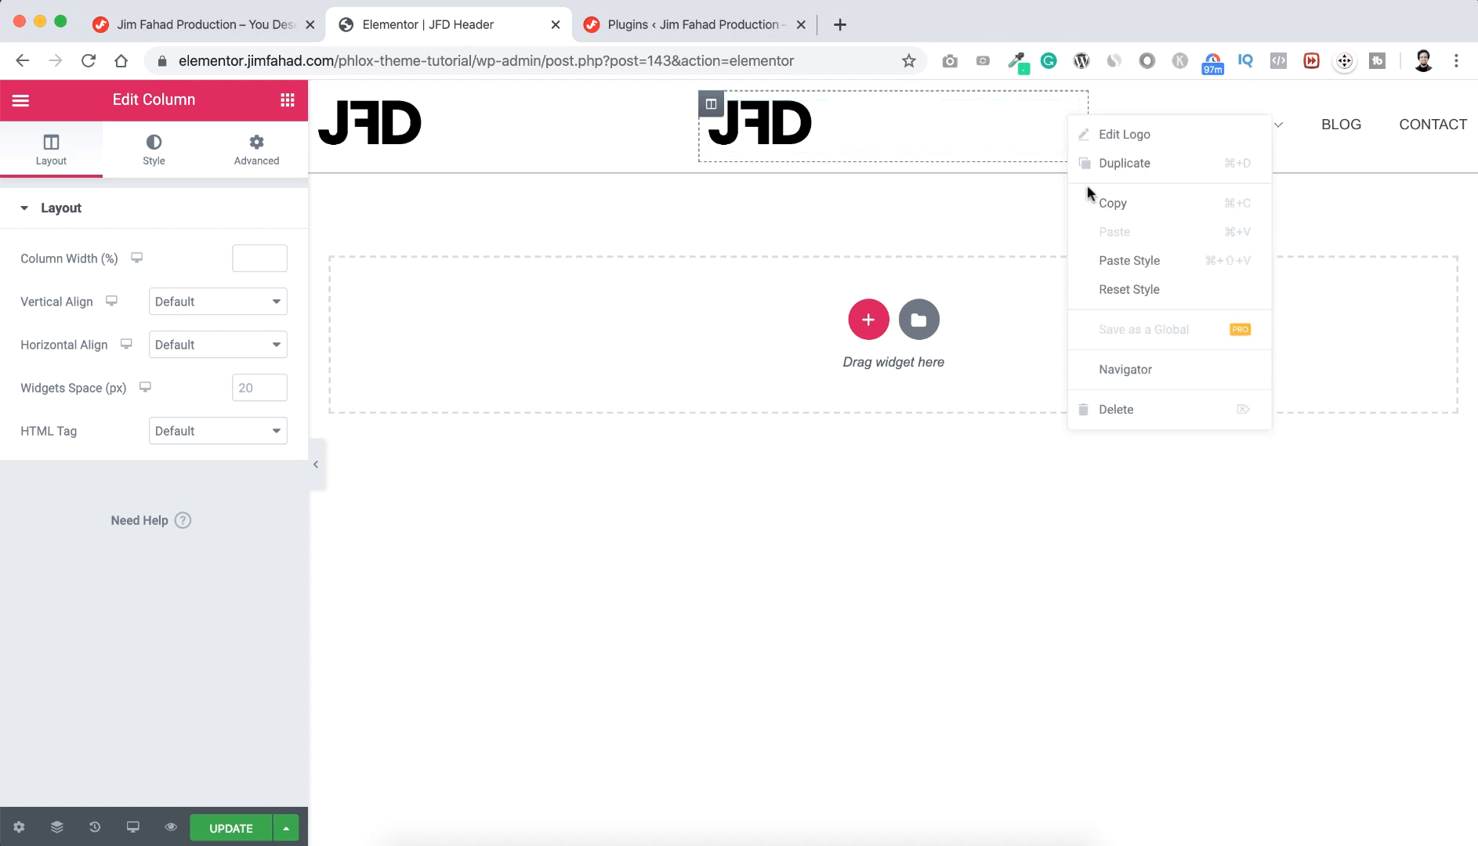
pyautogui.click(1105, 408)
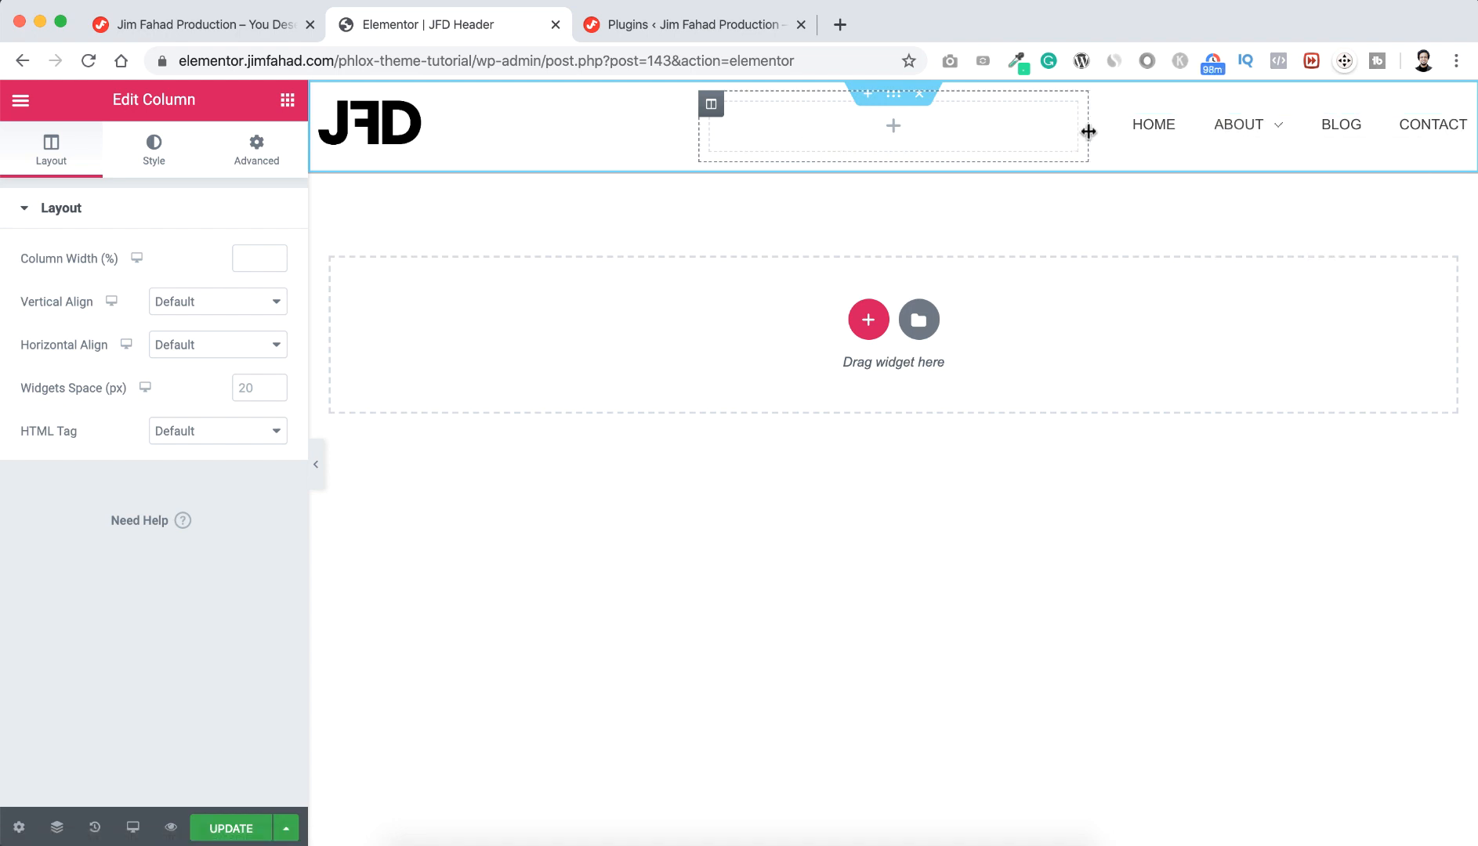
pyautogui.moveTo(1089, 132); pyautogui.dragTo(727, 135)
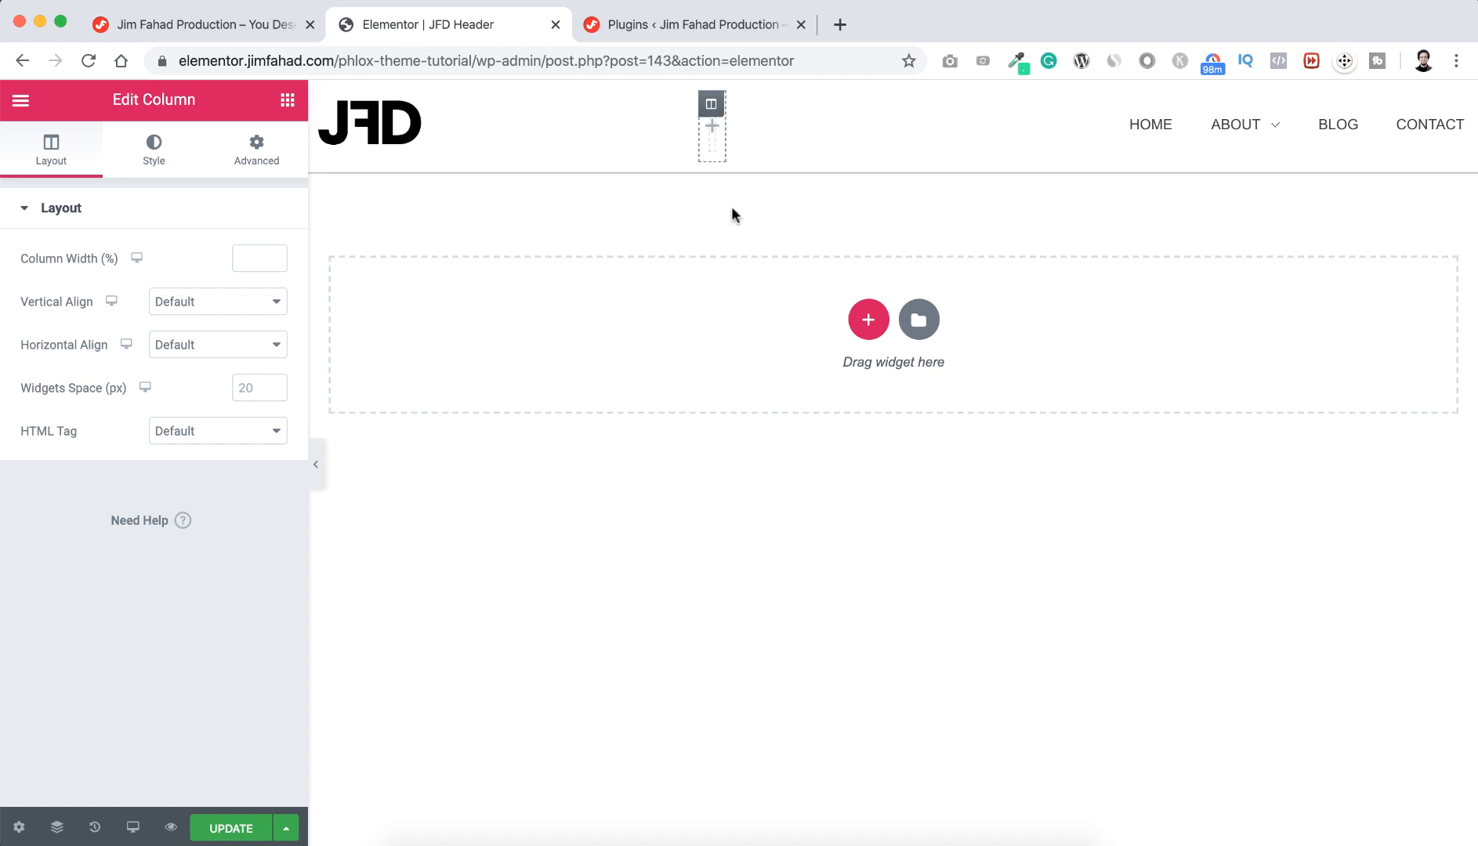
# In the tablet view, set the navigation menu column's width to 10%
pyautogui.moveTo(133, 828)
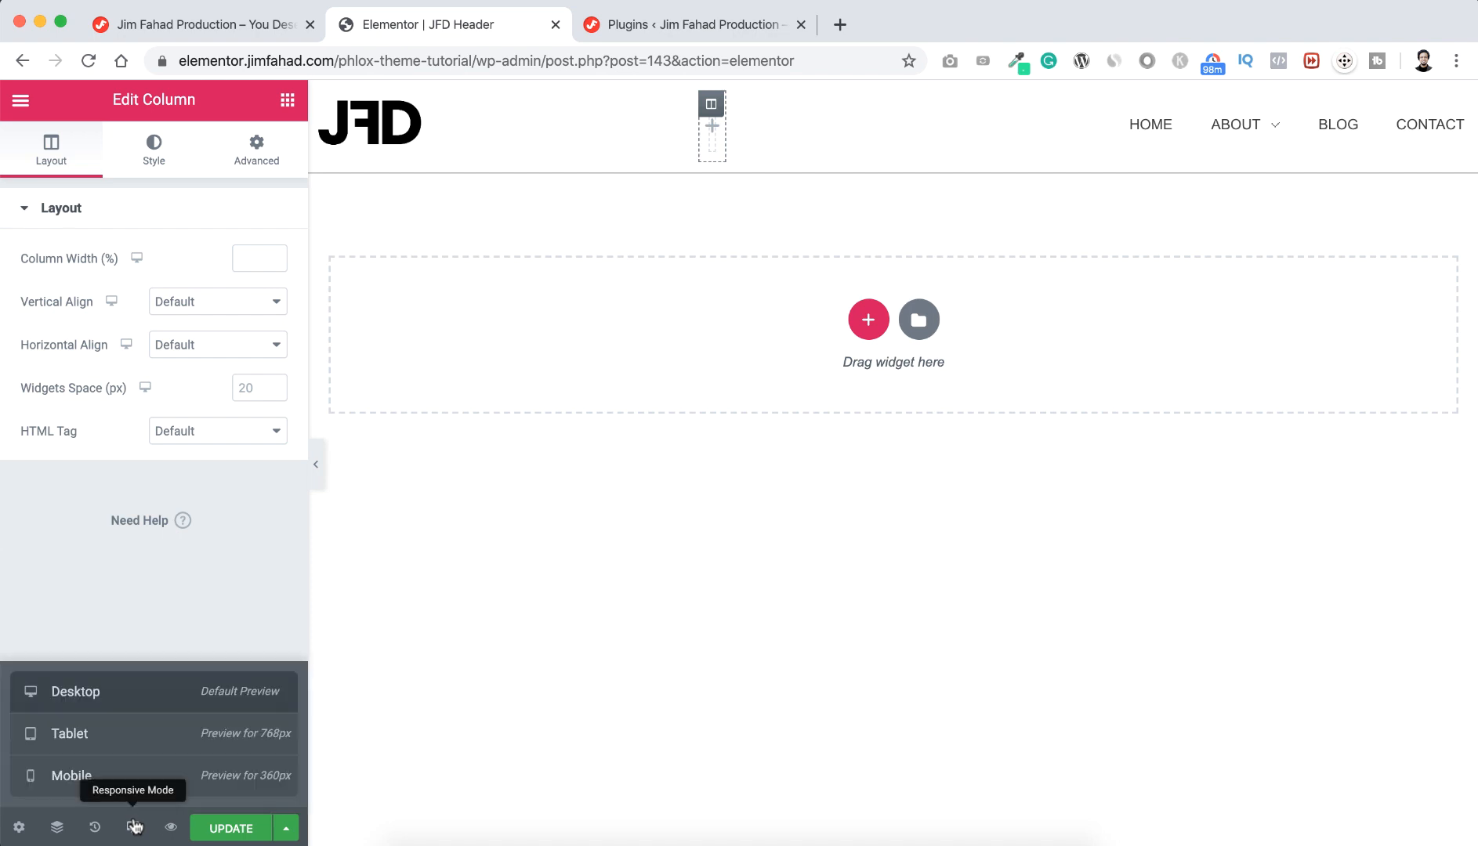
pyautogui.click(110, 739)
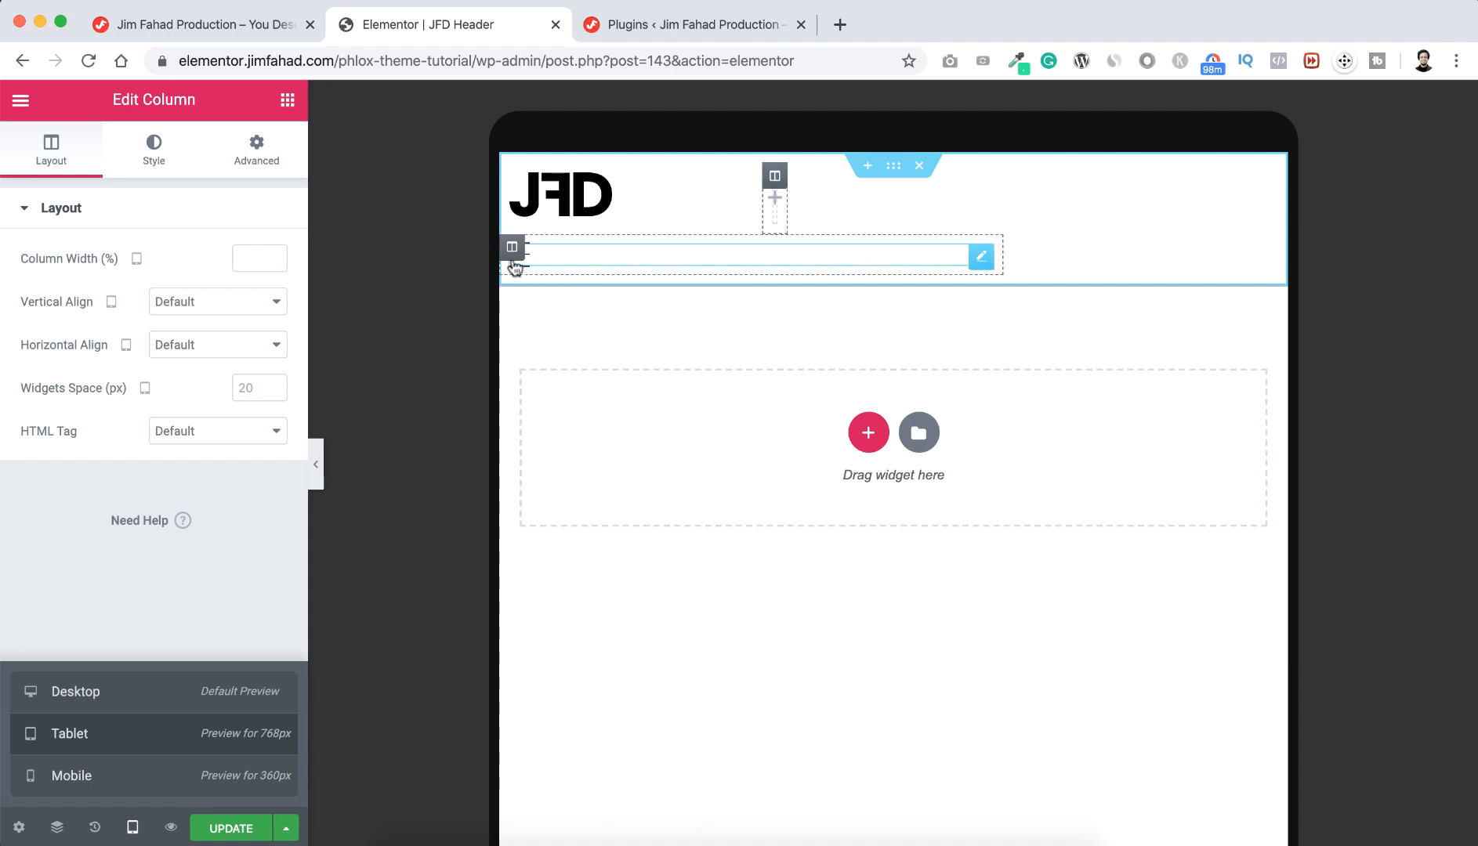
pyautogui.click(512, 249)
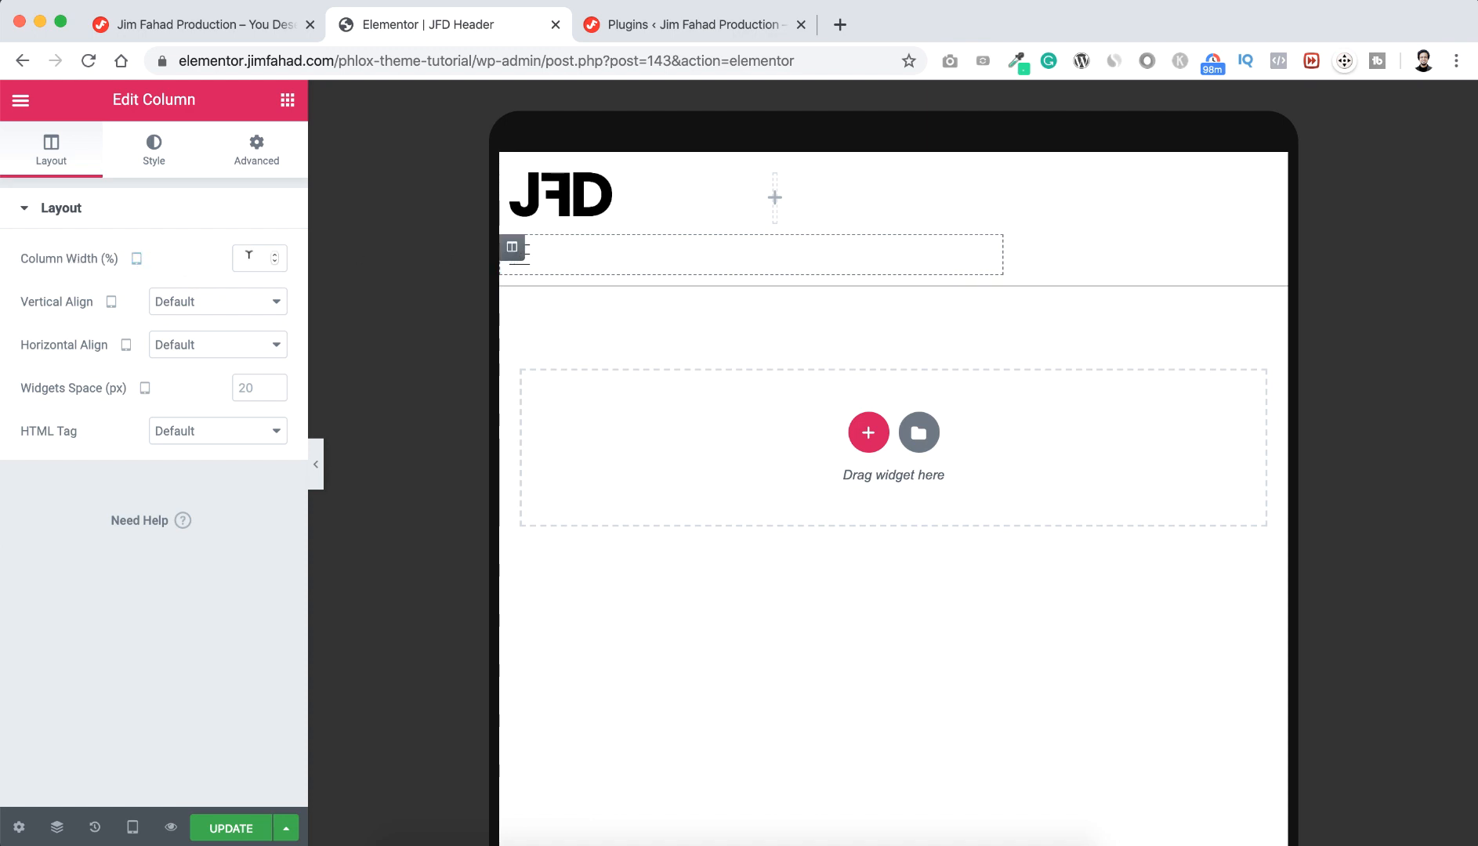
pyautogui.click(249, 255)
pyautogui.write('10')
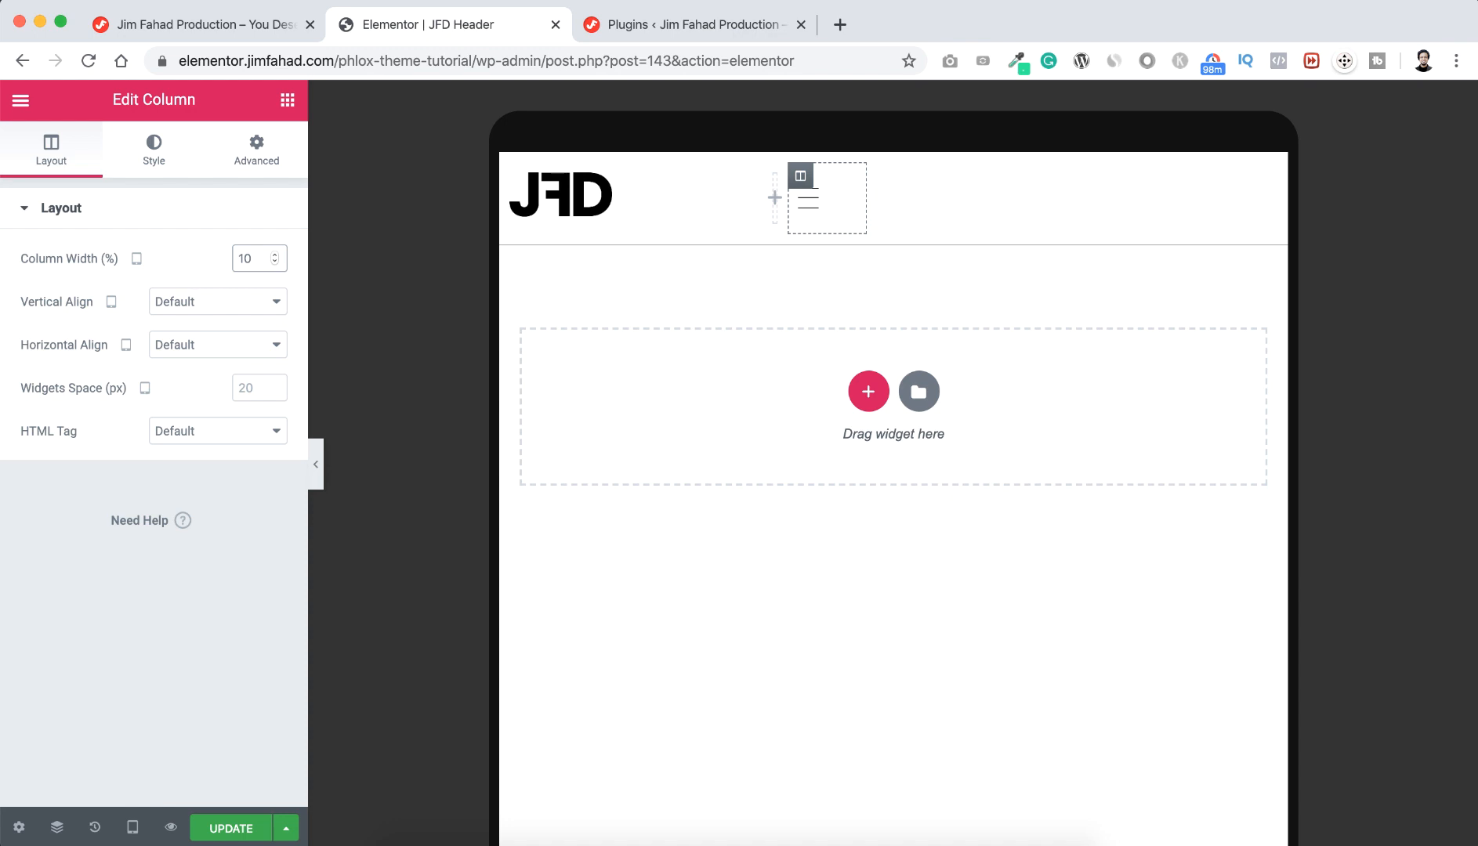
# In the tablet view, set the navigation menu column's width to 5%
pyautogui.press('BackSpace')
pyautogui.press('BackSpace')
pyautogui.write('5')
pyautogui.press('Up')
pyautogui.press('Up')
pyautogui.press('Down')
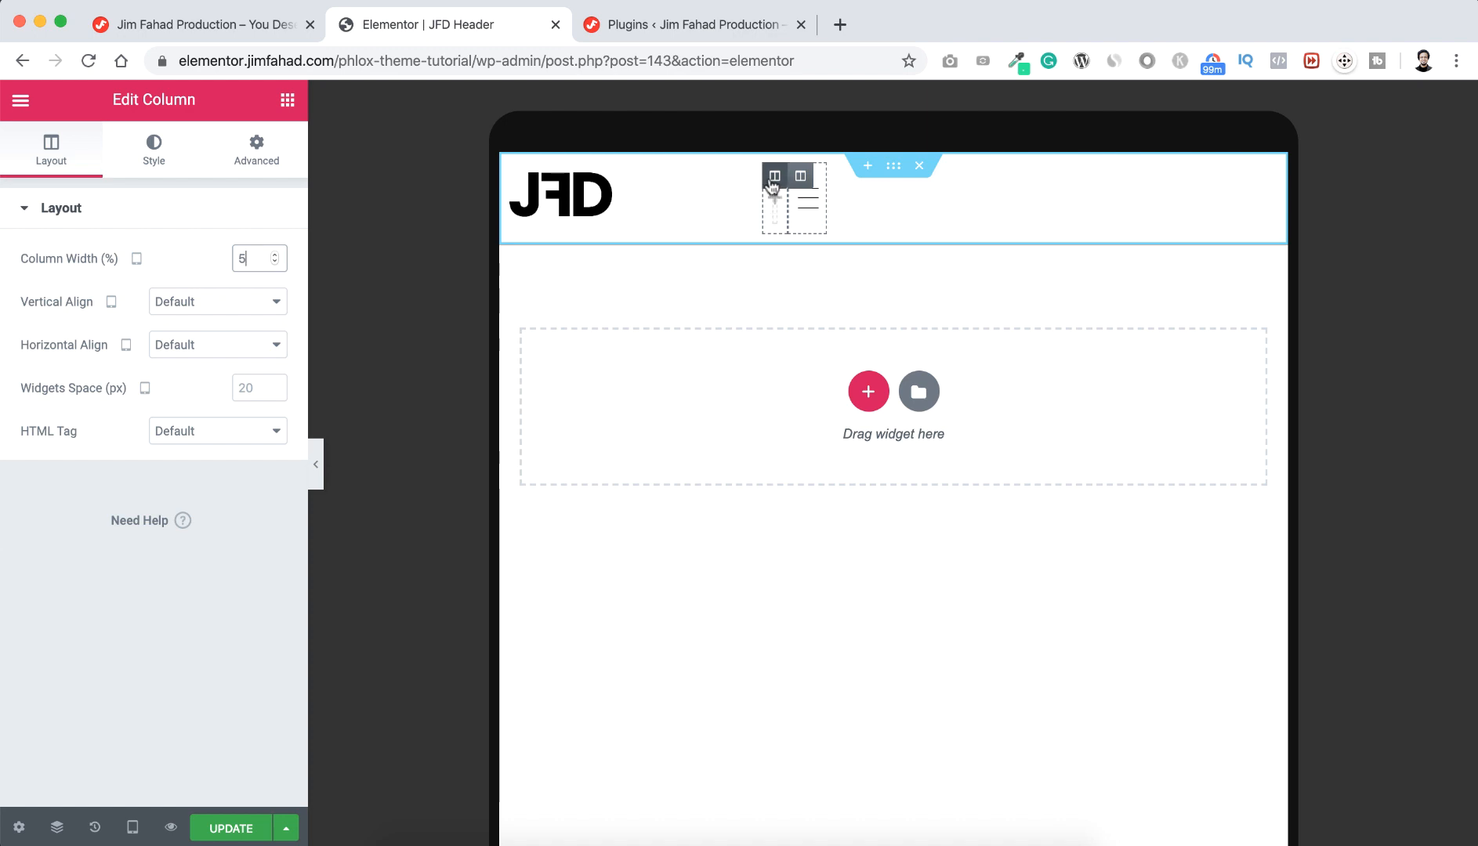
# Set the empty spacer column's tablet width to 60% so it separates the logo from the menu icon
pyautogui.click(774, 184)
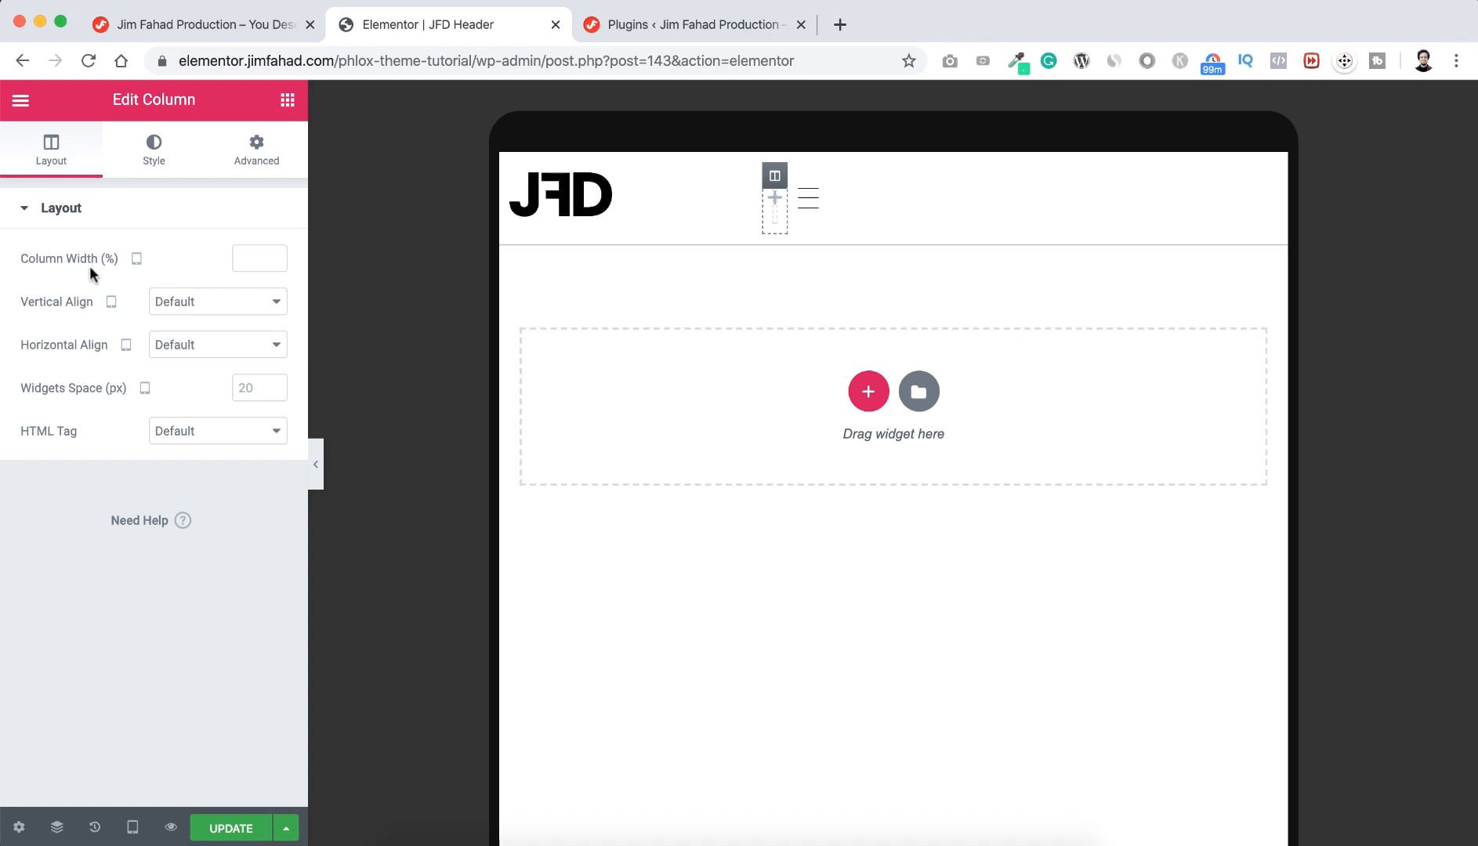
pyautogui.click(251, 257)
pyautogui.write('24')
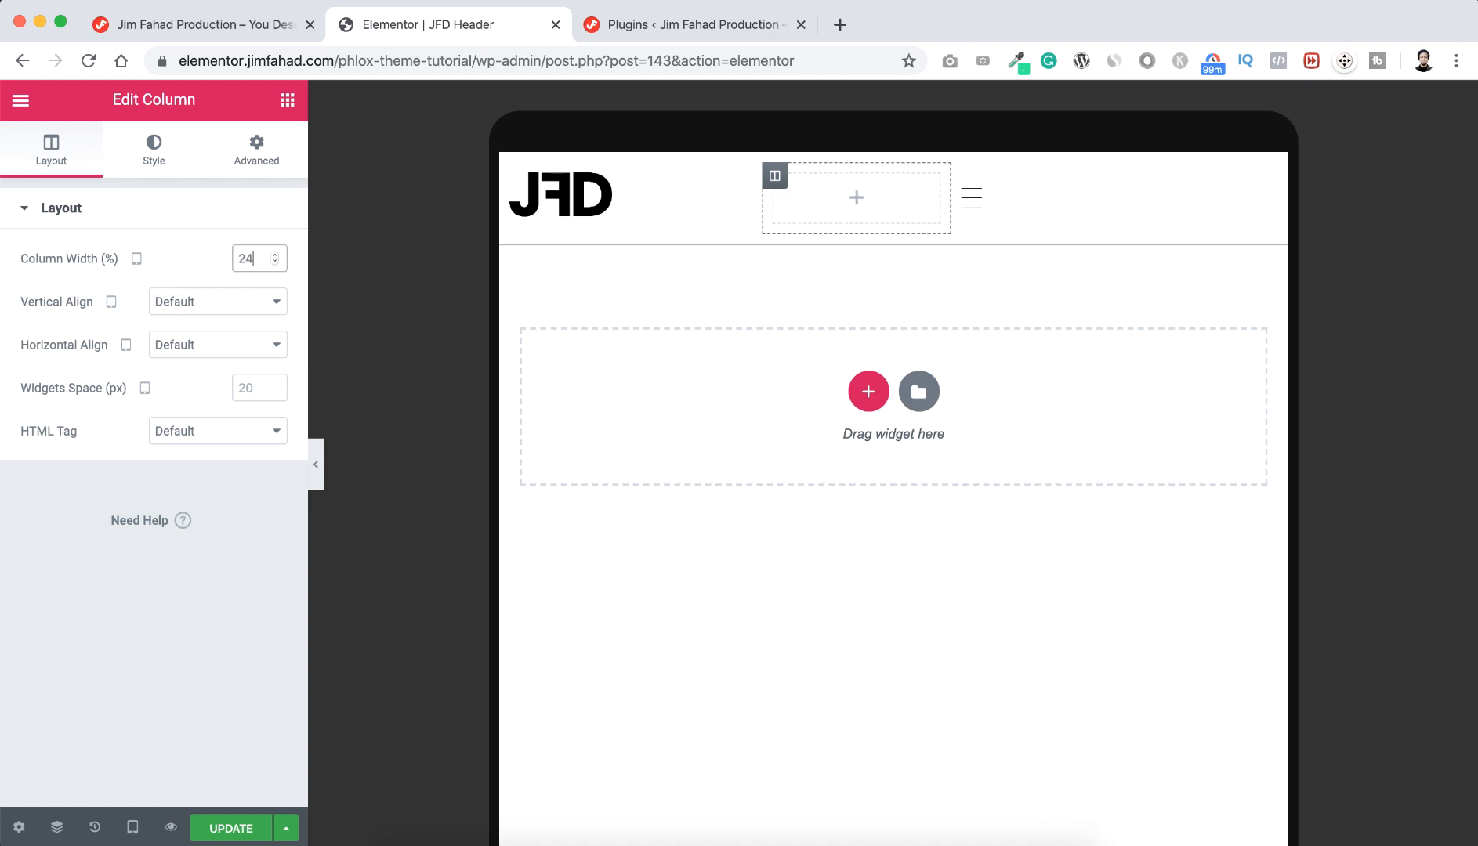
pyautogui.press('Up')
pyautogui.press('Up')
pyautogui.press('Up')
pyautogui.press('Up')
pyautogui.press('Up')
pyautogui.press('Up')
pyautogui.press('Up')
pyautogui.press('Up')
pyautogui.press('Up')
pyautogui.press('Up')
pyautogui.press('Up')
pyautogui.press('Up')
pyautogui.press('Up')
pyautogui.press('Up')
pyautogui.press('Up')
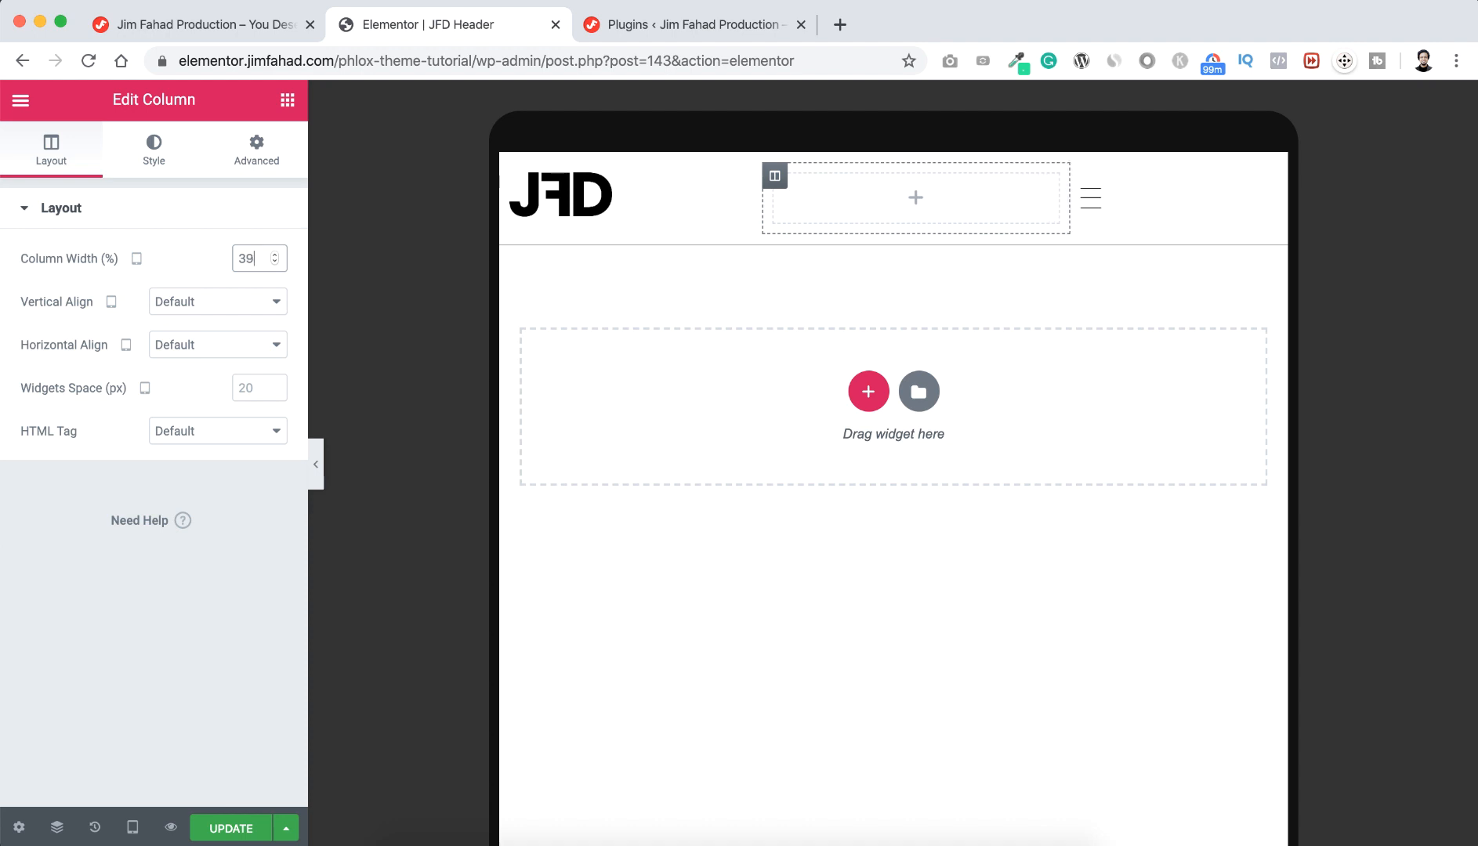
pyautogui.press('Up')
pyautogui.press('Up')
pyautogui.press('Up')
pyautogui.press('Up')
pyautogui.press('Up')
pyautogui.press('Up')
pyautogui.press('Up')
pyautogui.press('Up')
pyautogui.press('Up')
pyautogui.press('Up')
pyautogui.press('Up')
pyautogui.press('Up')
pyautogui.press('Up')
pyautogui.press('Up')
pyautogui.press('Up')
pyautogui.press('Up')
pyautogui.press('Up')
pyautogui.press('Up')
pyautogui.press('Up')
pyautogui.press('Up')
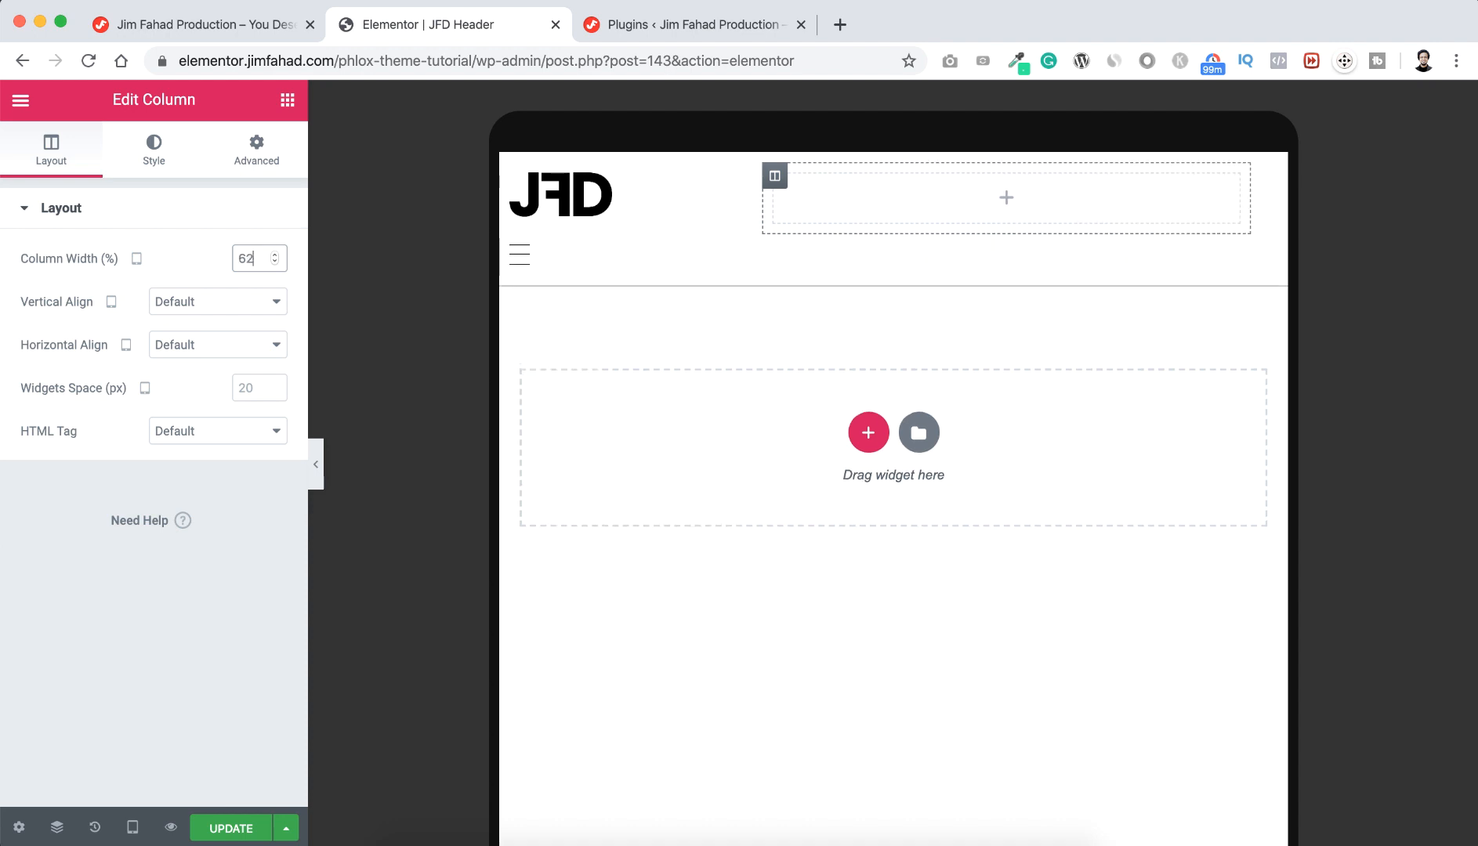
pyautogui.press('Down')
pyautogui.press('Down')
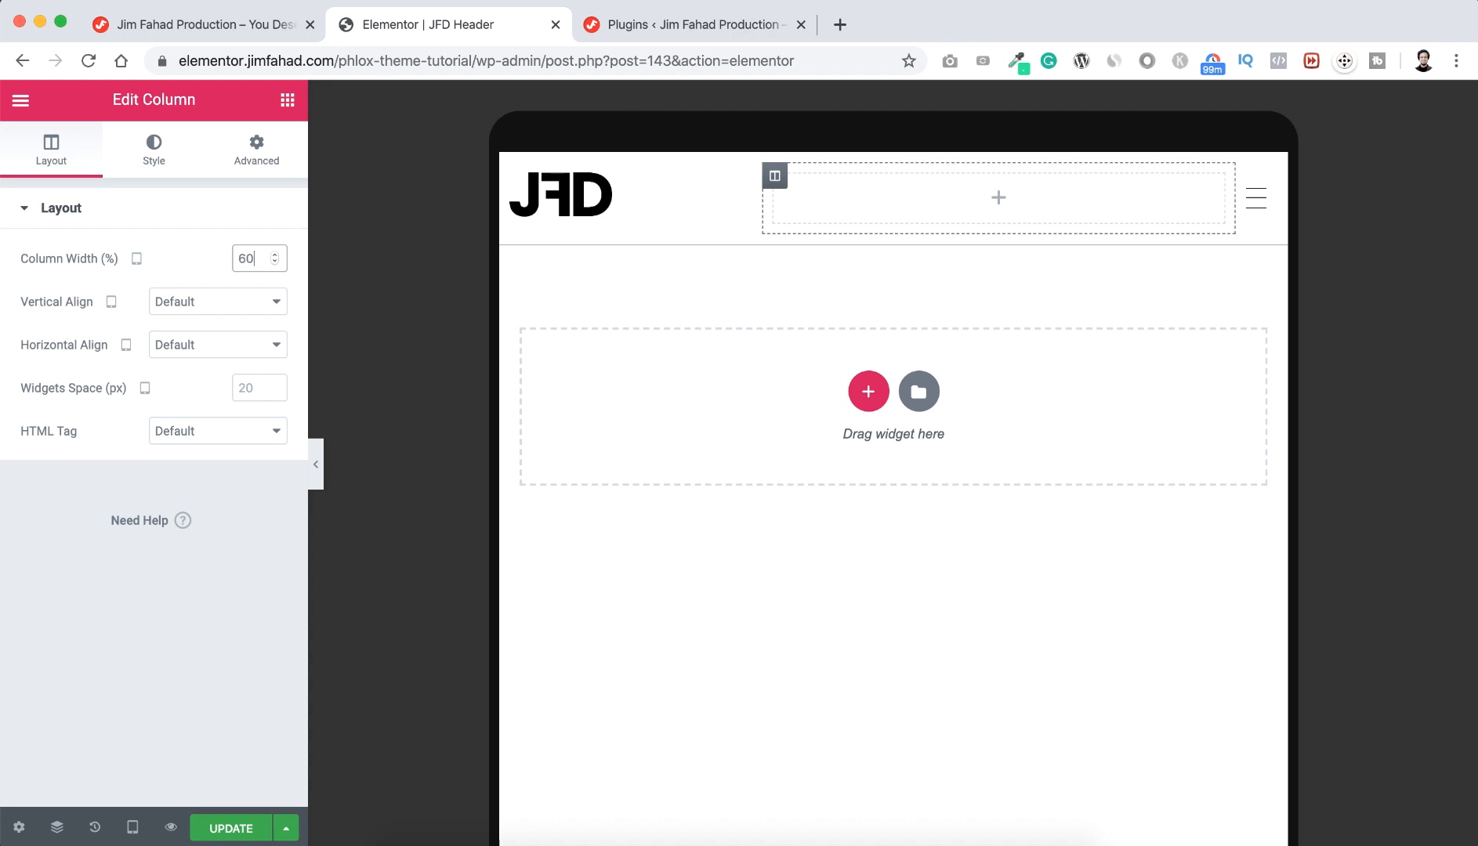
# Switch the preview to the 360 px mobile view and set the logo column's width to 40%
pyautogui.click(137, 828)
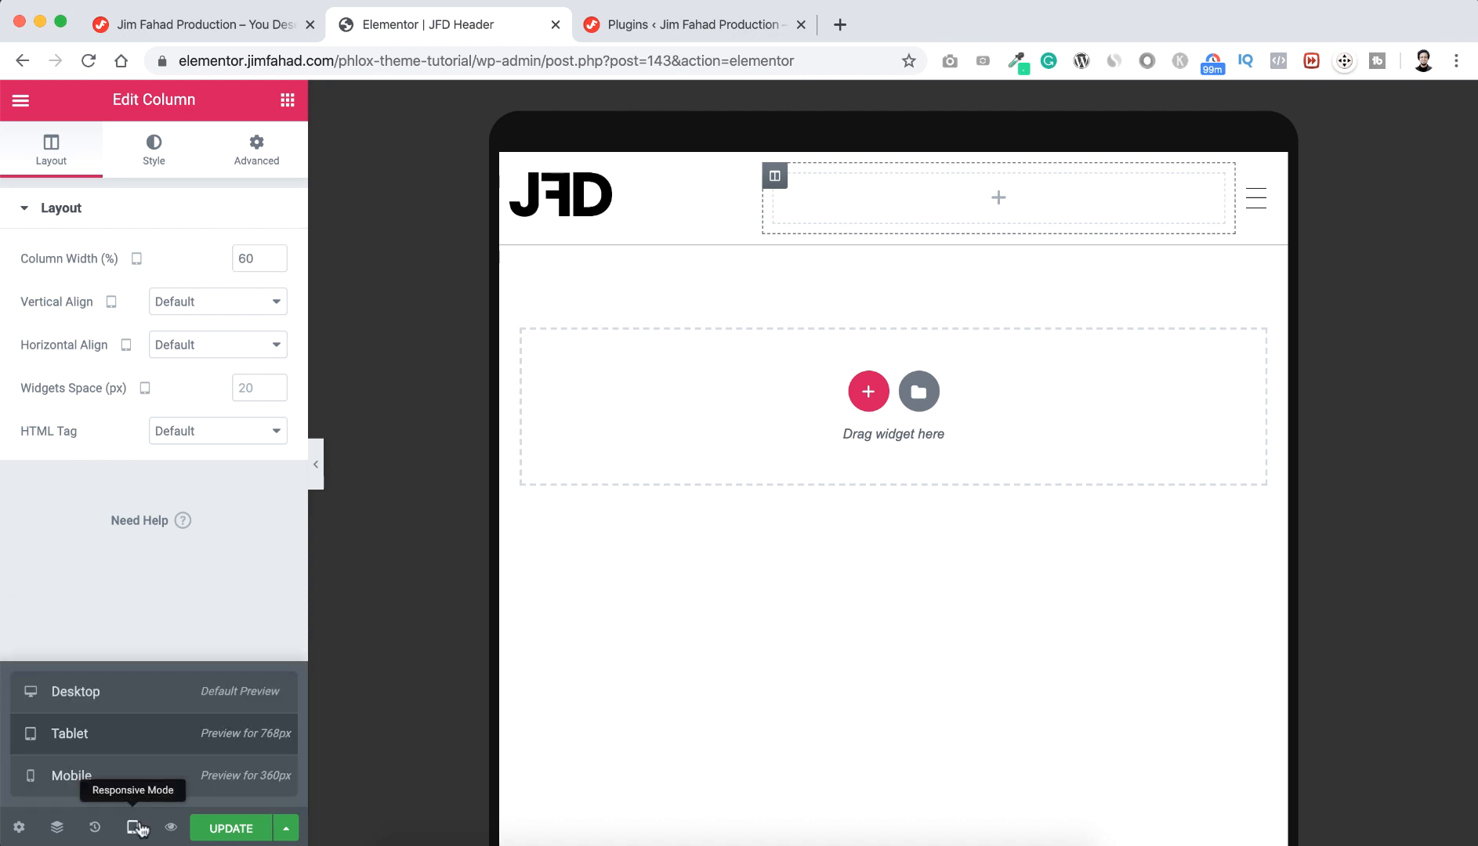
pyautogui.click(122, 787)
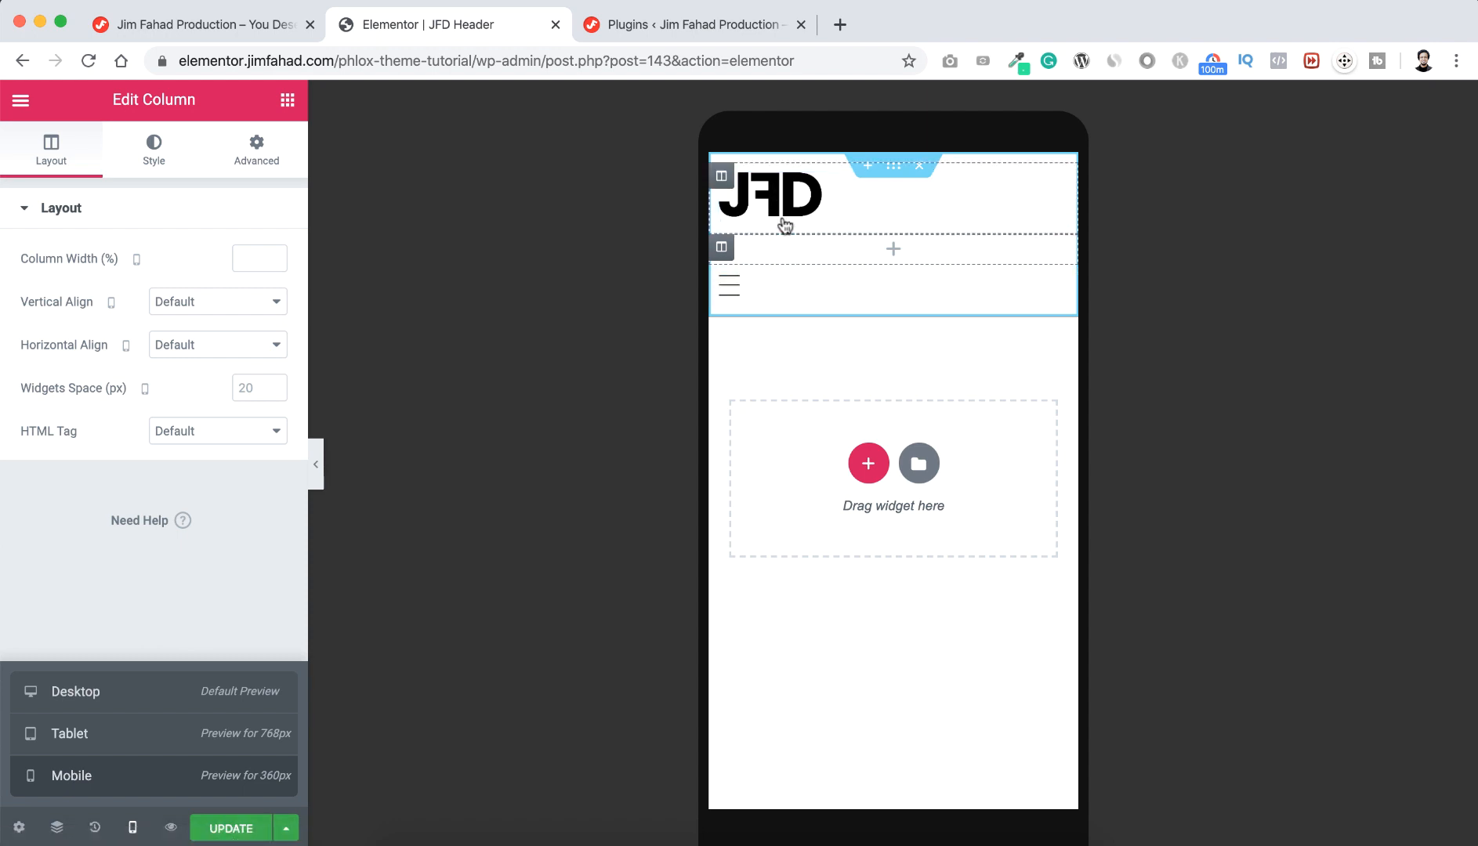
pyautogui.click(721, 180)
pyautogui.click(251, 255)
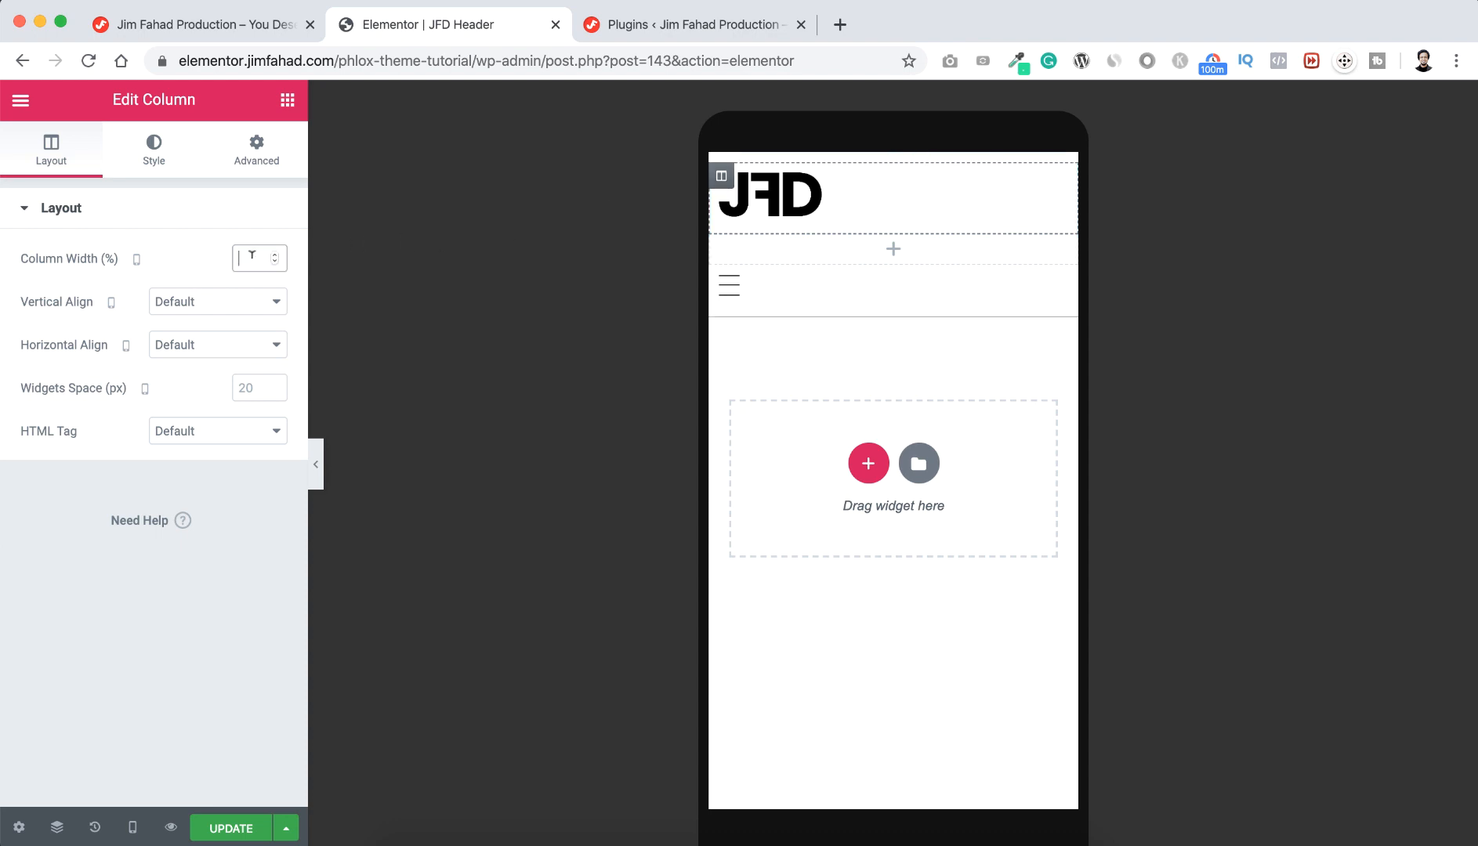
pyautogui.write('50')
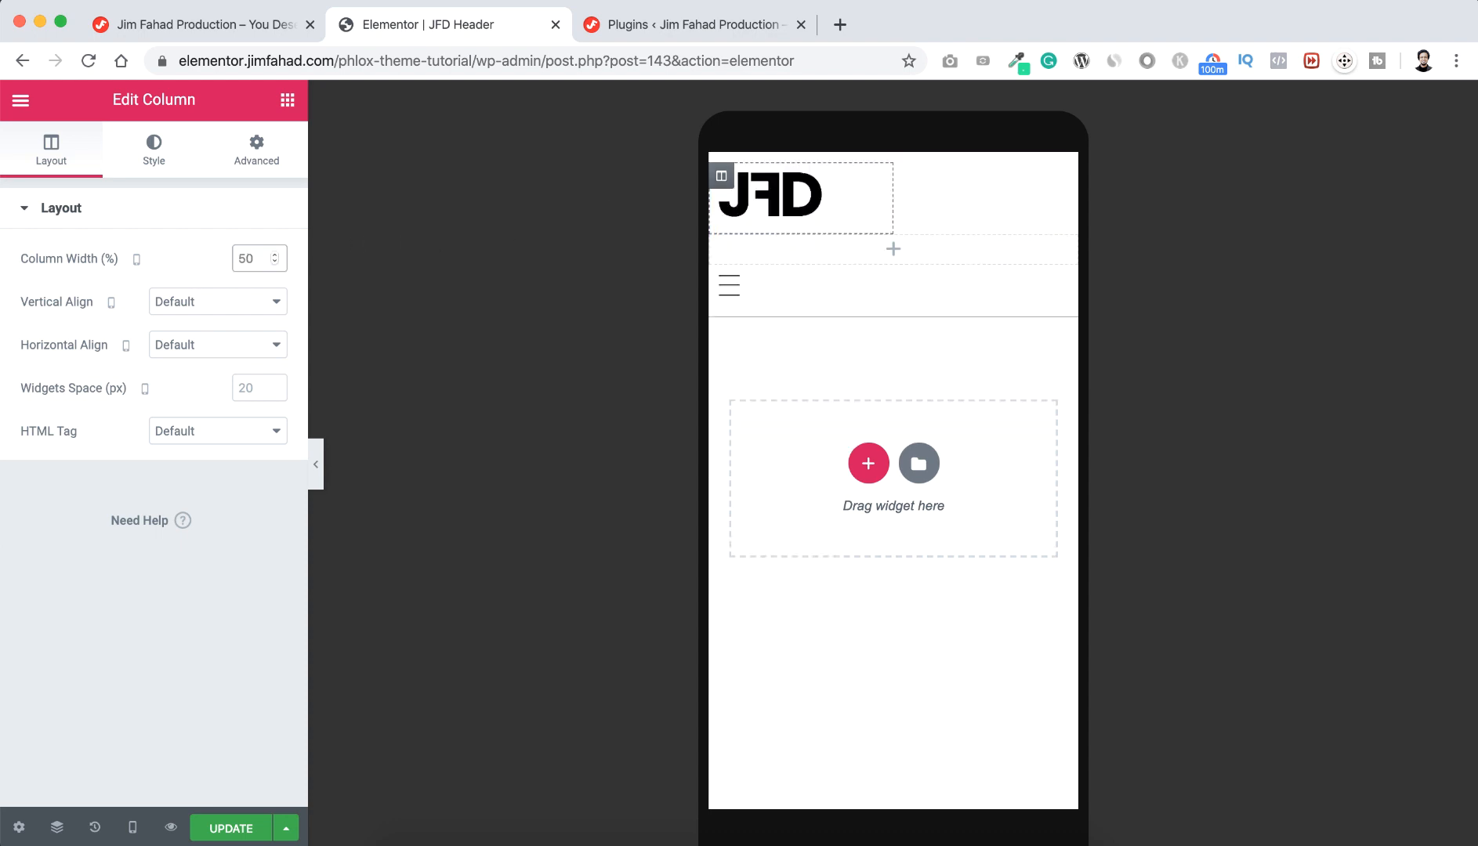
pyautogui.press('Down')
pyautogui.press('Down')
pyautogui.press('Down')
pyautogui.press('Down')
pyautogui.press('Down')
pyautogui.press('Down')
pyautogui.press('Down')
pyautogui.press('Down')
pyautogui.press('Down')
pyautogui.press('Down')
# In the mobile view, set the empty spacer column's width to 10%
pyautogui.click(722, 249)
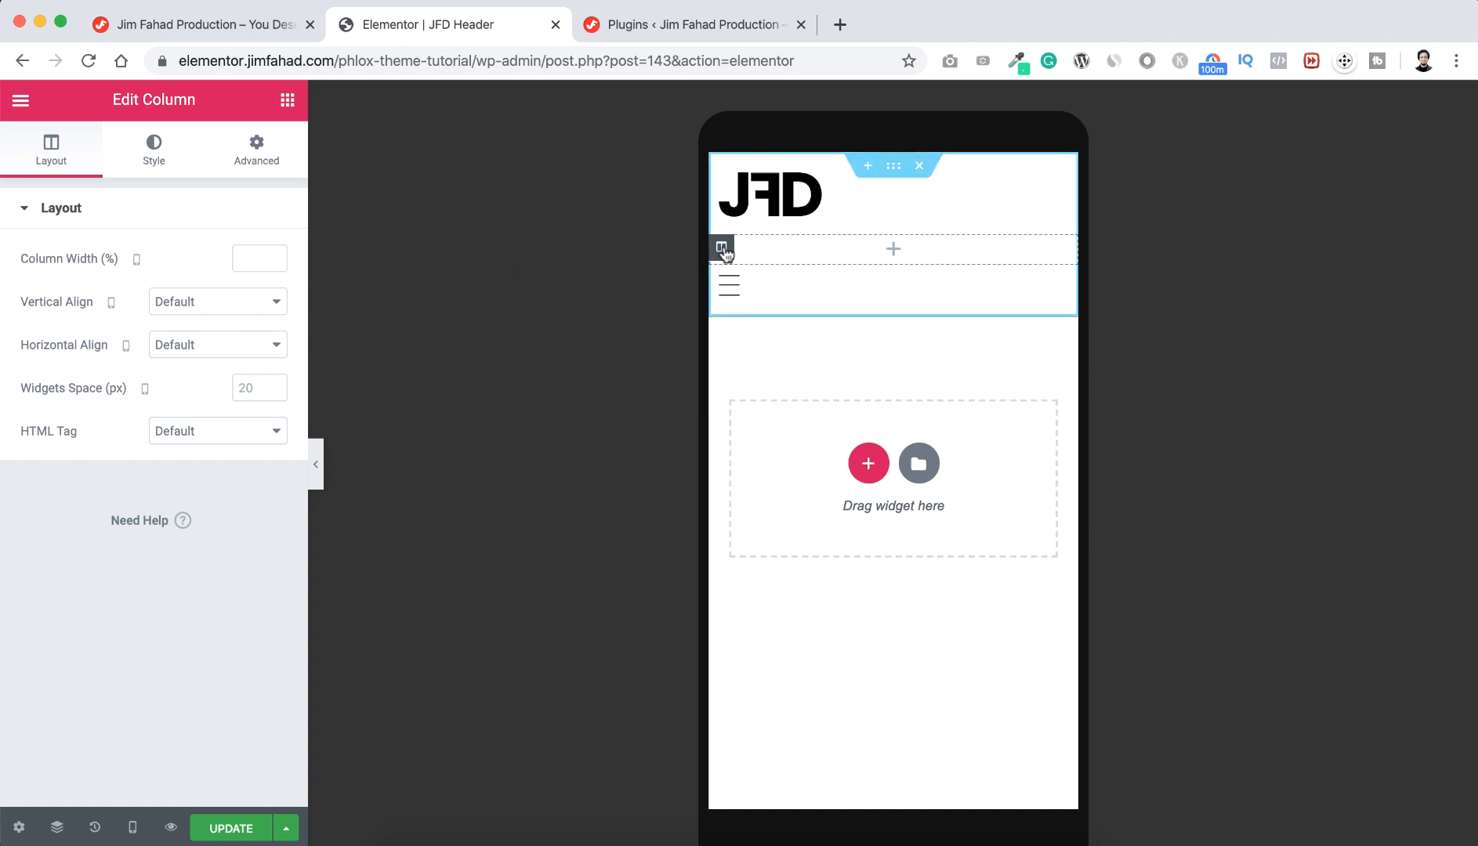
pyautogui.click(255, 256)
pyautogui.write('3')
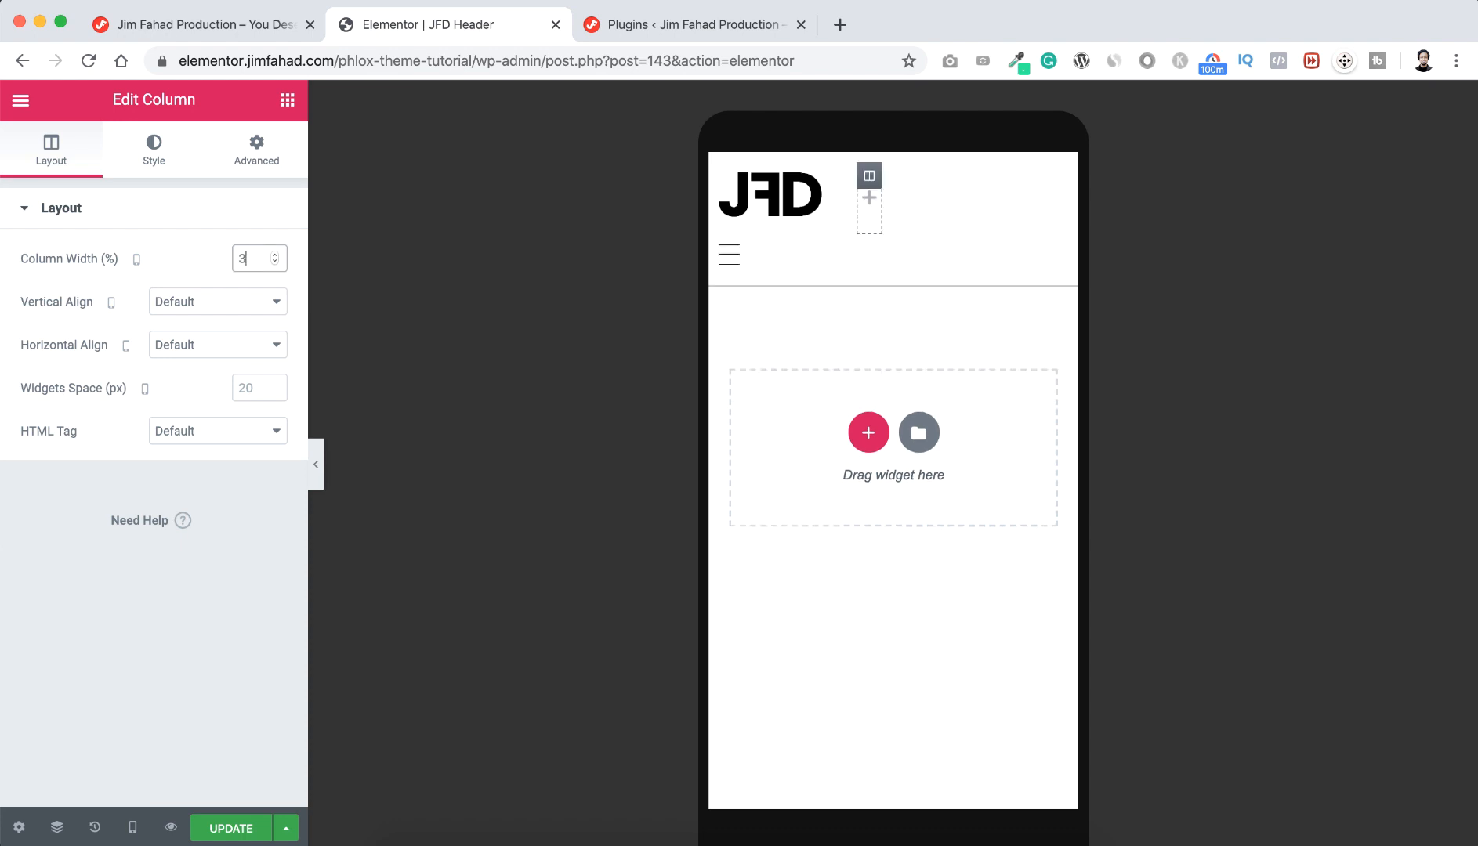
pyautogui.press('BackSpace')
pyautogui.write('9')
pyautogui.press('BackSpace')
pyautogui.write('10')
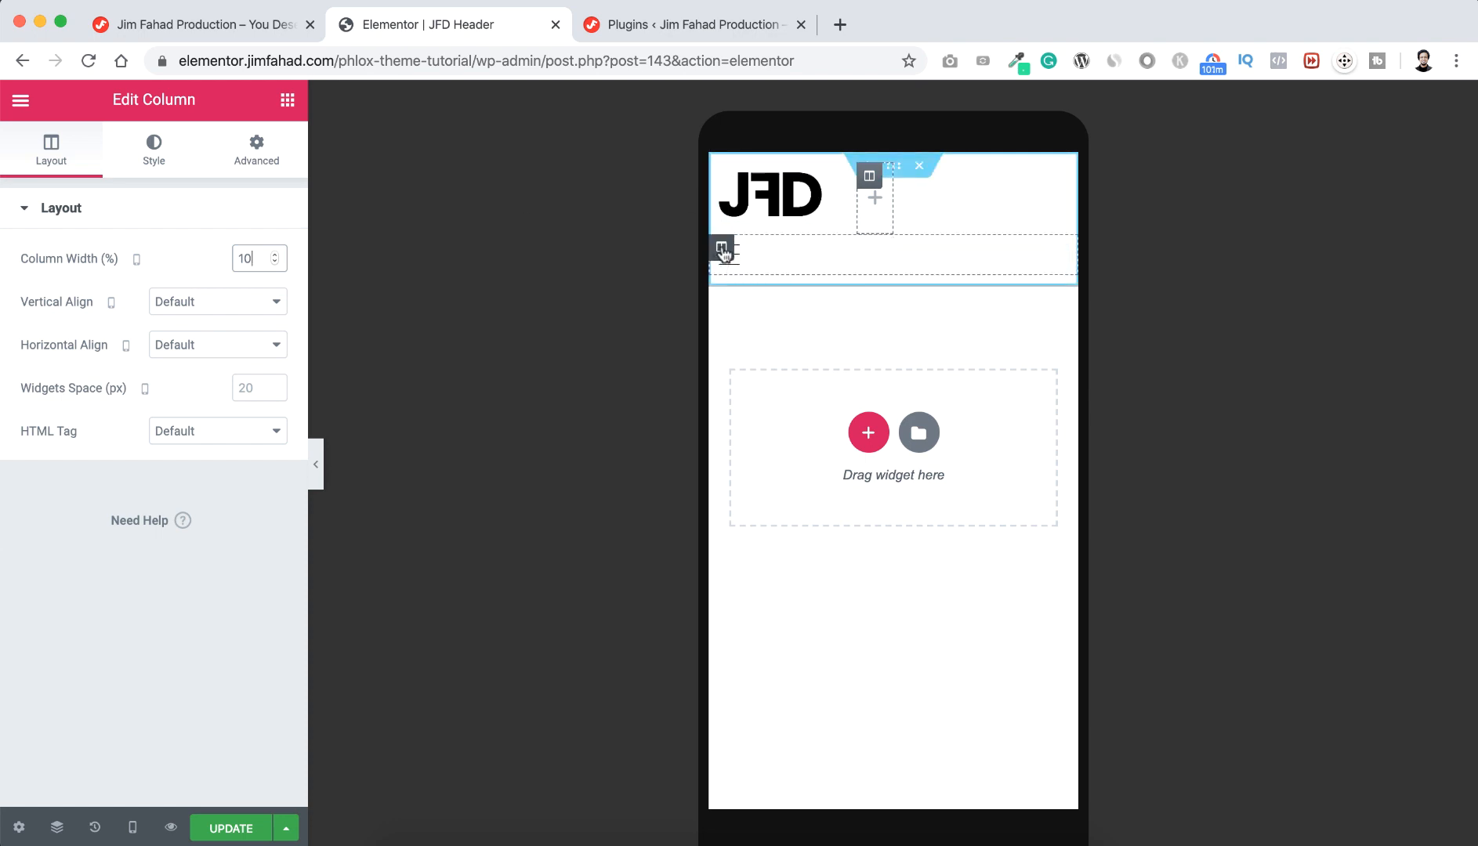
# In the mobile view, set the navigation menu column's width to 10%
pyautogui.click(722, 249)
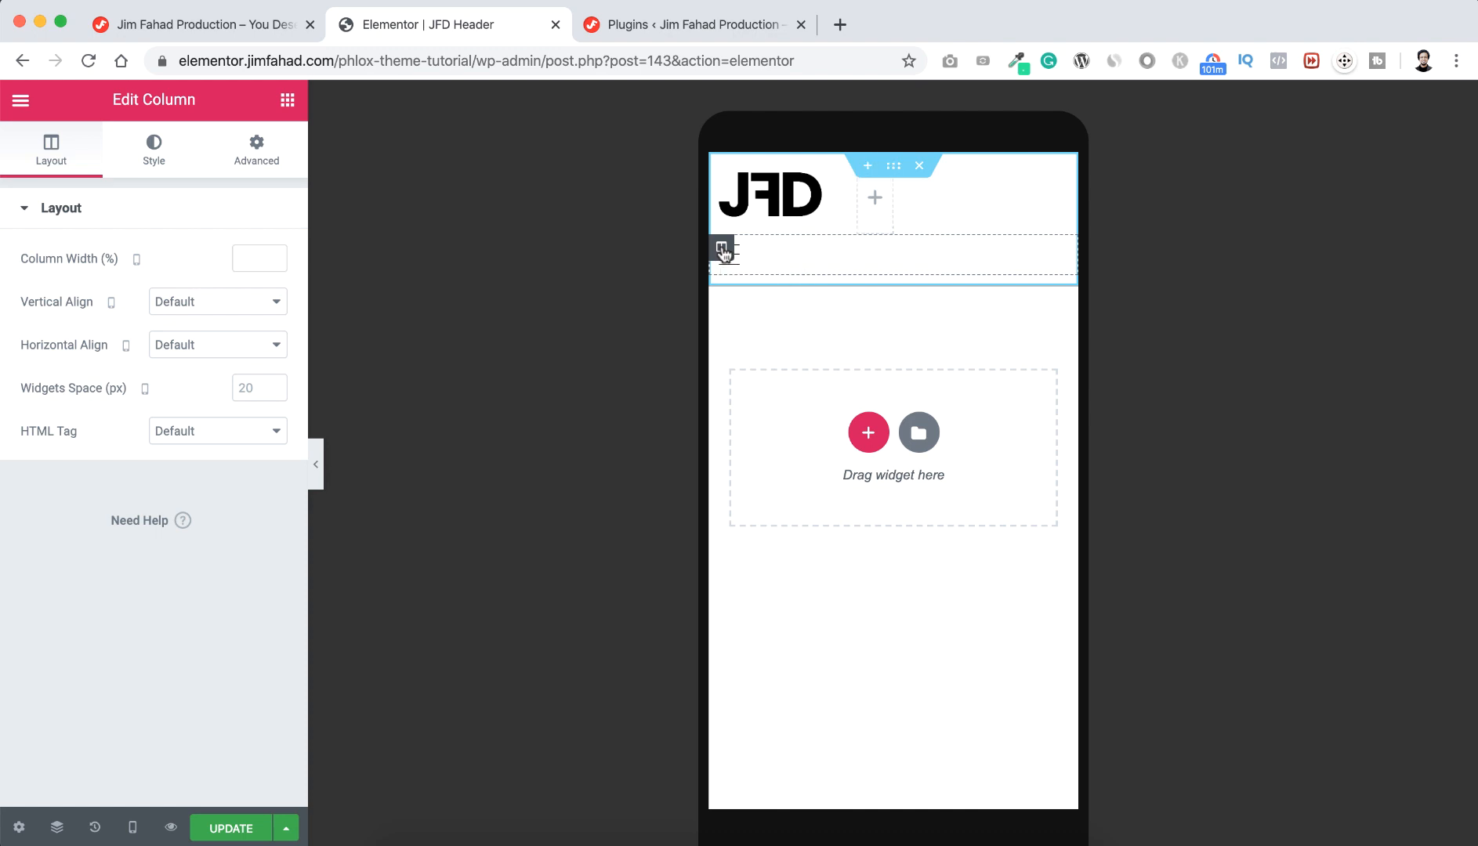
pyautogui.click(254, 256)
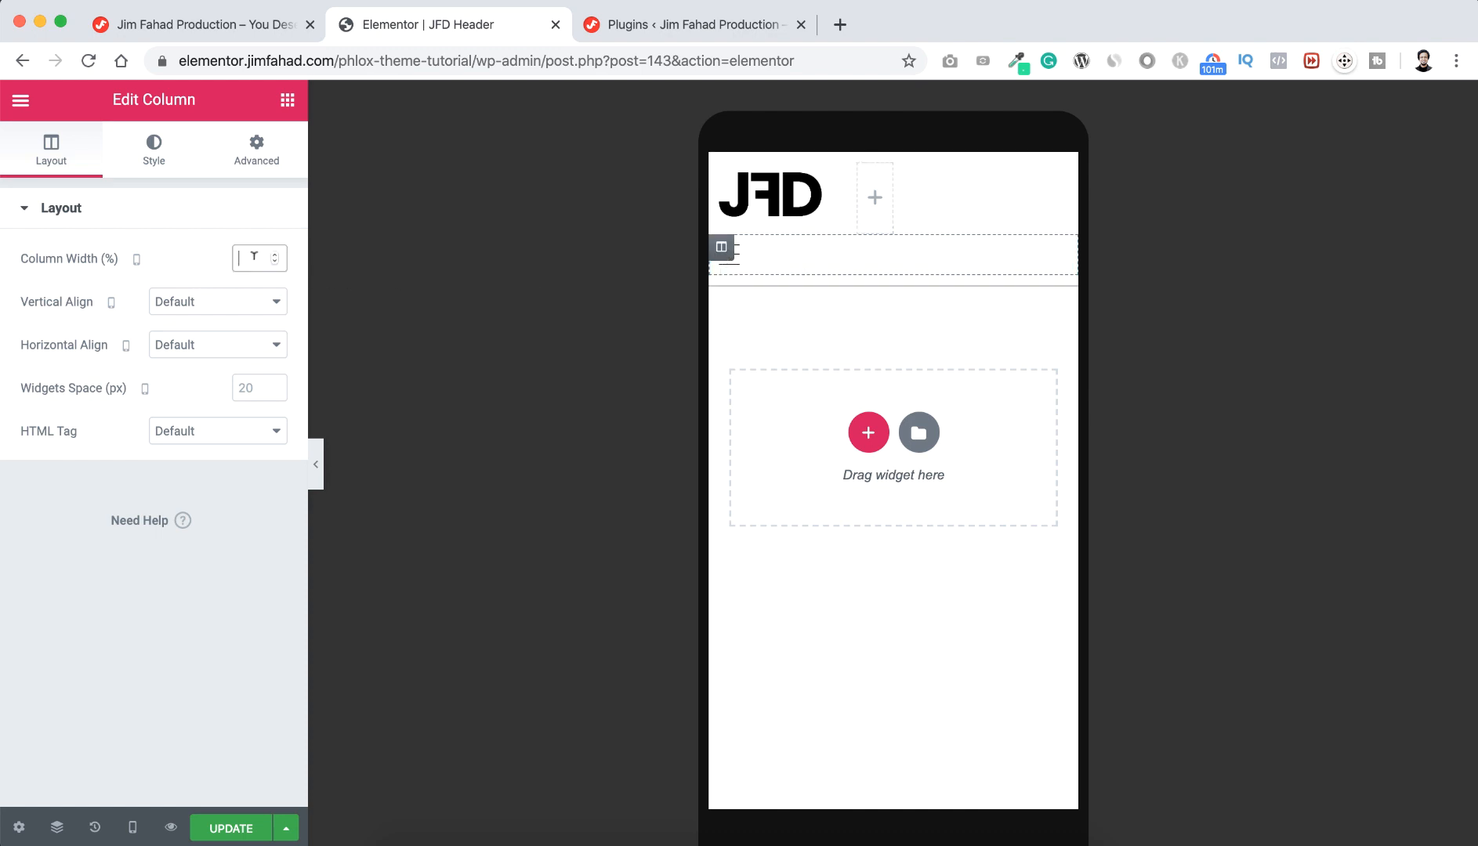
pyautogui.write('2')
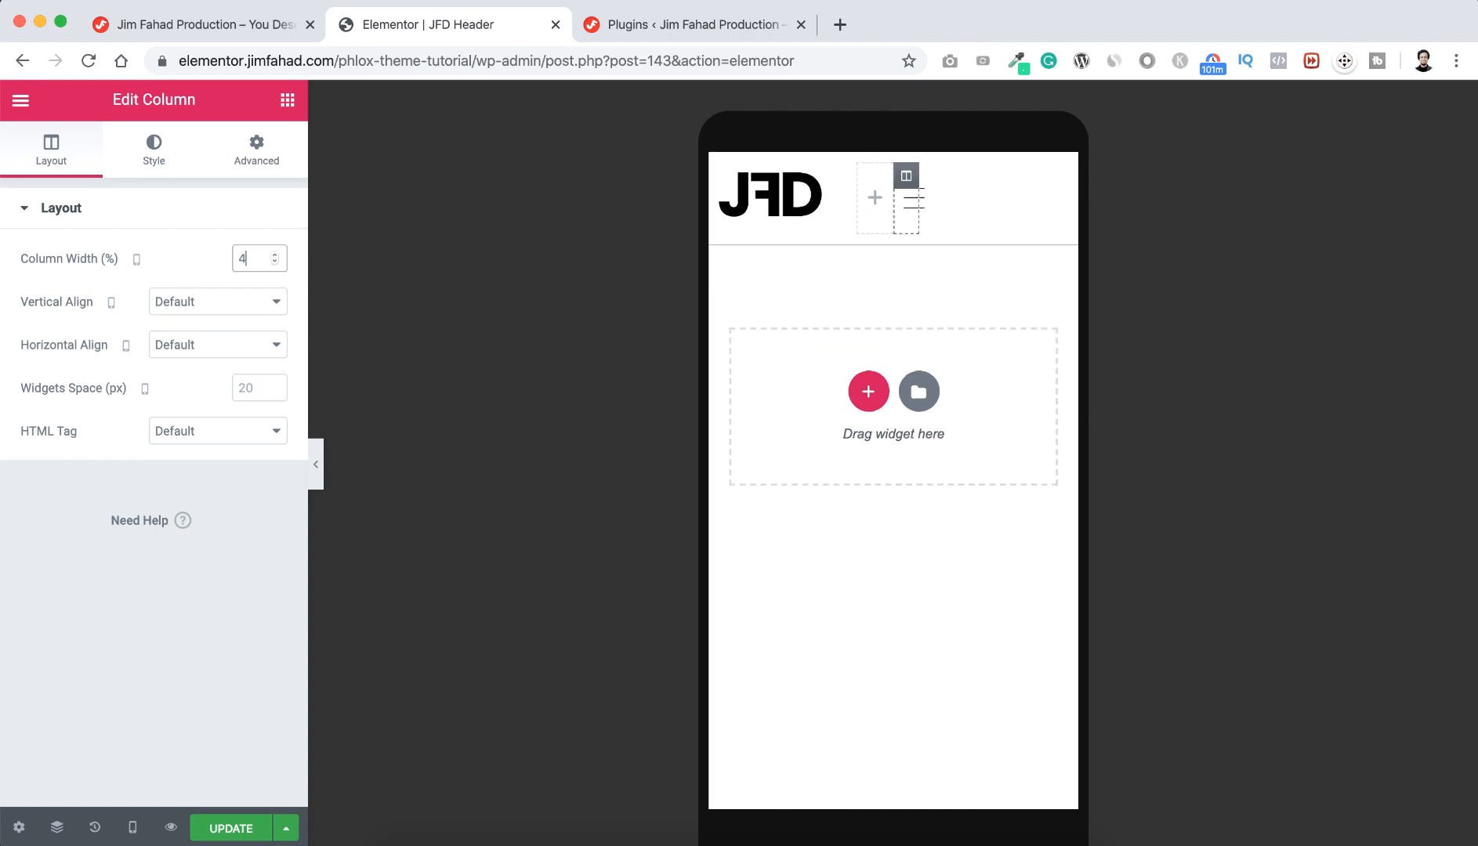
pyautogui.write('5')
pyautogui.press('BackSpace')
pyautogui.write('10')
pyautogui.press('Up')
pyautogui.press('Down')
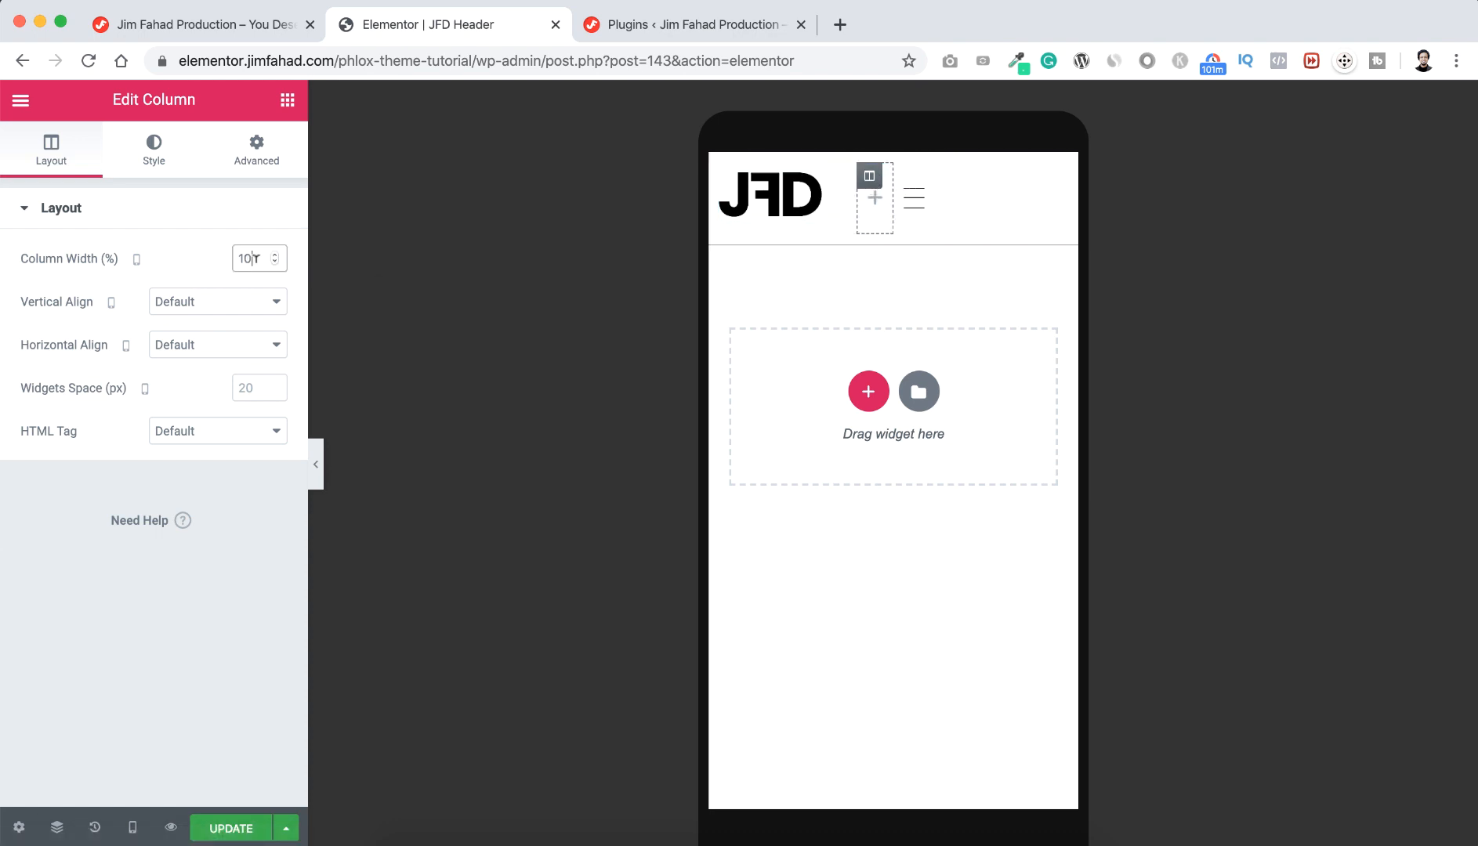
# Widen the empty spacer column to 48% in the mobile view and update the header template
pyautogui.press('Up')
pyautogui.press('Up')
pyautogui.press('Up')
pyautogui.press('Up')
pyautogui.press('Up')
pyautogui.press('Up')
pyautogui.press('Up')
pyautogui.press('Up')
pyautogui.press('Up')
pyautogui.press('Up')
pyautogui.press('Up')
pyautogui.press('Up')
pyautogui.press('Up')
pyautogui.press('Up')
pyautogui.press('Up')
pyautogui.press('Up')
pyautogui.press('Up')
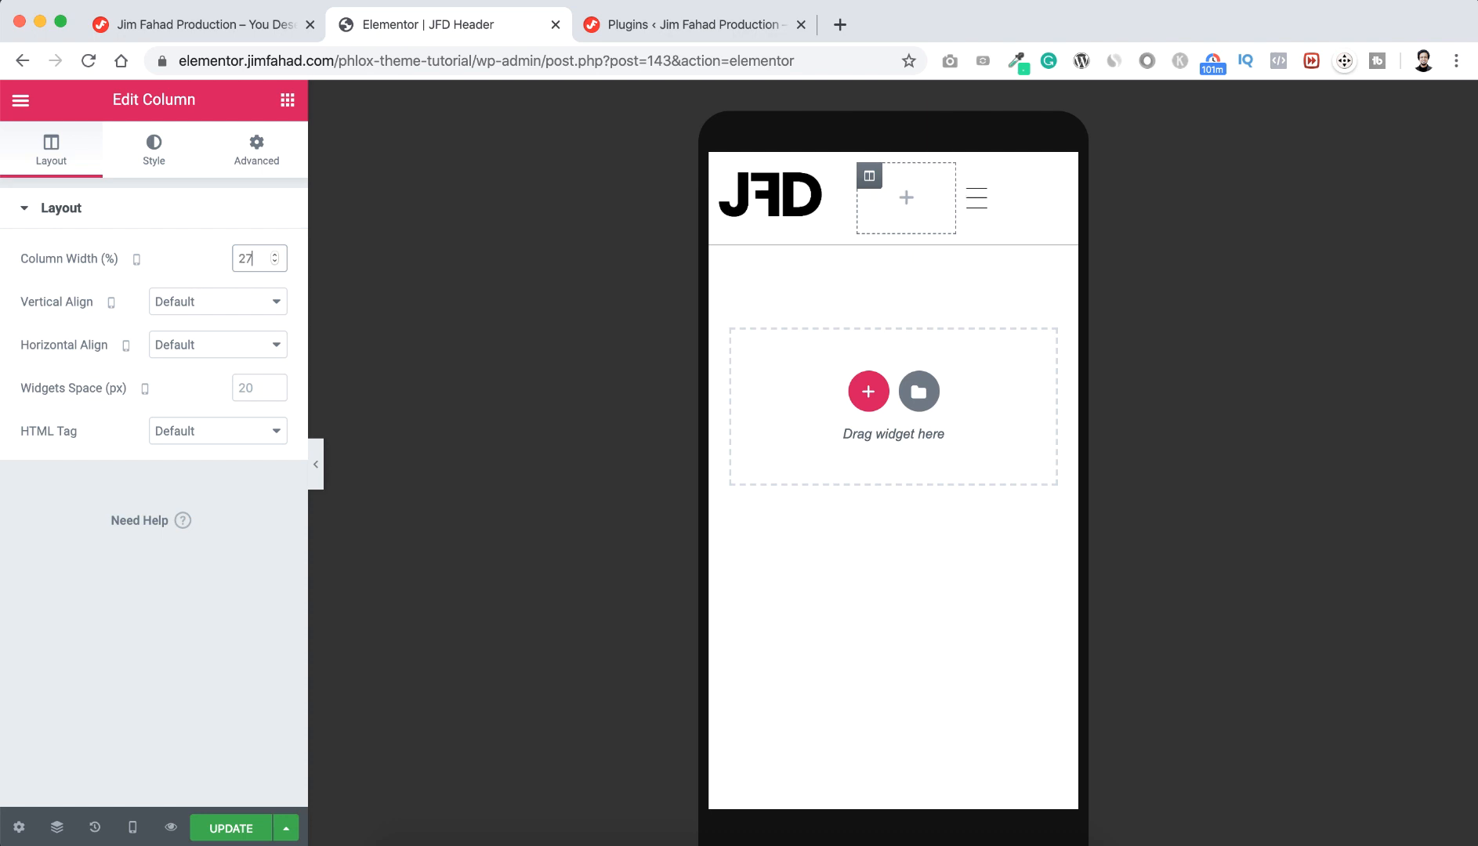
pyautogui.press('Up')
pyautogui.press('Up')
pyautogui.press('Up')
pyautogui.press('Up')
pyautogui.press('Up')
pyautogui.press('Up')
pyautogui.press('Up')
pyautogui.press('Up')
pyautogui.press('Up')
pyautogui.press('Up')
pyautogui.press('Up')
pyautogui.press('Up')
pyautogui.press('Up')
pyautogui.press('Up')
pyautogui.press('Up')
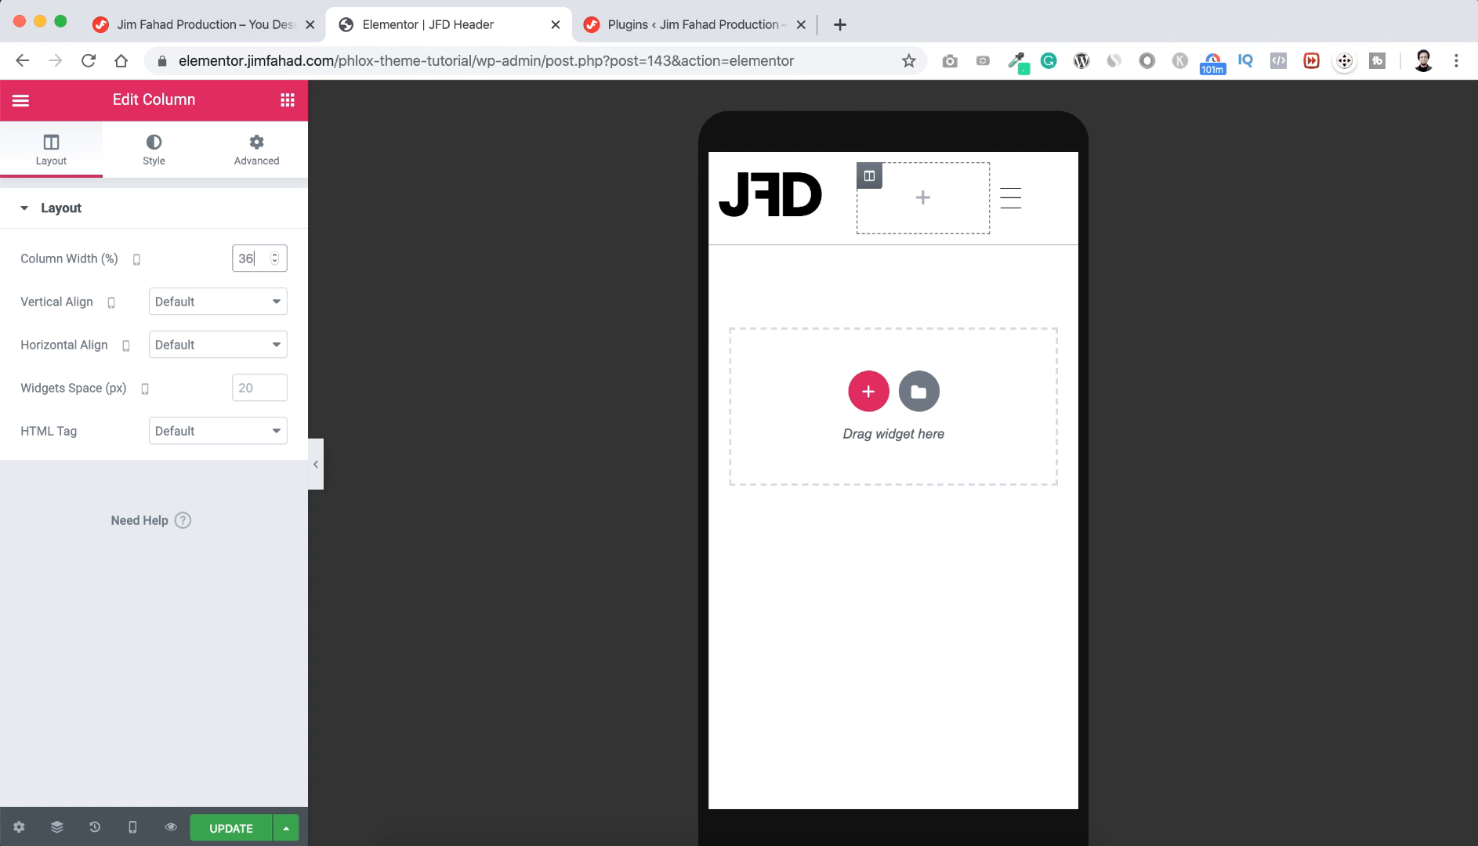
pyautogui.press('Up')
pyautogui.press('Up')
pyautogui.press('Up')
pyautogui.press('Up')
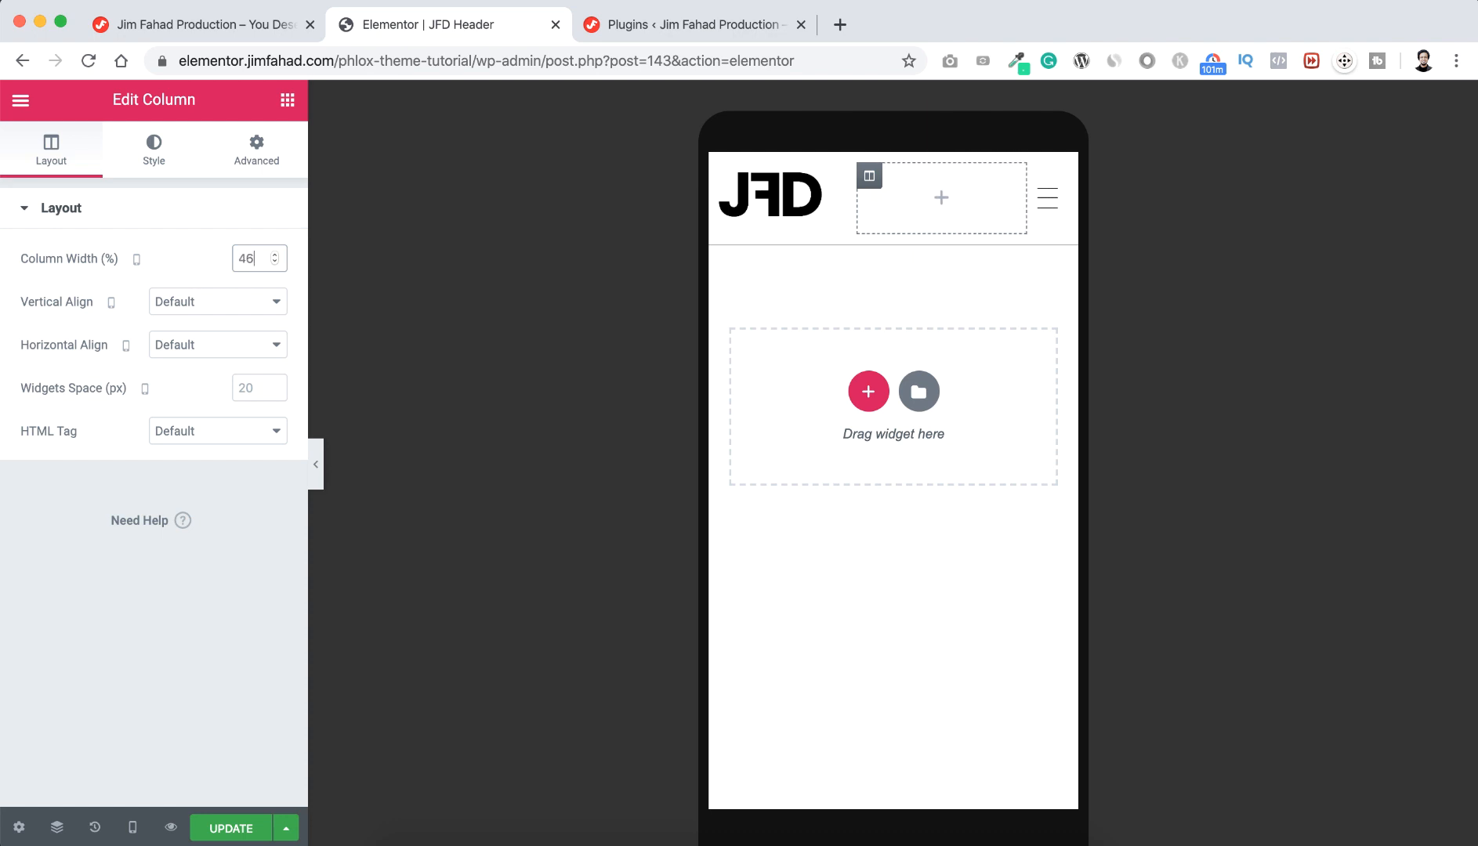
pyautogui.press('Up')
pyautogui.press('Up')
pyautogui.press('Up')
pyautogui.press('Up')
pyautogui.press('Up')
pyautogui.press('Up')
pyautogui.press('Up')
pyautogui.press('Up')
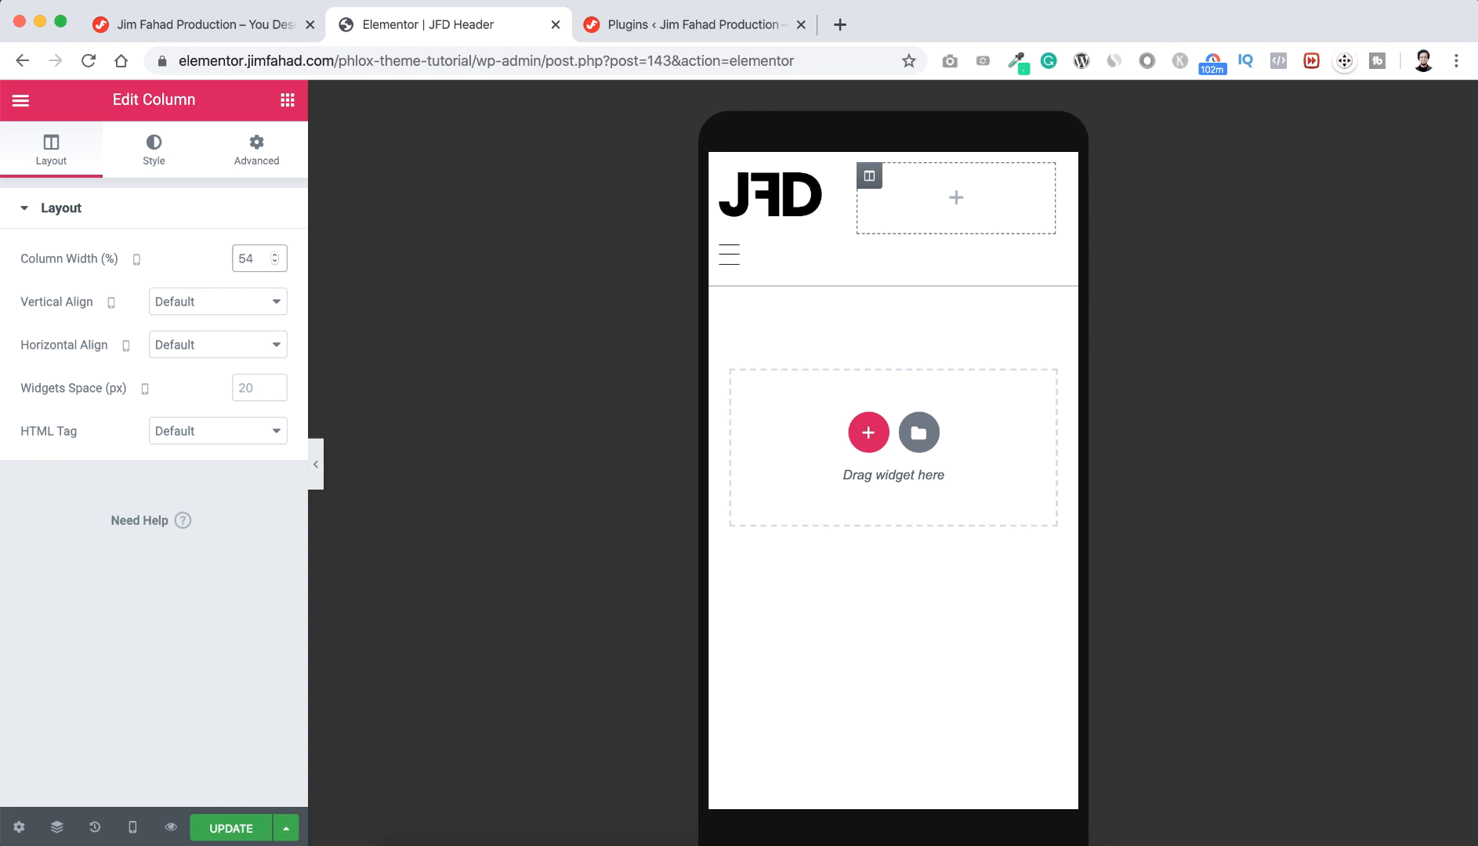
pyautogui.press('Down')
pyautogui.press('Down')
pyautogui.press('Down')
pyautogui.press('Down')
pyautogui.press('Down')
pyautogui.press('Down')
pyautogui.press('Down')
pyautogui.press('Down')
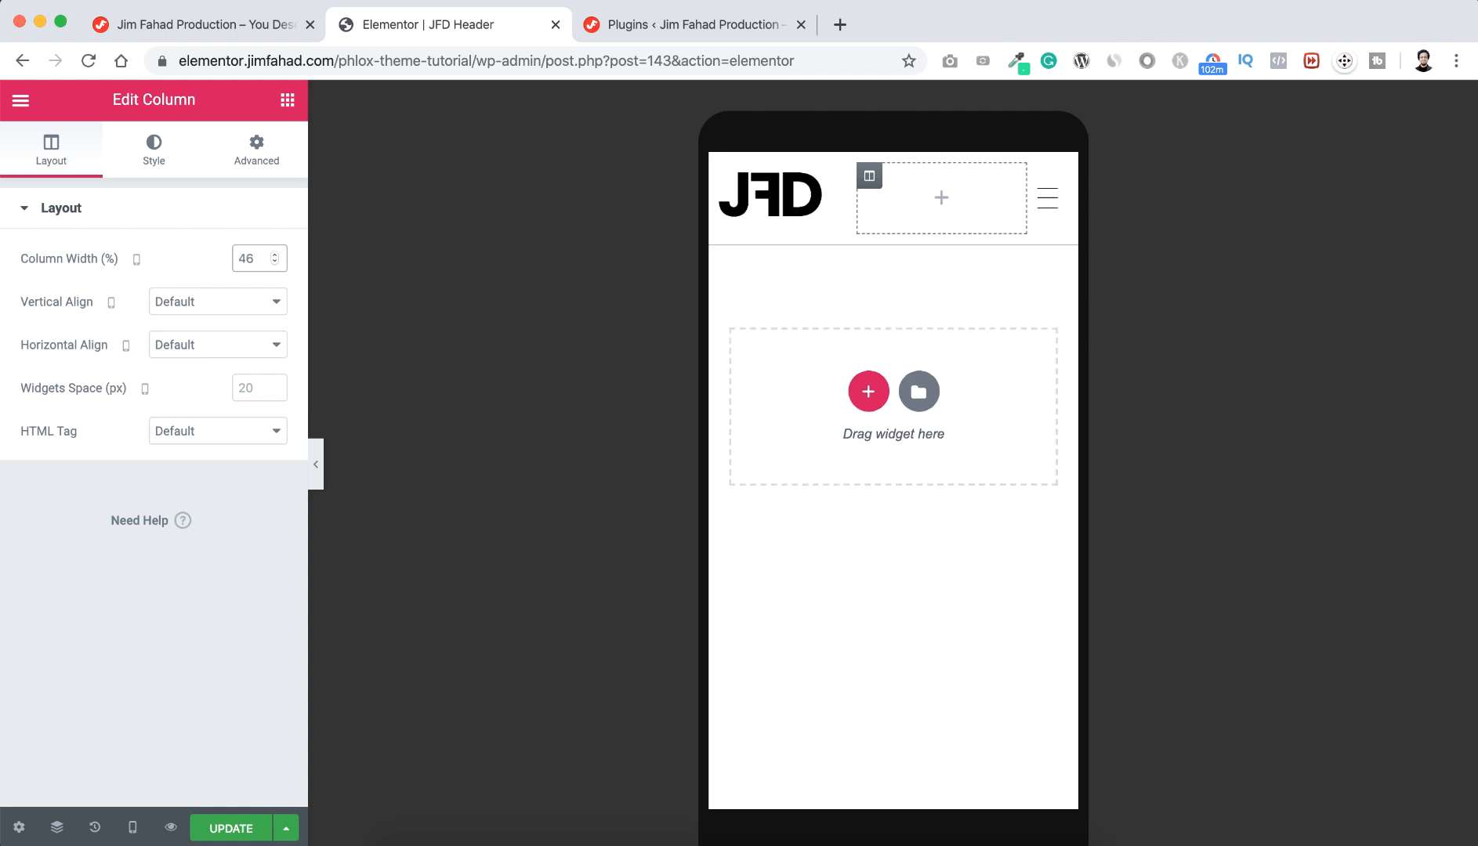
pyautogui.press('Up')
pyautogui.press('Up')
pyautogui.click(230, 834)
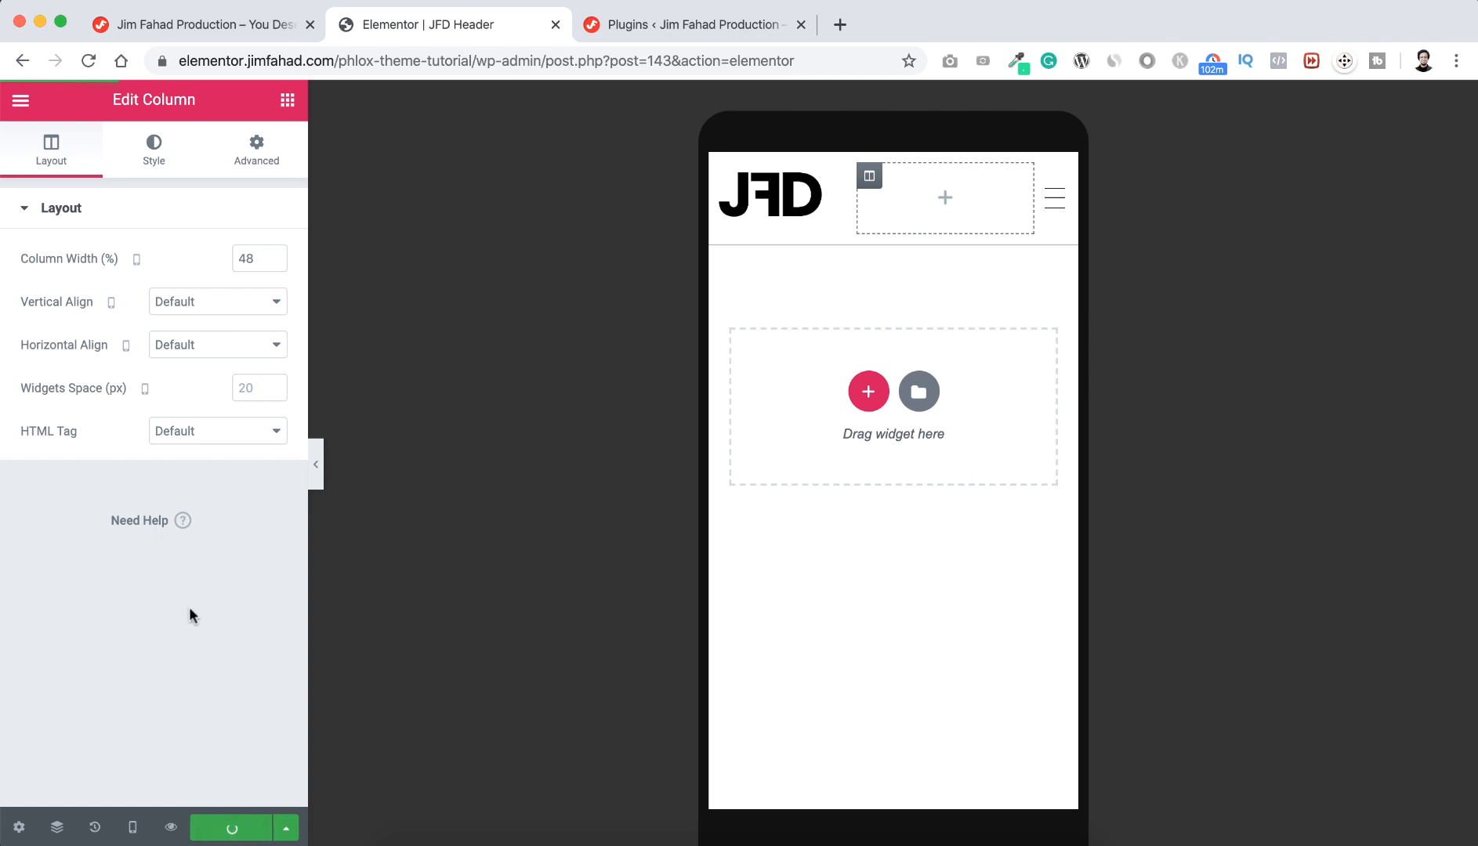
# Switch to the live site in Safari and check the header while scrolling the home page at desktop width
pyautogui.click(23, 99)
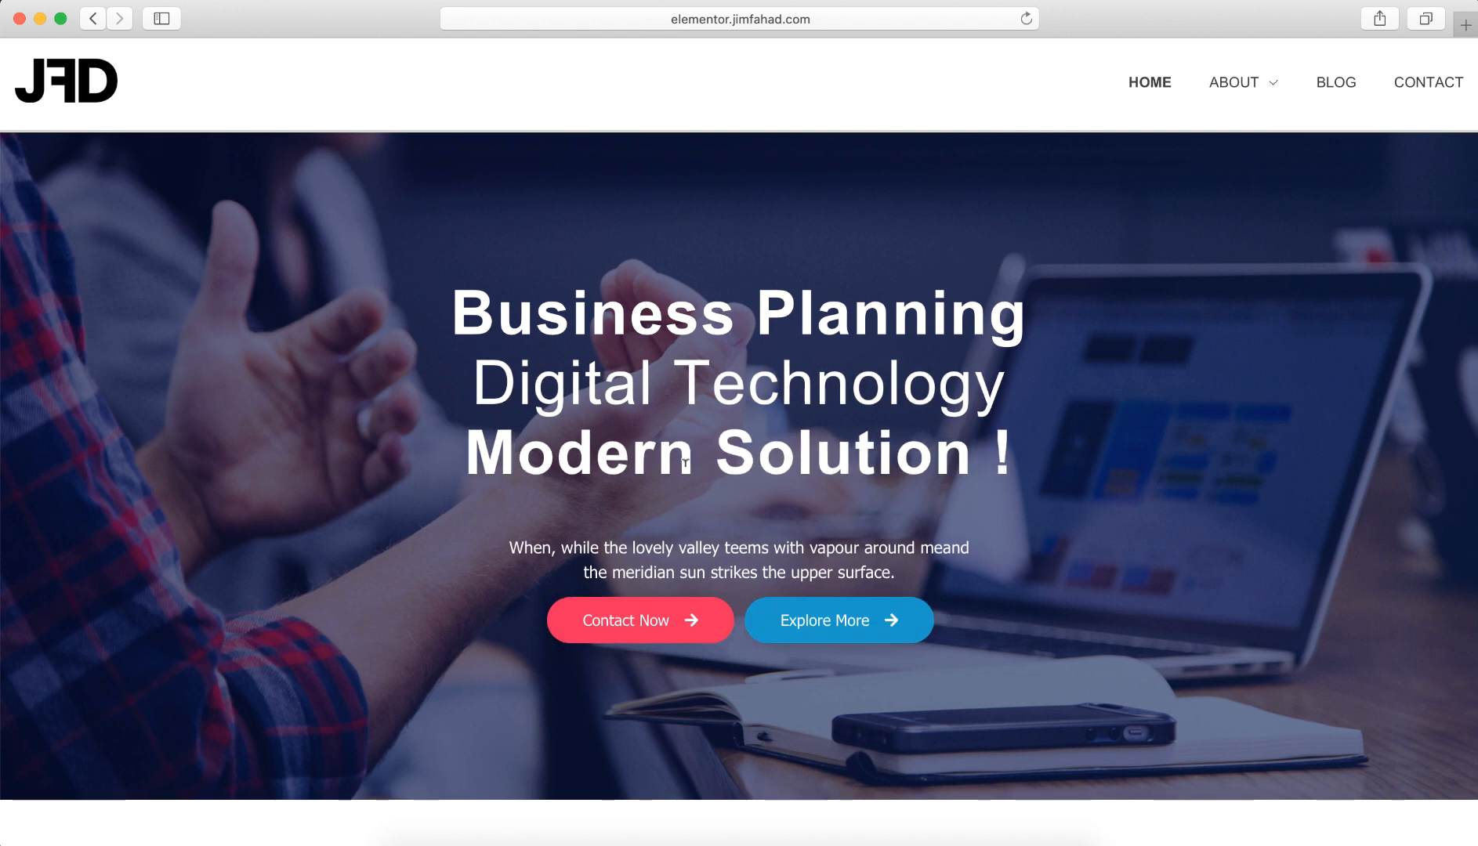
pyautogui.scroll(-8, 707, 476)
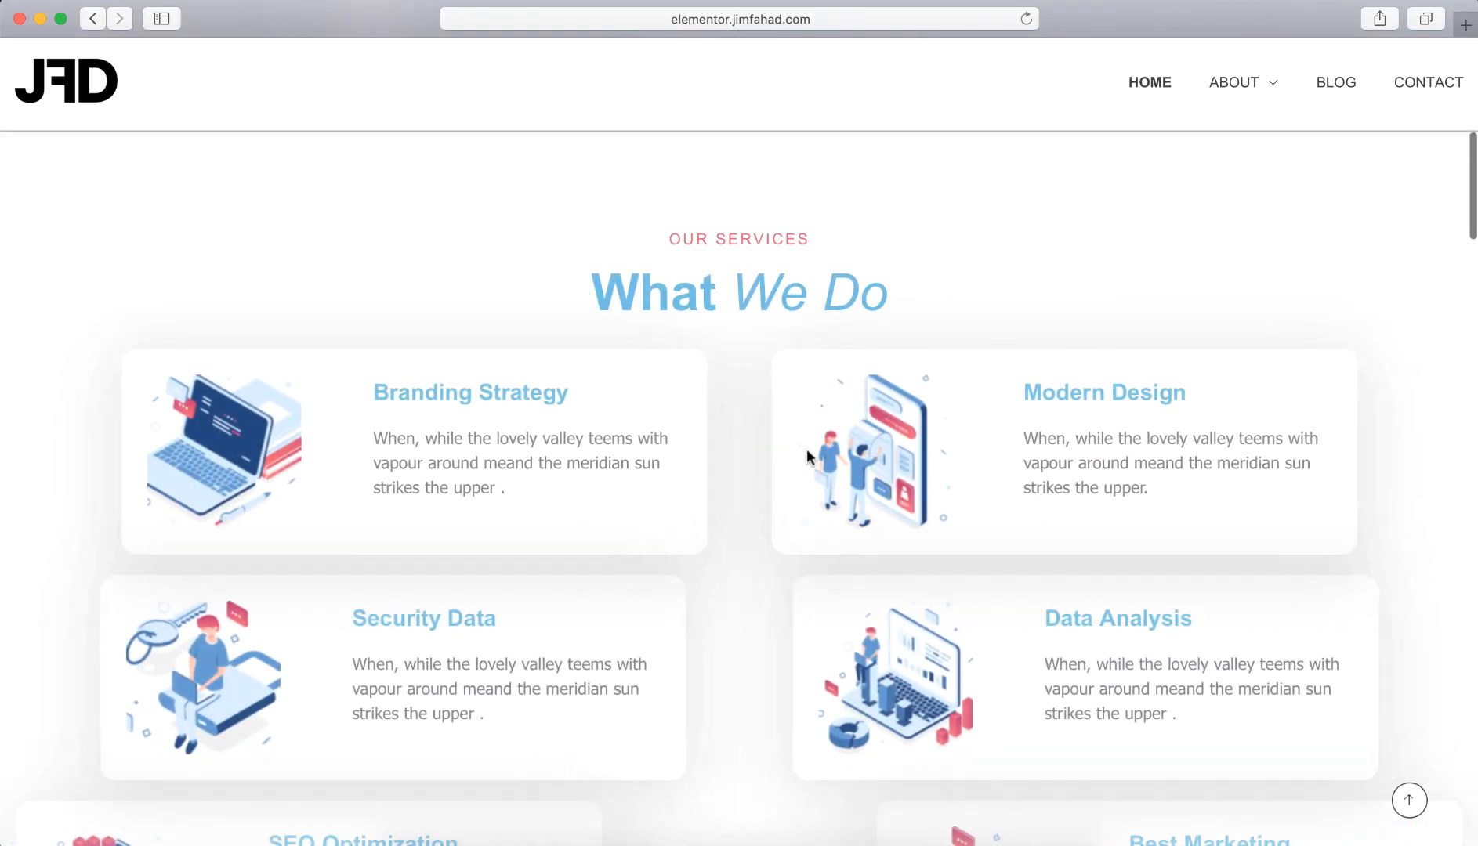
pyautogui.scroll(-3, 807, 452)
pyautogui.scroll(-5, 806, 448)
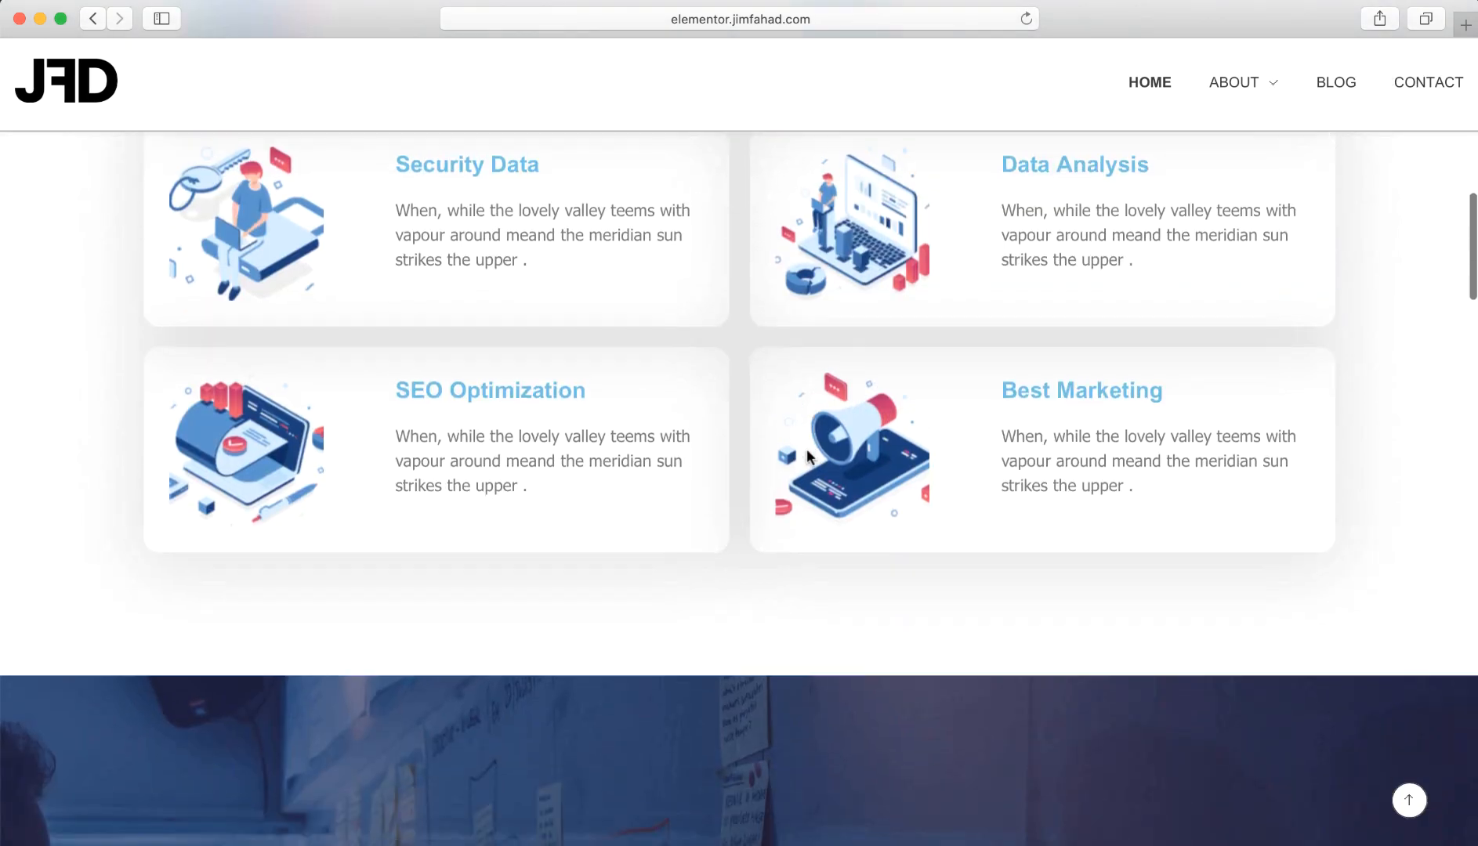
pyautogui.scroll(15, 805, 448)
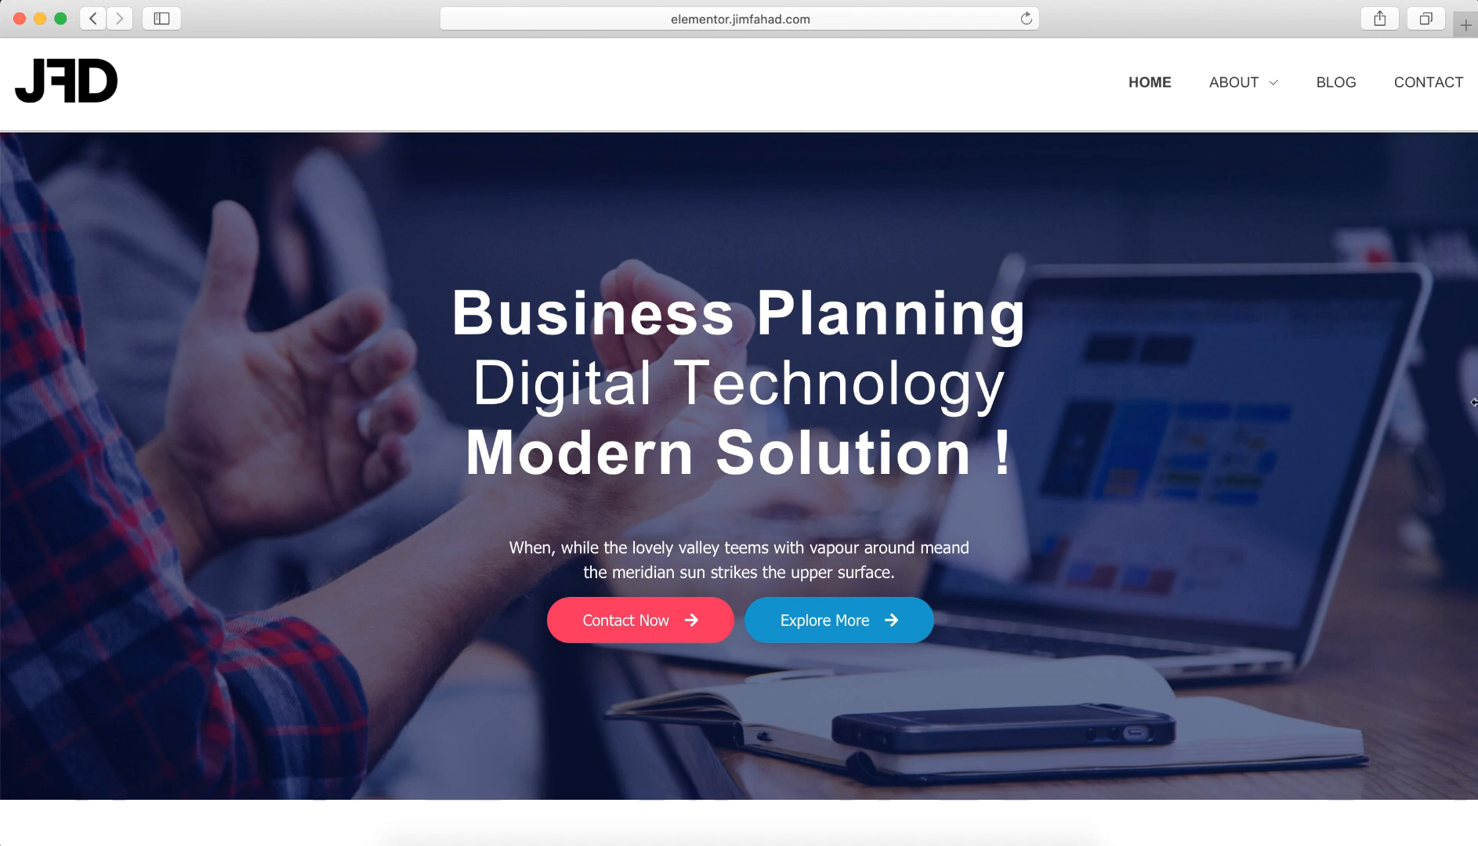
# Narrow the browser window to tablet width, test the full-screen menu, and review the page down to the footer
pyautogui.moveTo(1270, 414); pyautogui.dragTo(858, 432)
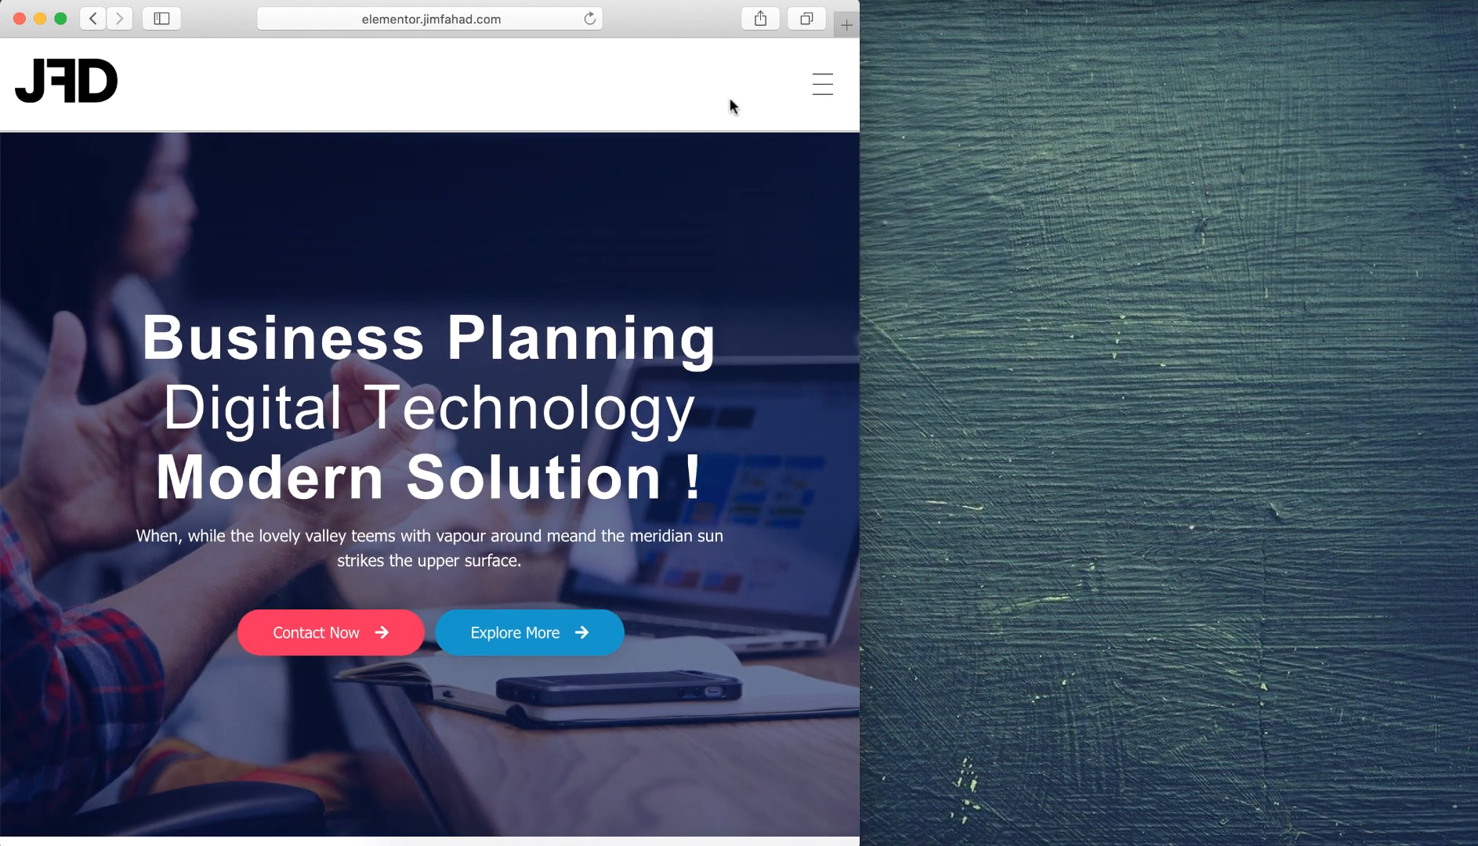
pyautogui.click(830, 92)
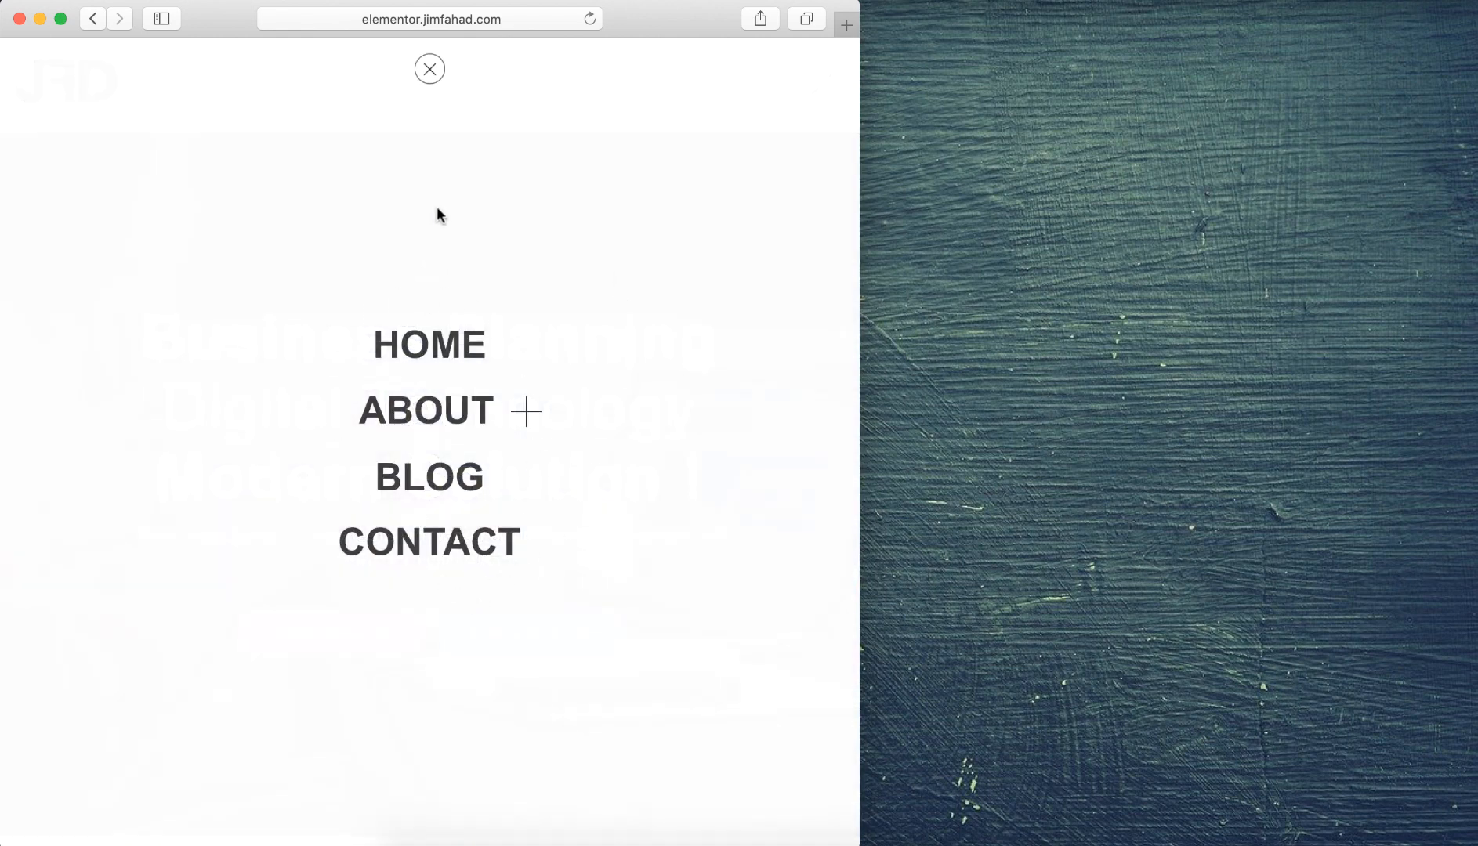
pyautogui.click(430, 72)
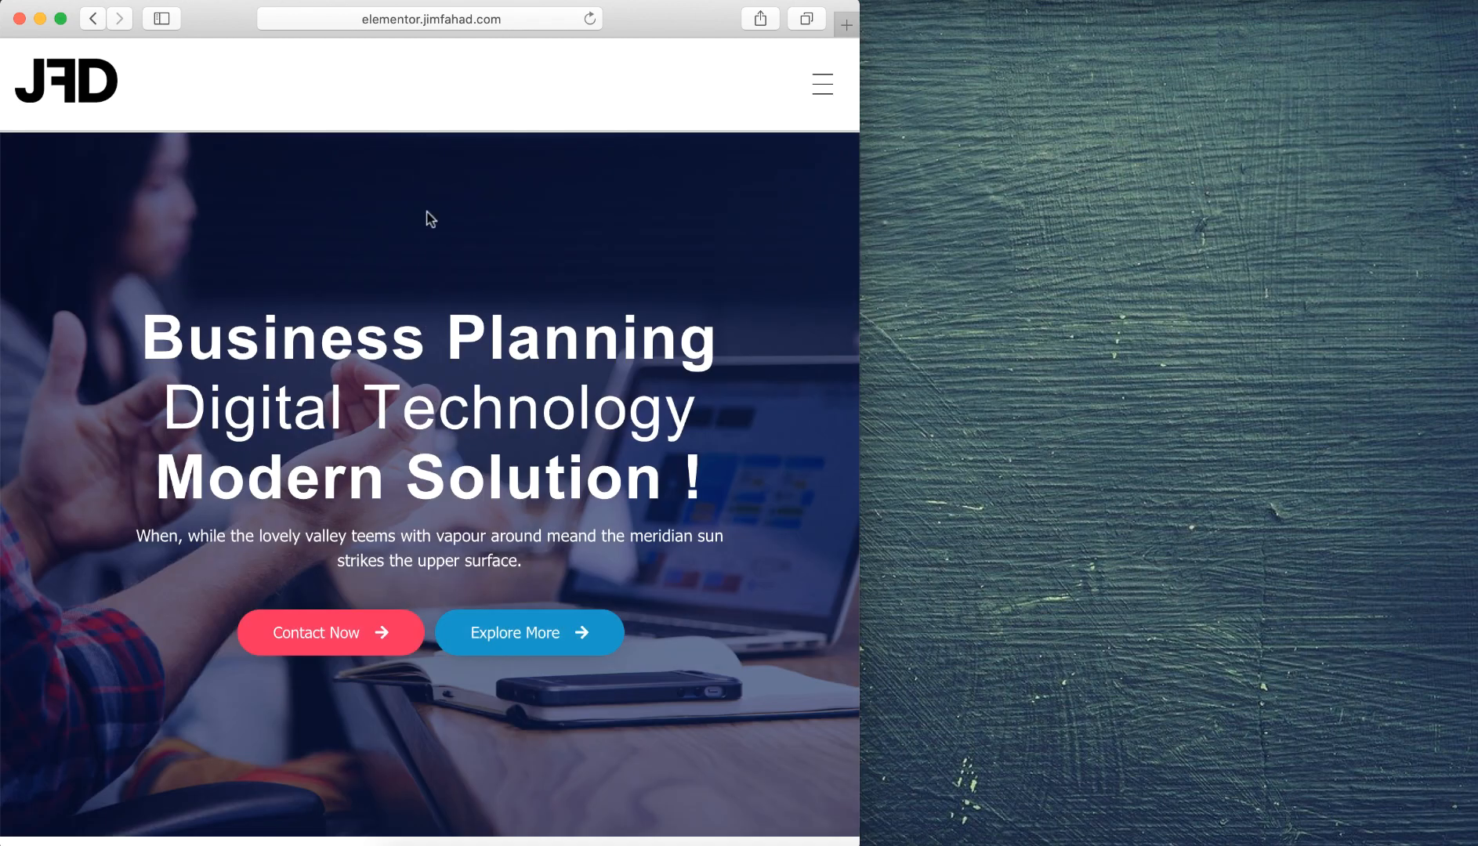
pyautogui.scroll(-20, 402, 475)
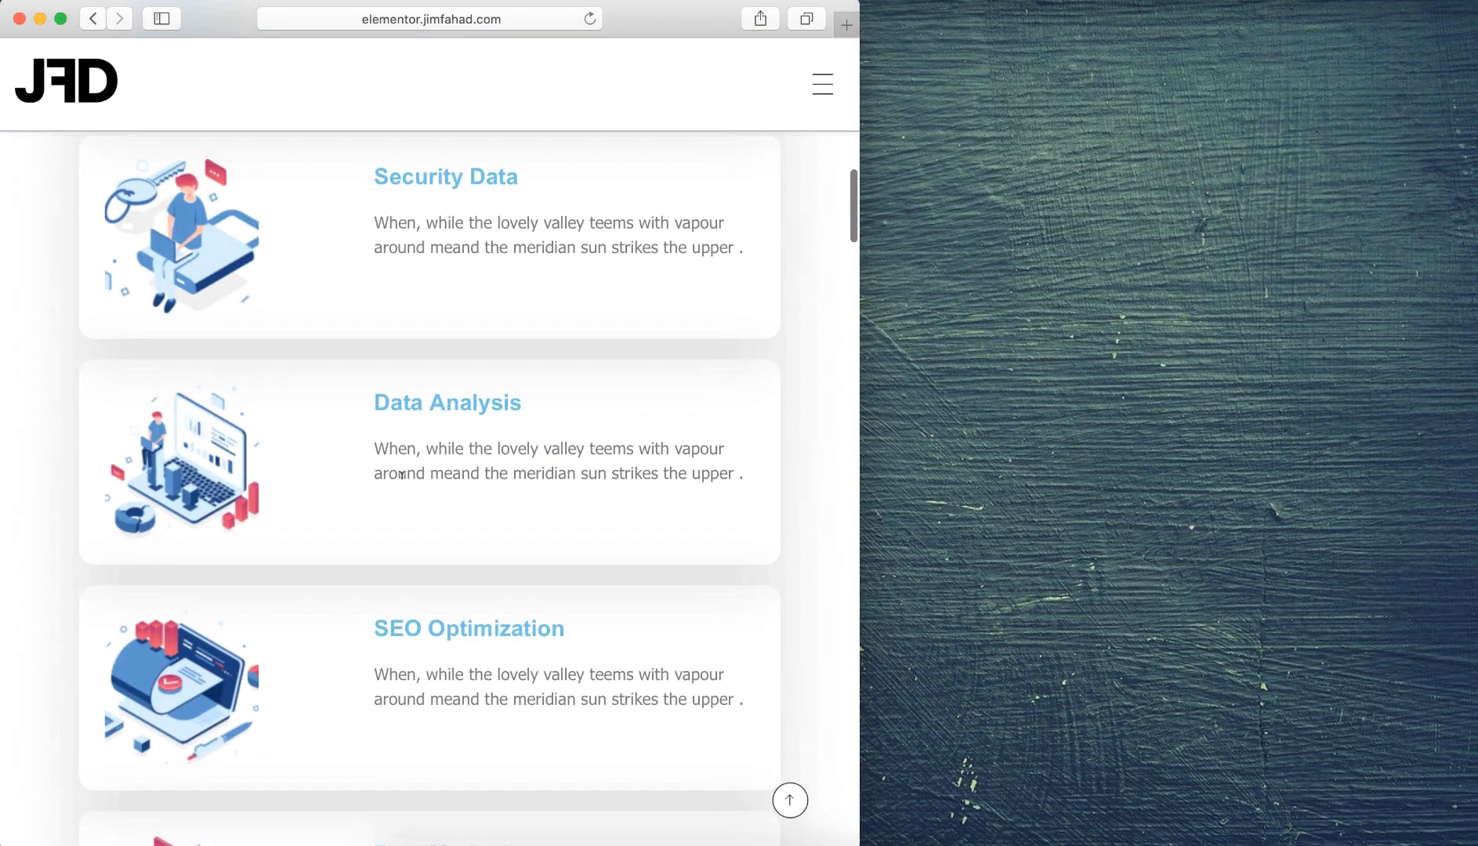
pyautogui.scroll(-15, 403, 475)
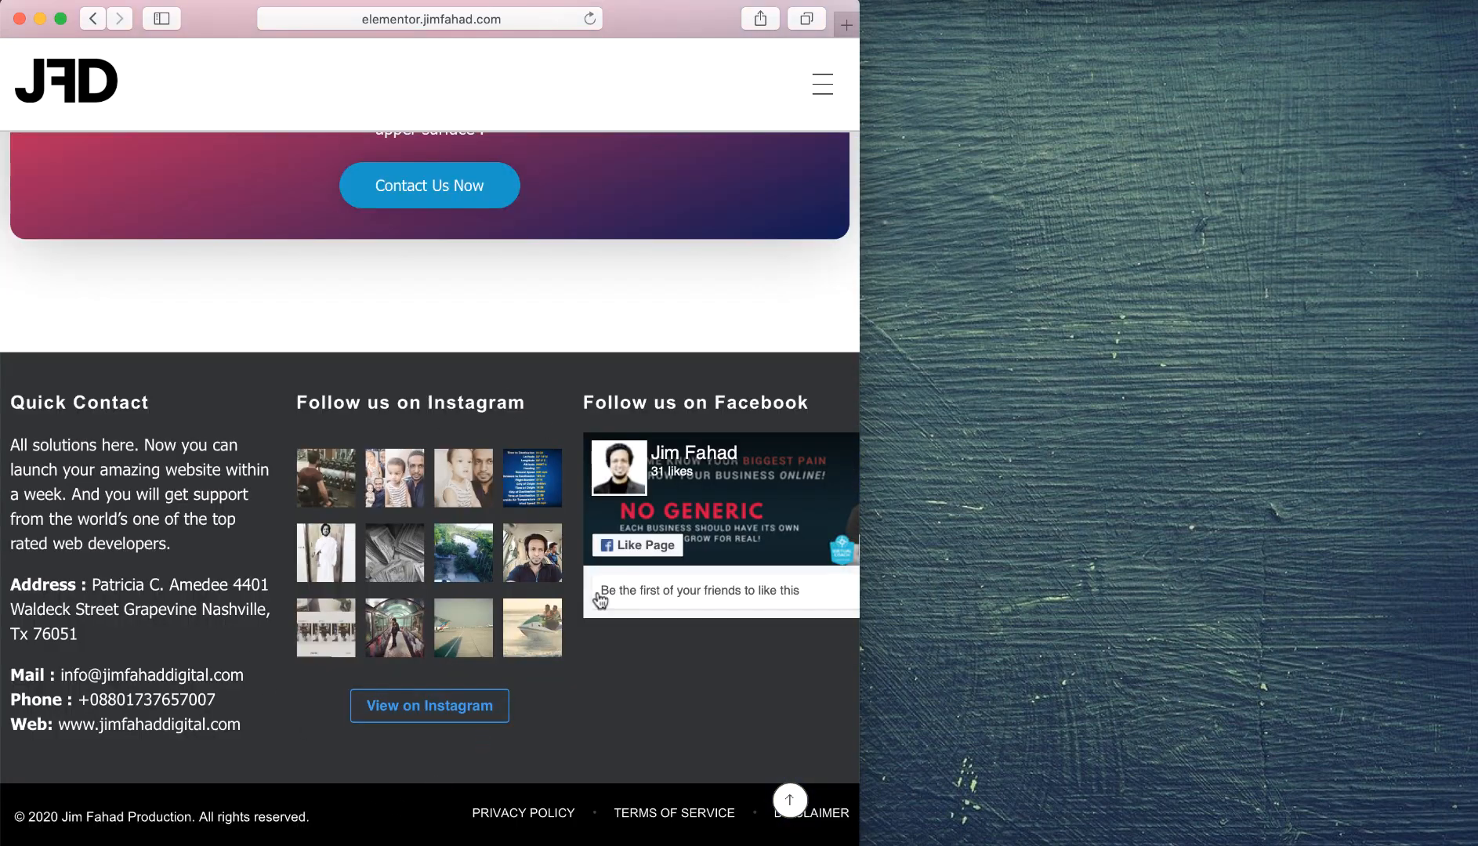
pyautogui.scroll(20, 500, 273)
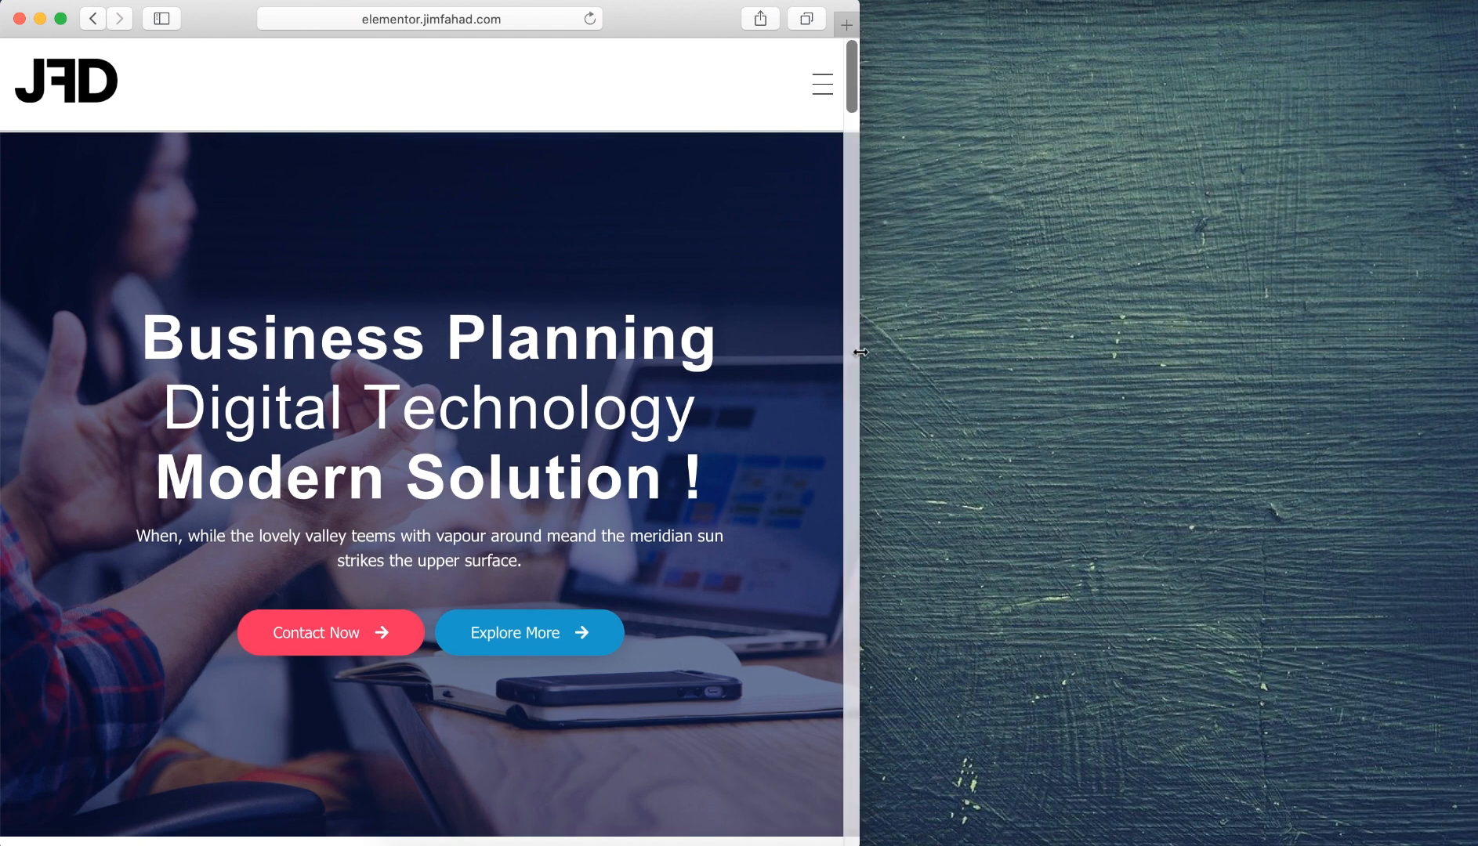
# Narrow the browser window to mobile width, test the full-screen menu, and review the home page down to the footer
pyautogui.moveTo(860, 355); pyautogui.dragTo(517, 355)
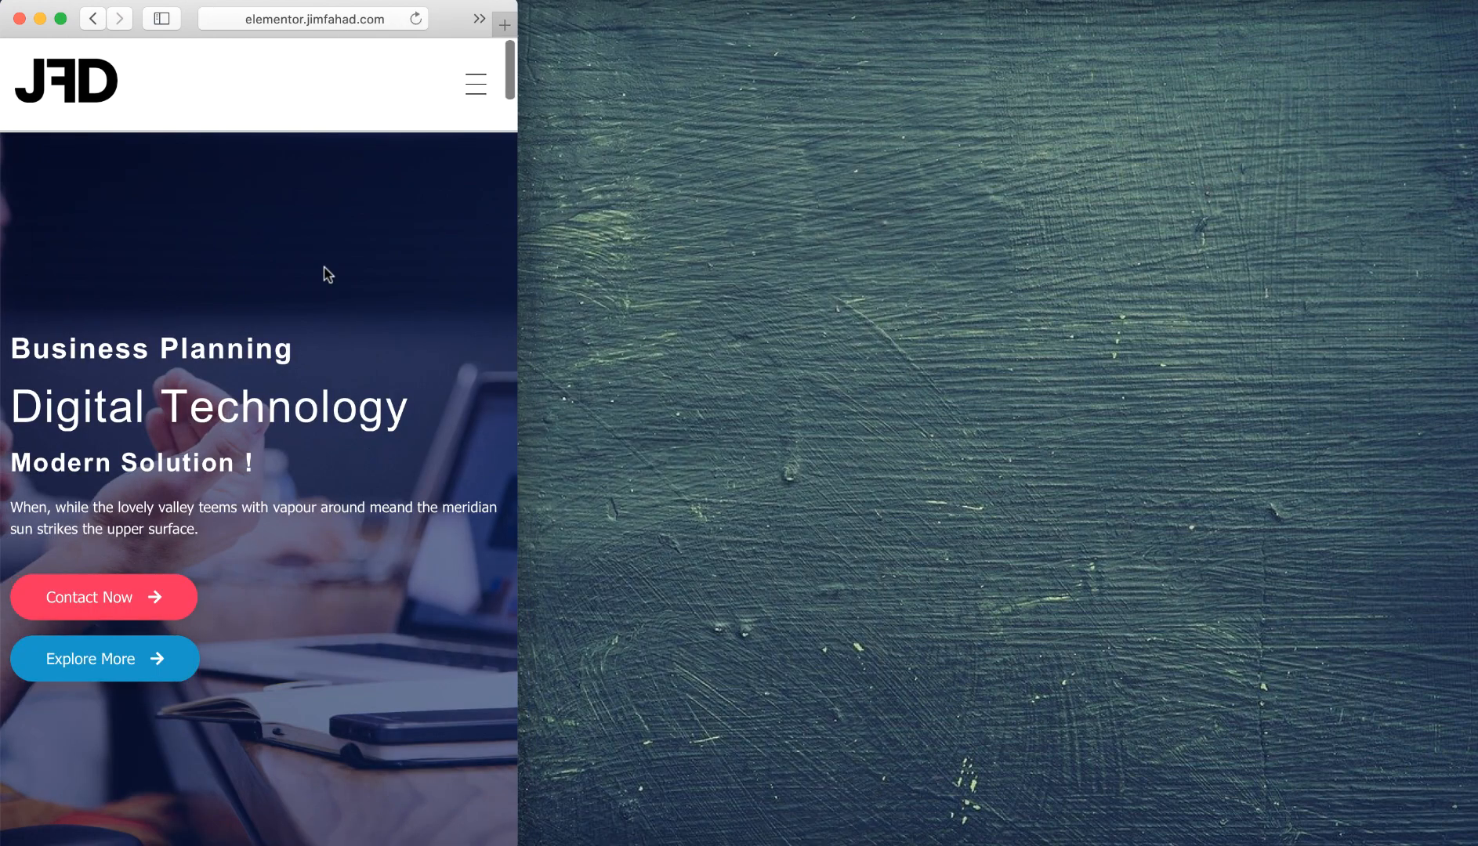
pyautogui.click(476, 87)
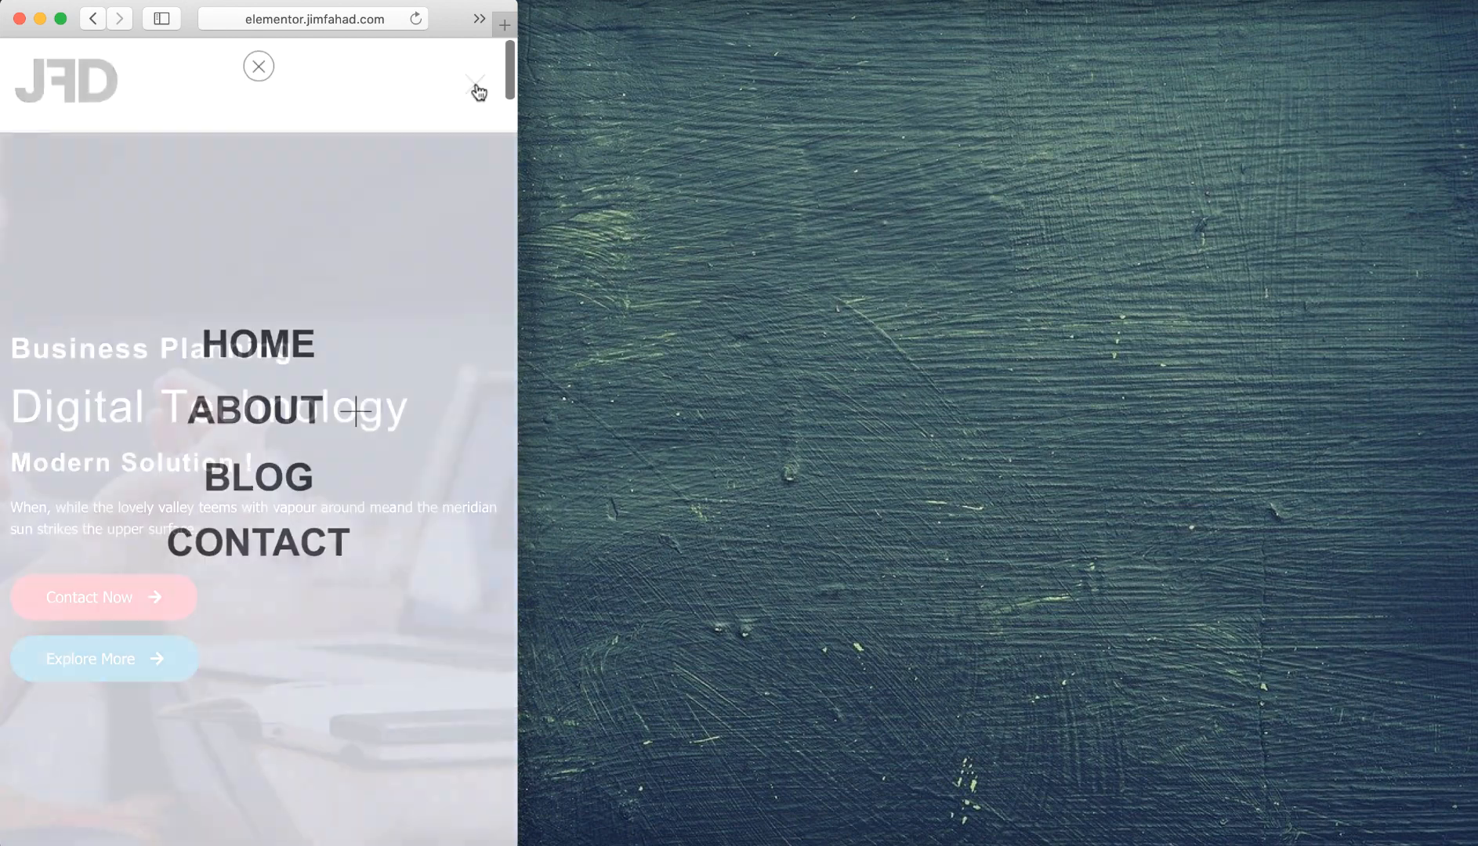
pyautogui.click(266, 77)
pyautogui.scroll(-10, 256, 498)
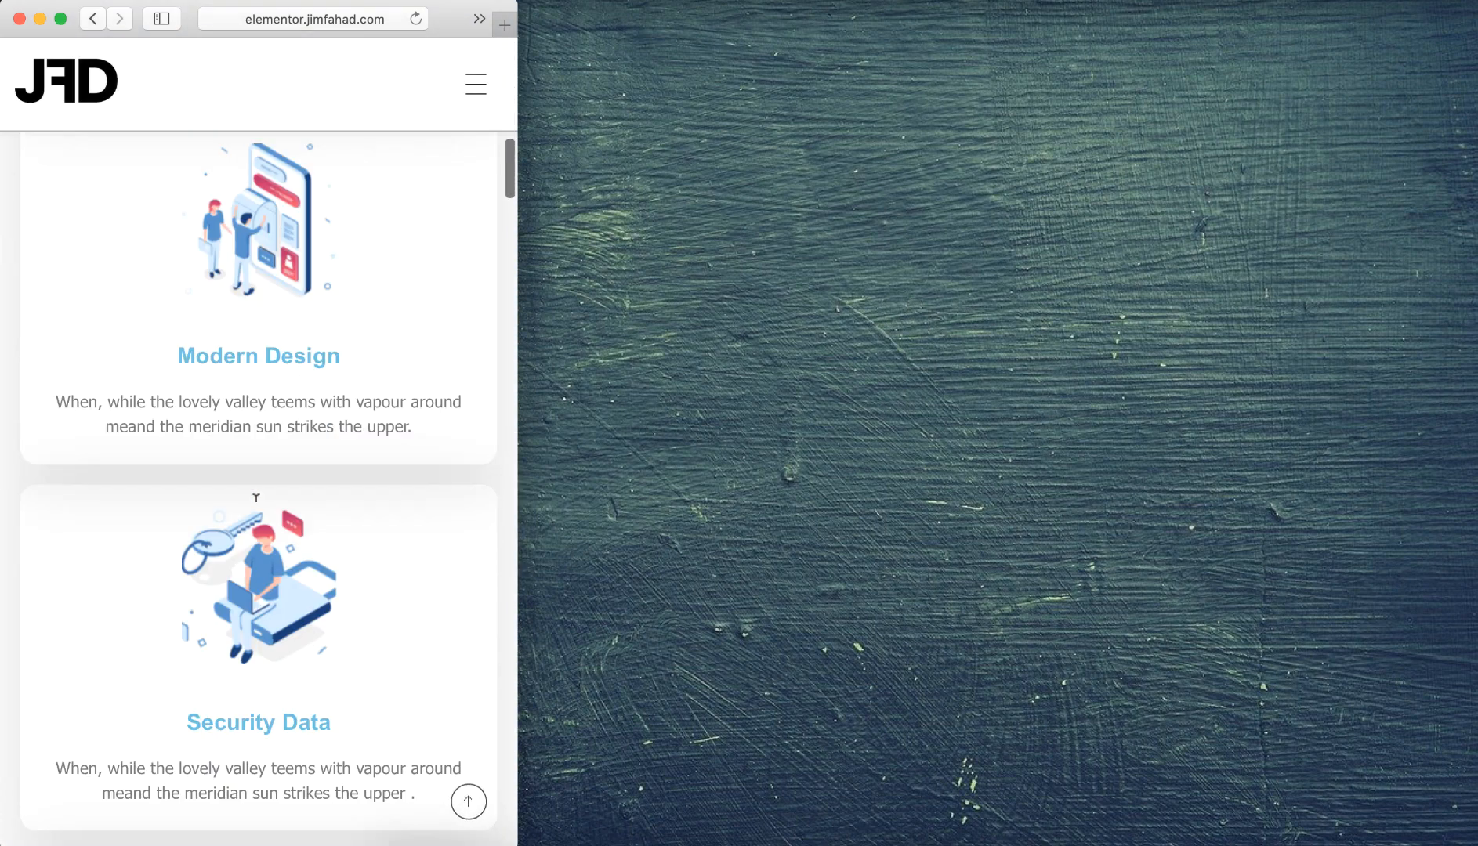
pyautogui.scroll(-20, 256, 498)
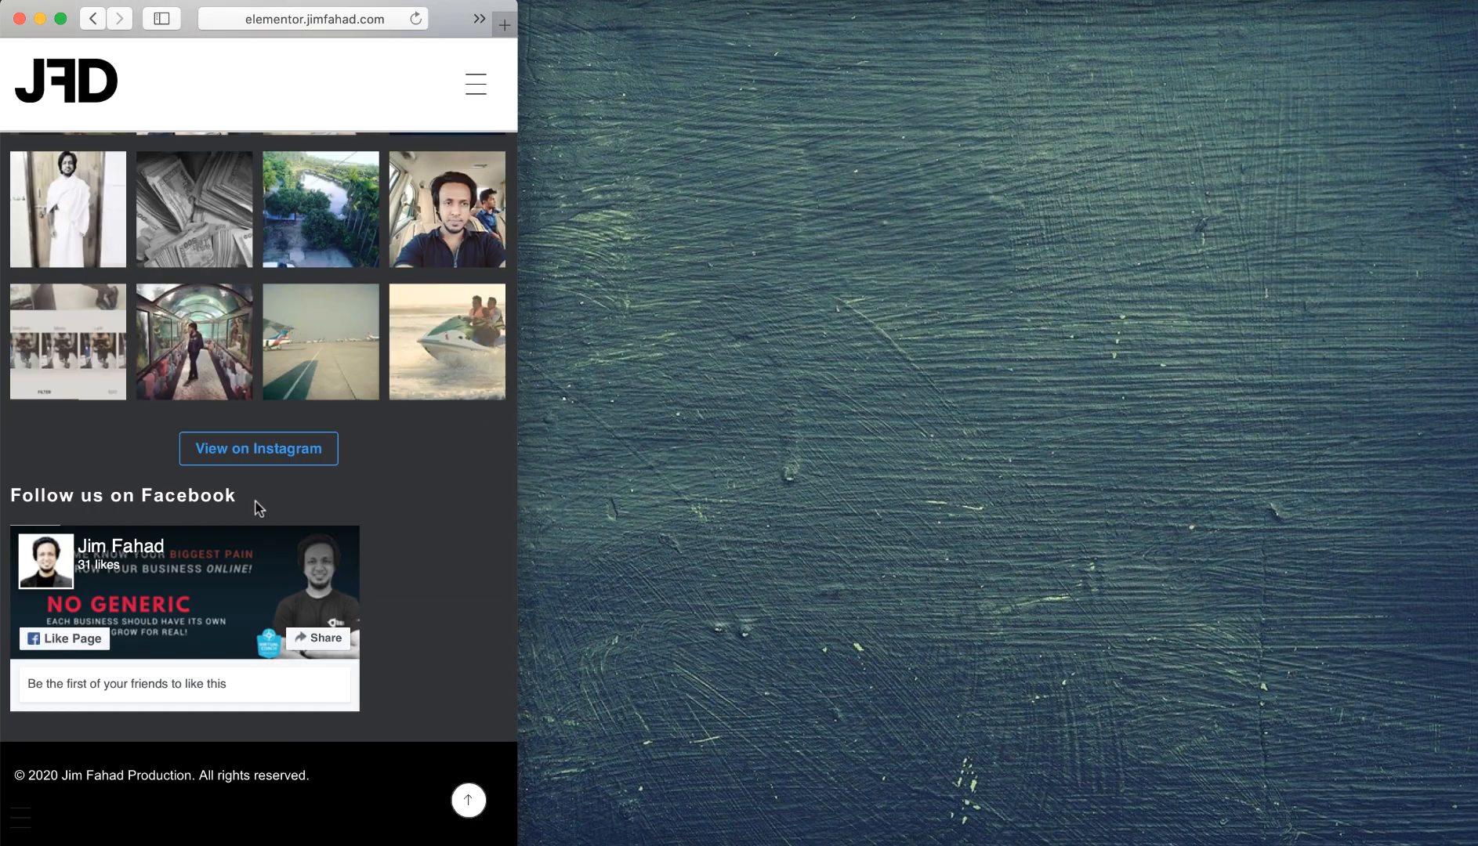
pyautogui.scroll(10, 269, 556)
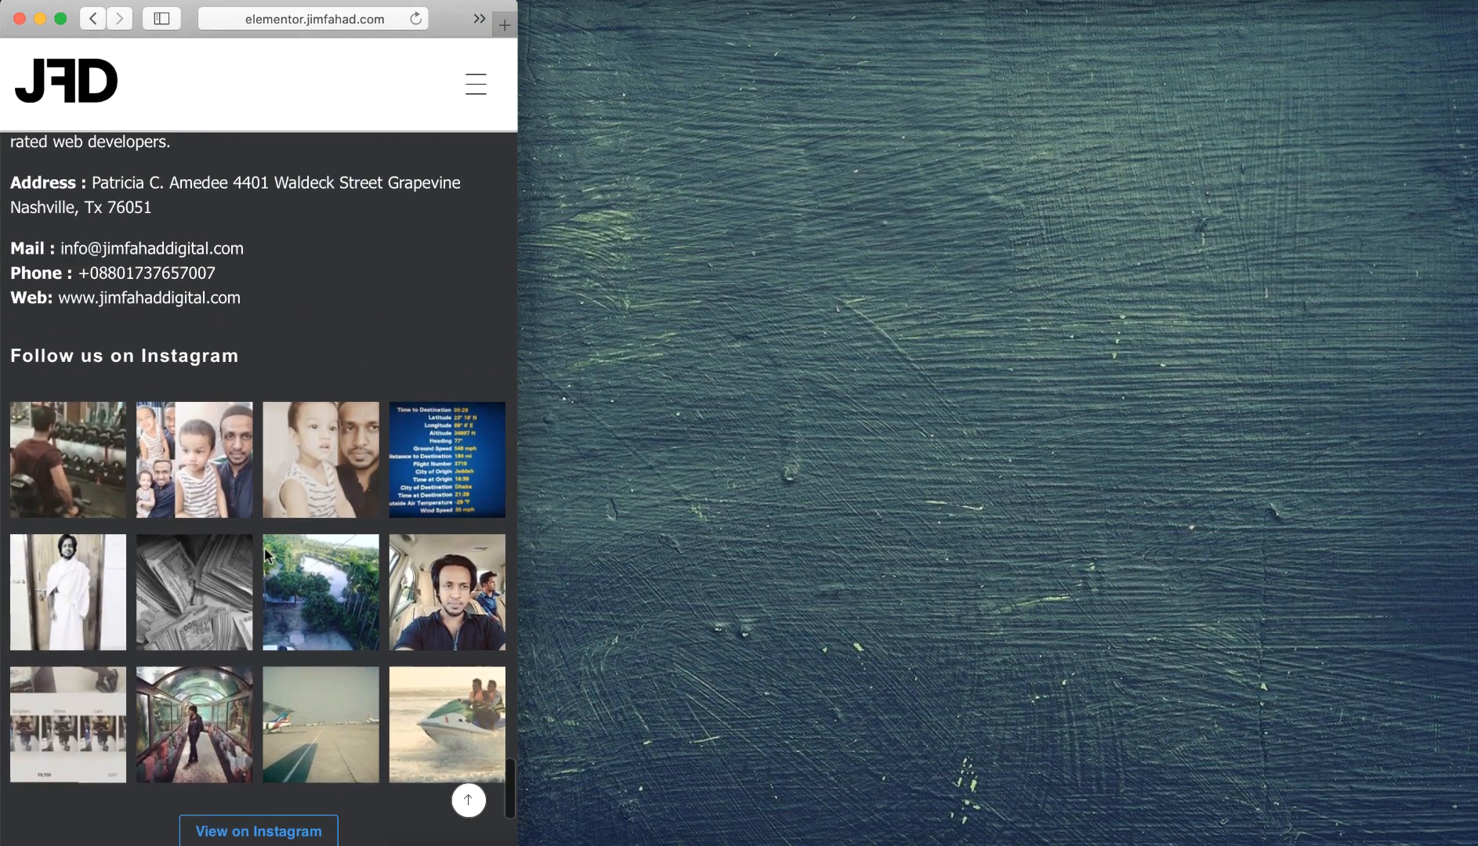
pyautogui.scroll(5, 267, 555)
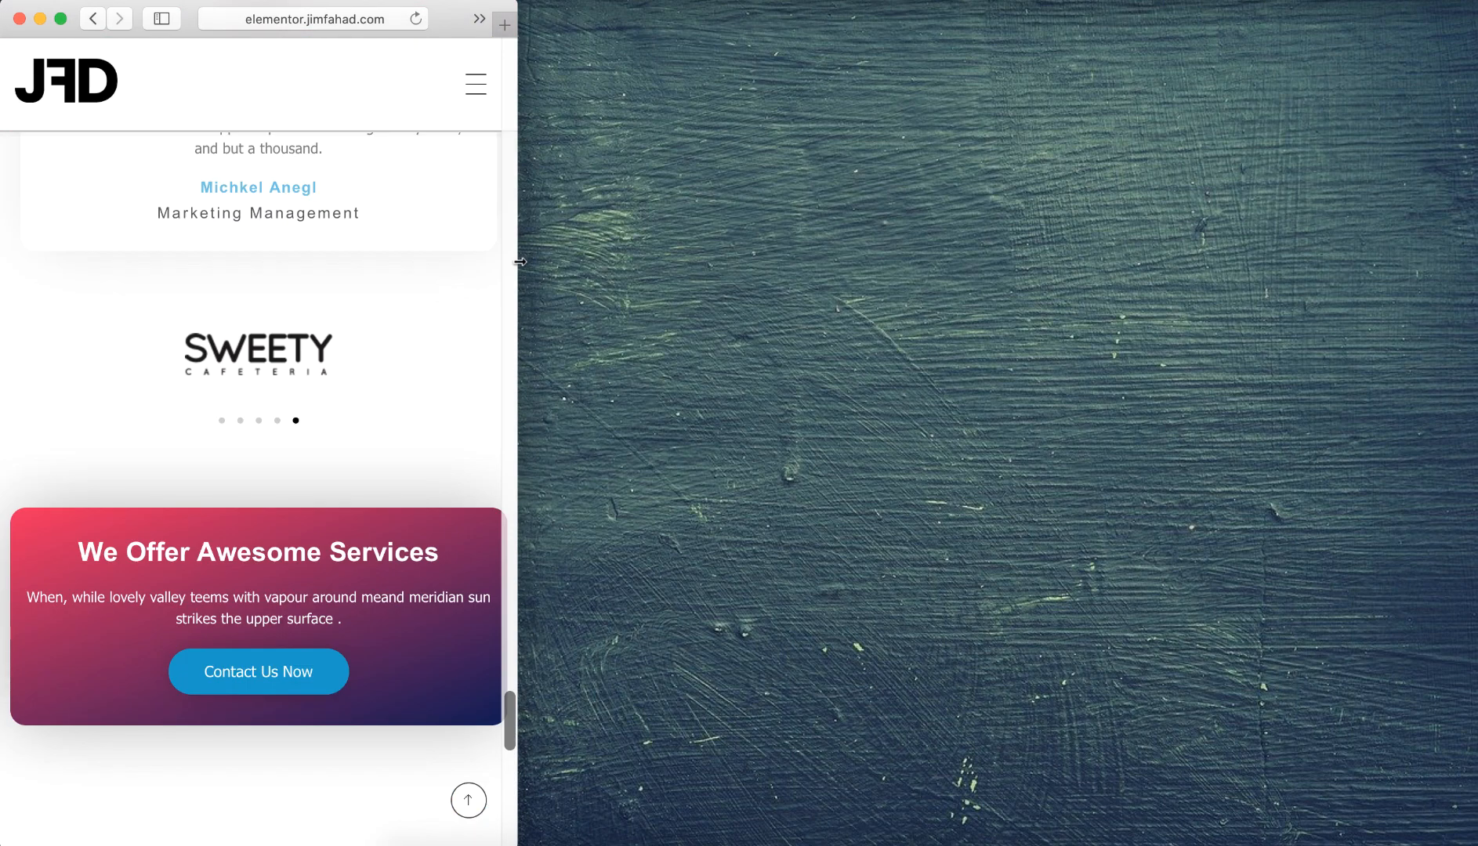
# Restore the browser window to full desktop width and check the sticky header while returning to the top of the home page
pyautogui.doubleClick(520, 262)
pyautogui.scroll(10, 1178, 266)
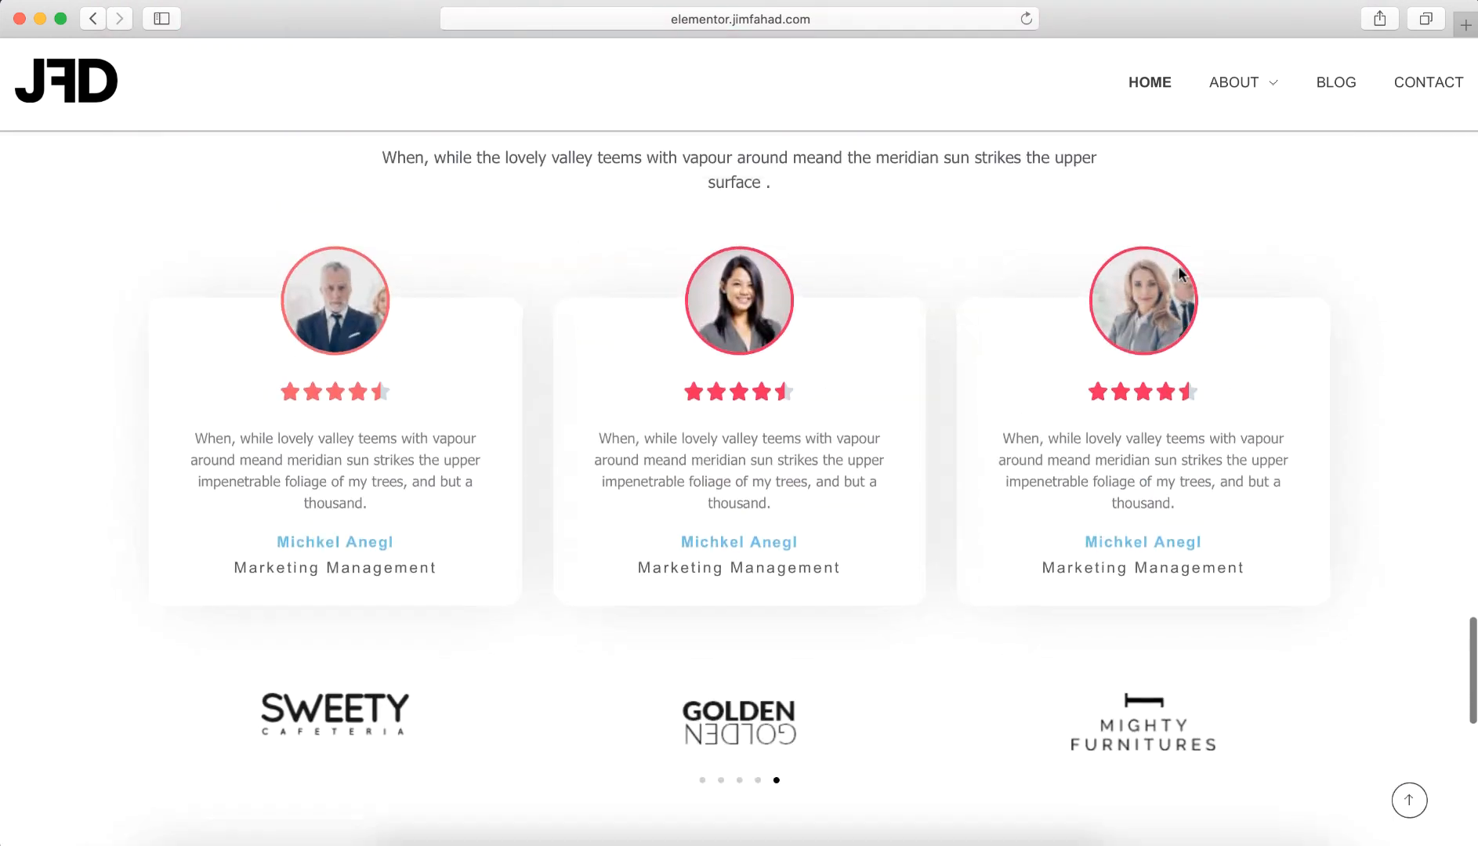
pyautogui.scroll(10, 1179, 268)
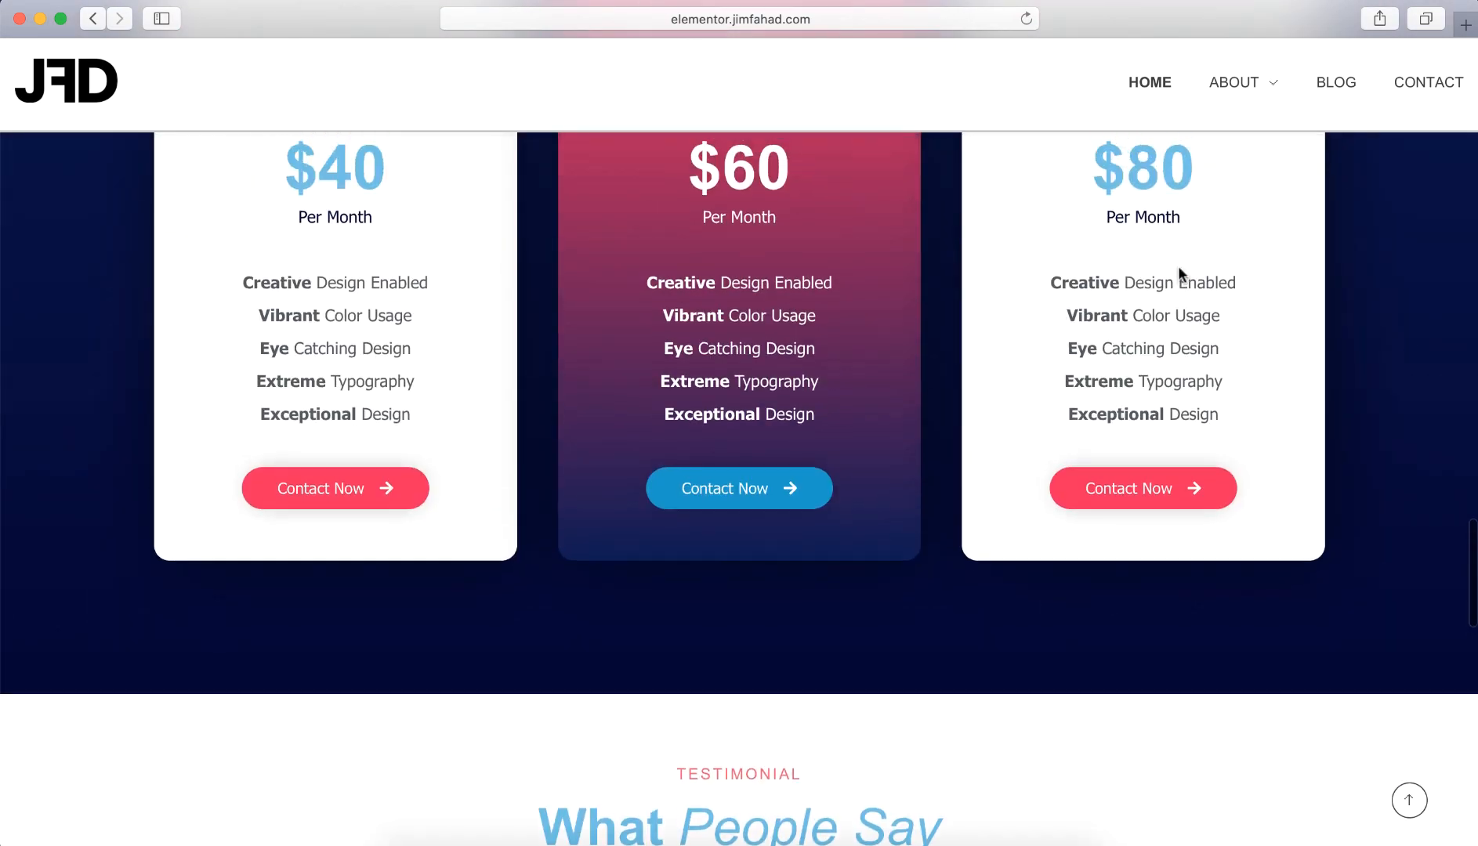
pyautogui.scroll(10, 1178, 266)
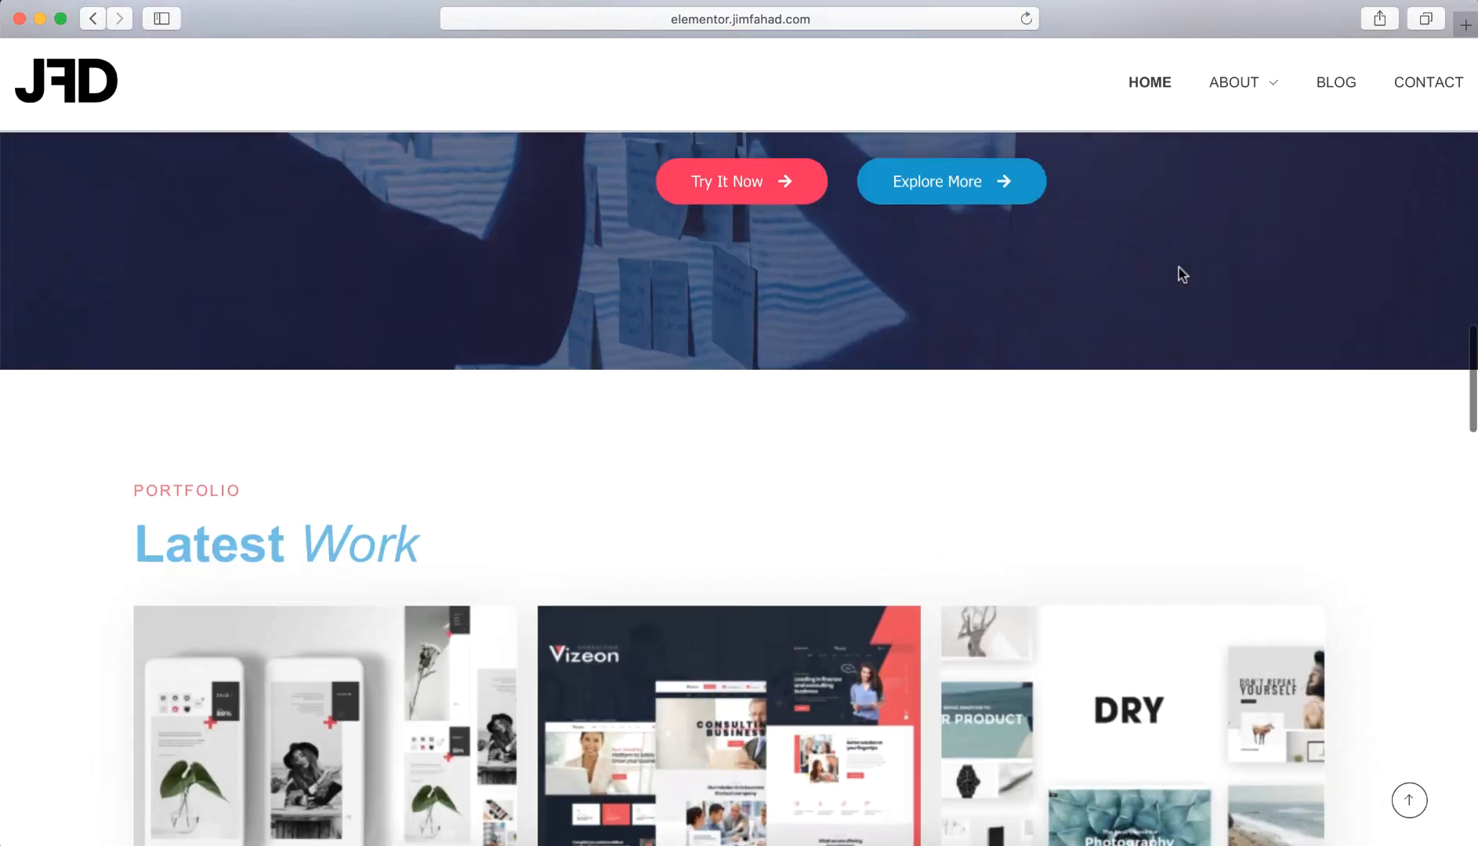
pyautogui.scroll(10, 1179, 267)
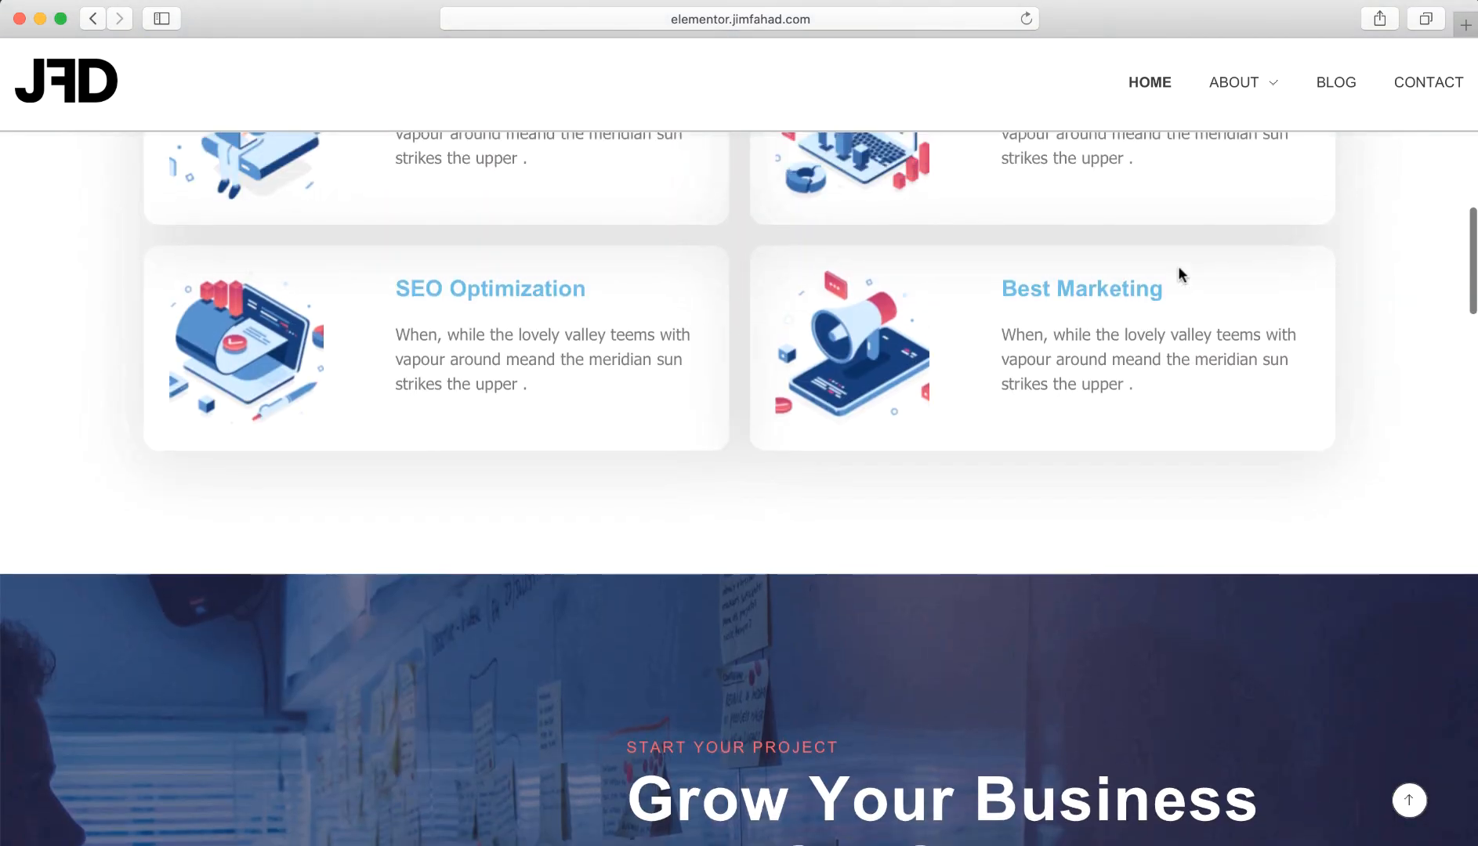
pyautogui.scroll(10, 1178, 265)
pyautogui.scroll(3, 1178, 266)
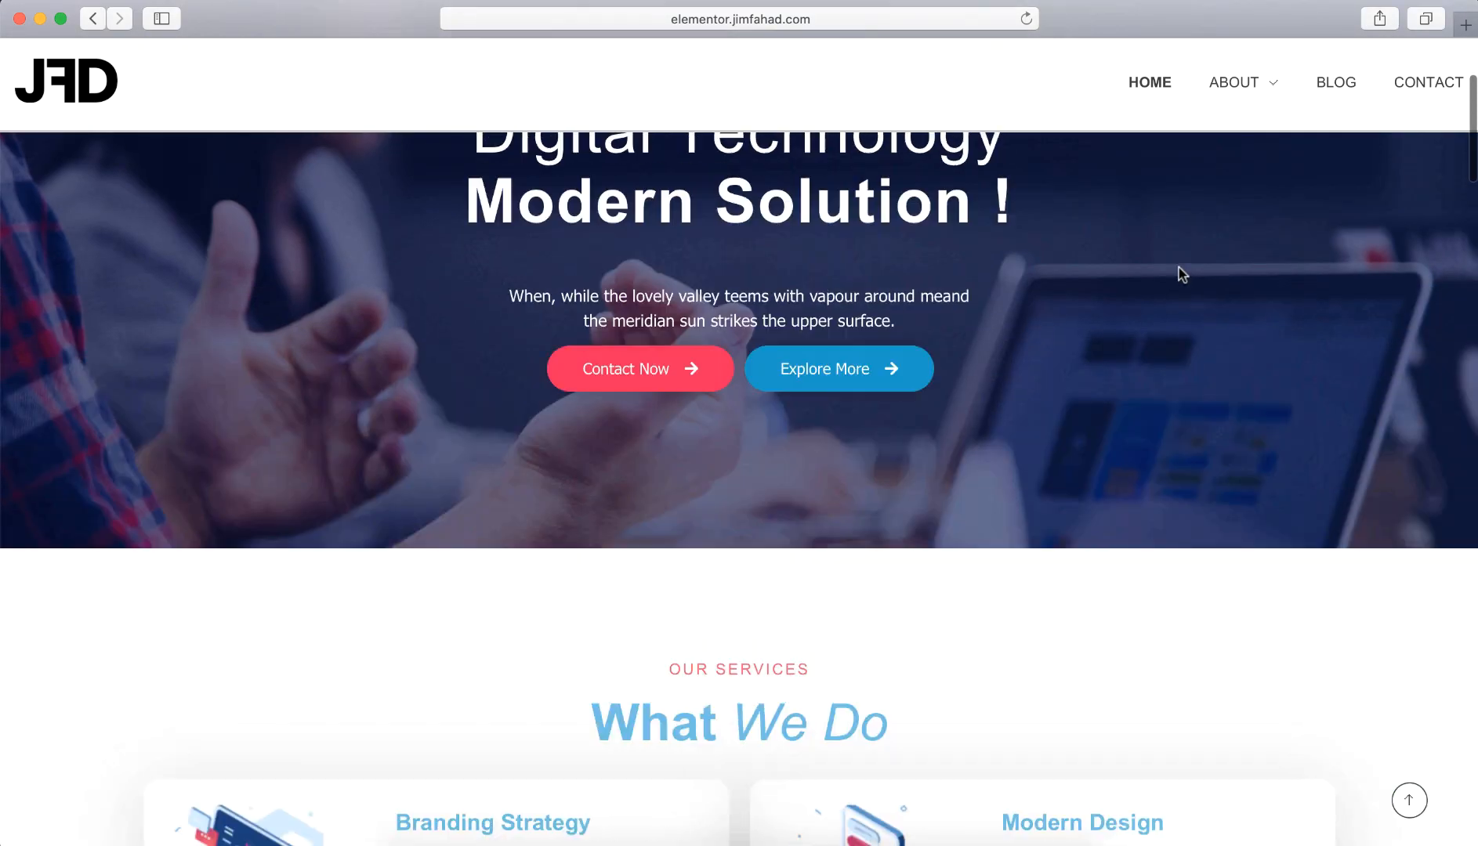
pyautogui.scroll(3, 1179, 267)
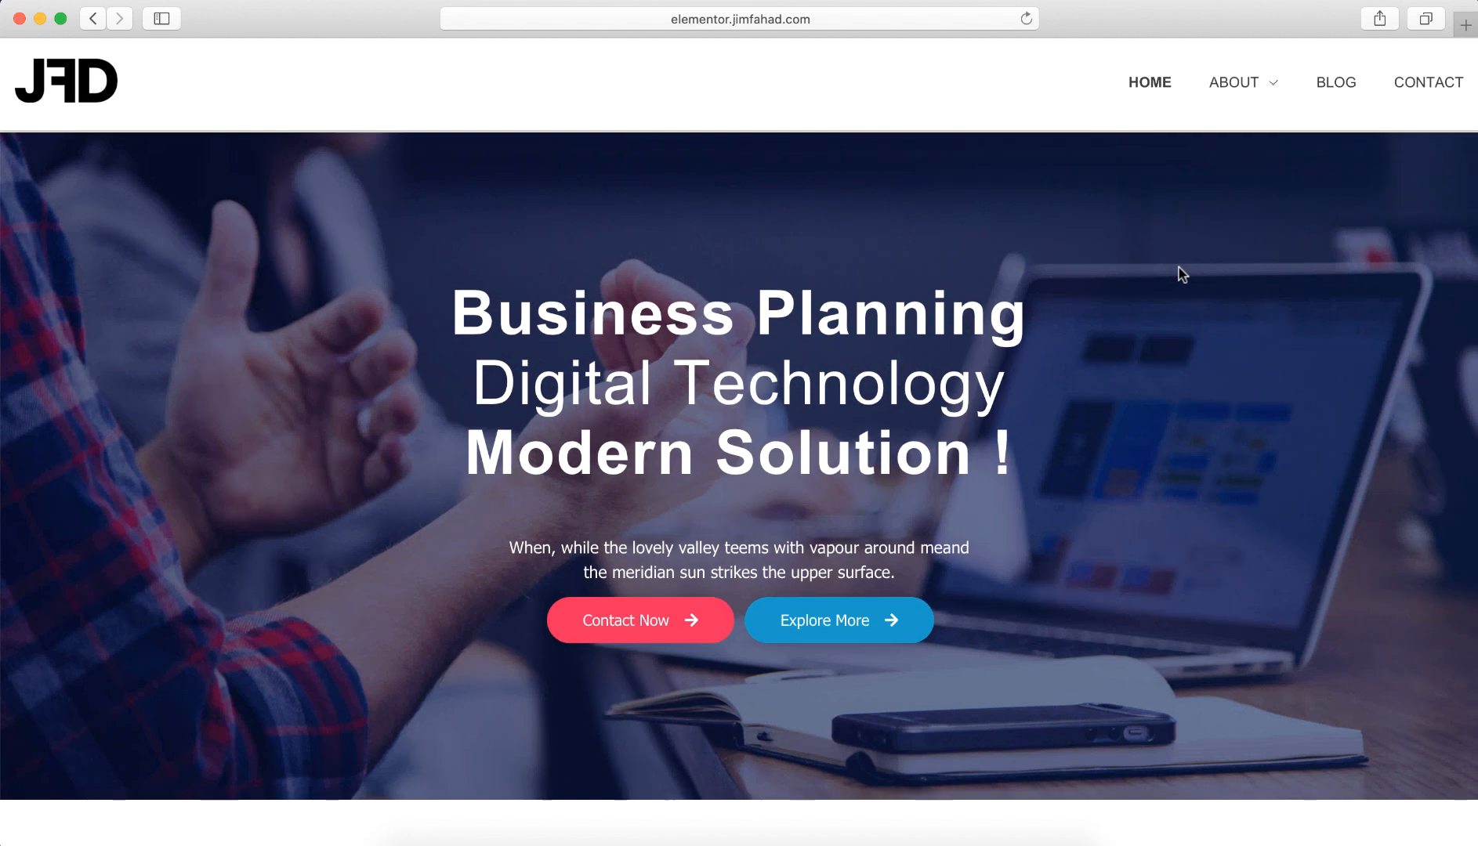
# Review the finished home page from the hero section to the footer and back at desktop width
pyautogui.scroll(-3, 1081, 470)
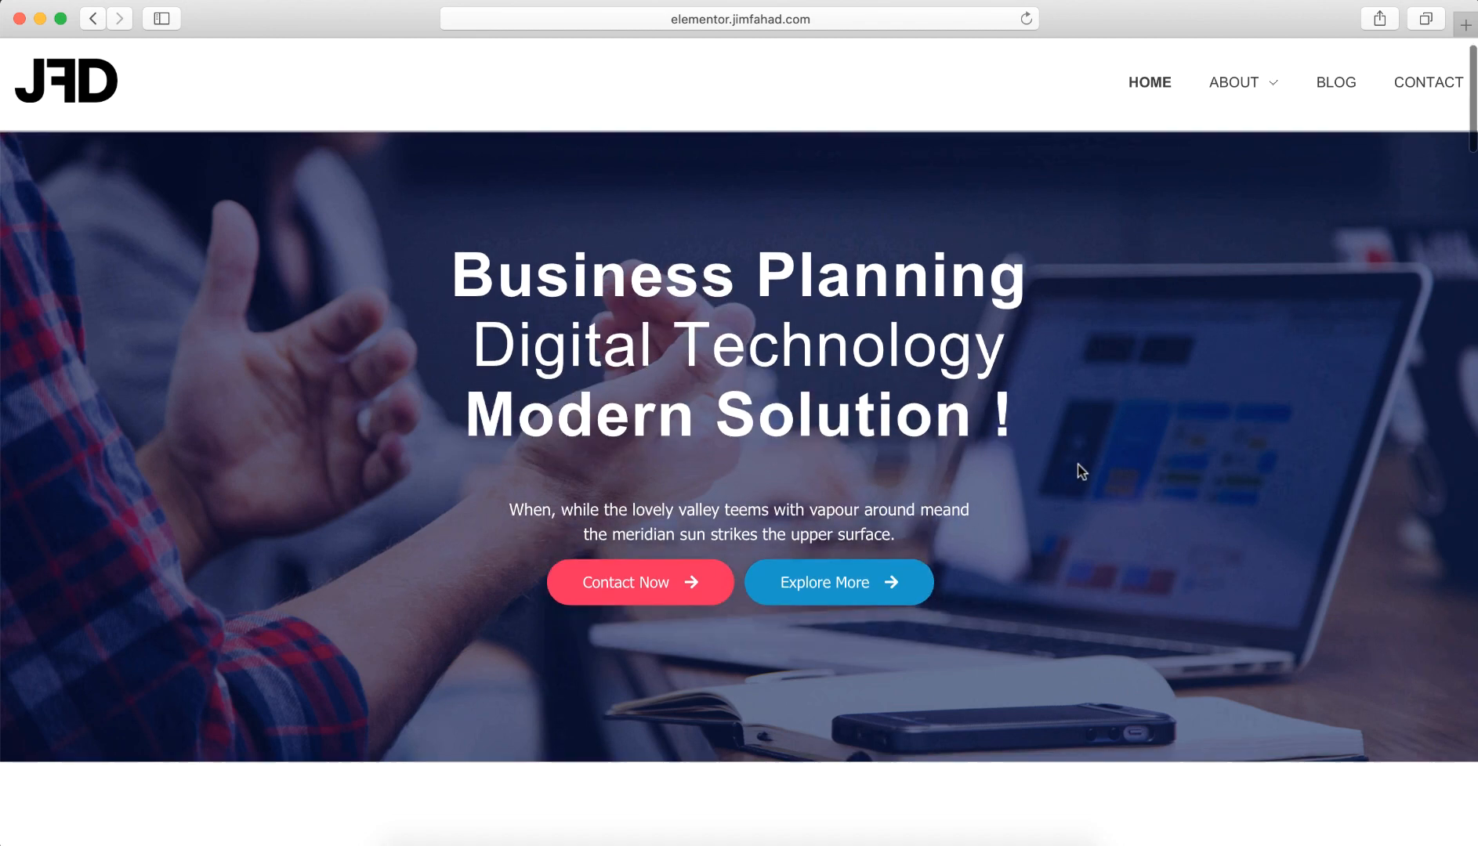
pyautogui.scroll(-15, 1082, 470)
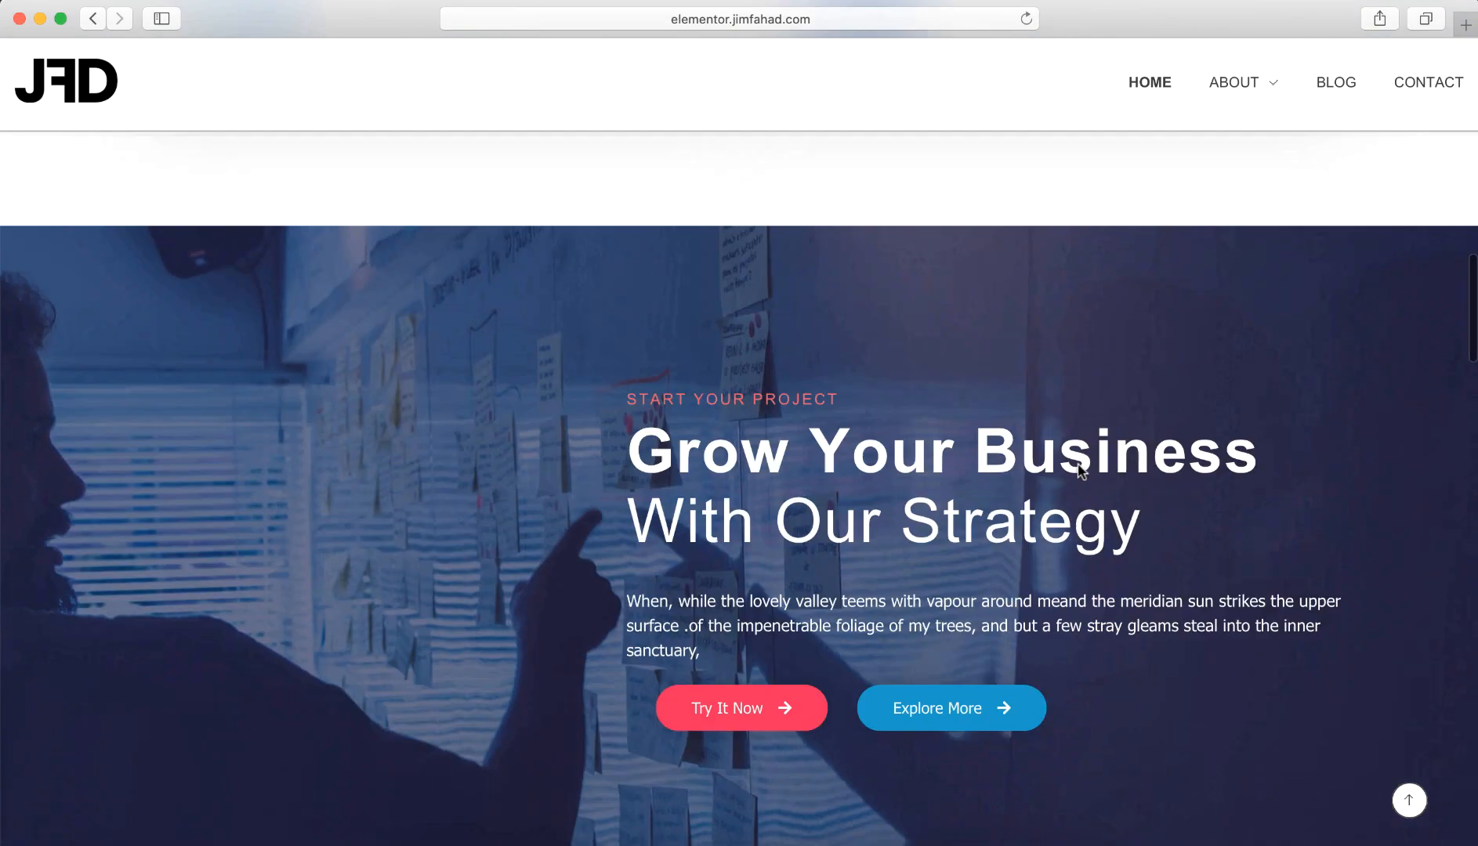
pyautogui.scroll(-15, 1080, 470)
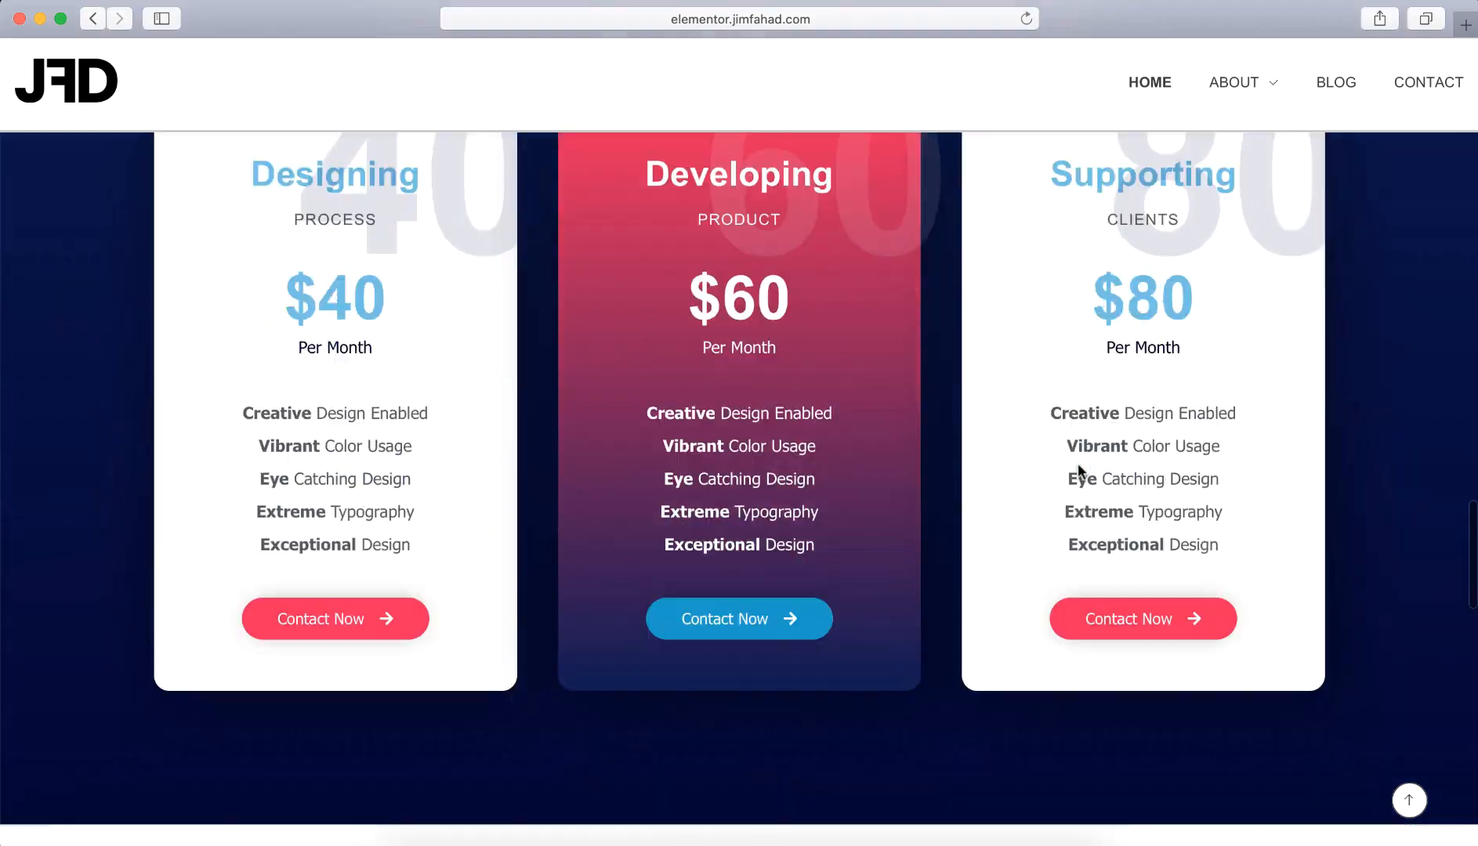
pyautogui.scroll(-20, 1080, 470)
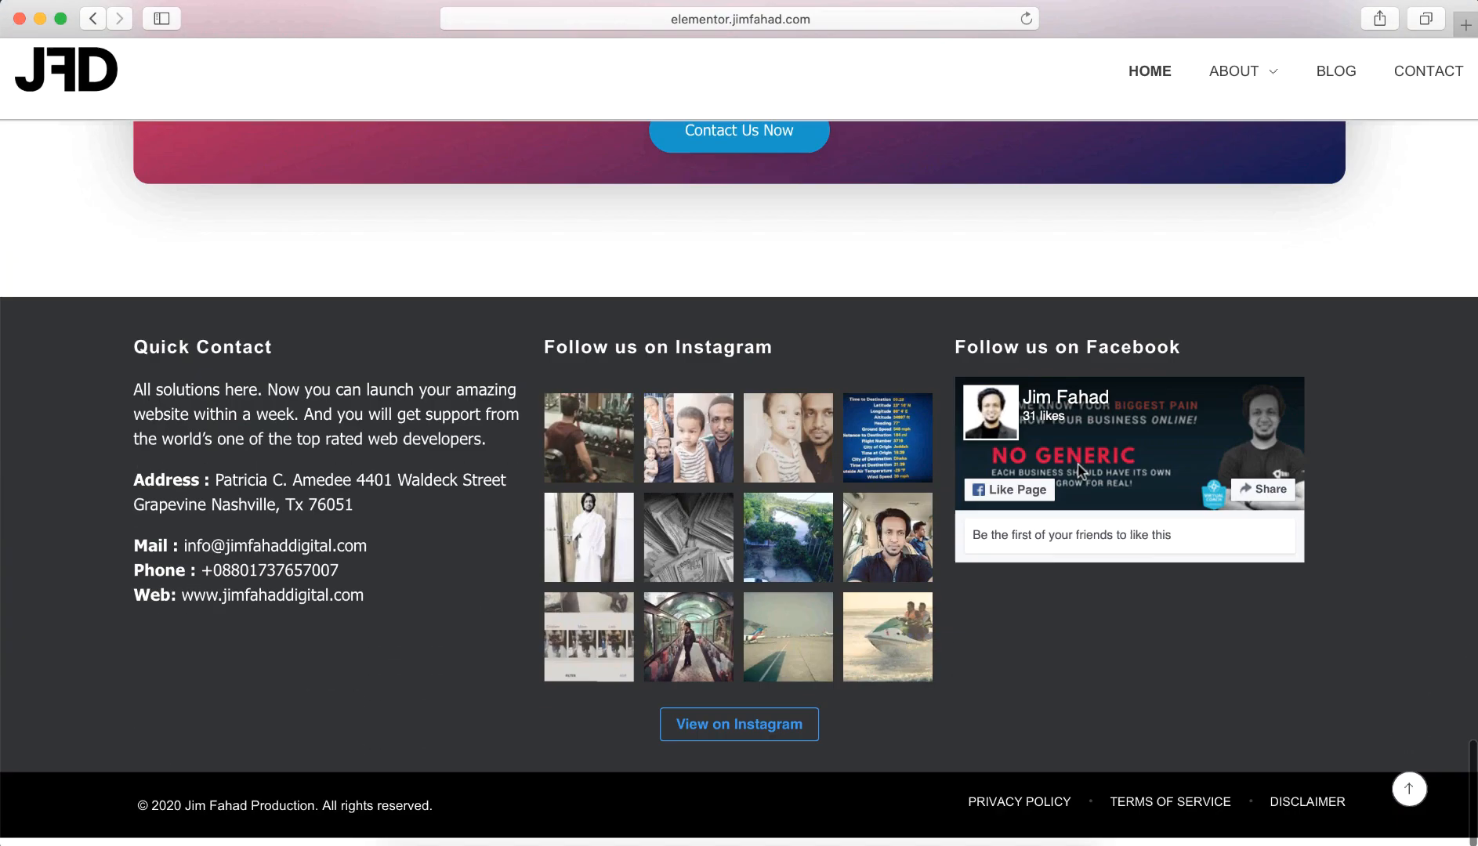
pyautogui.scroll(8, 1079, 470)
pyautogui.scroll(10, 1078, 466)
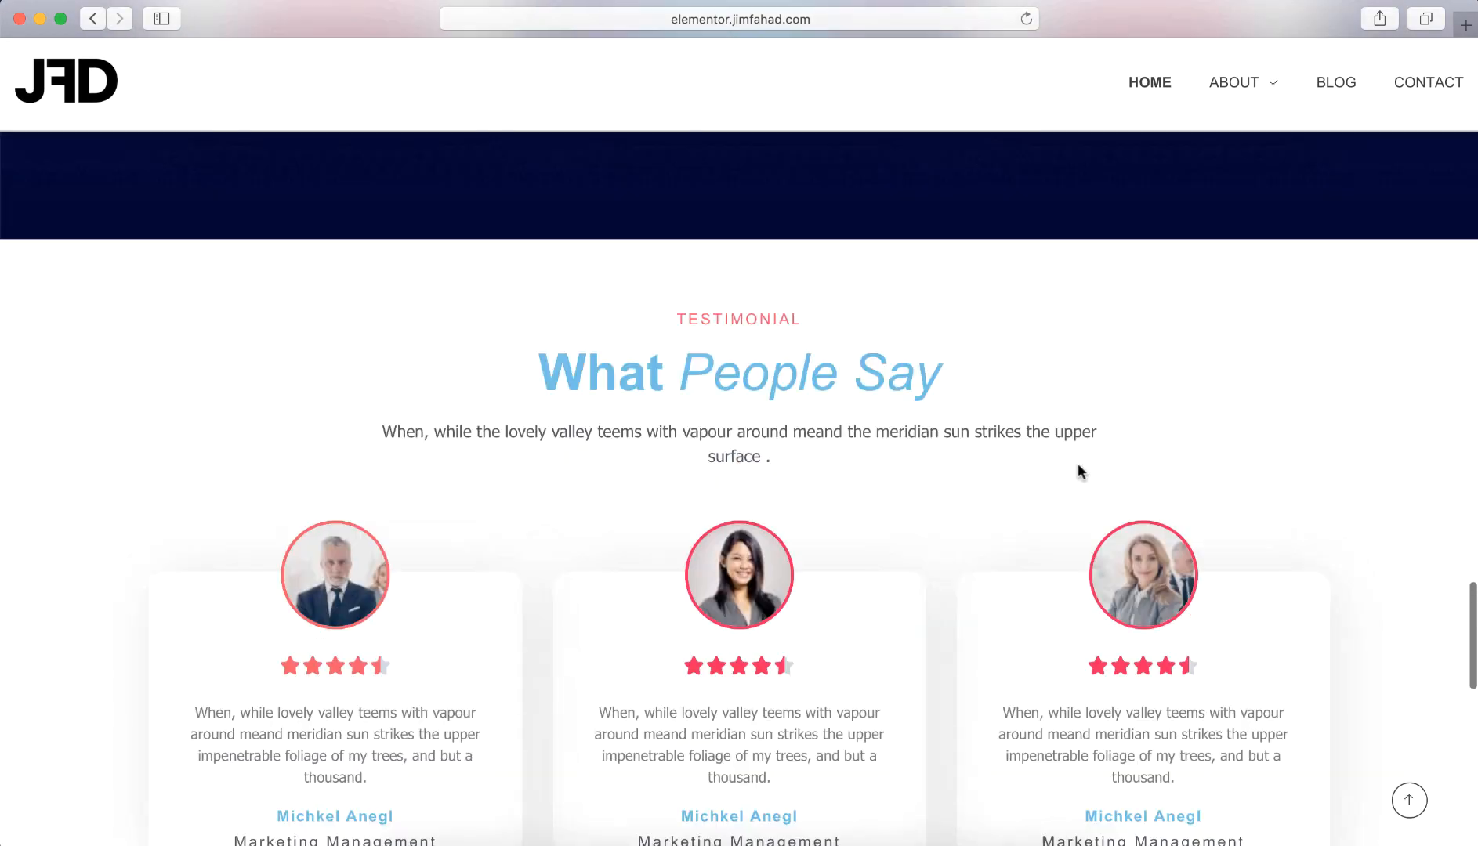
pyautogui.scroll(15, 1080, 472)
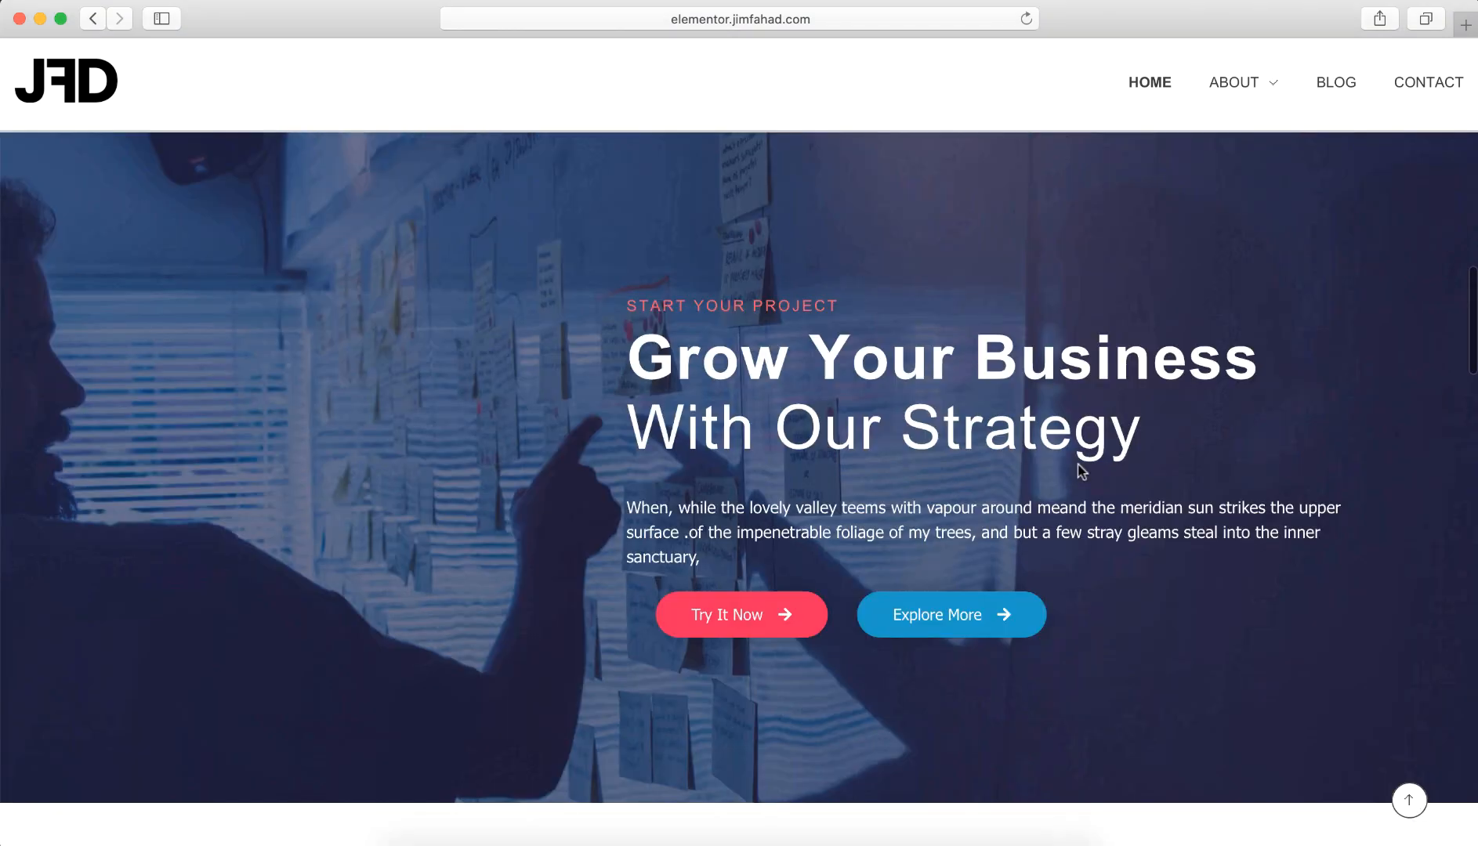
pyautogui.scroll(10, 1079, 469)
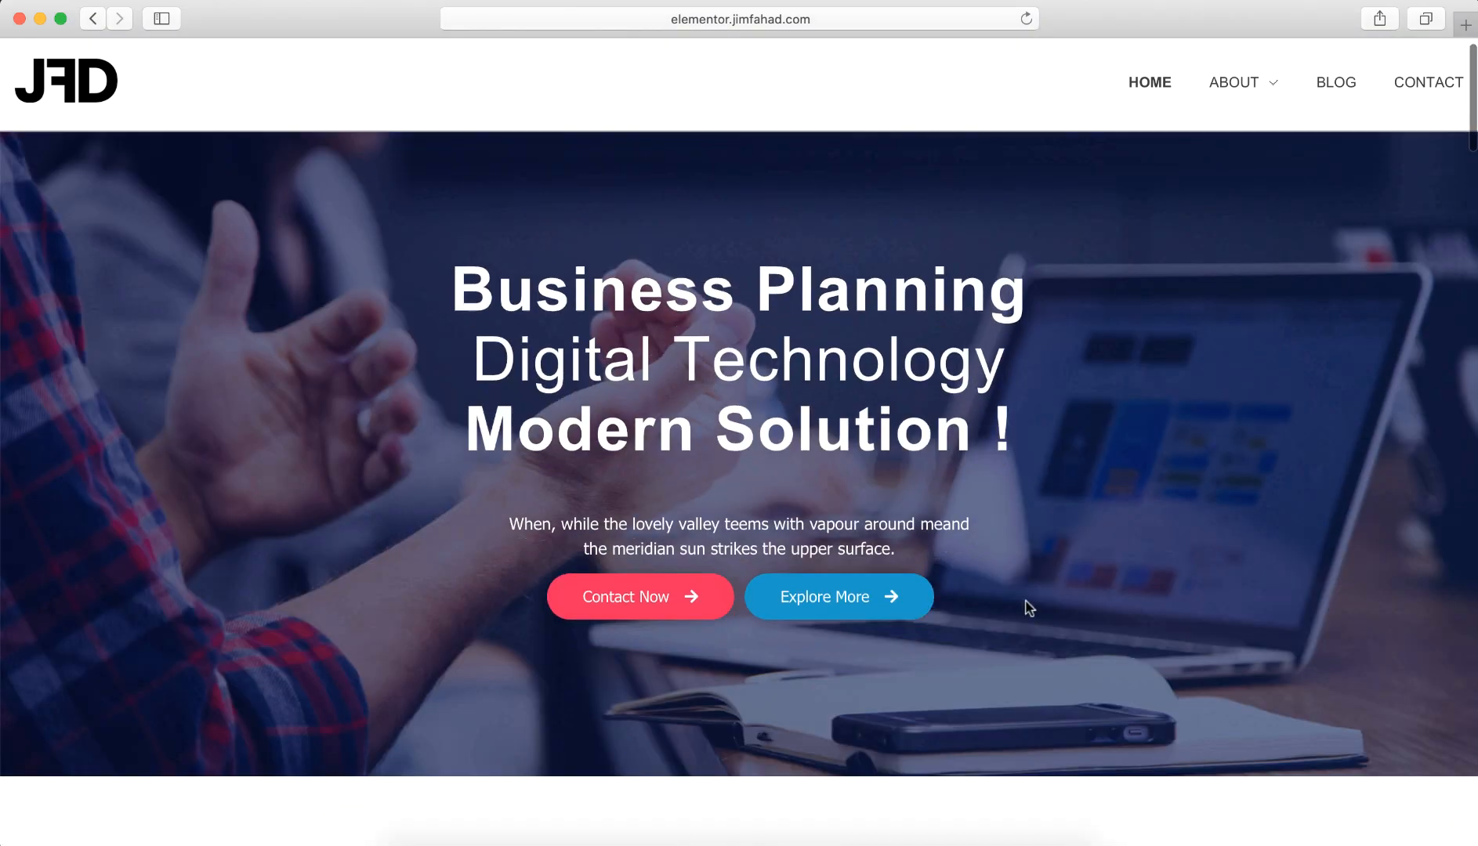
pyautogui.scroll(-15, 1025, 600)
pyautogui.scroll(-15, 1029, 605)
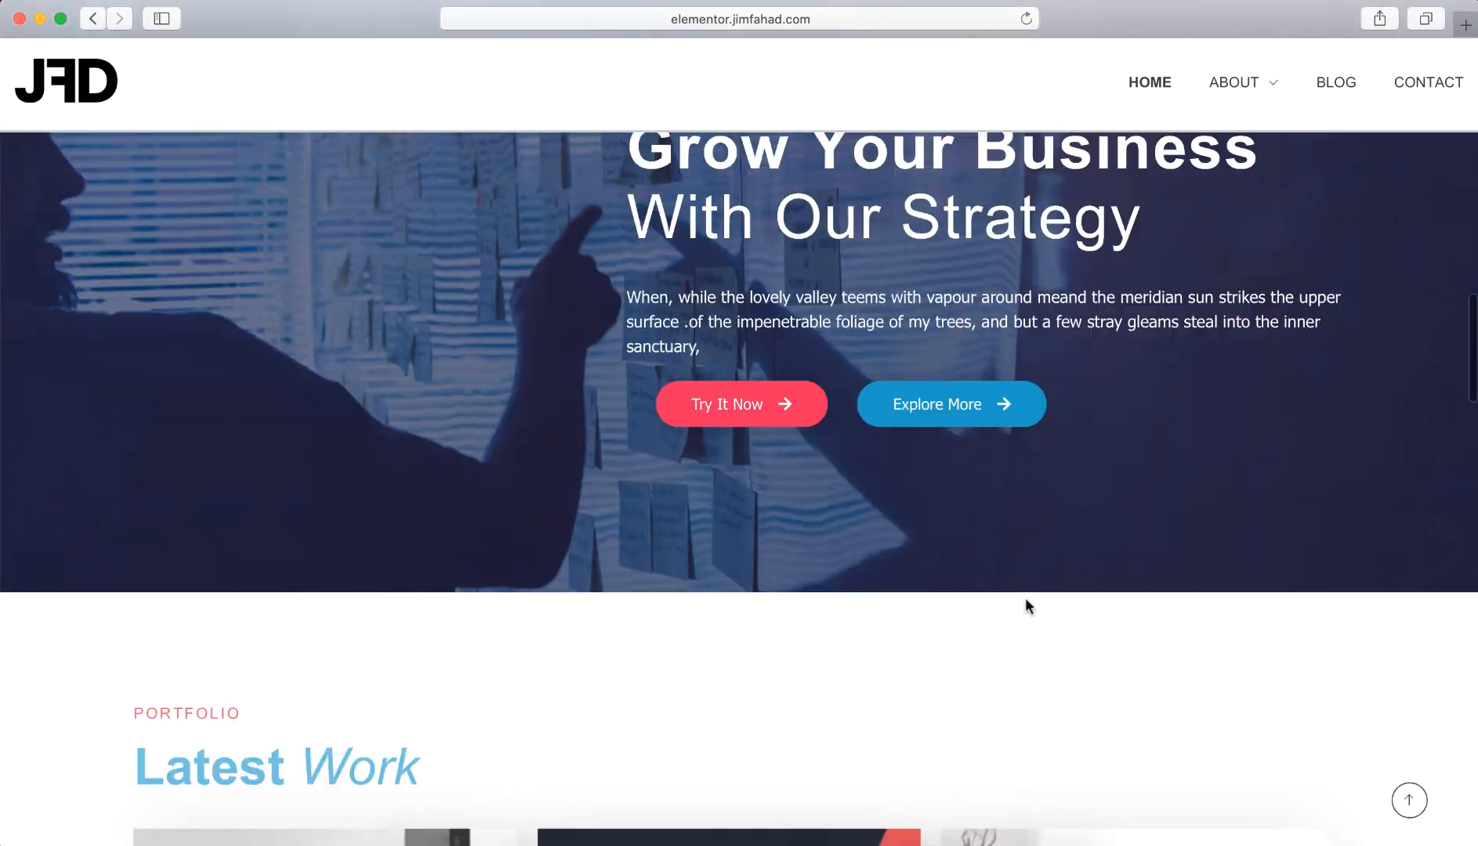
pyautogui.scroll(-15, 975, 700)
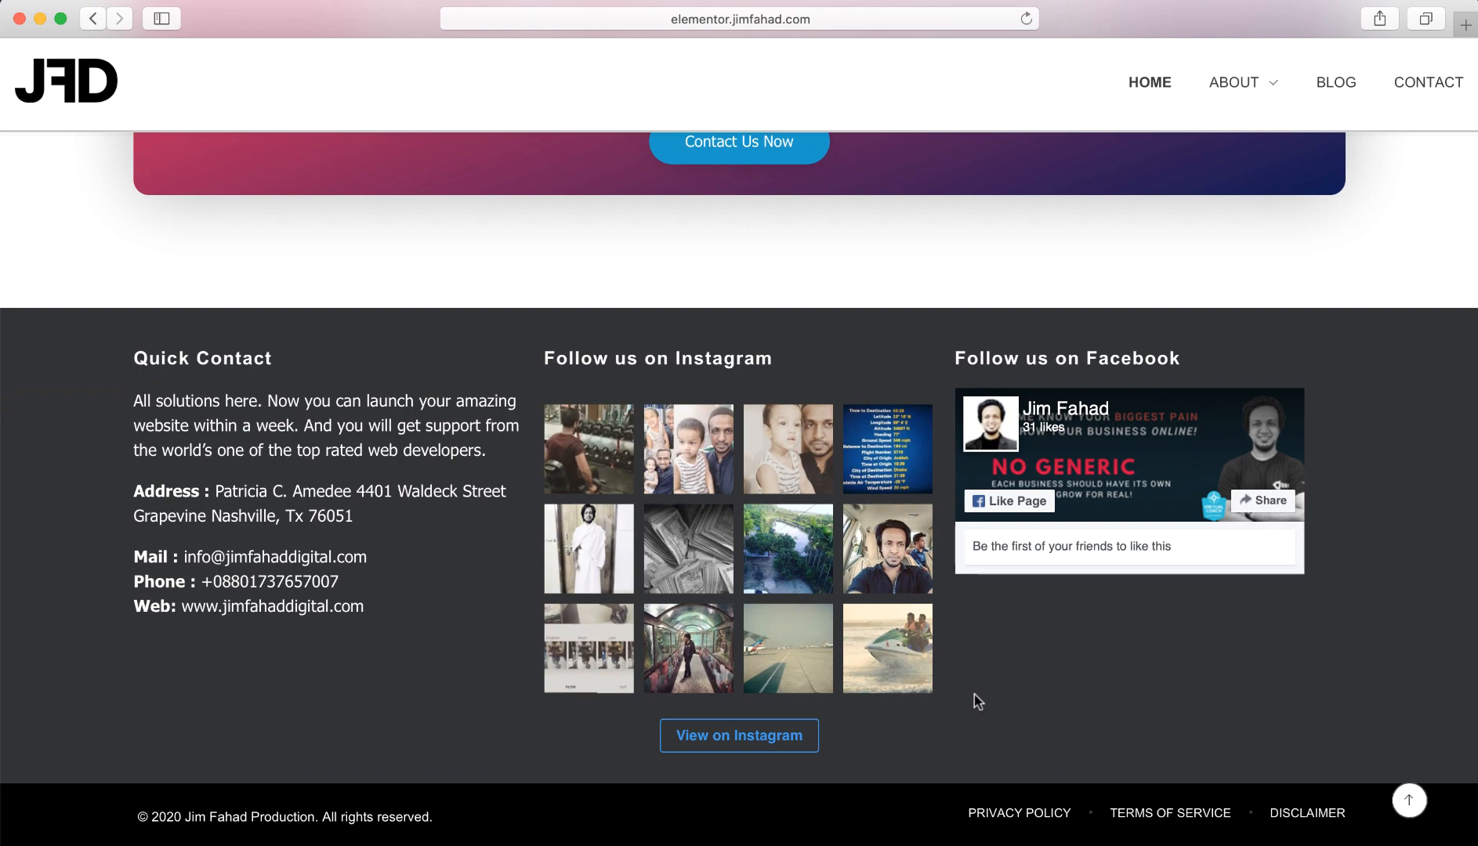
pyautogui.scroll(20, 929, 504)
pyautogui.scroll(20, 929, 505)
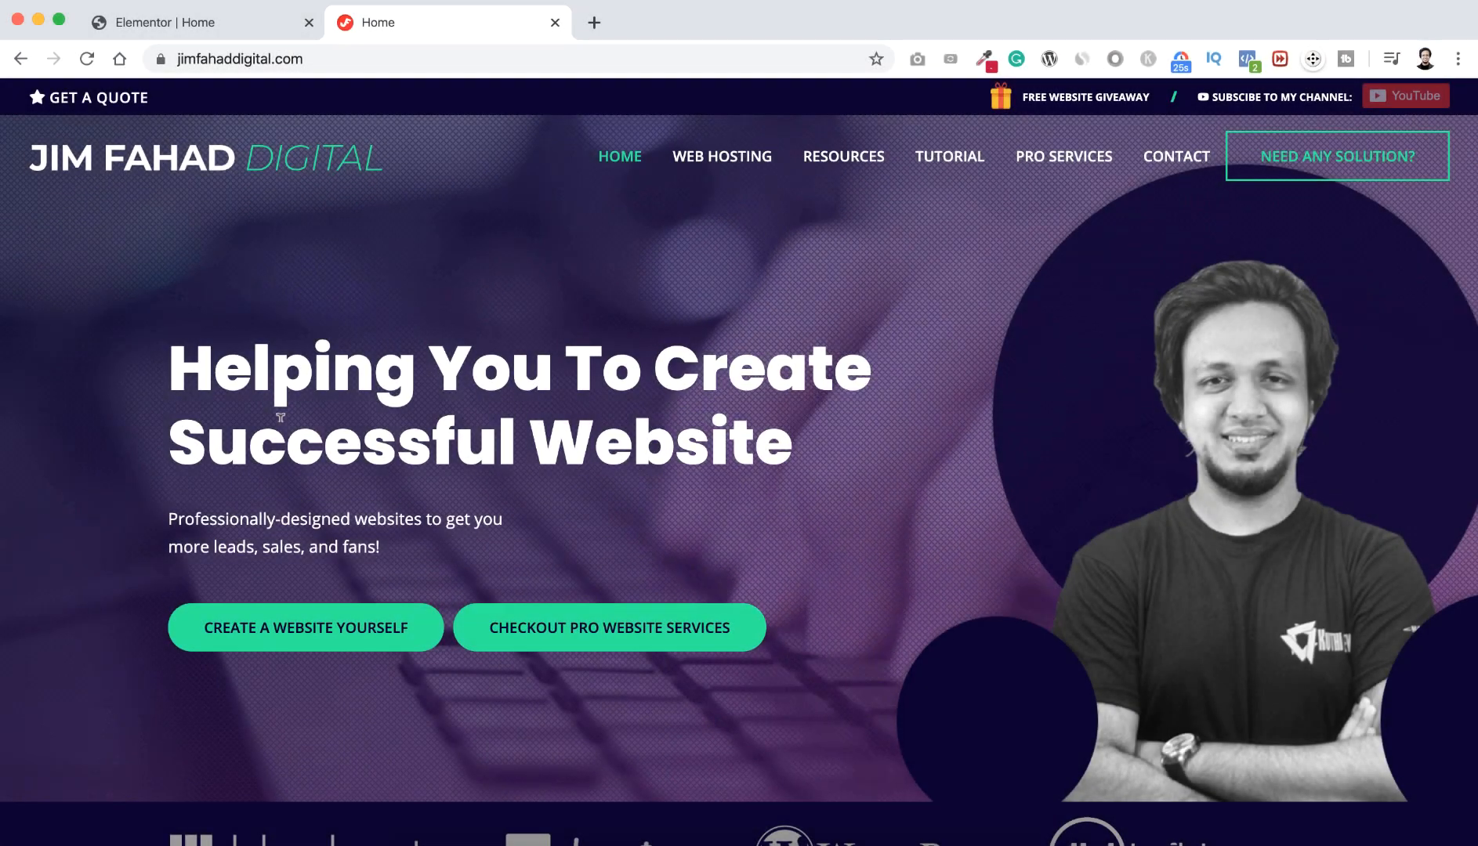
pyautogui.scroll(-2, 280, 418)
pyautogui.scroll(2, 280, 418)
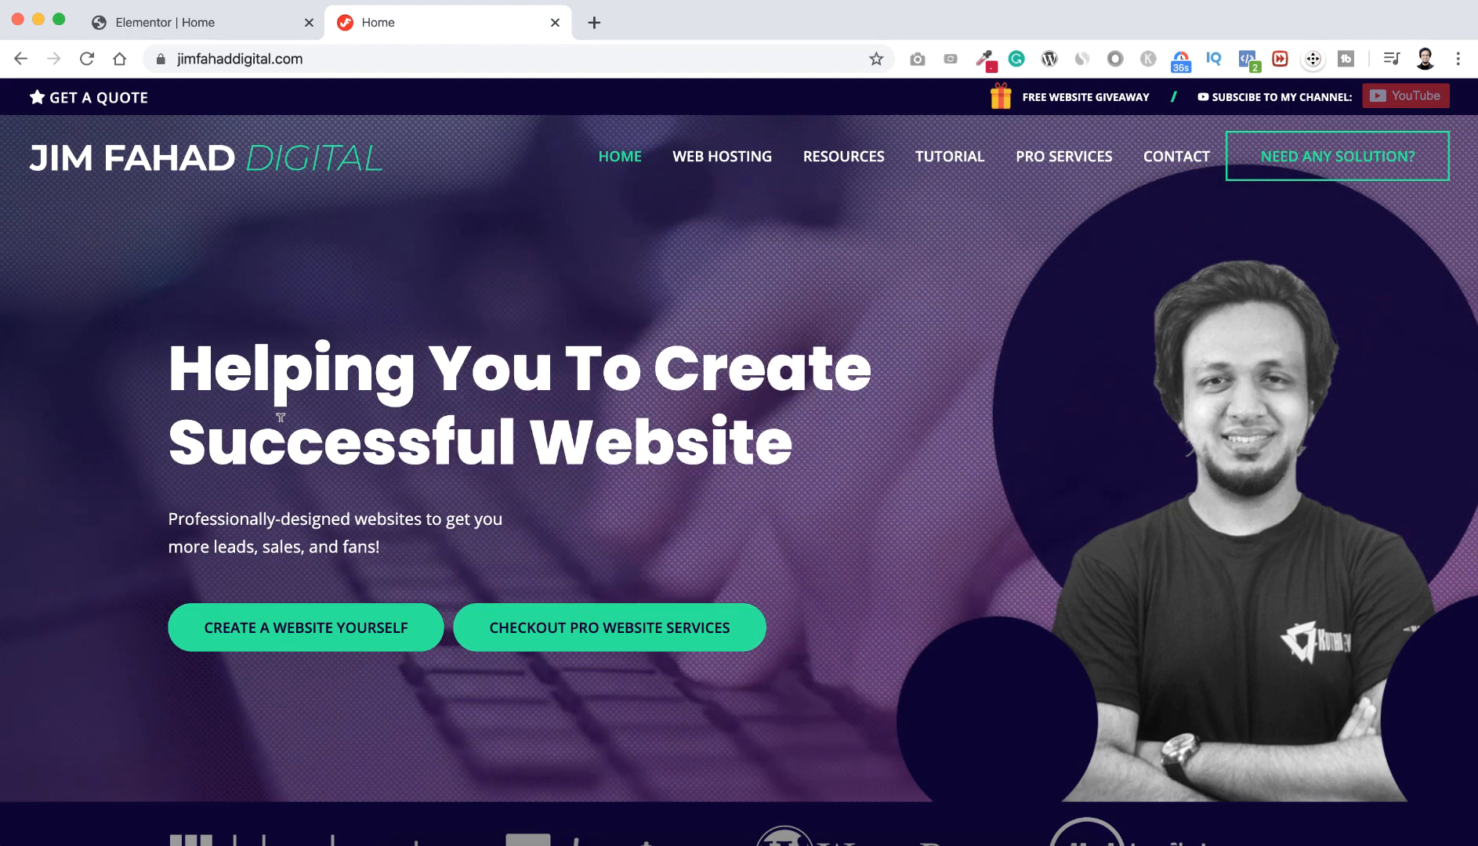
pyautogui.scroll(-1, 281, 417)
pyautogui.scroll(1, 281, 418)
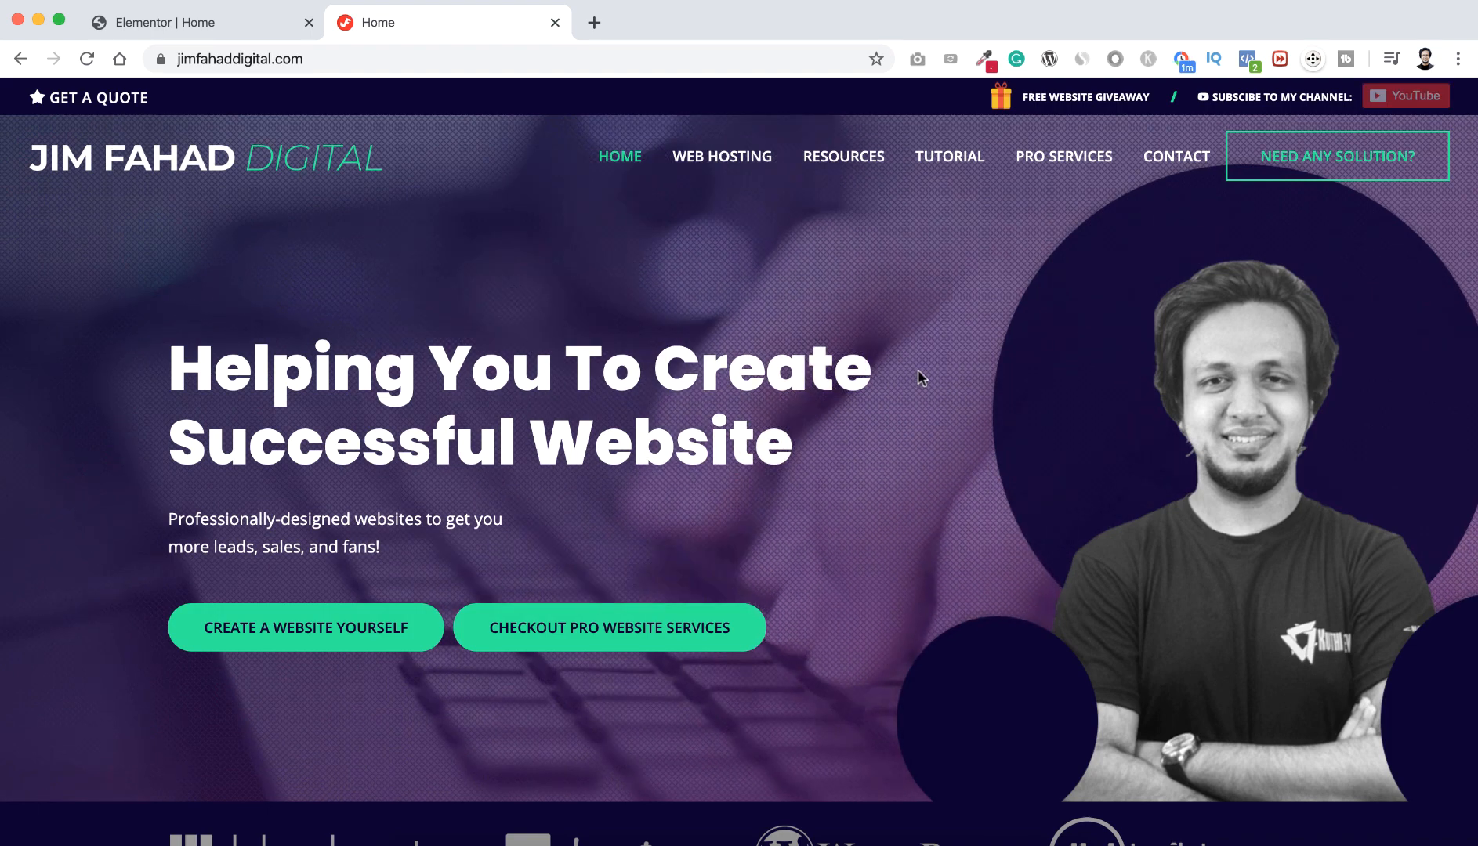
# Open the Request A Quote form on jimfahaddigital.com and examine its service description, delivery time and budget fields
pyautogui.click(1335, 159)
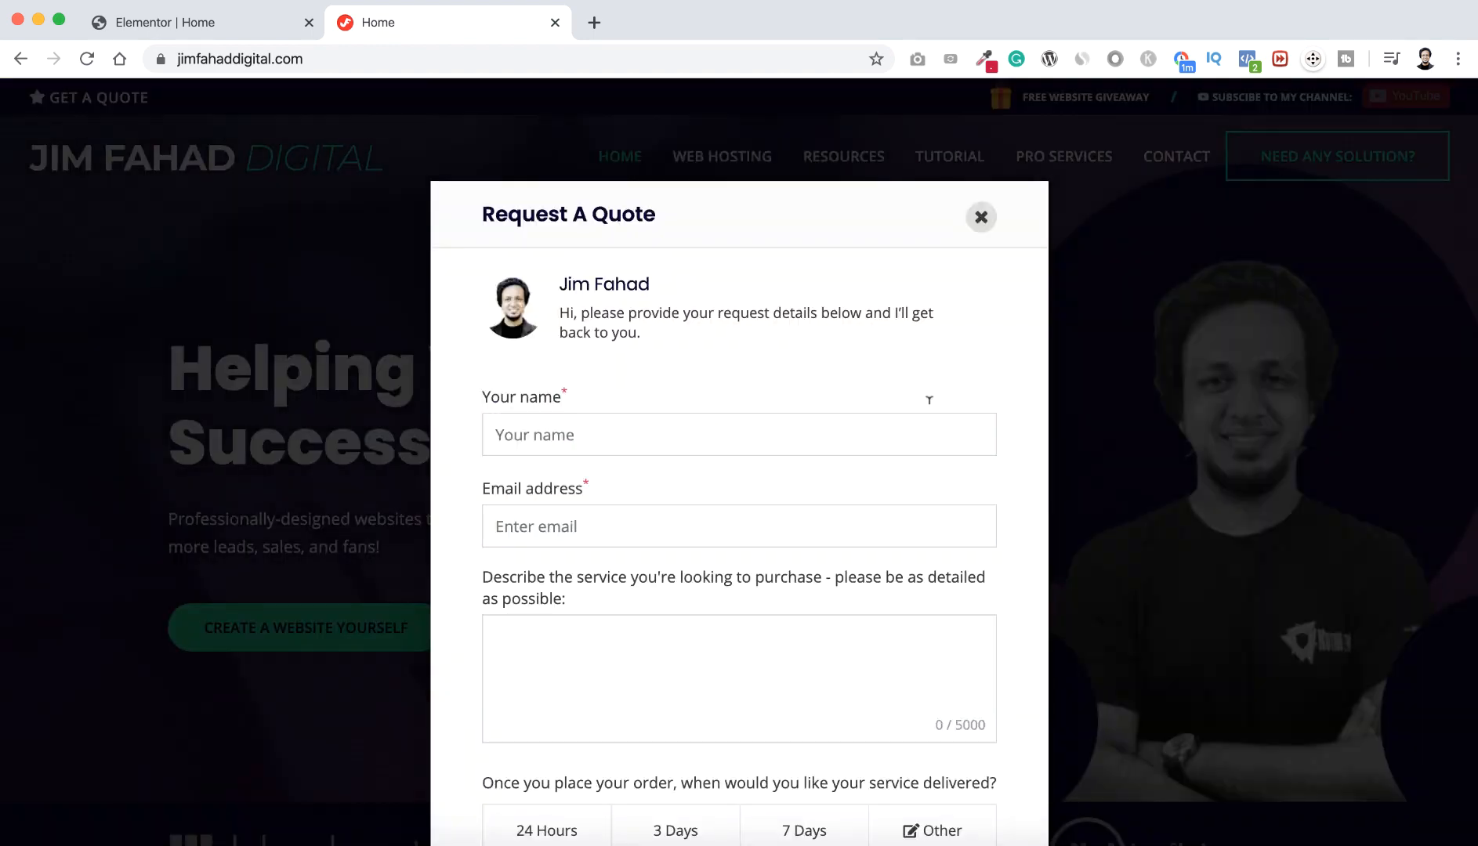
pyautogui.scroll(-3, 800, 557)
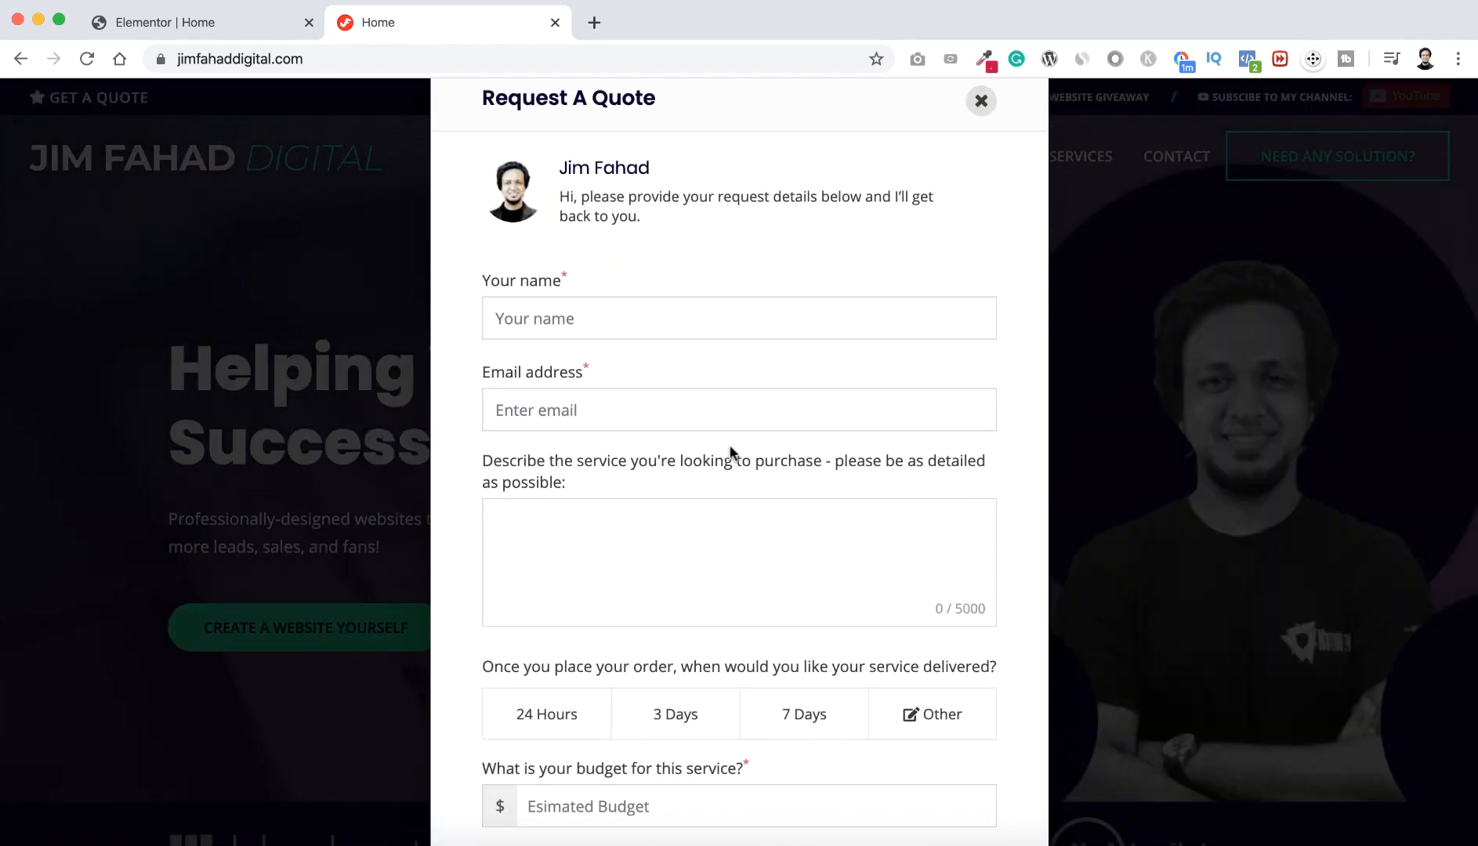
pyautogui.scroll(-2, 731, 453)
pyautogui.click(673, 464)
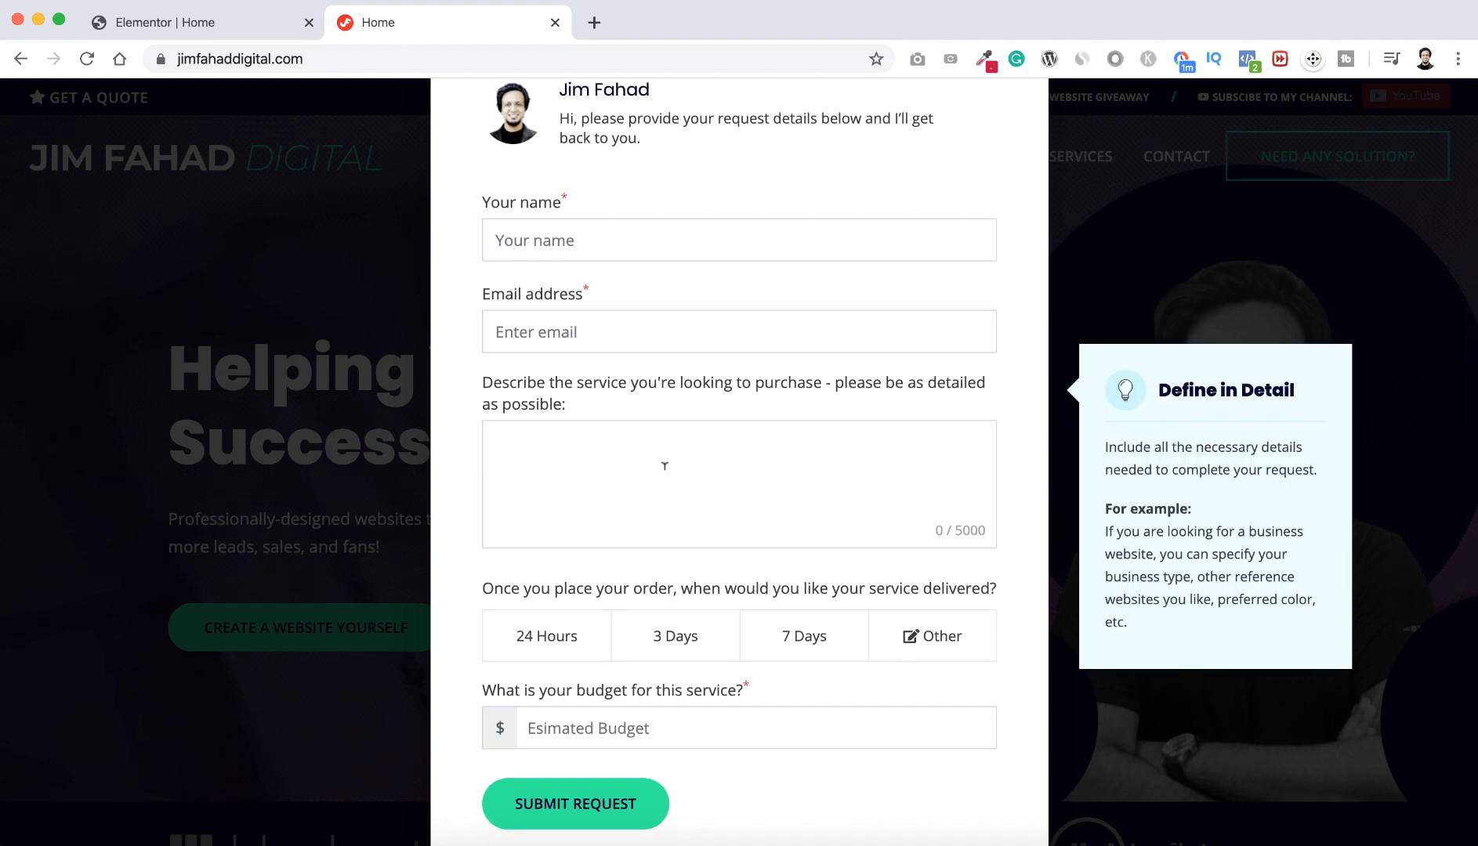
pyautogui.scroll(-1, 691, 482)
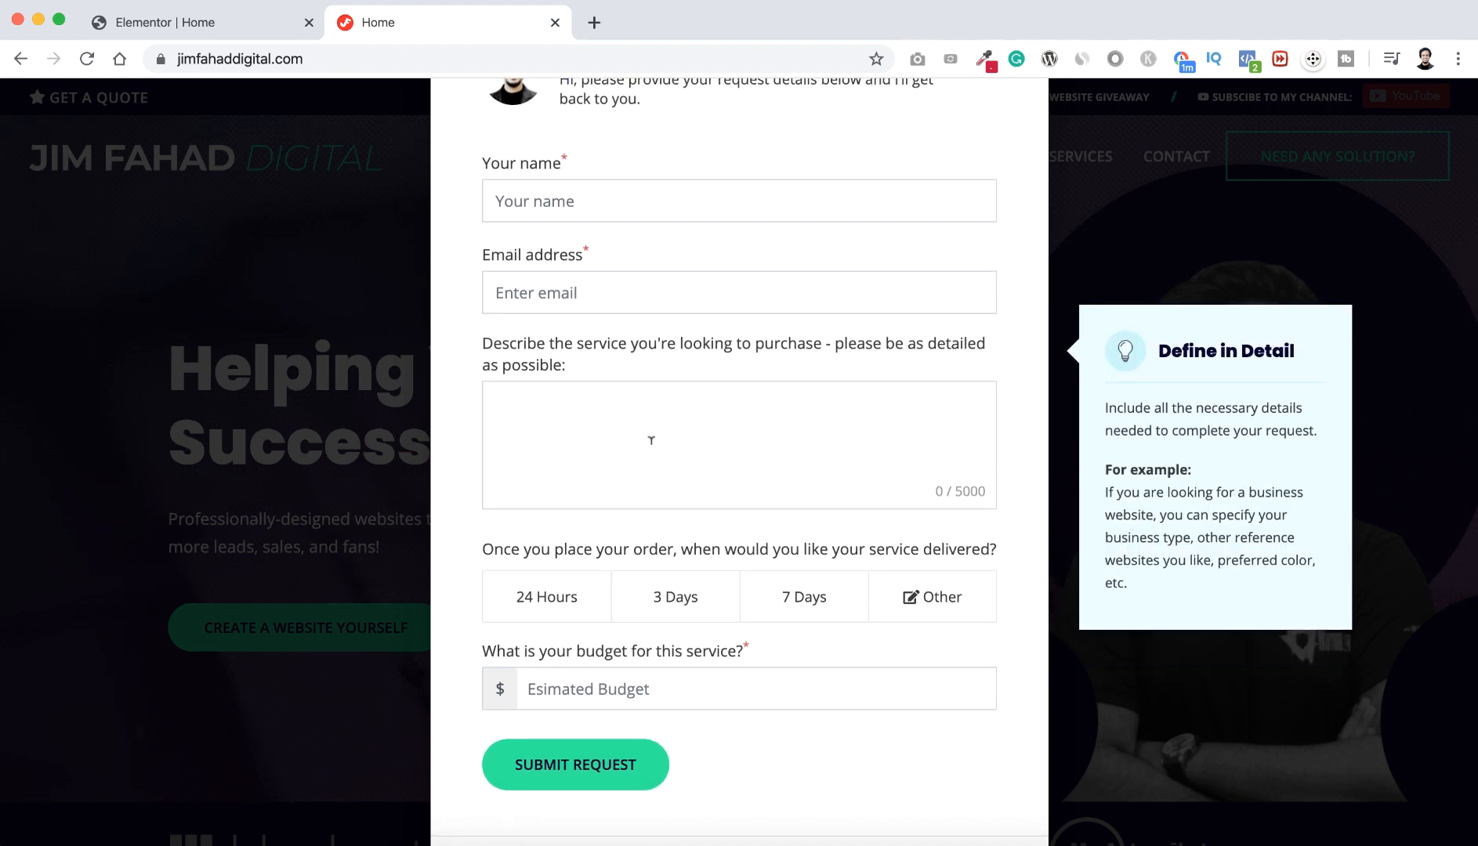
pyautogui.scroll(-1, 653, 436)
pyautogui.moveTo(709, 527)
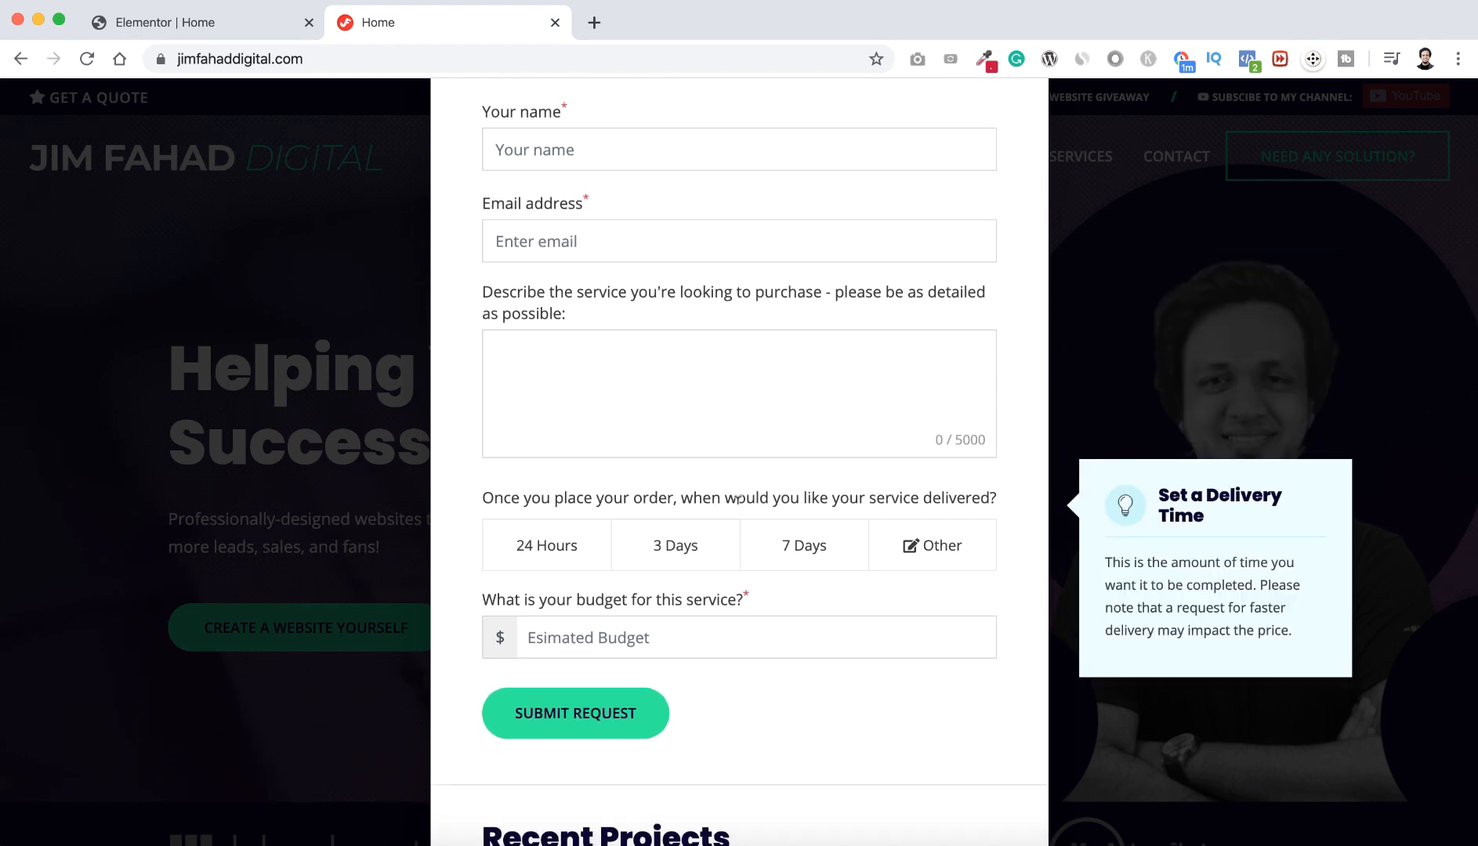
pyautogui.scroll(-1, 736, 499)
pyautogui.moveTo(696, 589)
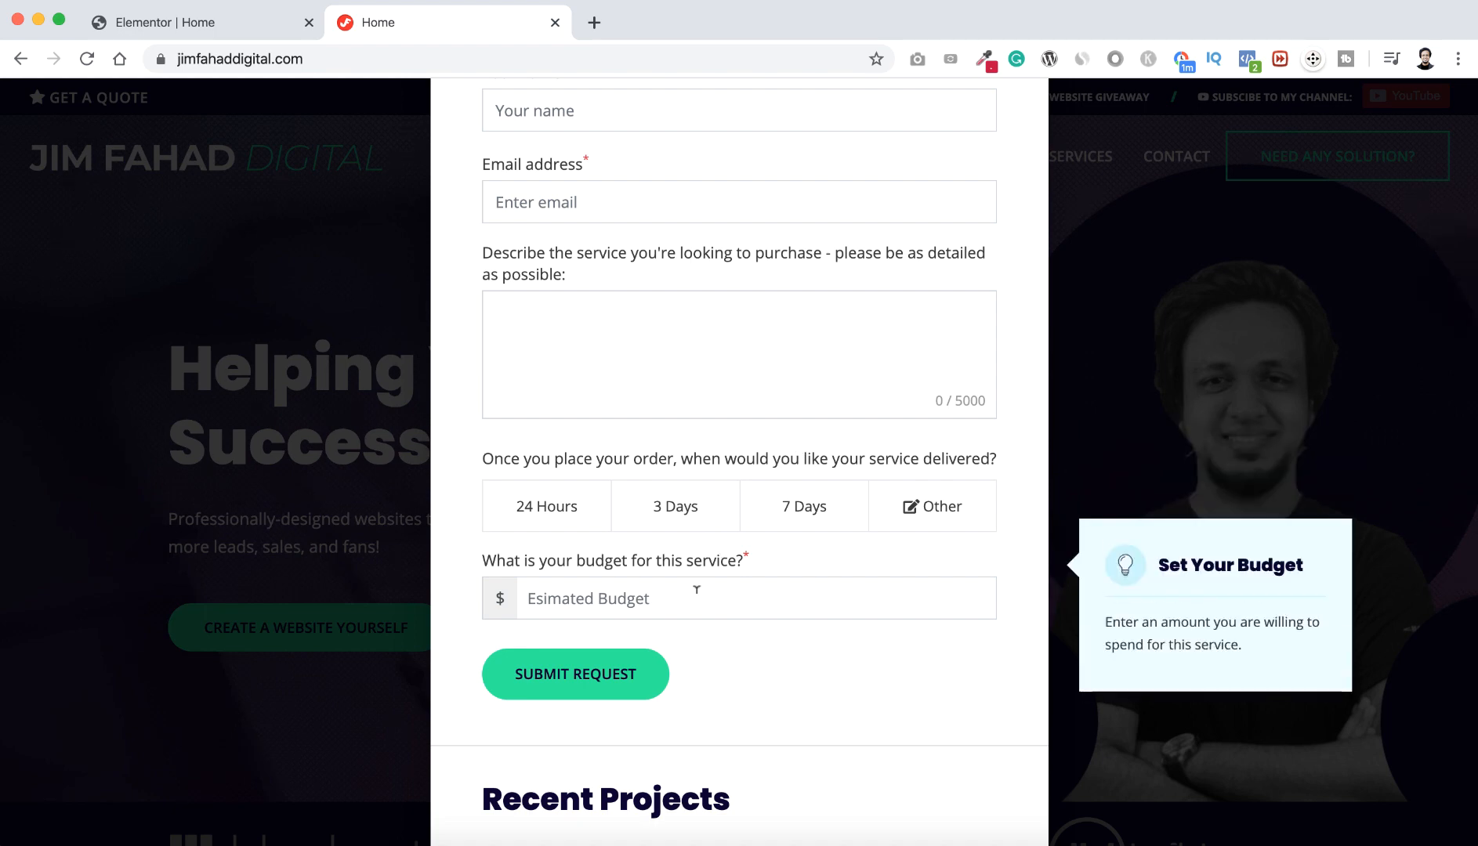
pyautogui.scroll(-1, 696, 589)
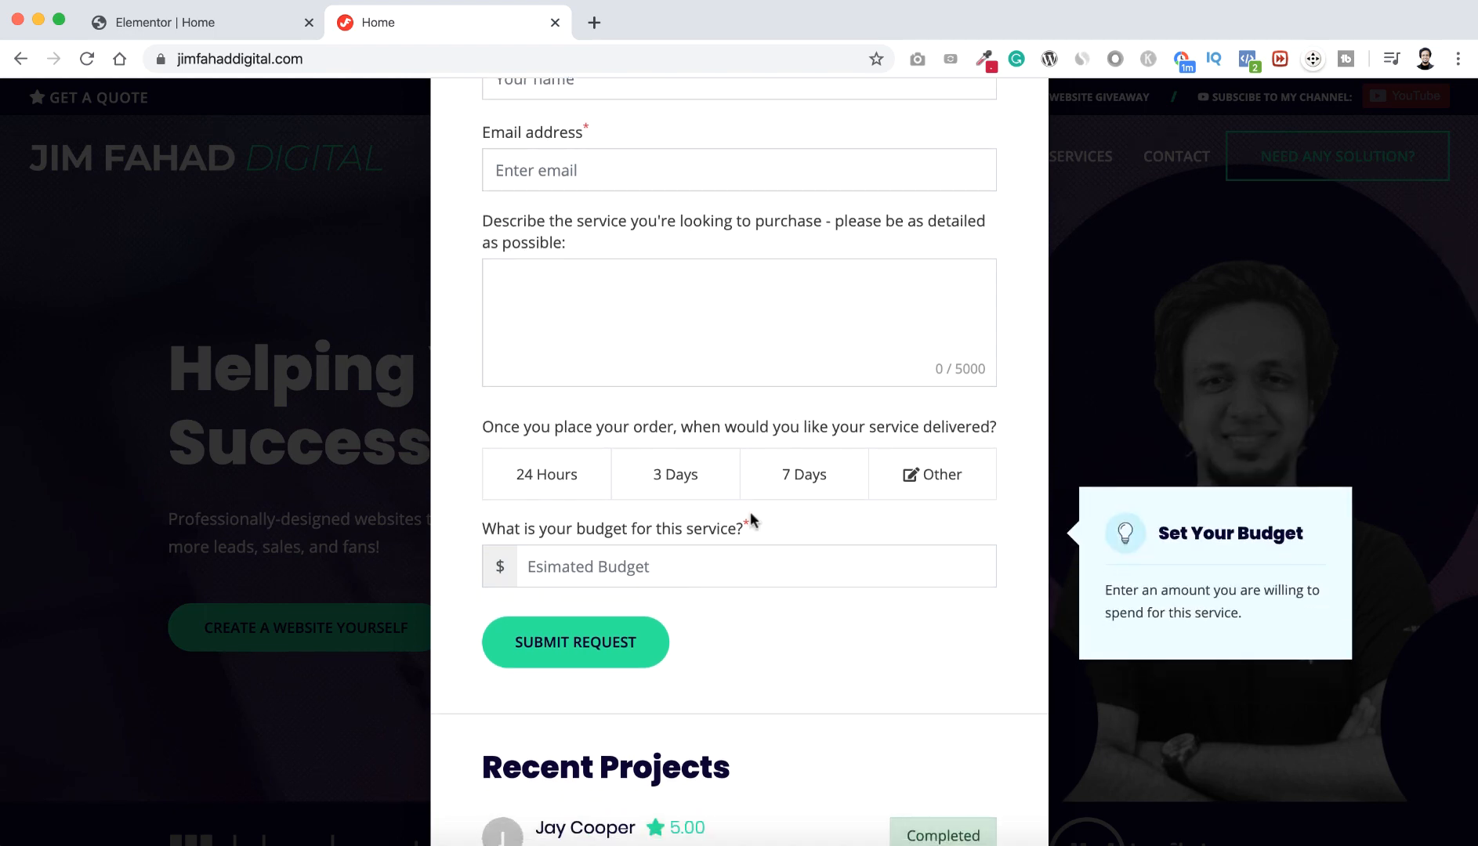